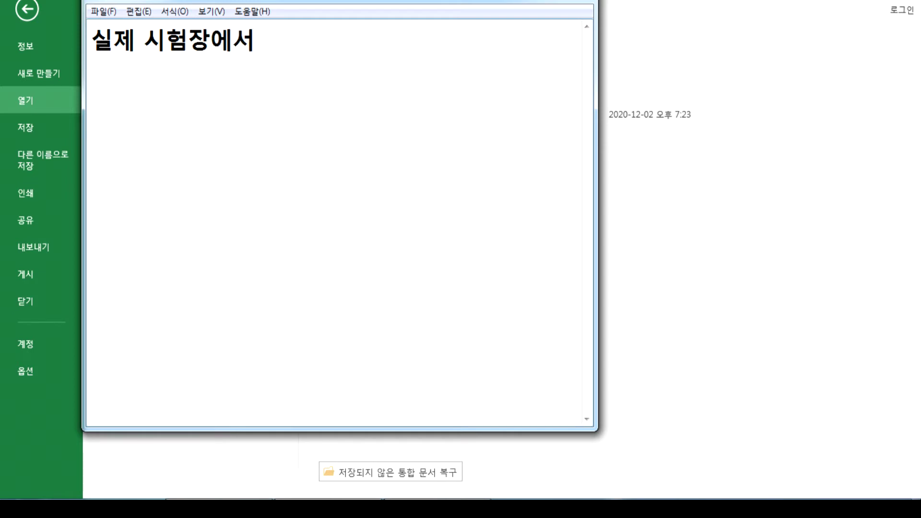
# Step: Complete the note's title as "* 실제 시험장에서의 시험 요령" and widen the note window
pyautogui.press('BackSpace')
pyautogui.write('의 시험 요령')
pyautogui.press('Return')
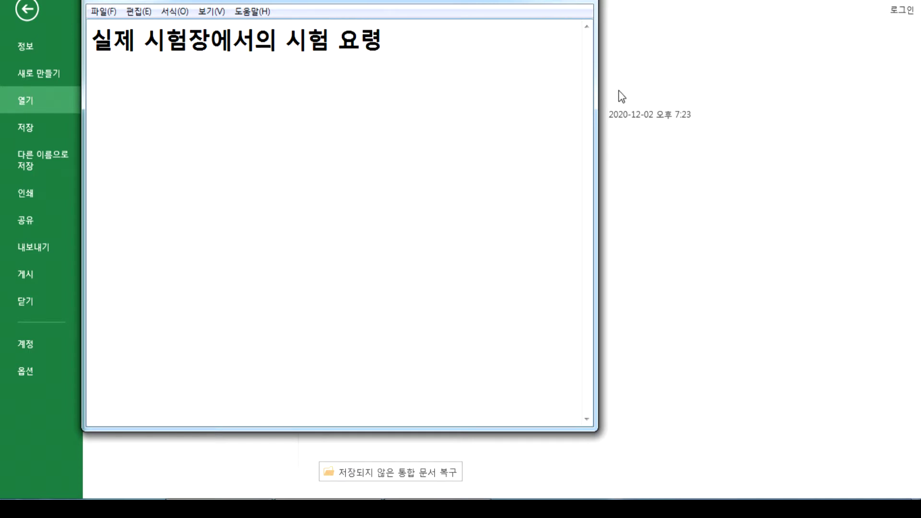
pyautogui.moveTo(595, 92); pyautogui.dragTo(834, 94)
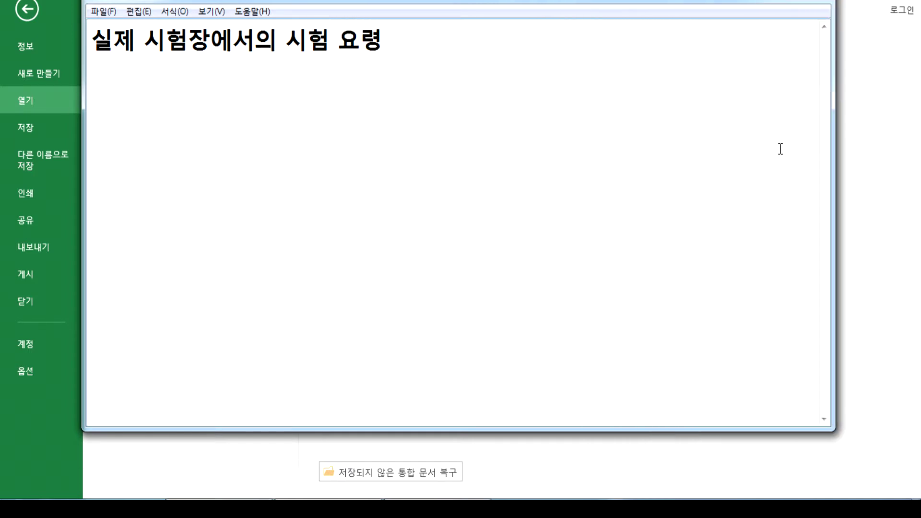
pyautogui.press('Up')
pyautogui.write('*')
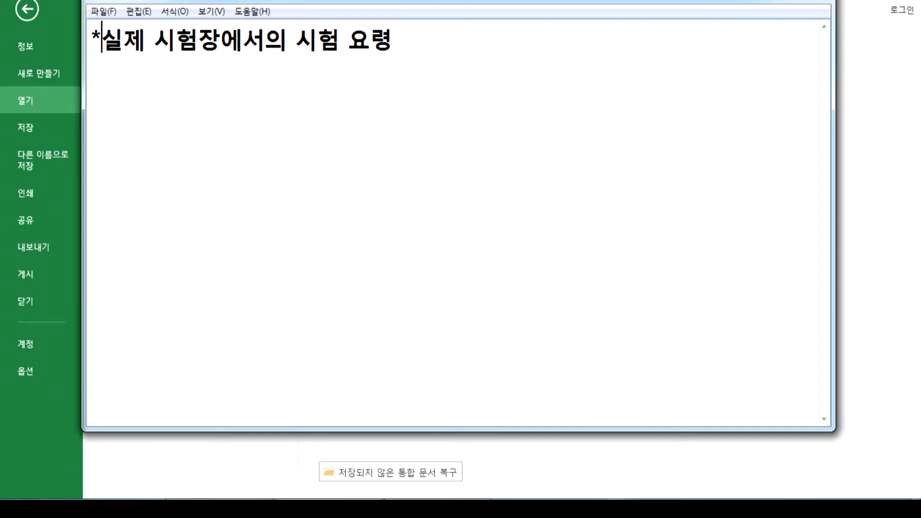
pyautogui.press('Down')
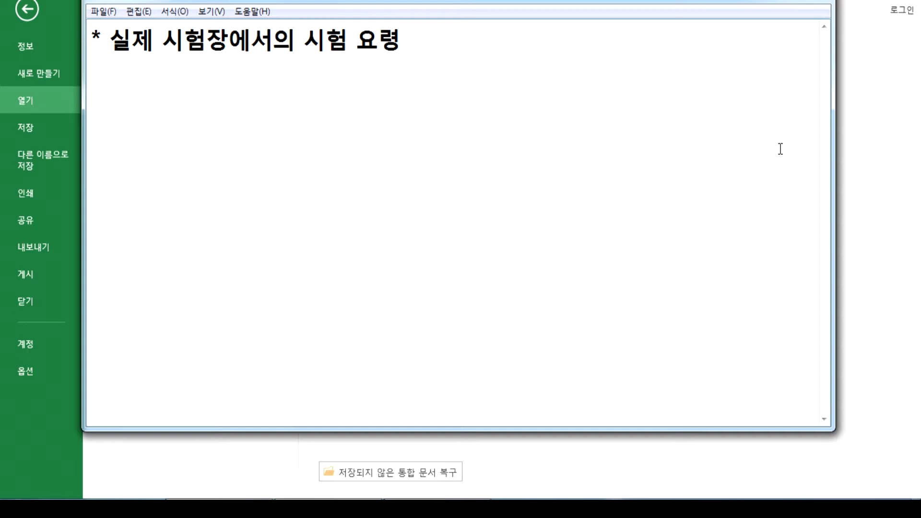
# Step: Switch to Excel and open the protected workbook 2급상시.xlsm, entering the file password
pyautogui.hotkey('alt', 'Tab')
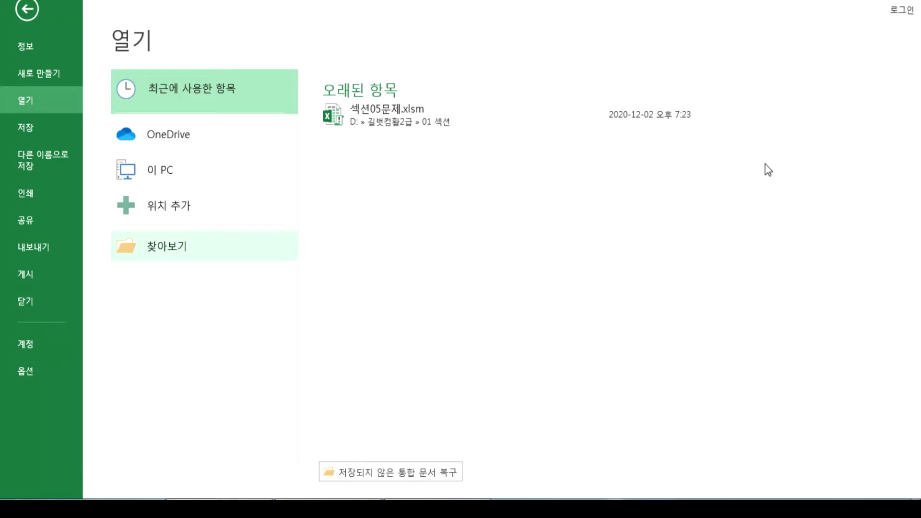
pyautogui.click(149, 251)
pyautogui.doubleClick(189, 92)
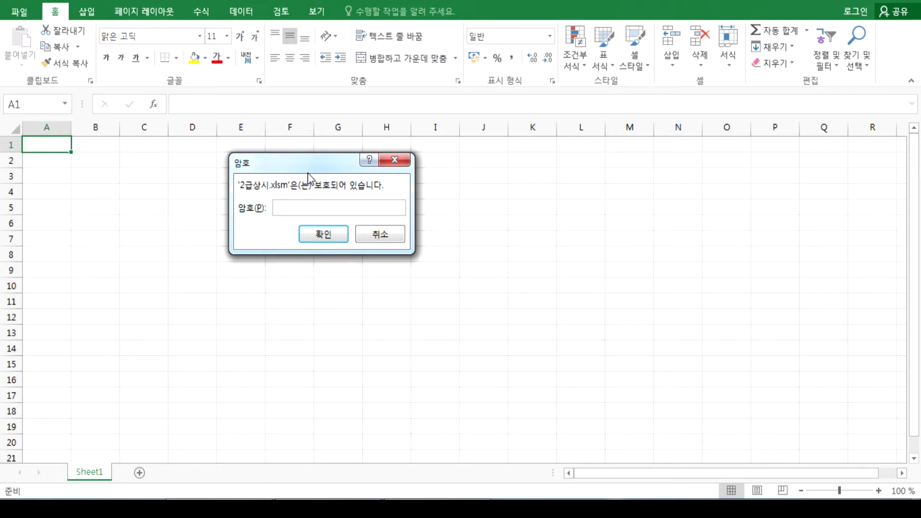
pyautogui.write('******')
pyautogui.click(325, 238)
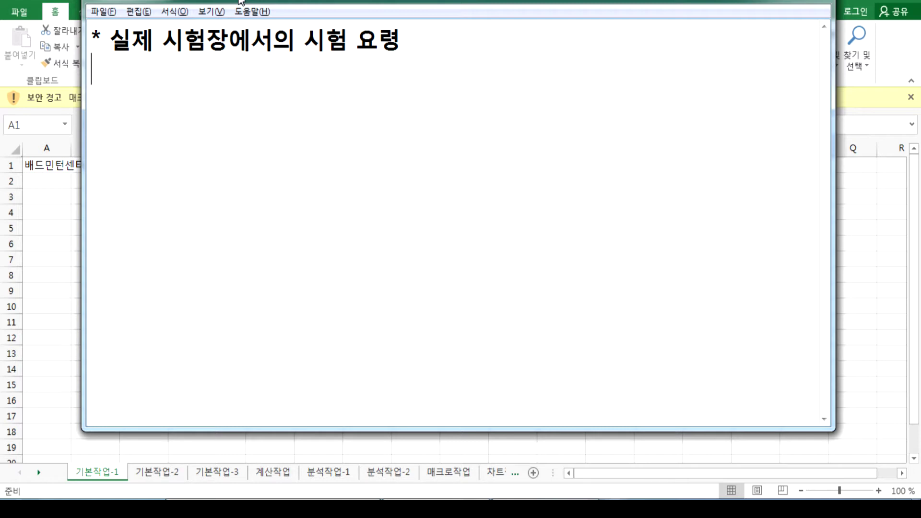
# Step: Switch to Notepad and add the first point "1. 필기시험에 합격했다 > 전제" under the title
pyautogui.write('1.')
pyautogui.write(' 필기시험에')
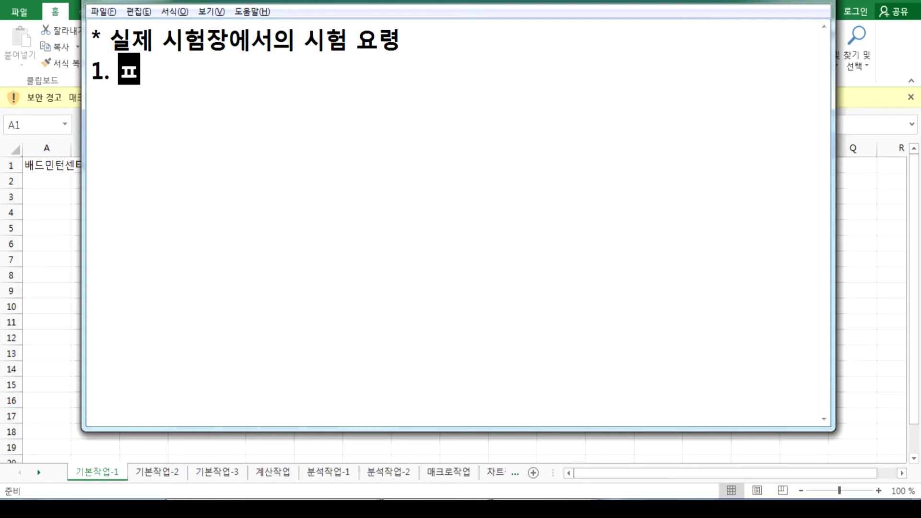
pyautogui.write(' 합')
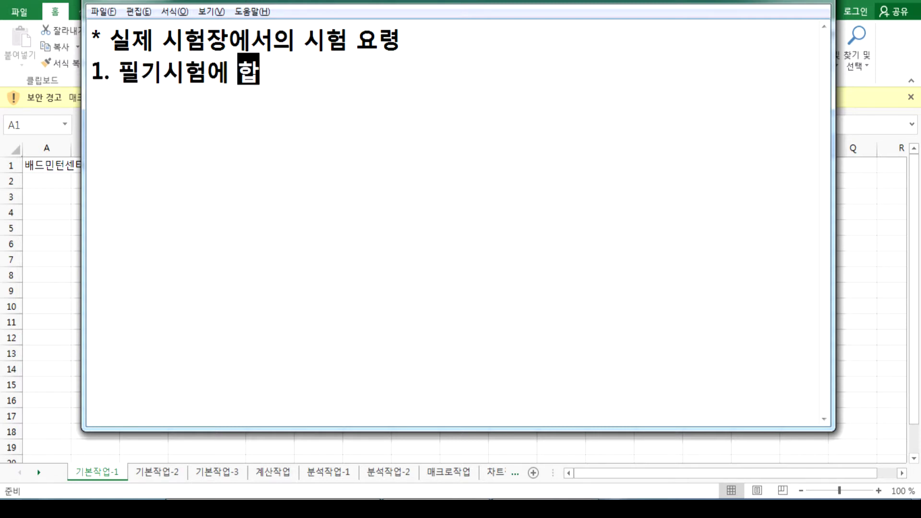
pyautogui.write('격했다')
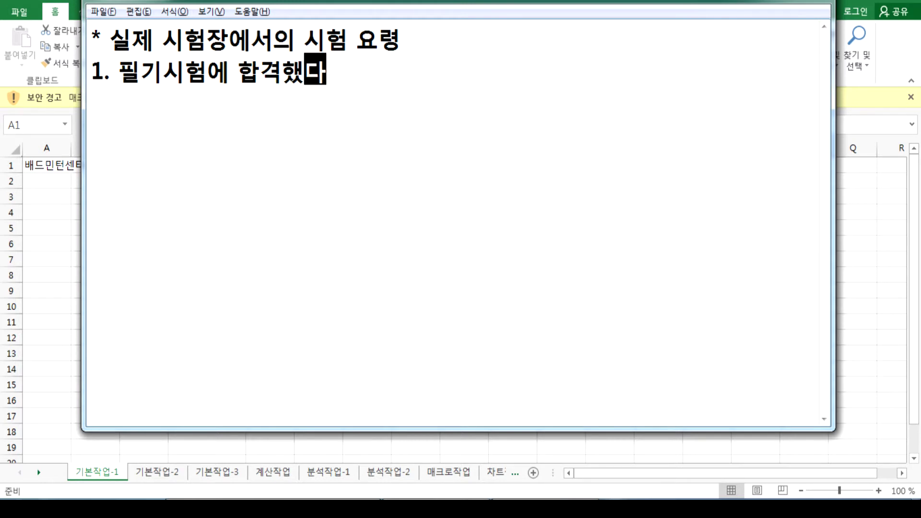
pyautogui.write(' > 전제')
pyautogui.press('Return')
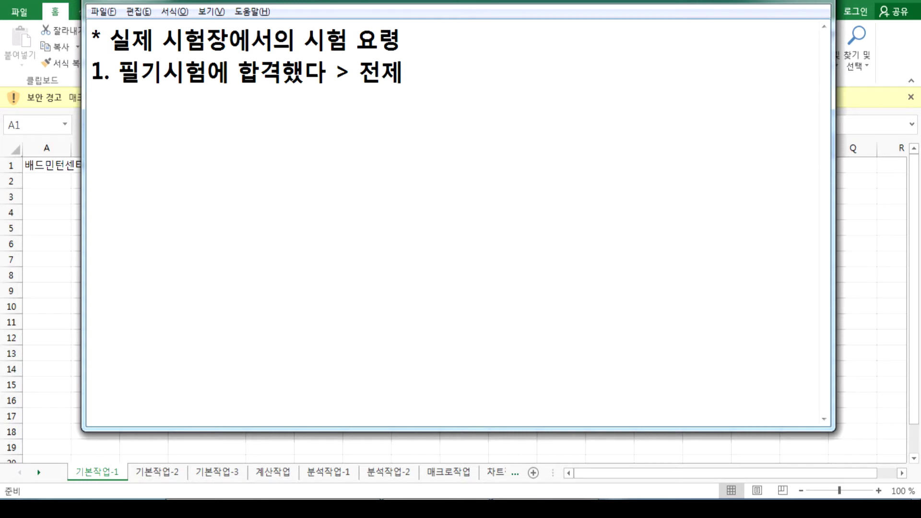
# Step: Add the second point "2. 시험 유의사항" on its own line in the note
pyautogui.write('2.')
pyautogui.write('ㅛ호')
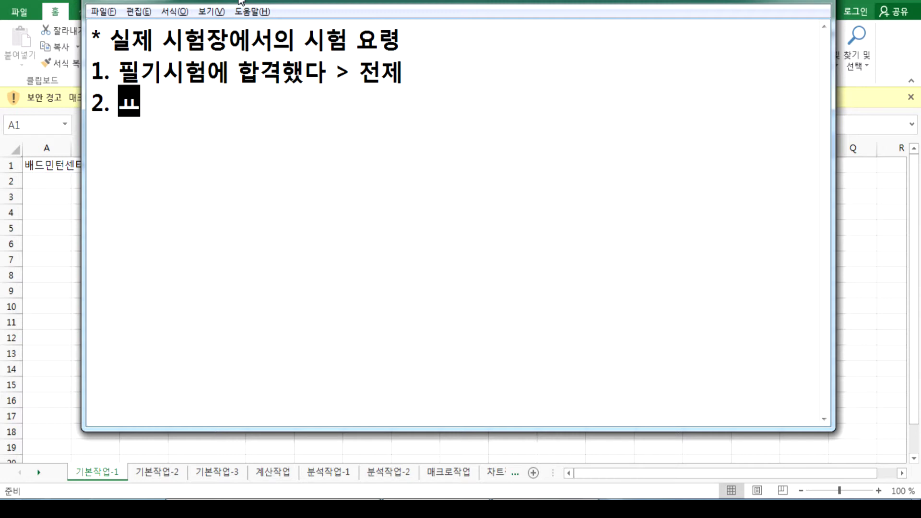
pyautogui.press('BackSpace')
pyautogui.press('BackSpace')
pyautogui.press('BackSpace')
pyautogui.write('시험 ')
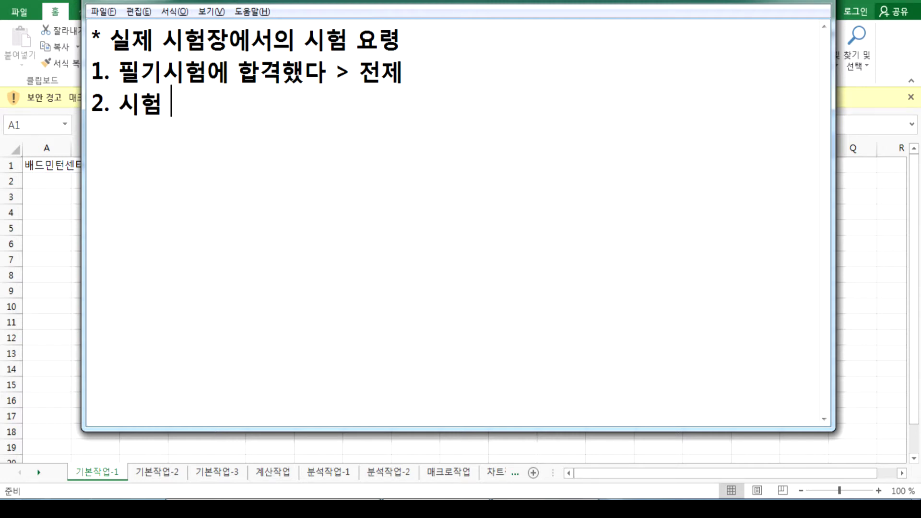
pyautogui.write('유의사항')
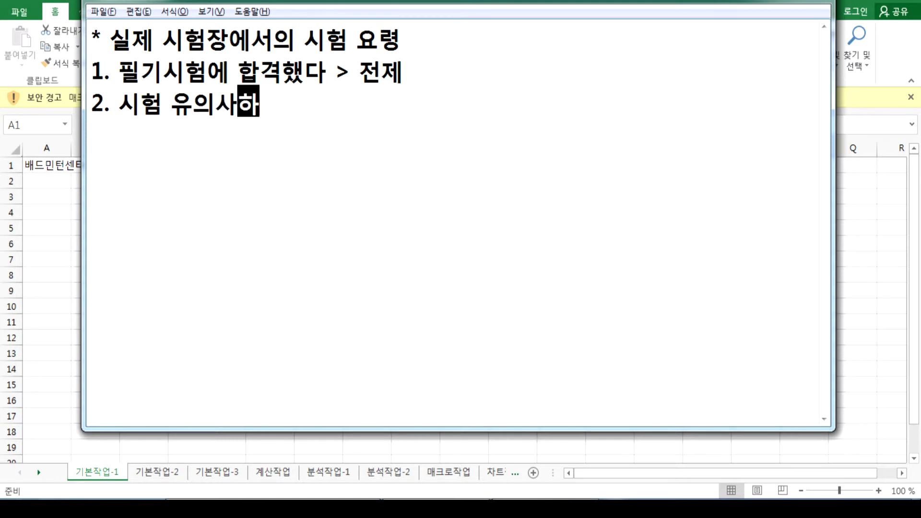
pyautogui.press('Return')
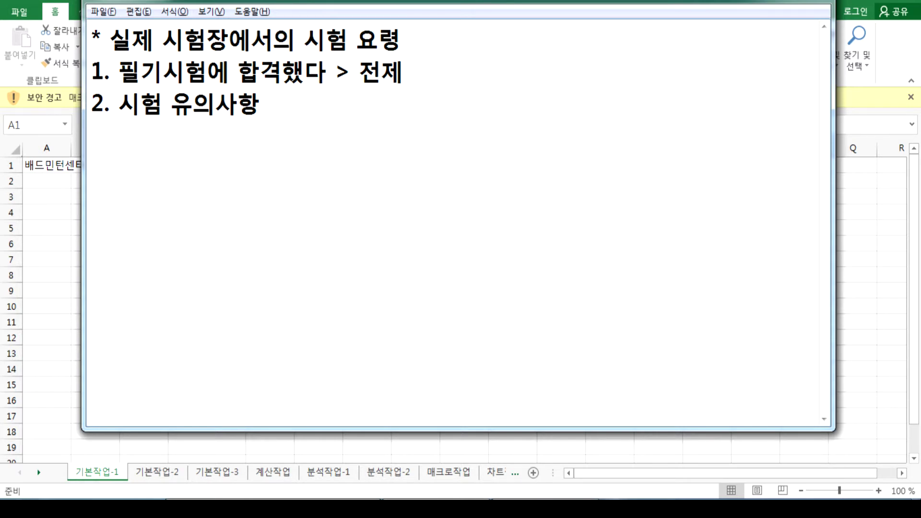
# Step: Add the lines "수험번호, 성명, 주민번호 입력" and "부정행위 금지" under the second point
pyautogui.write('수험')
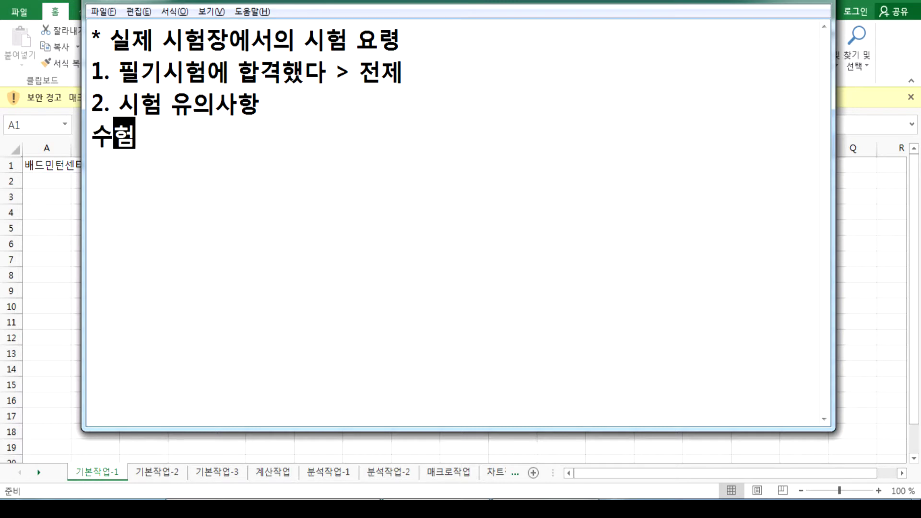
pyautogui.write('번호,')
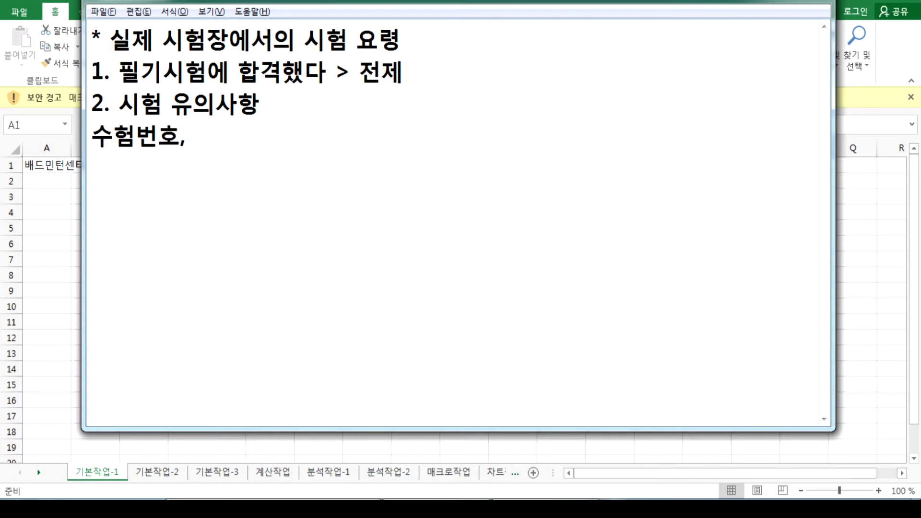
pyautogui.write(' 성명, ')
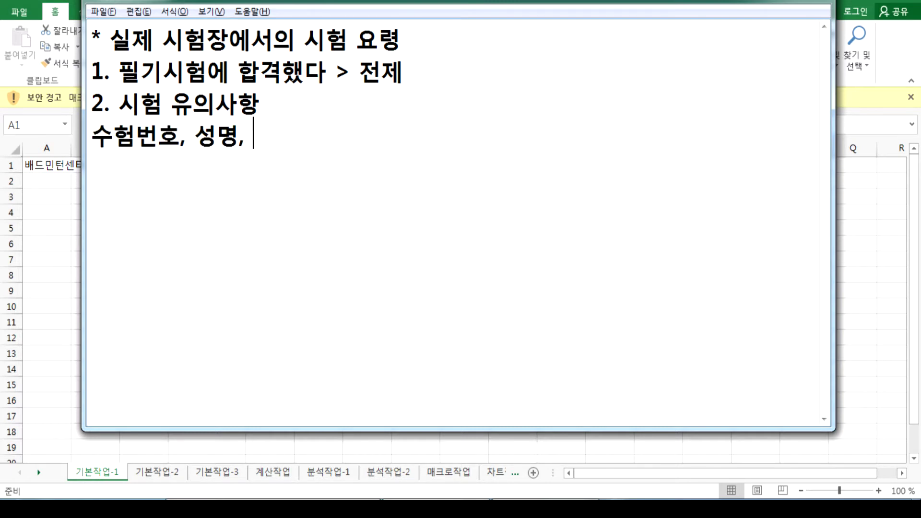
pyautogui.write('주민번호')
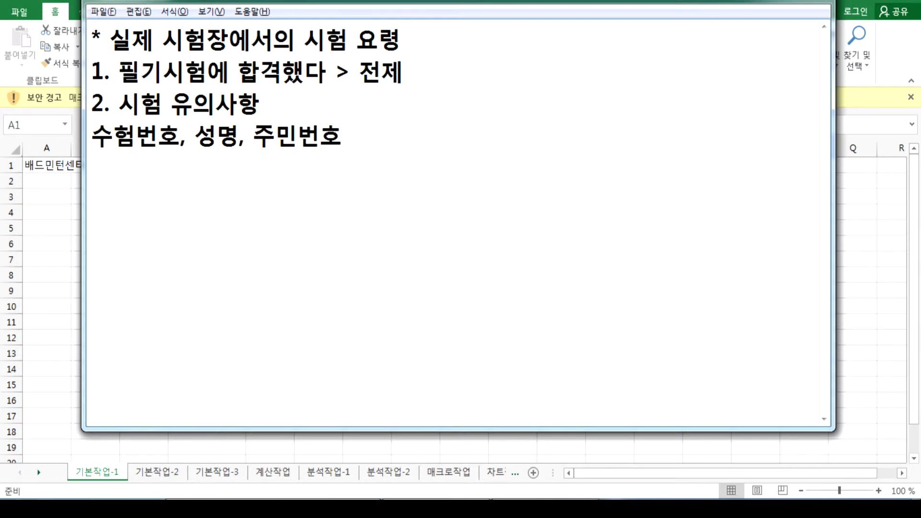
pyautogui.write('입력')
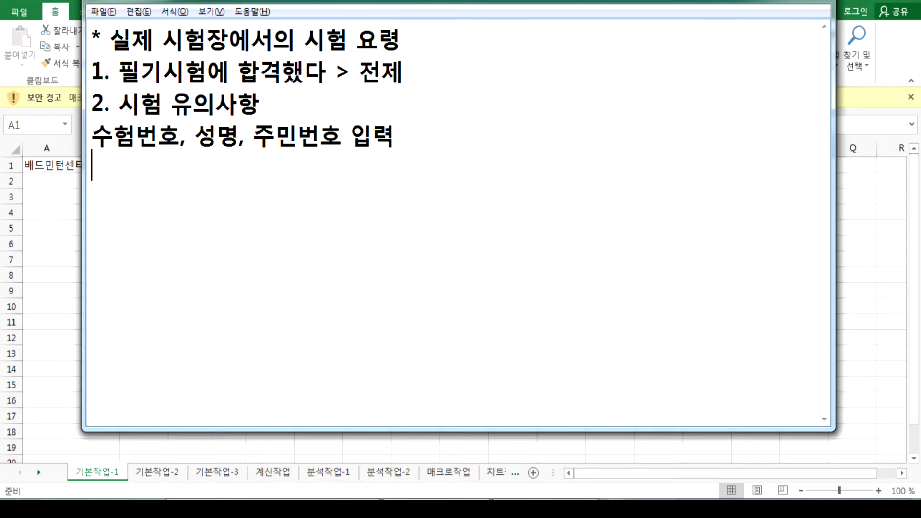
pyautogui.write('부정행위')
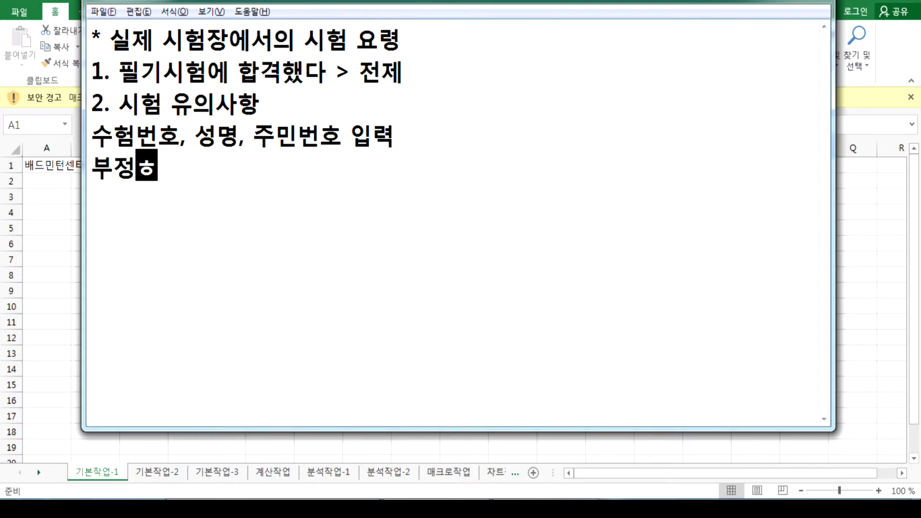
pyautogui.write(' 금지')
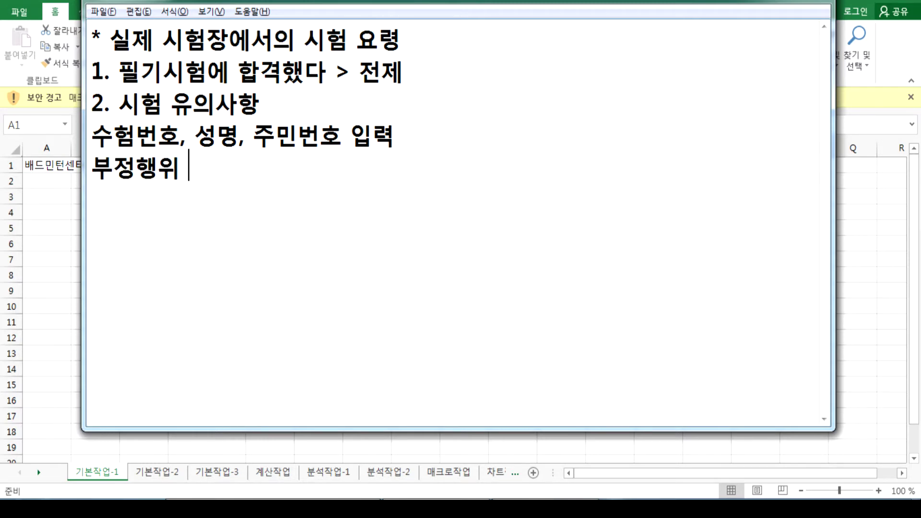
pyautogui.press('Return')
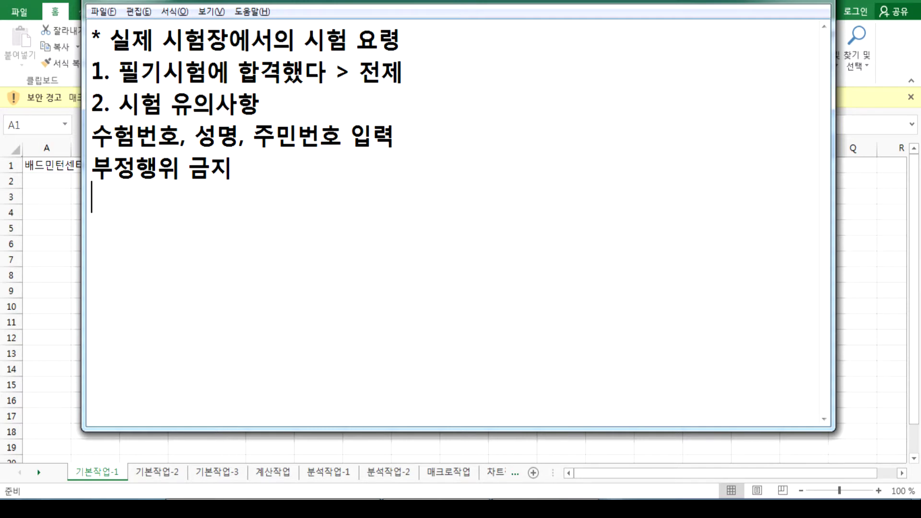
# Step: Switch to the Excel workbook, select cell A3 on the 기본작업-1 sheet and enable the blocked macro content
pyautogui.click(50, 200)
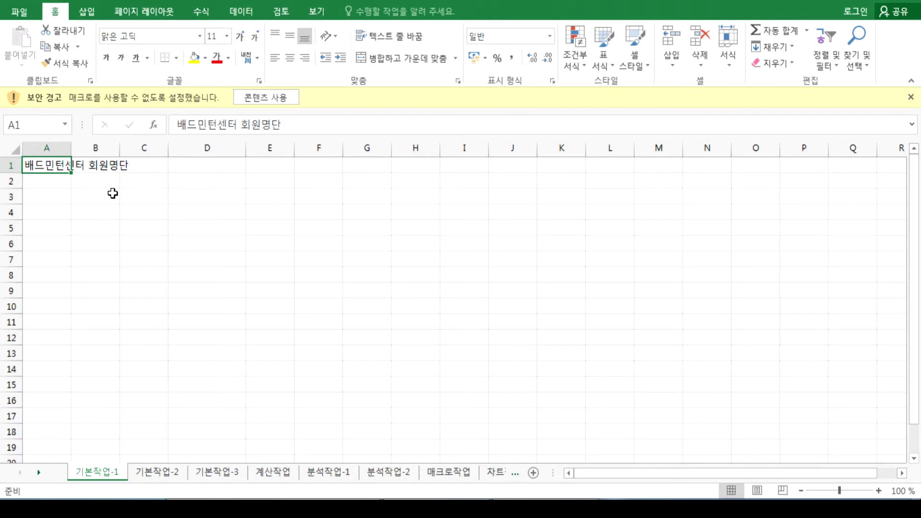
pyautogui.click(51, 197)
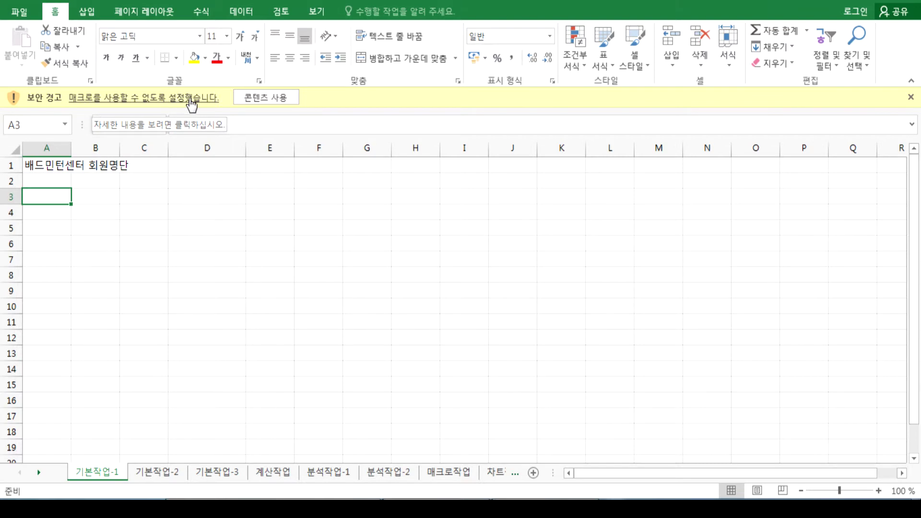
pyautogui.click(264, 99)
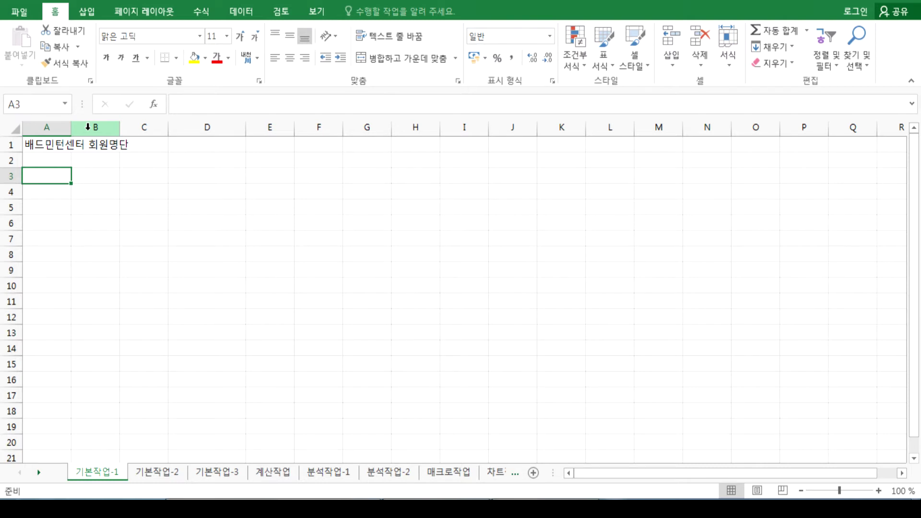
# Step: Look through the workbook's sheets from 기본작업-2 to 차트작업, ending back on 기본작업-1
pyautogui.click(145, 475)
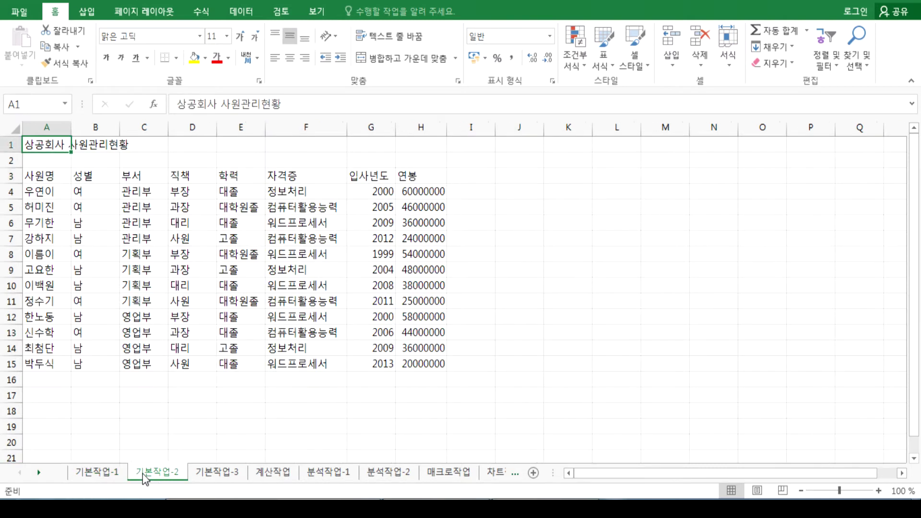
pyautogui.click(204, 475)
pyautogui.click(278, 475)
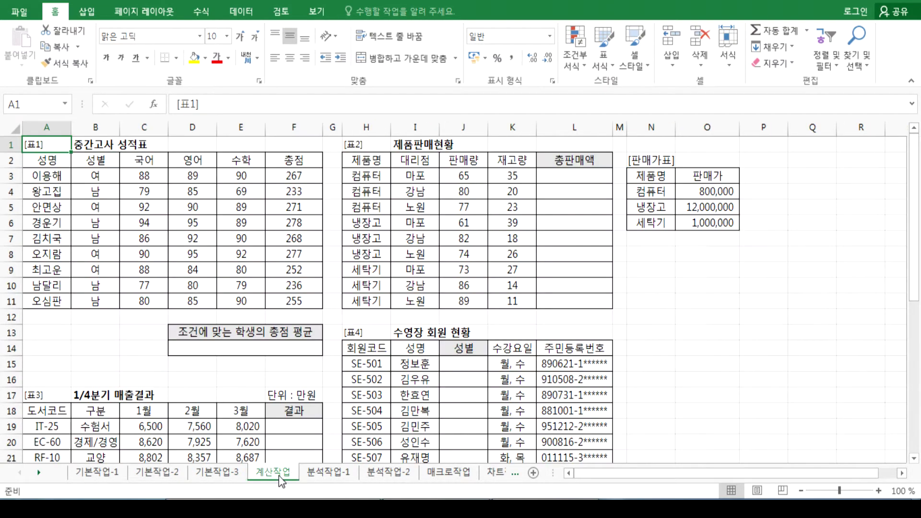
pyautogui.click(321, 474)
pyautogui.click(390, 474)
pyautogui.click(450, 476)
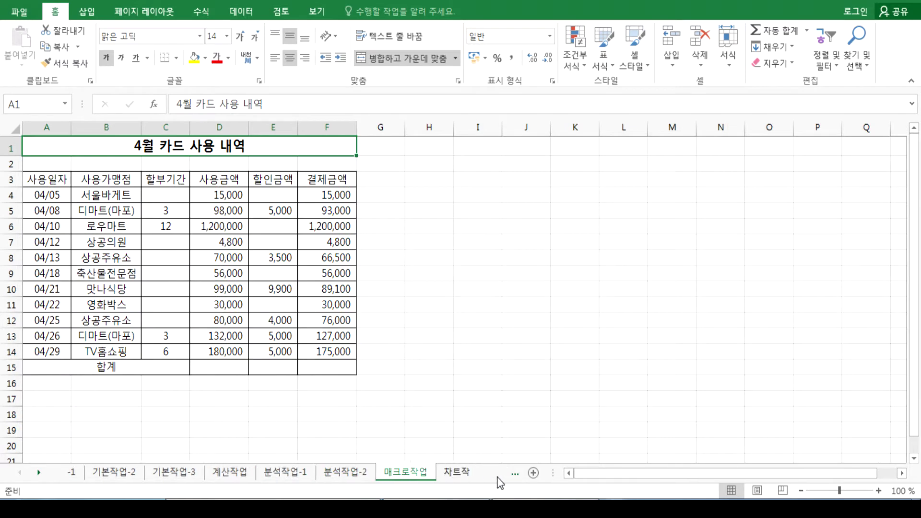
pyautogui.click(515, 475)
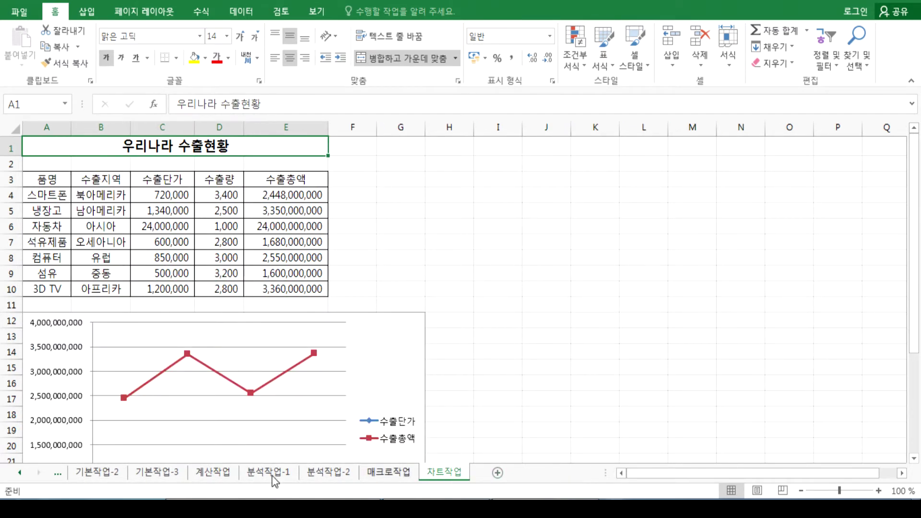
pyautogui.click(19, 473)
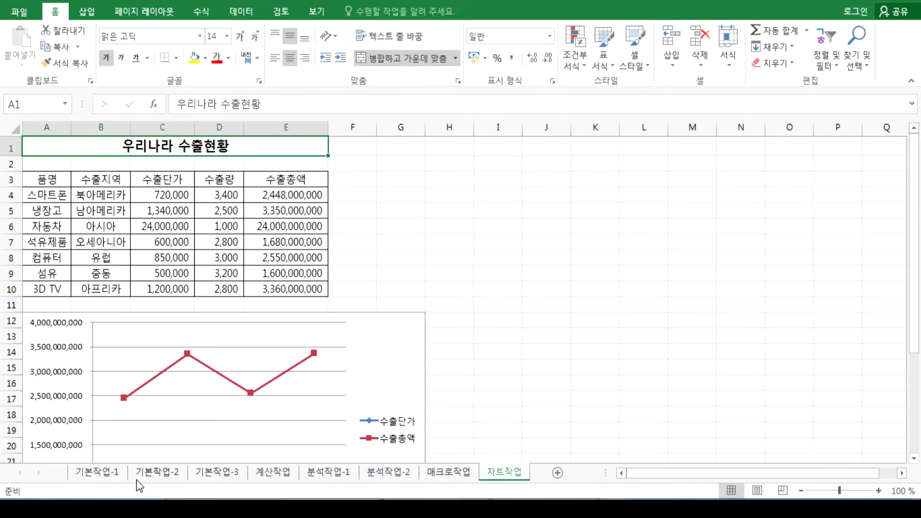
pyautogui.click(97, 476)
pyautogui.click(142, 474)
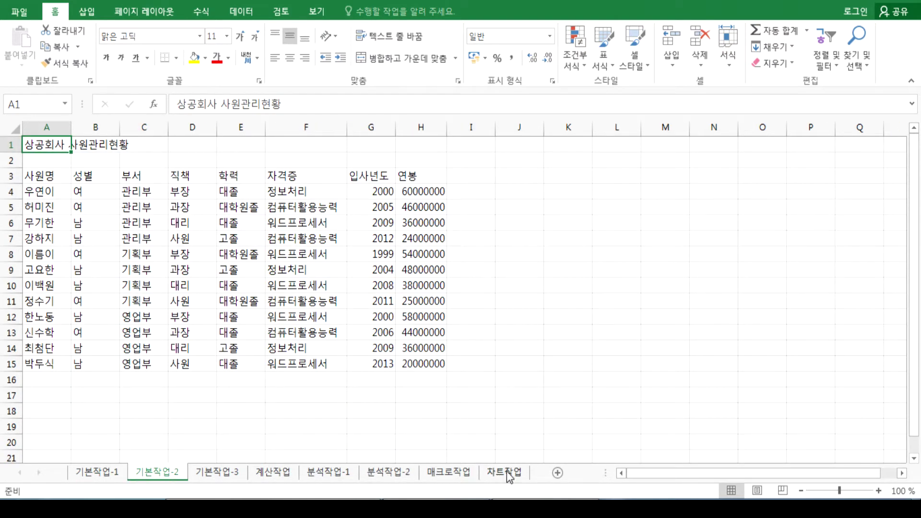
pyautogui.click(91, 474)
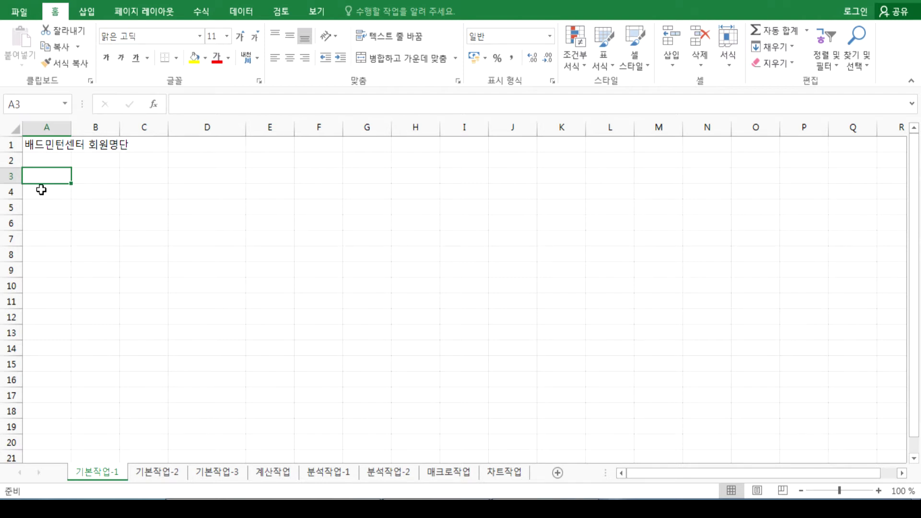
# Step: Enter the column heading "수강일" in cell D3 of the 기본작업-1 sheet
pyautogui.click(183, 179)
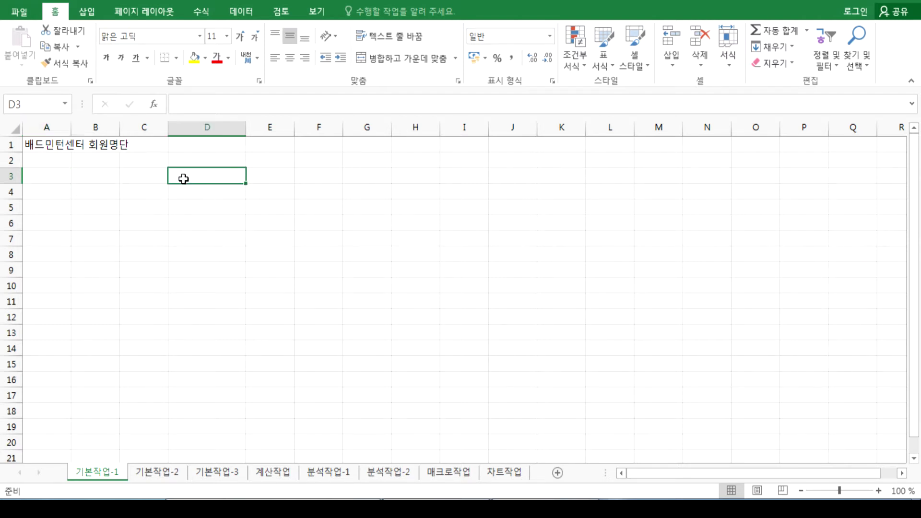
pyautogui.scroll(4, 184, 178)
pyautogui.write('수강일')
pyautogui.press('F2')
pyautogui.press('Home')
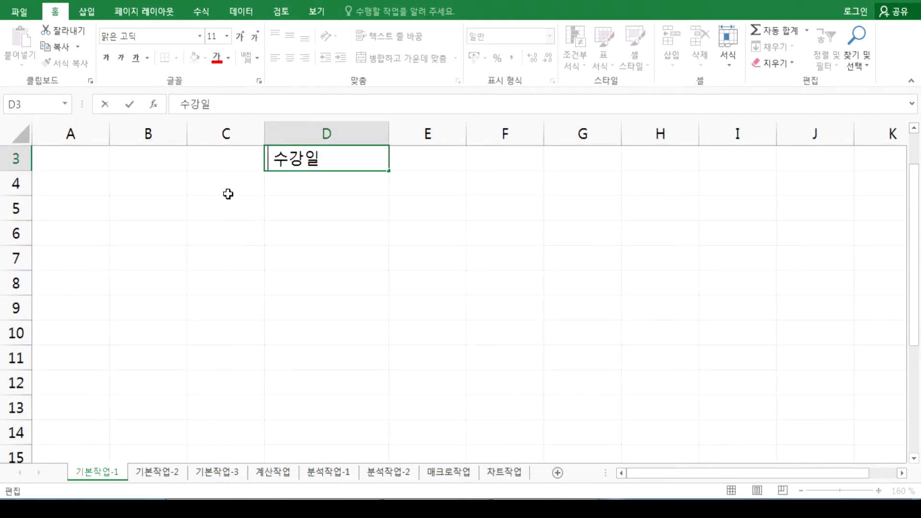
pyautogui.press('Return')
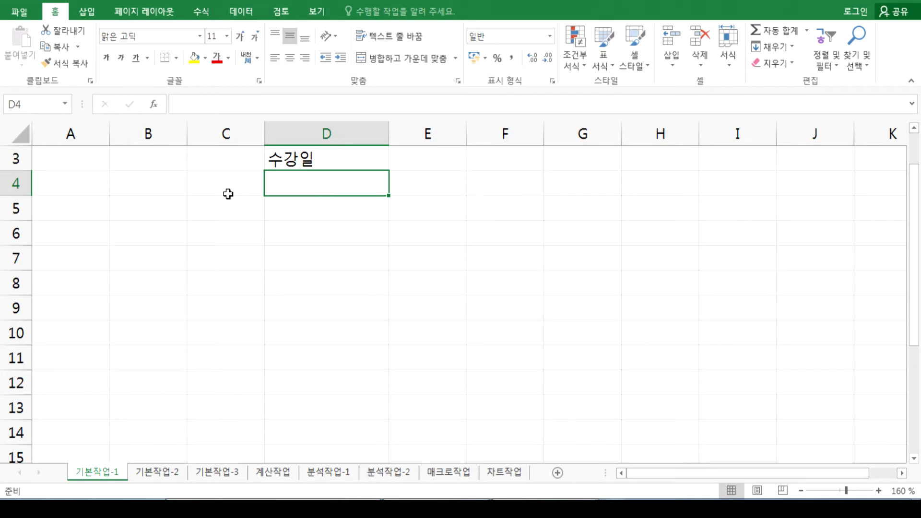
# Step: Fill in the 수강일 column with "월, 수, 금" in D4 and "화, 목, 토" in D5 and D6
pyautogui.write('월,')
pyautogui.write(' 수, 그')
pyautogui.write('금')
pyautogui.press('Return')
pyautogui.write('화, 목, 토')
pyautogui.press('Return')
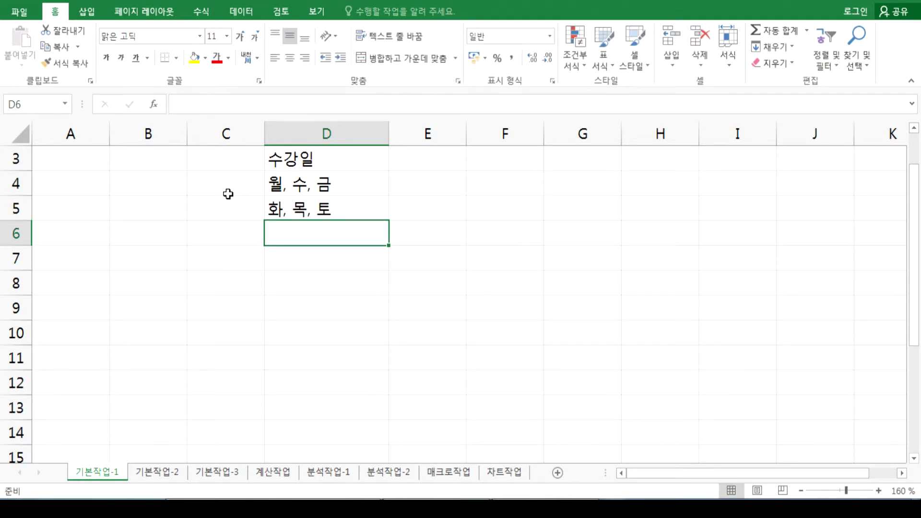
pyautogui.write('화, 목, 토')
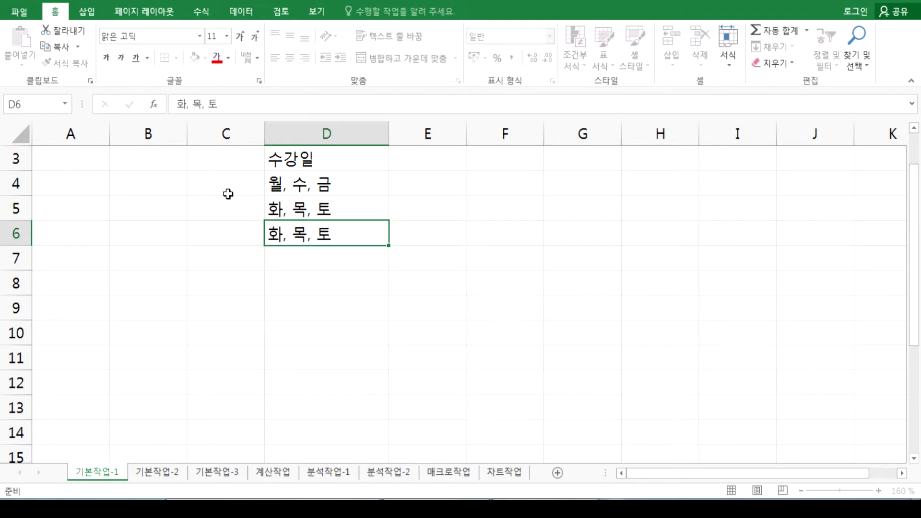
pyautogui.press('Return')
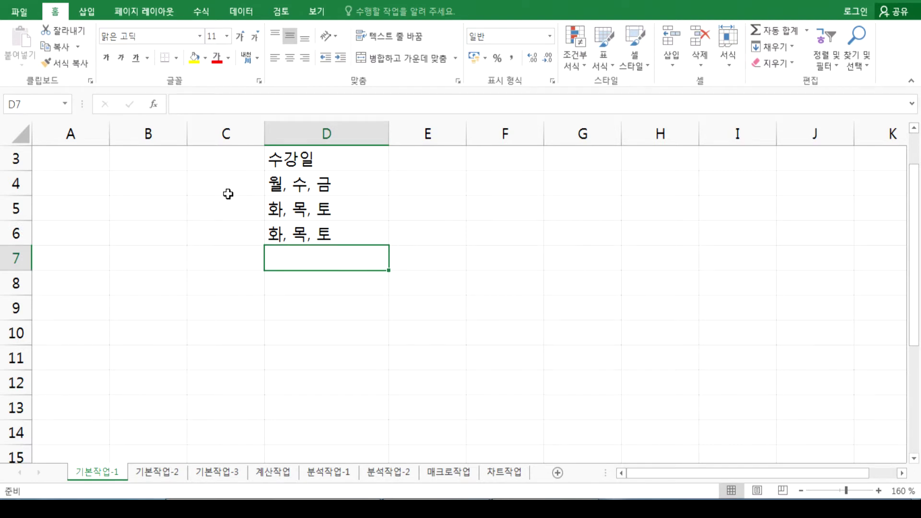
# Step: Complete the 수강일 column with "월, 수, 금" in D7 and D9 and "화, 목, 토" in D8
pyautogui.write('월')
pyautogui.press('Return')
pyautogui.write('화')
pyautogui.press('Return')
pyautogui.write('워ㄹ')
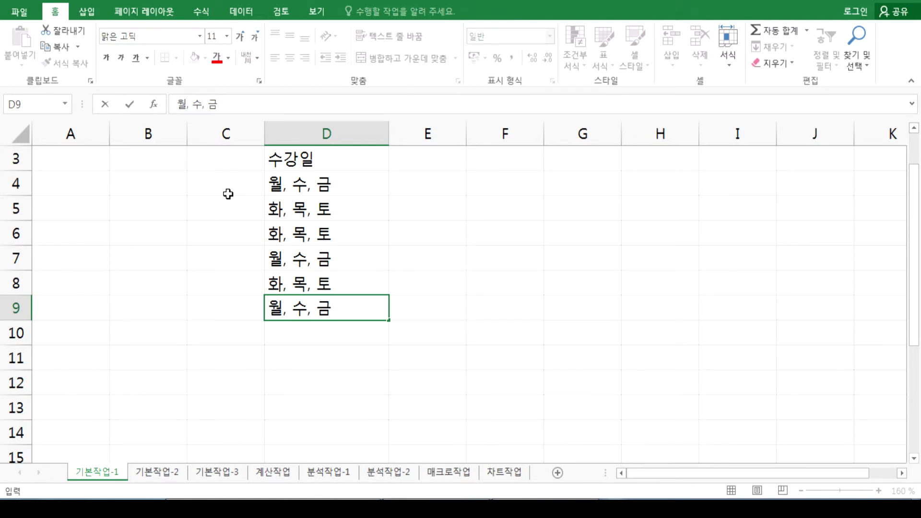
pyautogui.press('Escape')
pyautogui.write('월, 수,')
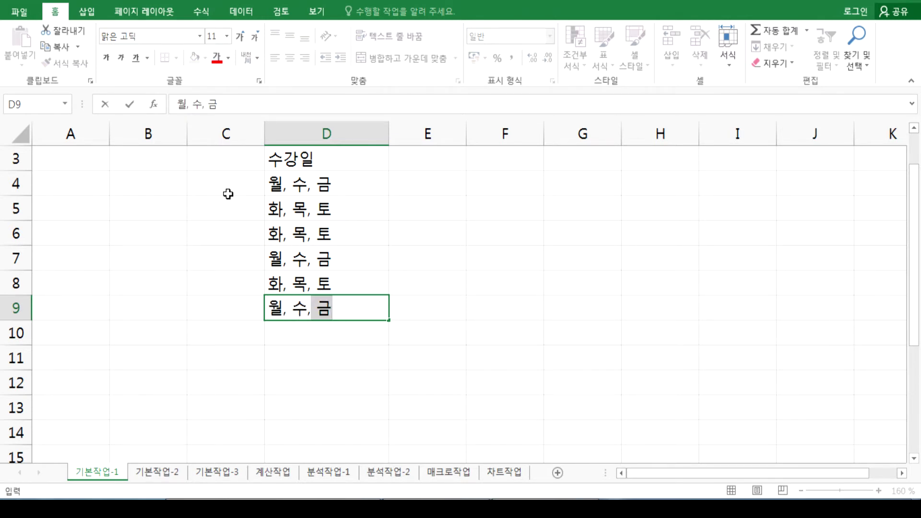
pyautogui.press('Escape')
pyautogui.write('월')
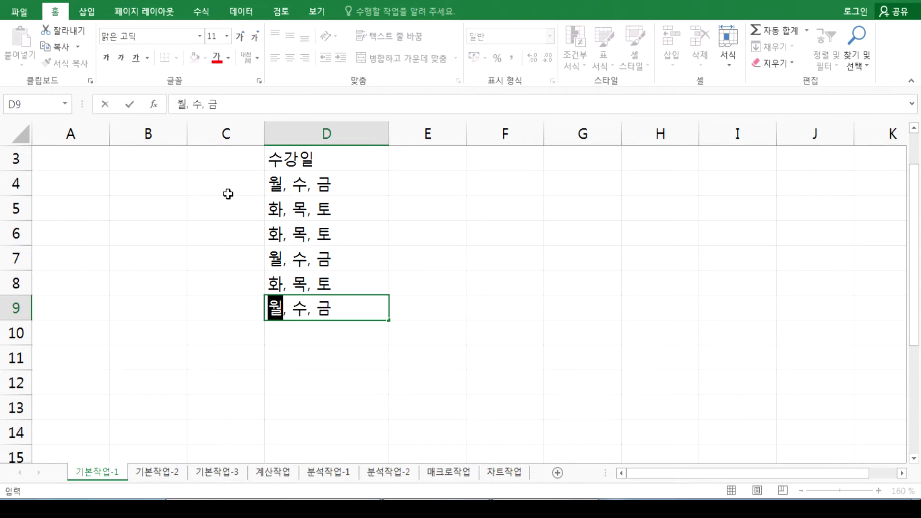
pyautogui.press('Return')
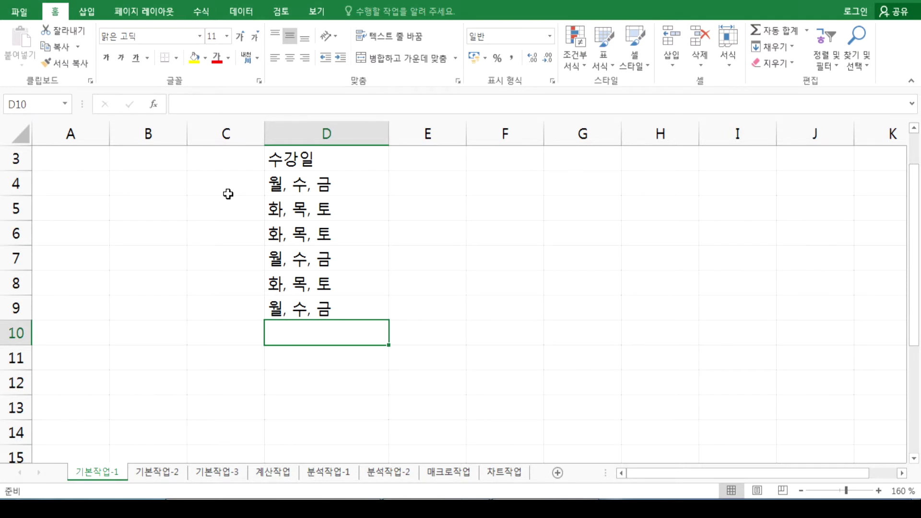
# Step: Enter the heading "부서명" in C3 and the departments 인사과, 영업팀 and 자재팀 in C4 to C6
pyautogui.click(205, 185)
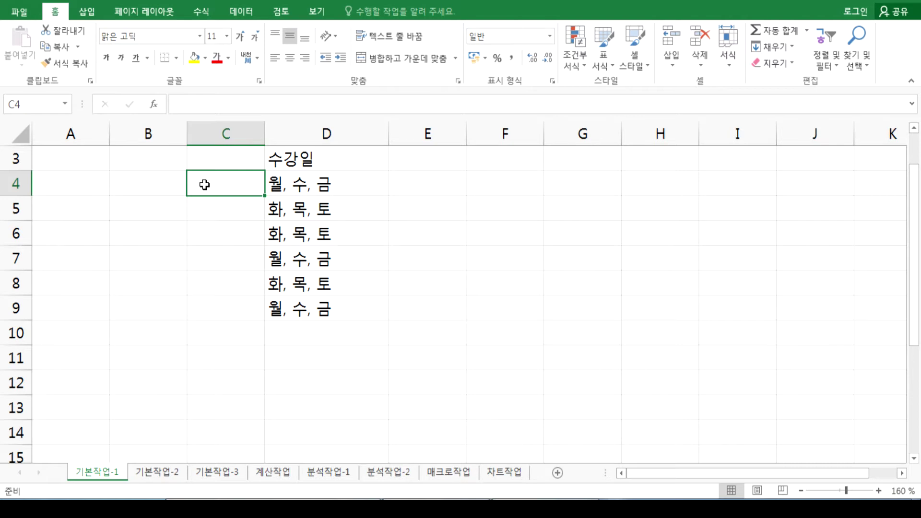
pyautogui.press('Up')
pyautogui.write('부서명')
pyautogui.press('Return')
pyautogui.write('이ㄴ사과')
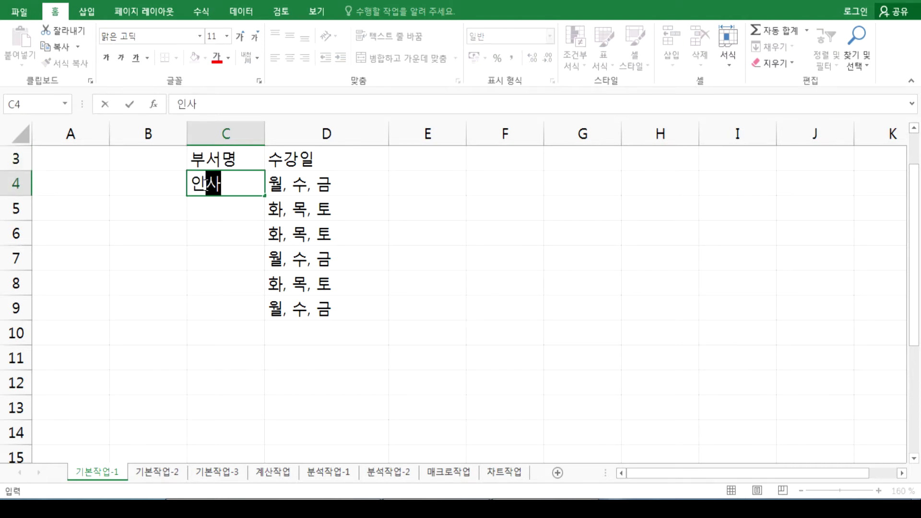
pyautogui.press('Return')
pyautogui.write('영업팀')
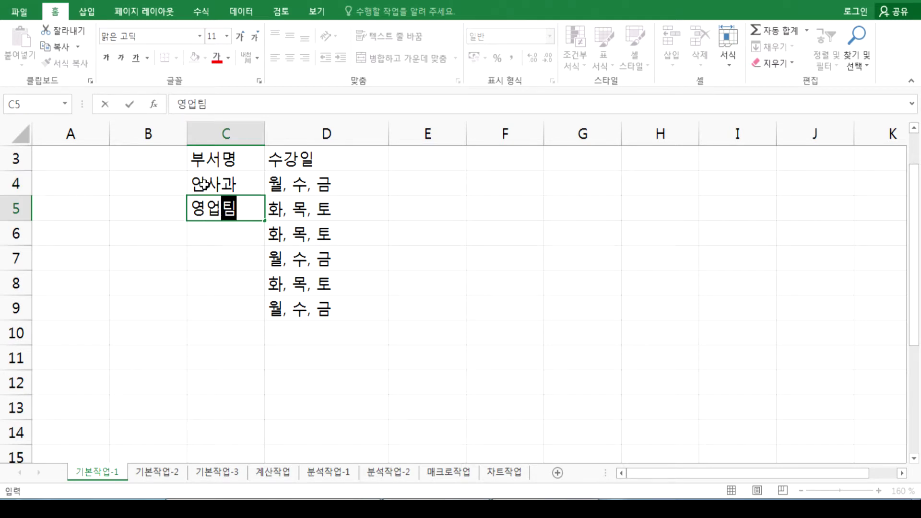
pyautogui.press('Return')
pyautogui.write('자재팀')
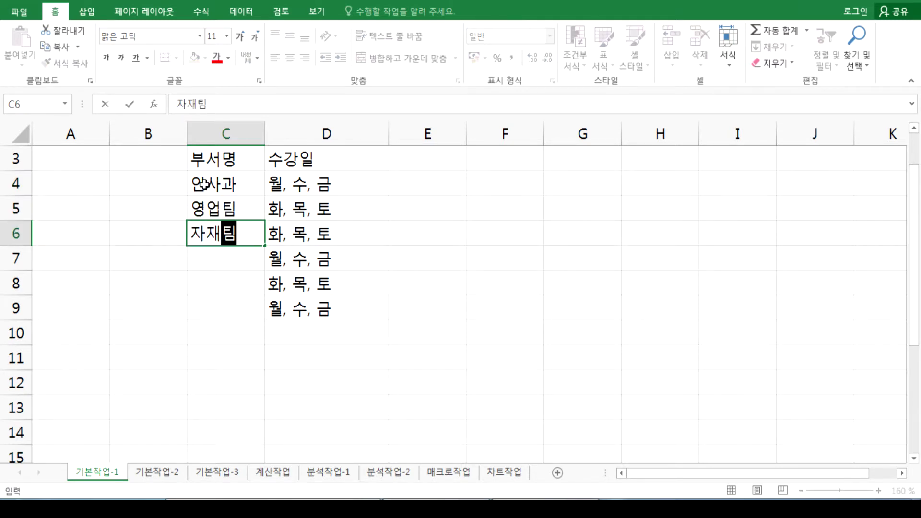
pyautogui.press('Return')
# Step: Complete the 부서명 column with 인사과, 영업팀 and 인사과 in C7 to C9
pyautogui.write('인사과')
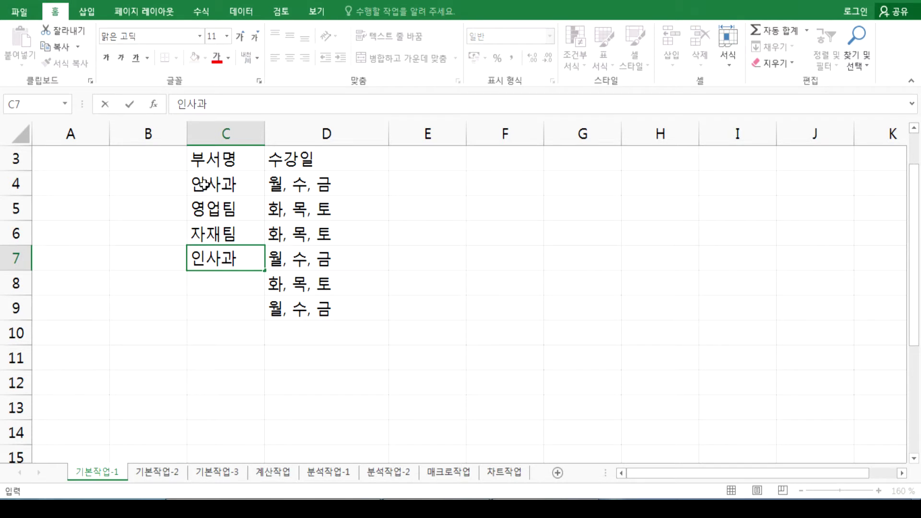
pyautogui.press('Return')
pyautogui.write('영업팀')
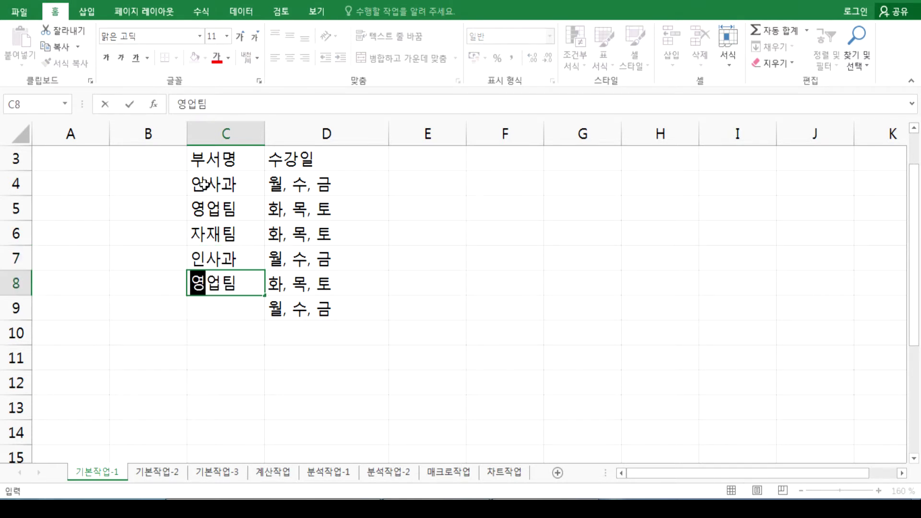
pyautogui.press('Return')
pyautogui.write('인사과')
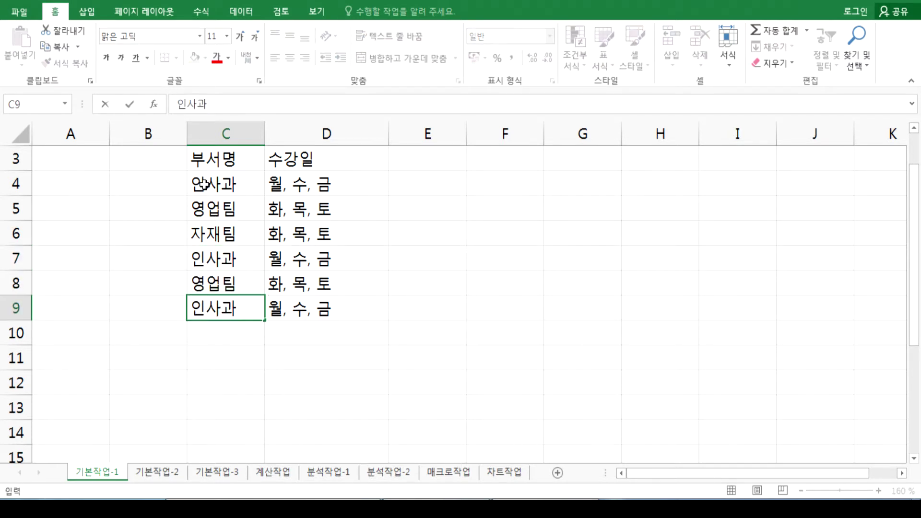
pyautogui.press('Return')
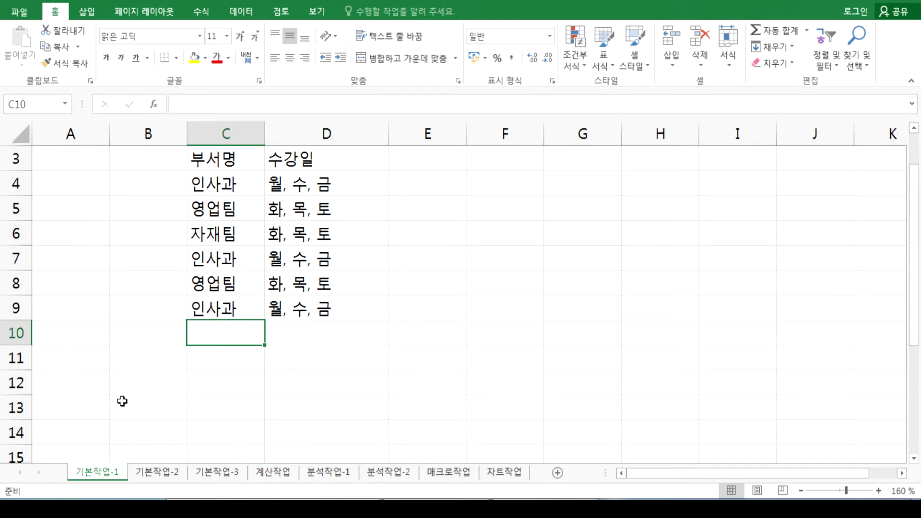
# Step: On the 기본작업-2 sheet, merge and center the title "상공회사 사원관리현황" across A1:H1
pyautogui.keyDown('ctrl'); pyautogui.scroll(-4, 114, 367); pyautogui.keyUp('ctrl')
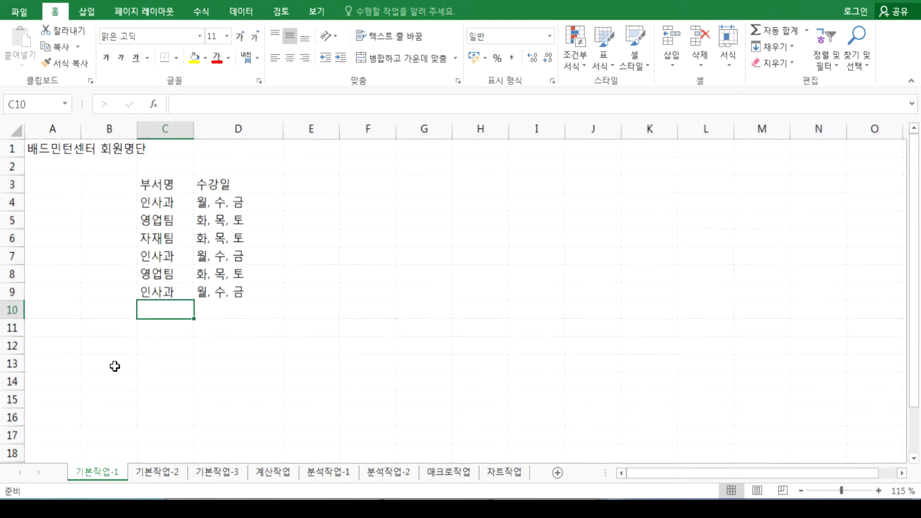
pyautogui.click(152, 473)
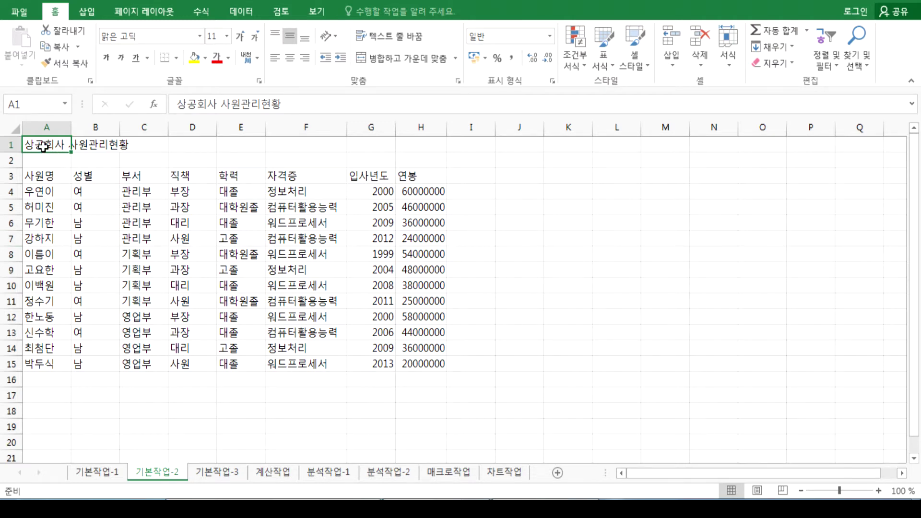
pyautogui.moveTo(42, 144); pyautogui.dragTo(417, 141)
pyautogui.scroll(3, 292, 182)
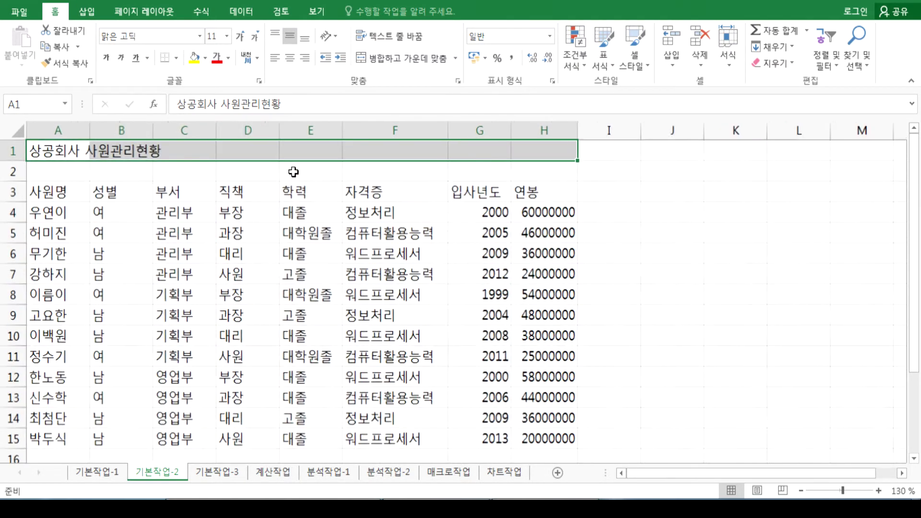
pyautogui.click(379, 60)
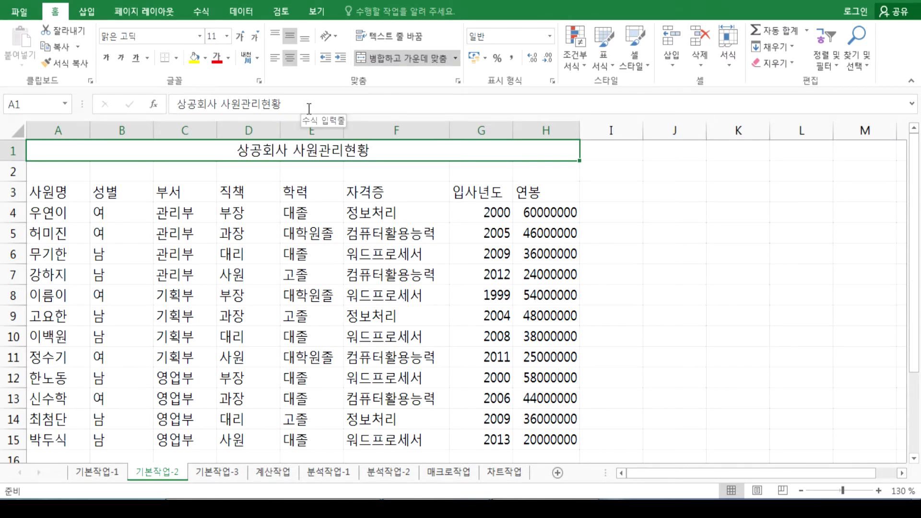
# Step: Set the merged title's font to 궁서체 and its size to 16
pyautogui.click(156, 36)
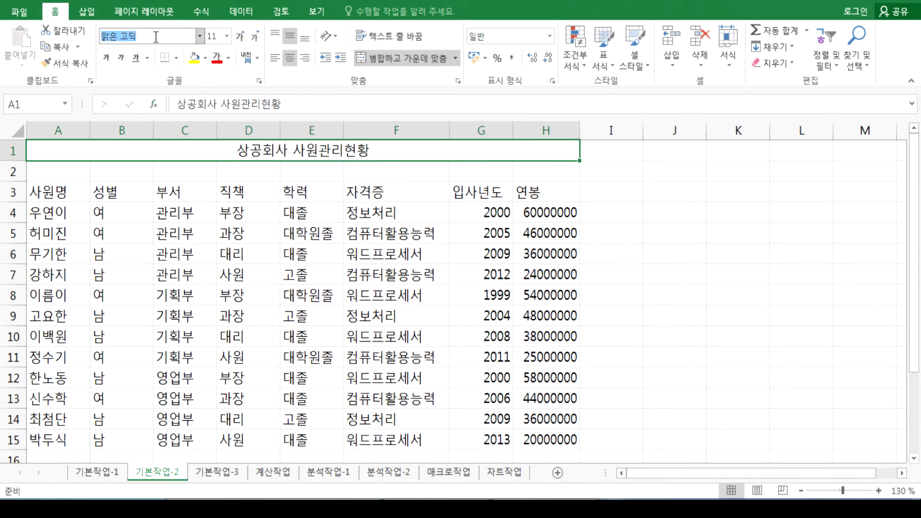
pyautogui.click(200, 37)
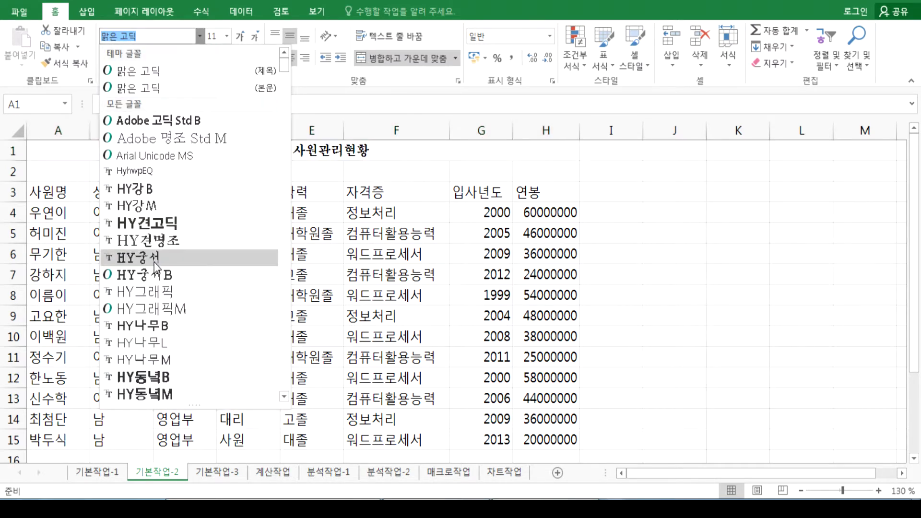
pyautogui.scroll(-10, 160, 293)
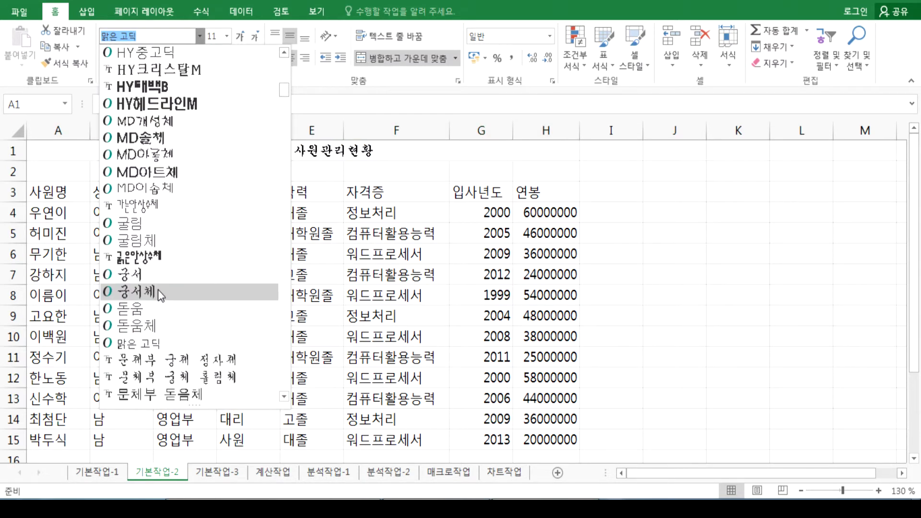
pyautogui.click(161, 292)
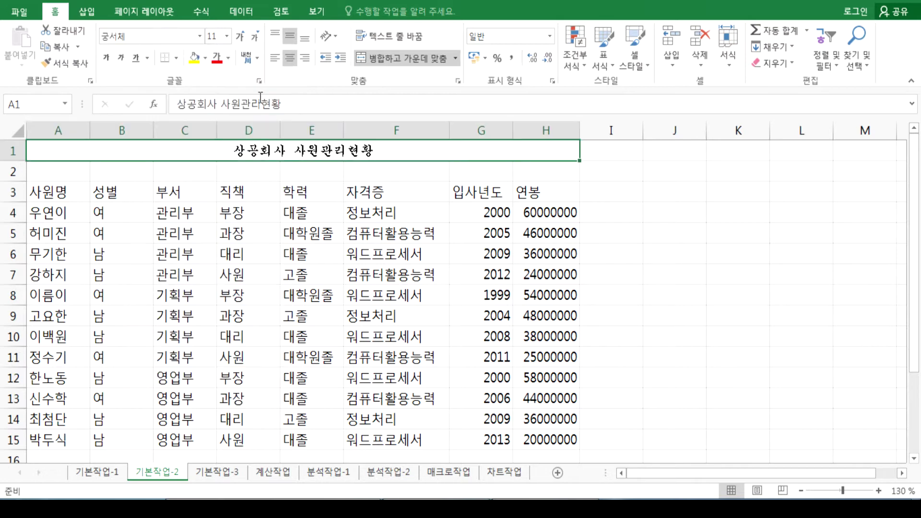
pyautogui.click(240, 37)
pyautogui.click(240, 37)
pyautogui.click(240, 37)
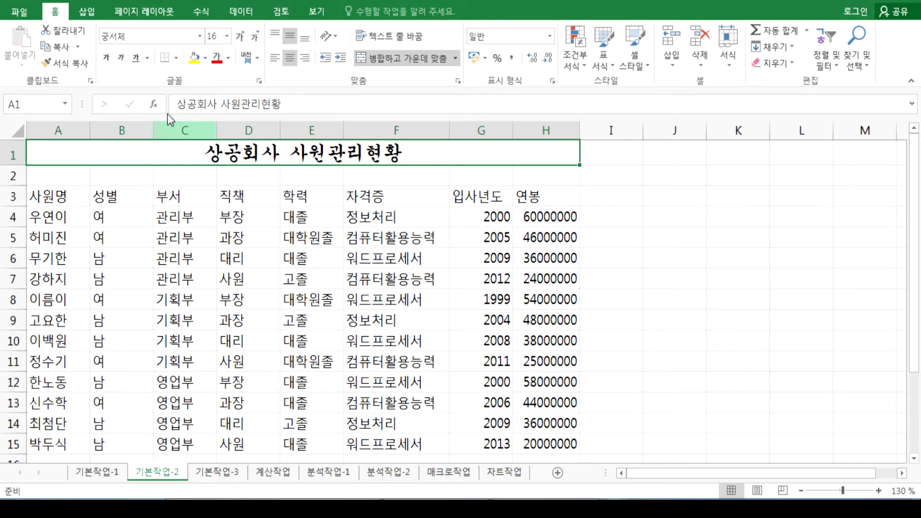
# Step: Make the title "상공회사 사원관리현황" bold, italic and underlined
pyautogui.click(106, 59)
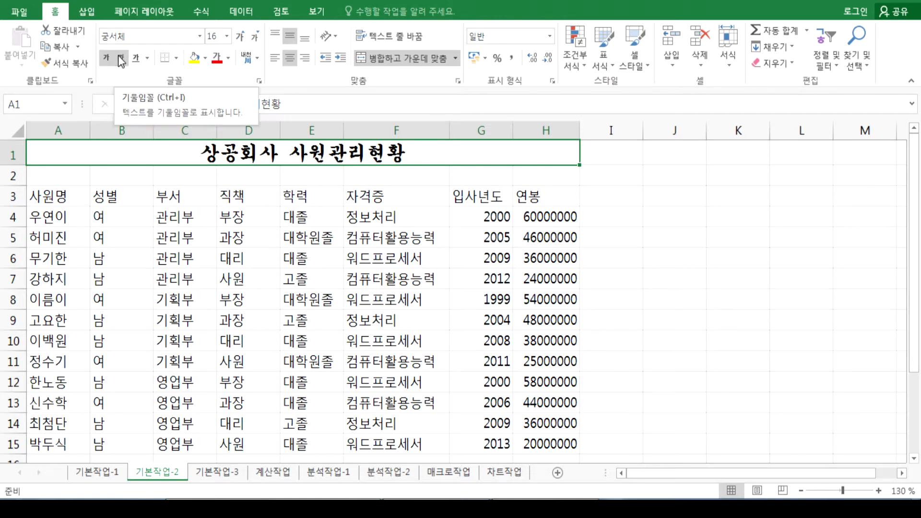
pyautogui.click(121, 59)
pyautogui.click(136, 58)
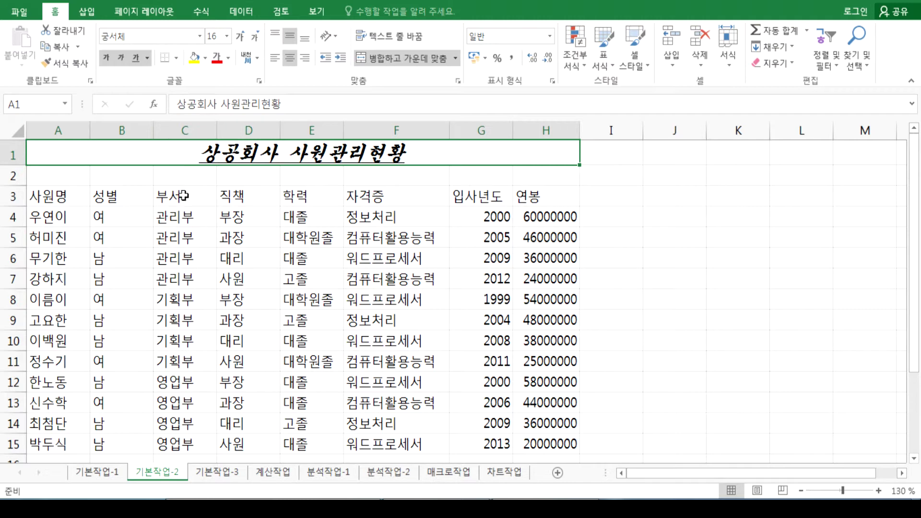
pyautogui.click(122, 58)
pyautogui.click(135, 59)
pyautogui.click(106, 58)
pyautogui.click(122, 59)
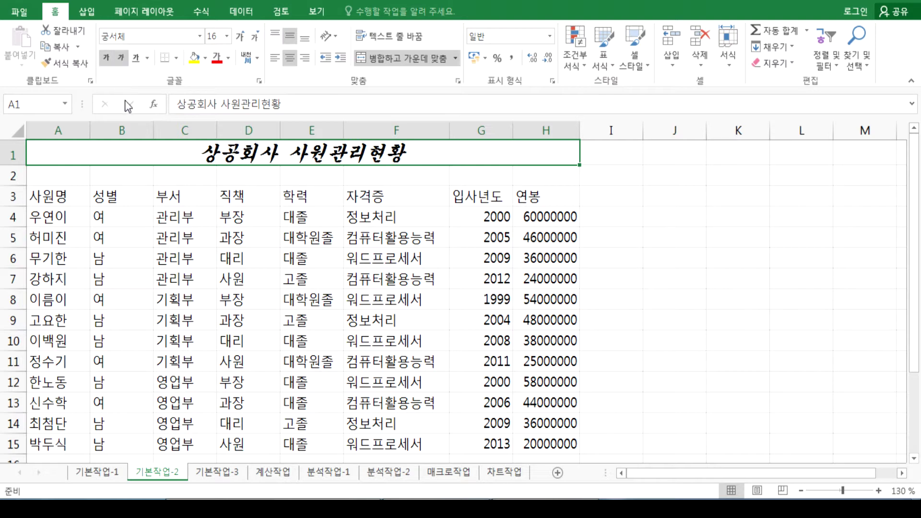
pyautogui.click(147, 58)
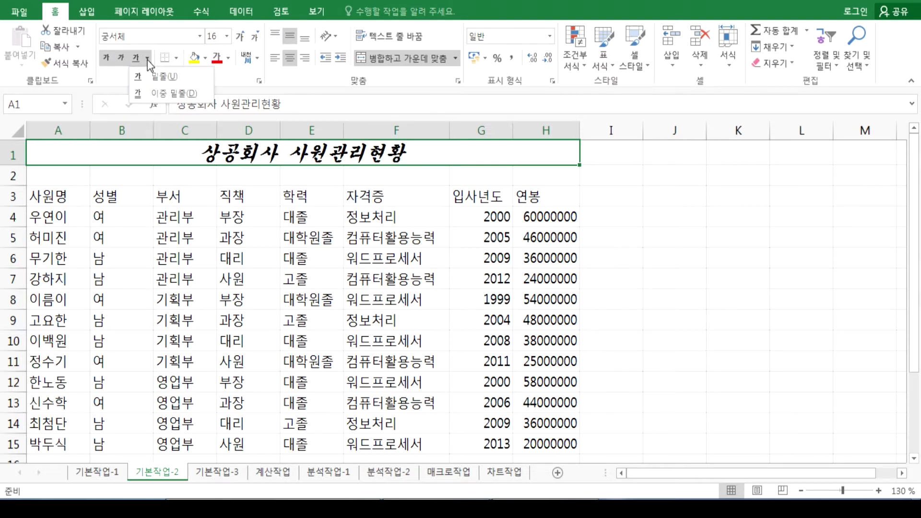
pyautogui.click(161, 84)
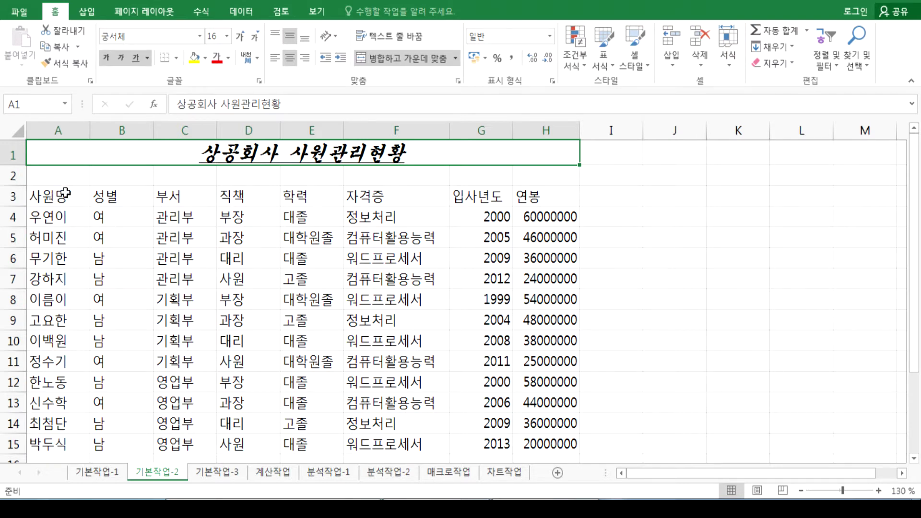
# Step: Return to the 기본작업-1 sheet and select the table area A3:F9, extending it to A1:G9 with the title
pyautogui.click(56, 216)
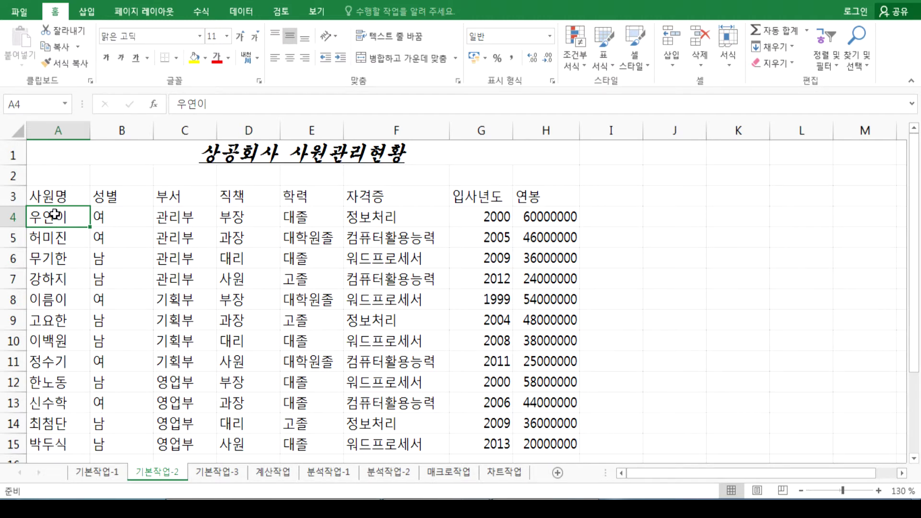
pyautogui.click(91, 471)
pyautogui.moveTo(47, 183); pyautogui.dragTo(359, 292)
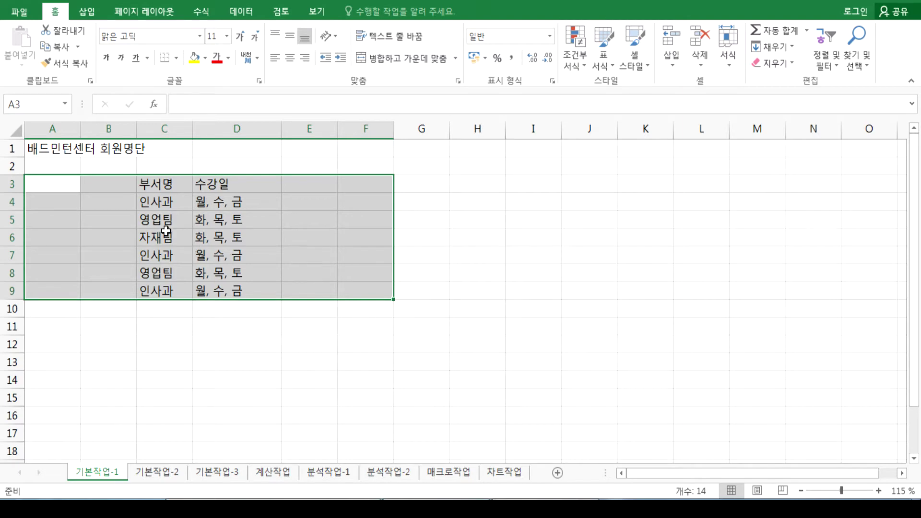
pyautogui.moveTo(55, 148); pyautogui.dragTo(418, 291)
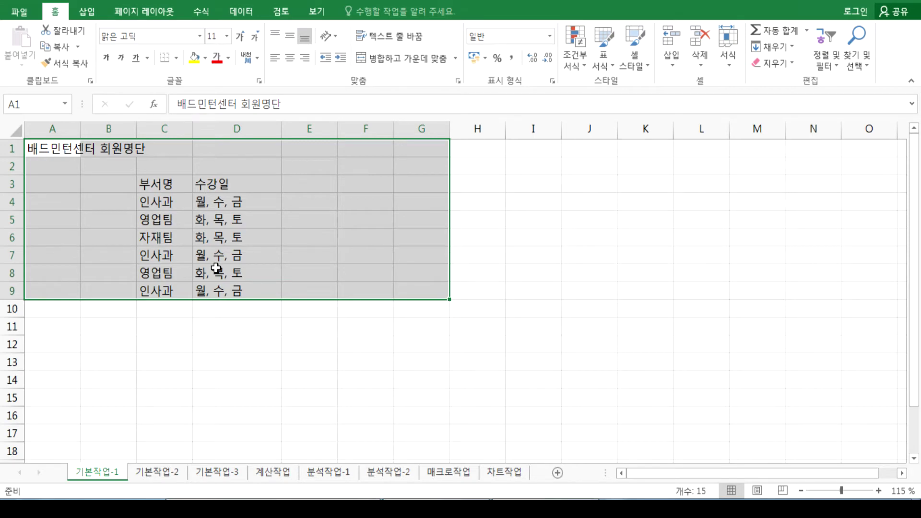
# Step: Switch from the 기본작업-1 sheet to the 기본작업-2 sheet and select cells A4:A6
pyautogui.click(64, 187)
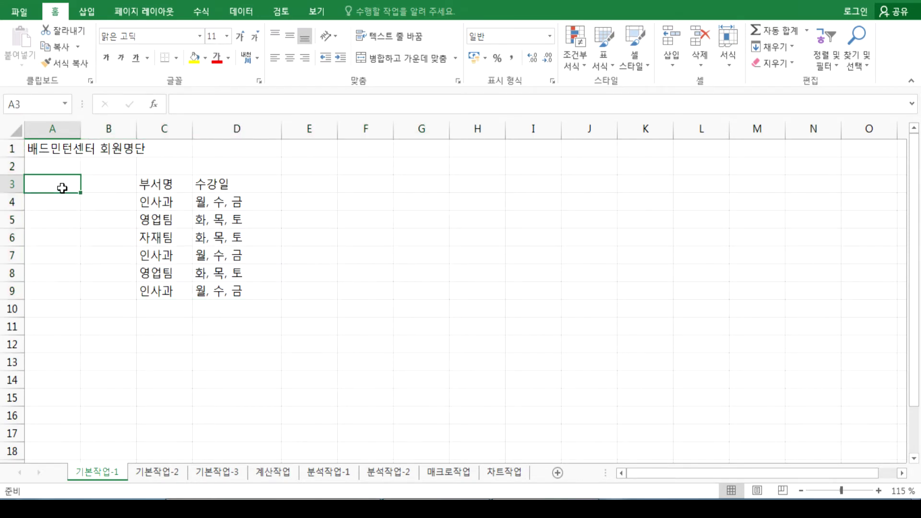
pyautogui.click(149, 473)
pyautogui.click(107, 474)
pyautogui.click(146, 474)
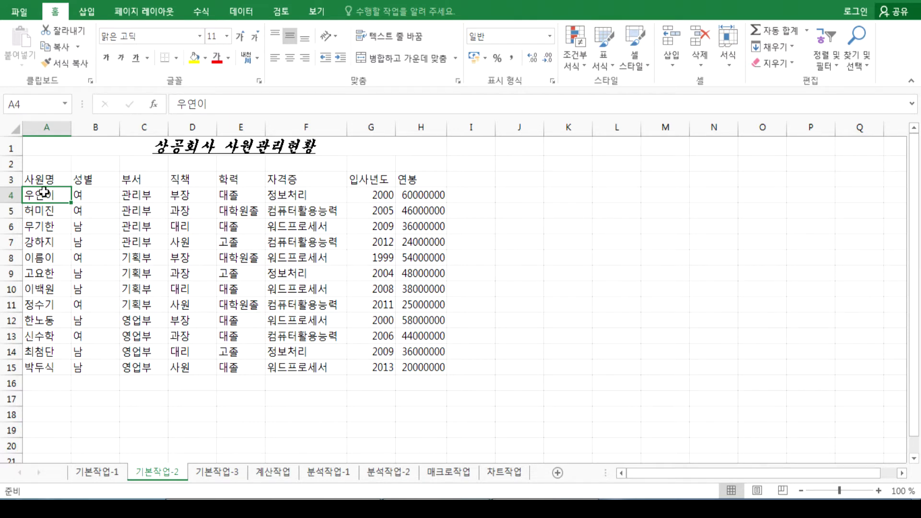
pyautogui.moveTo(44, 193); pyautogui.dragTo(44, 226)
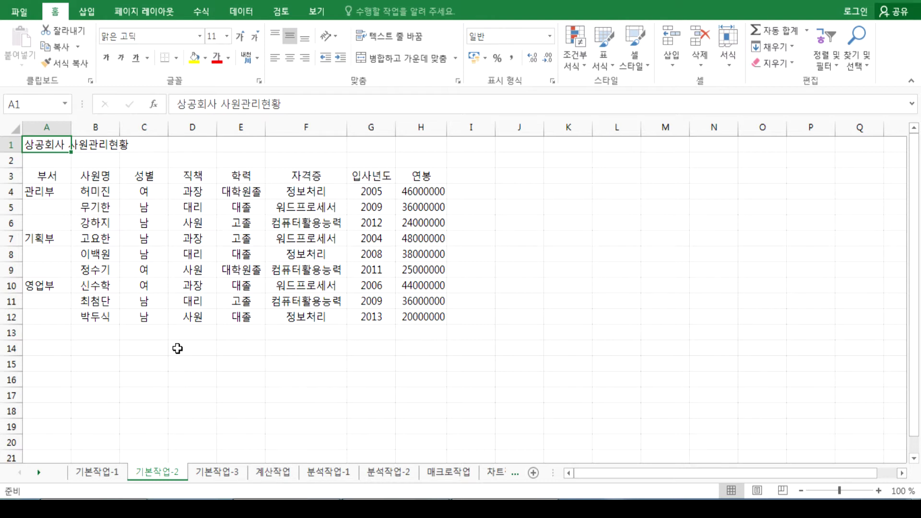
# Step: Merge and center the title "상공회사 사원관리현황" across A1:H1 and set its font to 궁서체
pyautogui.moveTo(36, 147); pyautogui.dragTo(422, 145)
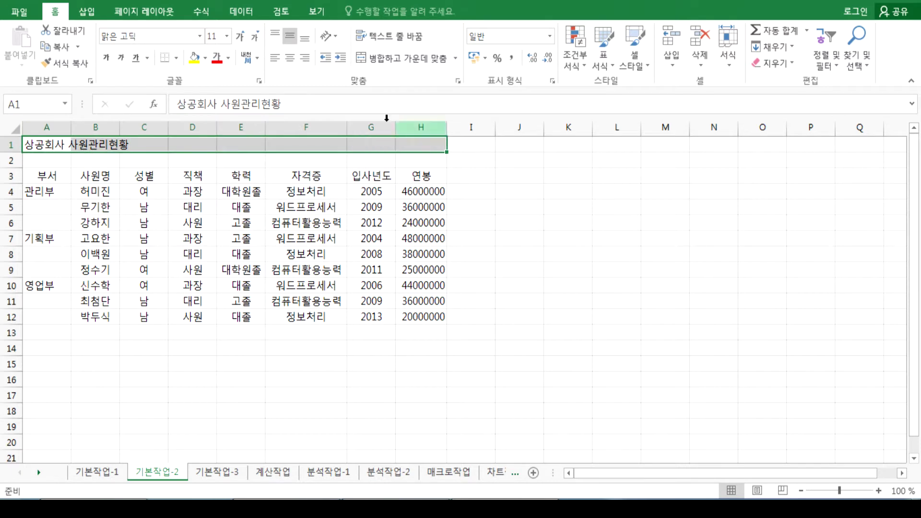
pyautogui.click(387, 59)
pyautogui.click(198, 38)
pyautogui.scroll(-8, 158, 310)
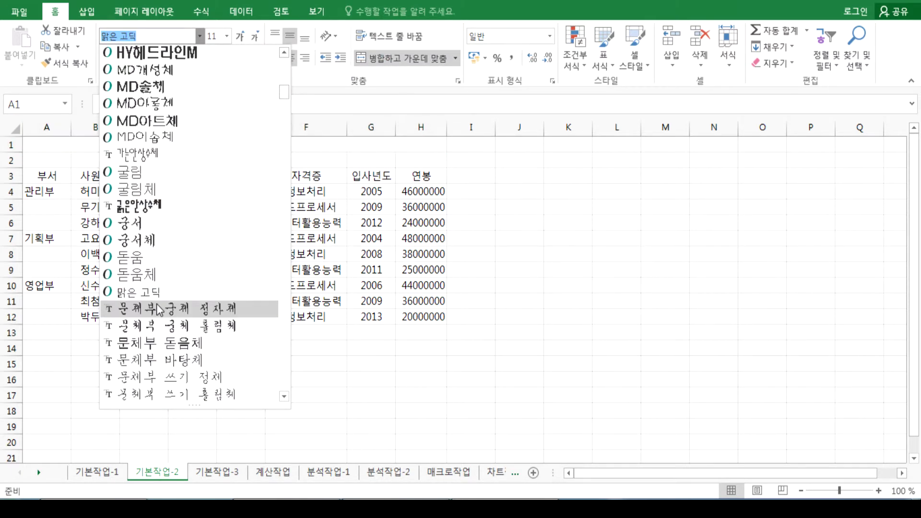
pyautogui.click(146, 240)
# Step: Set the merged title's font size to 16 and make it bold, italic and underlined
pyautogui.click(239, 37)
pyautogui.click(239, 36)
pyautogui.click(239, 36)
pyautogui.click(239, 36)
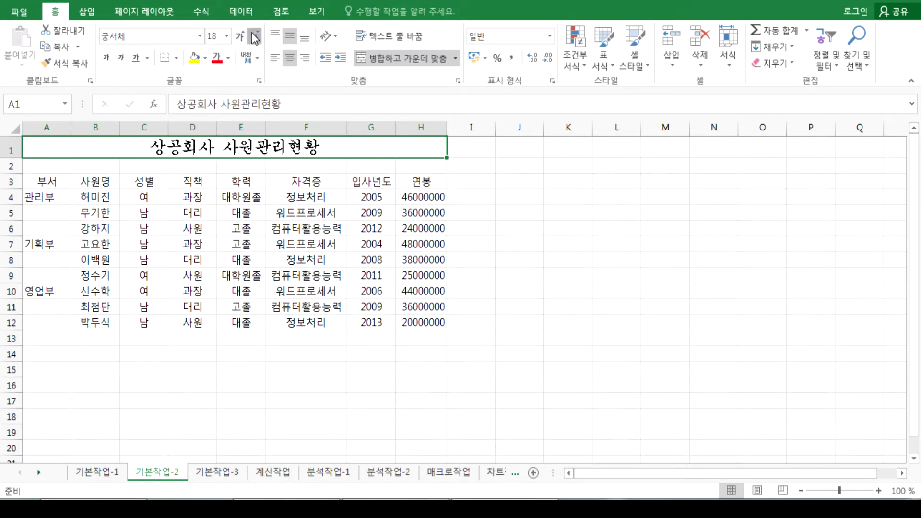
pyautogui.click(254, 37)
pyautogui.click(106, 57)
pyautogui.click(120, 60)
pyautogui.click(135, 58)
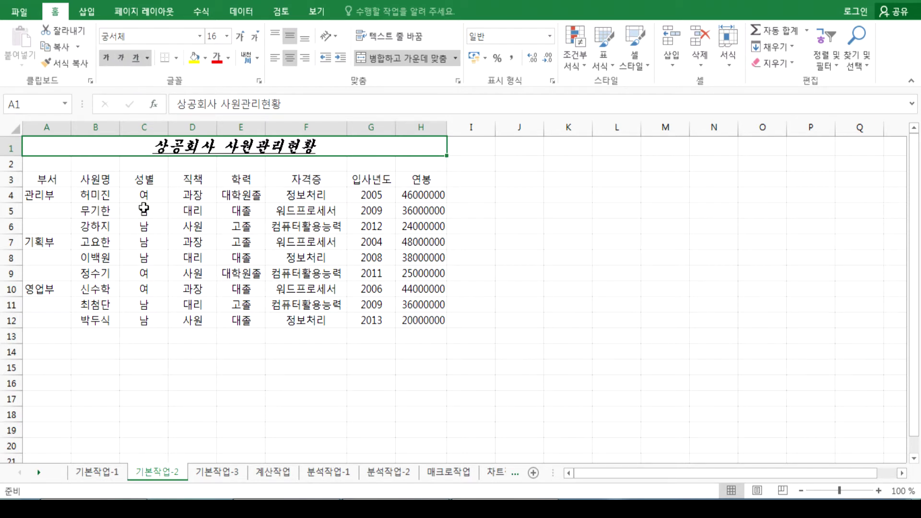
pyautogui.moveTo(51, 197); pyautogui.dragTo(46, 325)
pyautogui.moveTo(52, 195); pyautogui.dragTo(45, 322)
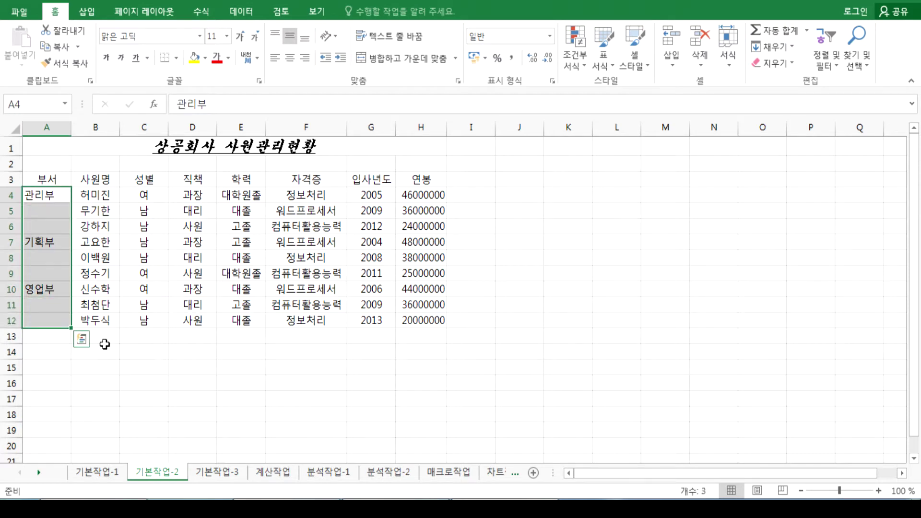
pyautogui.click(105, 344)
# Step: Try merging and centering the department cells A4:A6, A7:A9 and A10:A12 one range at a time
pyautogui.moveTo(42, 195); pyautogui.dragTo(39, 229)
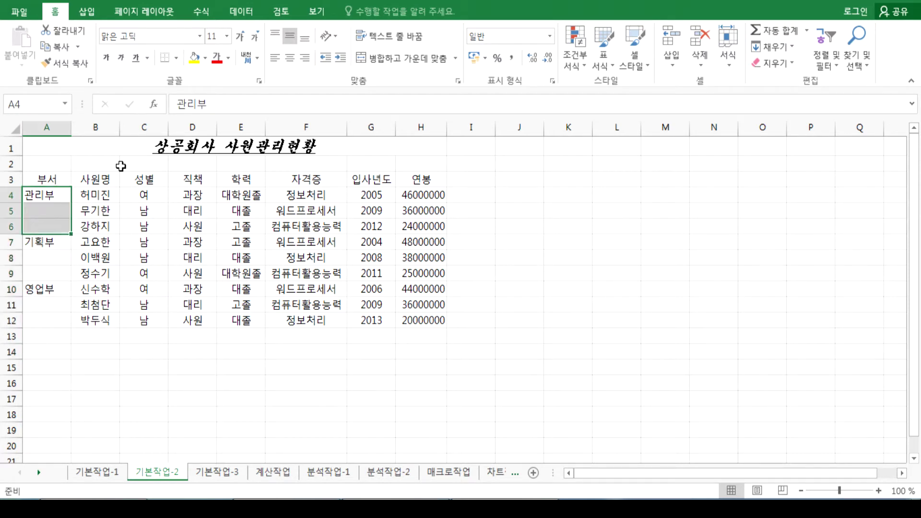
pyautogui.click(410, 59)
pyautogui.moveTo(55, 240); pyautogui.dragTo(51, 277)
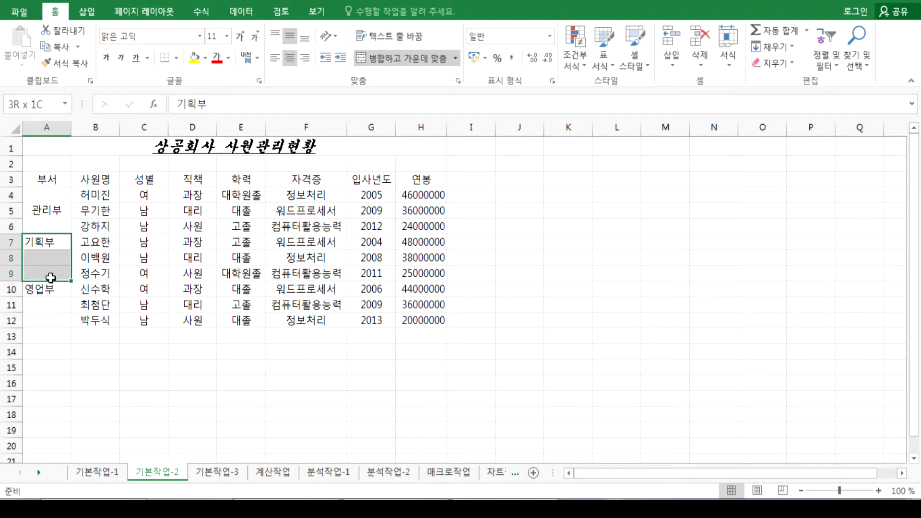
pyautogui.click(426, 63)
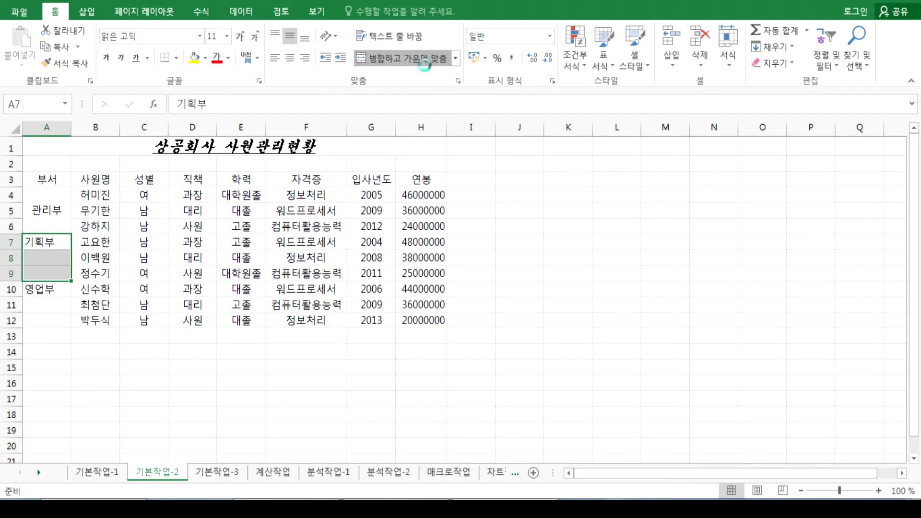
pyautogui.moveTo(45, 290); pyautogui.dragTo(46, 322)
pyautogui.click(422, 62)
pyautogui.click(422, 61)
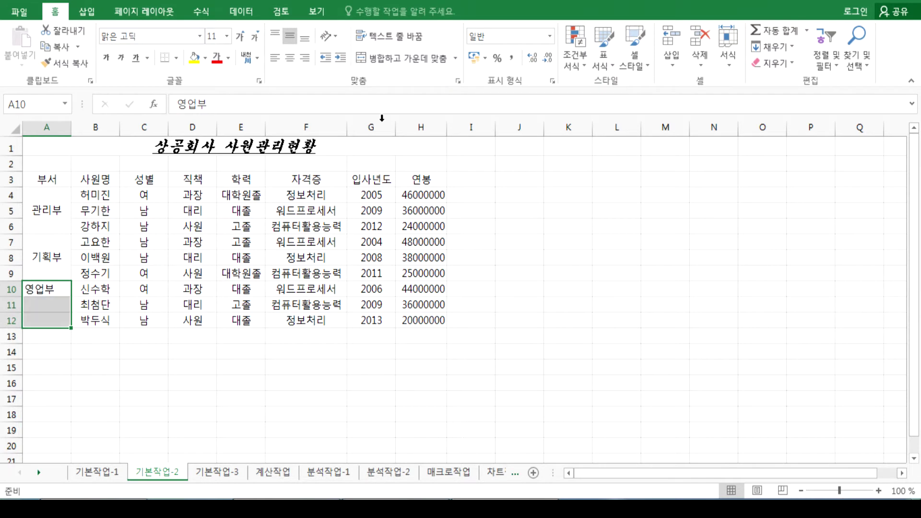
pyautogui.hotkey('ctrl', 'z')
pyautogui.hotkey('ctrl', 'z')
# Step: Try merging and centering A4:A6, A7:A9 and A10:A12 together as one multiple selection
pyautogui.moveTo(44, 197); pyautogui.dragTo(43, 230)
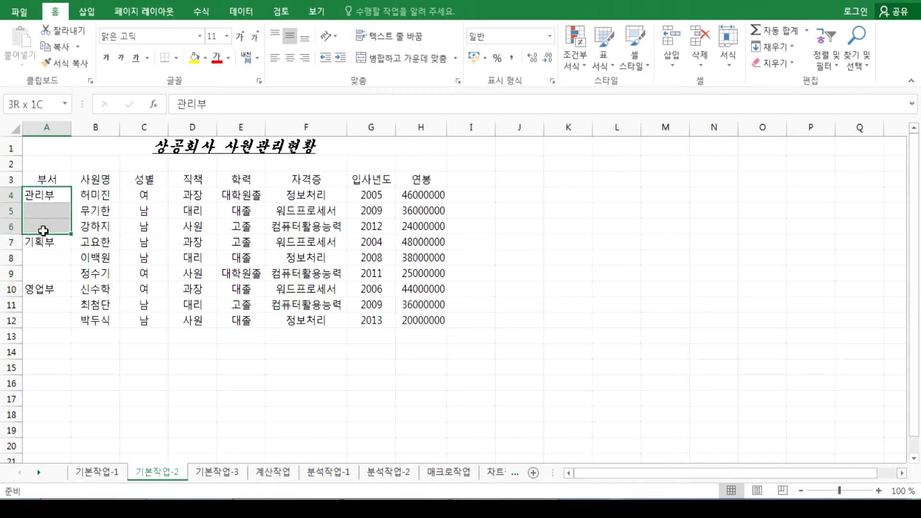
pyautogui.scroll(3, 45, 240)
pyautogui.keyDown('ctrl'); pyautogui.moveTo(62, 299); pyautogui.dragTo(56, 412); pyautogui.keyUp('ctrl')
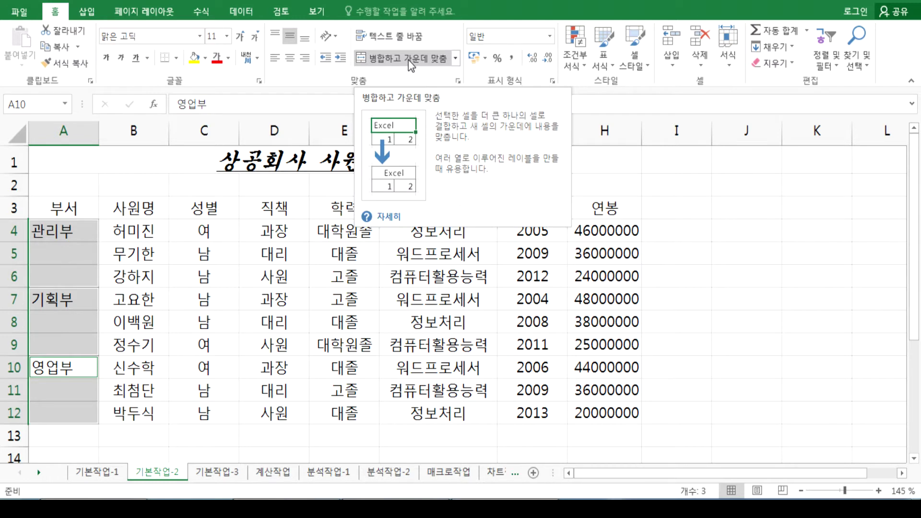
pyautogui.click(408, 60)
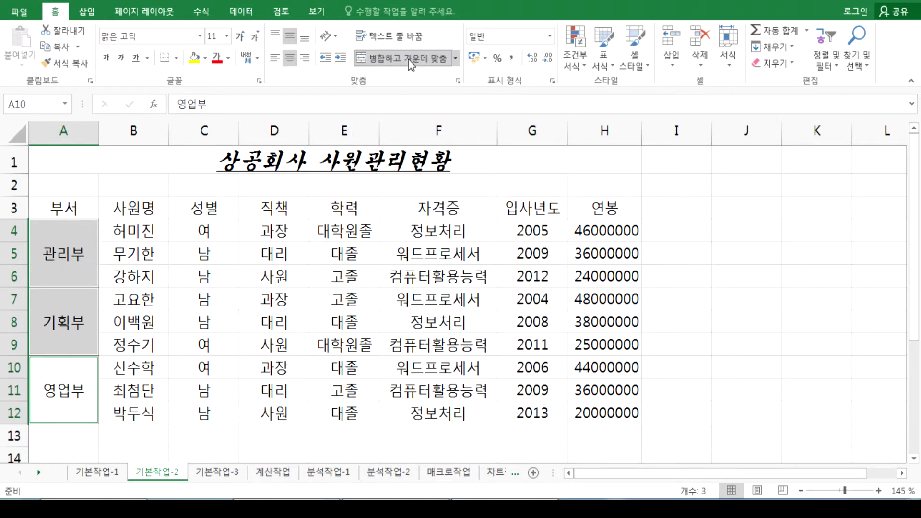
pyautogui.click(408, 59)
# Step: Try merging and centering A4:A6 and copying its format onto A7:A12
pyautogui.moveTo(60, 230); pyautogui.dragTo(59, 281)
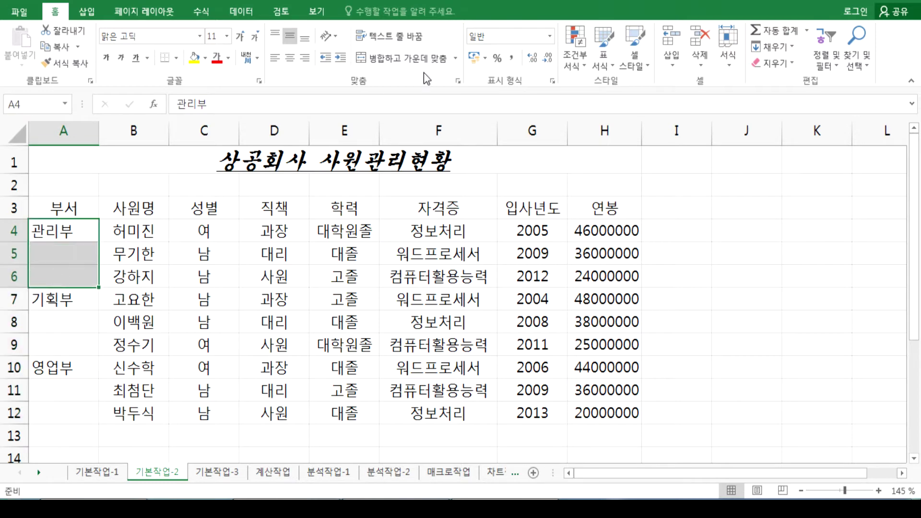
pyautogui.click(408, 59)
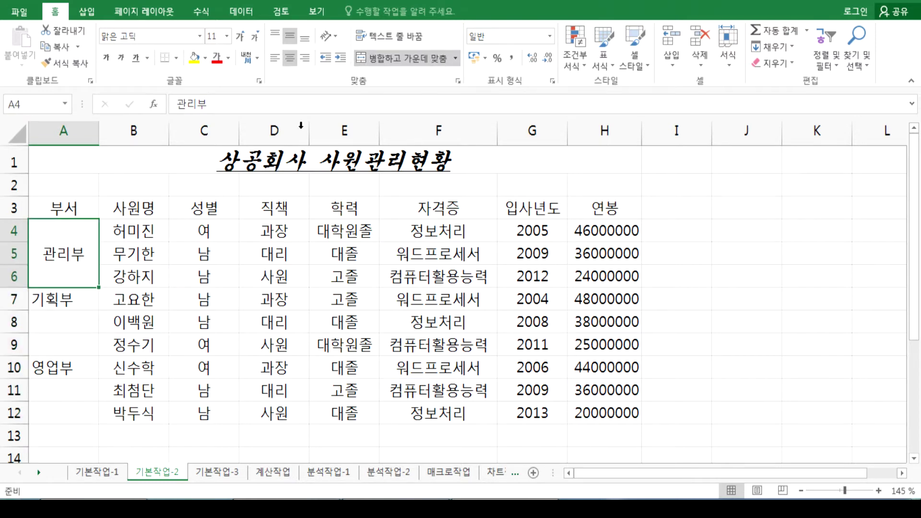
pyautogui.click(73, 66)
pyautogui.moveTo(48, 301); pyautogui.dragTo(48, 409)
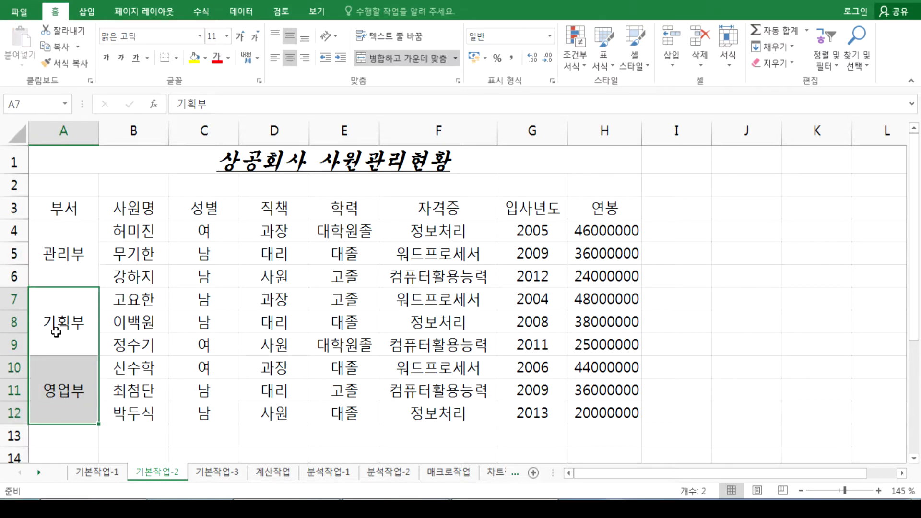
pyautogui.click(62, 232)
pyautogui.click(59, 375)
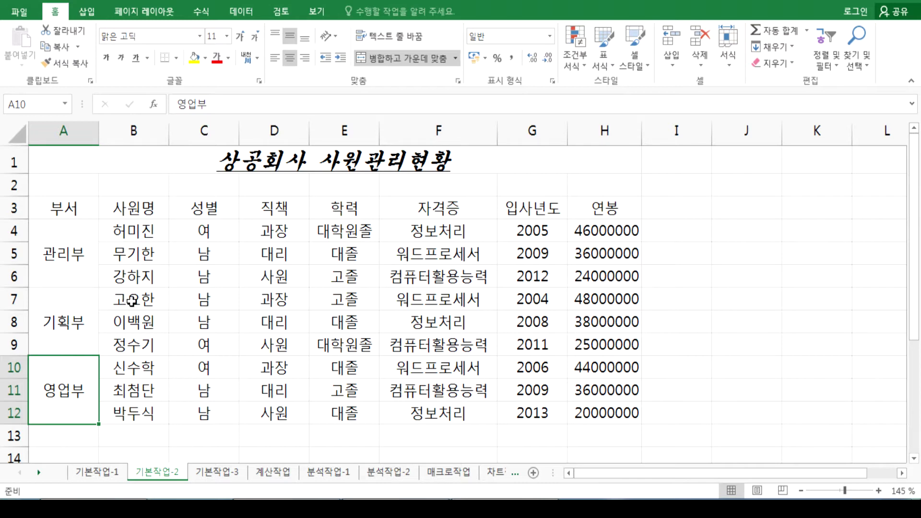
pyautogui.hotkey('ctrl', 'z')
pyautogui.hotkey('ctrl', 'z')
# Step: Merge and center each department range separately: A4:A6 (관리부), A7:A9 (기획부) and A10:A12 (영업부)
pyautogui.moveTo(55, 238); pyautogui.dragTo(50, 278)
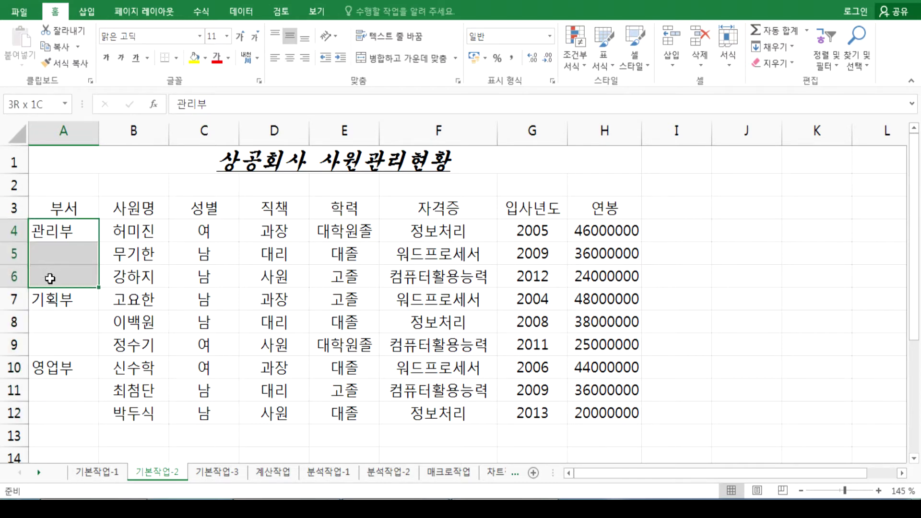
pyautogui.click(405, 58)
pyautogui.moveTo(76, 306); pyautogui.dragTo(62, 343)
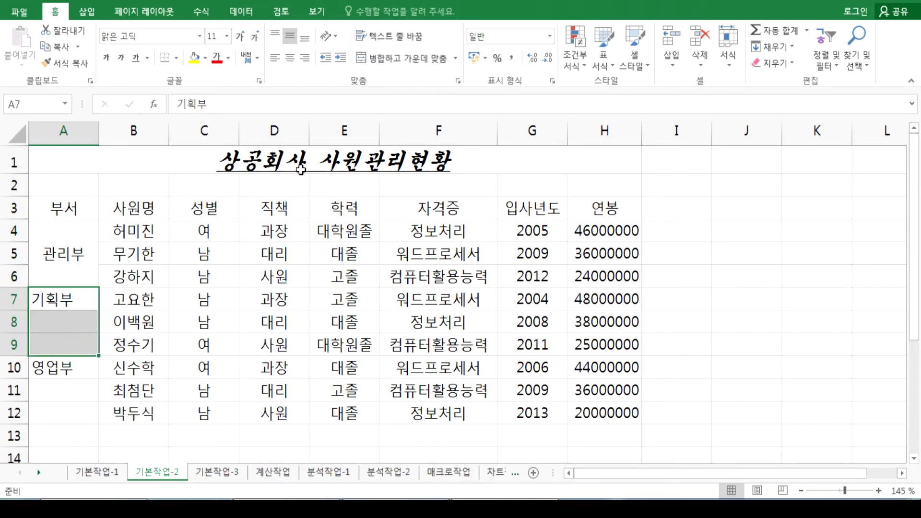
pyautogui.click(406, 58)
pyautogui.moveTo(62, 370); pyautogui.dragTo(63, 412)
pyautogui.click(405, 58)
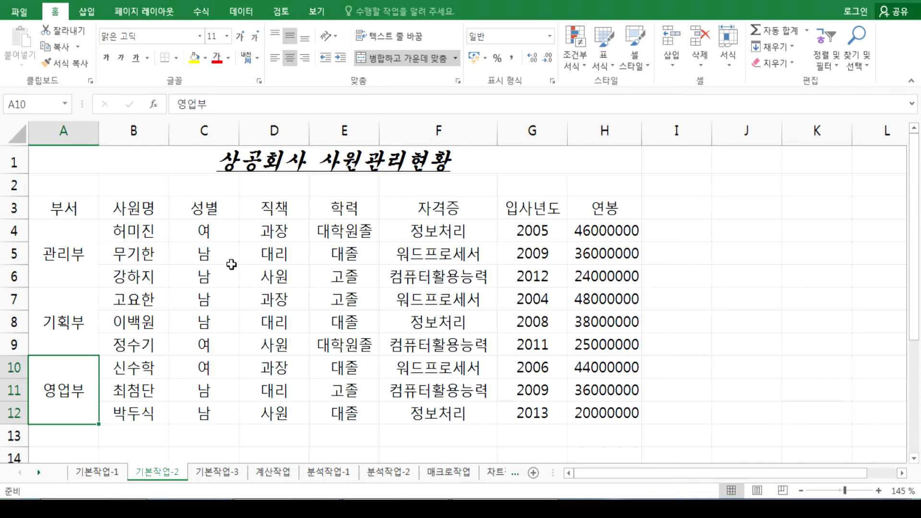
# Step: Apply the cell style 강조색5 to the header row A3:H3
pyautogui.click(70, 209)
pyautogui.moveTo(71, 209); pyautogui.dragTo(600, 207)
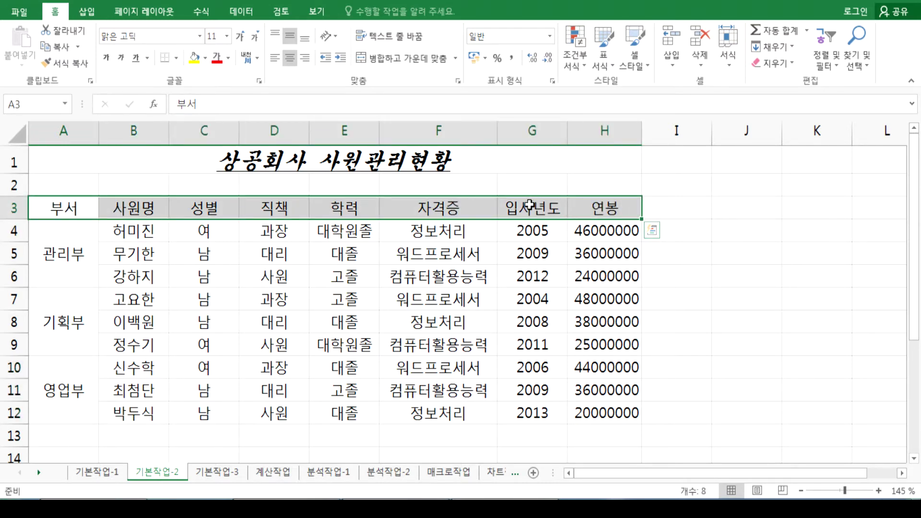
pyautogui.click(647, 72)
pyautogui.click(642, 71)
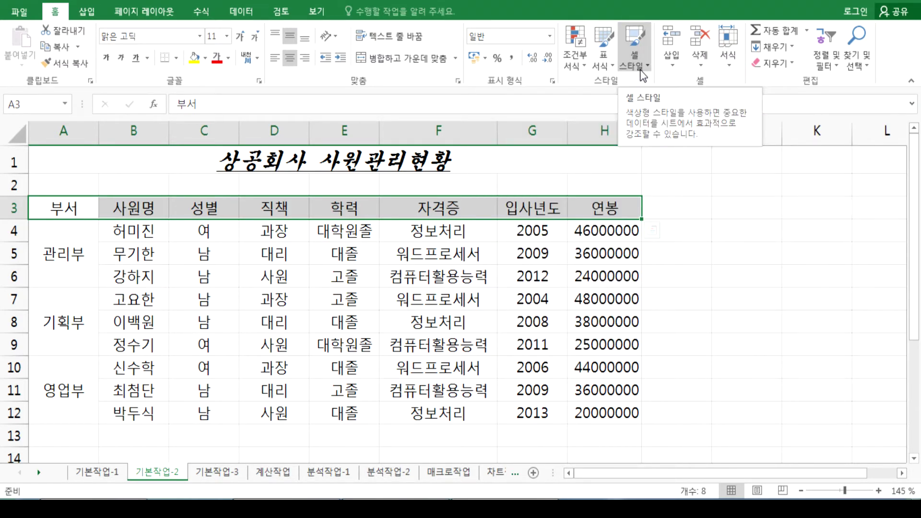
pyautogui.click(643, 73)
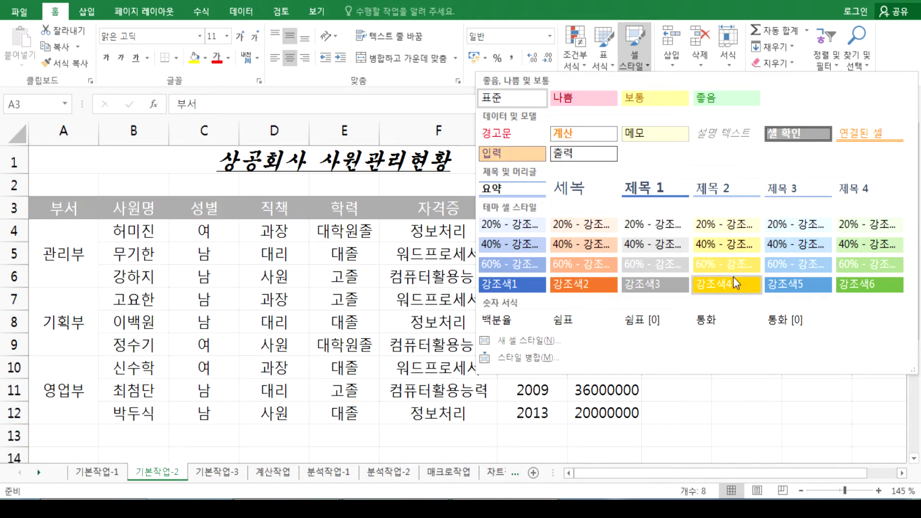
pyautogui.click(789, 288)
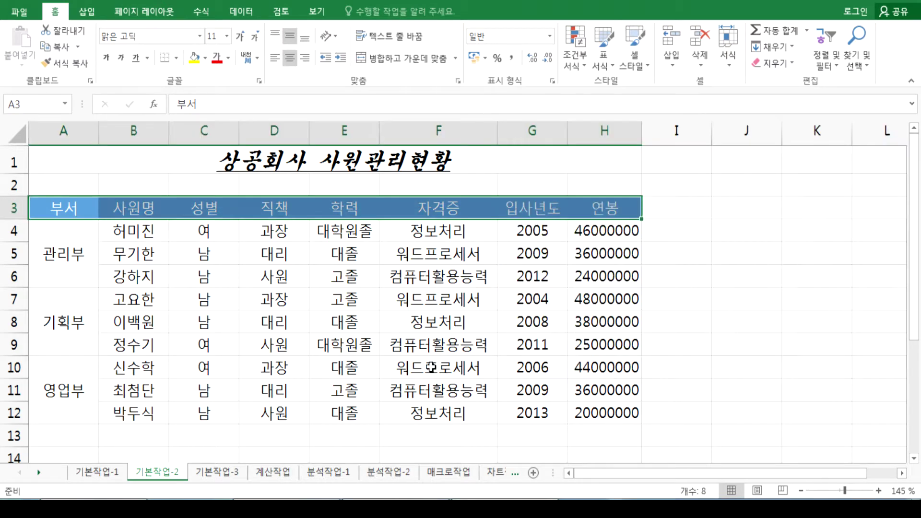
pyautogui.click(367, 353)
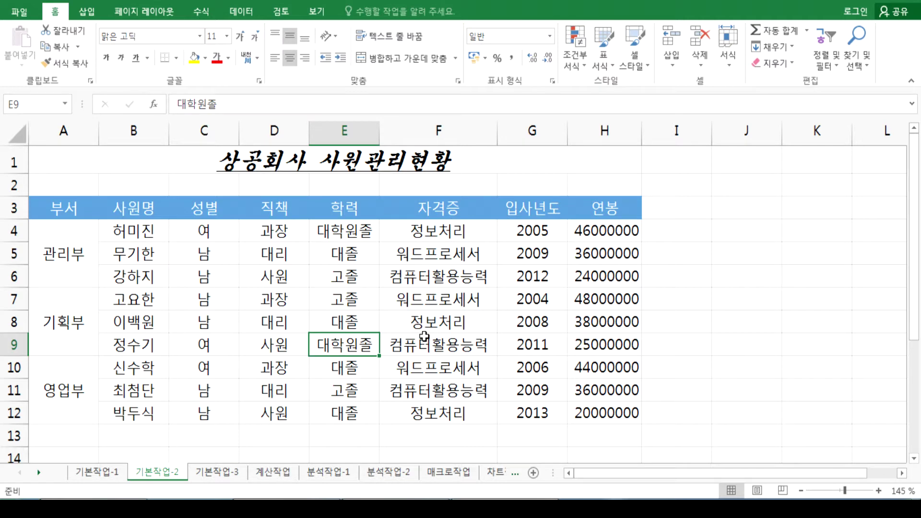
# Step: Try converting the heading 자격증 in F3 to the hanja 資格證
pyautogui.click(432, 211)
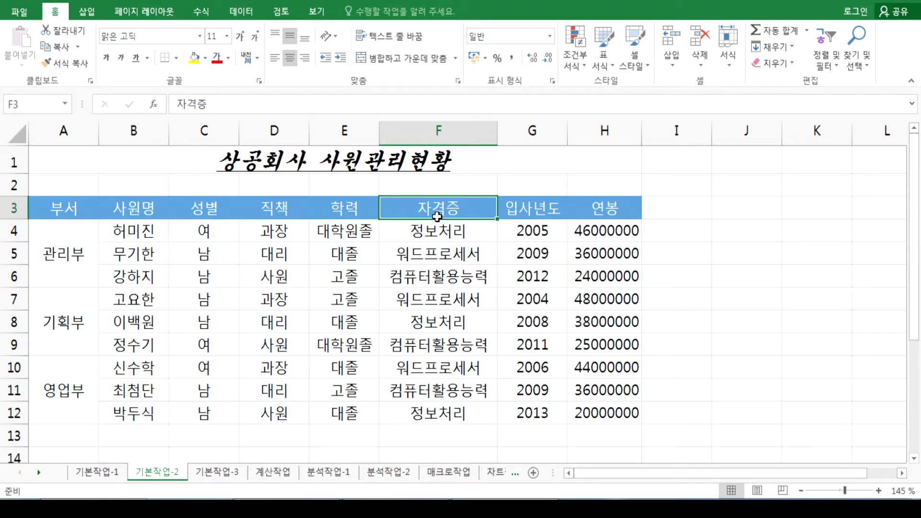
pyautogui.doubleClick(463, 207)
pyautogui.moveTo(462, 208); pyautogui.dragTo(421, 209)
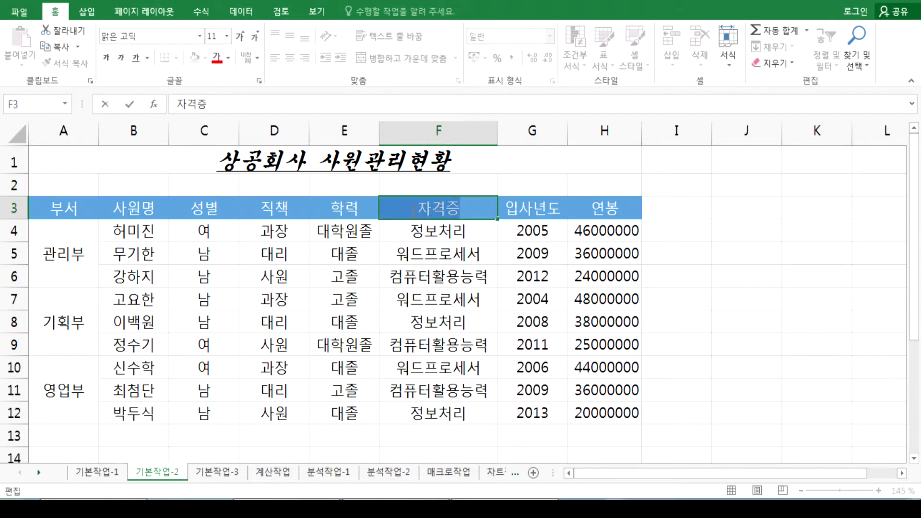
pyautogui.click(414, 211)
pyautogui.moveTo(418, 209); pyautogui.dragTo(459, 209)
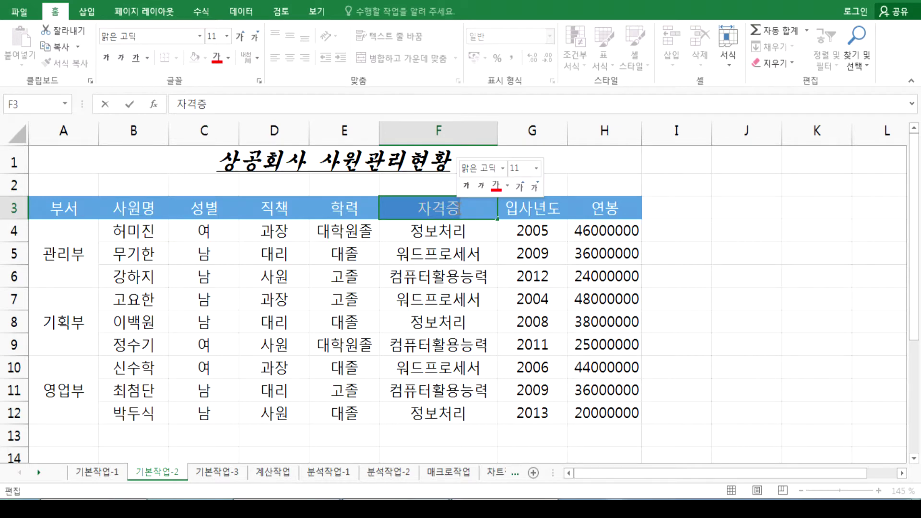
pyautogui.press('Hangul_Hanja')
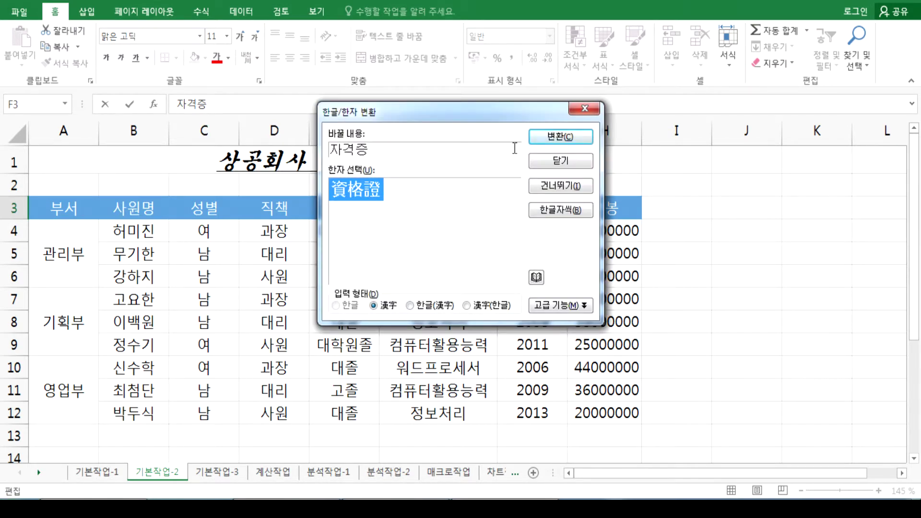
pyautogui.click(543, 136)
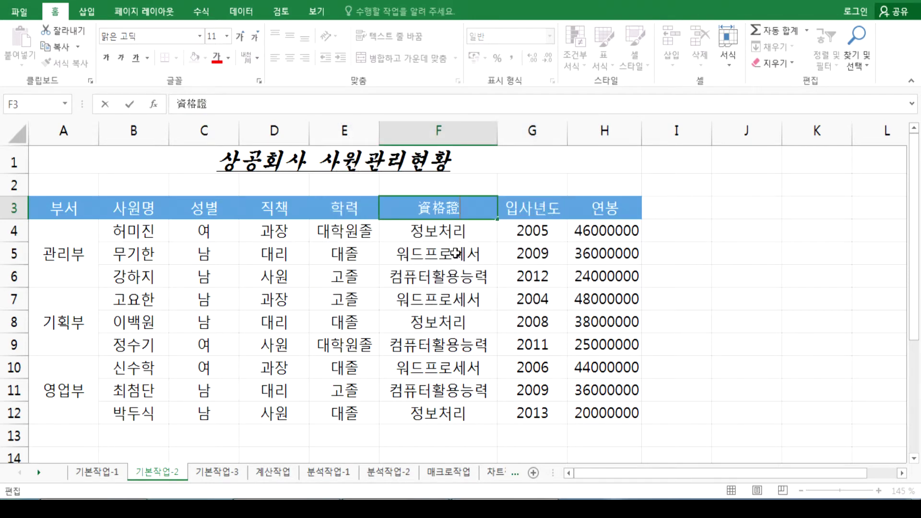
pyautogui.click(526, 184)
pyautogui.click(474, 208)
pyautogui.hotkey('ctrl', 'z')
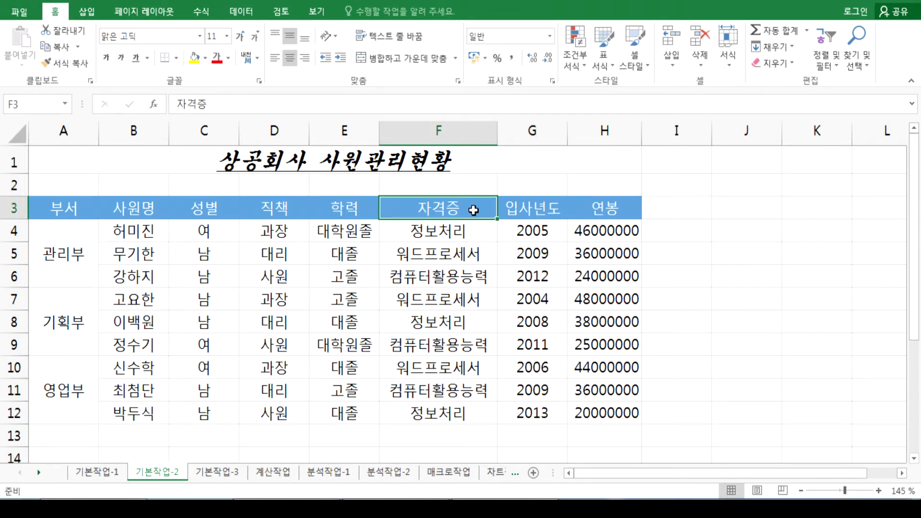
# Step: Convert the whole heading 자격증 in F3 to the hanja 資格證
pyautogui.doubleClick(474, 210)
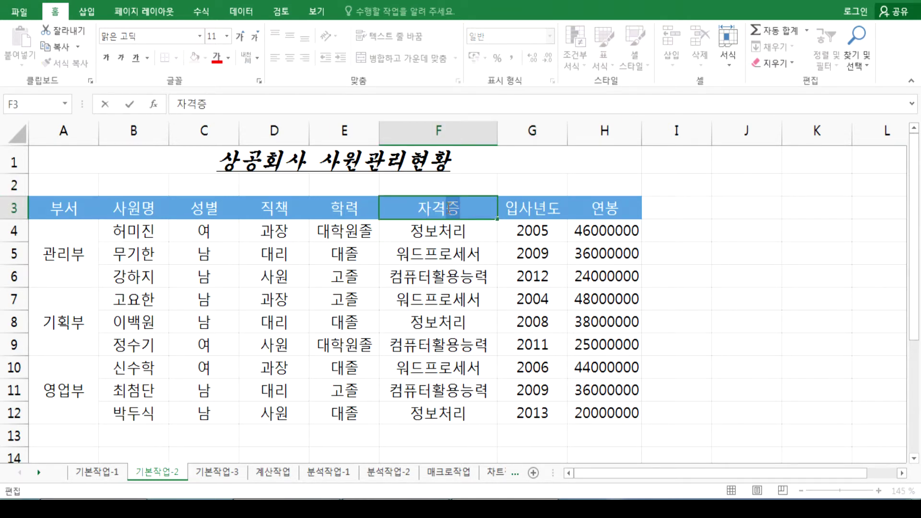
pyautogui.moveTo(452, 208); pyautogui.dragTo(411, 208)
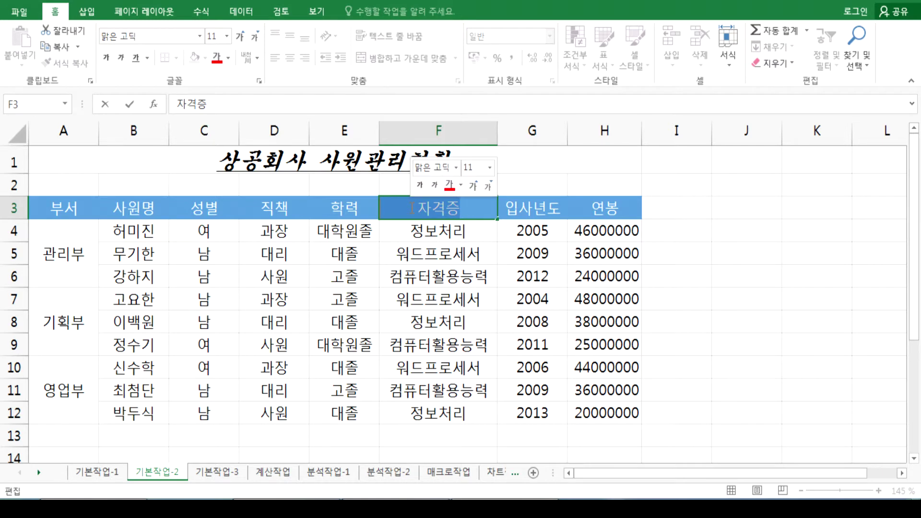
pyautogui.press('Hangul_Hanja')
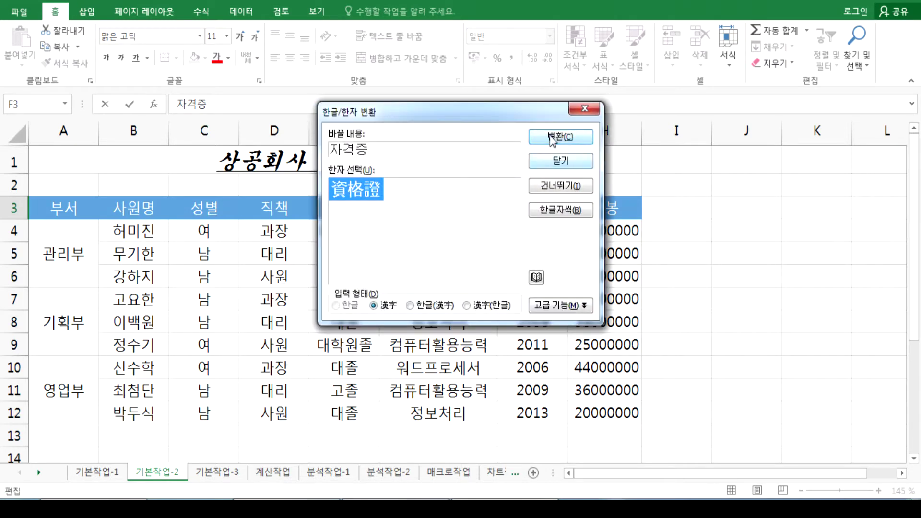
pyautogui.click(557, 135)
pyautogui.click(445, 243)
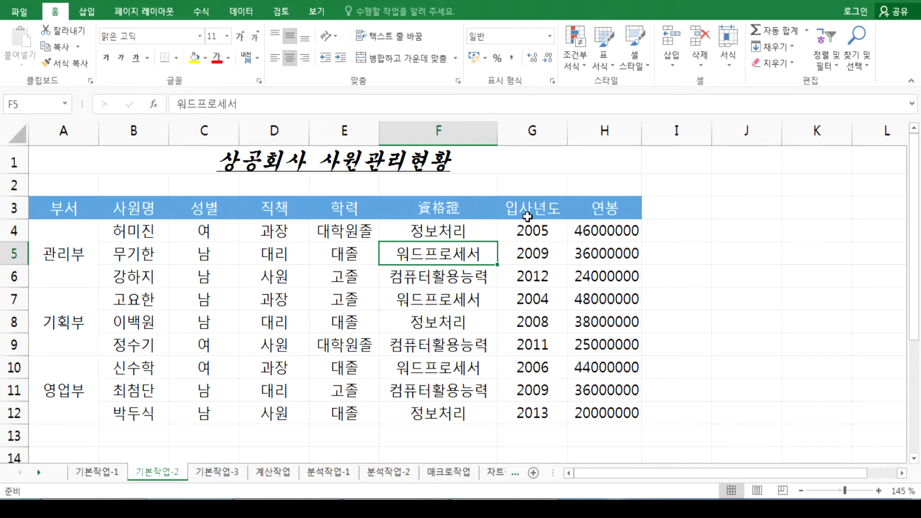
# Step: Define the name 입사년도 for the range G4:G12
pyautogui.moveTo(528, 231); pyautogui.dragTo(525, 412)
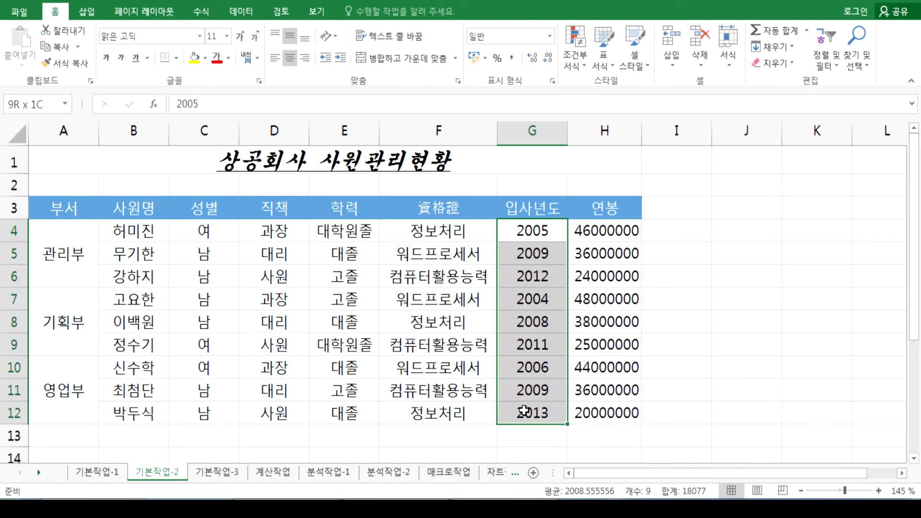
pyautogui.moveTo(524, 412); pyautogui.dragTo(525, 410)
pyautogui.moveTo(523, 232); pyautogui.dragTo(523, 413)
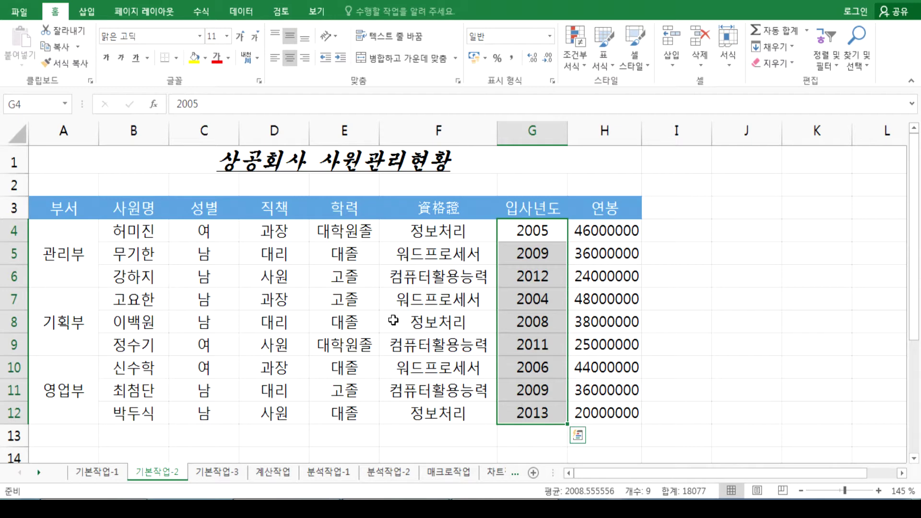
pyautogui.click(46, 102)
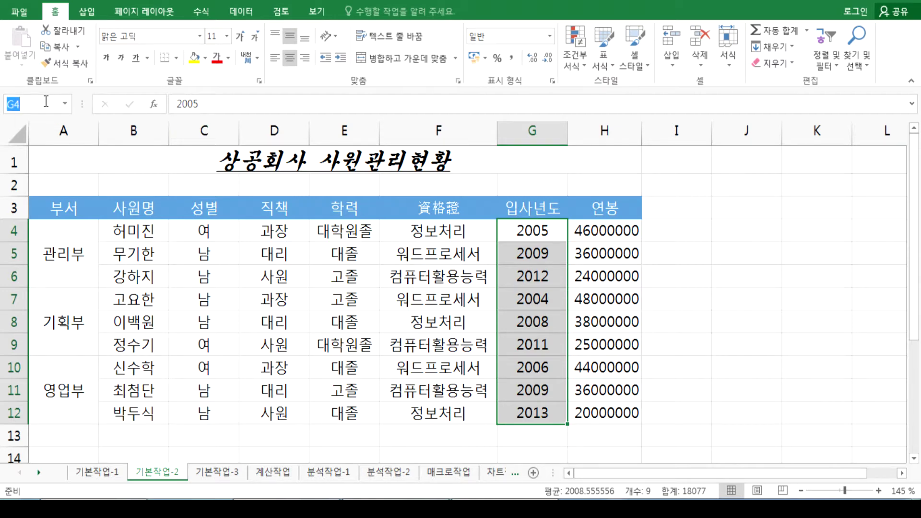
pyautogui.write('dl')
pyautogui.press('BackSpace')
pyautogui.write('입사년도')
pyautogui.press('Return')
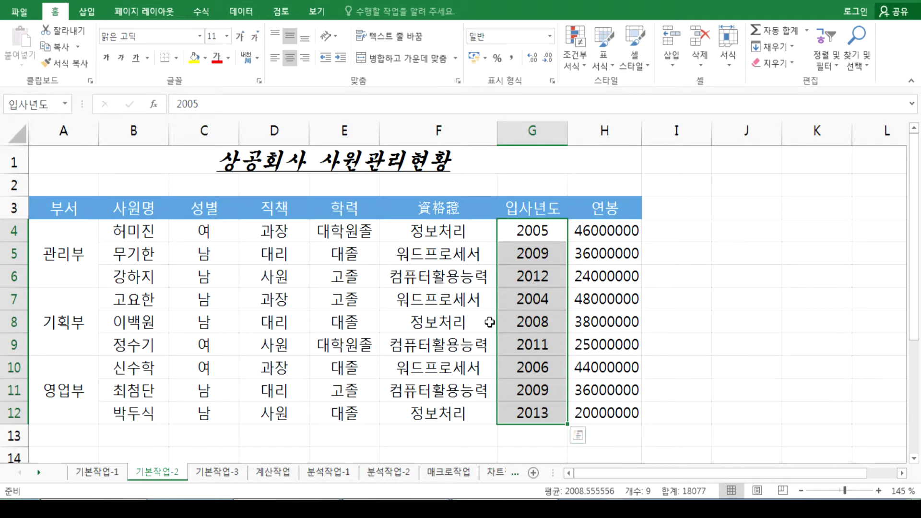
# Step: Select the salaries H4:H12, and in the Notepad notes write the example 10000000 > 10,000 below the existing lines
pyautogui.moveTo(606, 233); pyautogui.dragTo(604, 406)
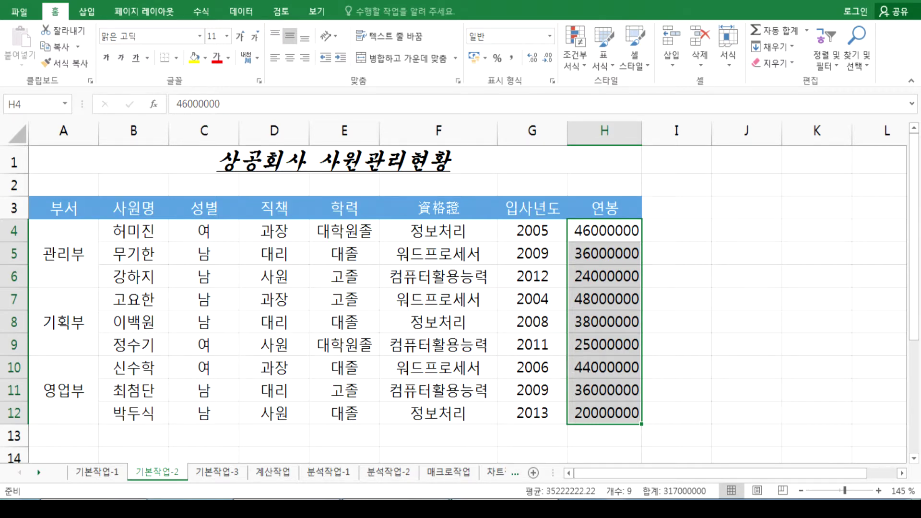
pyautogui.hotkey('alt', 'Tab')
pyautogui.press('Return')
pyautogui.write('10000000 >')
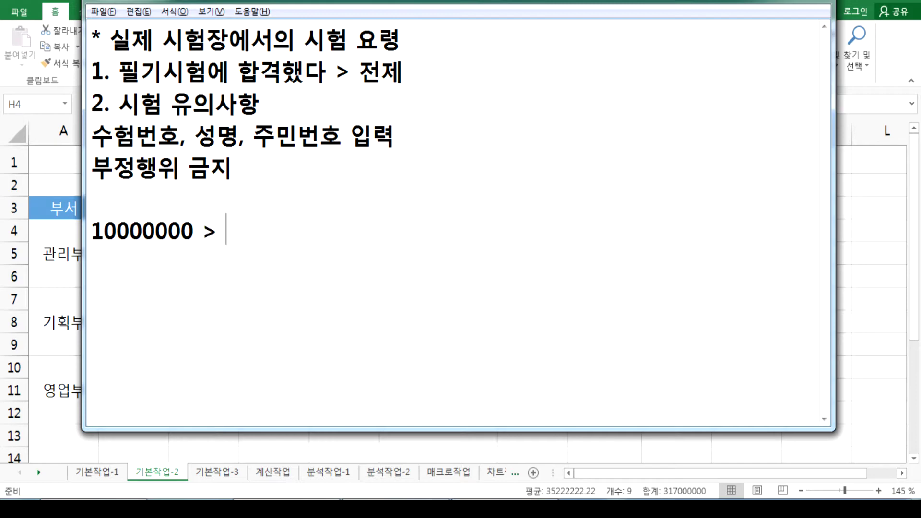
pyautogui.hotkey('shift', 'Home')
pyautogui.hotkey('ctrl', 'c')
pyautogui.press('BackSpace')
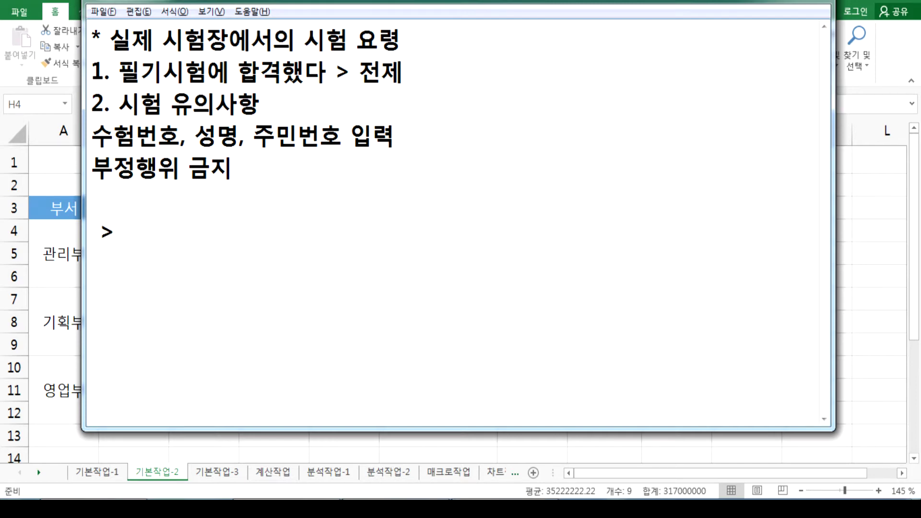
pyautogui.hotkey('ctrl', 'v')
pyautogui.press('End')
pyautogui.hotkey('ctrl', 'v')
pyautogui.press('Left')
pyautogui.press('Left')
pyautogui.press('Left')
pyautogui.hotkey('shift', 'End')
pyautogui.press('BackSpace')
pyautogui.press('Left')
pyautogui.press('Left')
pyautogui.press('Left')
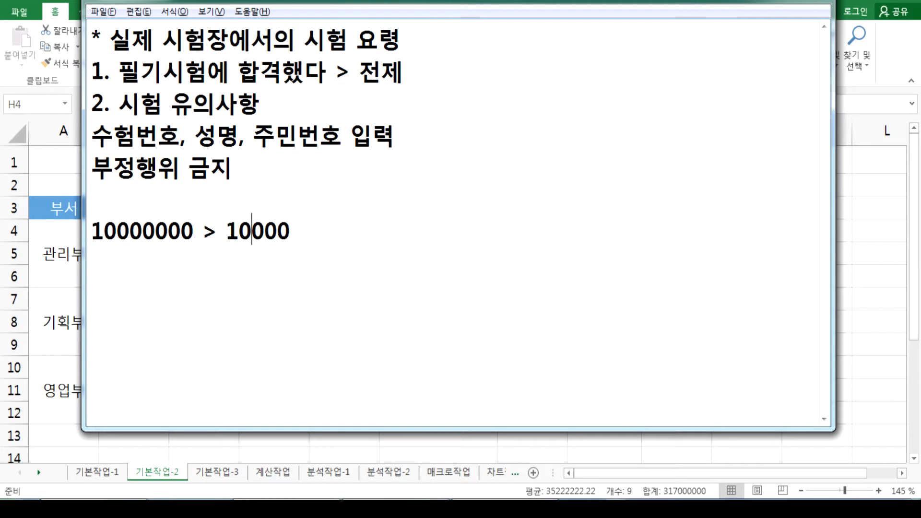
pyautogui.write(',')
pyautogui.press('End')
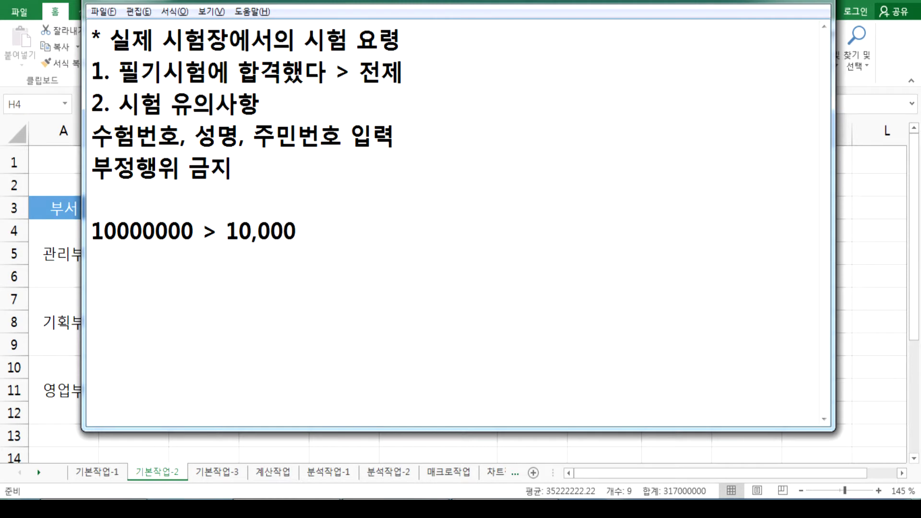
# Step: Append the unit 천원 to the 10,000 example and start a new line beneath it
pyautogui.write('cj')
pyautogui.press('BackSpace')
pyautogui.press('BackSpace')
pyautogui.write('c')
pyautogui.press('BackSpace')
pyautogui.write('cj')
pyautogui.press('BackSpace')
pyautogui.press('BackSpace')
pyautogui.press('Hangul')
pyautogui.write('천원')
pyautogui.press('Return')
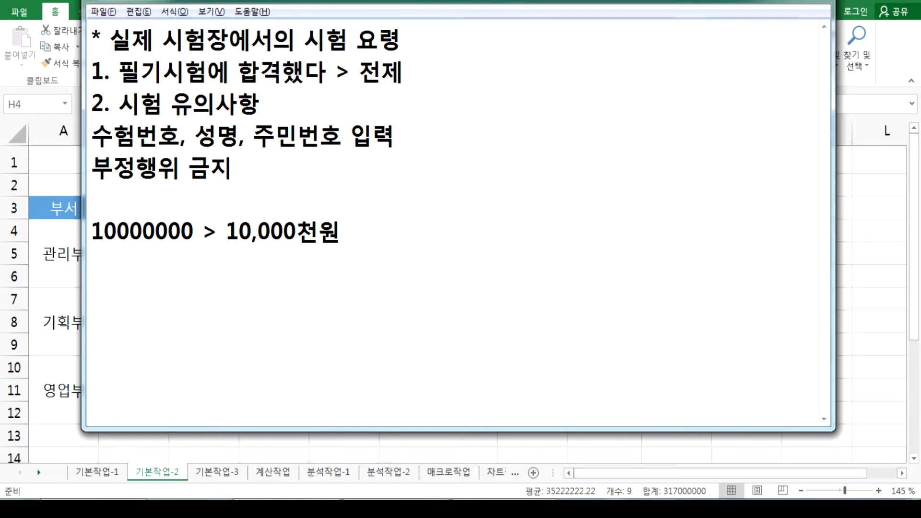
# Step: Highlight the last three zeros of 10000000, and write the format code #,##0,천원 below the example
pyautogui.moveTo(157, 235); pyautogui.dragTo(195, 235)
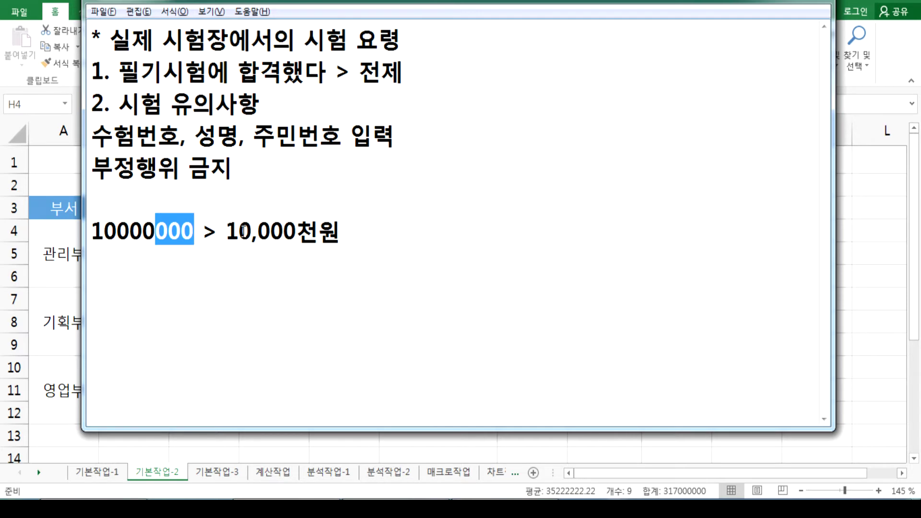
pyautogui.click(292, 263)
pyautogui.write('#,##0,')
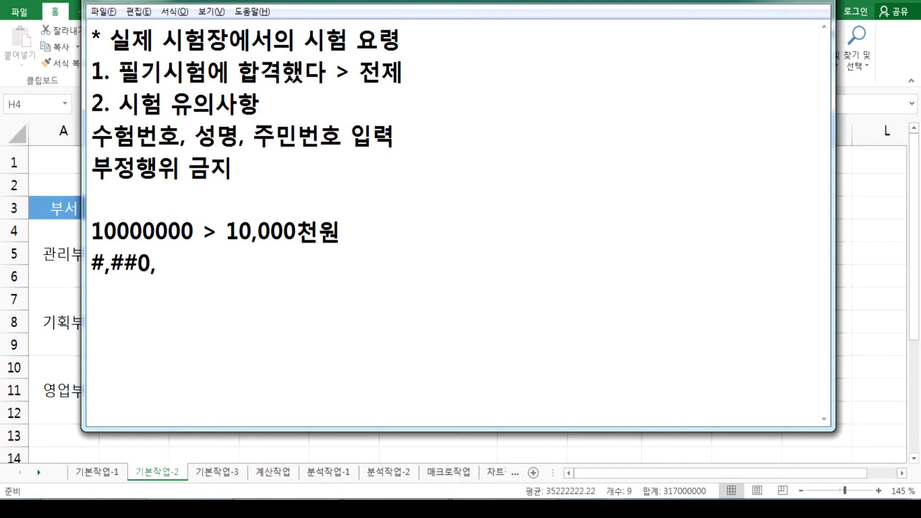
pyautogui.write('천원')
pyautogui.press('Return')
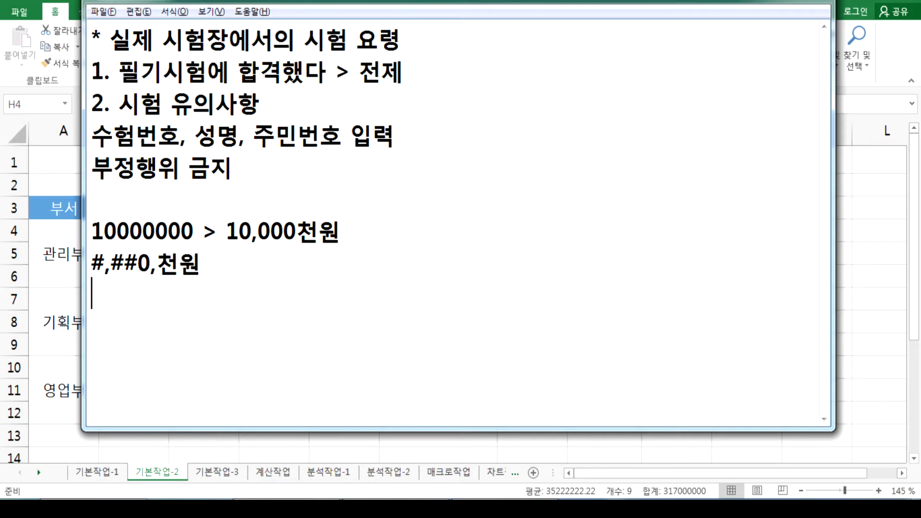
# Step: Examine the parts of the format code #,##0,천원 in the notes, highlighting #,##0 and its individual symbols
pyautogui.press('Up')
pyautogui.press('Right')
pyautogui.hotkey('shift', 'Right')
pyautogui.press('Right')
pyautogui.press('Right')
pyautogui.press('Right')
pyautogui.press('Right')
pyautogui.hotkey('shift', 'Home')
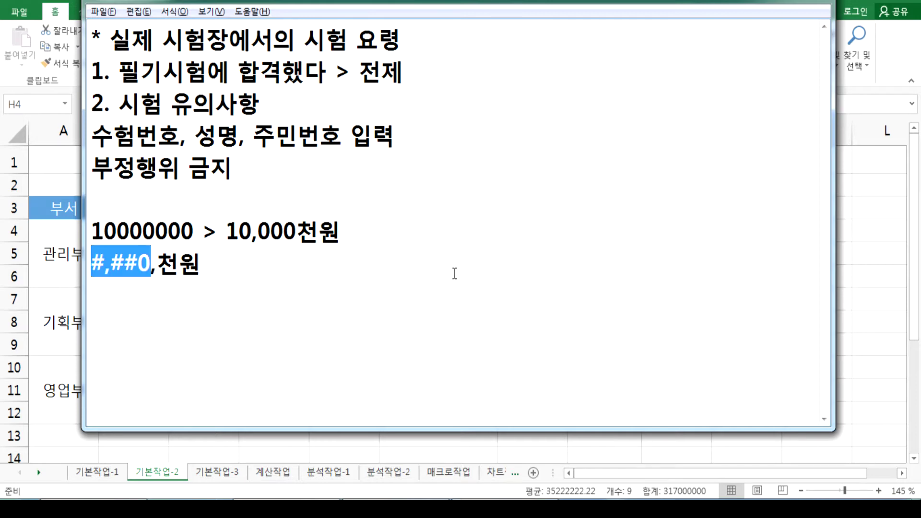
pyautogui.press('Left')
pyautogui.press('Right')
pyautogui.press('Right')
pyautogui.press('Right')
pyautogui.press('Right')
pyautogui.press('Right')
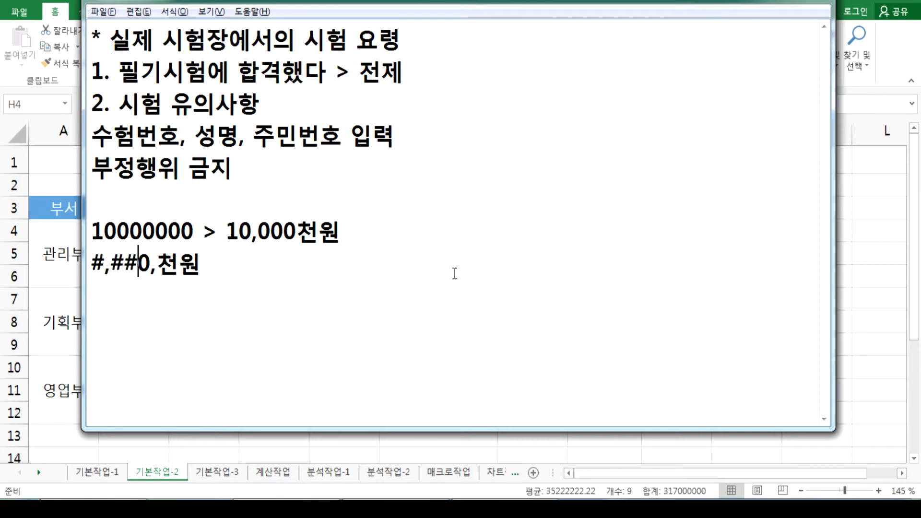
pyautogui.hotkey('shift', 'Right')
# Step: Return to Excel and apply the custom number format #,##0,천원 to the salaries in H4:H12
pyautogui.hotkey('alt', 'Tab')
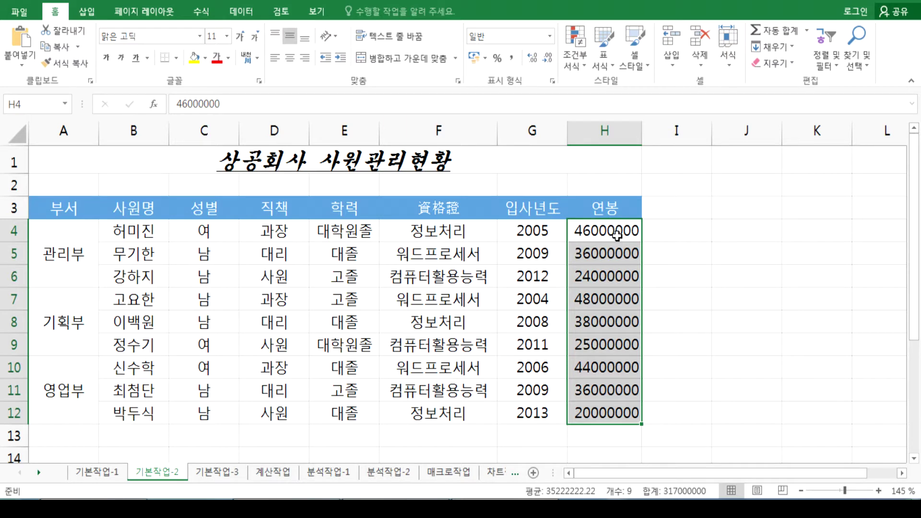
pyautogui.hotkey('ctrl', '1')
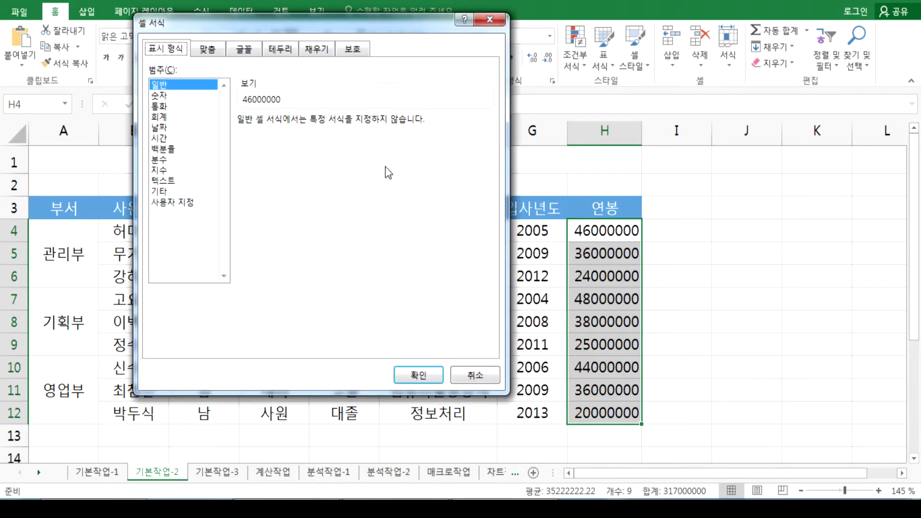
pyautogui.click(165, 204)
pyautogui.click(255, 183)
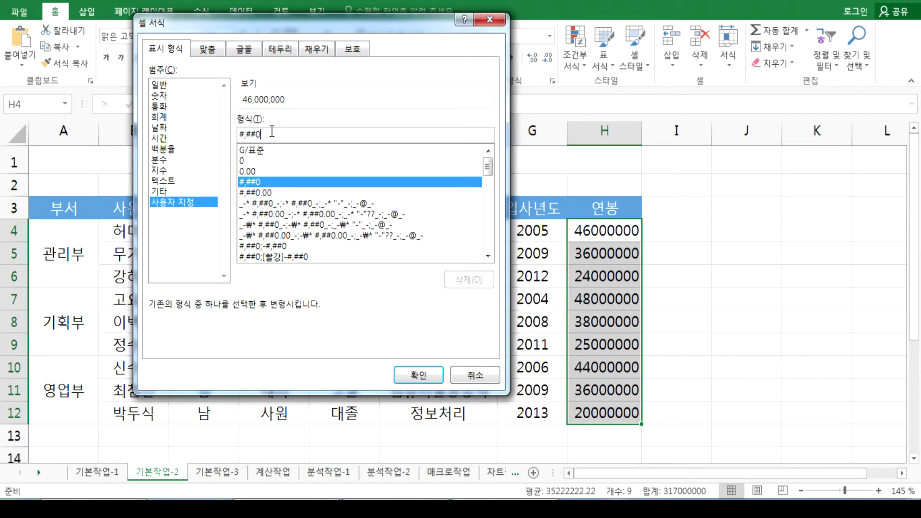
pyautogui.write(',')
pyautogui.write('천ㅇ')
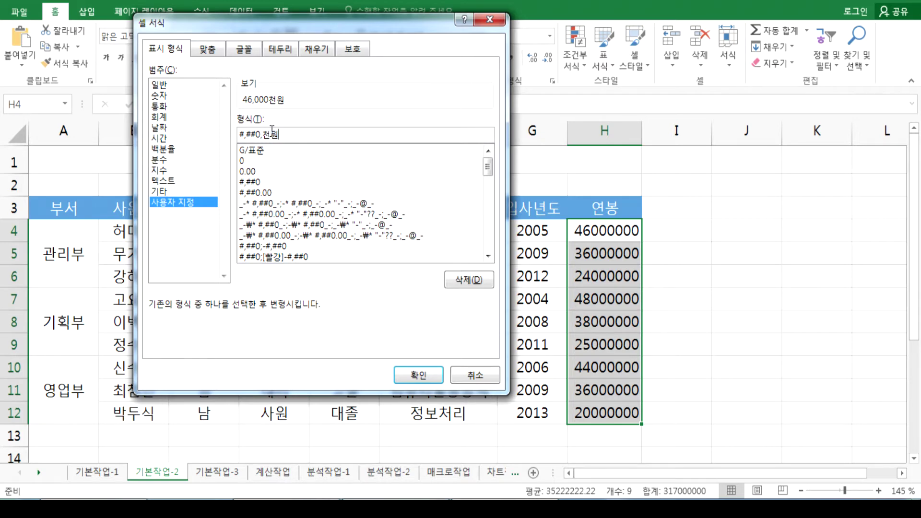
pyautogui.press('Return')
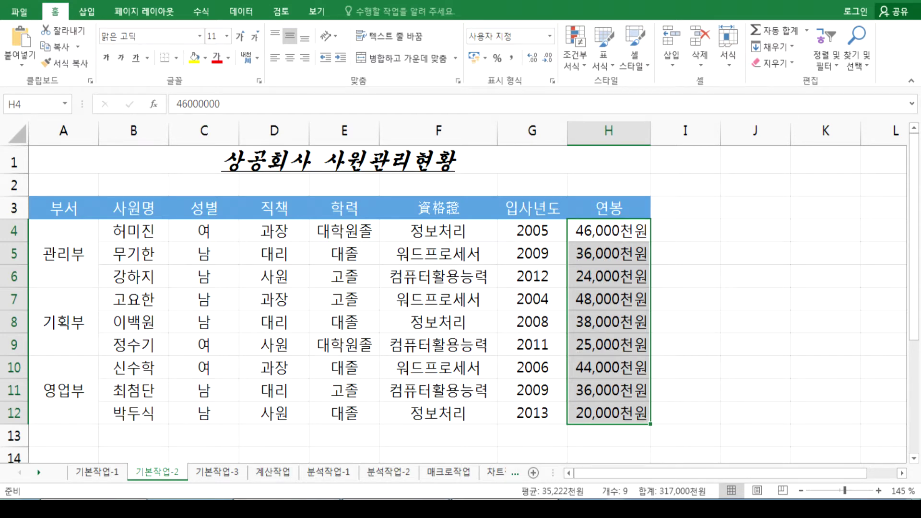
# Step: Review the format code #,##0,천원 in the Notepad notes once more and return to the workbook
pyautogui.hotkey('alt', 'Tab')
pyautogui.click(221, 288)
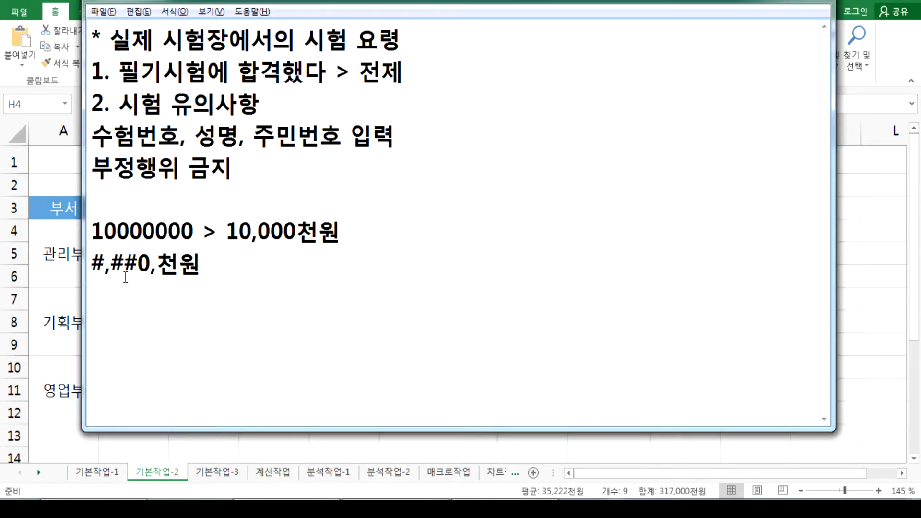
pyautogui.click(98, 284)
pyautogui.hotkey('alt', 'Tab')
# Step: Apply all borders (모든 테두리) to the table range A3:H12
pyautogui.hotkey('ctrl', 'shift', 'Down')
pyautogui.scroll(-1, 99, 261)
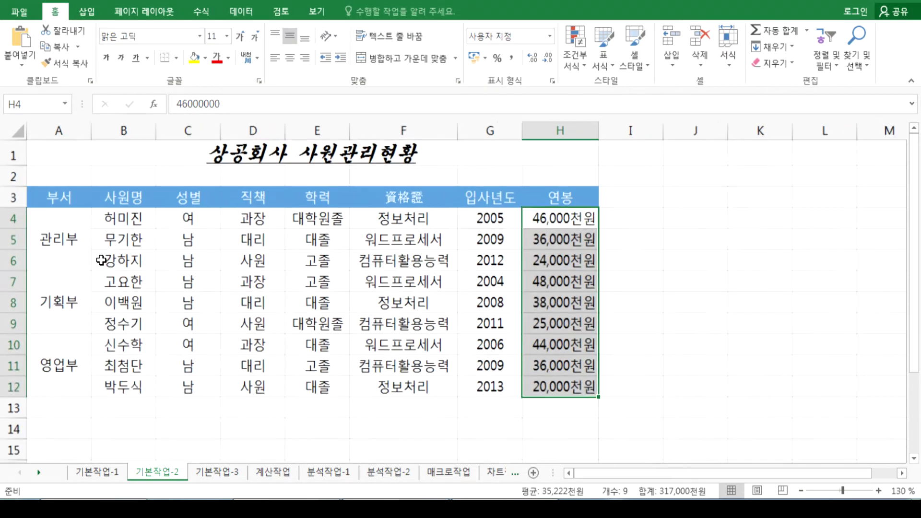
pyautogui.moveTo(61, 197); pyautogui.dragTo(531, 383)
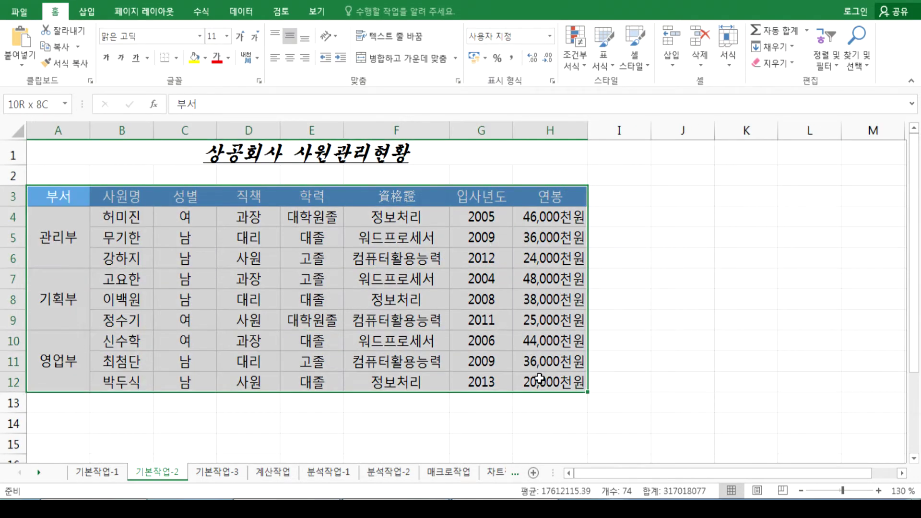
pyautogui.keyDown('ctrl'); pyautogui.click(307, 320); pyautogui.keyUp('ctrl')
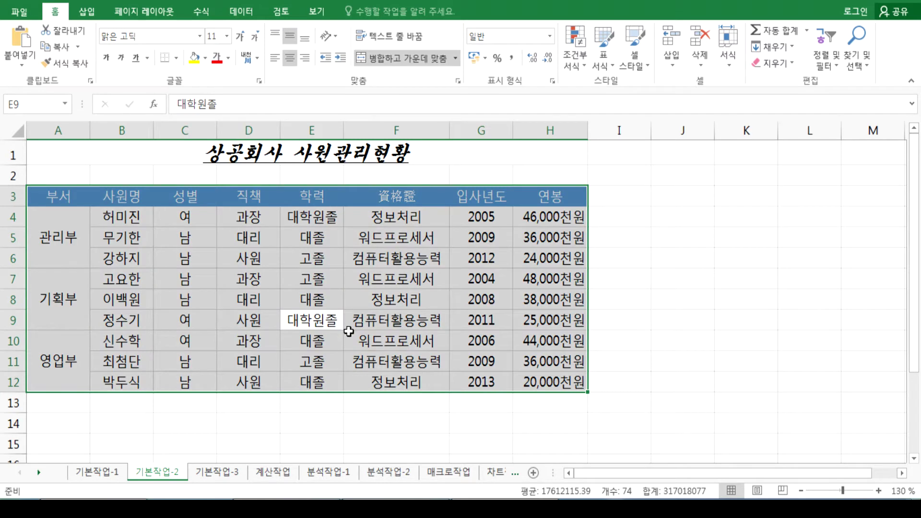
pyautogui.moveTo(54, 192)
pyautogui.mouseDown()
pyautogui.moveTo(120, 254)
pyautogui.moveTo(480, 384)
pyautogui.moveTo(520, 375)
pyautogui.mouseUp()
pyautogui.keyDown('ctrl'); pyautogui.click(118, 237); pyautogui.keyUp('ctrl')
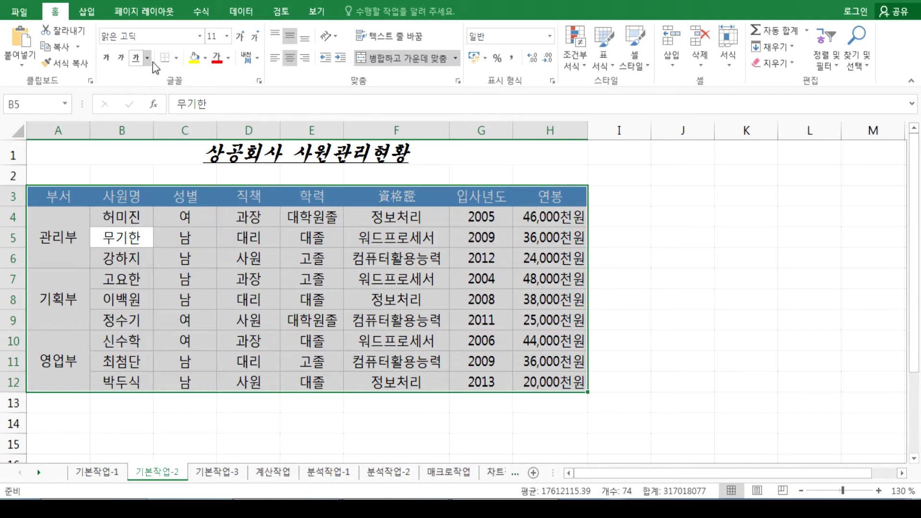
pyautogui.click(176, 58)
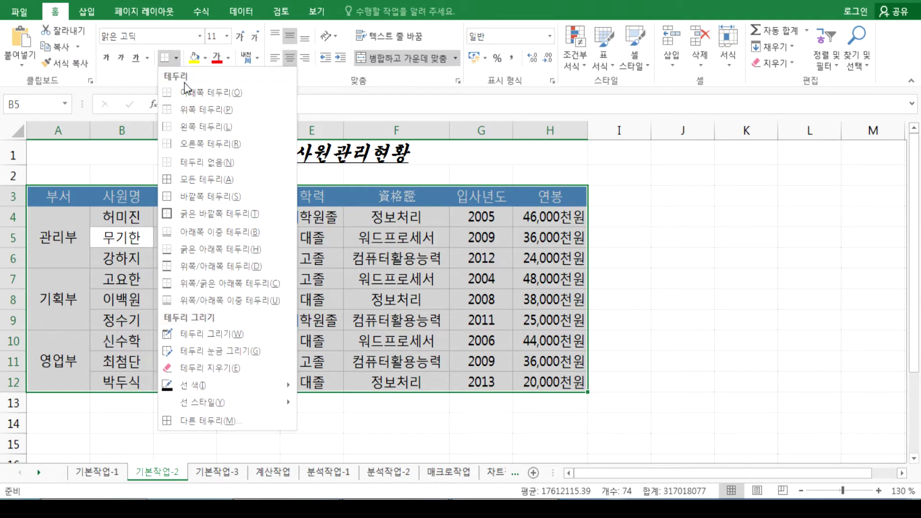
pyautogui.click(195, 180)
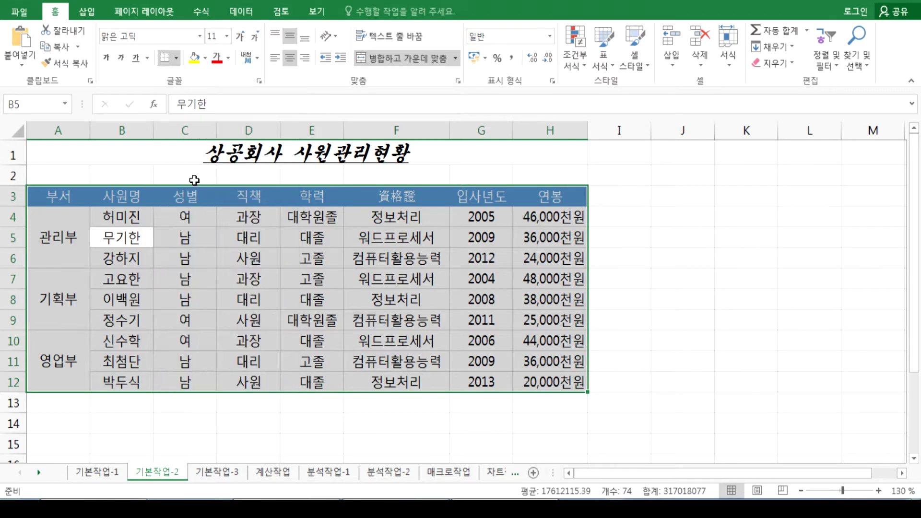
# Step: Add a thick outside border (굵은 바깥쪽 테두리) around the table A3:H12
pyautogui.click(175, 59)
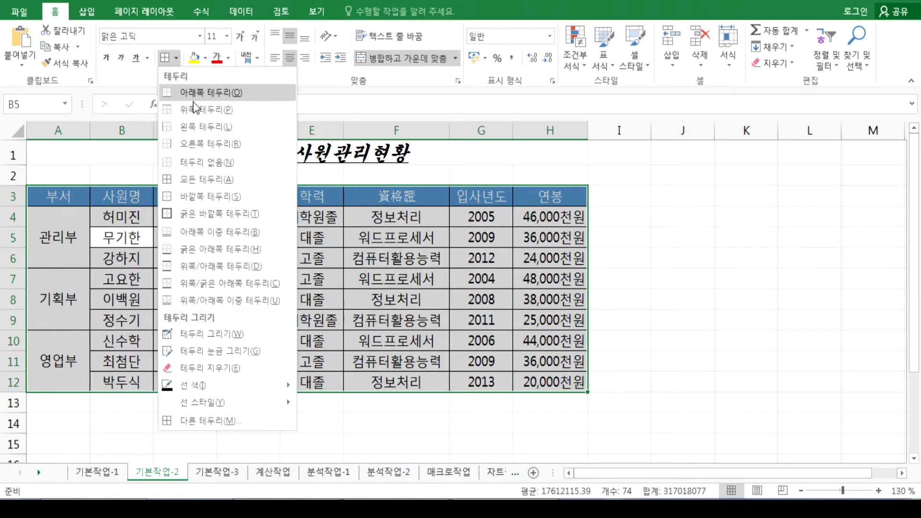
pyautogui.click(186, 214)
pyautogui.click(682, 355)
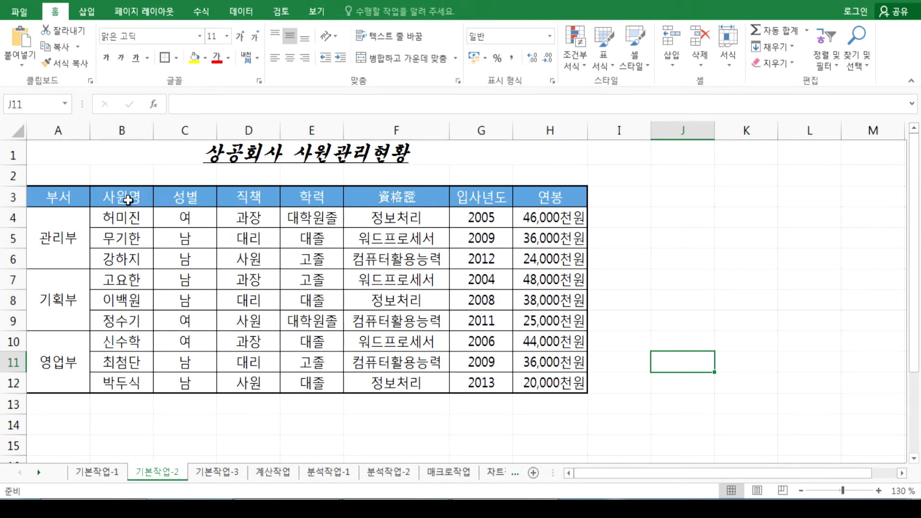
pyautogui.click(56, 195)
pyautogui.hotkey('ctrl', 'a')
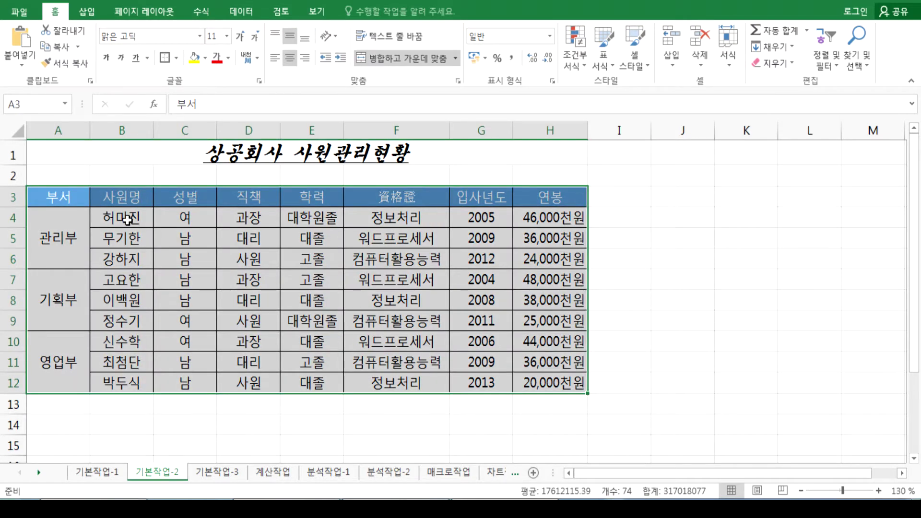
pyautogui.click(162, 314)
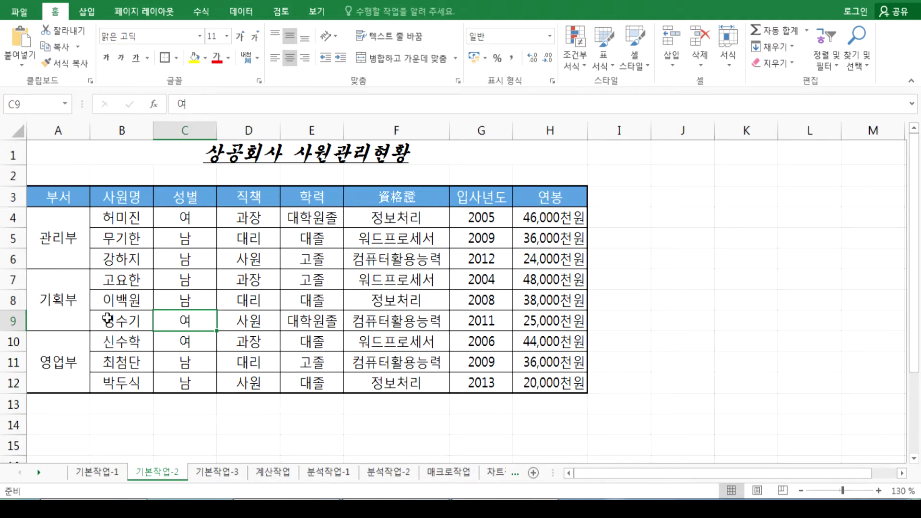
# Step: Open the 기본작업-3 sheet and select the apartment data in A4:F15 without the heading row
pyautogui.click(216, 473)
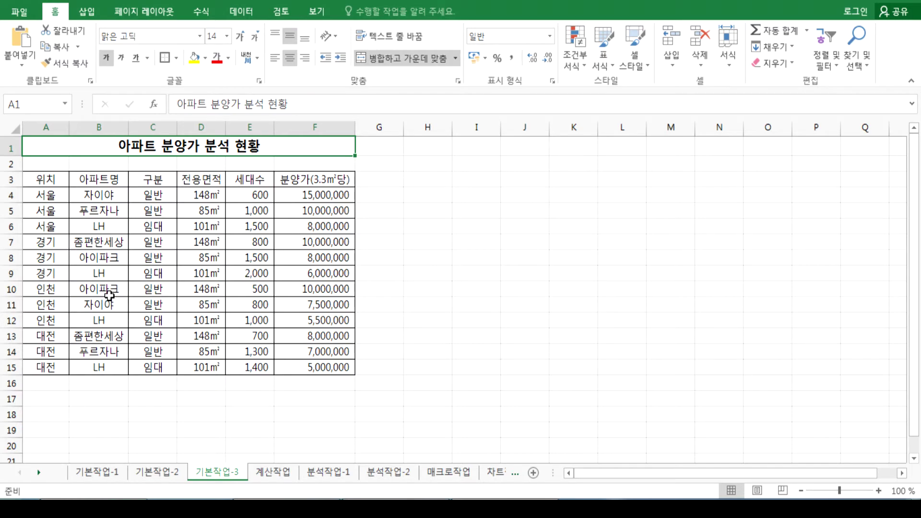
pyautogui.keyDown('ctrl'); pyautogui.scroll(2, 129, 275); pyautogui.keyUp('ctrl')
pyautogui.scroll(-3, 133, 282)
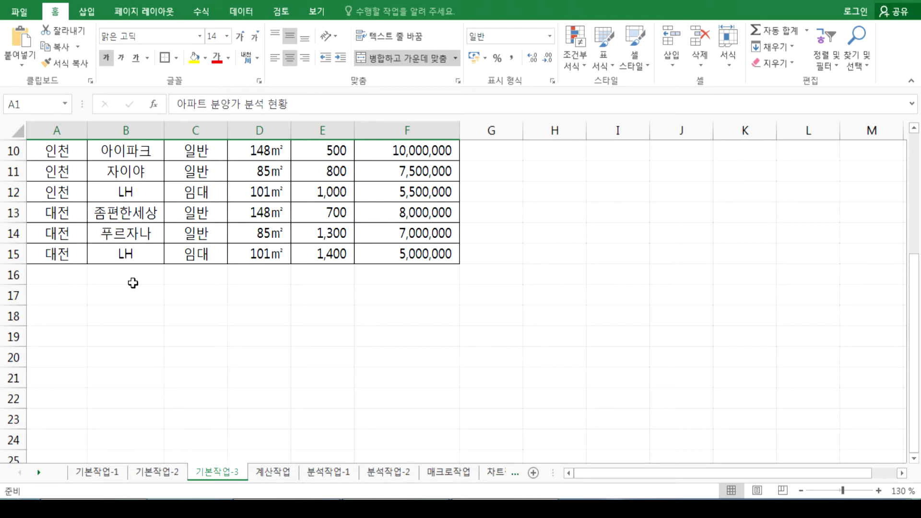
pyautogui.scroll(3, 133, 283)
pyautogui.keyDown('ctrl'); pyautogui.scroll(-1, 133, 283); pyautogui.keyUp('ctrl')
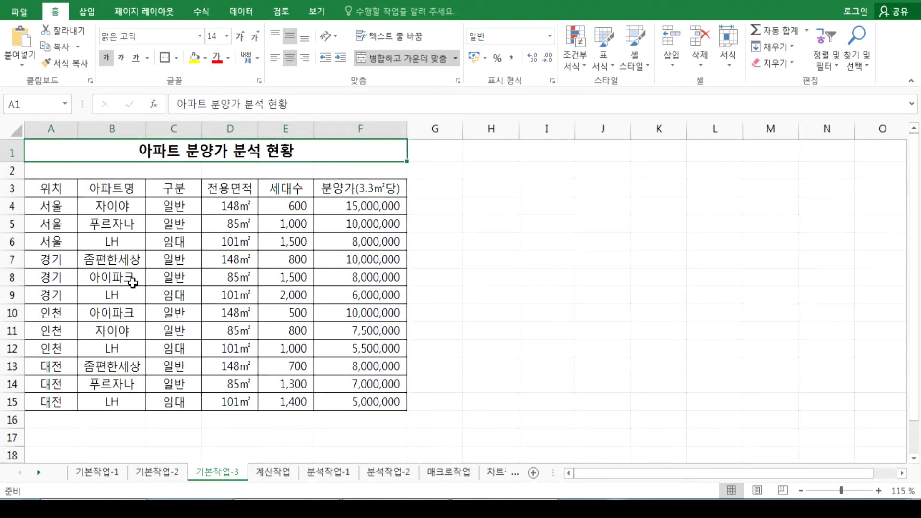
pyautogui.click(52, 204)
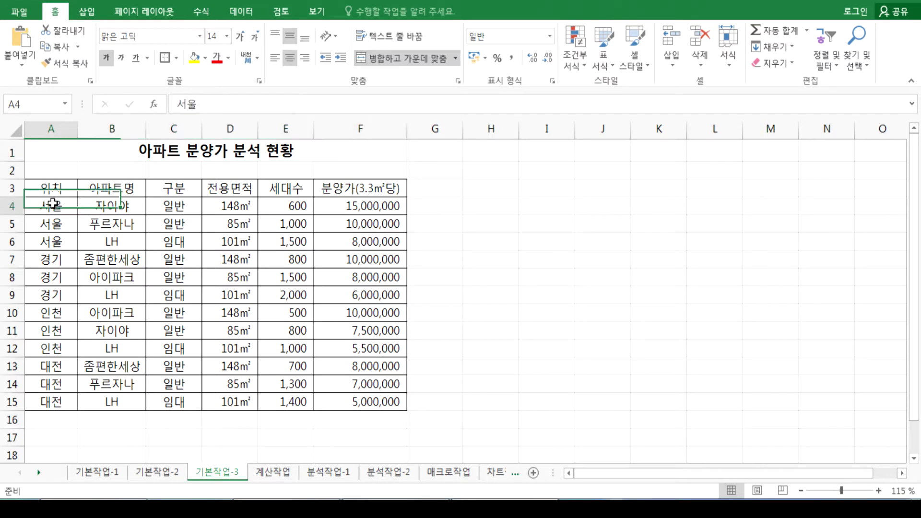
pyautogui.click(15, 189)
pyautogui.moveTo(47, 204); pyautogui.dragTo(357, 401)
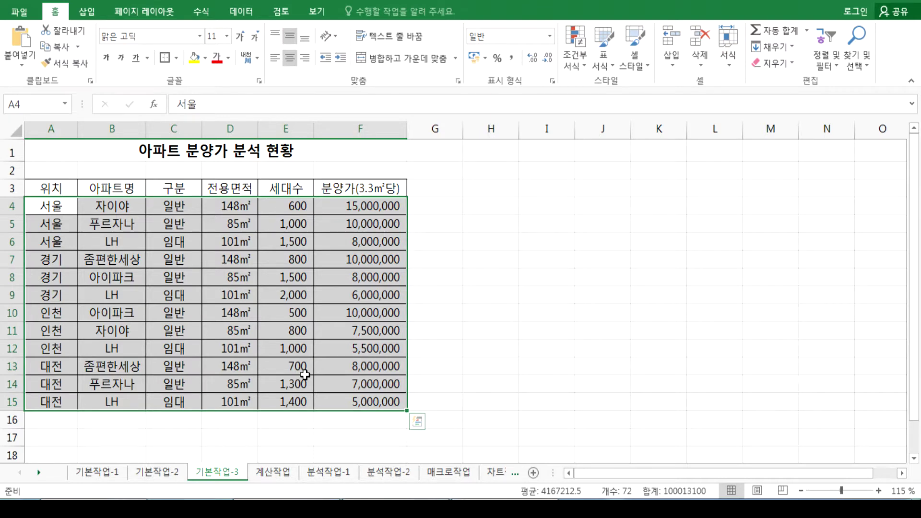
# Step: Switch to the Notepad notes and add the line "조건부서식 : 각 셀에 대하여...," below the number format code
pyautogui.hotkey('alt', 'Tab')
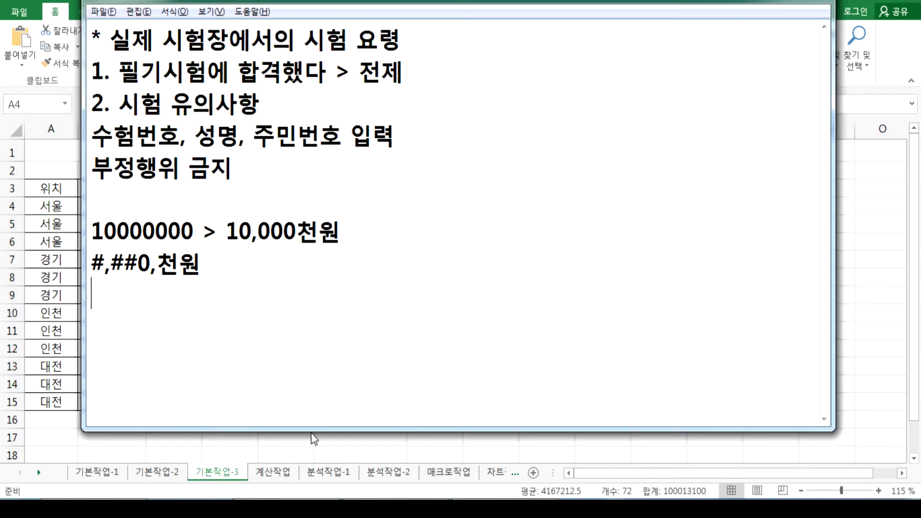
pyautogui.press('Return')
pyautogui.write('조건부서식 :')
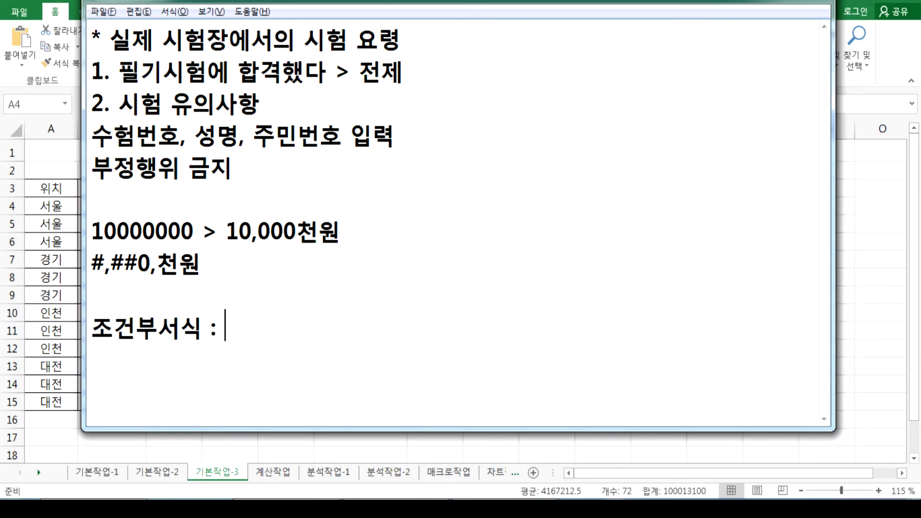
pyautogui.write(' 각 셀에')
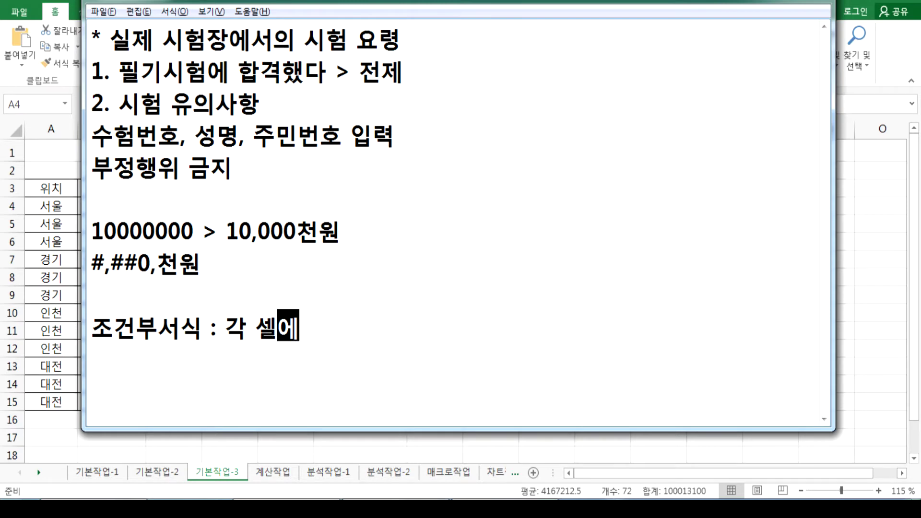
pyautogui.write(' 대하여,')
pyautogui.press('BackSpace')
pyautogui.write('...,')
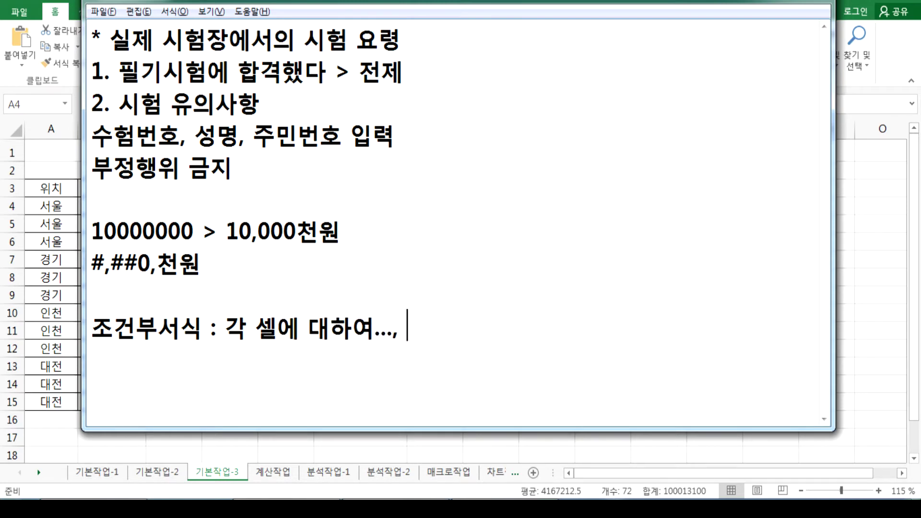
# Step: Remove the dots from the 조건부서식 line and extend it with "행 전체에 대하여 > 수식을 사용", highlighting the start of 행 전체
pyautogui.press('Left')
pyautogui.press('Left')
pyautogui.press('Left')
pyautogui.press('Left')
pyautogui.press('Delete')
pyautogui.write('행 전체에 대하여')
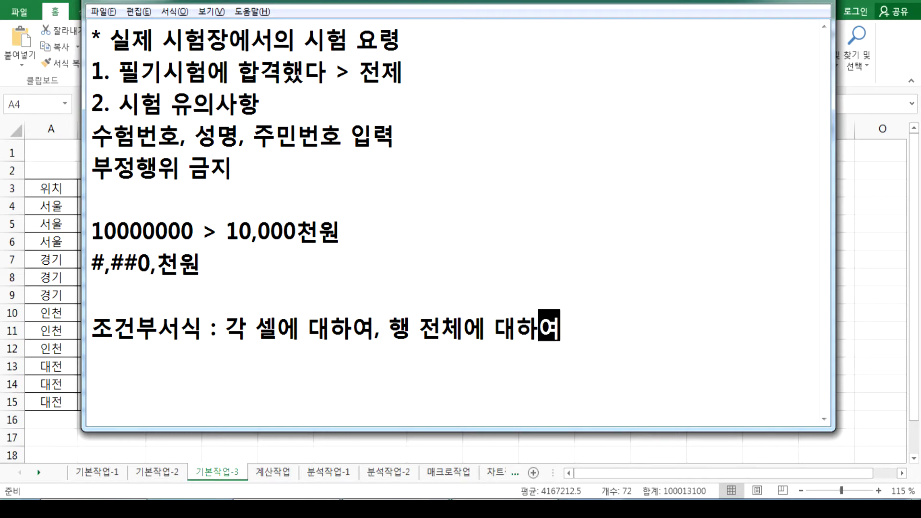
pyautogui.write(' > 수식을 사용')
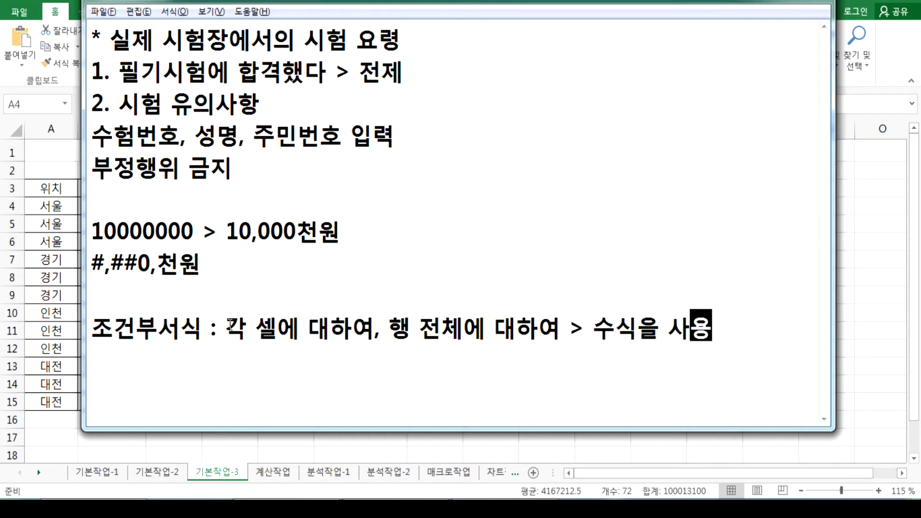
pyautogui.click(389, 326)
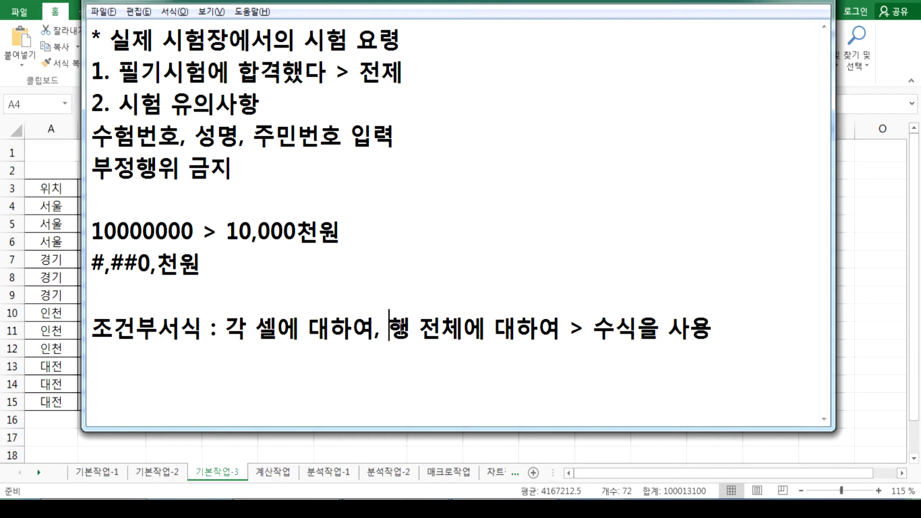
pyautogui.moveTo(389, 326); pyautogui.dragTo(453, 329)
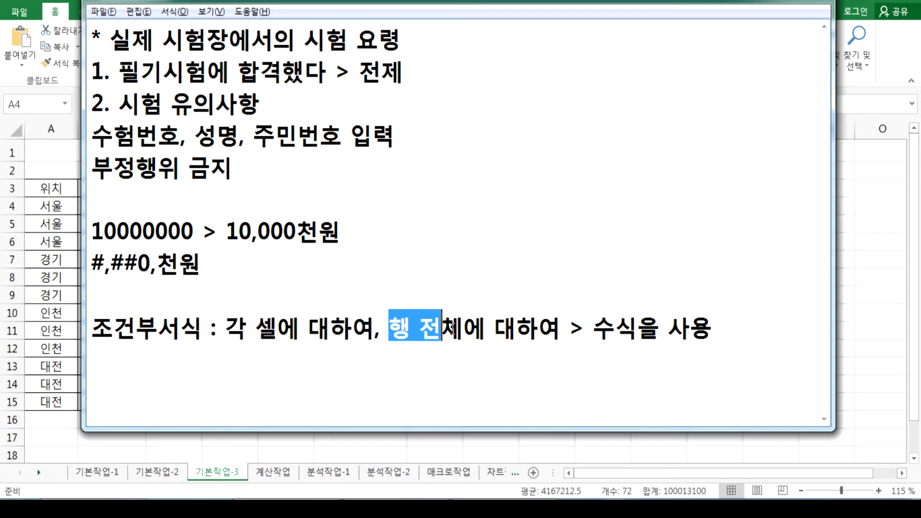
# Step: Return to Excel and select the data range A4:F15 again, leaving out the heading row
pyautogui.hotkey('alt', 'Tab')
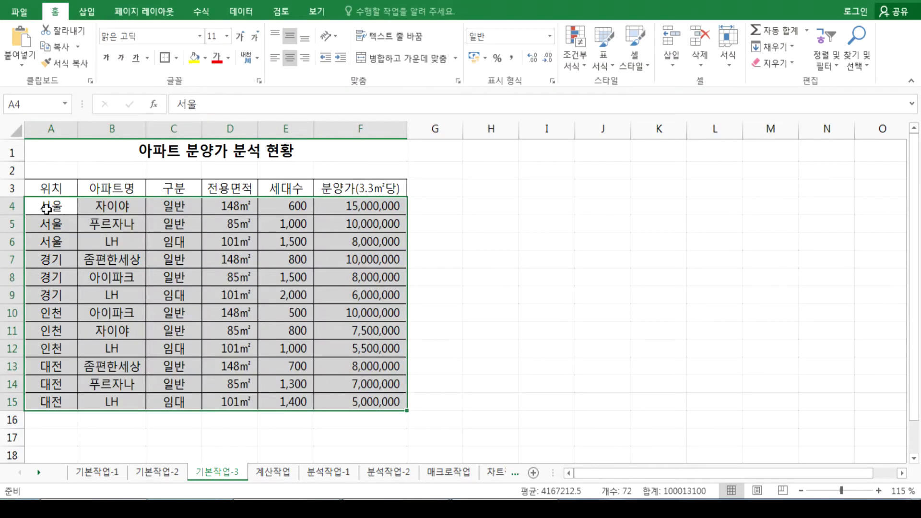
pyautogui.click(10, 187)
pyautogui.click(43, 192)
pyautogui.moveTo(42, 207); pyautogui.dragTo(357, 403)
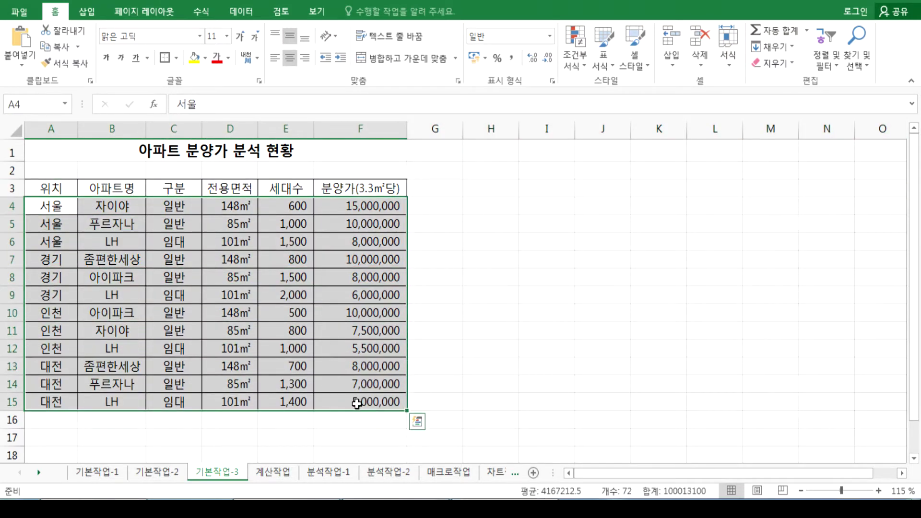
pyautogui.click(576, 57)
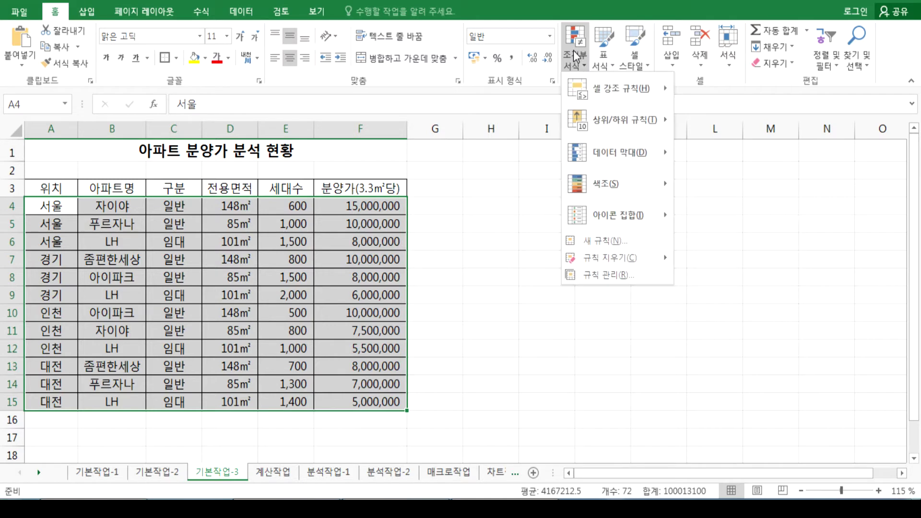
pyautogui.click(595, 278)
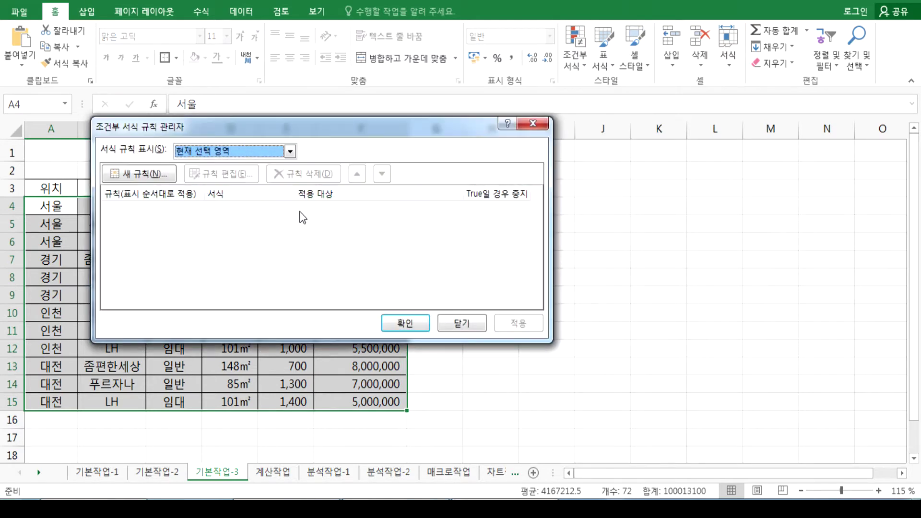
pyautogui.click(462, 323)
pyautogui.click(576, 56)
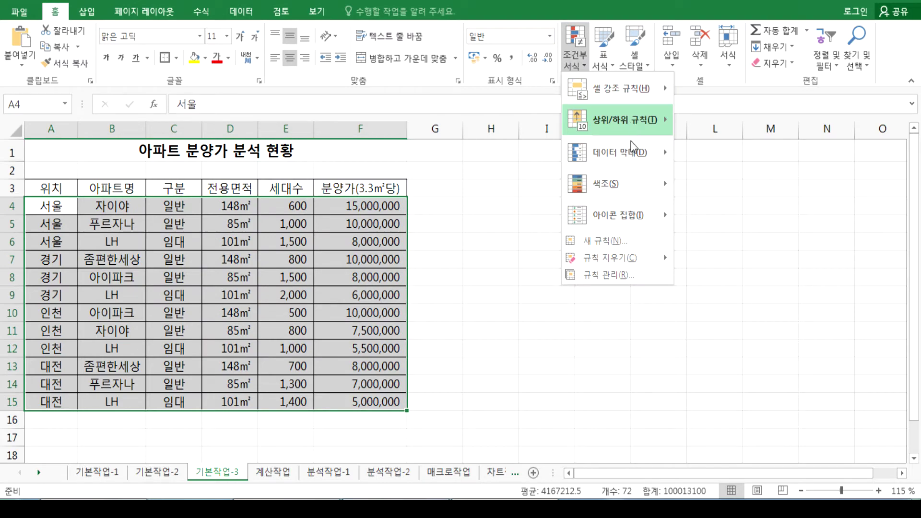
pyautogui.click(598, 244)
pyautogui.moveTo(412, 92); pyautogui.dragTo(601, 92)
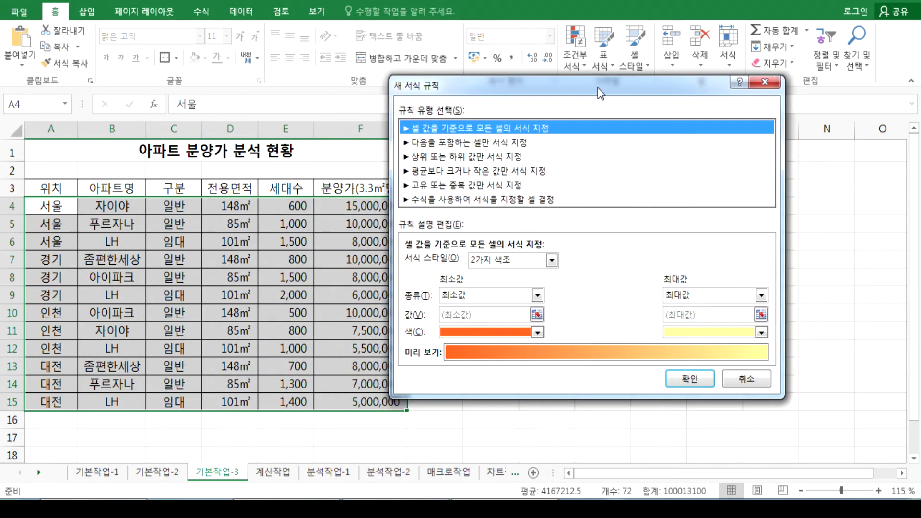
pyautogui.click(499, 198)
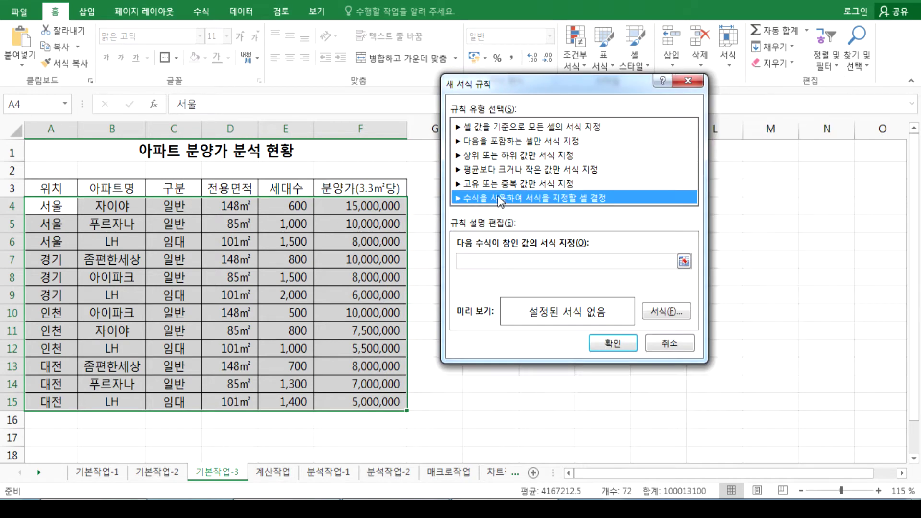
pyautogui.click(476, 257)
pyautogui.moveTo(498, 79); pyautogui.dragTo(482, 22)
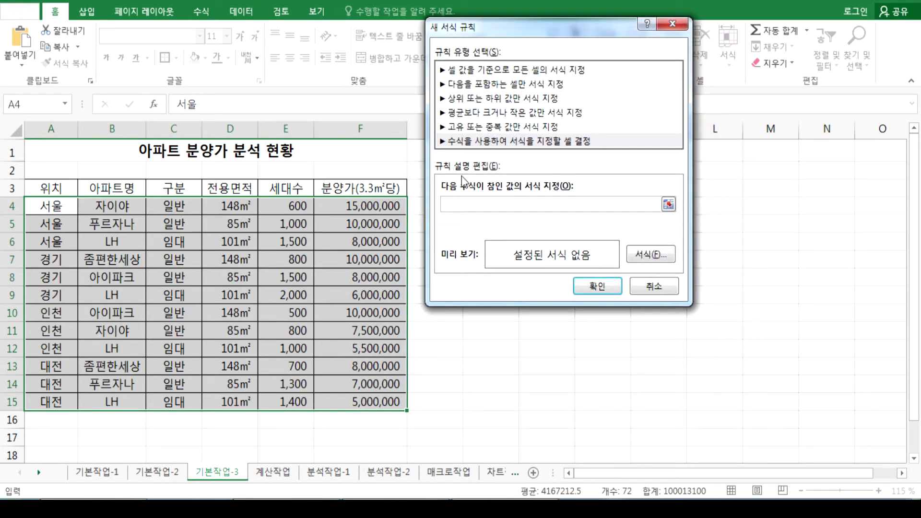
pyautogui.press('Escape')
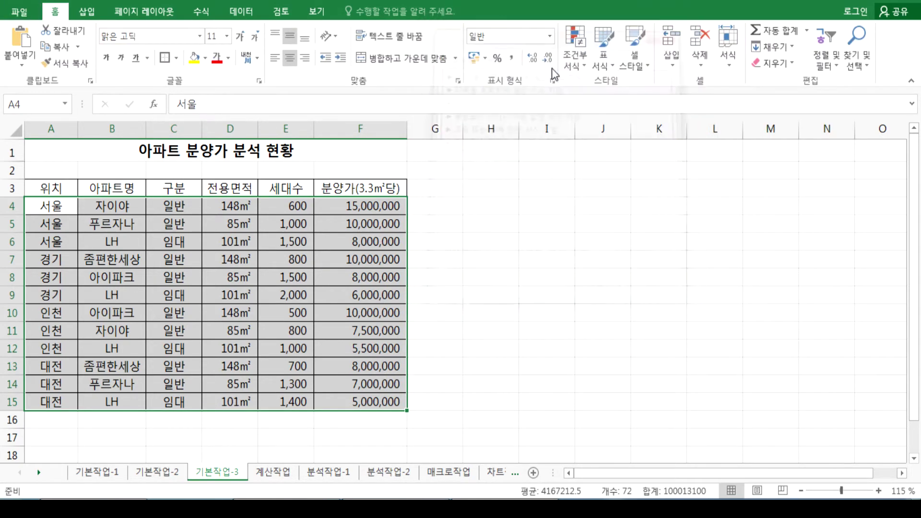
# Step: Start a new conditional formatting rule for A4:F15 using the type 수식을 사용하여 서식을 지정할 셀 결정, ready for its formula
pyautogui.click(577, 61)
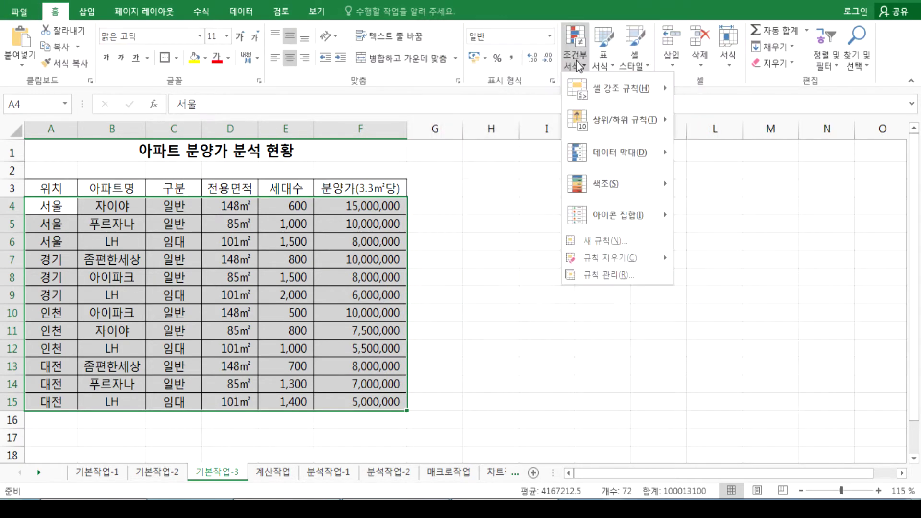
pyautogui.click(588, 244)
pyautogui.click(401, 126)
pyautogui.moveTo(476, 18); pyautogui.dragTo(532, 27)
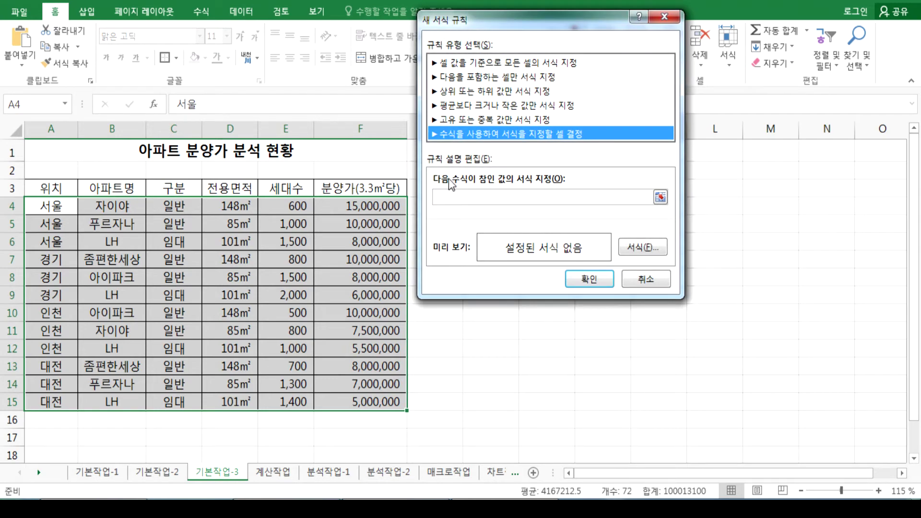
pyautogui.click(449, 197)
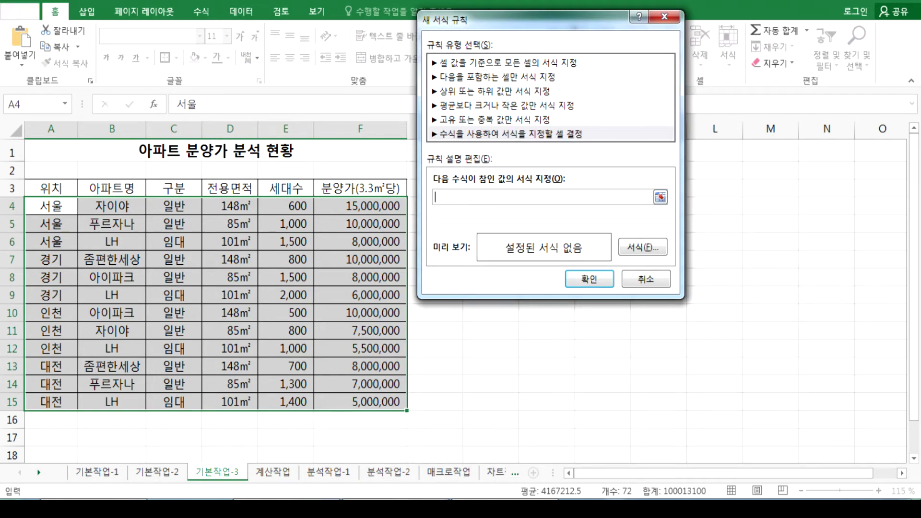
# Step: Switch to the Notepad notes and add a new line reading "구분이 일반" below the 조건부서식 note
pyautogui.moveTo(287, 506)
pyautogui.click(288, 473)
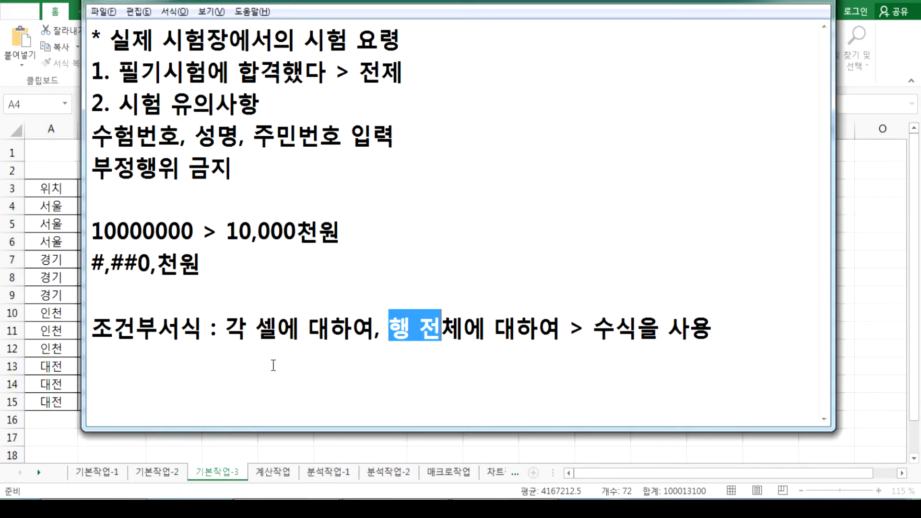
pyautogui.click(193, 369)
pyautogui.press('End')
pyautogui.press('Return')
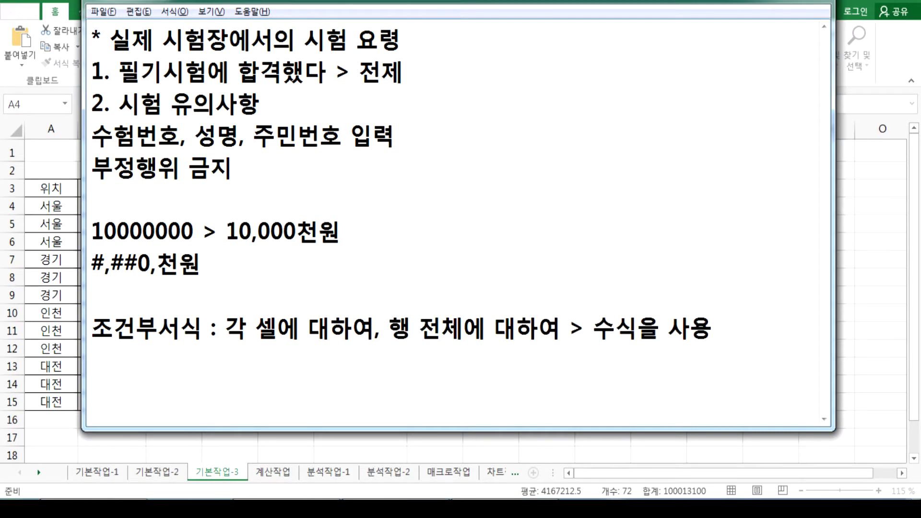
pyautogui.write('구분')
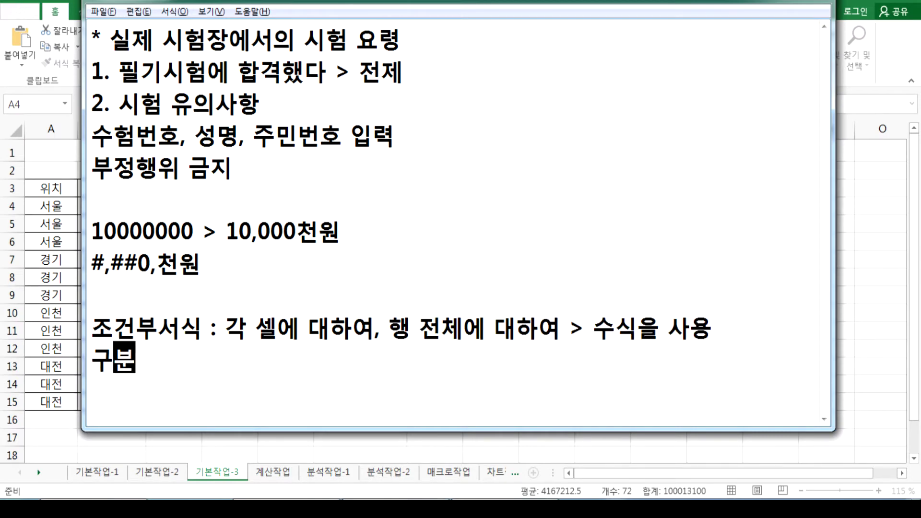
pyautogui.write('이 이ㄹ반')
pyautogui.press('Left')
pyautogui.press('Left')
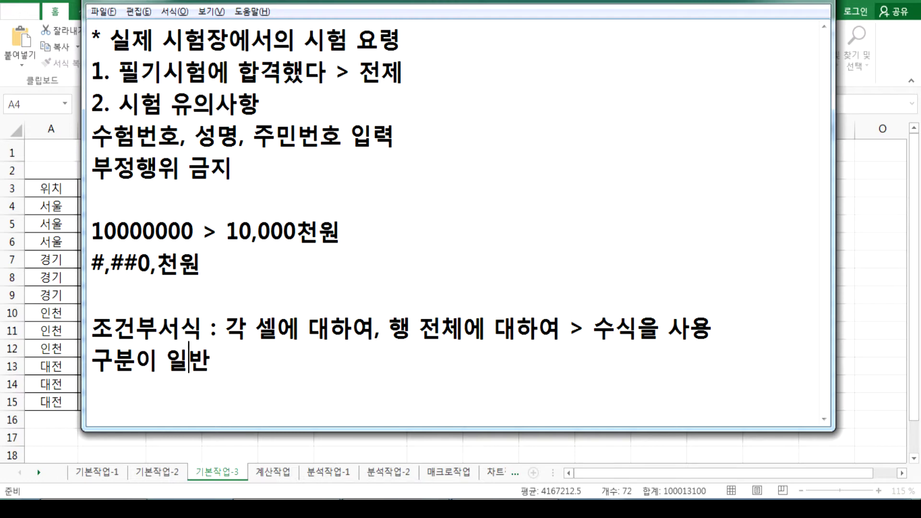
# Step: Enclose 일반 in single quotes and 구분 in square brackets so the line reads "[구분]이 '일반'"
pyautogui.write("'")
pyautogui.press('End')
pyautogui.write("'")
pyautogui.press('Home')
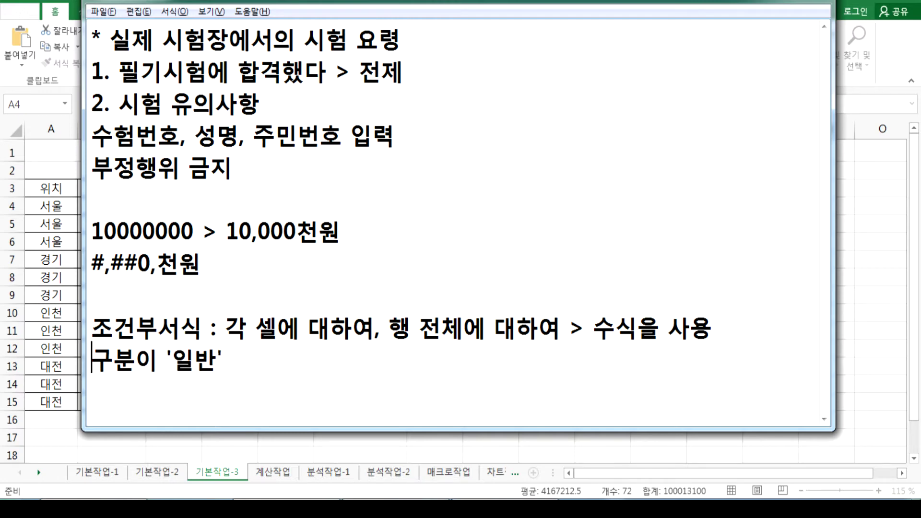
pyautogui.write('[')
pyautogui.press('Right')
pyautogui.press('Right')
pyautogui.write(']')
pyautogui.press('End')
# Step: Complete the condition in the note with "이면서 [분양가]가 천만원 이하"
pyautogui.write('이면서')
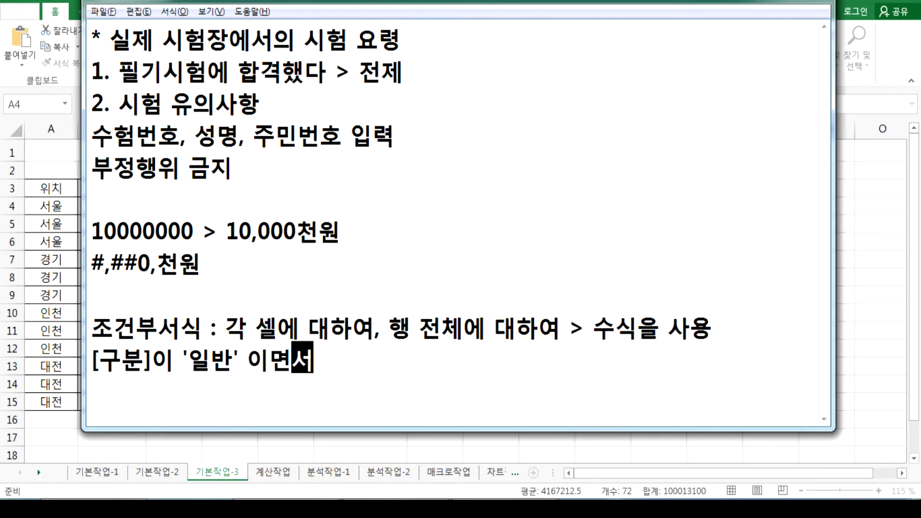
pyautogui.write(' []')
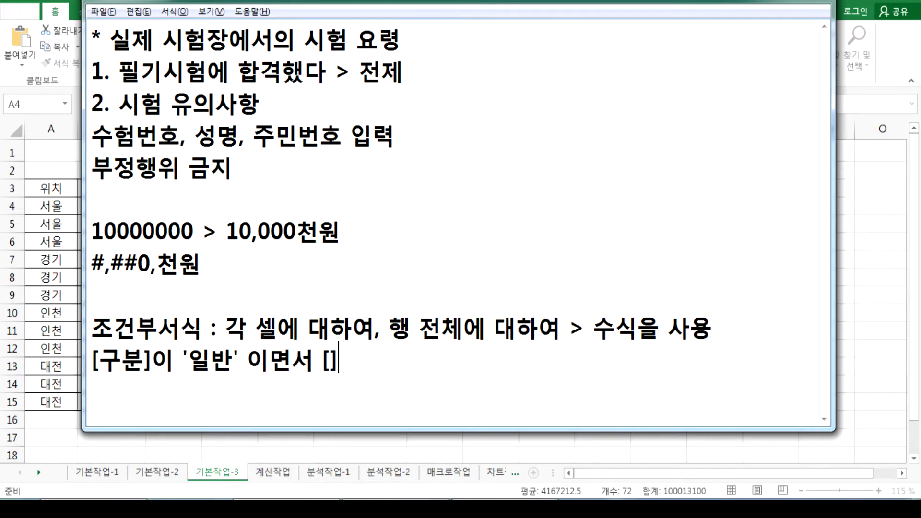
pyautogui.press('Left')
pyautogui.write('분양가')
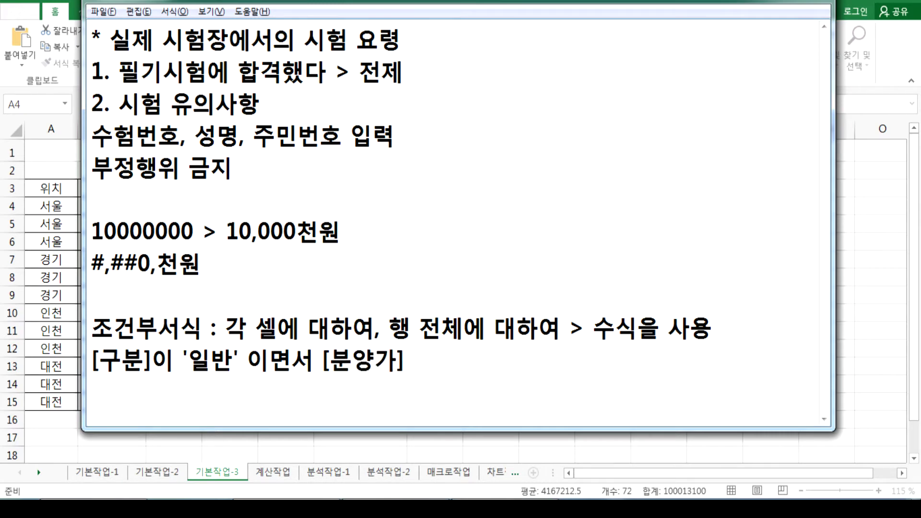
pyautogui.write('가 천')
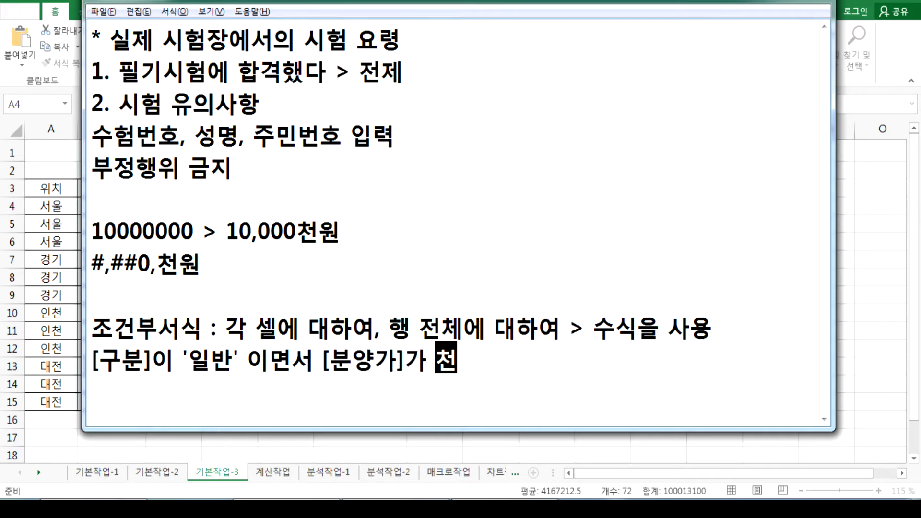
pyautogui.write('만우원 이하')
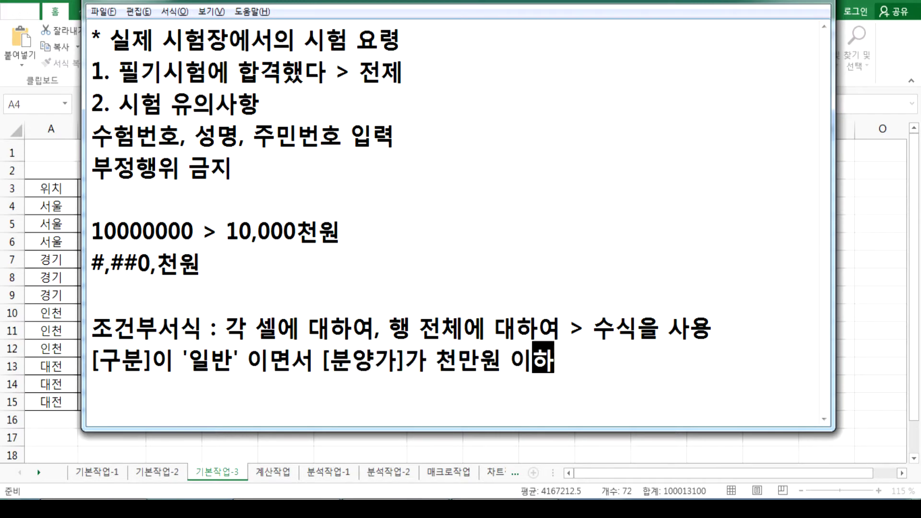
# Step: Change the end of the condition note to "미만인 경우 > 서식을 지정"
pyautogui.press('BackSpace')
pyautogui.press('BackSpace')
pyautogui.press('BackSpace')
pyautogui.write('미만이')
pyautogui.write('인 경우')
pyautogui.press('Return')
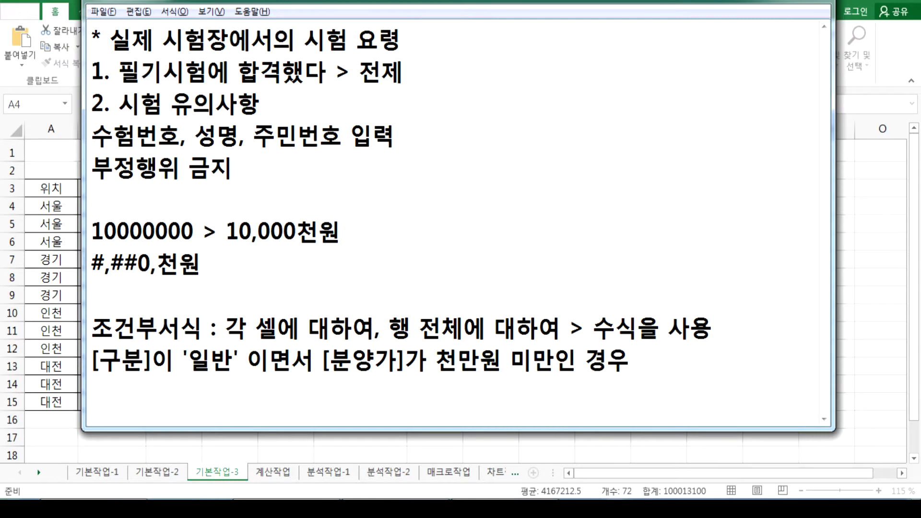
pyautogui.press('BackSpace')
pyautogui.write('> 서식')
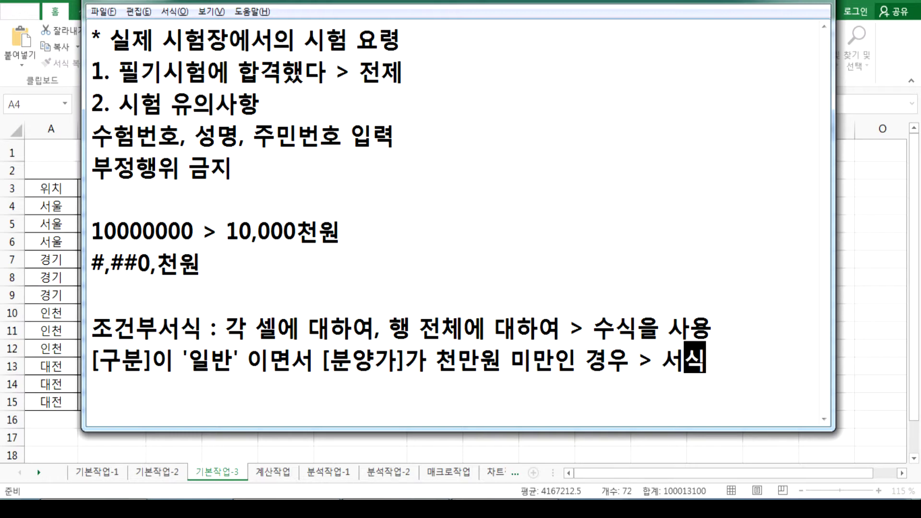
pyautogui.write('을 짓정')
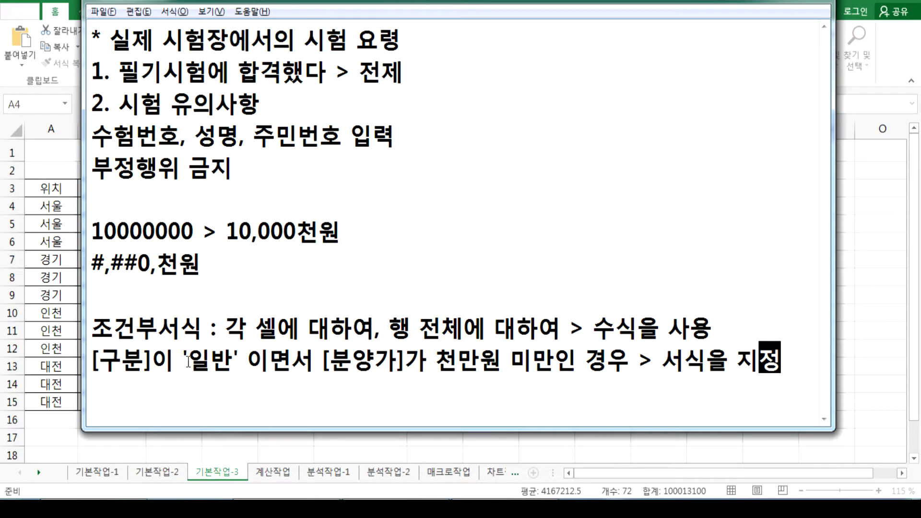
# Step: Review the parts of the condition line and remove the space between '일반' and 이면서
pyautogui.click(270, 359)
pyautogui.moveTo(269, 358); pyautogui.dragTo(315, 359)
pyautogui.moveTo(374, 359); pyautogui.dragTo(506, 359)
pyautogui.moveTo(174, 359); pyautogui.dragTo(248, 358)
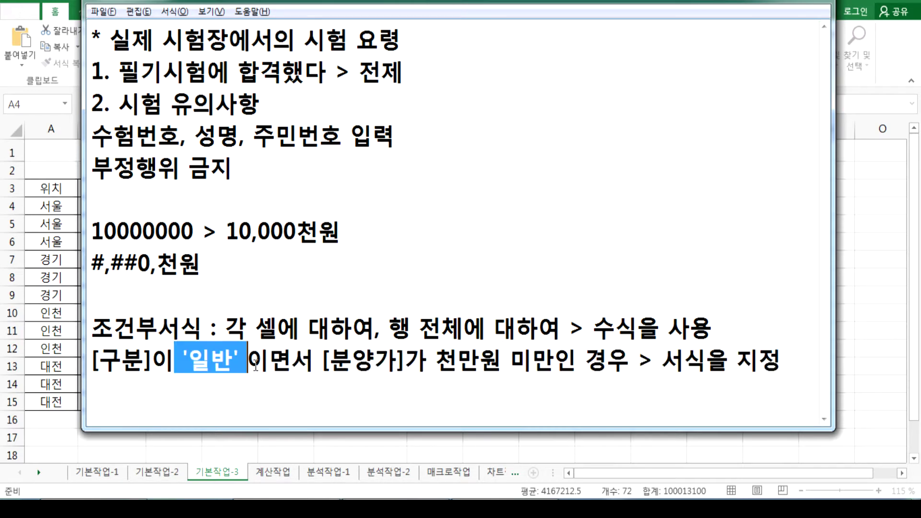
pyautogui.moveTo(330, 359); pyautogui.dragTo(398, 359)
pyautogui.click(238, 363)
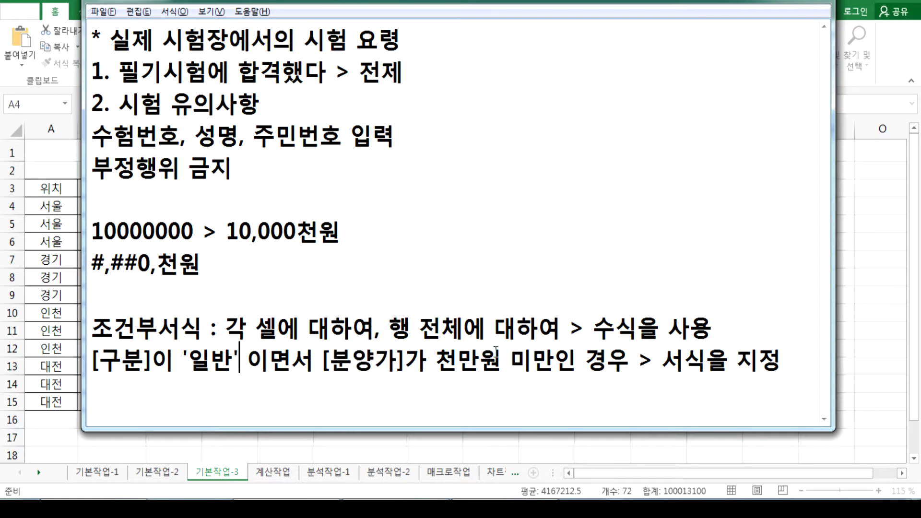
pyautogui.press('Delete')
# Step: Add the line "AND함수, 한개의 규칙으로만 지정" below the condition in the notes
pyautogui.press('Down')
pyautogui.write('ADN')
pyautogui.press('BackSpace')
pyautogui.press('BackSpace')
pyautogui.write('NDgka')
pyautogui.press('BackSpace')
pyautogui.press('BackSpace')
pyautogui.press('BackSpace')
pyautogui.write('함수, ')
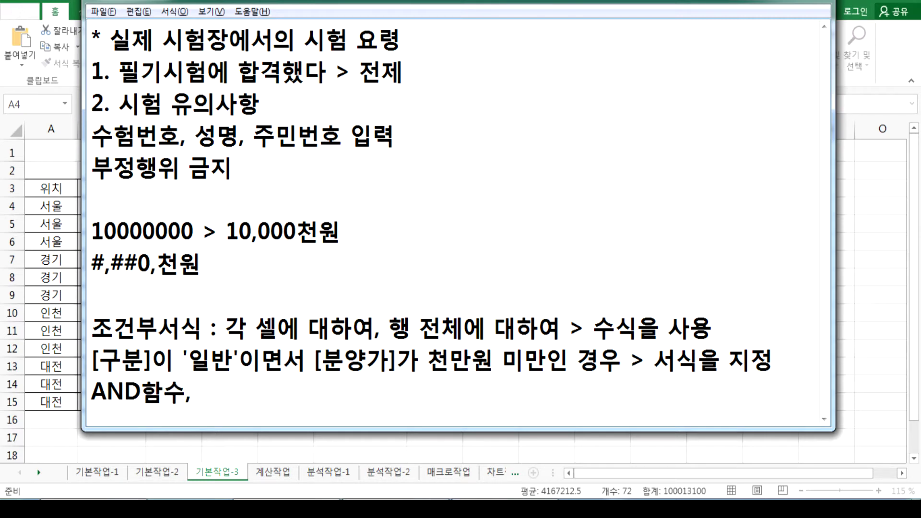
pyautogui.write('한')
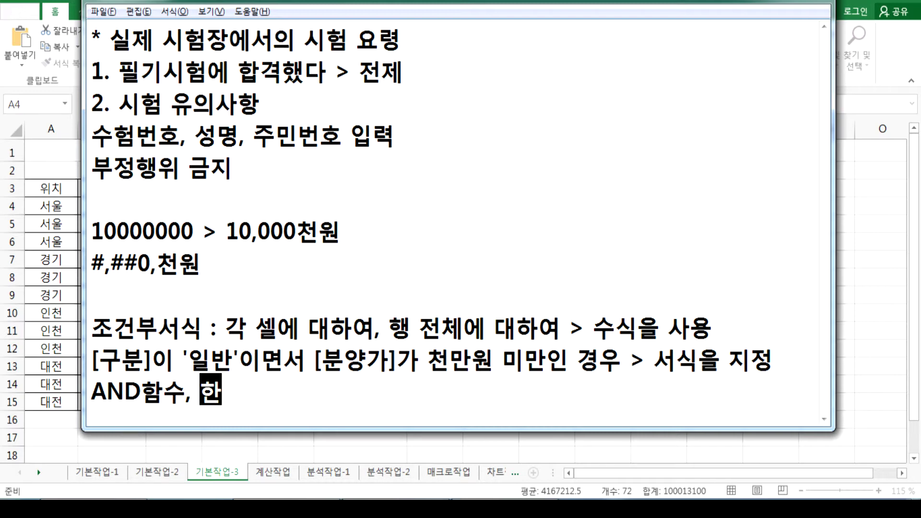
pyautogui.write('개의 ')
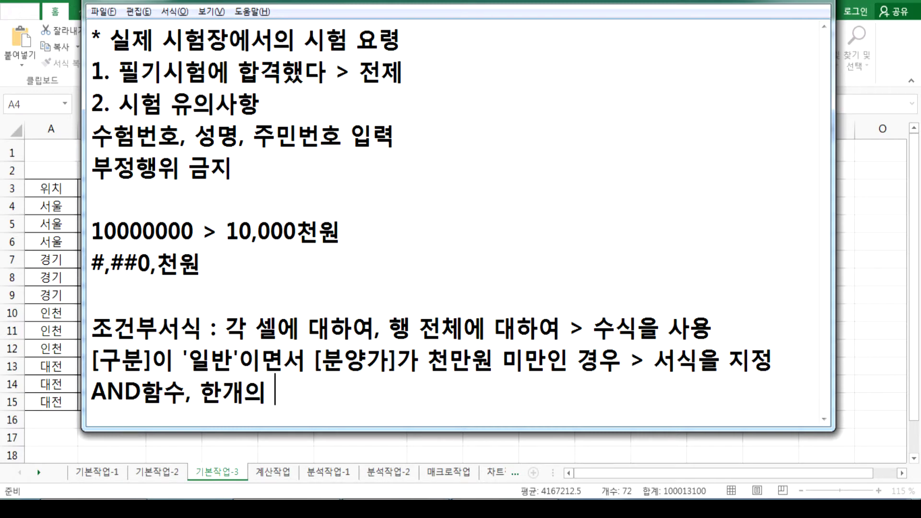
pyautogui.write('규칙으로만 ')
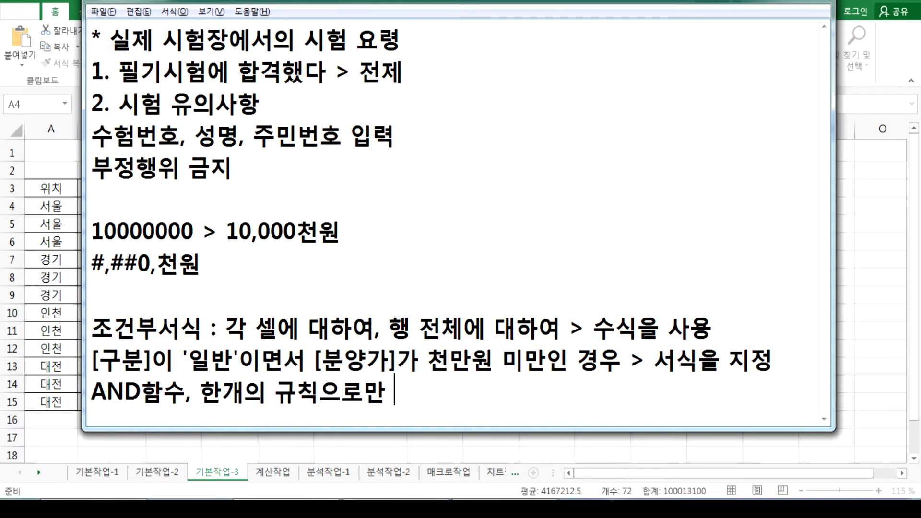
pyautogui.write('지정')
pyautogui.press('Return')
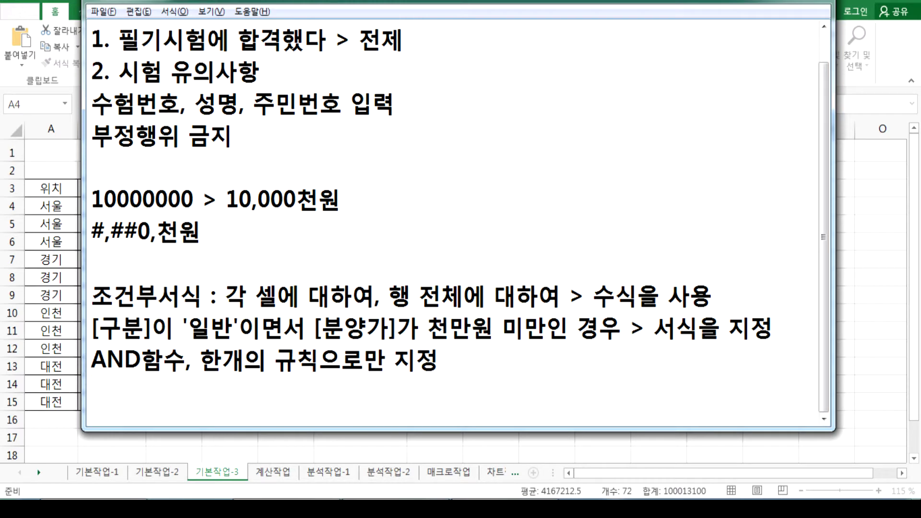
# Step: Add blank lines at the end of the notes and start a formula line with "=AND"
pyautogui.moveTo(305, 329); pyautogui.dragTo(547, 329)
pyautogui.moveTo(622, 329); pyautogui.dragTo(84, 331)
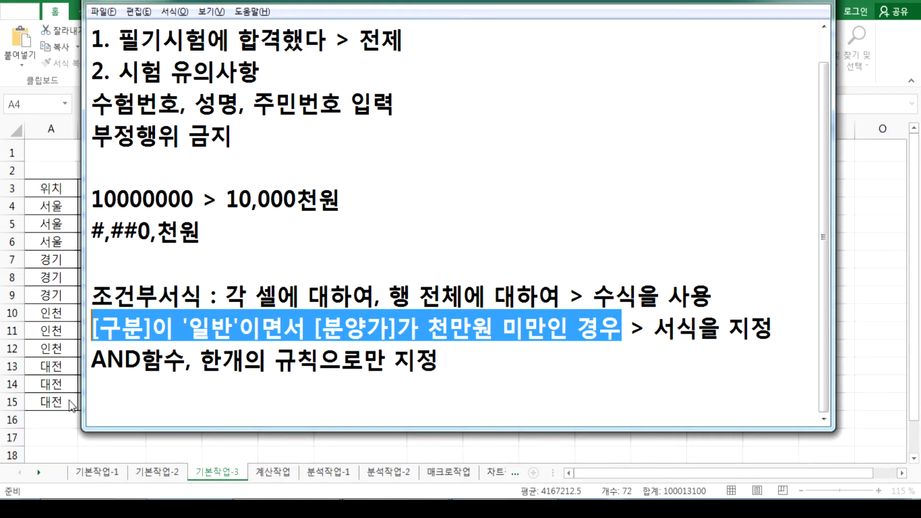
pyautogui.click(127, 389)
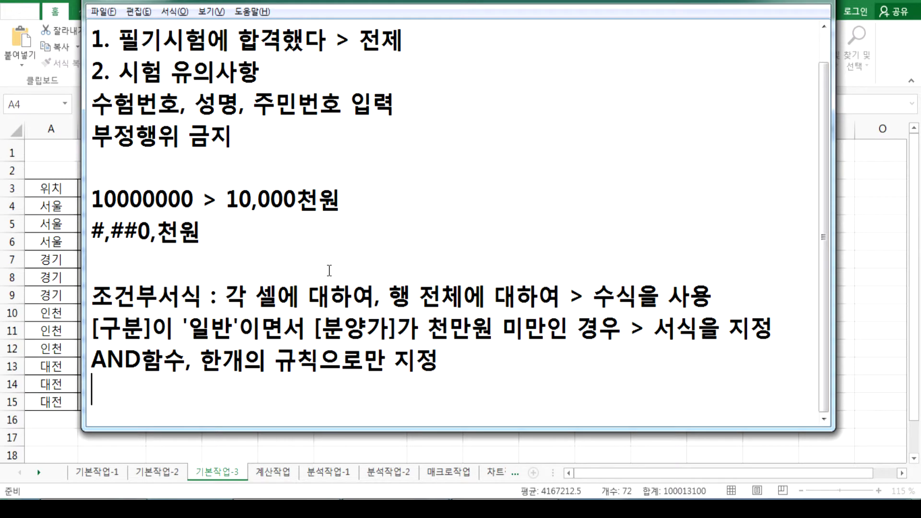
pyautogui.press('Return')
pyautogui.press('Return')
pyautogui.press('Return')
pyautogui.press('Return')
pyautogui.click(119, 268)
pyautogui.write('=an')
pyautogui.press('BackSpace')
pyautogui.press('BackSpace')
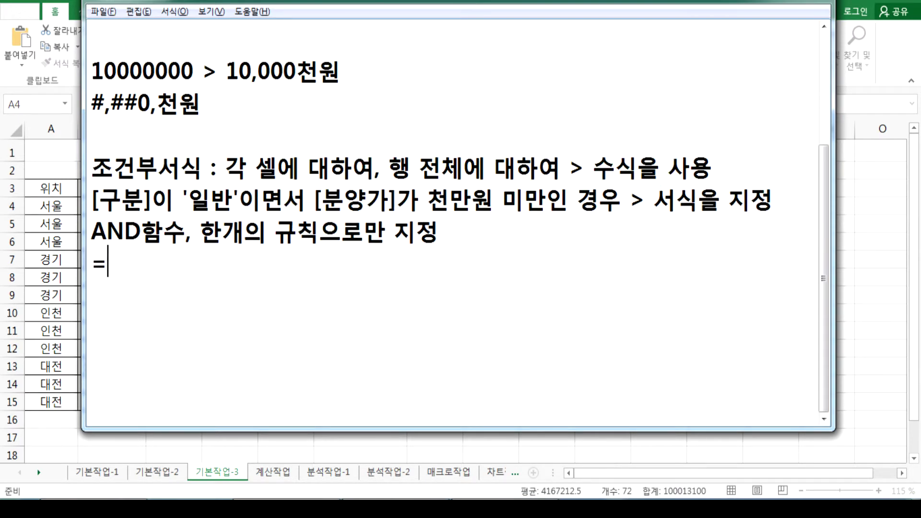
pyautogui.write('AND*(')
pyautogui.press('BackSpace')
pyautogui.press('BackSpace')
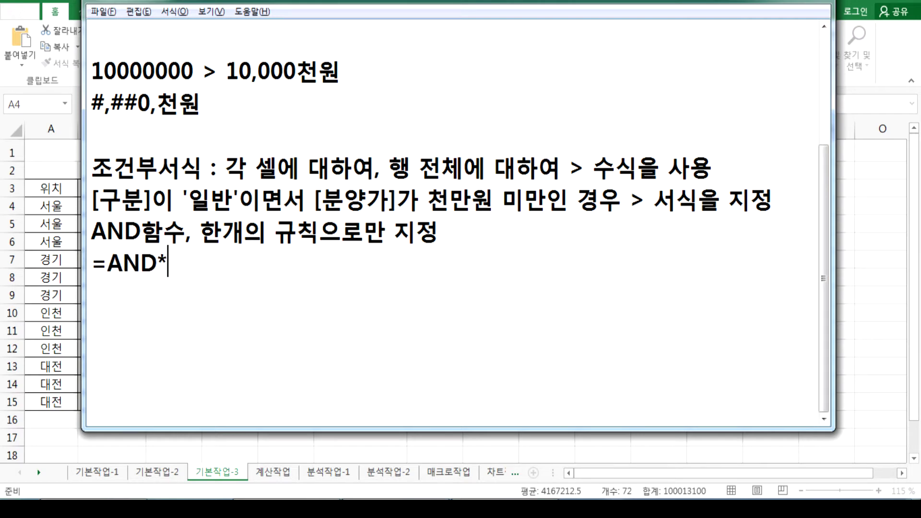
# Step: Add the first condition to the formula note so it reads =AND([구분]="일반"
pyautogui.write('(구분')
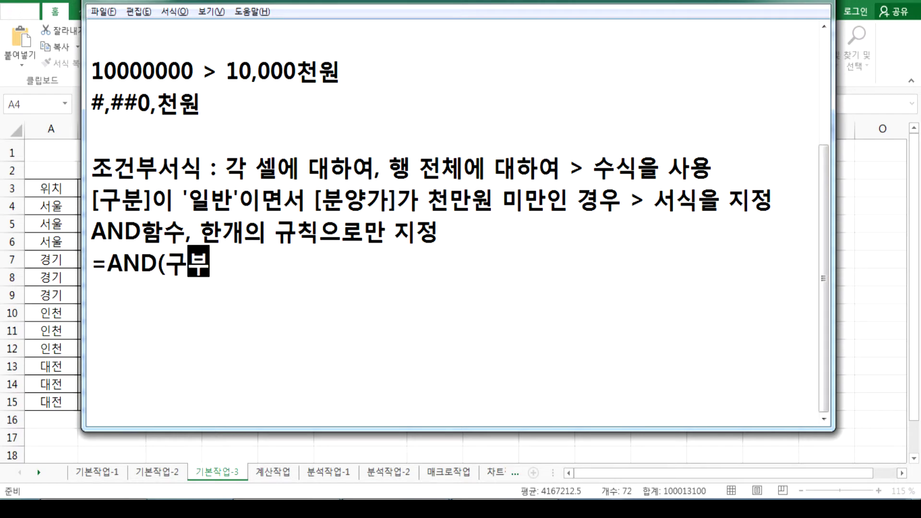
pyautogui.press('Left')
pyautogui.press('Left')
pyautogui.write('[')
pyautogui.press('Right')
pyautogui.write(']')
pyautogui.press('BackSpace')
pyautogui.press('Right')
pyautogui.write(']="')
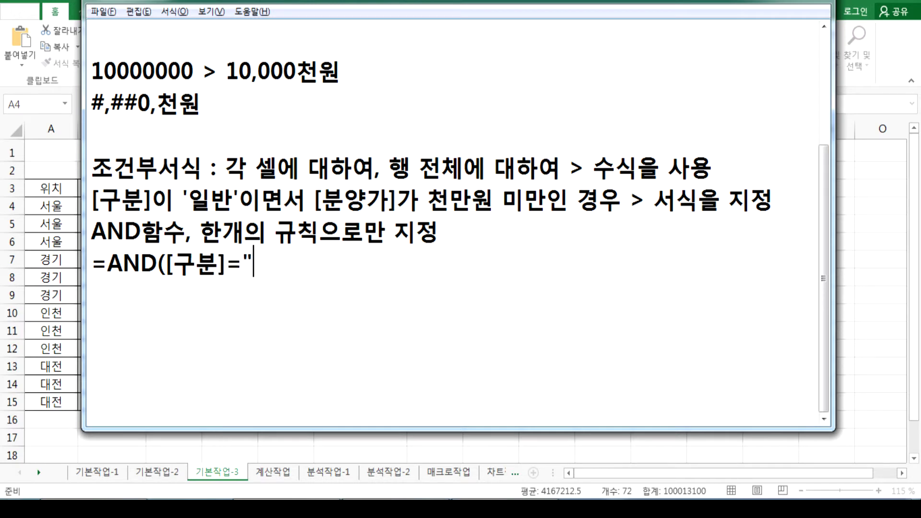
pyautogui.press('BackSpace')
pyautogui.write('"일반"ㅡ,')
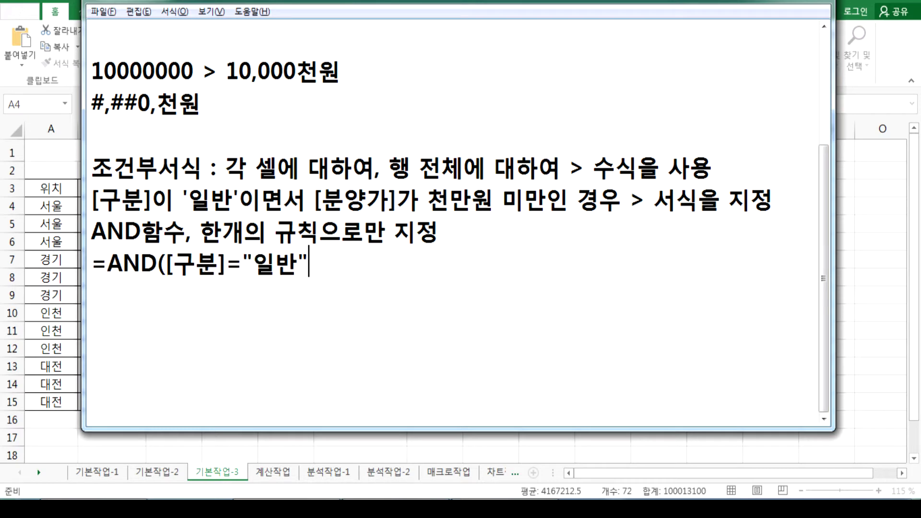
# Step: Complete the formula note with the second condition ", [분양가]<10000000)"
pyautogui.press('BackSpace')
pyautogui.press('BackSpace')
pyautogui.write(', [분양가]')
pyautogui.press('Left')
pyautogui.write('분양가]')
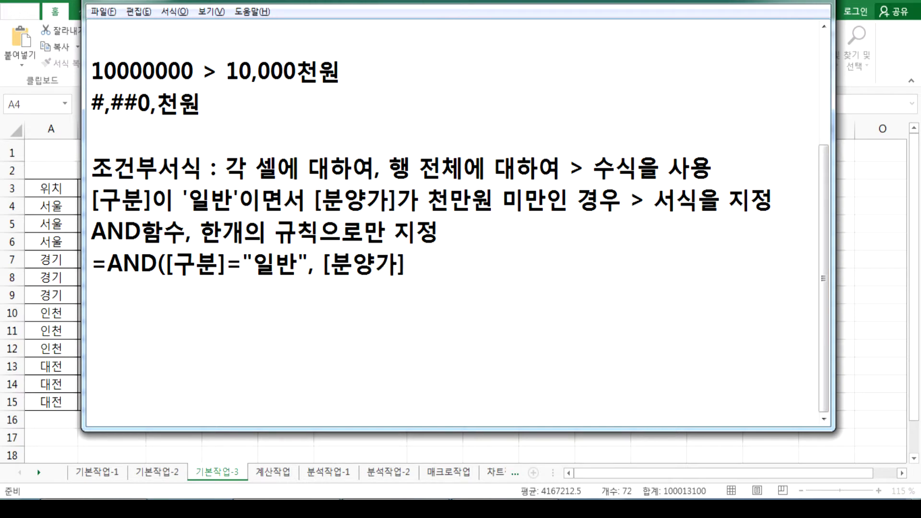
pyautogui.write('<1000')
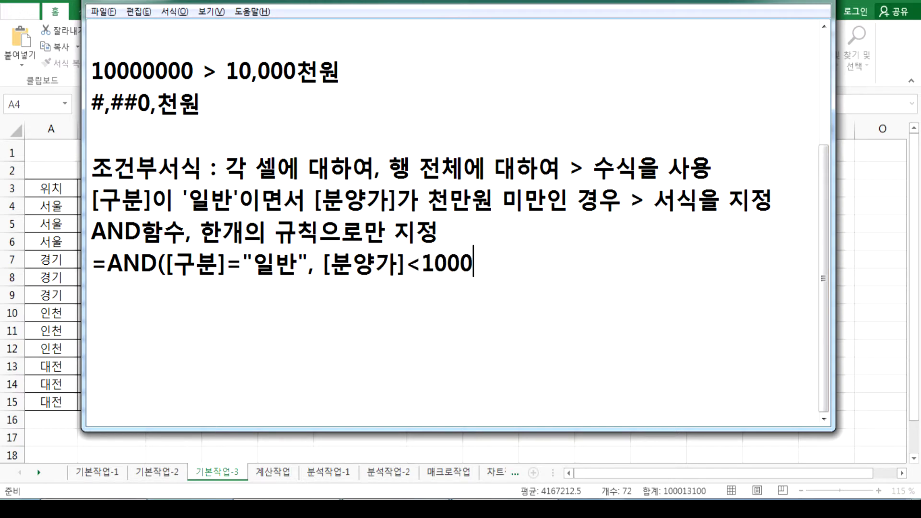
pyautogui.write('0000)')
pyautogui.press('Return')
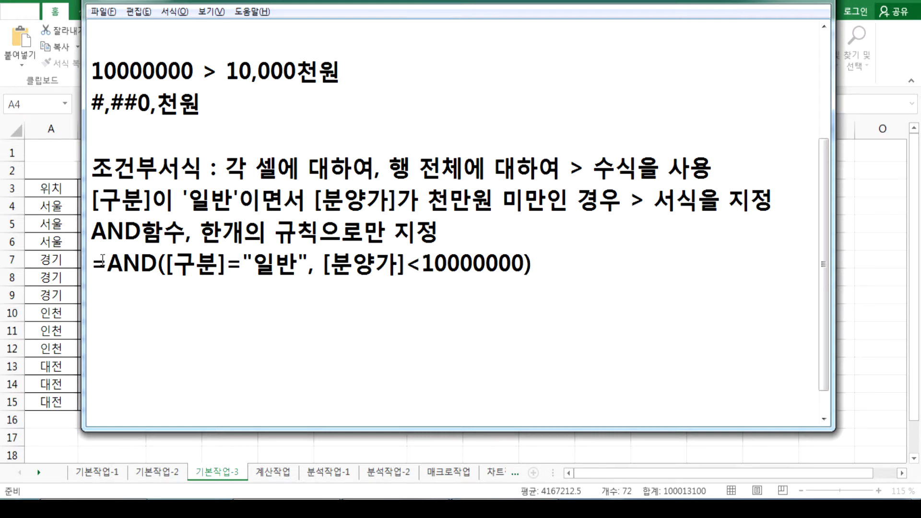
# Step: Duplicate the AND formula line directly below the original in the notes
pyautogui.moveTo(92, 263); pyautogui.dragTo(92, 290)
pyautogui.hotkey('ctrl', 'c')
pyautogui.click(136, 295)
pyautogui.hotkey('ctrl', 'v')
# Step: Place the notes beside the worksheet table and replace 구분 in the copied formula with $C3
pyautogui.hotkey('alt', 'Tab')
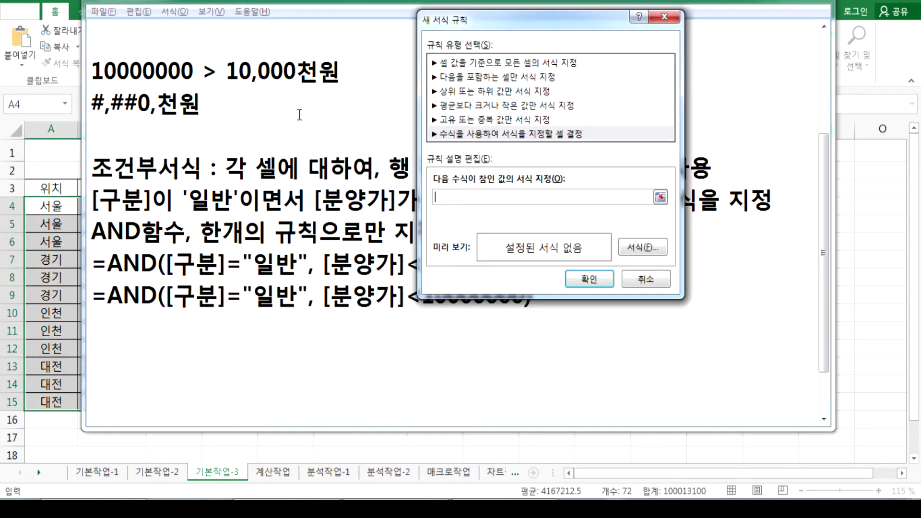
pyautogui.moveTo(369, 0); pyautogui.dragTo(549, 78)
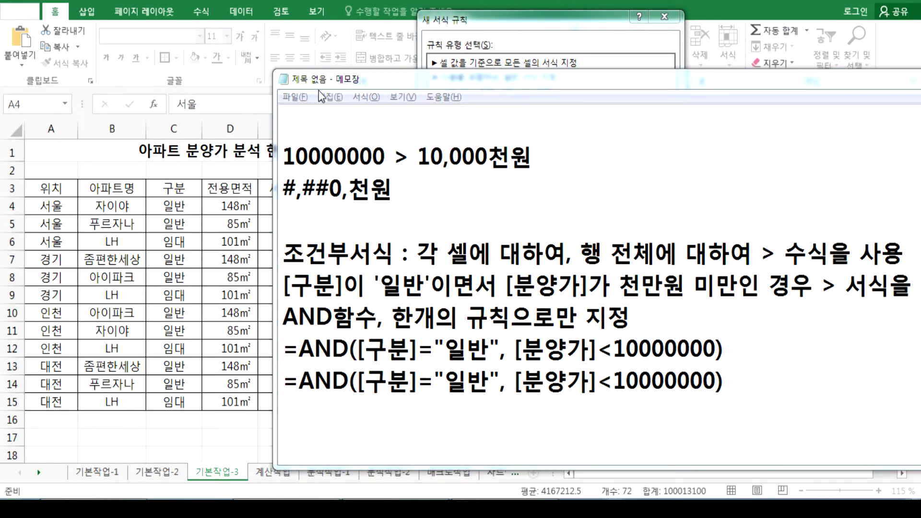
pyautogui.moveTo(339, 84); pyautogui.dragTo(745, 166)
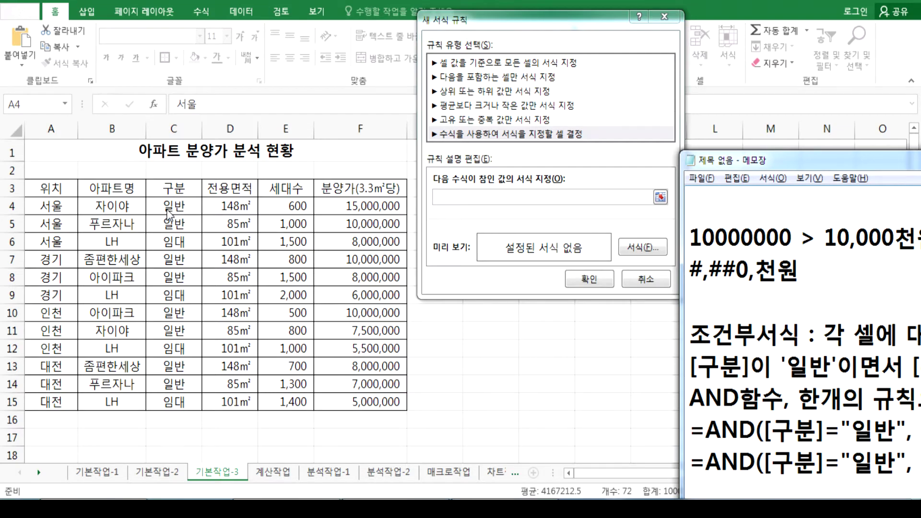
pyautogui.moveTo(745, 163); pyautogui.dragTo(368, 17)
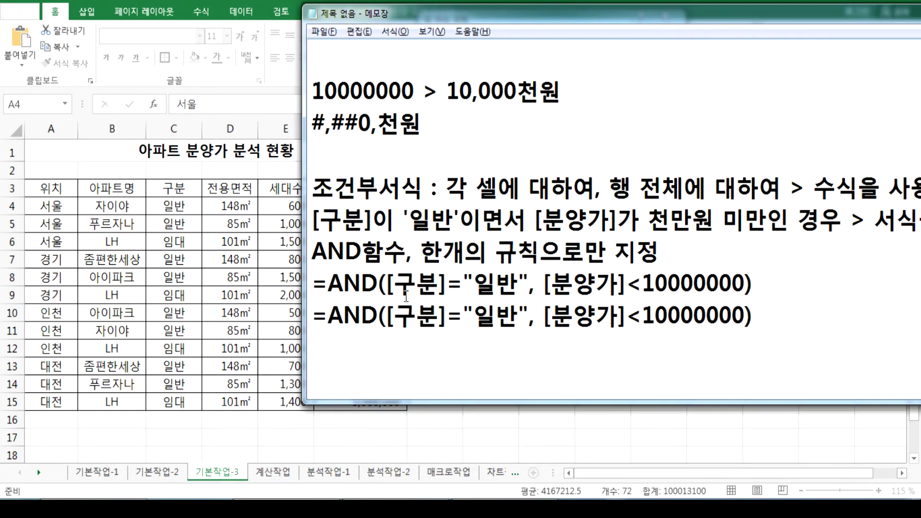
pyautogui.moveTo(395, 315); pyautogui.dragTo(433, 316)
pyautogui.write('C3')
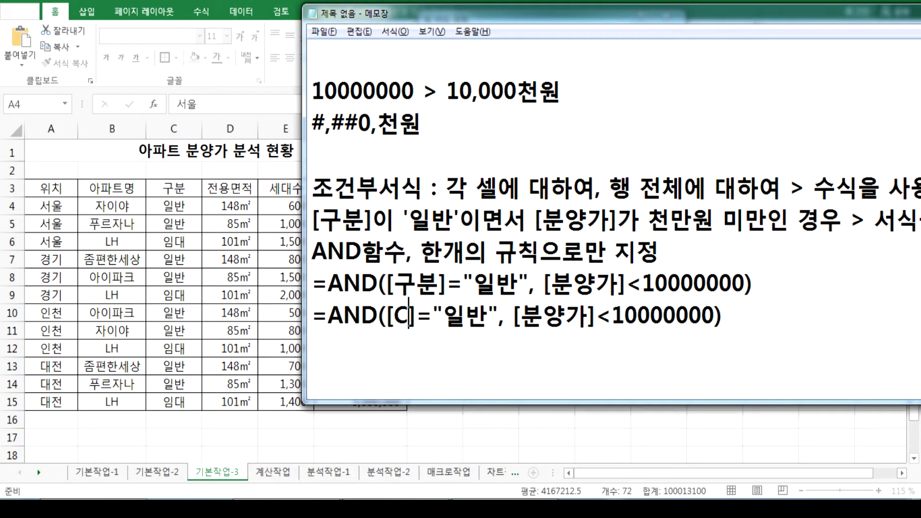
pyautogui.press('Left')
pyautogui.press('Left')
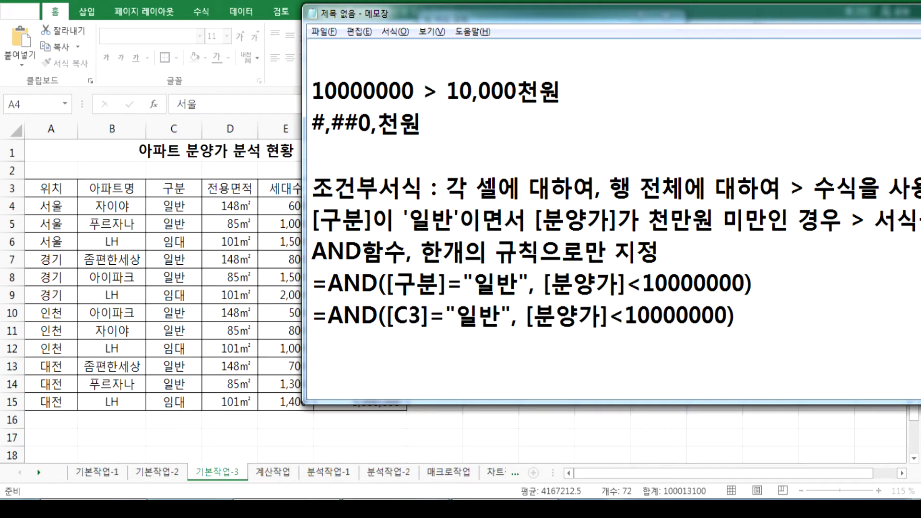
pyautogui.write('$')
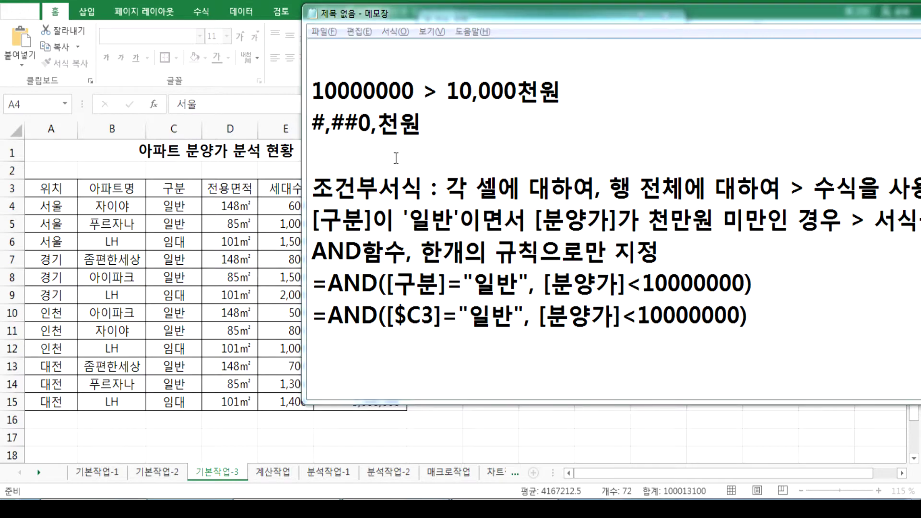
# Step: Correct the first cell reference in the copied formula to $C4
pyautogui.moveTo(431, 21); pyautogui.dragTo(370, 0)
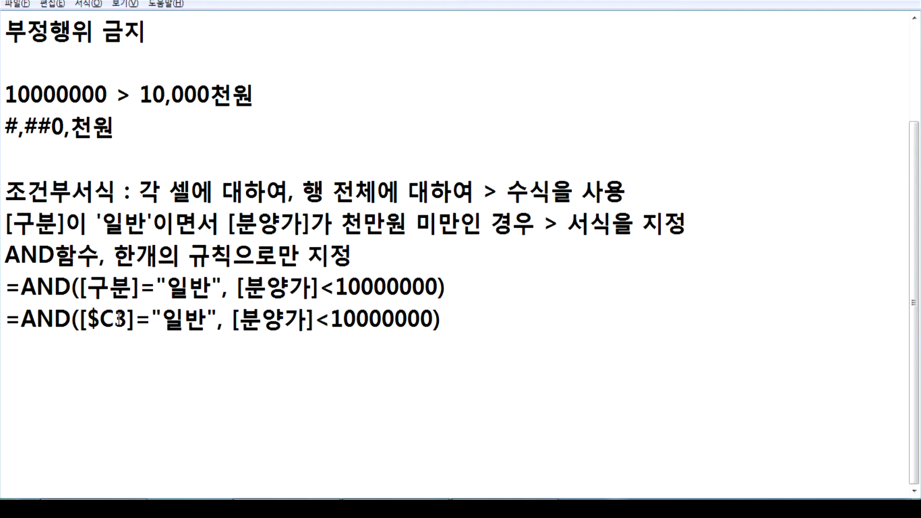
pyautogui.moveTo(114, 317); pyautogui.dragTo(128, 318)
pyautogui.write('4')
# Step: Replace 분양가 in the copied formula with $F4, keeping the notes beside the worksheet
pyautogui.moveTo(238, 8); pyautogui.dragTo(421, 17)
pyautogui.click(411, 346)
pyautogui.moveTo(411, 347); pyautogui.dragTo(480, 347)
pyautogui.write('F4')
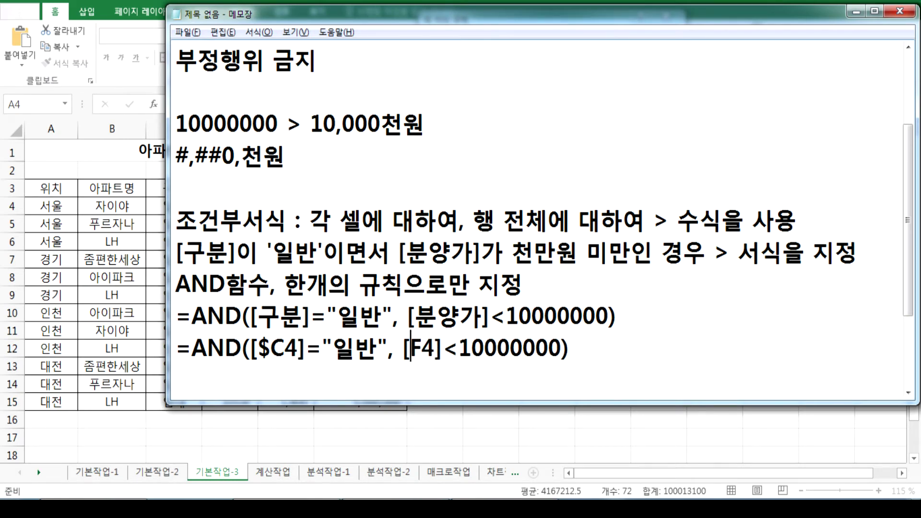
pyautogui.write('$')
# Step: Remove the square brackets around both references so the formula reads =AND($C4="일반", $F4<10000000)
pyautogui.click(403, 348)
pyautogui.press('Left')
pyautogui.press('Left')
pyautogui.press('Left')
pyautogui.press('Left')
pyautogui.press('Left')
pyautogui.press('Left')
pyautogui.press('Left')
pyautogui.press('Left')
pyautogui.press('Left')
pyautogui.press('Left')
pyautogui.press('Left')
pyautogui.press('Left')
pyautogui.press('Delete')
pyautogui.press('Right')
pyautogui.press('Right')
pyautogui.press('Right')
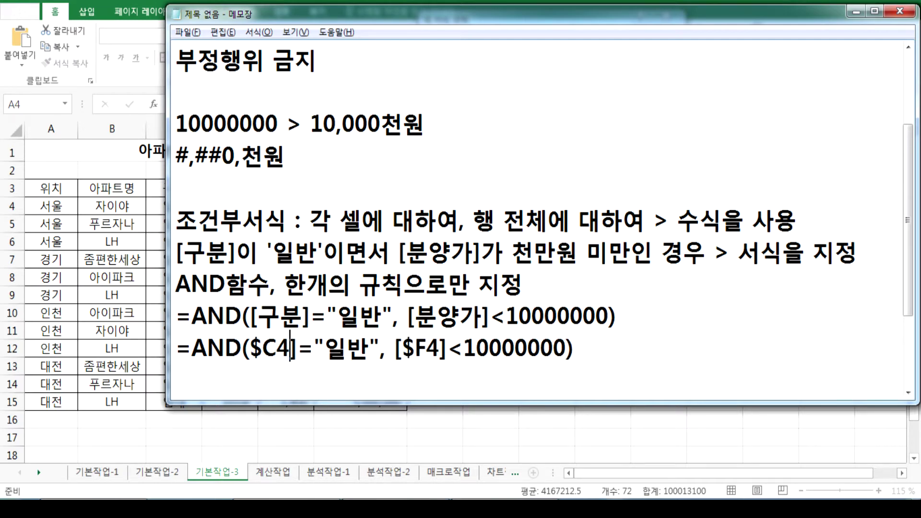
pyautogui.press('Delete')
pyautogui.press('Right')
pyautogui.press('Right')
pyautogui.press('Right')
pyautogui.press('Right')
pyautogui.press('Right')
pyautogui.press('Right')
pyautogui.press('Right')
pyautogui.press('Delete')
pyautogui.press('Right')
pyautogui.press('Right')
pyautogui.press('Right')
pyautogui.press('Delete')
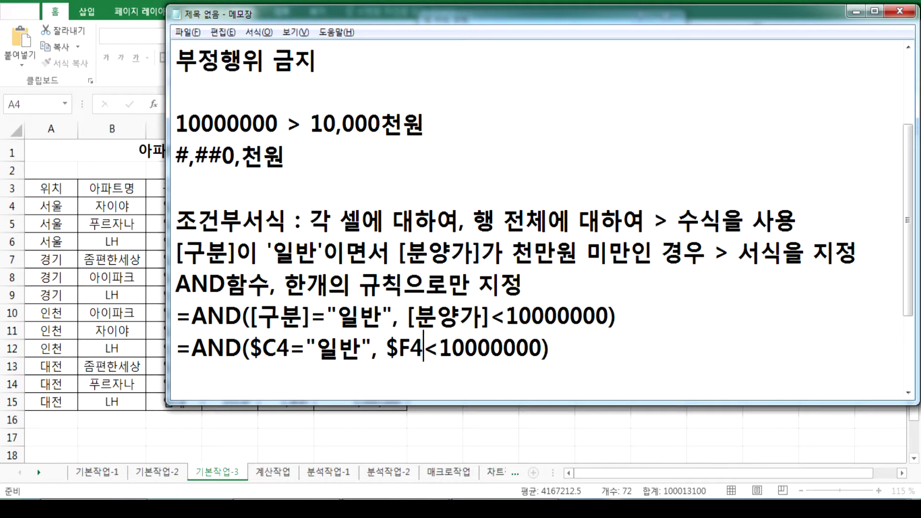
pyautogui.press('End')
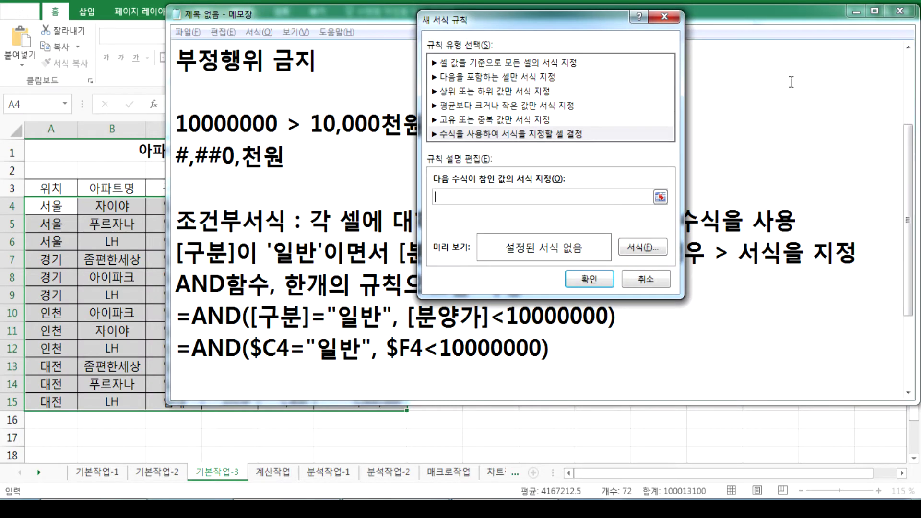
# Step: Minimize the notes and start the conditional formatting rule's formula with =AND($C4, keeping only the column absolute
pyautogui.click(857, 11)
pyautogui.click(473, 197)
pyautogui.write('=무')
pyautogui.press('BackSpace')
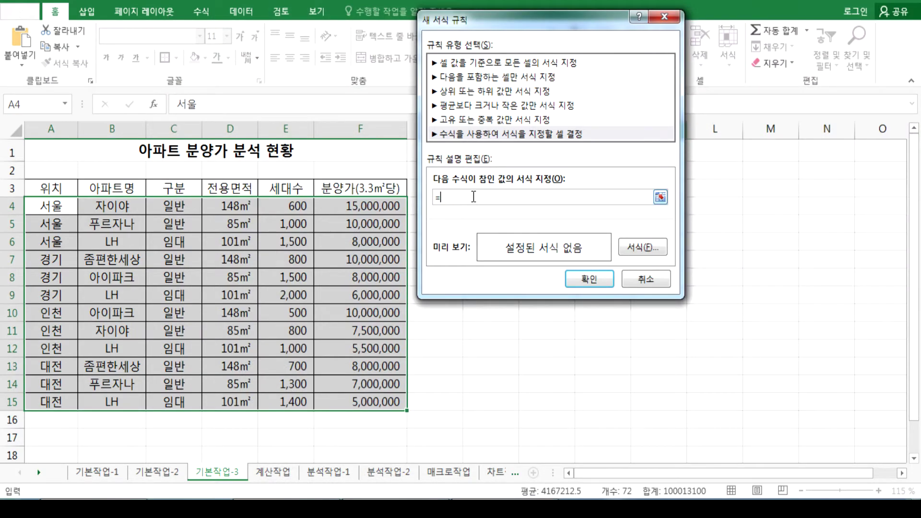
pyautogui.write('AND')
pyautogui.click(178, 205)
pyautogui.press('F4')
pyautogui.press('F4')
# Step: Complete the first AND condition in the rule formula as $C4="일반", followed by a comma
pyautogui.write('="RNQN')
pyautogui.press('BackSpace')
pyautogui.press('BackSpace')
pyautogui.press('BackSpace')
pyautogui.write('일반",')
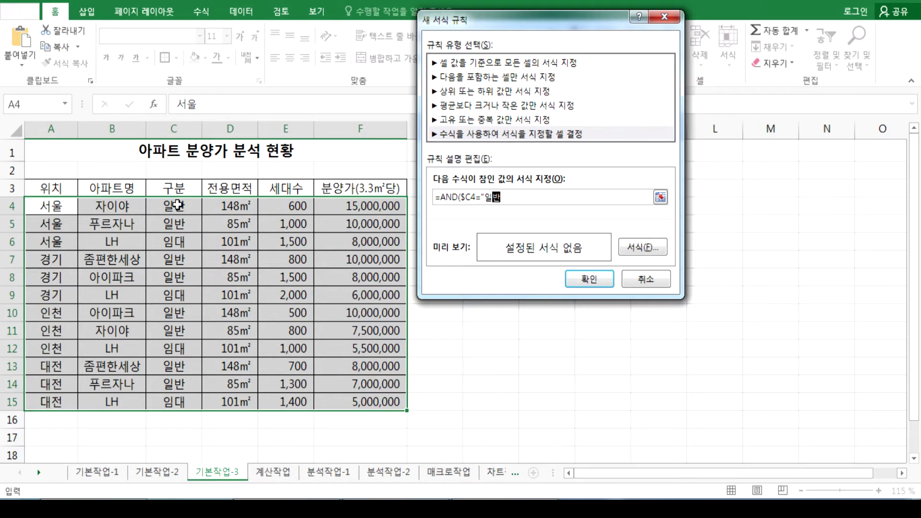
# Step: Add the second condition $F4<10000000 with only the column absolute, close the formula, and check it against the notes
pyautogui.click(361, 208)
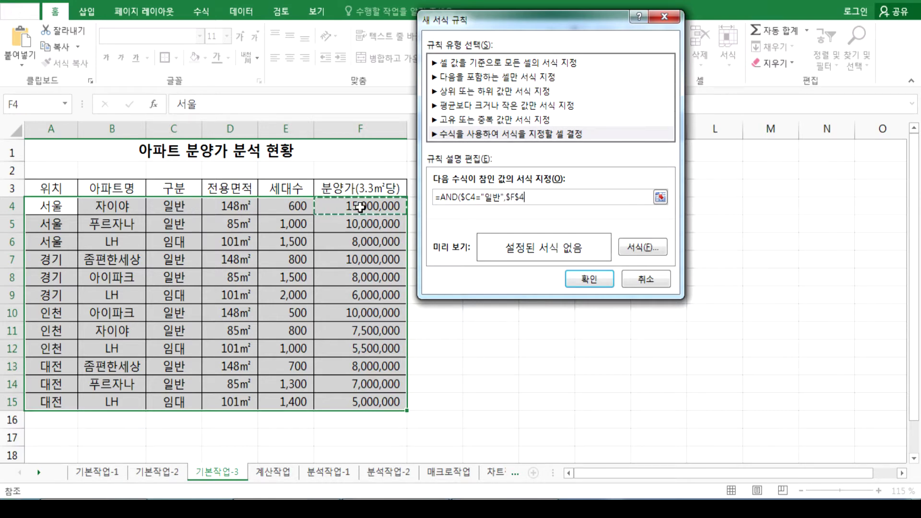
pyautogui.press('F4')
pyautogui.press('F4')
pyautogui.write('<10000000')
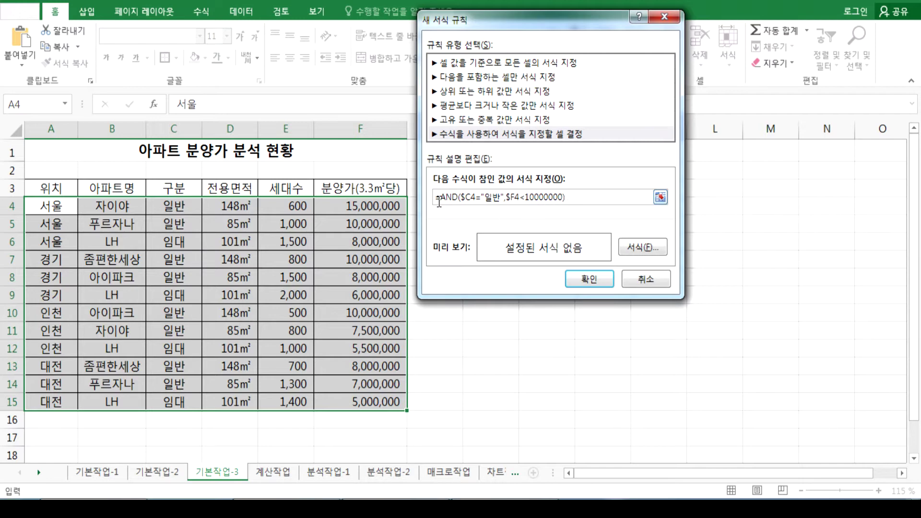
pyautogui.click(311, 494)
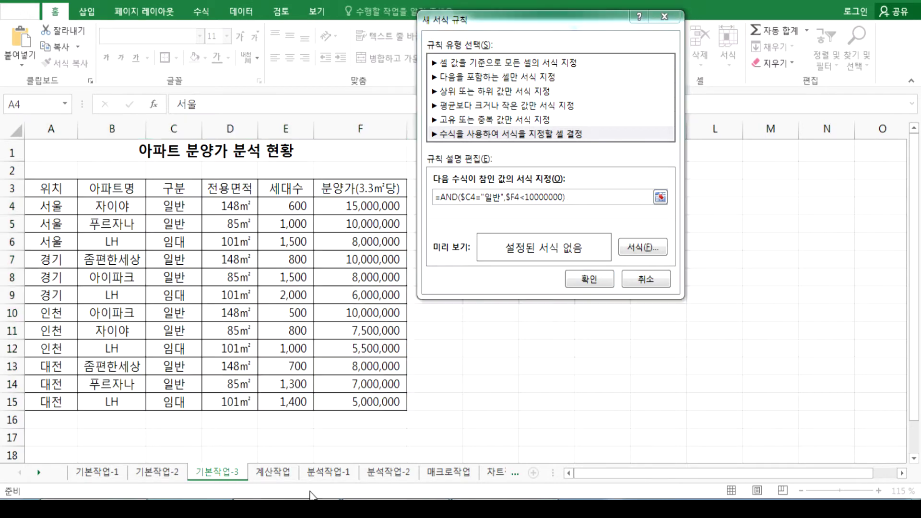
pyautogui.click(285, 382)
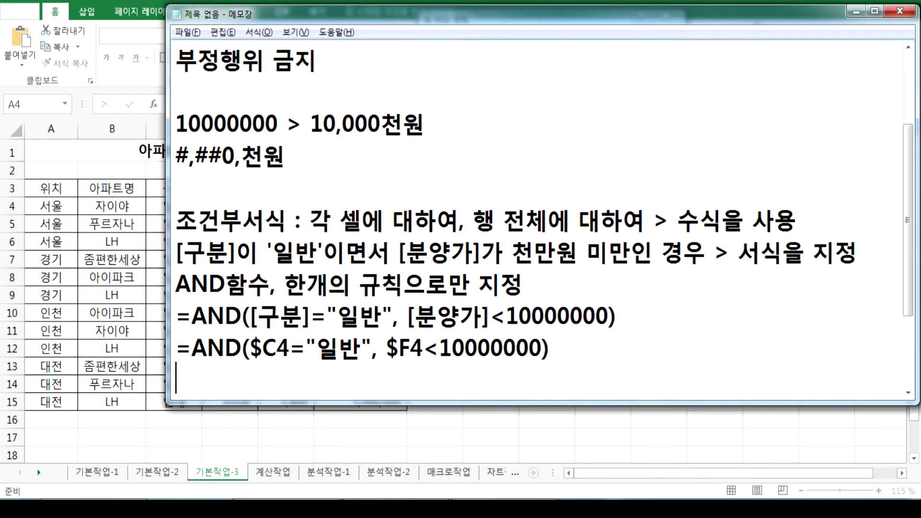
pyautogui.click(468, 509)
# Step: Format the rule's font as bold (굵게) in standard blue and apply the rule to A4:F15
pyautogui.click(643, 247)
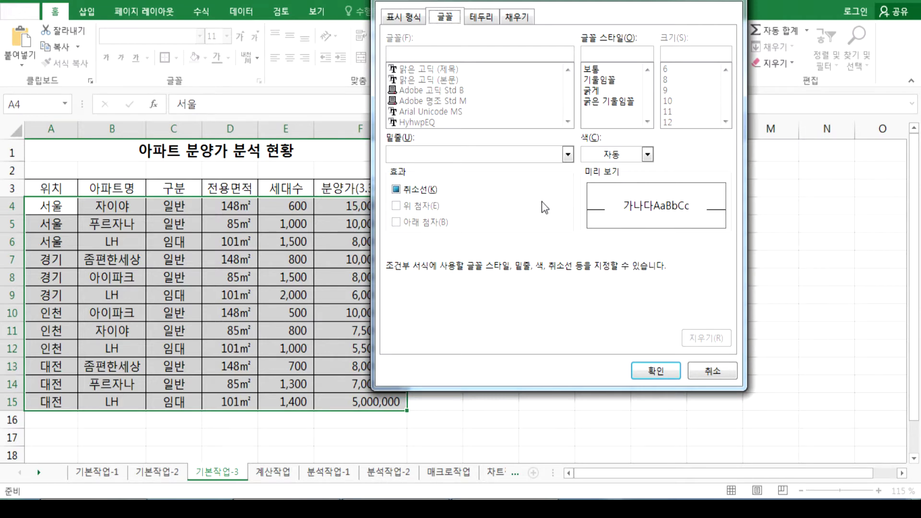
pyautogui.click(606, 154)
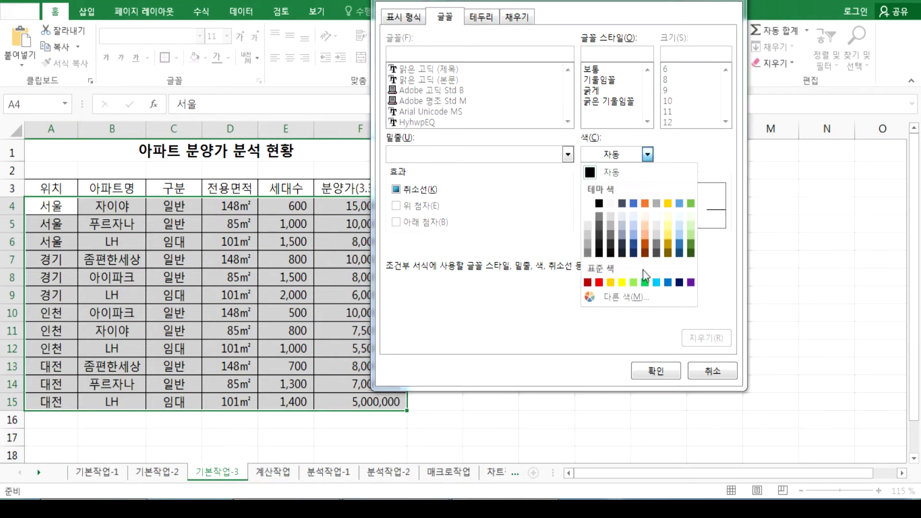
pyautogui.click(668, 282)
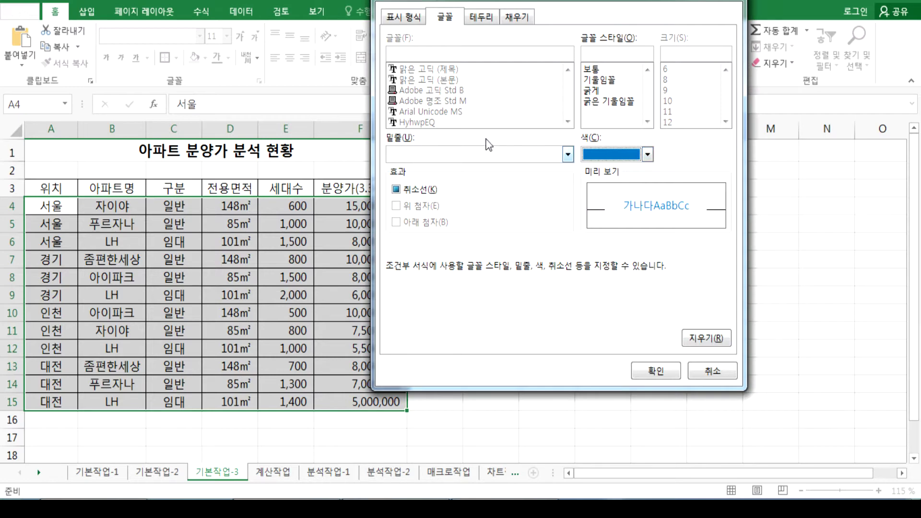
pyautogui.click(593, 90)
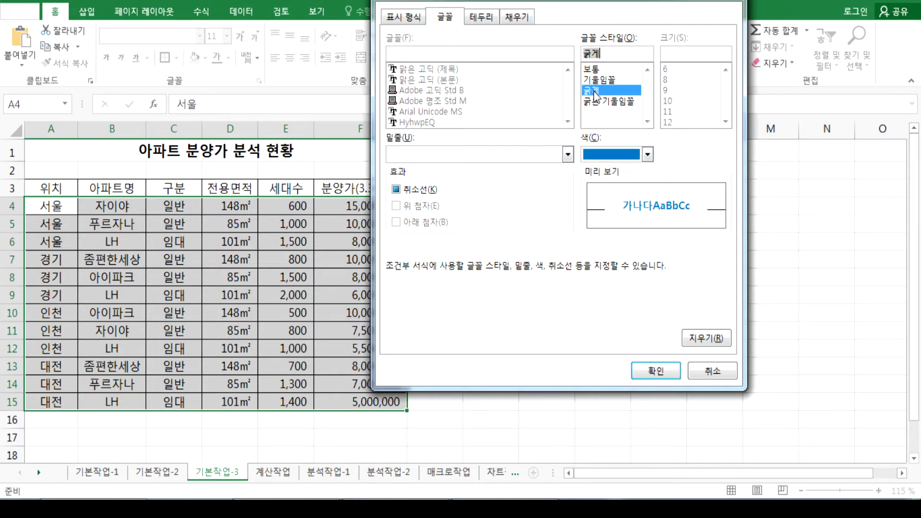
pyautogui.click(607, 159)
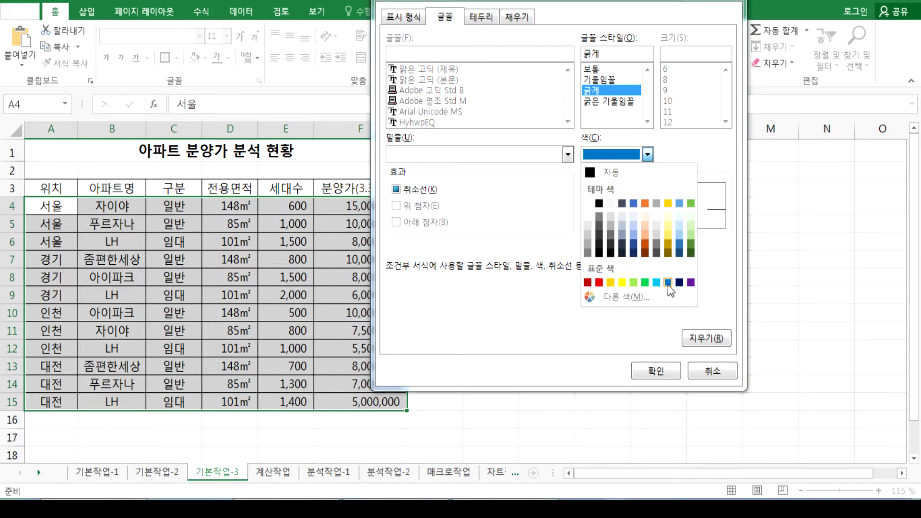
pyautogui.click(668, 283)
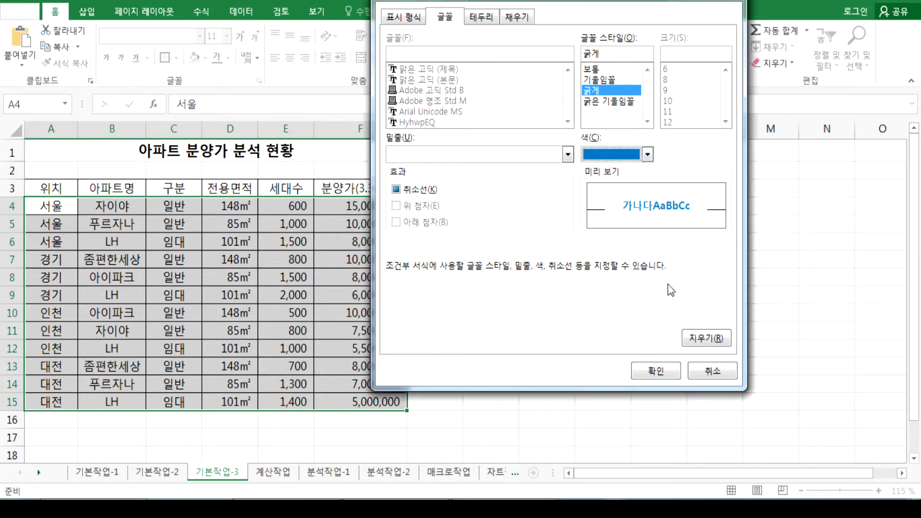
pyautogui.click(596, 88)
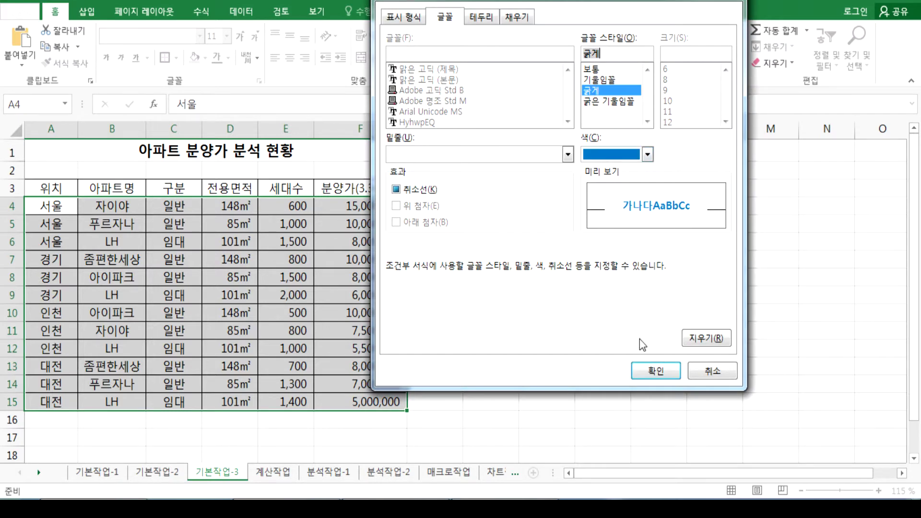
pyautogui.click(655, 371)
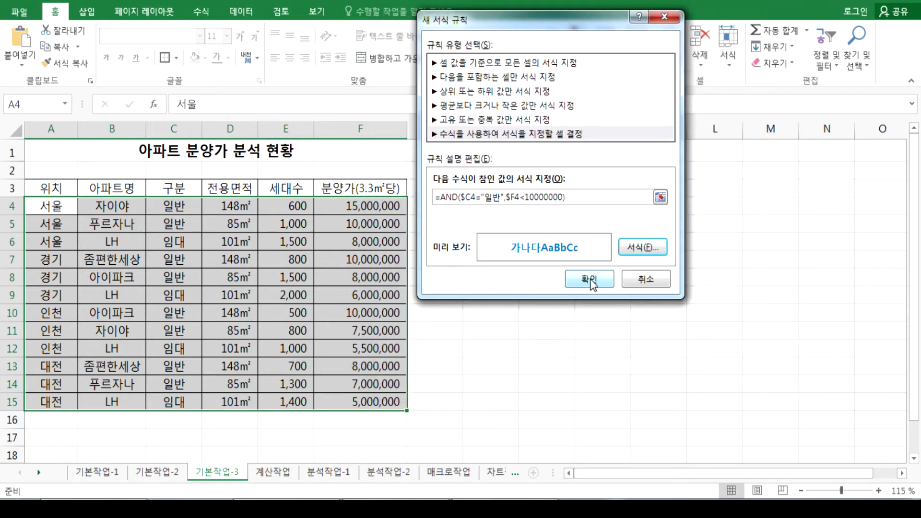
pyautogui.click(590, 280)
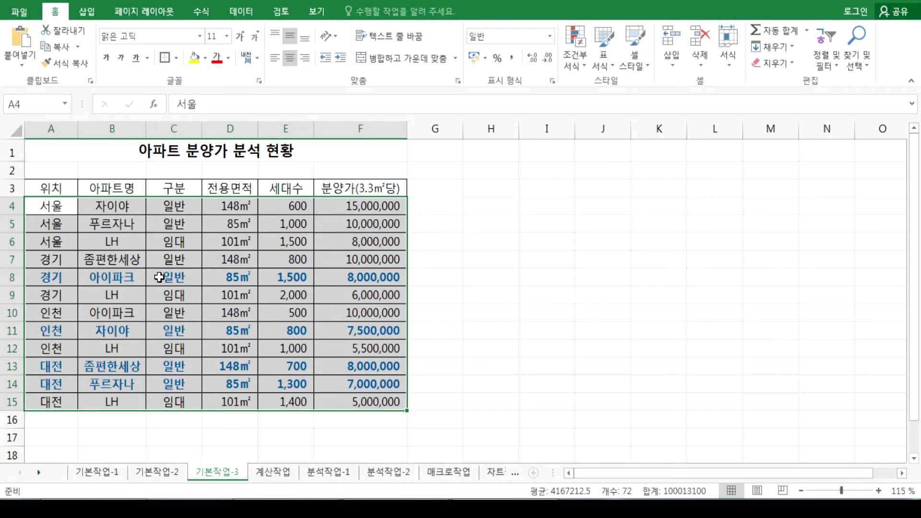
# Step: Examine the formatted rows of A4:F15 against the 구분 and 분양가 conditions, and review the AND formula in the notes
pyautogui.click(10, 276)
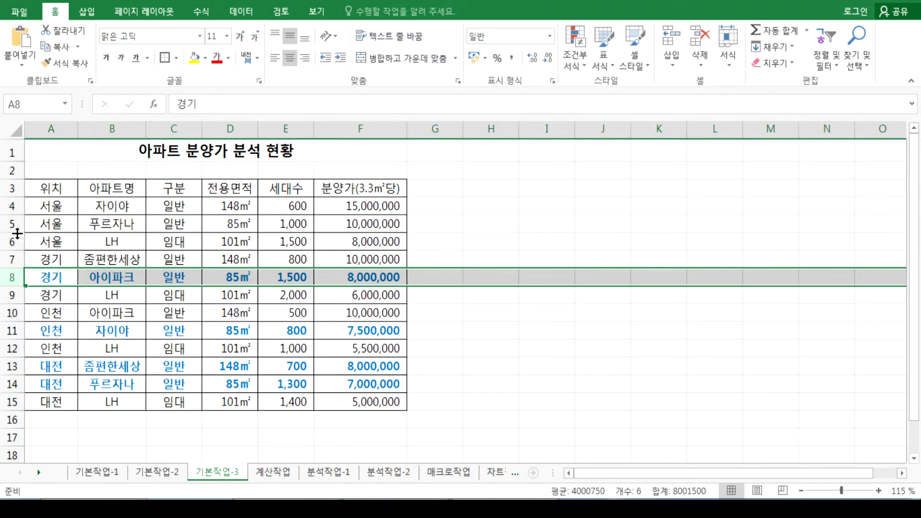
pyautogui.moveTo(175, 202); pyautogui.dragTo(370, 274)
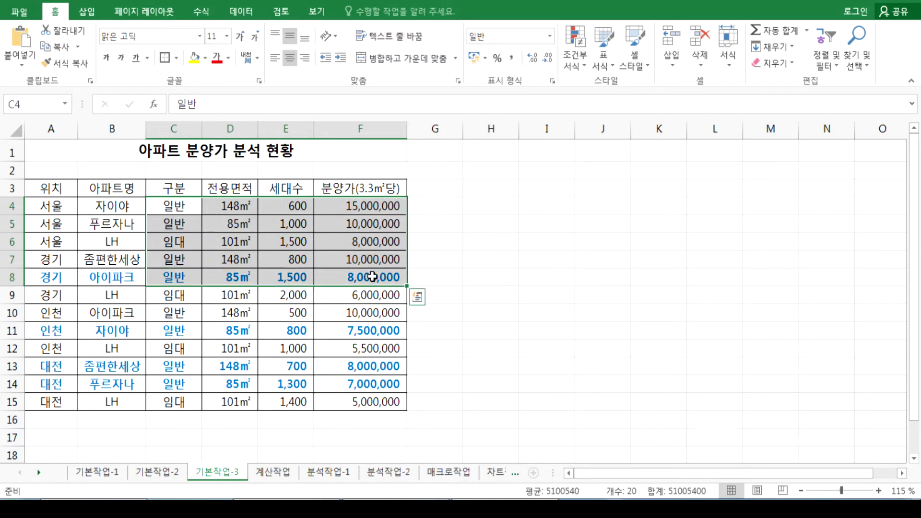
pyautogui.click(370, 277)
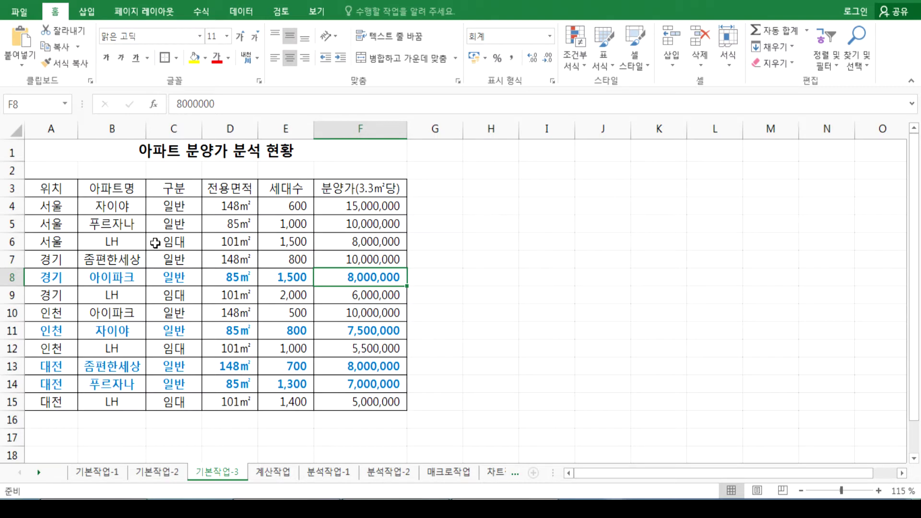
pyautogui.moveTo(52, 202); pyautogui.dragTo(372, 402)
pyautogui.click(577, 62)
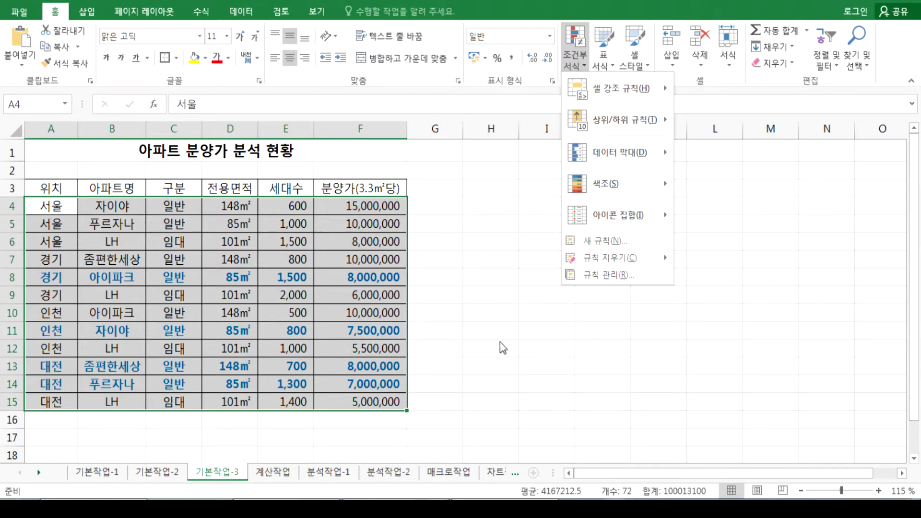
pyautogui.click(51, 206)
pyautogui.hotkey('alt', 'Tab')
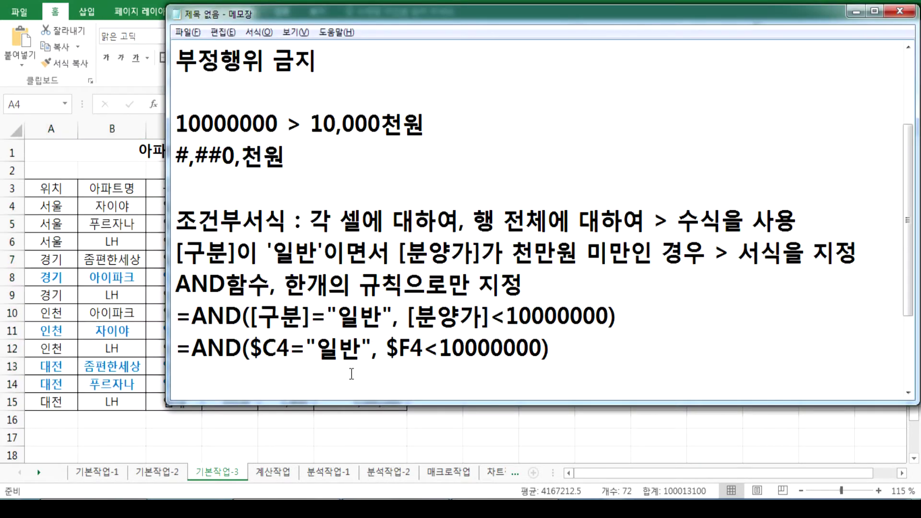
pyautogui.scroll(-1, 355, 331)
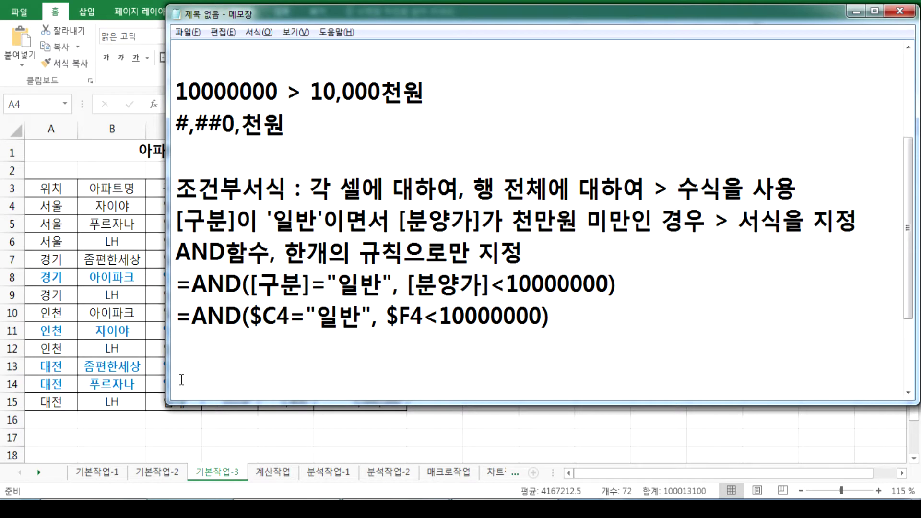
pyautogui.click(269, 475)
pyautogui.click(173, 295)
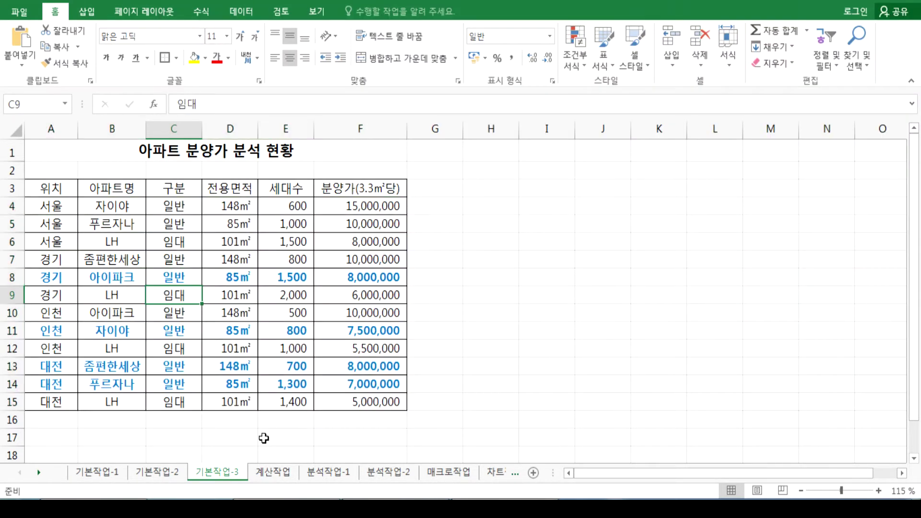
# Step: Open the 계산작업 sheet with the ribbon collapsed and enlarge it to 145%
pyautogui.click(271, 473)
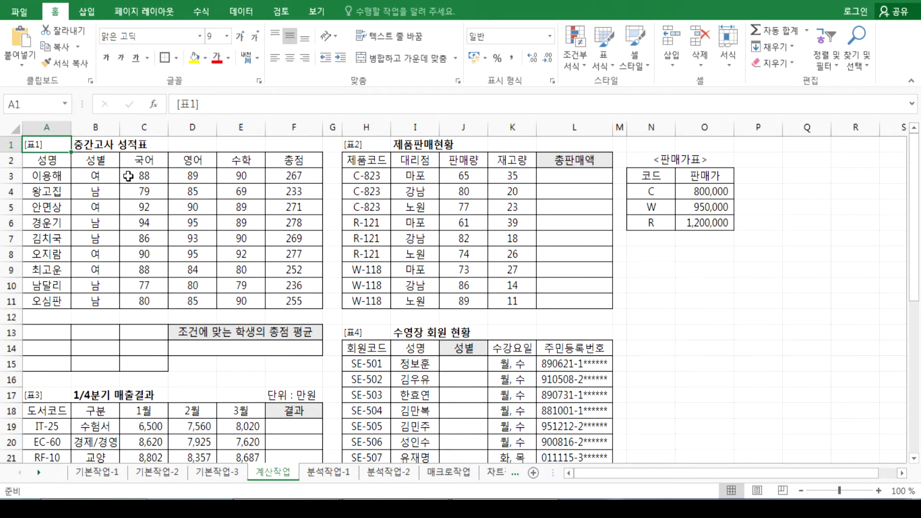
pyautogui.doubleClick(60, 13)
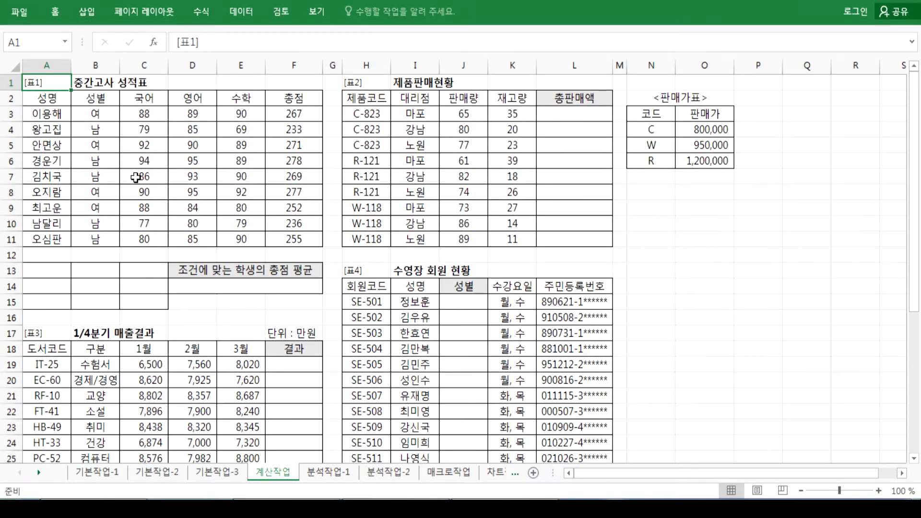
pyautogui.keyDown('ctrl'); pyautogui.scroll(3, 137, 180); pyautogui.keyUp('ctrl')
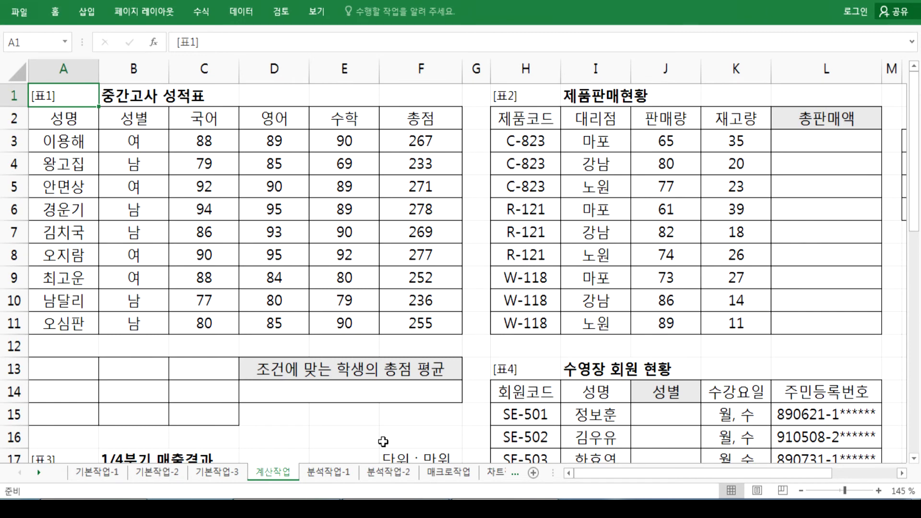
# Step: Place the notes beside the worksheet, widen them, and start a 계산작업 line below the AND formula
pyautogui.click(366, 498)
pyautogui.press('super+Right')
pyautogui.moveTo(462, 101); pyautogui.dragTo(386, 102)
pyautogui.scroll(-1, 493, 291)
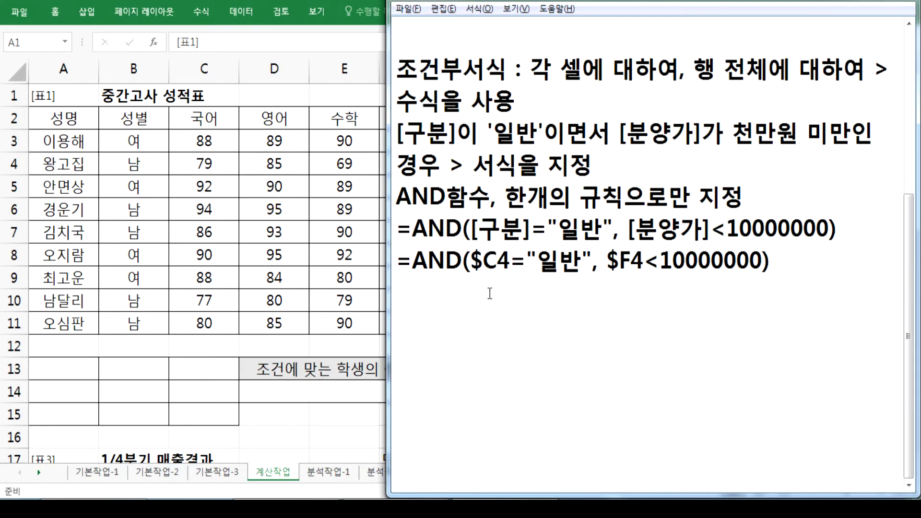
pyautogui.write('RP')
pyautogui.press('BackSpace')
pyautogui.press('BackSpace')
pyautogui.press('Hangul')
pyautogui.write('계사ㄴ작업 ')
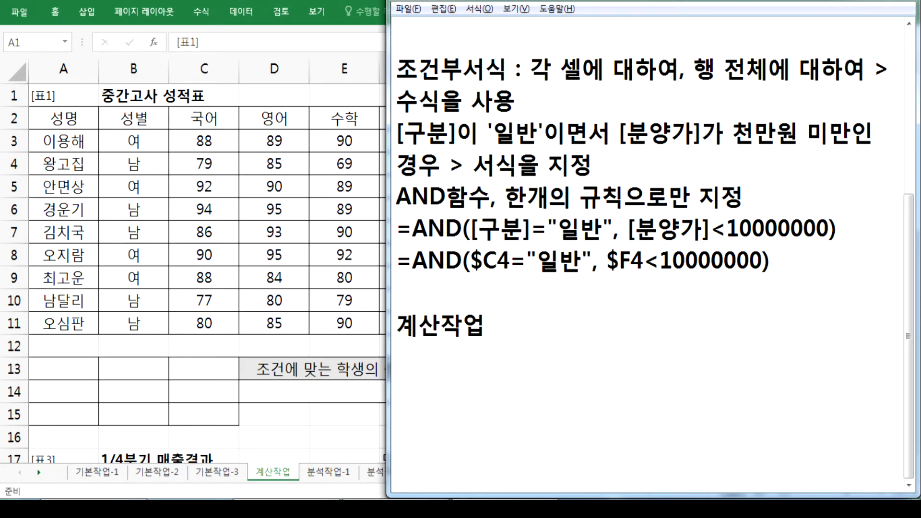
# Step: Write the first 계산작업 condition in the notes: 1) 성별이 "남"이면서 영어가 90 이상이거나
pyautogui.write('1) 성별이 "남"')
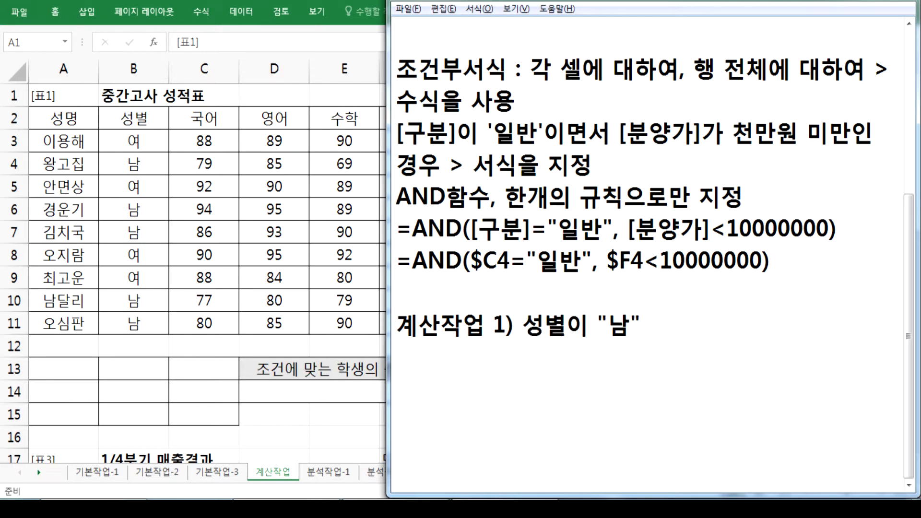
pyautogui.write('이면서 ')
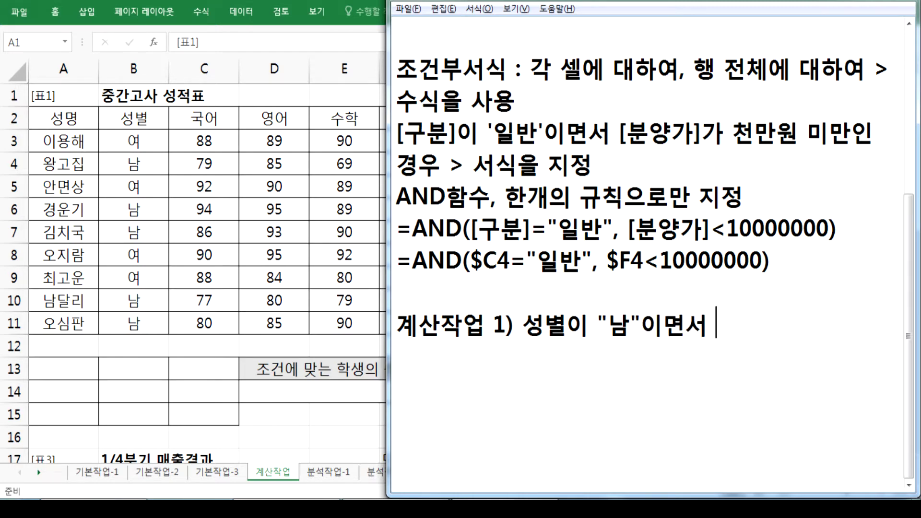
pyautogui.write('영어')
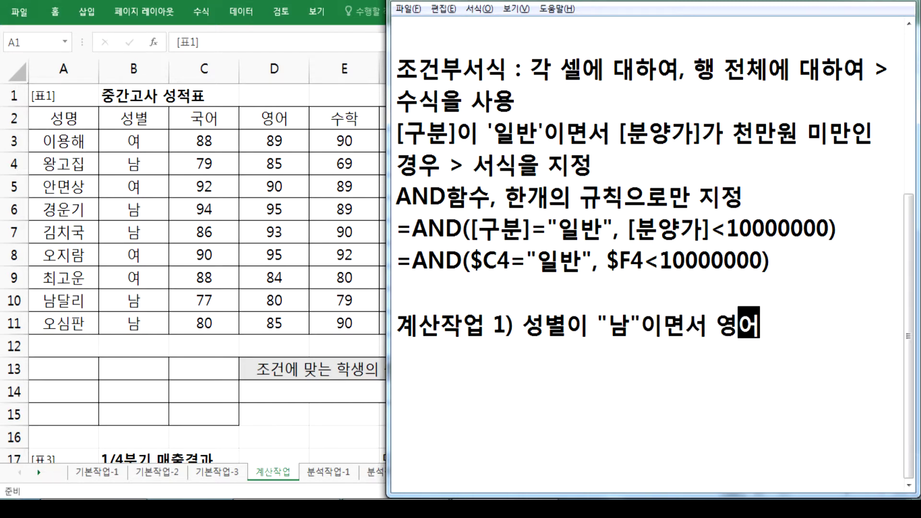
pyautogui.write('가 90 ')
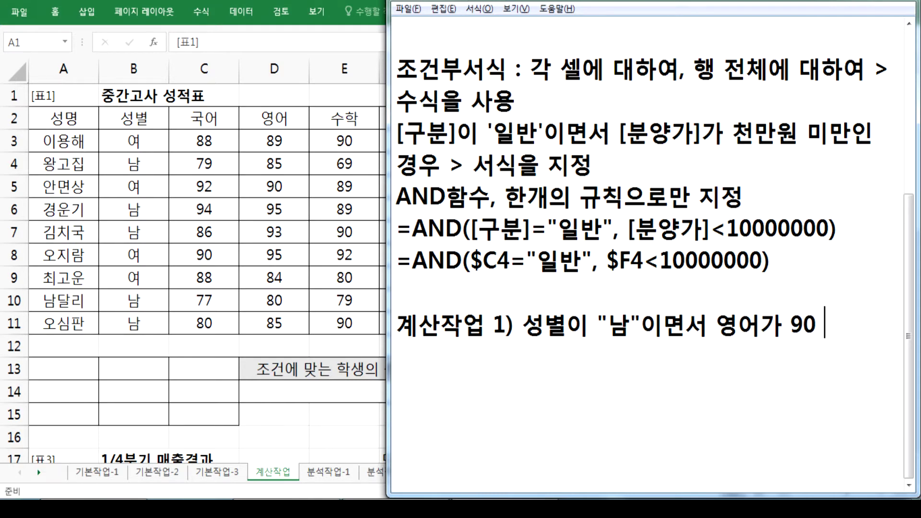
pyautogui.write('이상이건나')
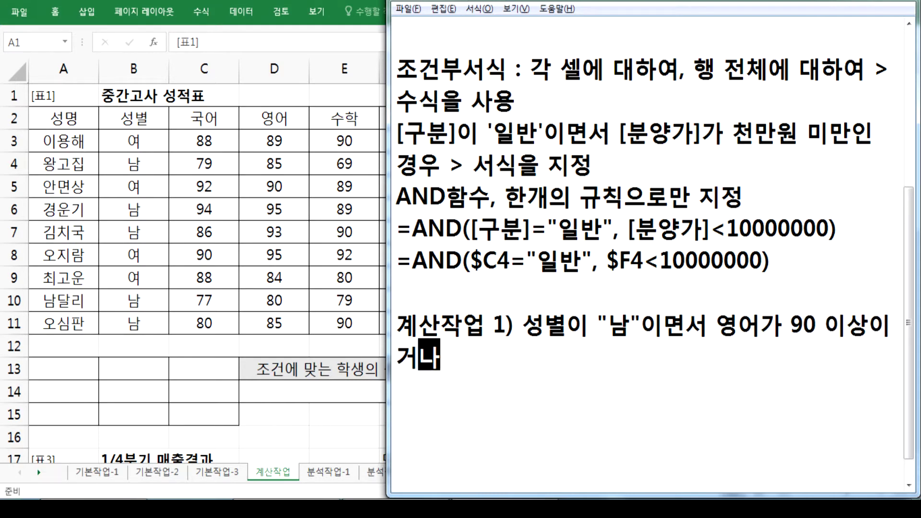
# Step: Complete the 계산작업 problem in the notes with: 성별이 "여"이면서 수학이 90 이상인 학생의 총점의 평균을 계산
pyautogui.write(' 서성별이 "ㅇ여"이면서 ')
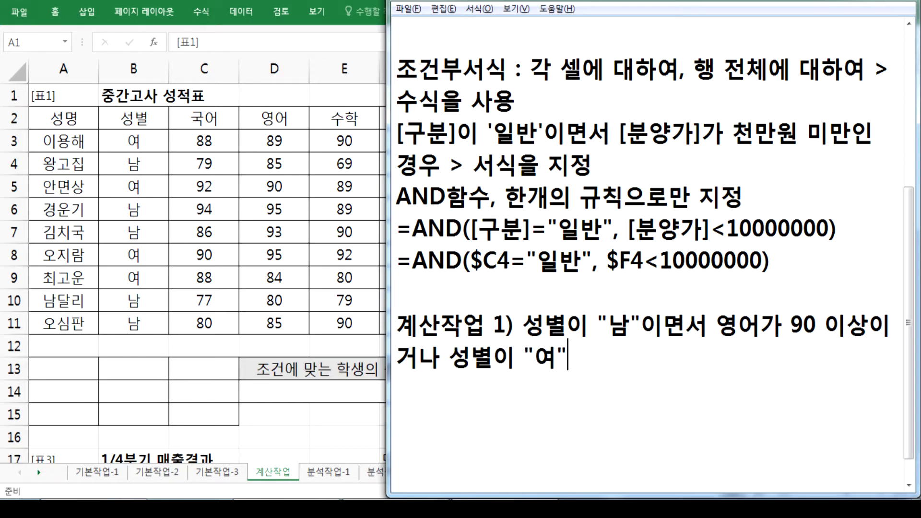
pyautogui.write('수학이 ')
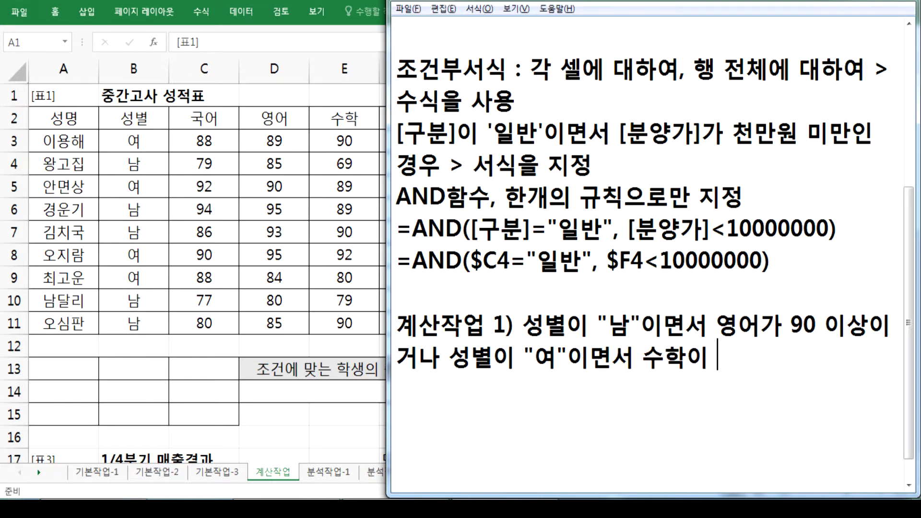
pyautogui.write('90 이상인 ')
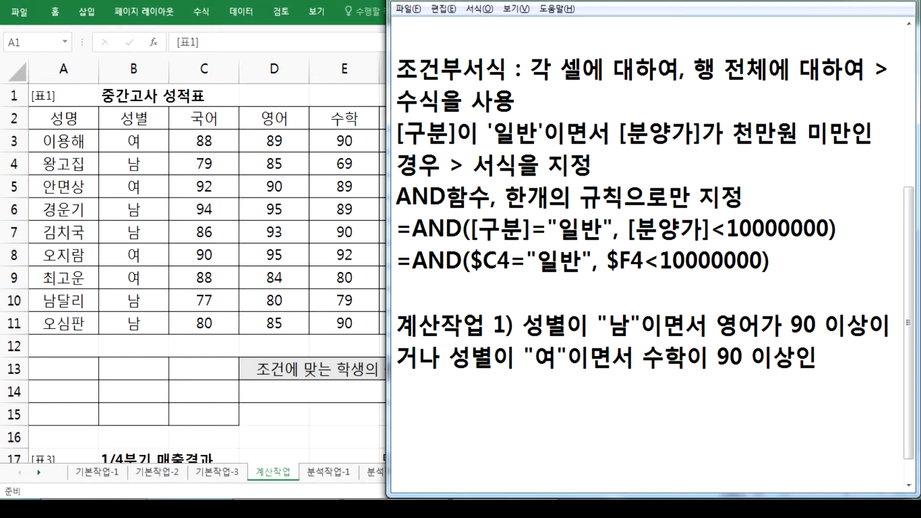
pyautogui.write('학생의')
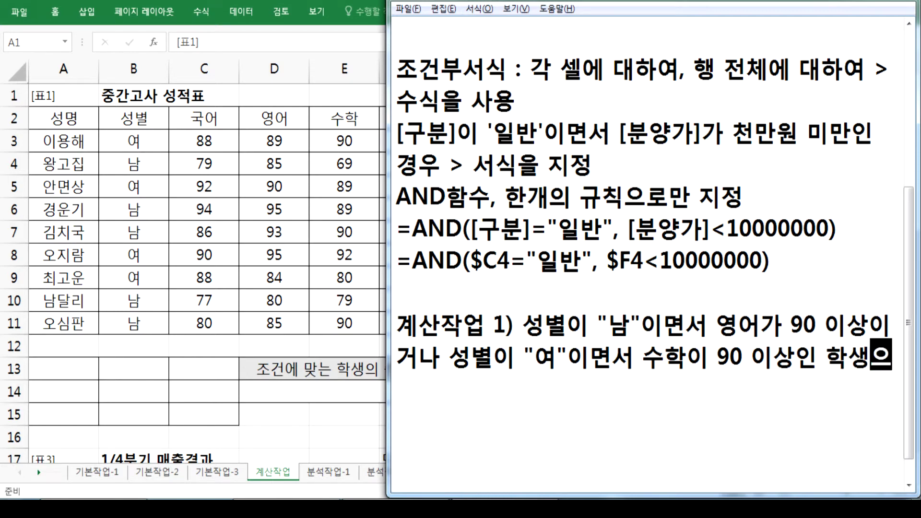
pyautogui.write(' 총점')
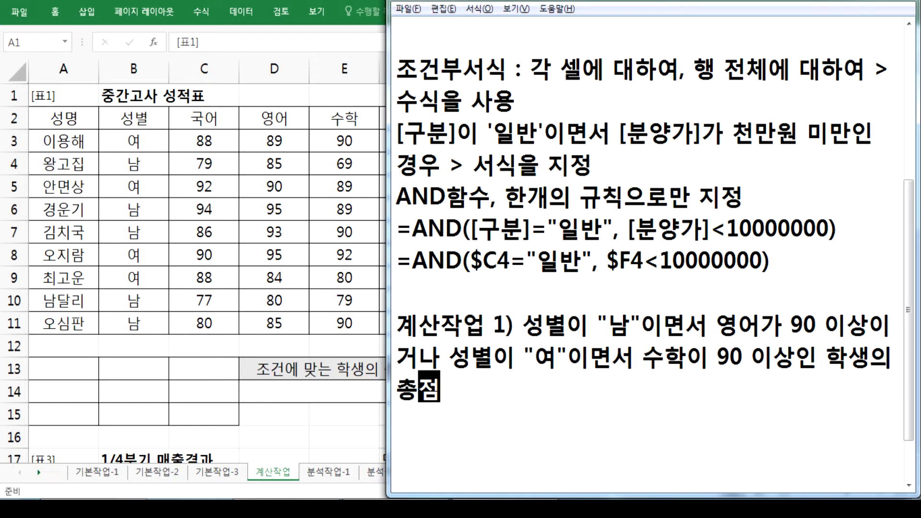
pyautogui.write('의 ㅍ평균을 게')
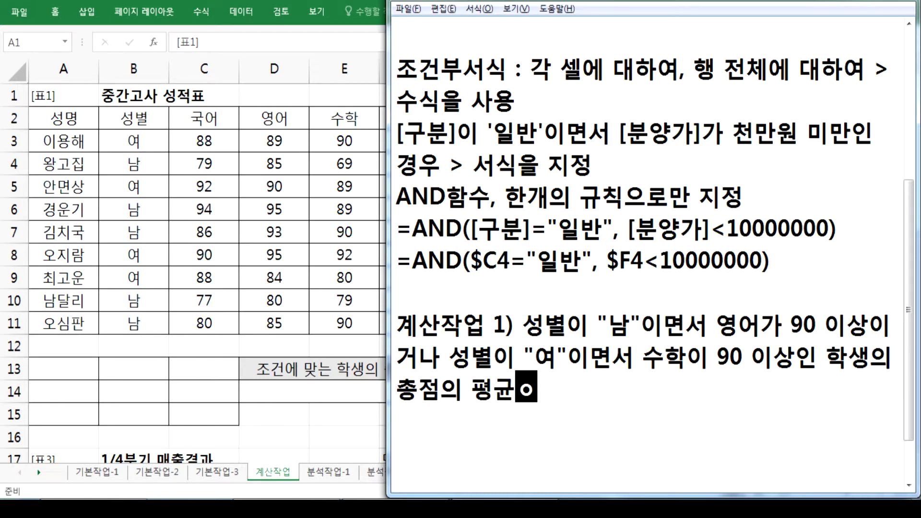
pyautogui.write('산')
pyautogui.press('Return')
# Step: Review the 총점 values in F3:F11, and add the line ROUND, DAVERAGE 함수 below the problem in the notes
pyautogui.click(284, 310)
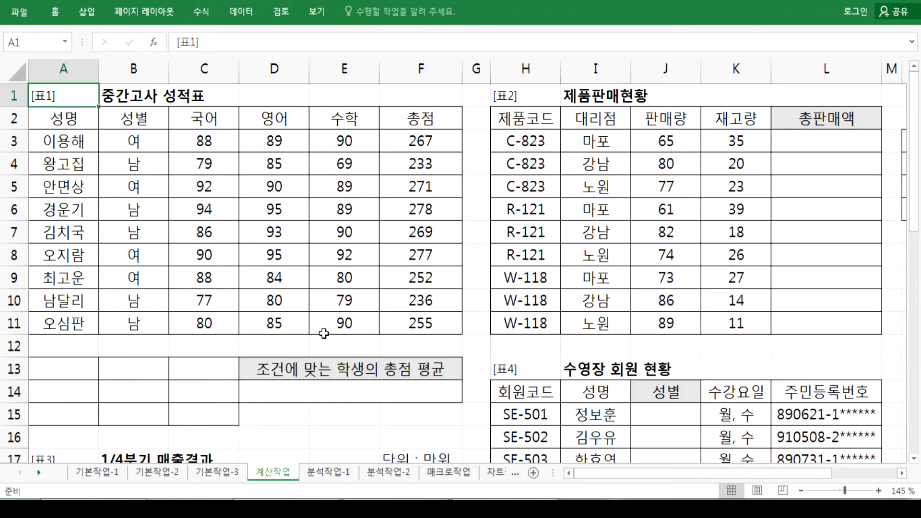
pyautogui.moveTo(411, 144); pyautogui.dragTo(416, 321)
pyautogui.hotkey('alt', 'Tab')
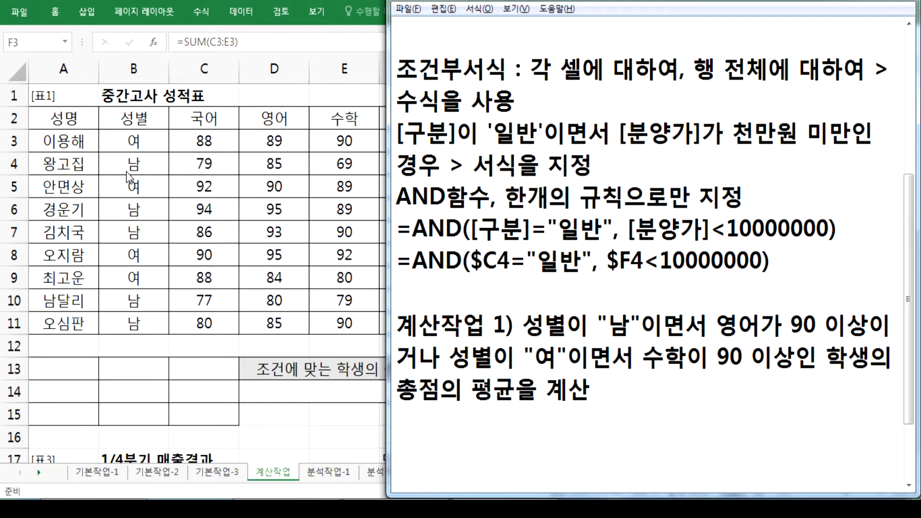
pyautogui.write('ROU')
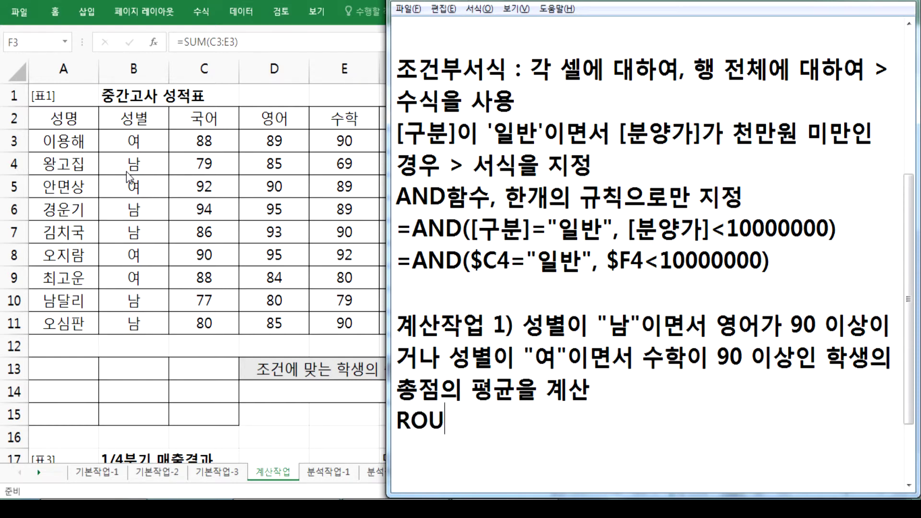
pyautogui.write('ND, DA')
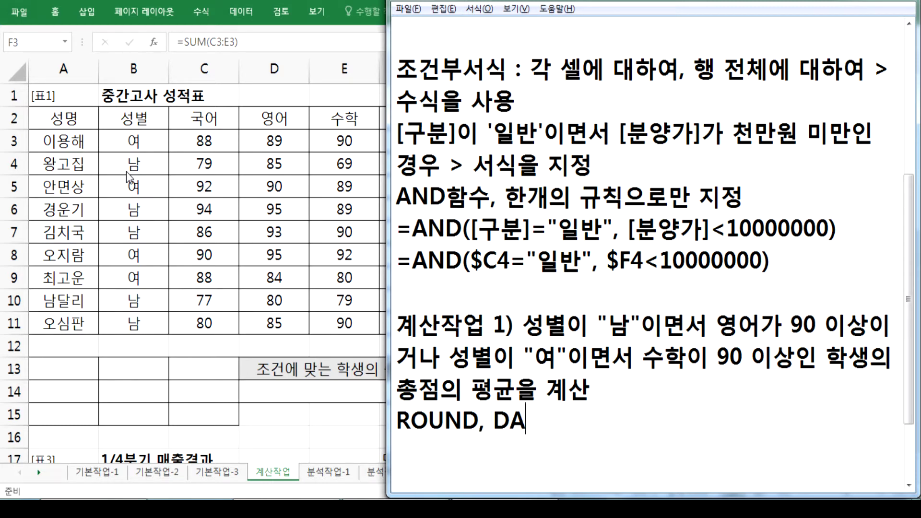
pyautogui.write('VERAGE 함수')
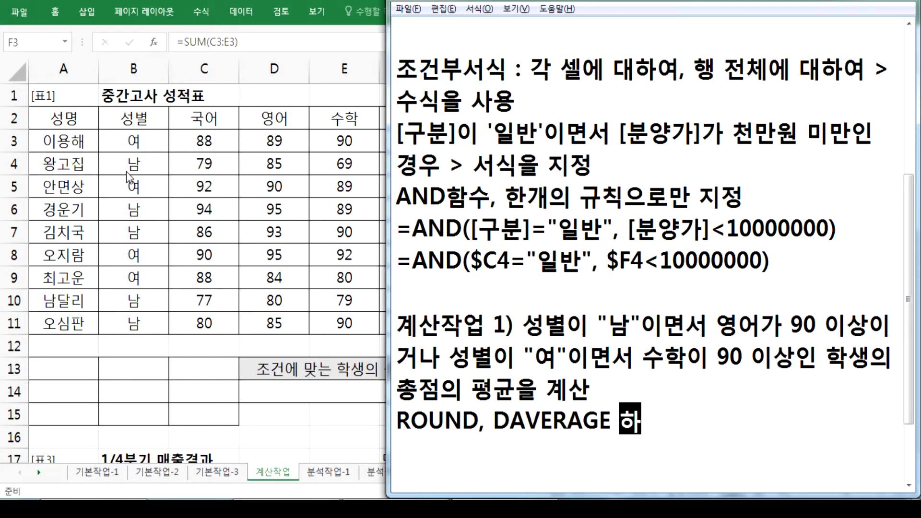
pyautogui.press('Return')
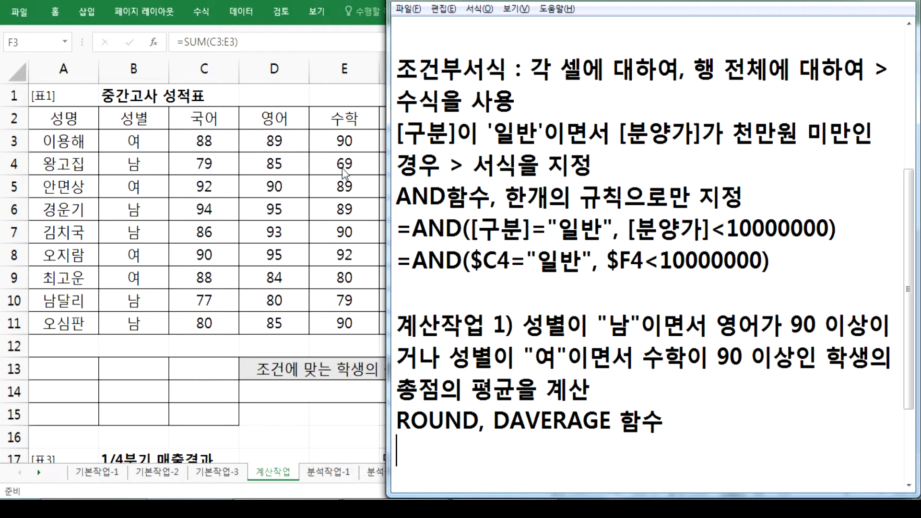
pyautogui.scroll(-1, 525, 213)
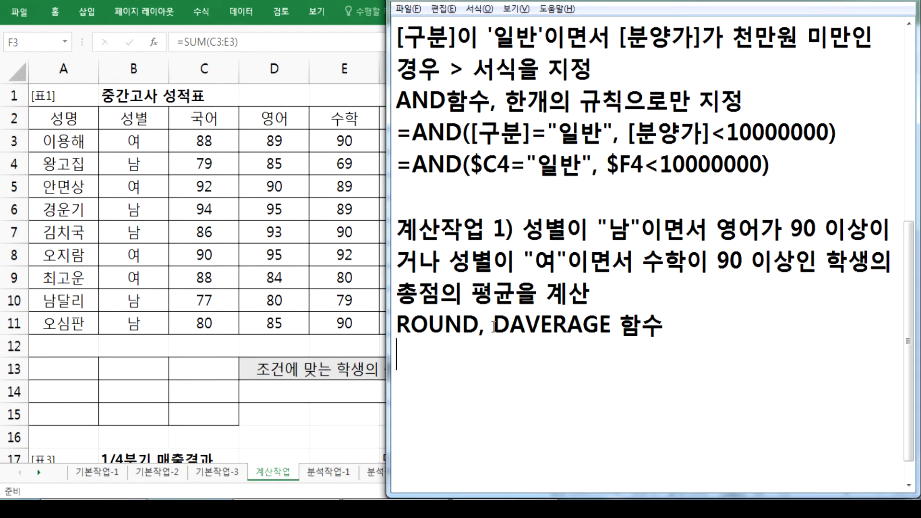
# Step: Examine the 성별 header with its first entries in B2:B4, and the blank condition range A13:C15
pyautogui.moveTo(134, 119); pyautogui.dragTo(132, 139)
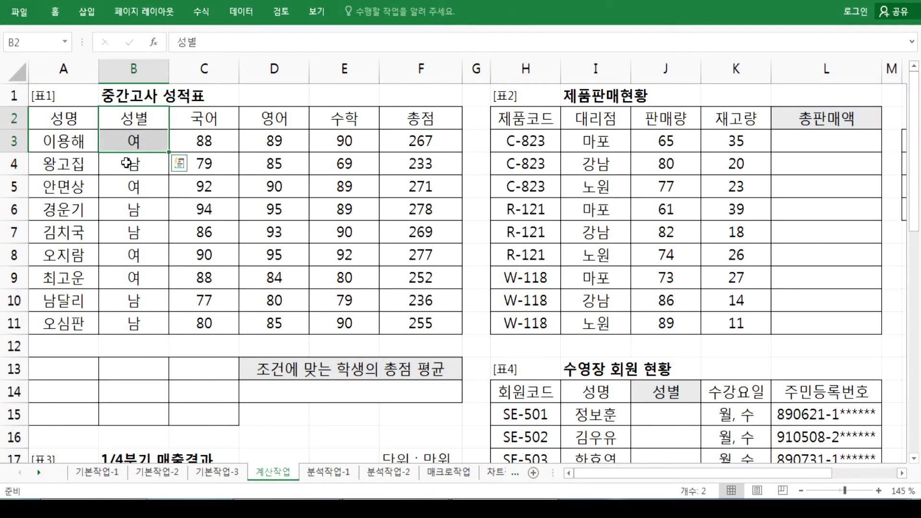
pyautogui.click(126, 163)
pyautogui.moveTo(134, 118); pyautogui.dragTo(134, 162)
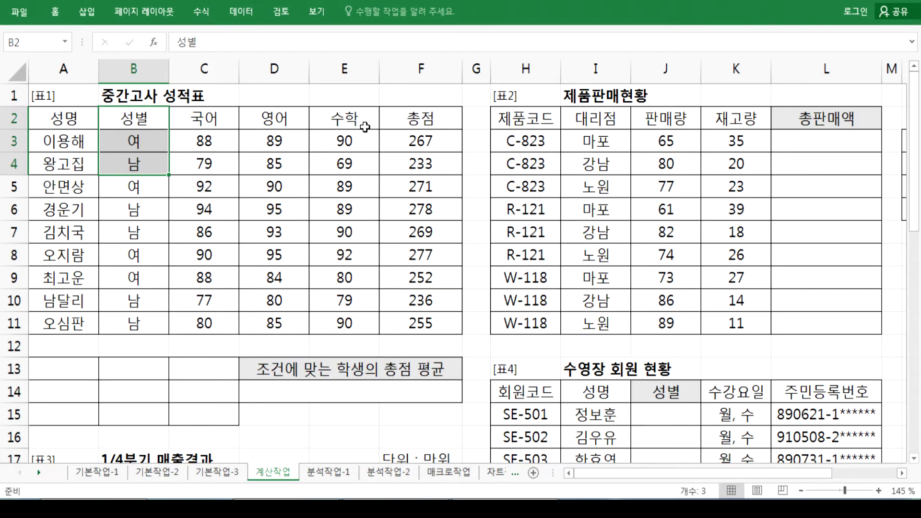
pyautogui.moveTo(67, 367); pyautogui.dragTo(199, 413)
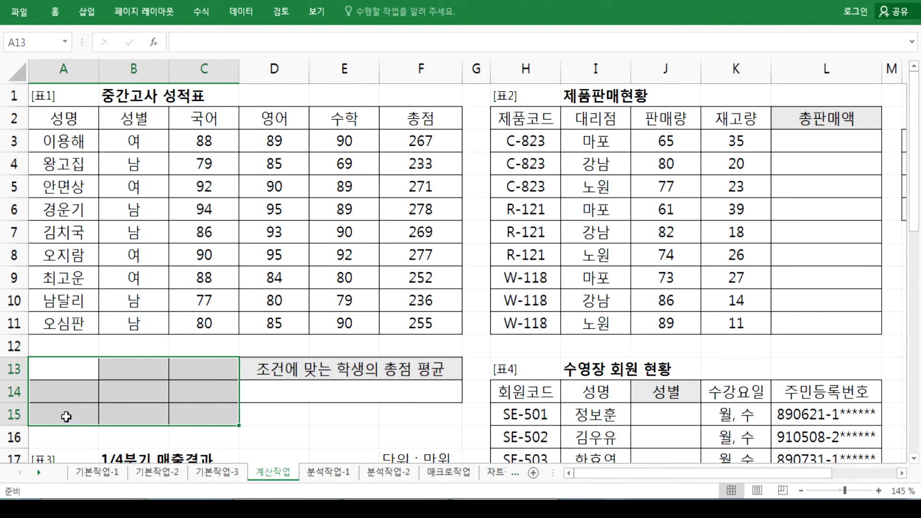
pyautogui.click(56, 367)
# Step: Add the rounding rule to the notes: 소수 이하 둘째 자리에서 반올림하여 첫째 자리까지 표시
pyautogui.hotkey('alt', 'Tab')
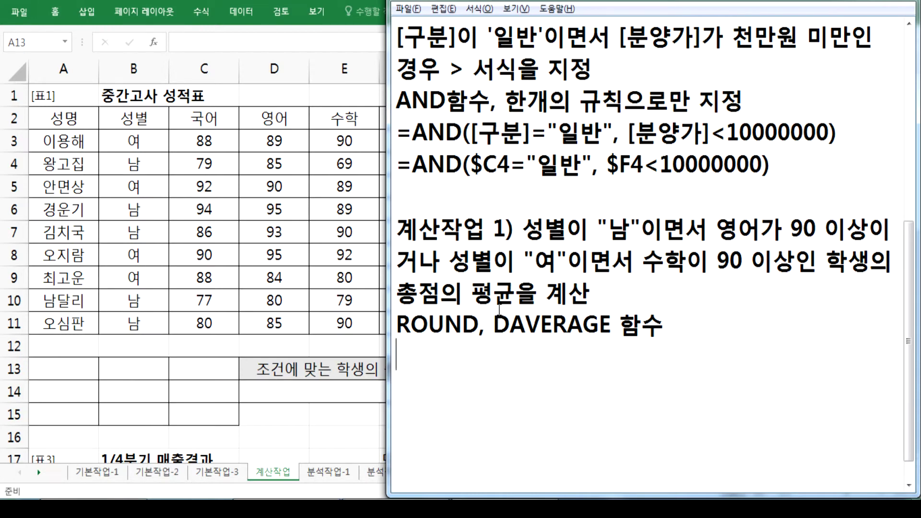
pyautogui.press('Return')
pyautogui.write('소수')
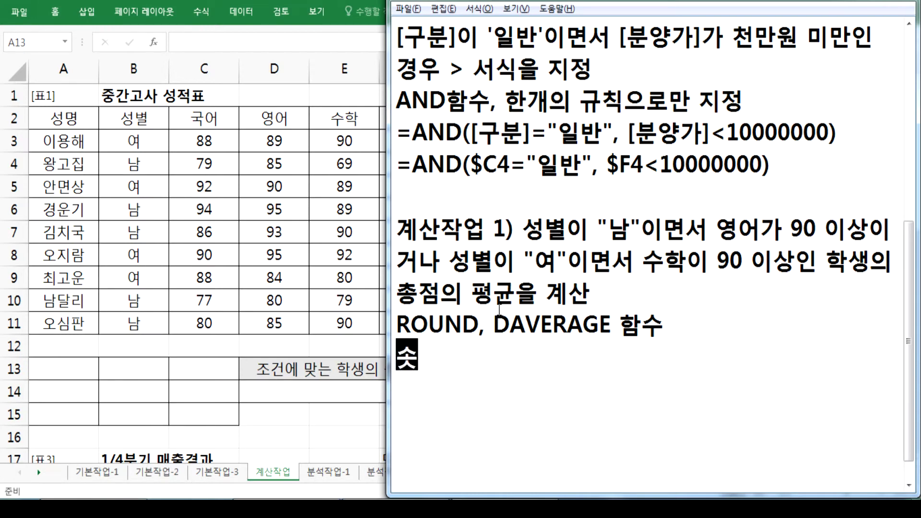
pyautogui.write(' 이하 둘째')
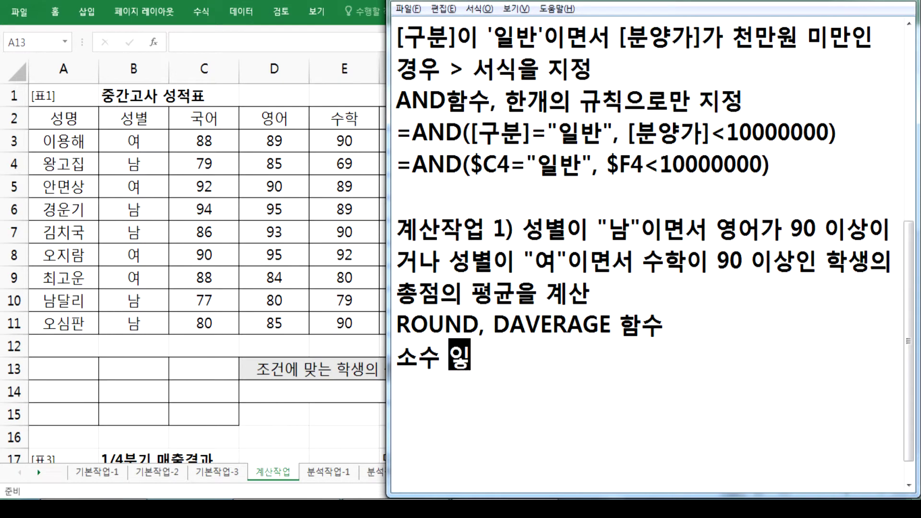
pyautogui.write(' 자리')
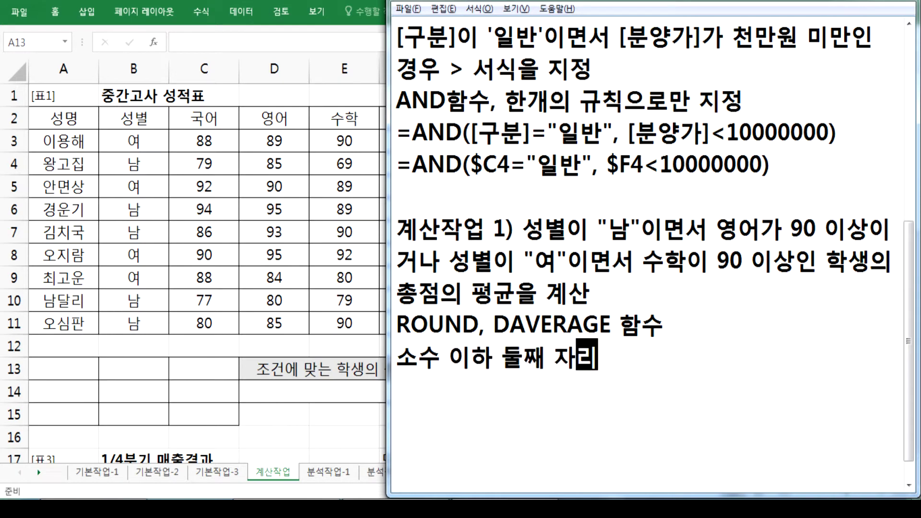
pyautogui.write('에서 반오ㄹ림')
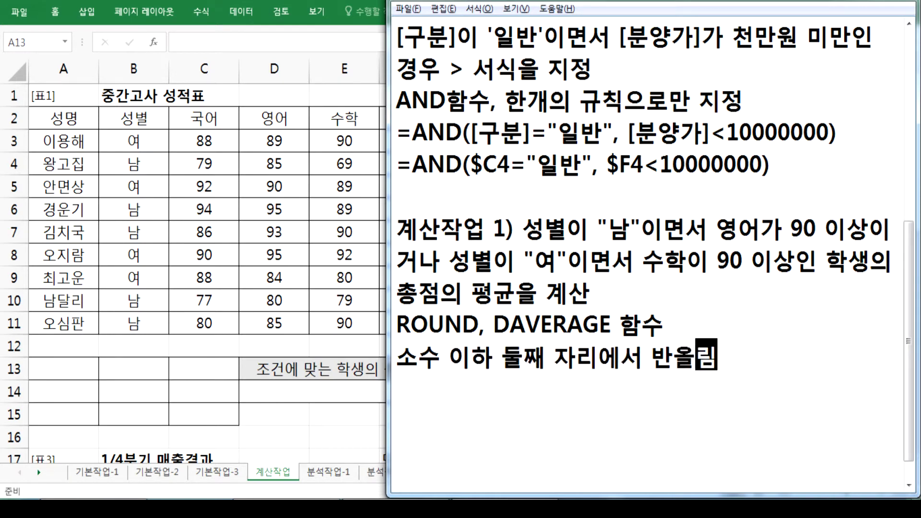
pyautogui.write('하여 첫째 ')
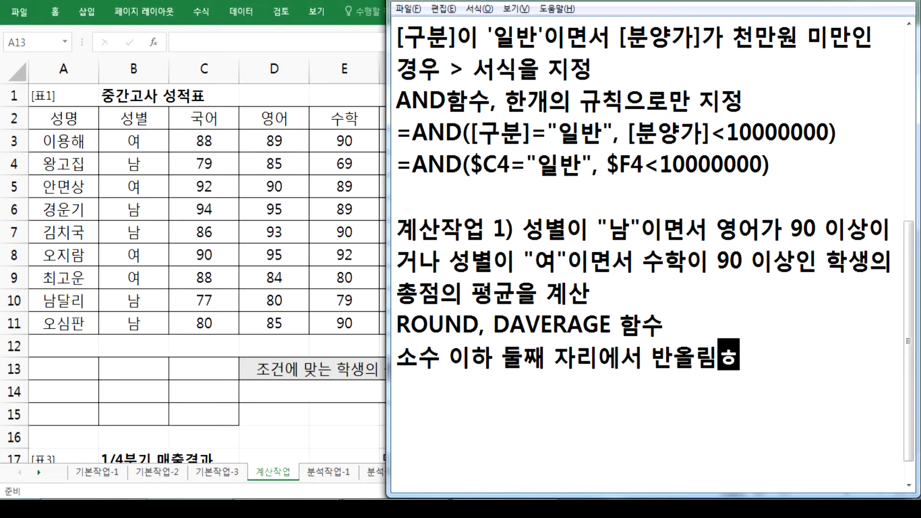
pyautogui.write('자리까지')
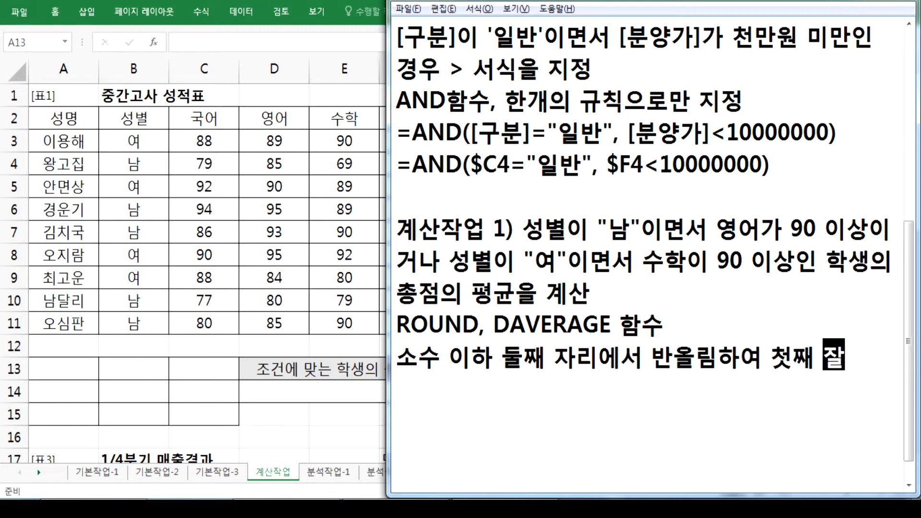
pyautogui.write(' 표시(ㅇ')
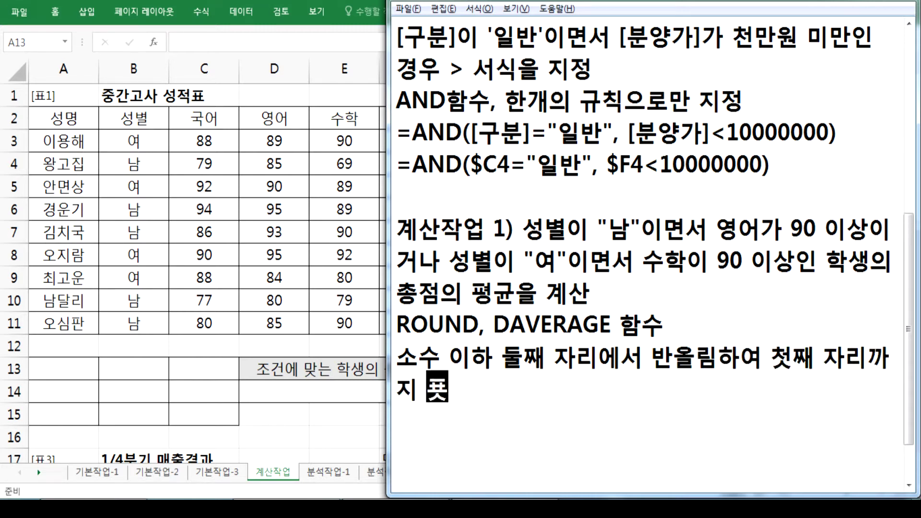
# Step: Append the example (예, 272.75 > 272.8) to the rounding rule in the notes
pyautogui.write('ㅖ, ')
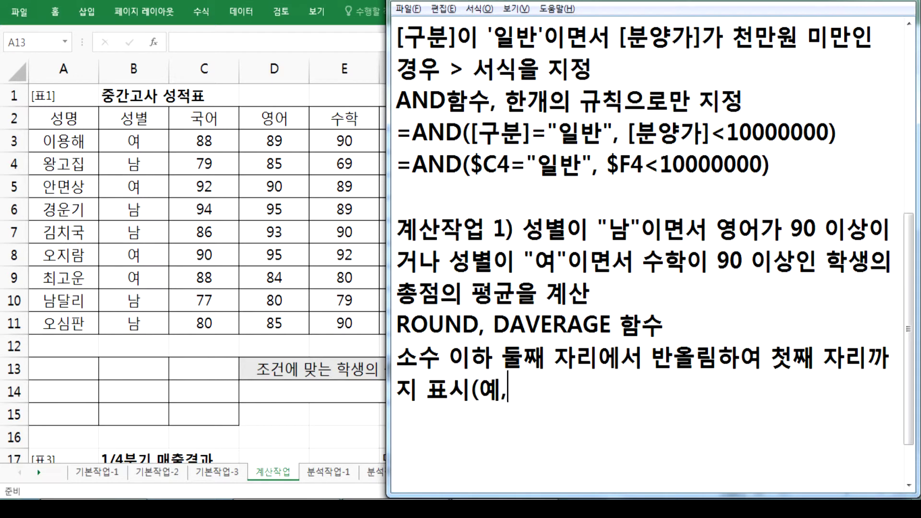
pyautogui.write('272.75 ')
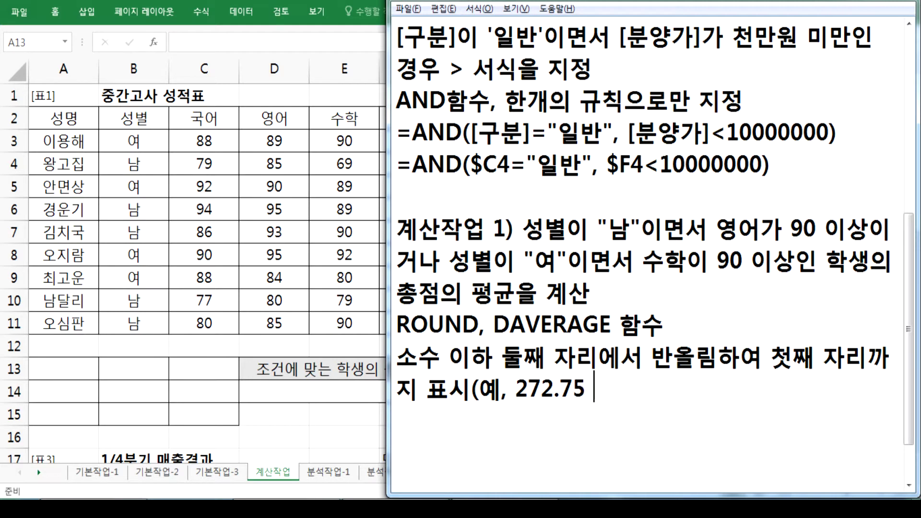
pyautogui.write('> 272.')
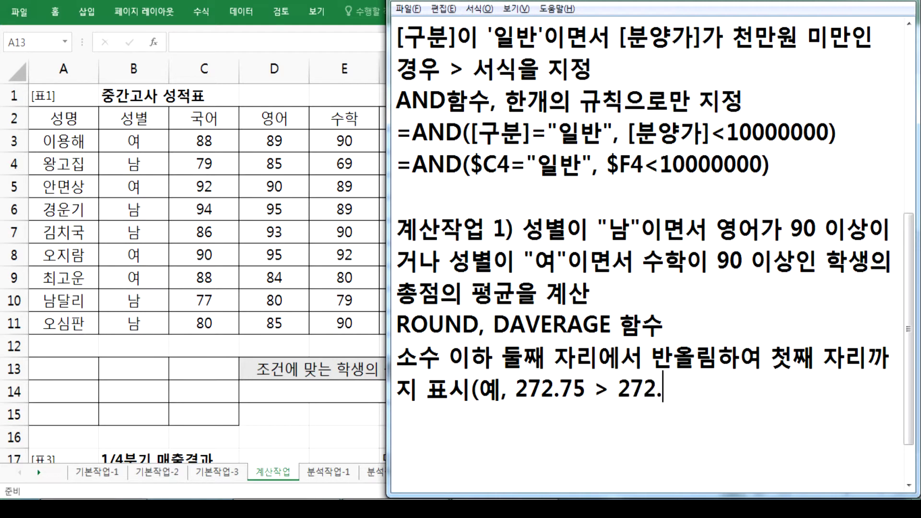
pyautogui.write('8')
pyautogui.moveTo(570, 390); pyautogui.dragTo(560, 390)
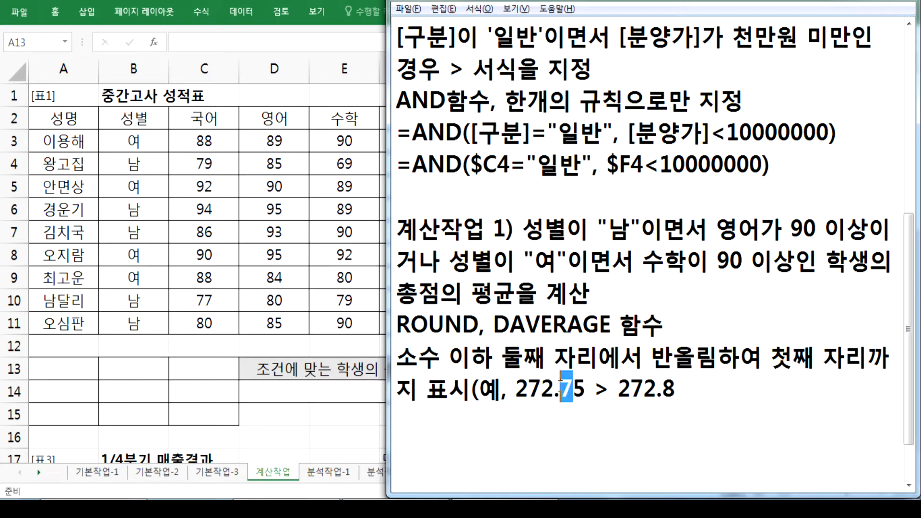
pyautogui.click(696, 390)
pyautogui.write(')')
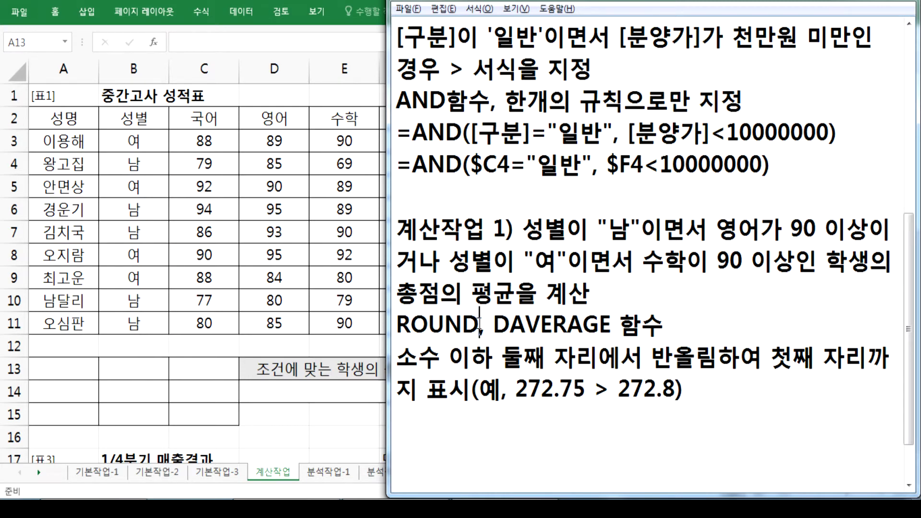
# Step: Enter the condition header 성별 in A13 and the value 남 in A14 of the 계산작업 sheet
pyautogui.click(82, 366)
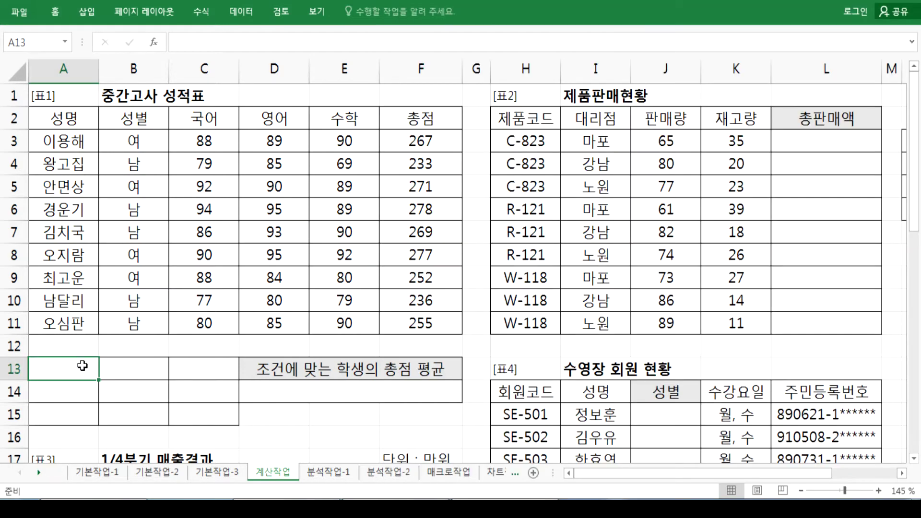
pyautogui.scroll(-1, 188, 262)
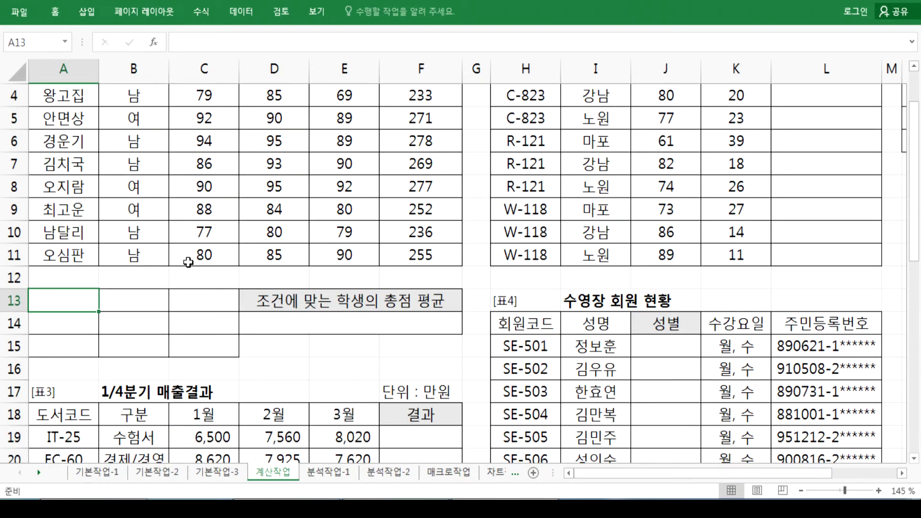
pyautogui.write('성ㅂㅕㄹ')
pyautogui.press('Return')
pyautogui.write('남')
pyautogui.press('Tab')
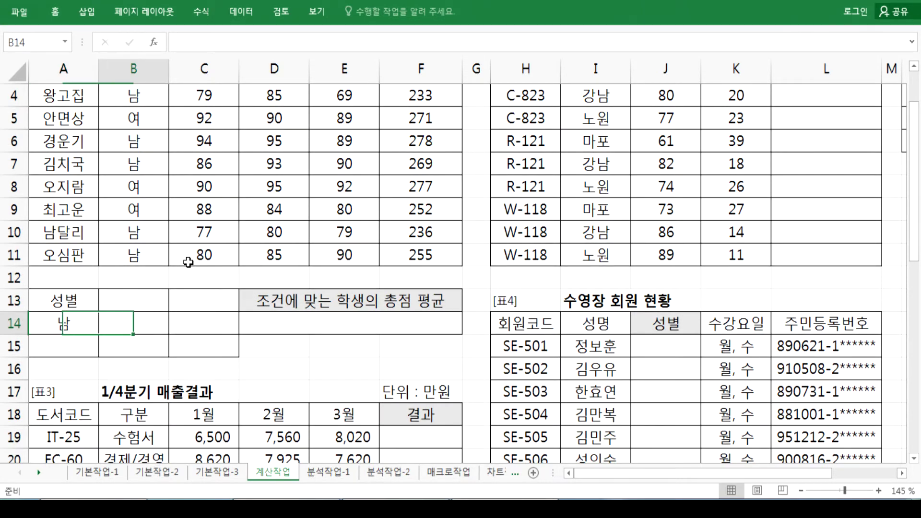
# Step: Check the English-score condition in the notes, and enter the header 영어 in B13 and the criterion >=90 in B14
pyautogui.scroll(1, 188, 262)
pyautogui.hotkey('alt', 'Tab')
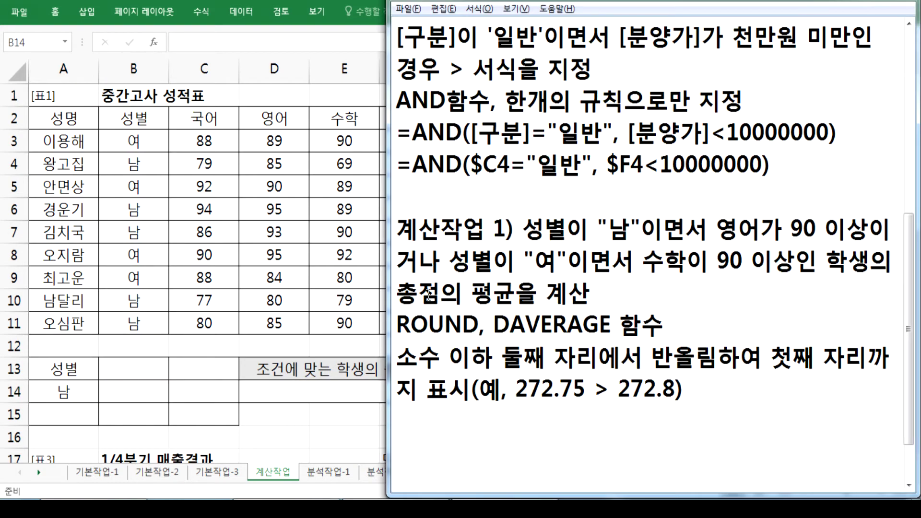
pyautogui.hotkey('alt', 'Tab')
pyautogui.press('BackSpace')
pyautogui.write('영')
pyautogui.press('Escape')
pyautogui.click(124, 369)
pyautogui.write('영어')
pyautogui.press('Return')
pyautogui.write('>=90')
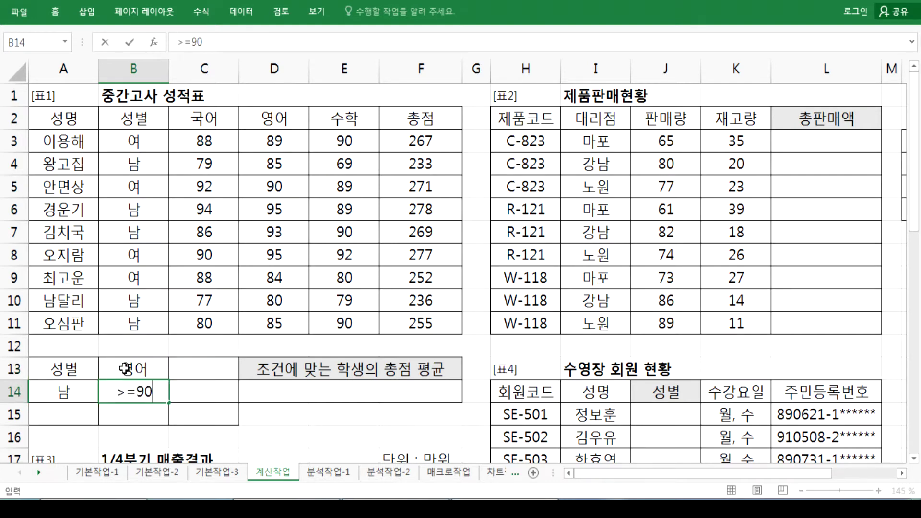
pyautogui.press('Return')
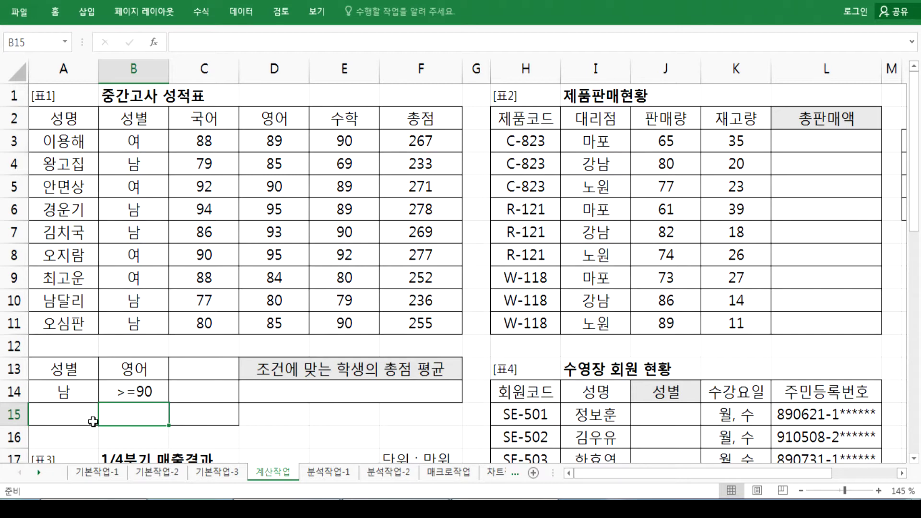
# Step: Enter 여 as the second gender condition in A15
pyautogui.write('여')
pyautogui.press('Escape')
pyautogui.press('Left')
pyautogui.write('여')
pyautogui.press('Tab')
pyautogui.press('Right')
pyautogui.press('Up')
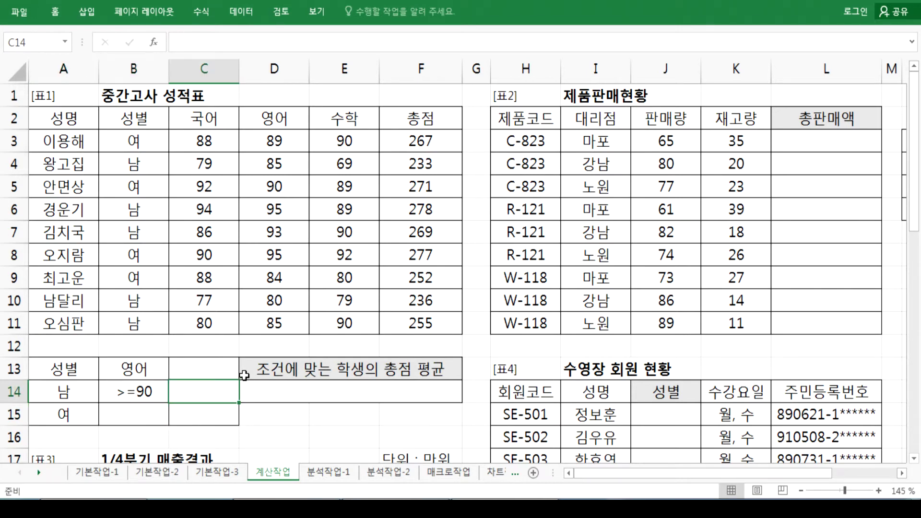
# Step: Check the math-score condition in the notes, and enter the header 수학 in C13 and the criterion >=90 in C15
pyautogui.hotkey('alt', 'Tab')
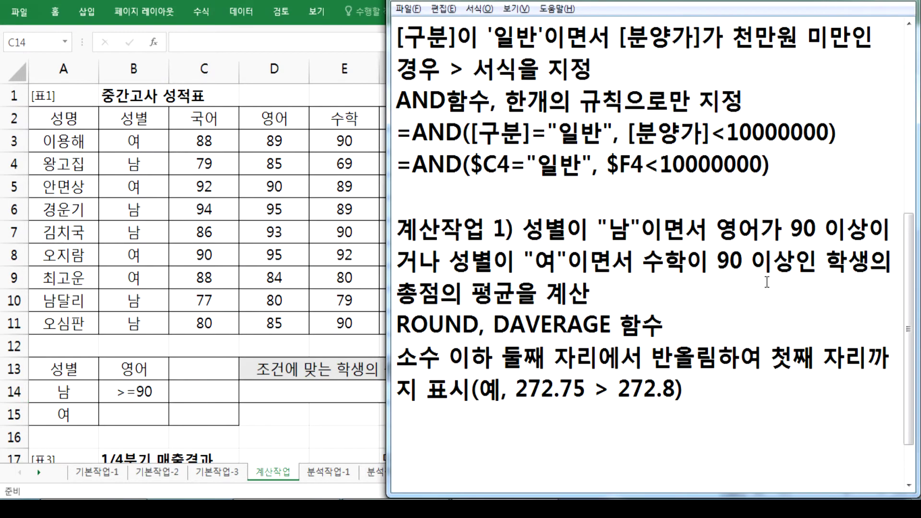
pyautogui.hotkey('alt', 'Tab')
pyautogui.press('Up')
pyautogui.write('수학')
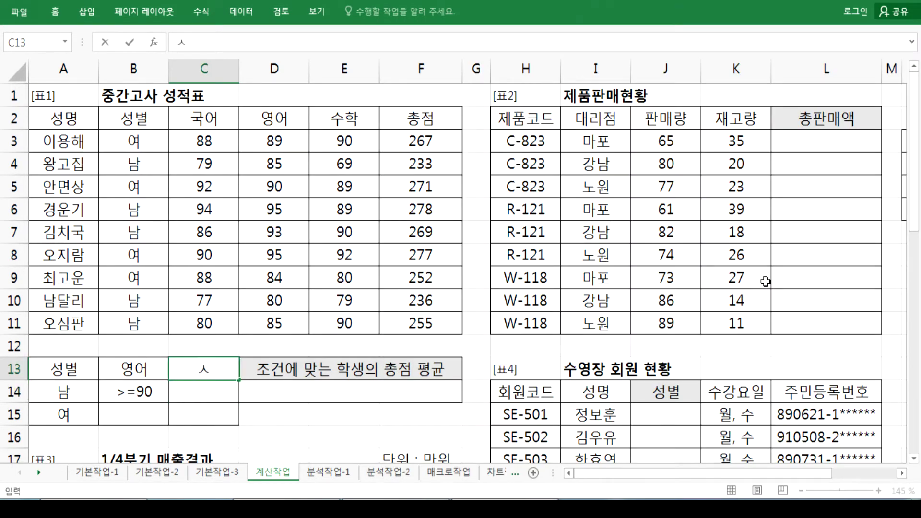
pyautogui.press('Return')
pyautogui.press('Return')
pyautogui.write('>')
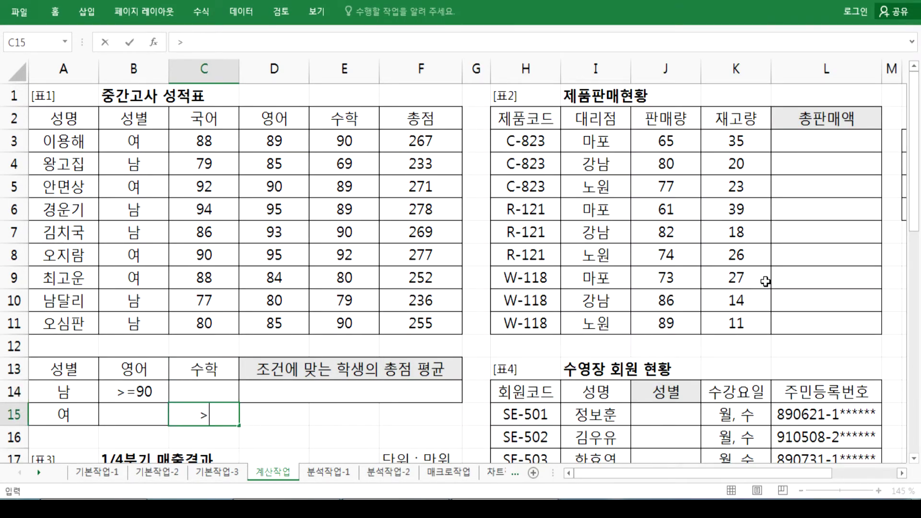
pyautogui.write('=90')
pyautogui.press('Return')
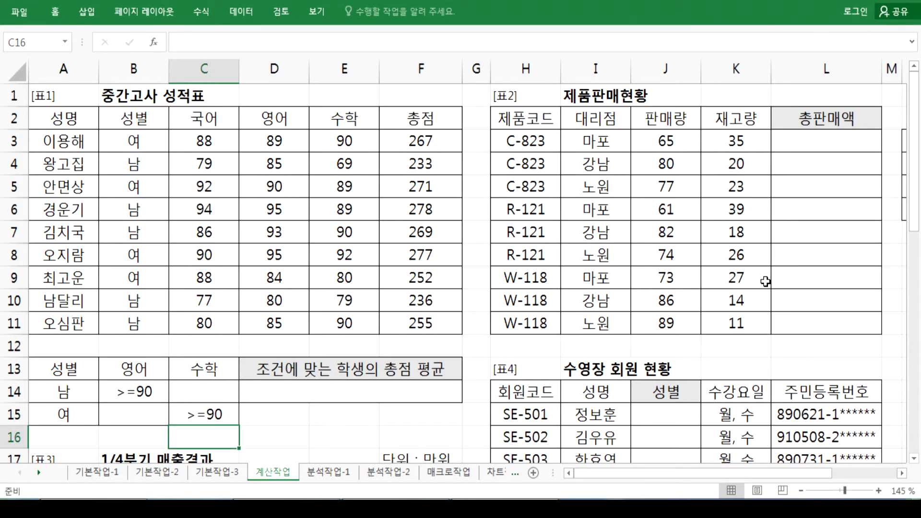
# Step: Review the condition range A13:C15, comparing the 남 row with the 여 row to see how the AND and OR conditions are arranged
pyautogui.scroll(-1, 338, 296)
pyautogui.moveTo(88, 299); pyautogui.dragTo(209, 342)
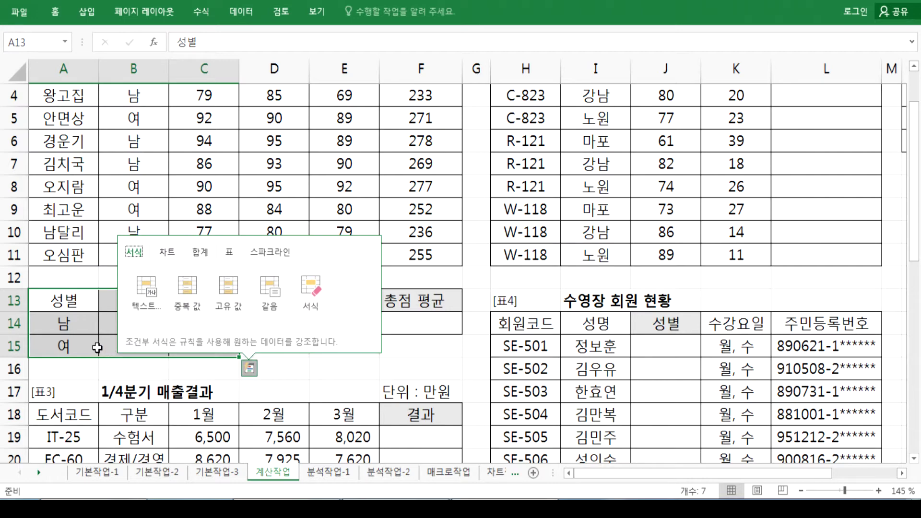
pyautogui.press('Escape')
pyautogui.scroll(-2, 94, 347)
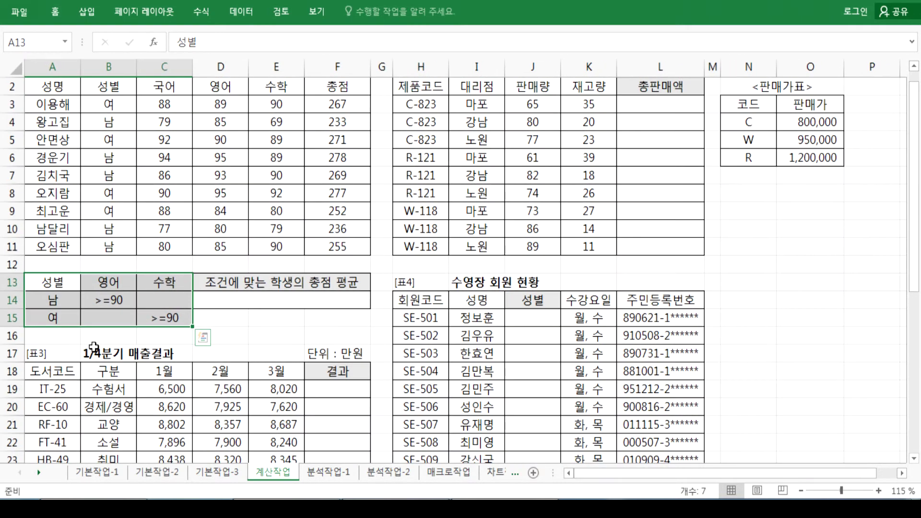
pyautogui.hotkey('ctrl', 'q')
pyautogui.moveTo(52, 298); pyautogui.dragTo(100, 299)
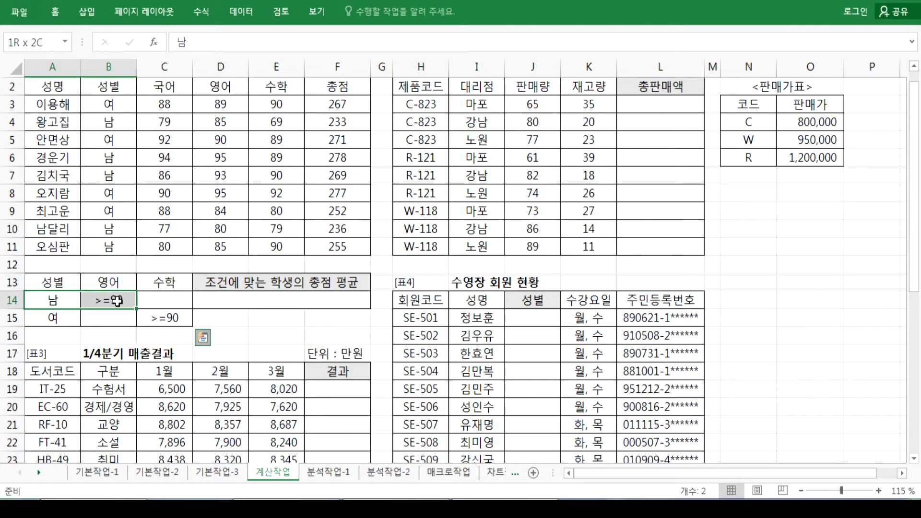
pyautogui.moveTo(53, 318); pyautogui.dragTo(181, 318)
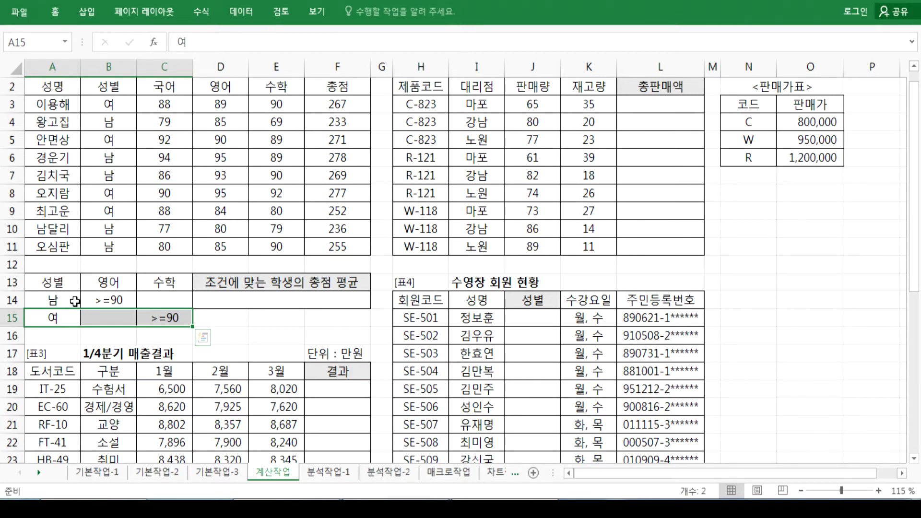
pyautogui.moveTo(58, 300); pyautogui.dragTo(153, 299)
pyautogui.moveTo(51, 319); pyautogui.dragTo(179, 318)
# Step: Start a DAVERAGE formula in merged cell D14 with the whole score table A2:F11 as the database
pyautogui.click(226, 301)
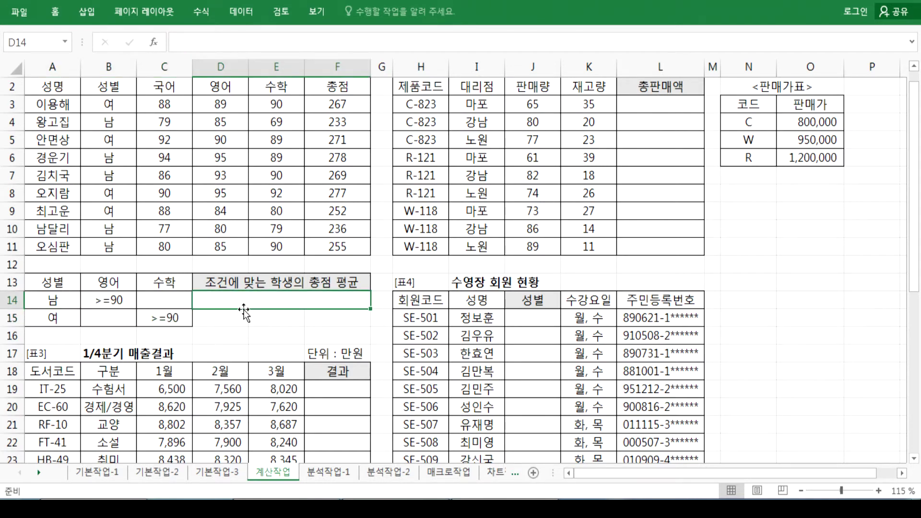
pyautogui.write('=')
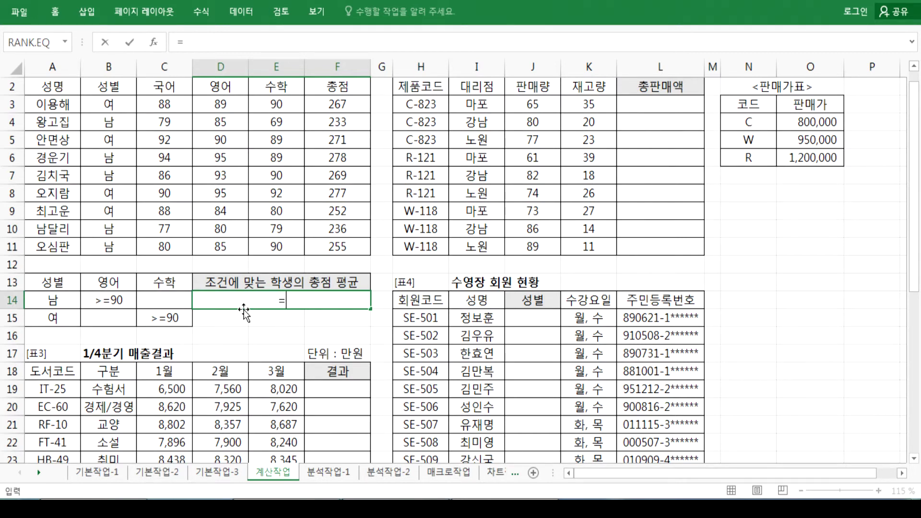
pyautogui.write('ㅇㅁㅍㄷㄱ')
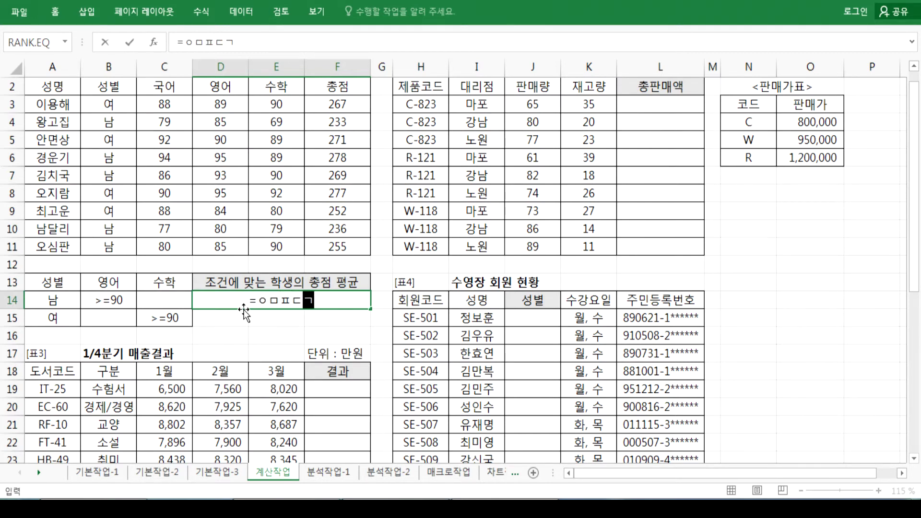
pyautogui.press('Escape')
pyautogui.write('=DAVERAGE(')
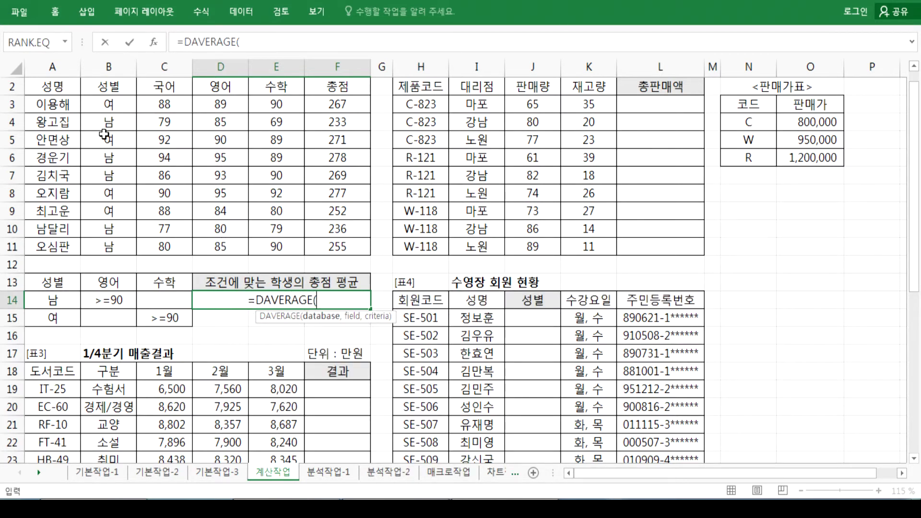
pyautogui.moveTo(52, 86); pyautogui.dragTo(344, 246)
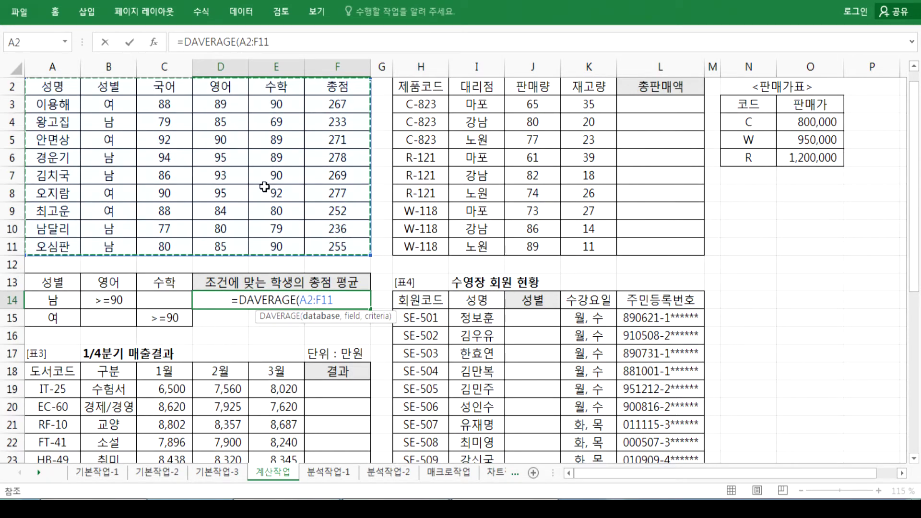
pyautogui.write(',')
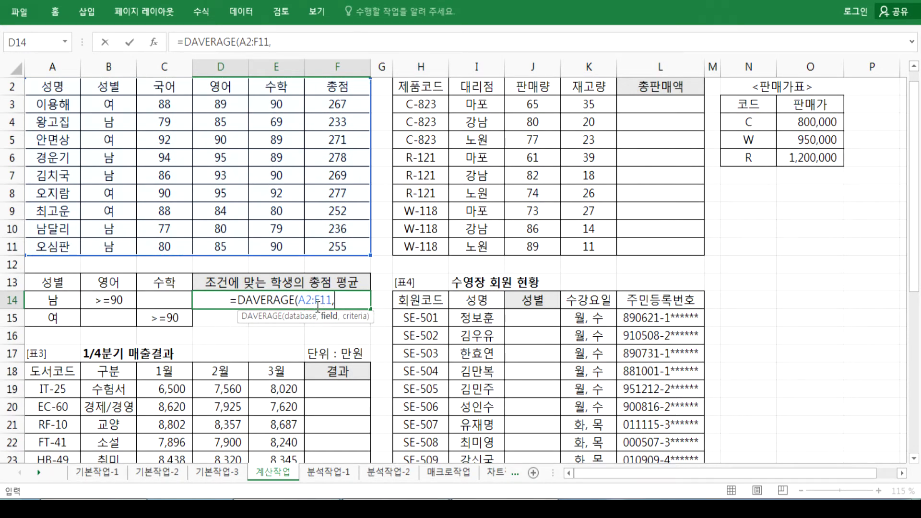
# Step: Try the header cell F2 and the column number 6 as the DAVERAGE field argument, and clear both
pyautogui.click(347, 86)
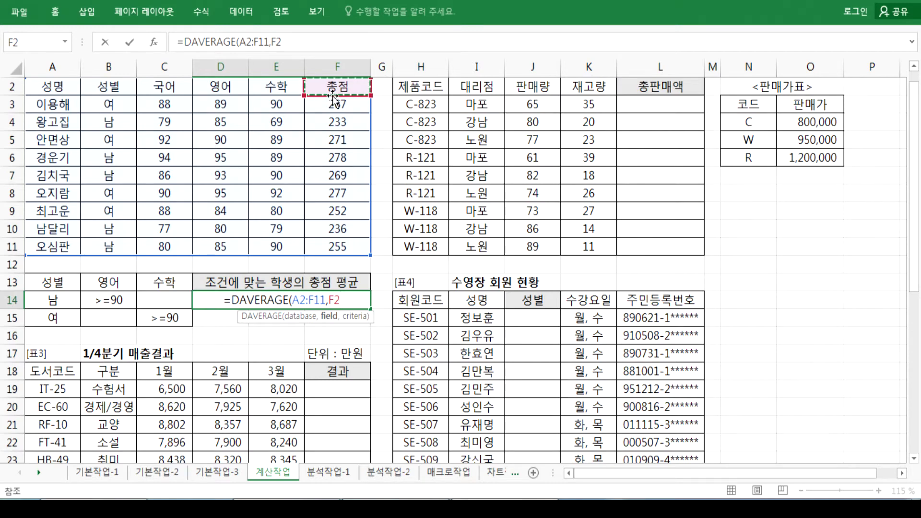
pyautogui.press('BackSpace')
pyautogui.press('BackSpace')
pyautogui.write('6')
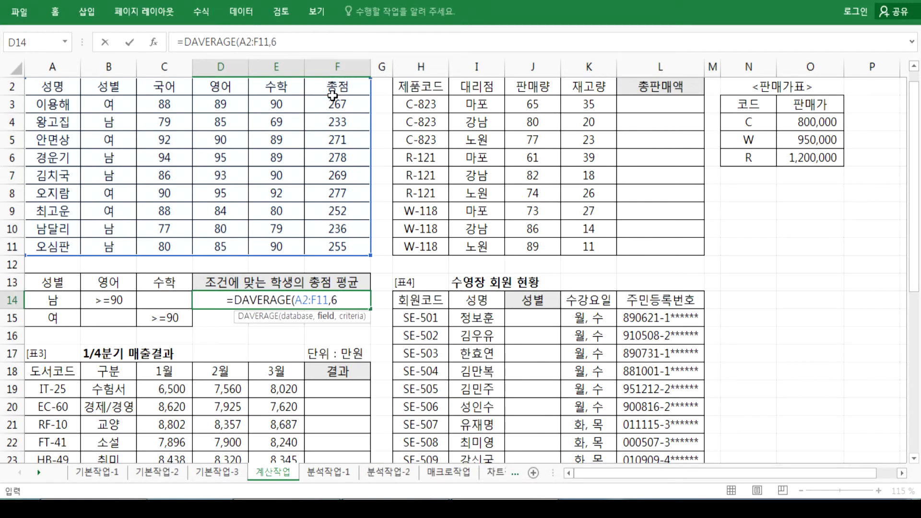
pyautogui.press('BackSpace')
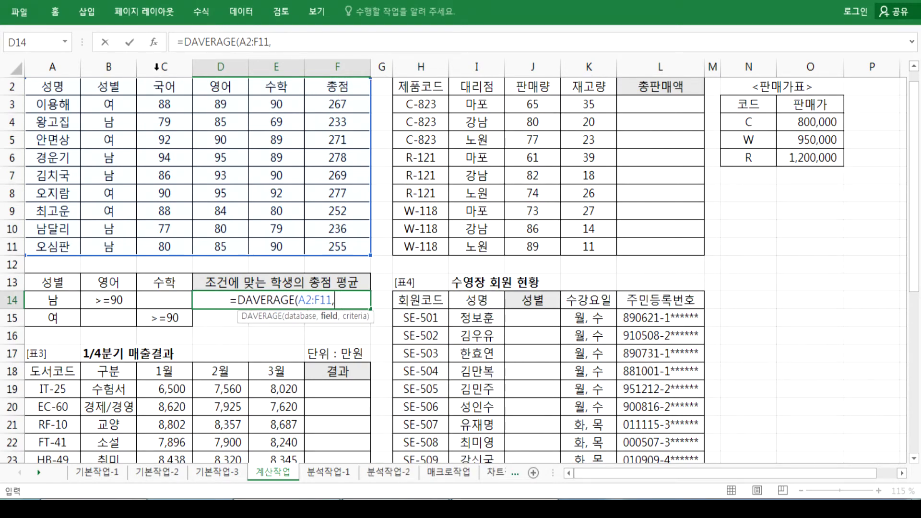
# Step: Complete the DAVERAGE formula with the 총점 header F2 as the field and A13:C15 as the criteria
pyautogui.click(328, 84)
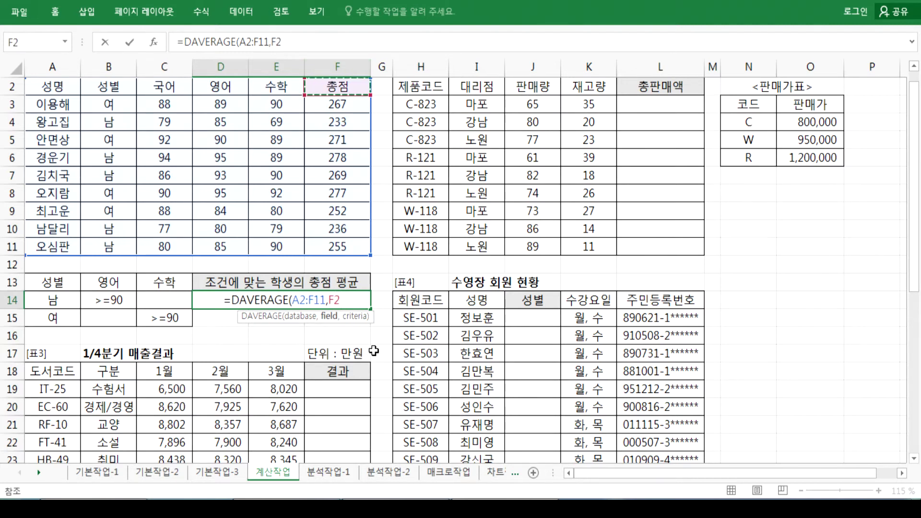
pyautogui.write(',')
pyautogui.moveTo(53, 300); pyautogui.dragTo(177, 319)
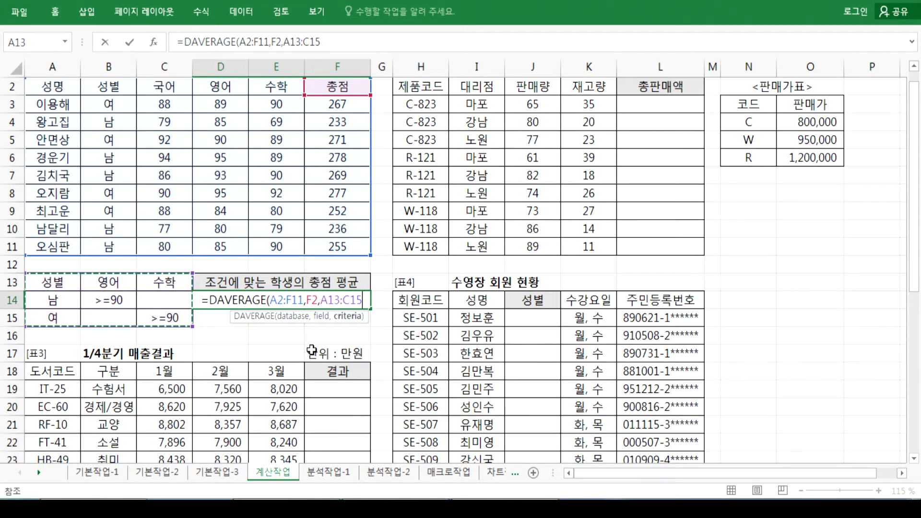
pyautogui.press('Return')
# Step: Wrap the DAVERAGE formula in D14 in a ROUND function with 1 decimal digit
pyautogui.click(353, 304)
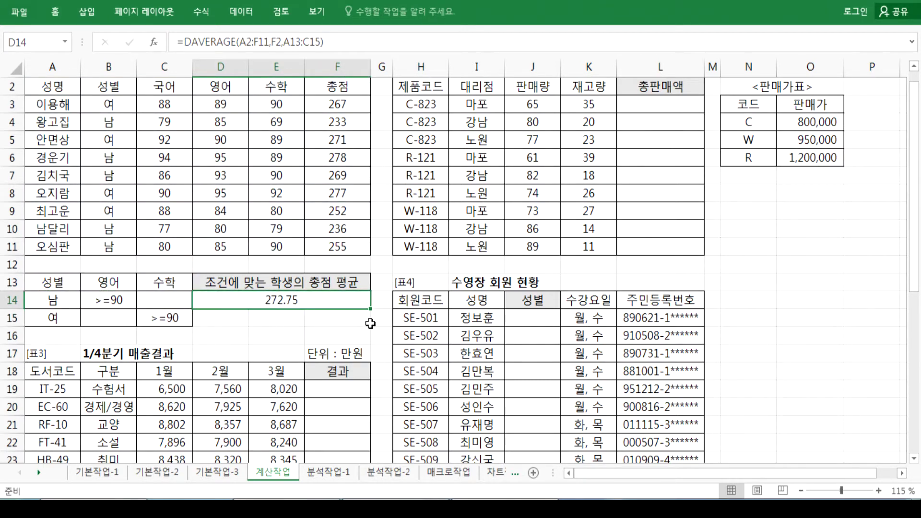
pyautogui.press('F2')
pyautogui.click(206, 301)
pyautogui.write('ROUND')
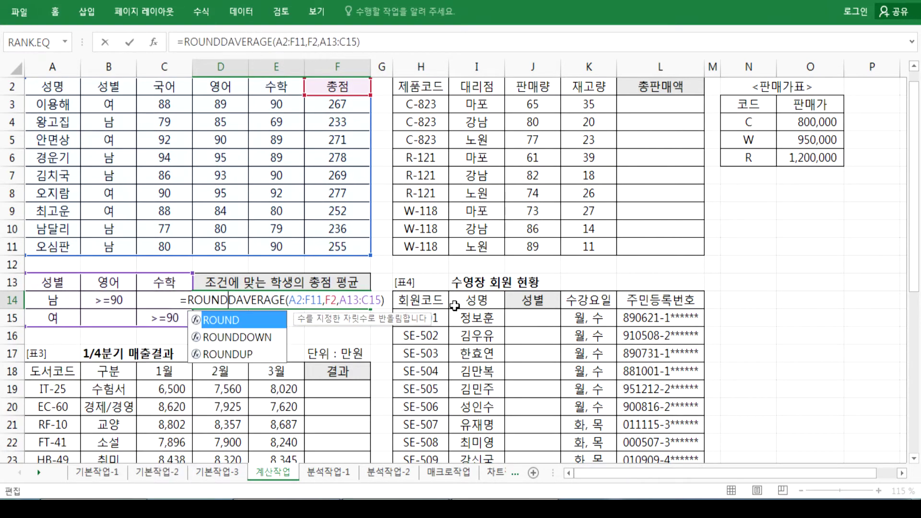
pyautogui.write('(')
pyautogui.press('End')
pyautogui.write(',1')
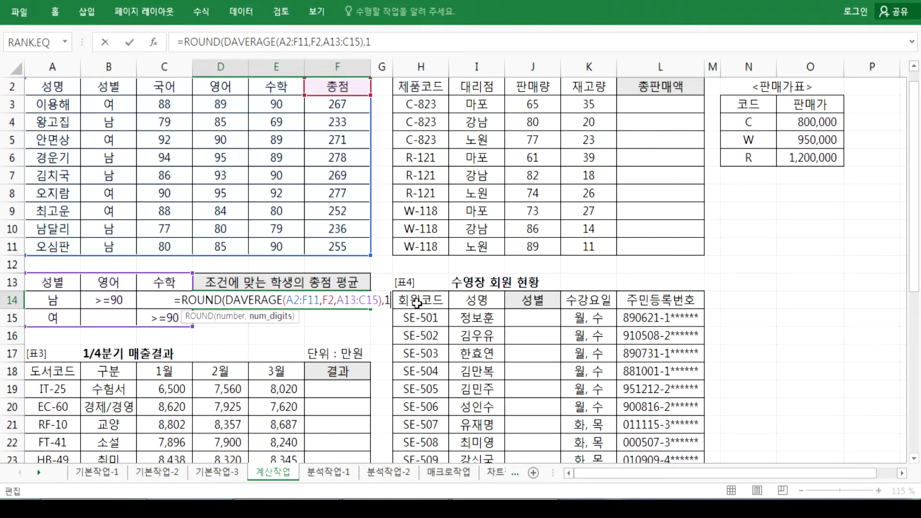
pyautogui.press('Return')
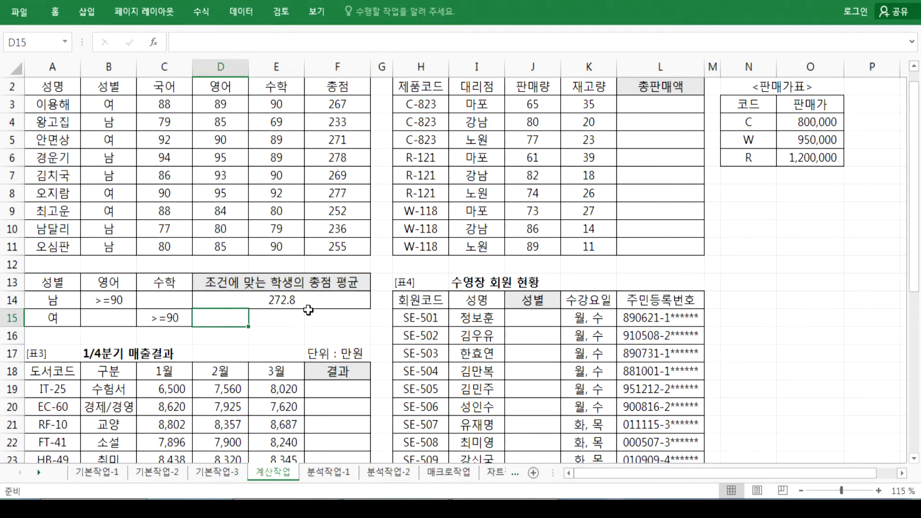
# Step: Copy the complete ROUND formula text from D14, paste it at the end of the Notepad notes, and widen the notes window
pyautogui.click(277, 297)
pyautogui.doubleClick(347, 295)
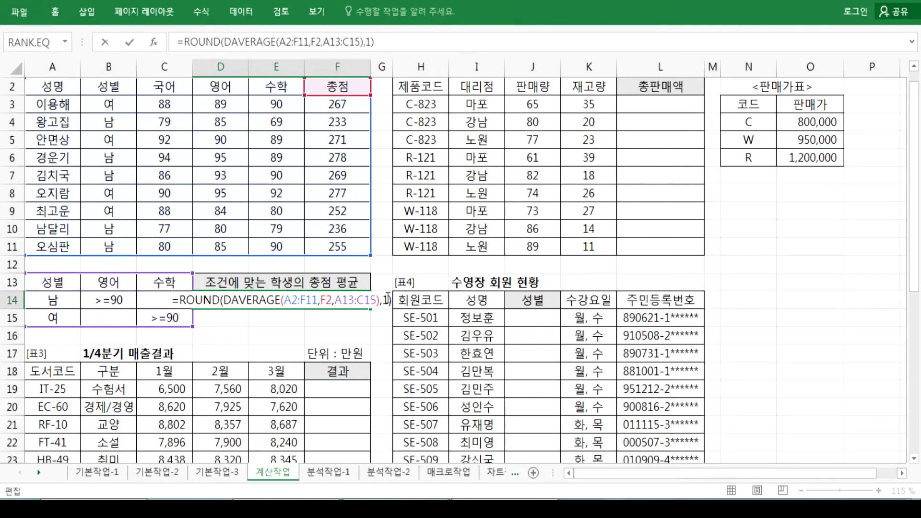
pyautogui.moveTo(391, 303); pyautogui.dragTo(172, 304)
pyautogui.hotkey('ctrl', 'c')
pyautogui.hotkey('alt', 'Tab')
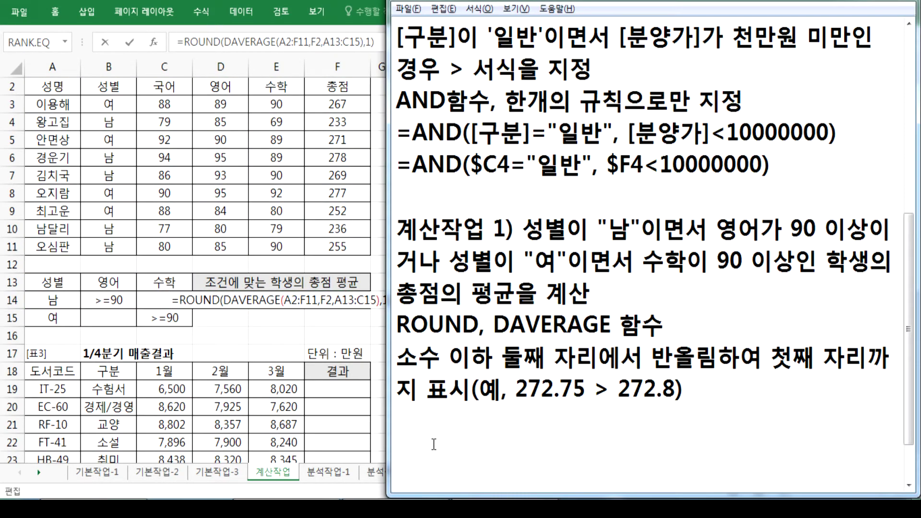
pyautogui.hotkey('ctrl', 'v')
pyautogui.doubleClick(631, 2)
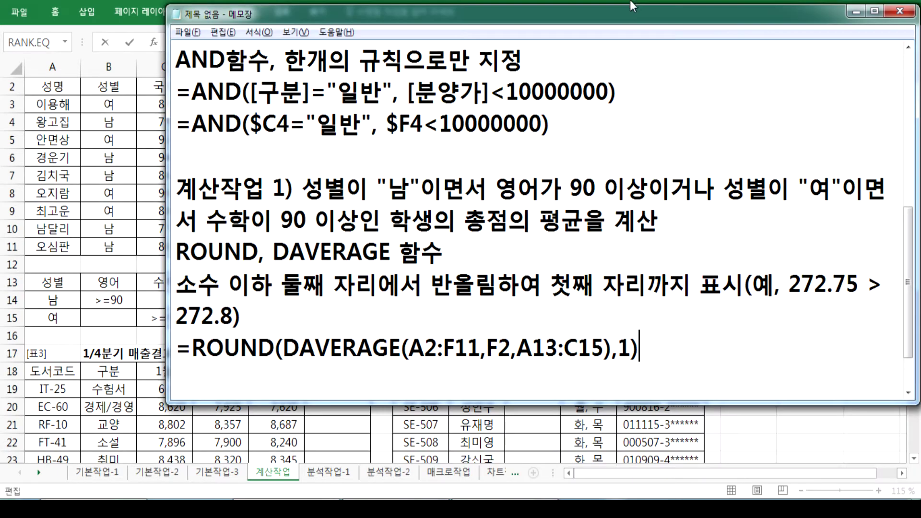
pyautogui.scroll(-1, 430, 321)
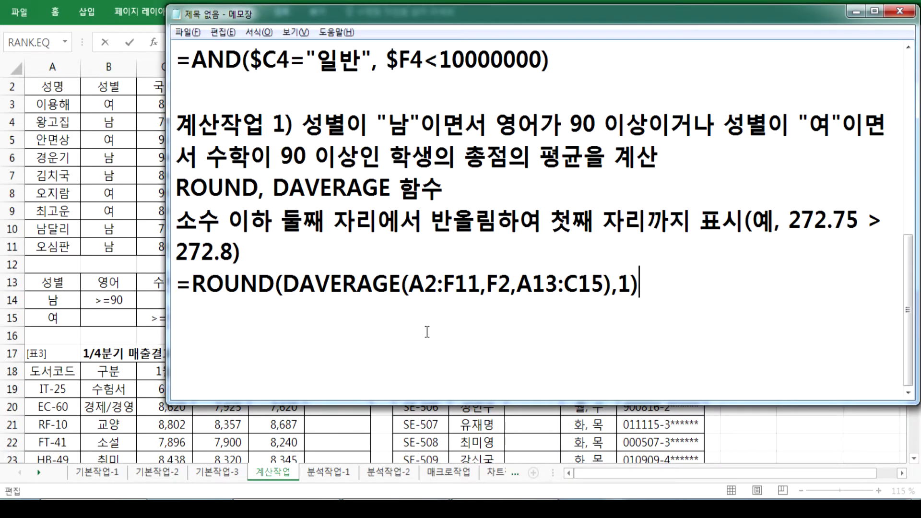
# Step: Add a space after each argument comma so the formula in the notes reads =ROUND(DAVERAGE(A2:F11, F2, A13:C15), 1)
pyautogui.click(484, 286)
pyautogui.click(525, 288)
pyautogui.press('Right')
pyautogui.press('Right')
pyautogui.press('Right')
pyautogui.press('Right')
pyautogui.press('Right')
pyautogui.press('Right')
pyautogui.press('Right')
pyautogui.press('Right')
pyautogui.press('Right')
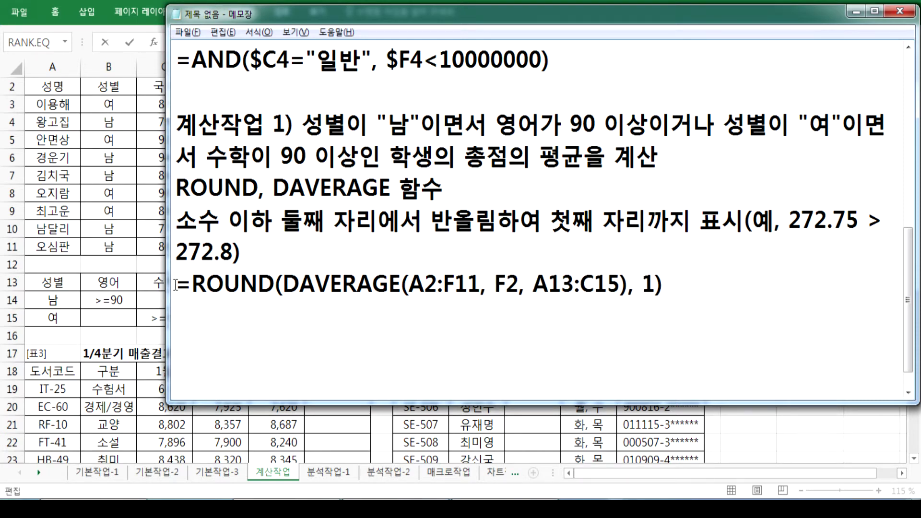
# Step: Duplicate the ROUND formula on the line below in the notes and replace its field argument F2 with 6
pyautogui.moveTo(173, 288); pyautogui.dragTo(175, 312)
pyautogui.hotkey('ctrl', 'c')
pyautogui.click(394, 314)
pyautogui.hotkey('ctrl', 'v')
pyautogui.moveTo(497, 316); pyautogui.dragTo(521, 316)
pyautogui.write('5')
pyautogui.press('BackSpace')
pyautogui.write('6')
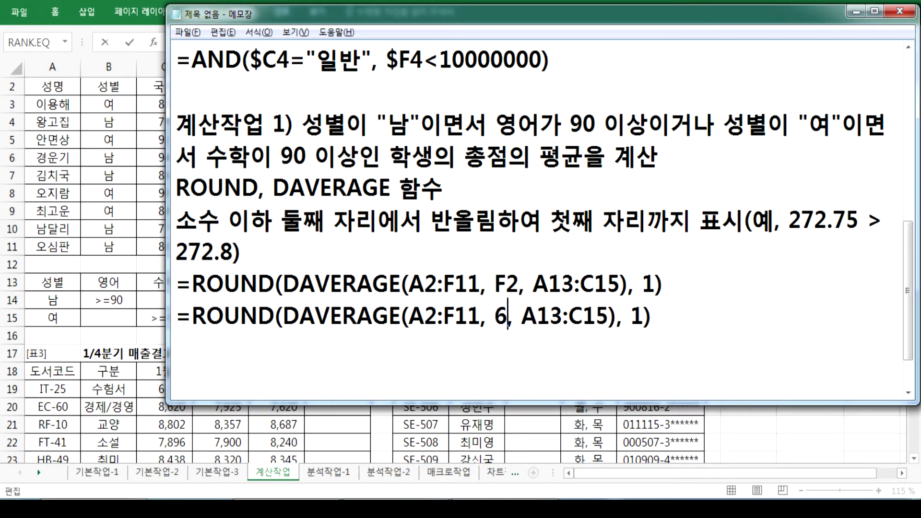
# Step: Paste a third copy of the ROUND formula into the notes and replace its field argument F2 with "총점"
pyautogui.hotkey('alt', 'Tab')
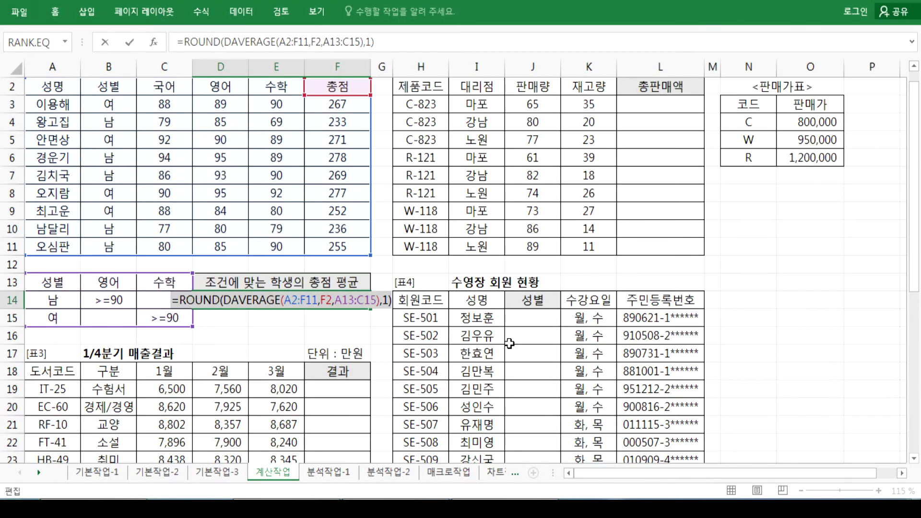
pyautogui.hotkey('alt', 'Tab')
pyautogui.hotkey('ctrl', 'v')
pyautogui.moveTo(494, 347); pyautogui.dragTo(519, 348)
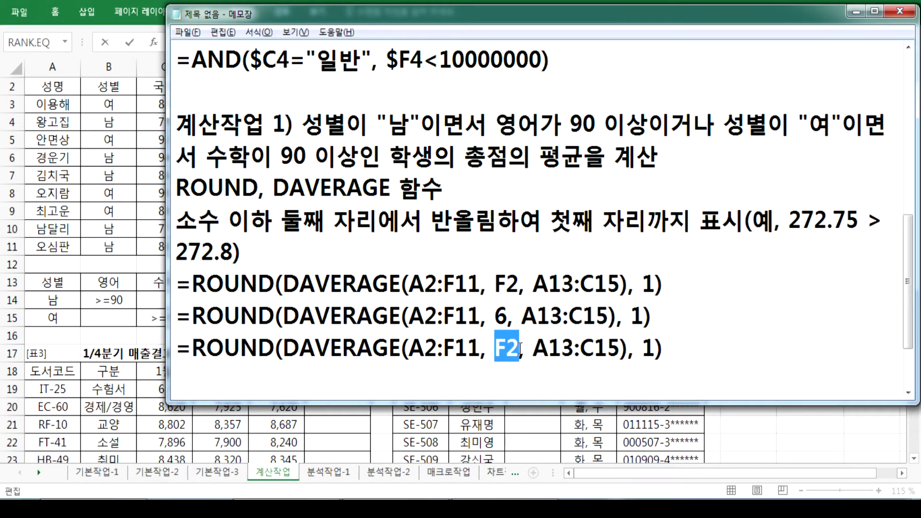
pyautogui.write('""')
pyautogui.press('End')
pyautogui.press('Left')
pyautogui.press('Left')
pyautogui.hotkey('ctrl', 'Left')
pyautogui.hotkey('ctrl', 'Left')
pyautogui.press('Right')
pyautogui.write('총ㅈㅓㅁ')
# Step: Switch to Excel, cancel the open edit of D14, check the 총점 header in F2, and return to the notes
pyautogui.hotkey('alt', 'Tab')
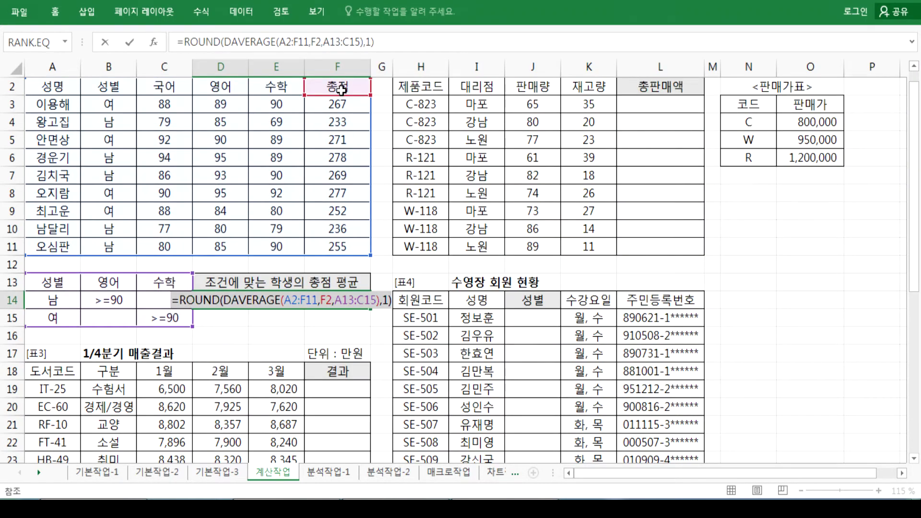
pyautogui.write('=')
pyautogui.click(341, 89)
pyautogui.press('Escape')
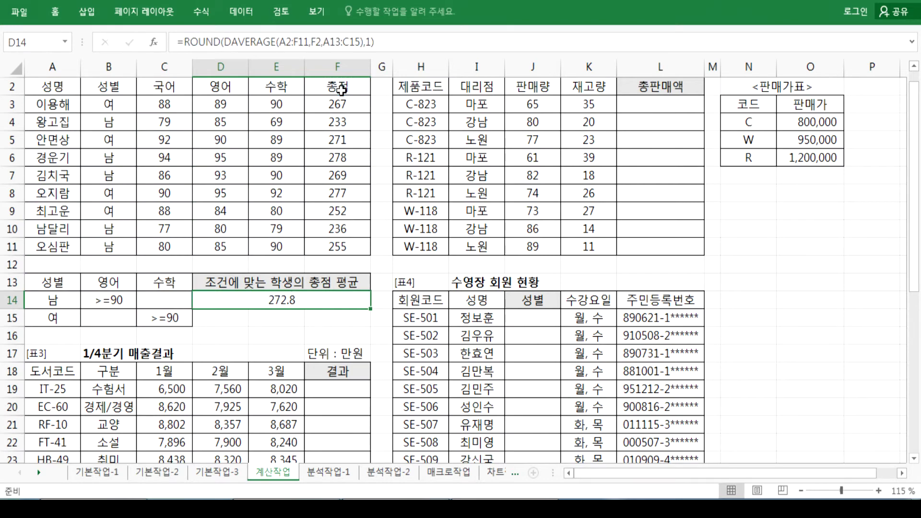
pyautogui.click(341, 90)
pyautogui.hotkey('alt', 'Tab')
pyautogui.click(552, 362)
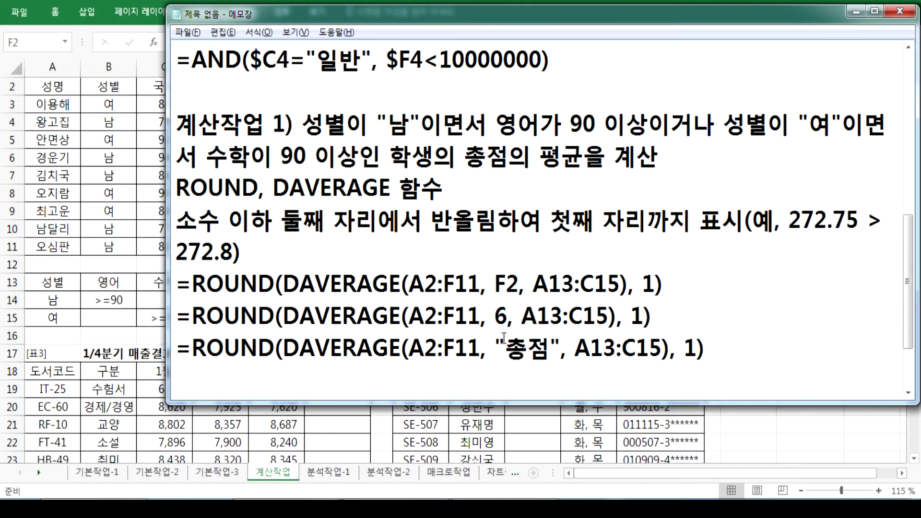
# Step: Compare the field arguments "총점", 6 and F2 in the three ROUND formulas, checking them against the Excel table before returning to the notes
pyautogui.moveTo(506, 349); pyautogui.dragTo(549, 349)
pyautogui.moveTo(496, 317); pyautogui.dragTo(664, 319)
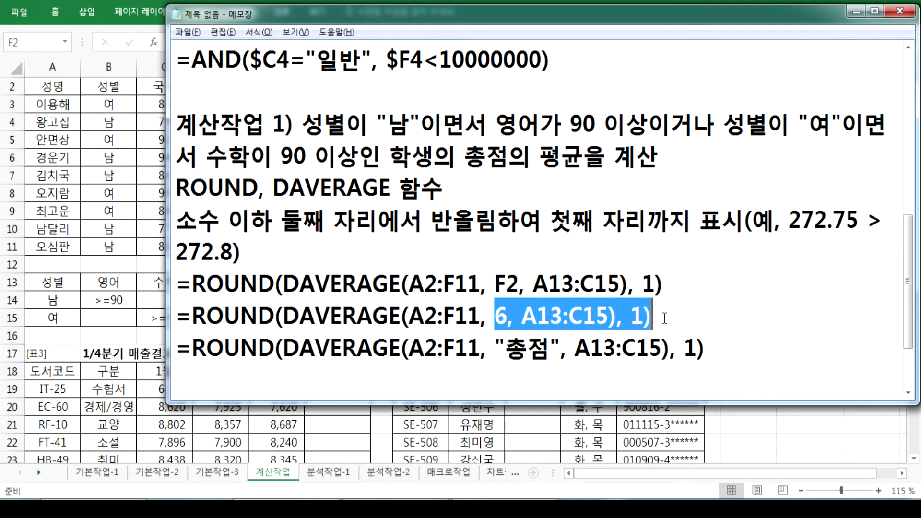
pyautogui.click(494, 284)
pyautogui.hotkey('alt', 'Tab')
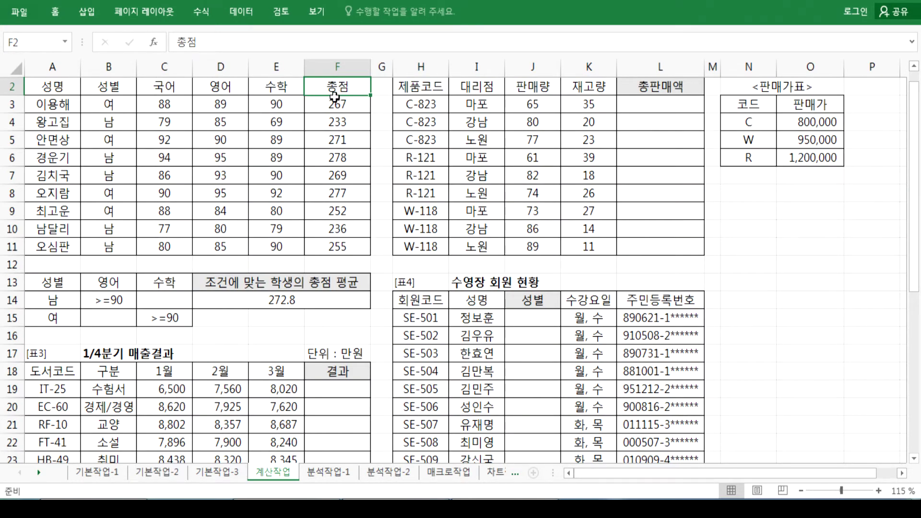
pyautogui.hotkey('alt', 'Tab')
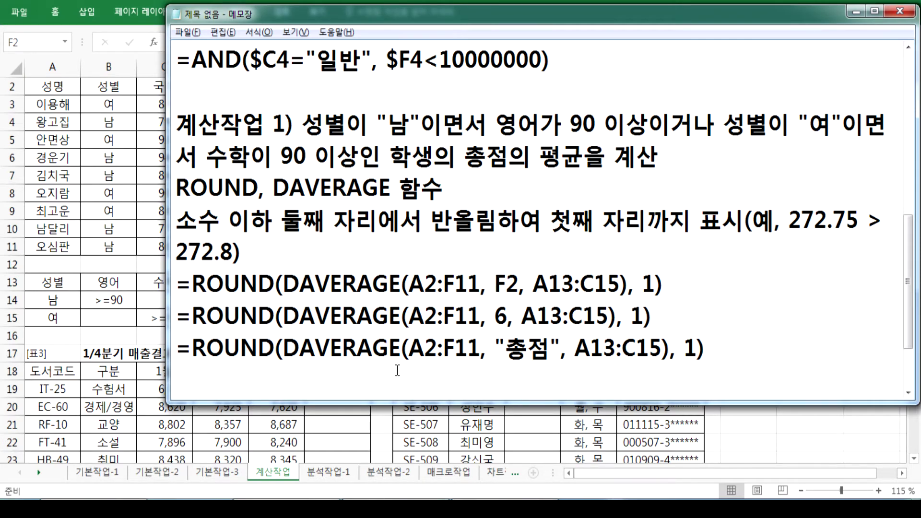
# Step: Add the heading "계산작업 2)" beneath the three ROUND formulas in the notes, separated by a blank line
pyautogui.click(613, 387)
pyautogui.press('Return')
pyautogui.write('계산작업 2)')
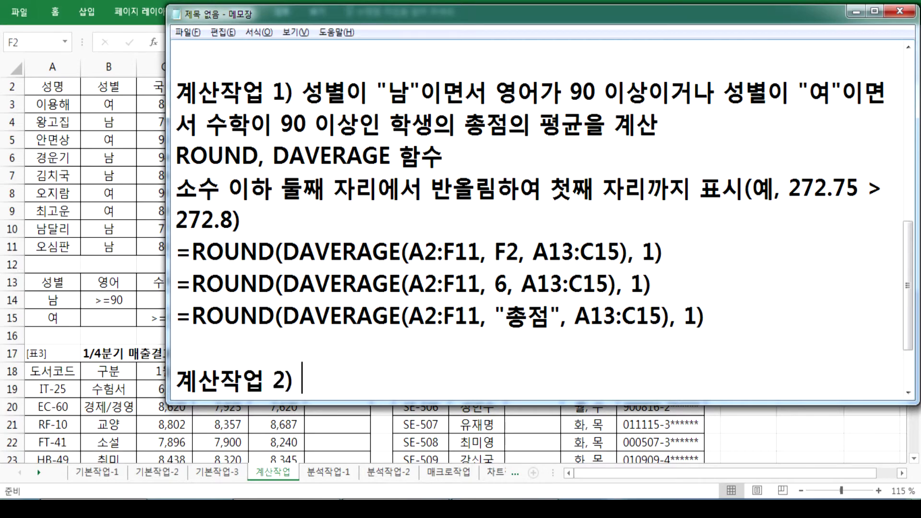
pyautogui.scroll(-1, 609, 391)
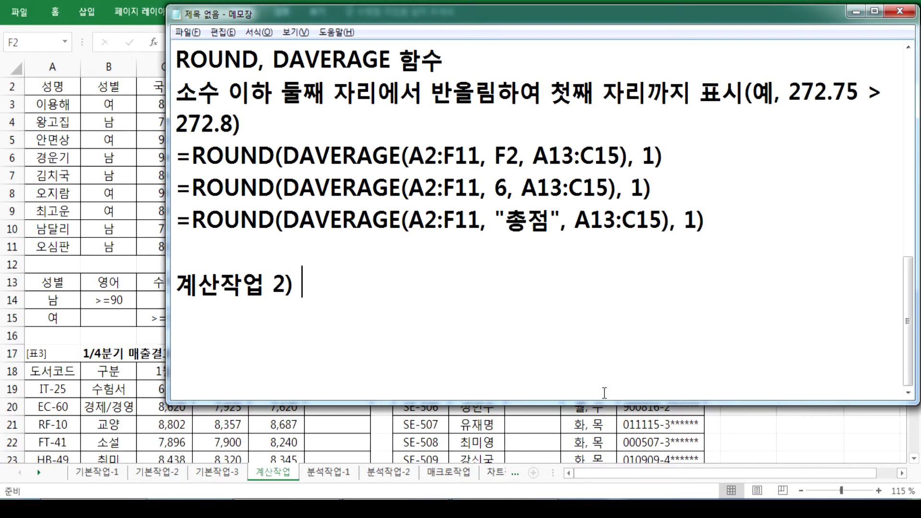
# Step: Switch to Excel, select L3 under 총판매액, and examine the product sales table and 판매가표 together at 130% zoom
pyautogui.hotkey('alt', 'Tab')
pyautogui.click(232, 304)
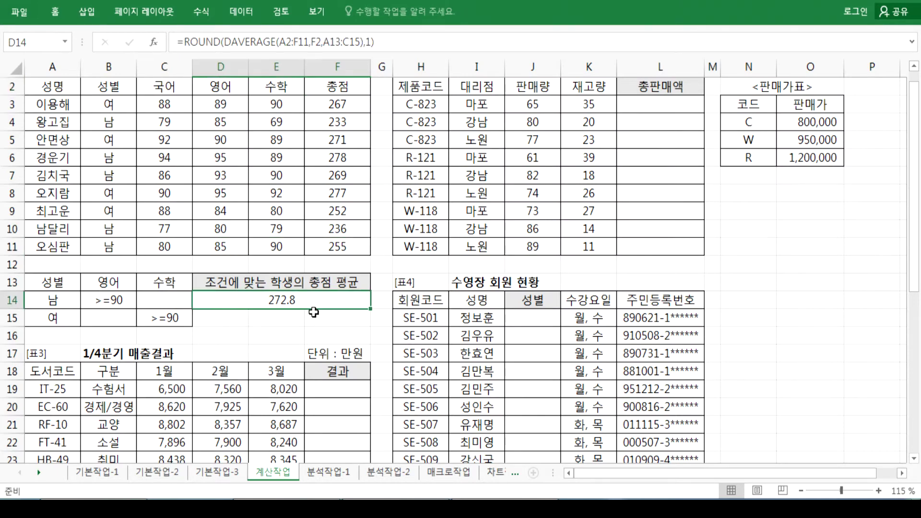
pyautogui.click(651, 105)
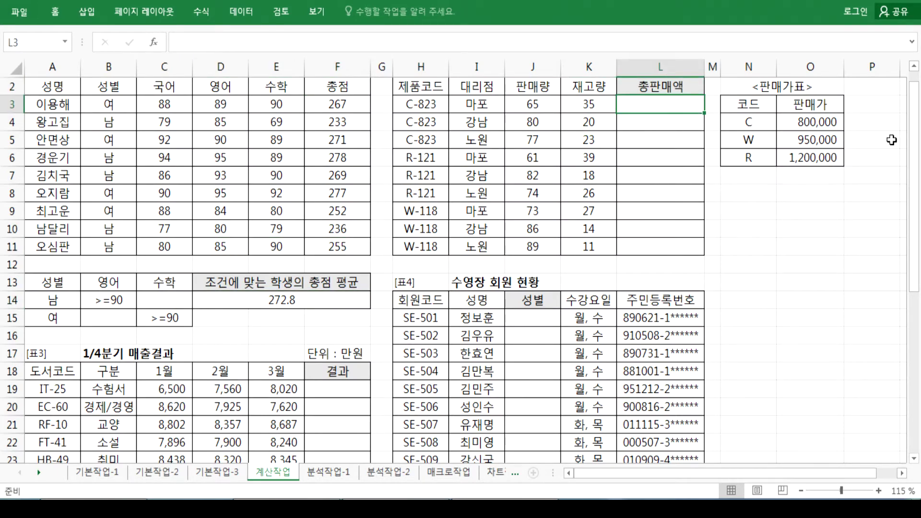
pyautogui.press('Right')
pyautogui.press('Right')
pyautogui.press('Right')
pyautogui.press('Right')
pyautogui.press('Right')
pyautogui.press('Right')
pyautogui.press('Right')
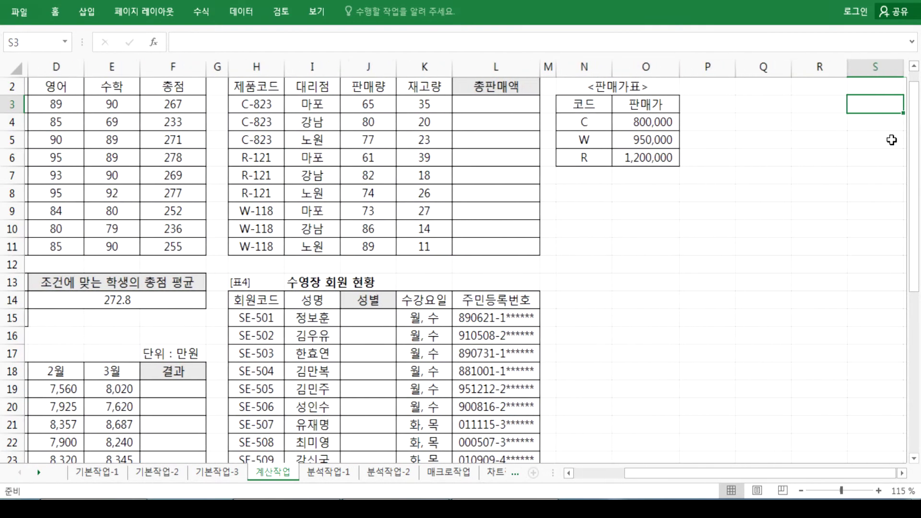
pyautogui.press('Left')
pyautogui.press('Left')
pyautogui.press('Left')
pyautogui.press('Left')
pyautogui.press('Left')
pyautogui.press('Left')
pyautogui.press('Left')
pyautogui.scroll(1, 893, 152)
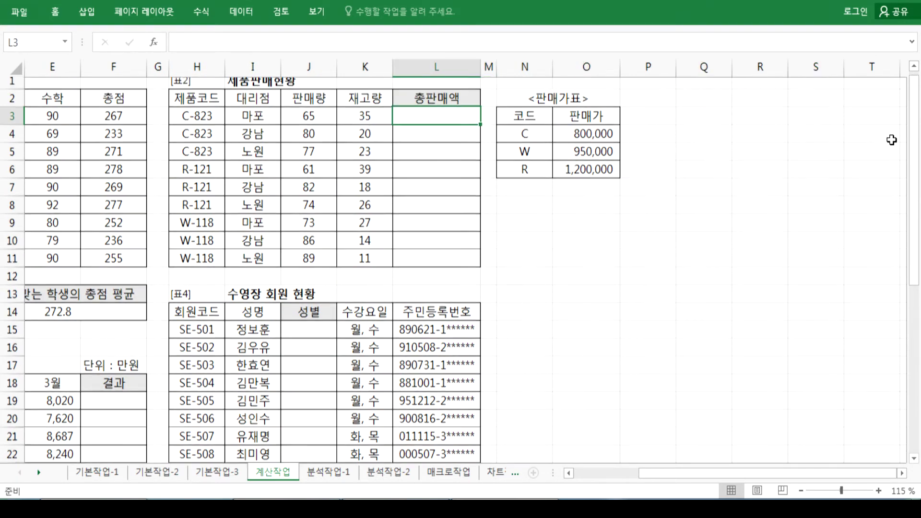
pyautogui.scroll(1, 762, 185)
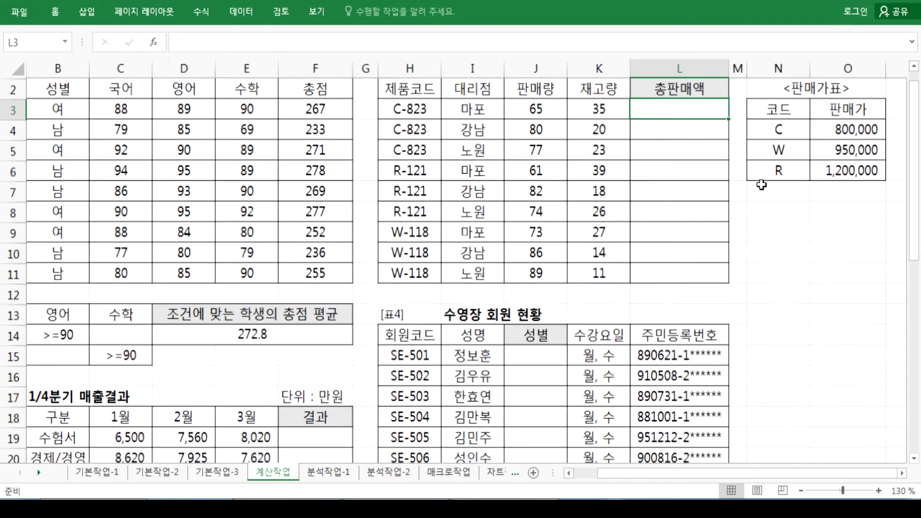
pyautogui.moveTo(822, 477); pyautogui.dragTo(822, 477)
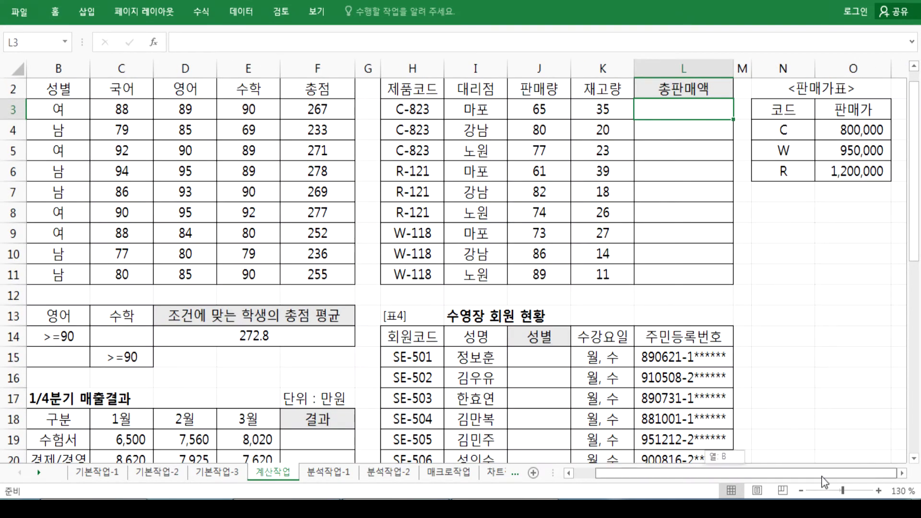
pyautogui.click(903, 473)
pyautogui.click(903, 474)
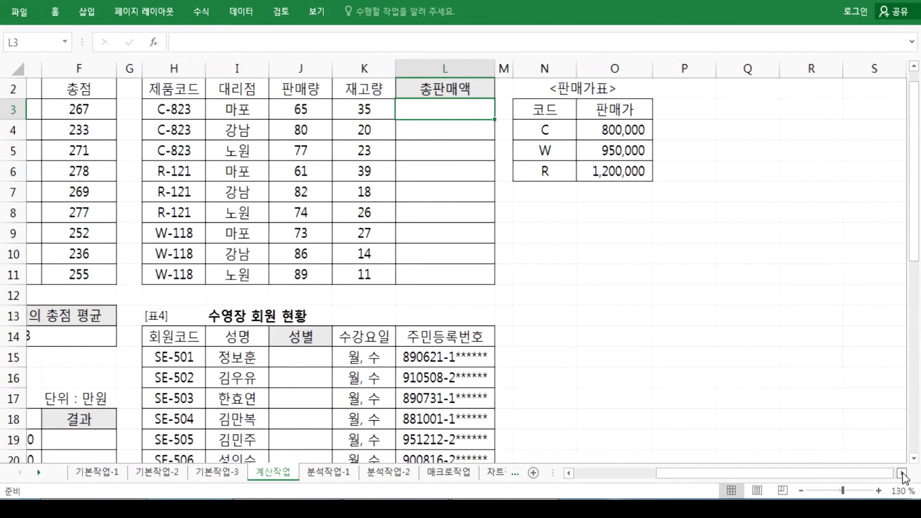
# Step: Return to the notes and complete the 계산작업 2 task text with "제품코드와 판매량, 판매가표를 이용하여 총판매액을 계산"
pyautogui.hotkey('alt', 'Tab')
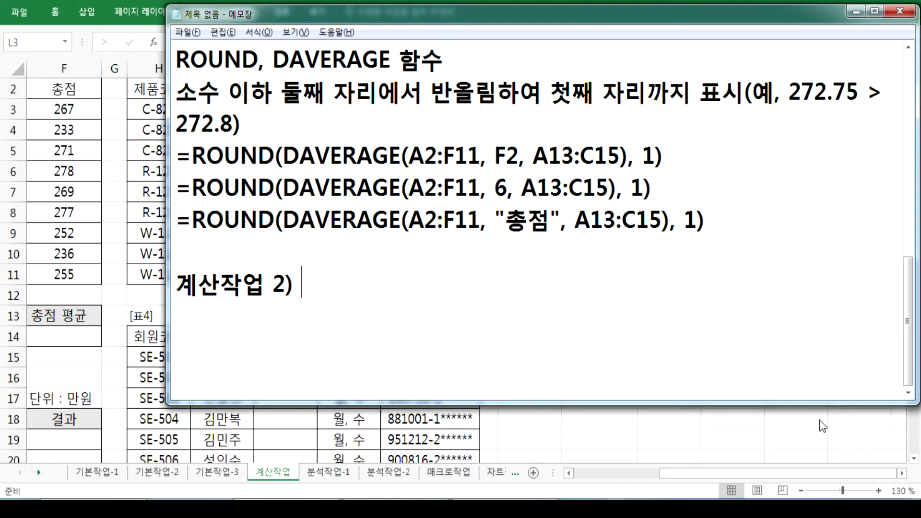
pyautogui.write('제품')
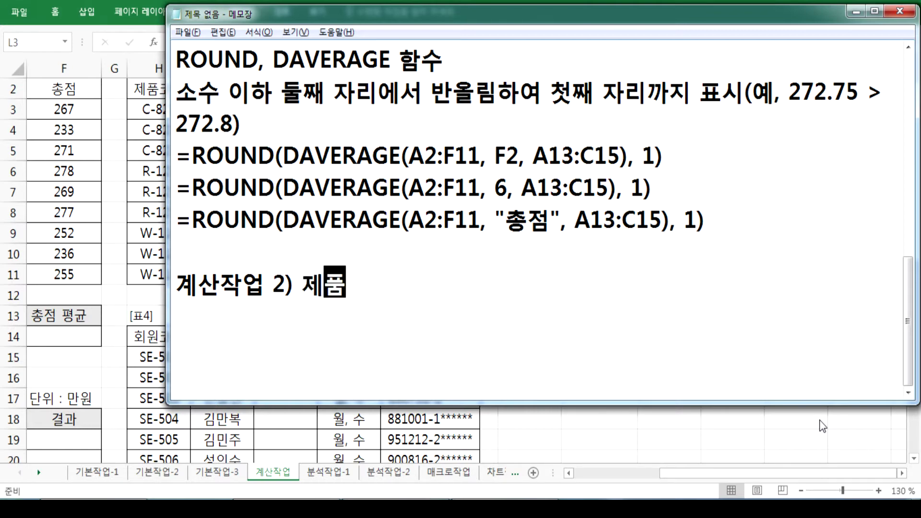
pyautogui.write('코등와 판매량, 판매가ㅍ')
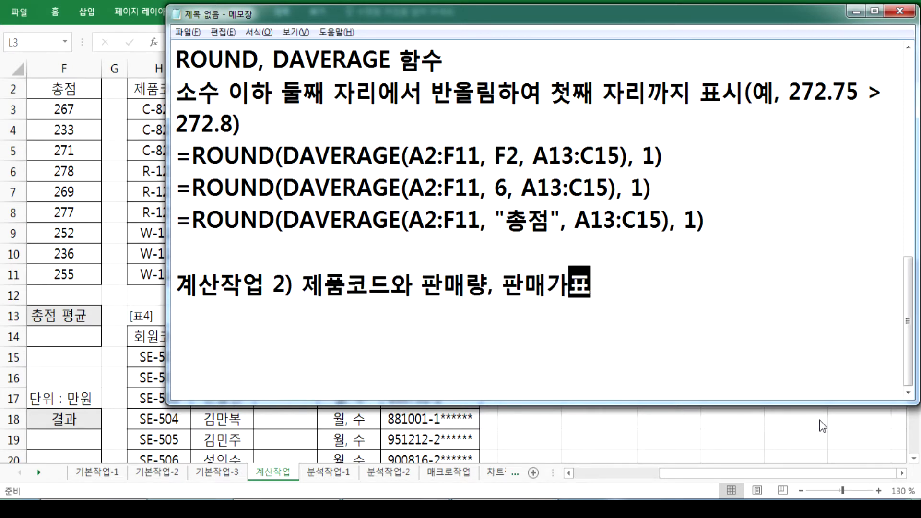
pyautogui.write('를 이용하여 ')
pyautogui.write('퐁ㅍ')
pyautogui.press('BackSpace')
pyautogui.write('파')
pyautogui.press('BackSpace')
pyautogui.press('BackSpace')
pyautogui.press('BackSpace')
pyautogui.write('총판매애')
pyautogui.write('ㄱ을 계산')
pyautogui.press('Return')
# Step: Write the line "총판매액 = 판매량 * 판매가" under the 계산작업 2 task text and start a new line
pyautogui.write('총판애')
pyautogui.press('BackSpace')
pyautogui.press('BackSpace')
pyautogui.write('매액 = 판매')
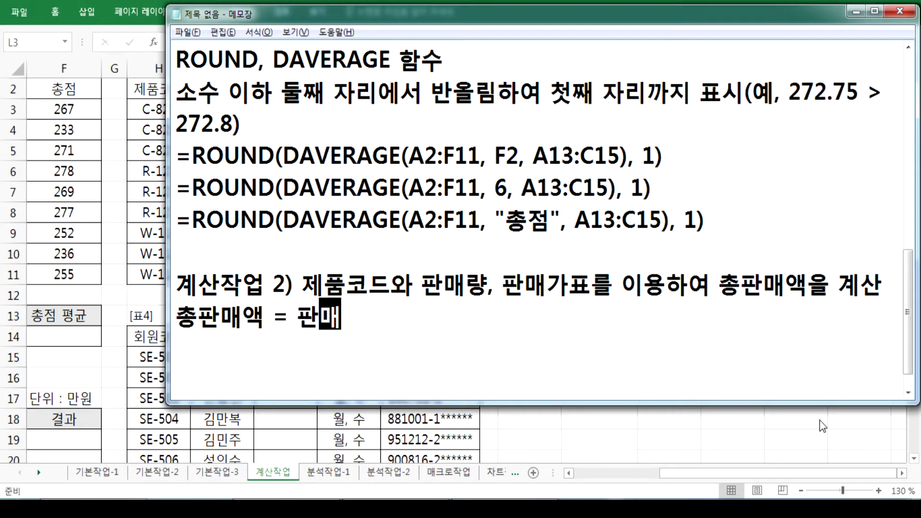
pyautogui.write('량 * 판매가')
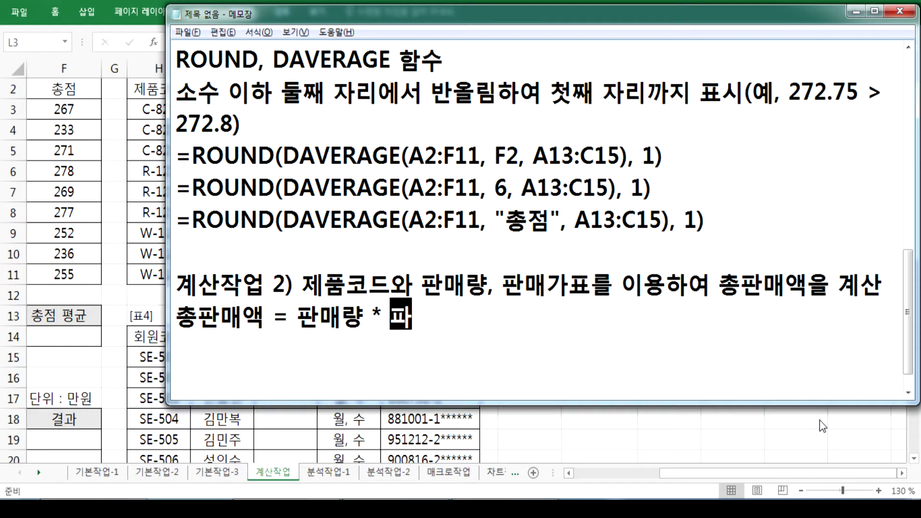
pyautogui.press('Return')
# Step: Switch to Excel, check the 판매량 in J3, the 판매가 in O4 and the result cell L3, and return to the notes
pyautogui.hotkey('alt', 'Tab')
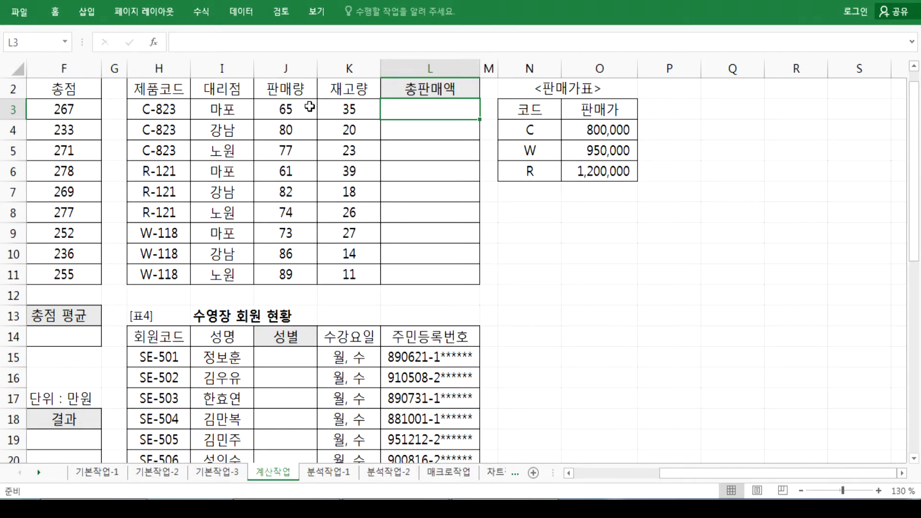
pyautogui.click(284, 110)
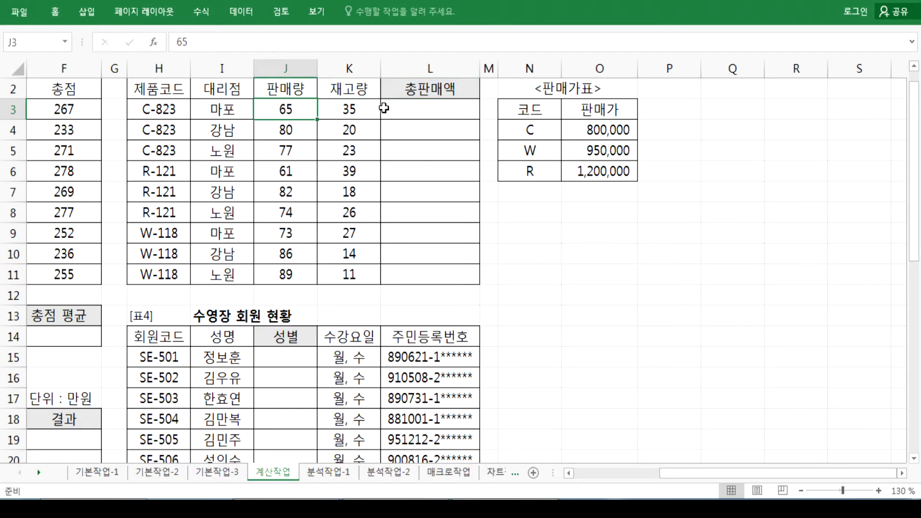
pyautogui.click(600, 131)
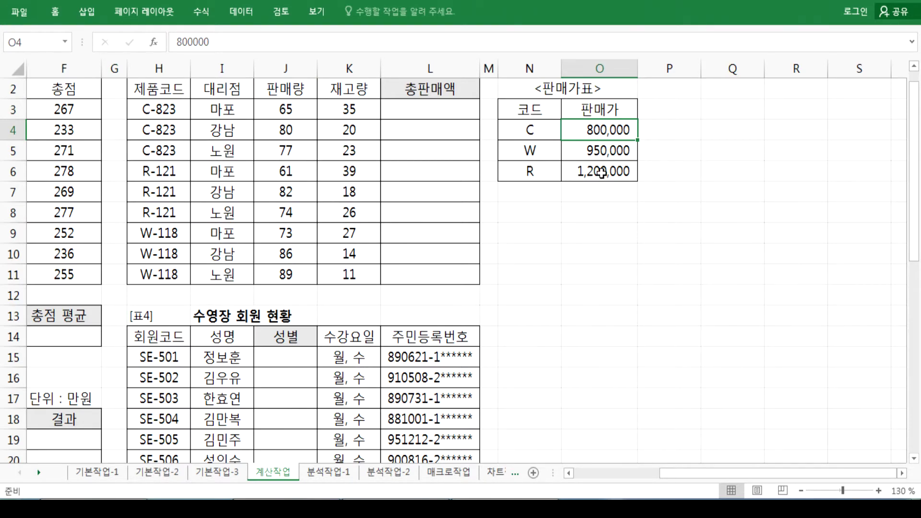
pyautogui.click(403, 112)
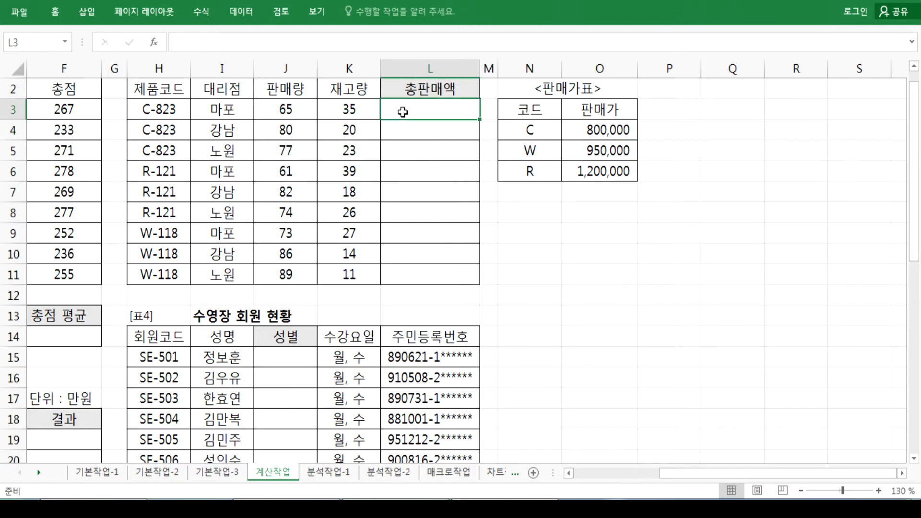
pyautogui.hotkey('alt', 'Tab')
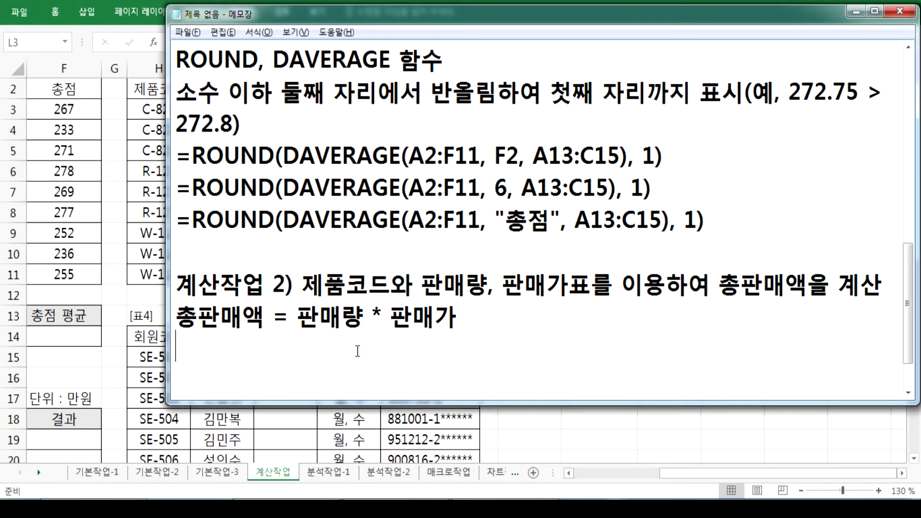
# Step: Add the line "HLOOKUP, VLOOKUP, RIGHT, LEFT 함수 중 선택" below the 총판매액 definition in the notes
pyautogui.write('HLOOKUP')
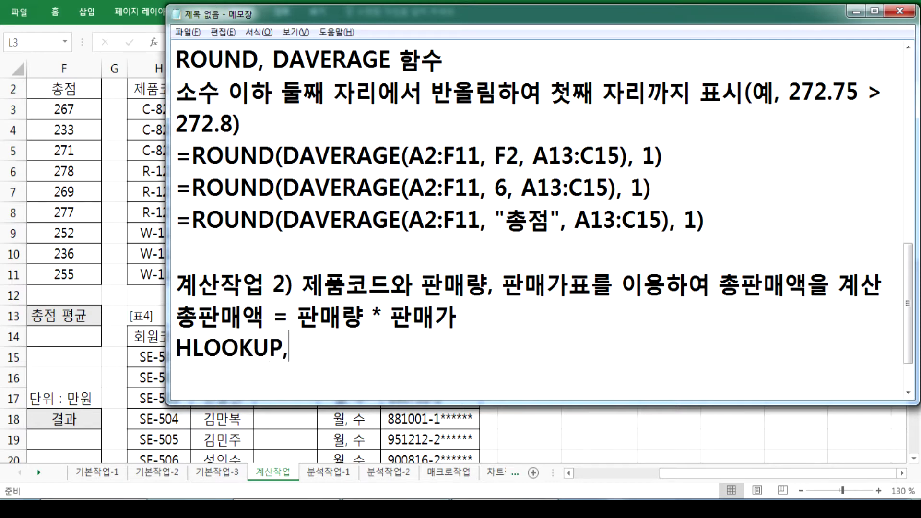
pyautogui.write(', VLOOKUP')
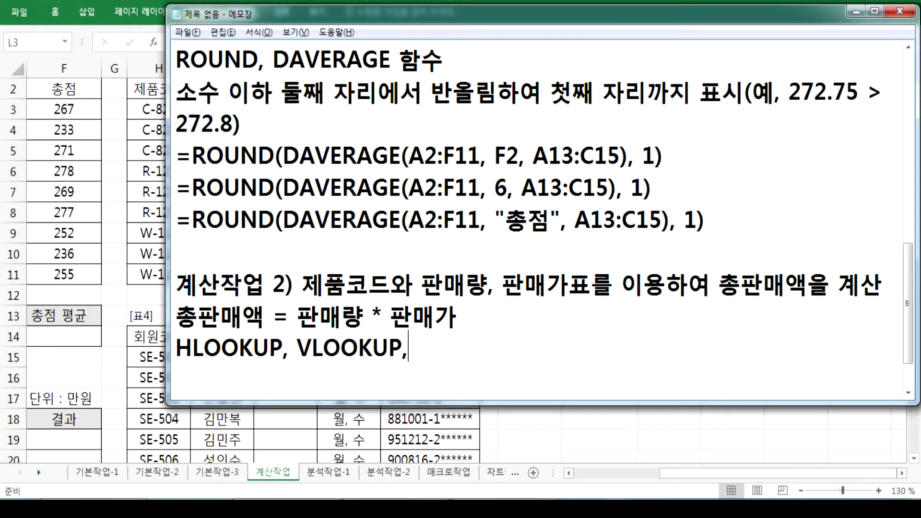
pyautogui.write(', RIGHT, ')
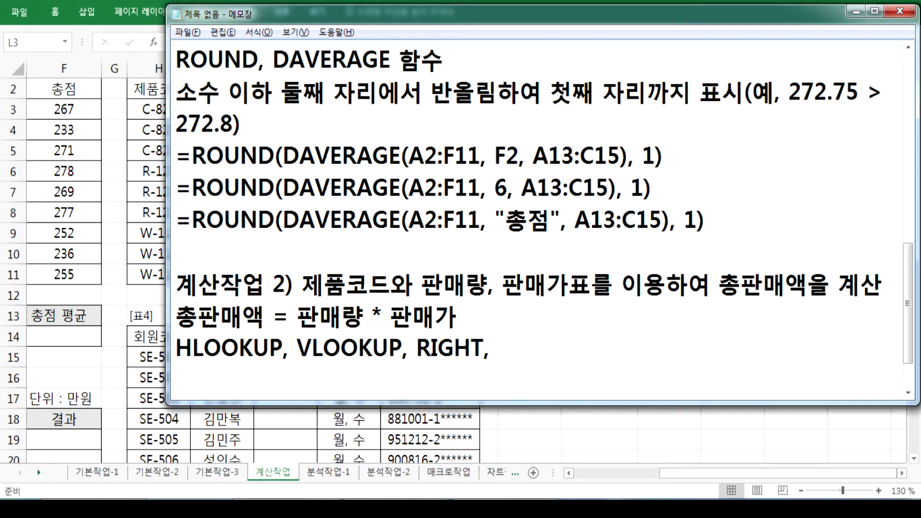
pyautogui.write('LEFT')
pyautogui.press('Hangul')
pyautogui.write('ㅎ')
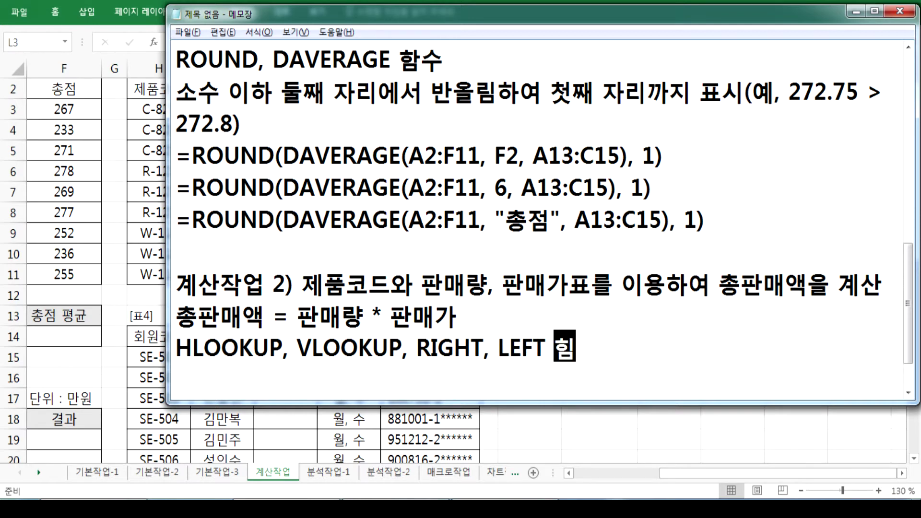
pyautogui.write('ㅏㅁㅅㅜ')
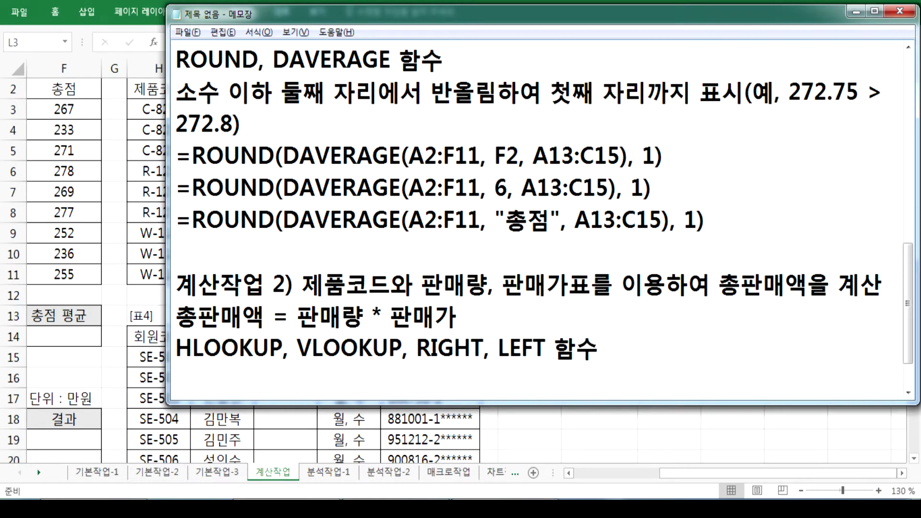
pyautogui.write(' 중 선택')
pyautogui.press('Return')
# Step: Switch to Excel and start the 총판매액 formula in L3 as 판매량 J3 multiplied by a VLOOKUP function
pyautogui.hotkey('alt', 'Tab')
pyautogui.moveTo(528, 130); pyautogui.dragTo(600, 171)
pyautogui.click(145, 111)
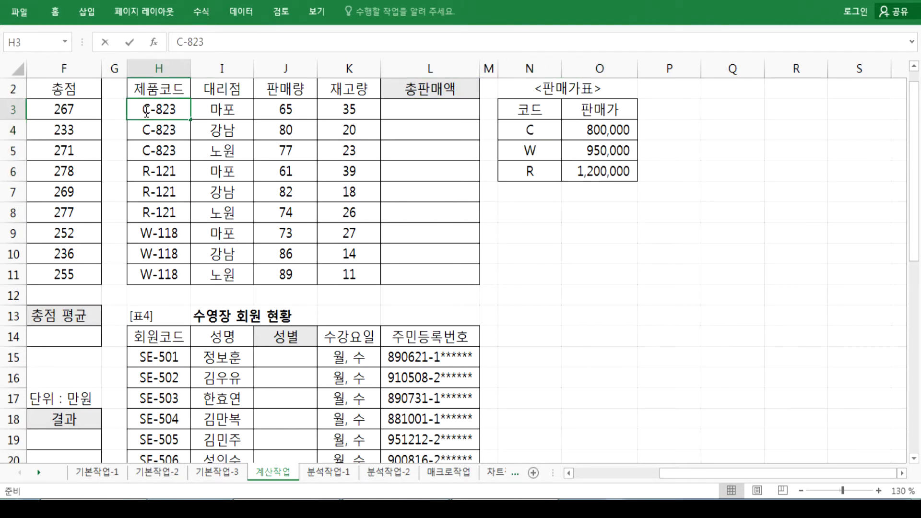
pyautogui.doubleClick(149, 111)
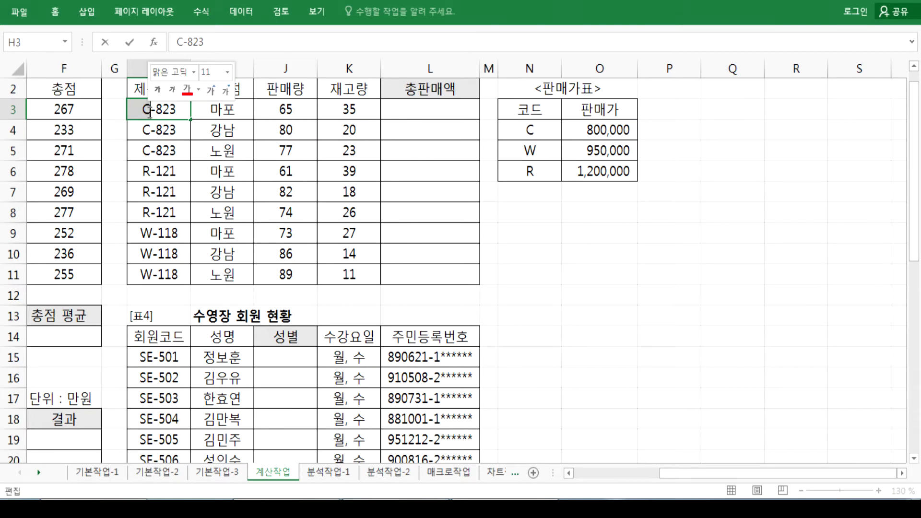
pyautogui.click(428, 108)
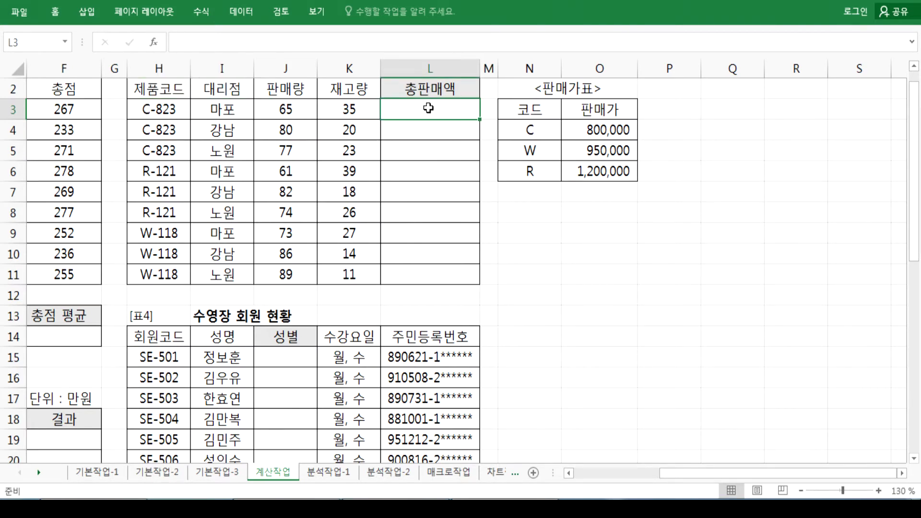
pyautogui.write('=')
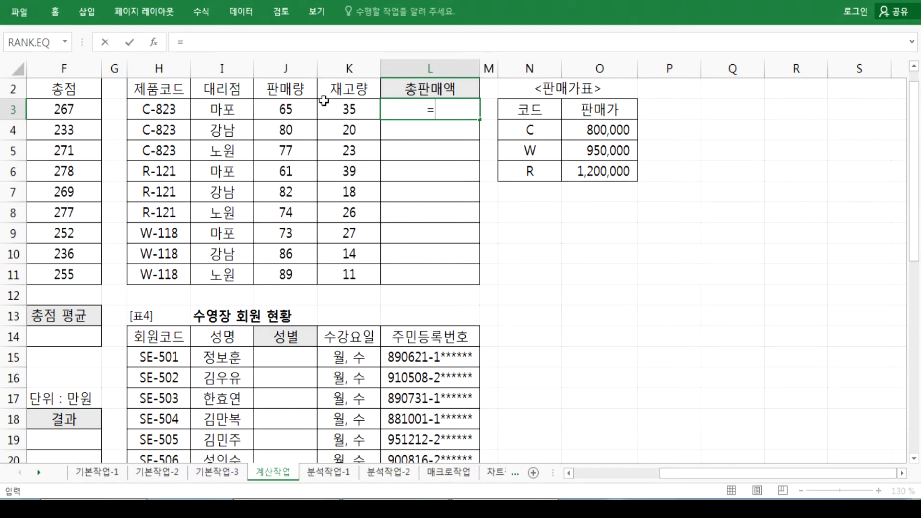
pyautogui.click(284, 108)
pyautogui.write('*')
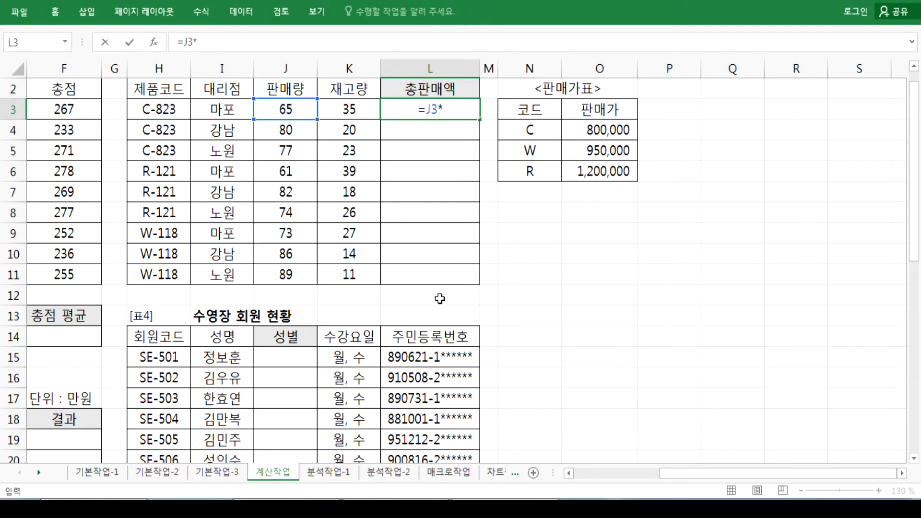
pyautogui.scroll(1, 439, 299)
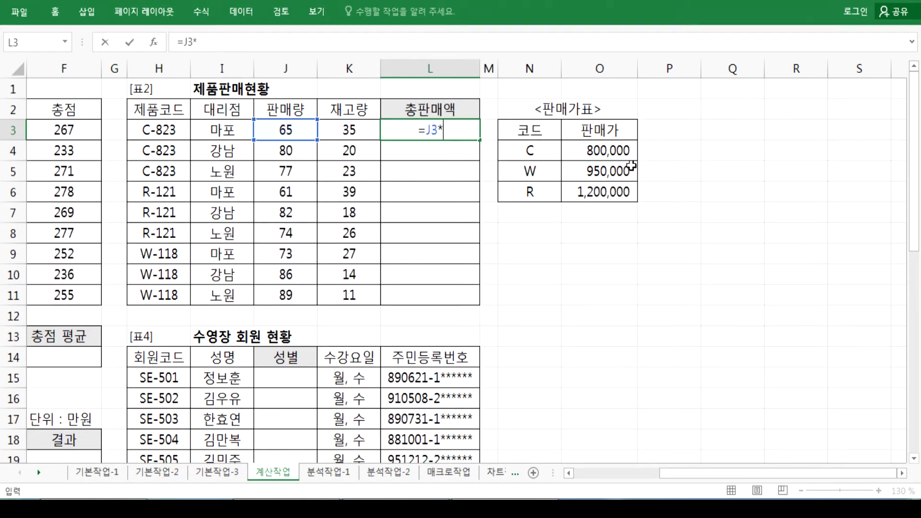
pyautogui.write('V')
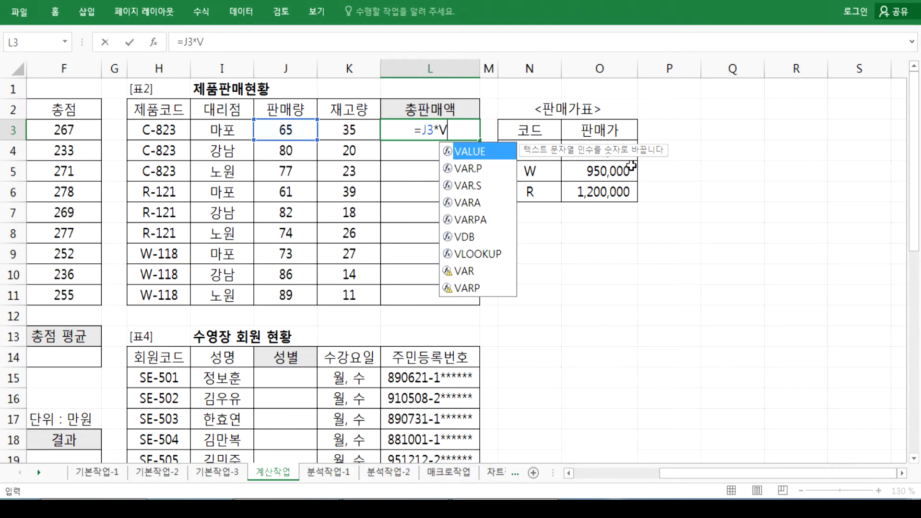
pyautogui.write('L')
pyautogui.press('Tab')
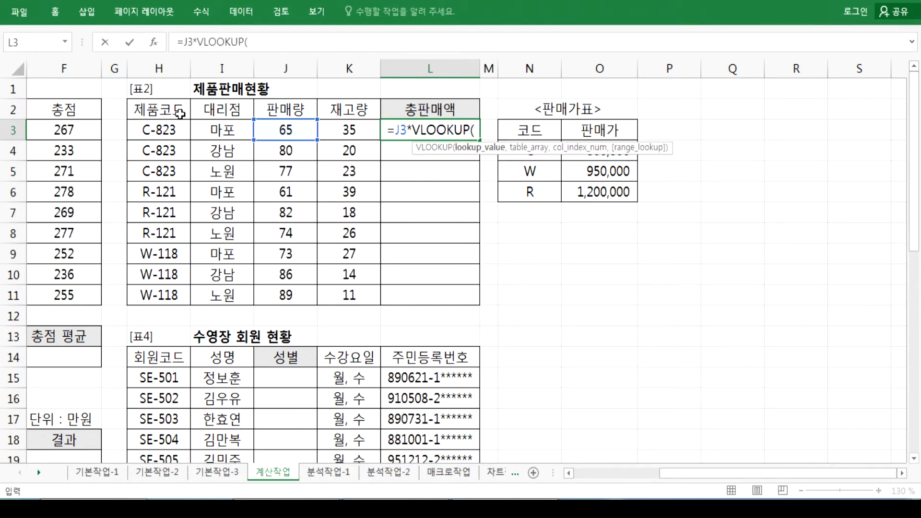
# Step: Give the VLOOKUP the lookup value LEFT(H3,1) and the absolute table range $N$4:$O$6
pyautogui.write('LEFT(')
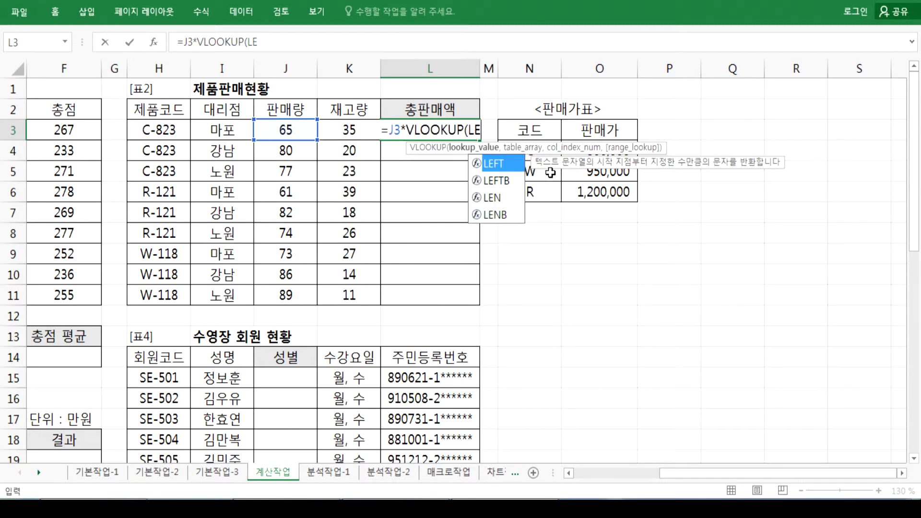
pyautogui.click(156, 125)
pyautogui.write(',1),')
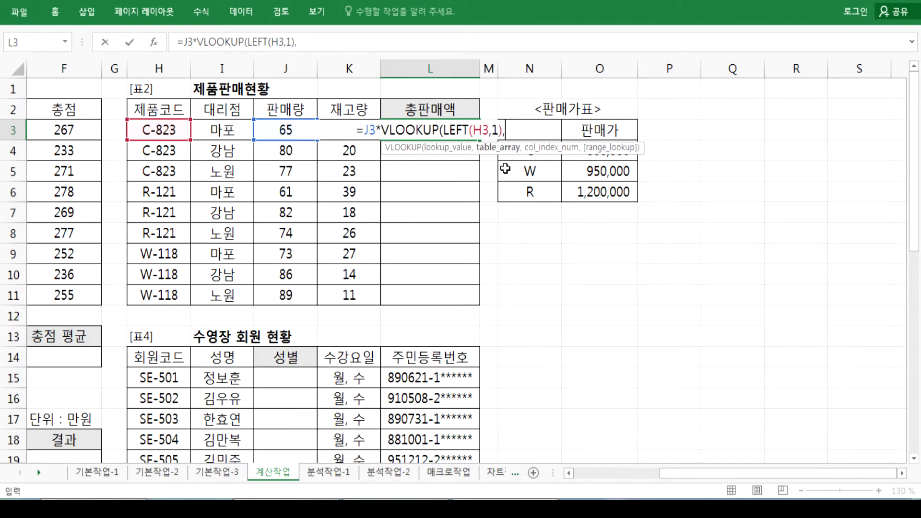
pyautogui.moveTo(523, 148); pyautogui.dragTo(474, 298)
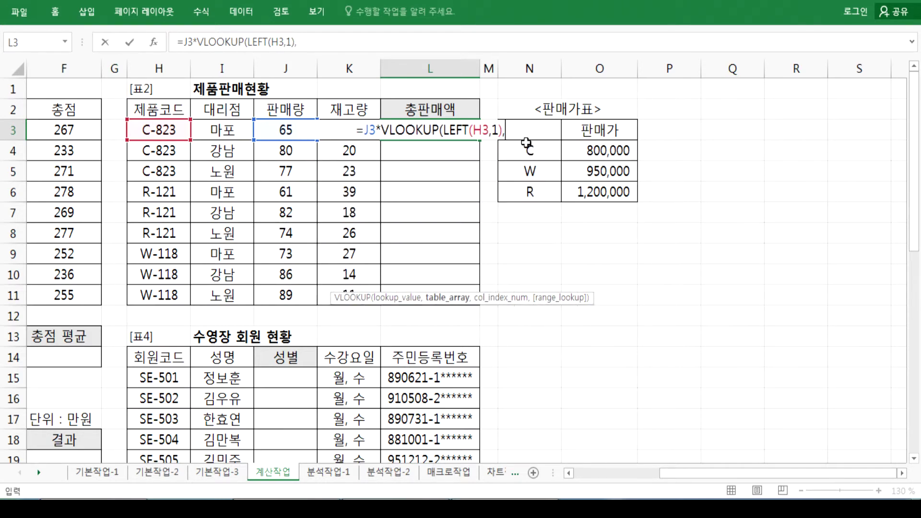
pyautogui.moveTo(530, 149); pyautogui.dragTo(597, 194)
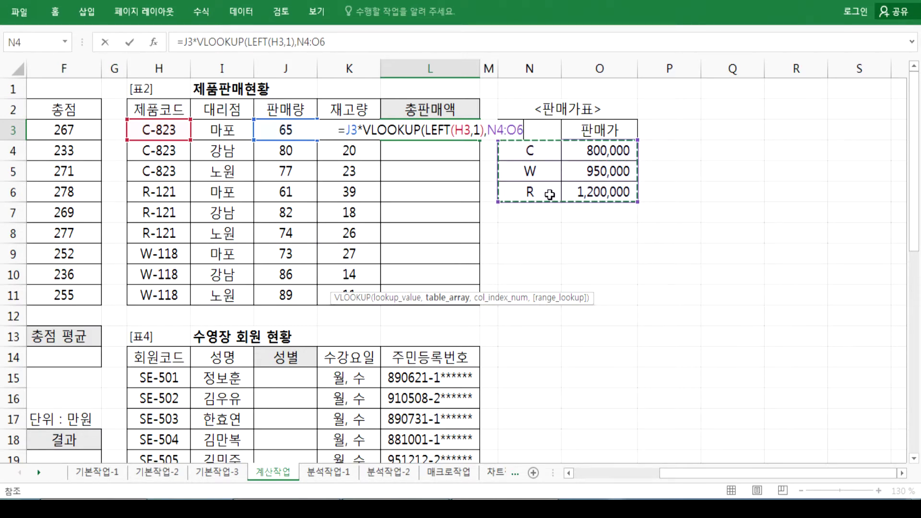
pyautogui.press('F4')
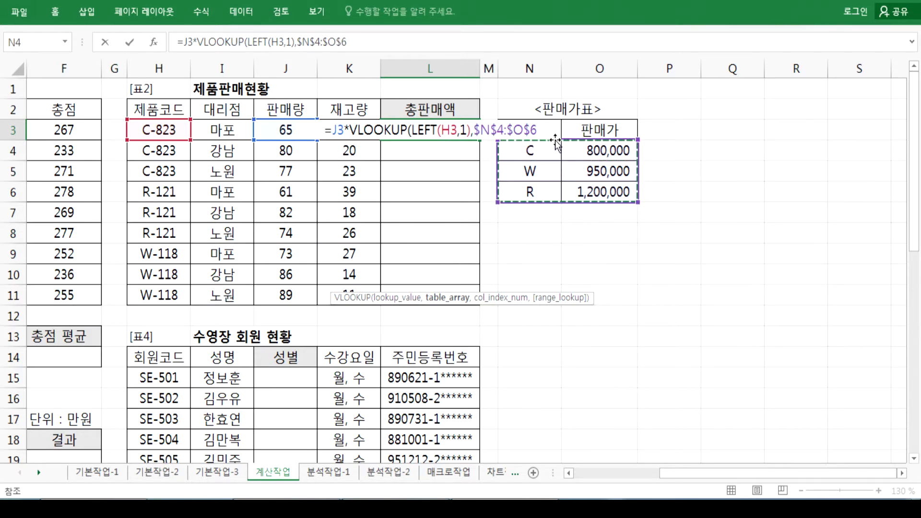
# Step: Complete the VLOOKUP in L3 with column index 2 and exact match FALSE, accepting the closing-parenthesis correction
pyautogui.write(',')
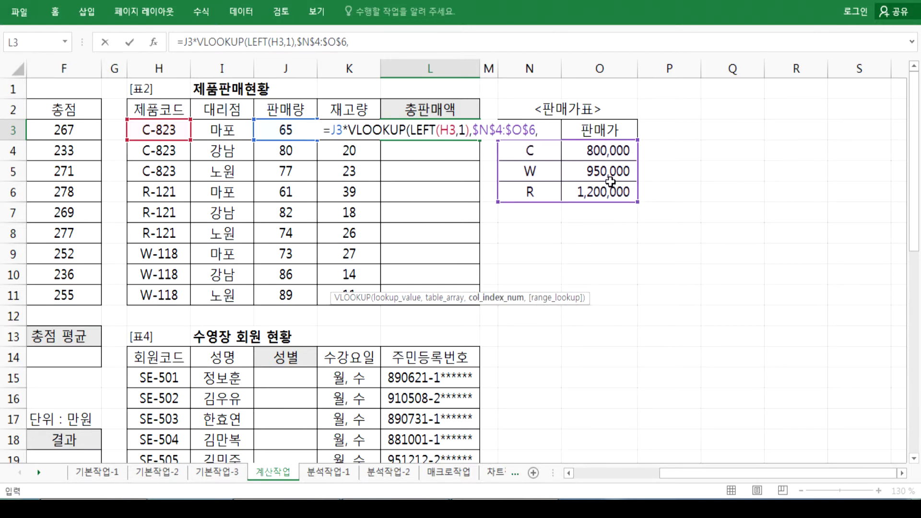
pyautogui.write('2')
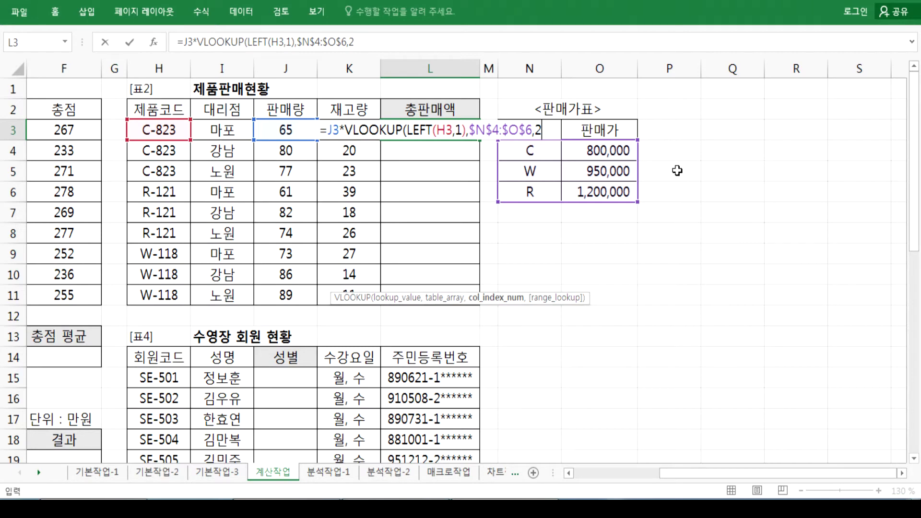
pyautogui.write(',')
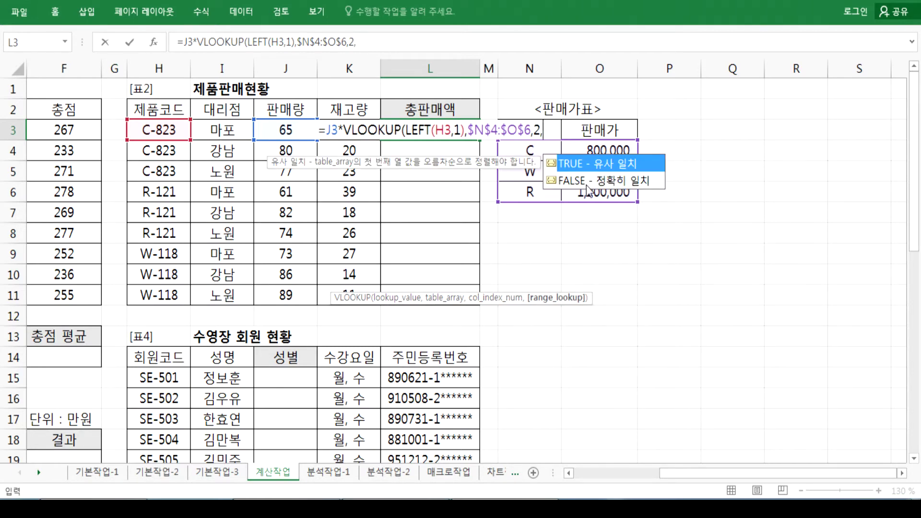
pyautogui.doubleClick(586, 182)
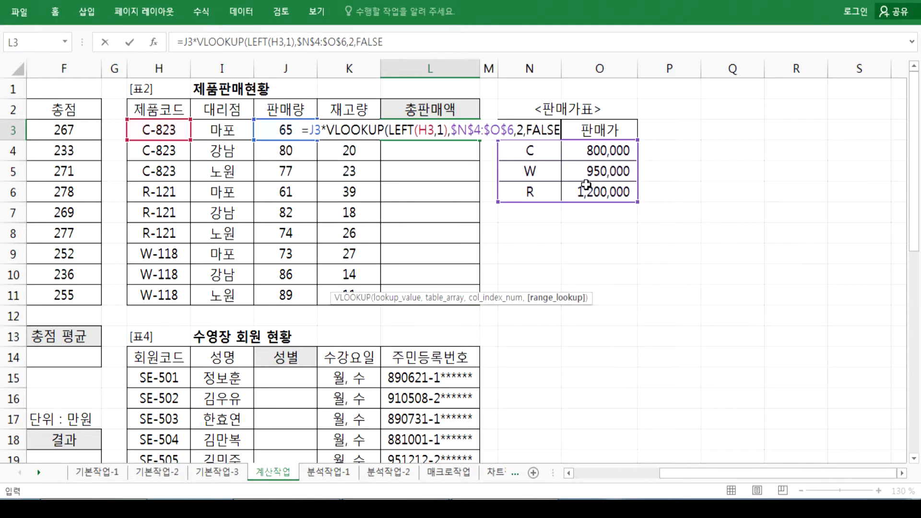
pyautogui.press('Return')
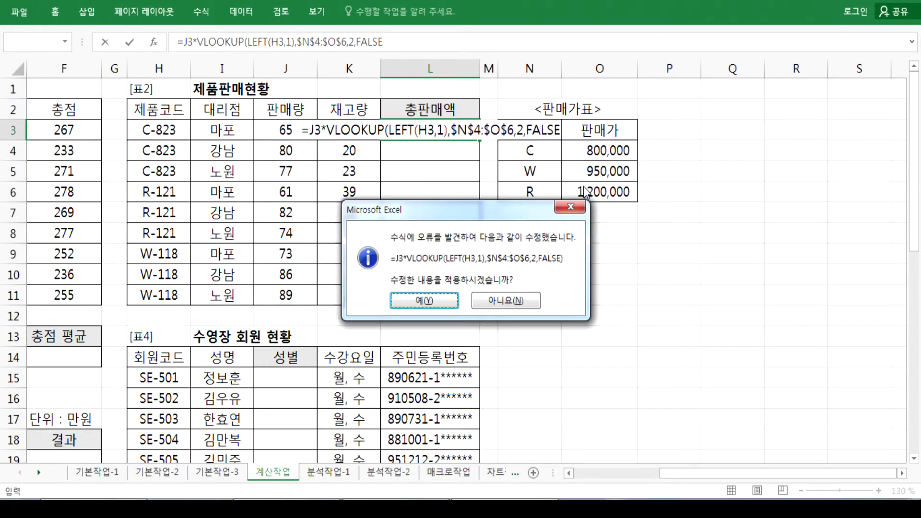
pyautogui.press('Return')
# Step: Copy the formula text from L3 into Notepad below the function list
pyautogui.doubleClick(442, 132)
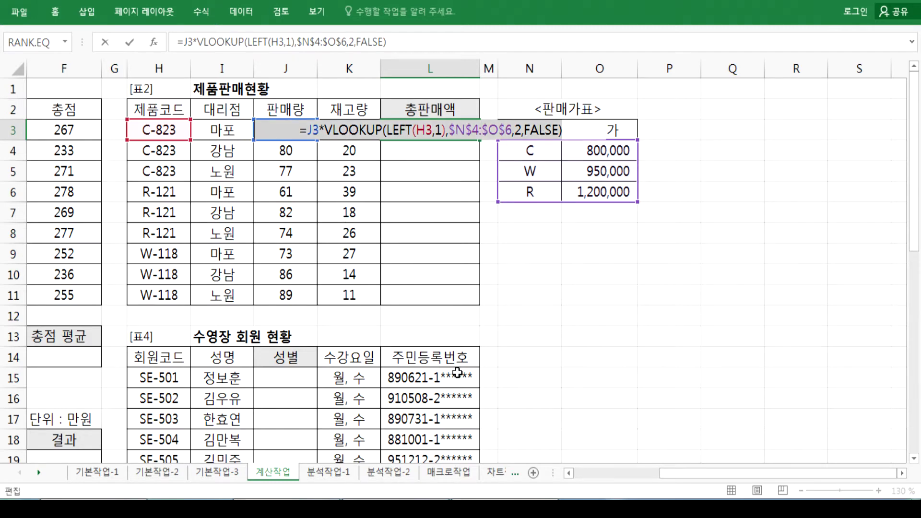
pyautogui.hotkey('alt', 'Tab')
pyautogui.hotkey('ctrl', 'v')
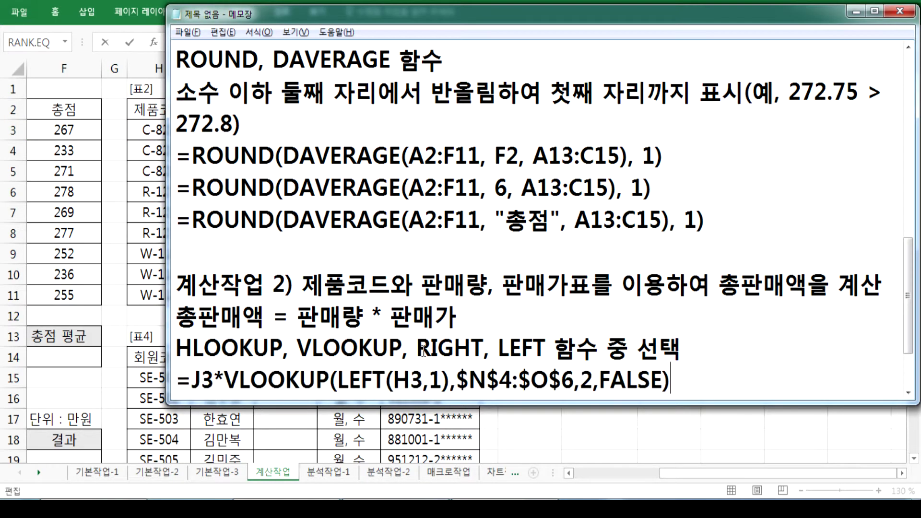
# Step: Insert a space after each comma in the pasted VLOOKUP formula in the notes
pyautogui.scroll(-1, 461, 295)
pyautogui.click(462, 295)
pyautogui.click(588, 285)
pyautogui.click(616, 285)
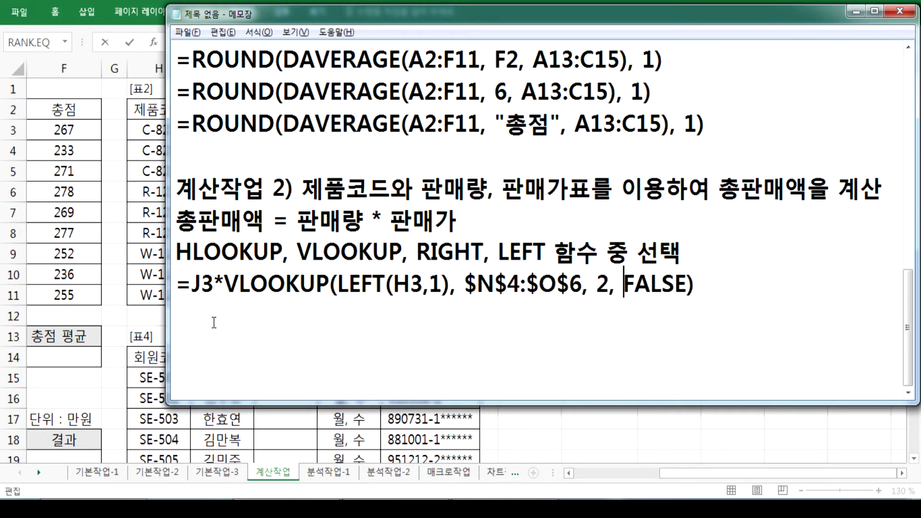
pyautogui.click(438, 284)
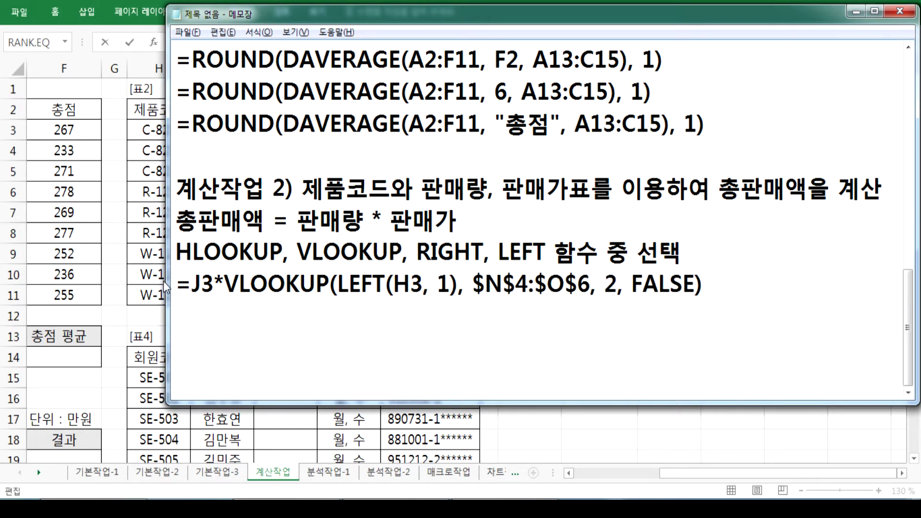
# Step: Duplicate the VLOOKUP formula on the next line of the notes and replace FALSE with 0 in the copy
pyautogui.moveTo(181, 284); pyautogui.dragTo(695, 319)
pyautogui.hotkey('ctrl', 'c')
pyautogui.press('Right')
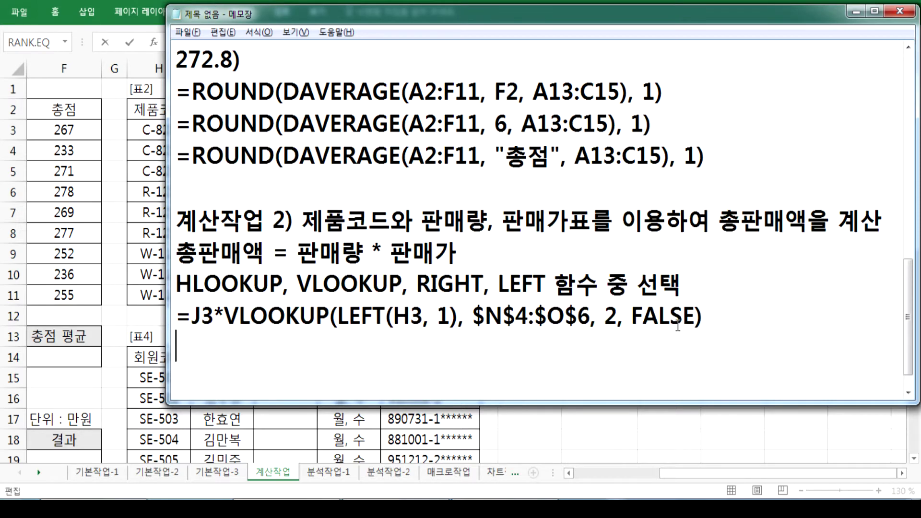
pyautogui.hotkey('ctrl', 'v')
pyautogui.moveTo(635, 347); pyautogui.dragTo(695, 347)
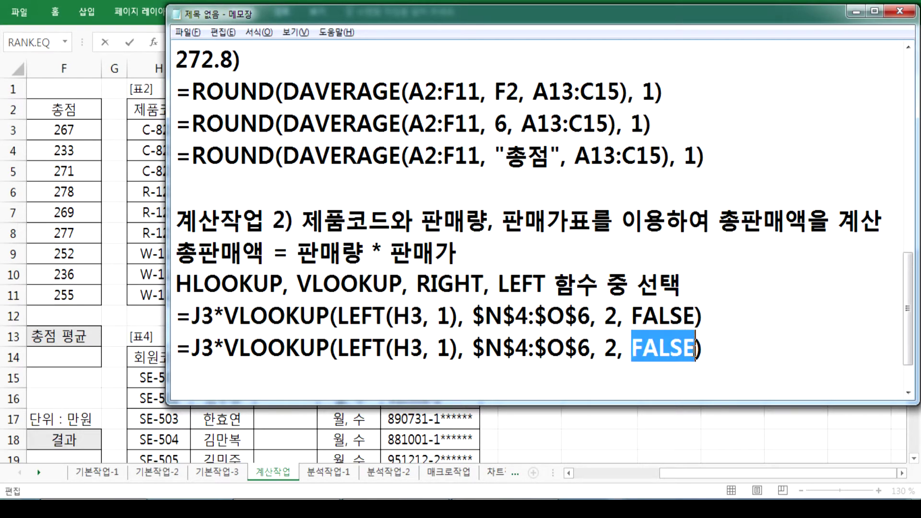
pyautogui.write('0')
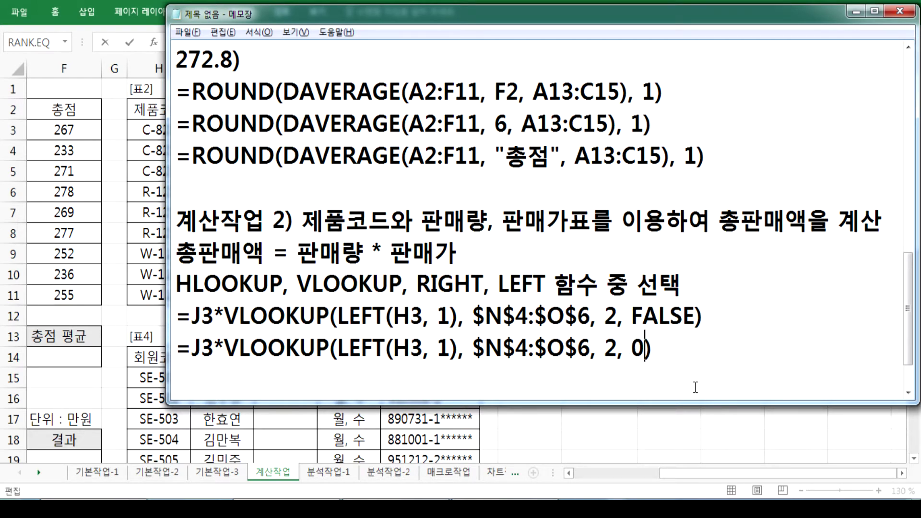
pyautogui.press('Down')
pyautogui.scroll(-1, 687, 364)
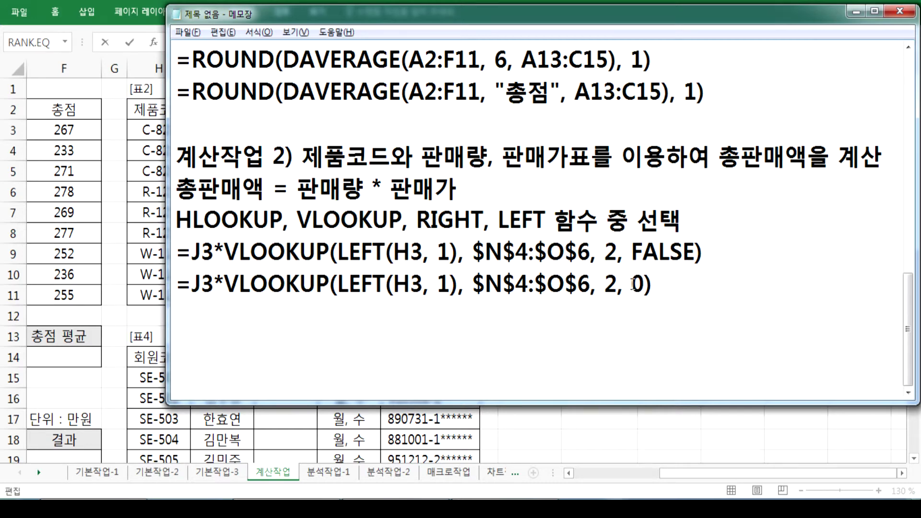
# Step: Switch back to Excel, leave L3's formula as entered, and examine the codes and prices in the 판매가표
pyautogui.hotkey('alt', 'Tab')
pyautogui.hotkey('ctrl', 'Return')
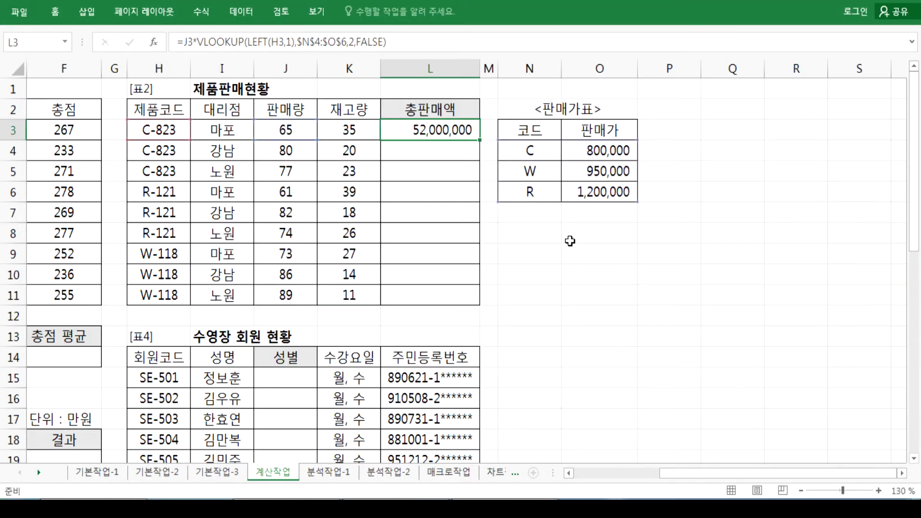
pyautogui.click(529, 154)
pyautogui.moveTo(530, 154); pyautogui.dragTo(595, 173)
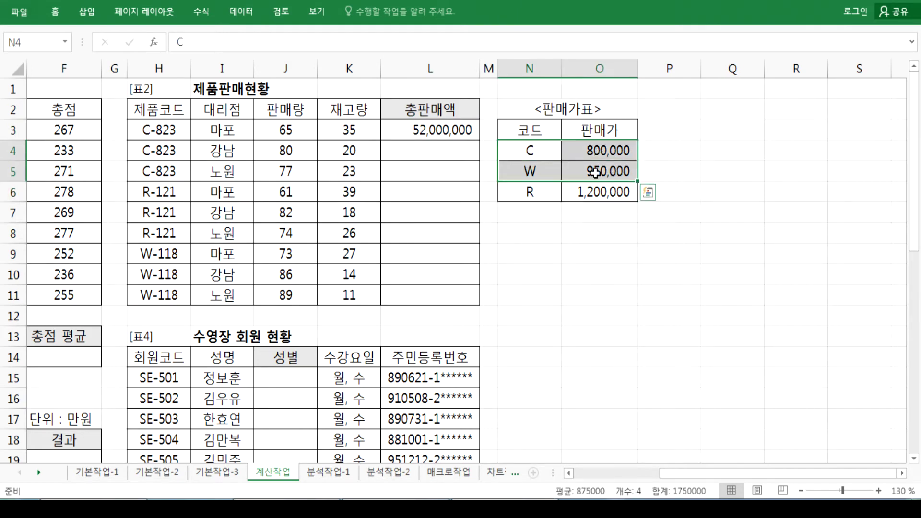
pyautogui.click(521, 147)
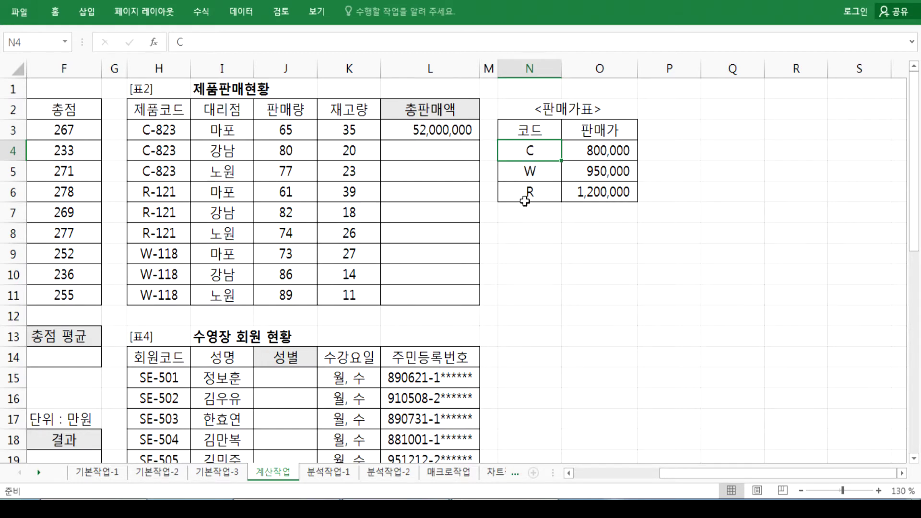
# Step: Add a new line at the end of the Notepad notes and, back in Excel, copy L3's formula down through L11
pyautogui.hotkey('alt', 'Tab')
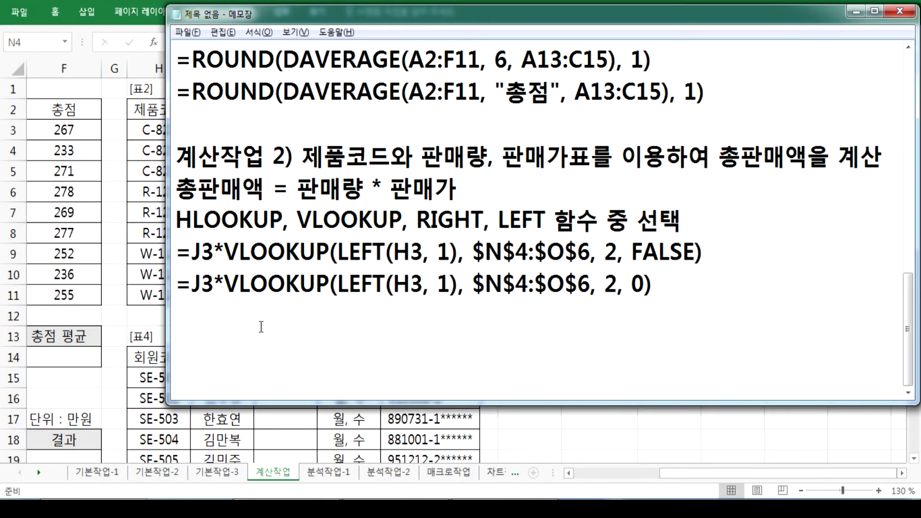
pyautogui.press('Return')
pyautogui.hotkey('alt', 'Tab')
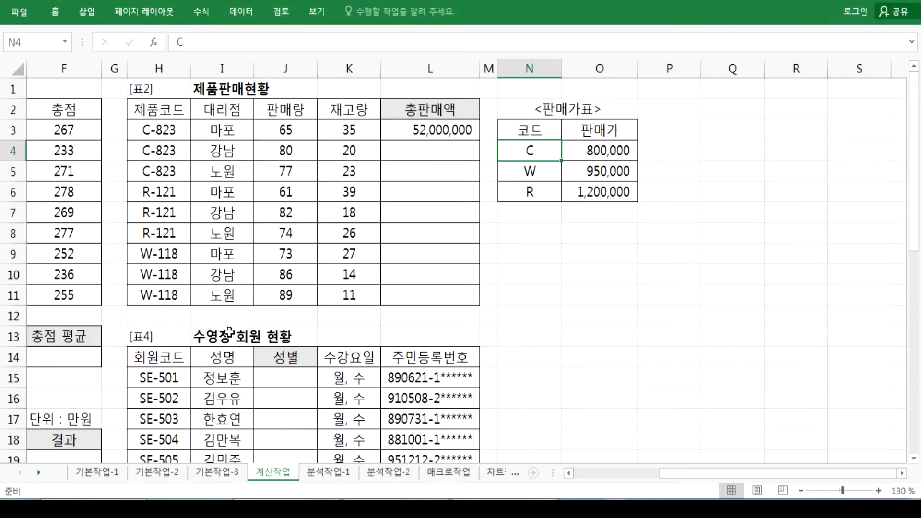
pyautogui.click(441, 129)
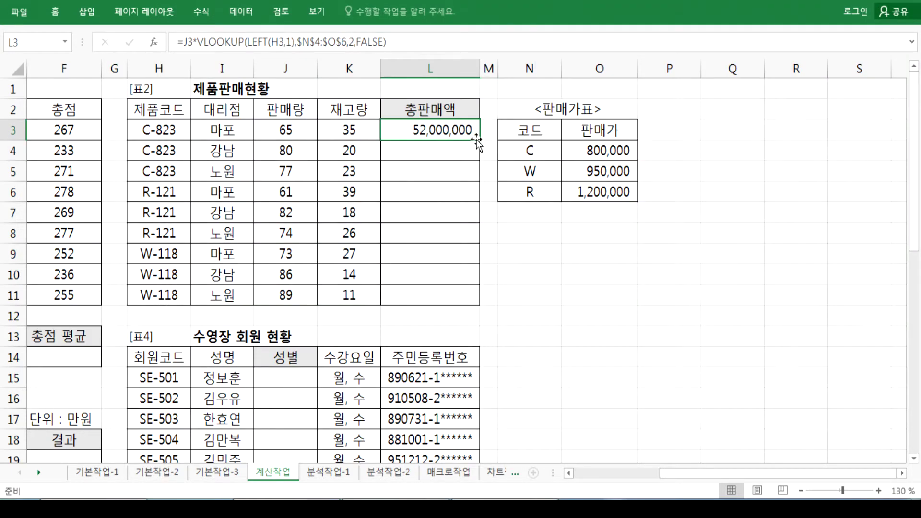
pyautogui.moveTo(479, 139); pyautogui.dragTo(475, 301)
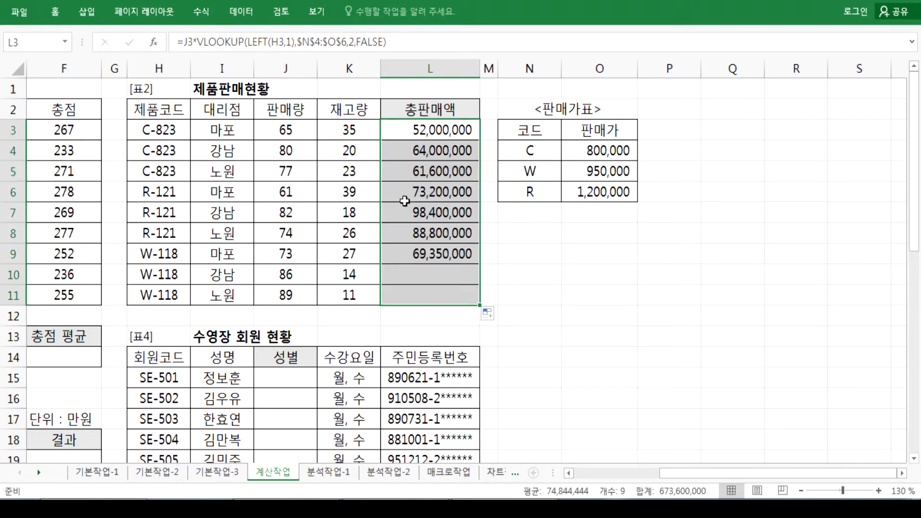
pyautogui.click(401, 276)
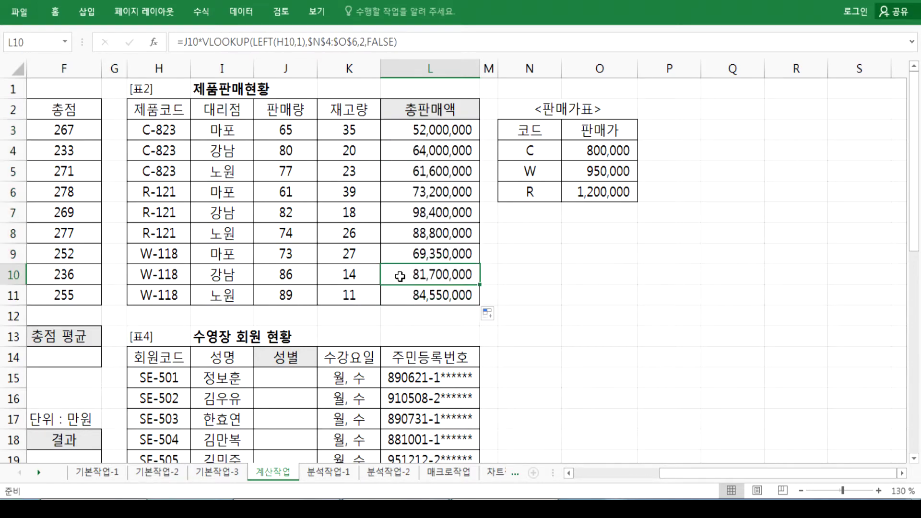
# Step: Find 표3 in the worksheet and start a "계산작업 3" entry in Notepad below the VLOOKUP formulas
pyautogui.press('Home')
pyautogui.scroll(-4, 396, 283)
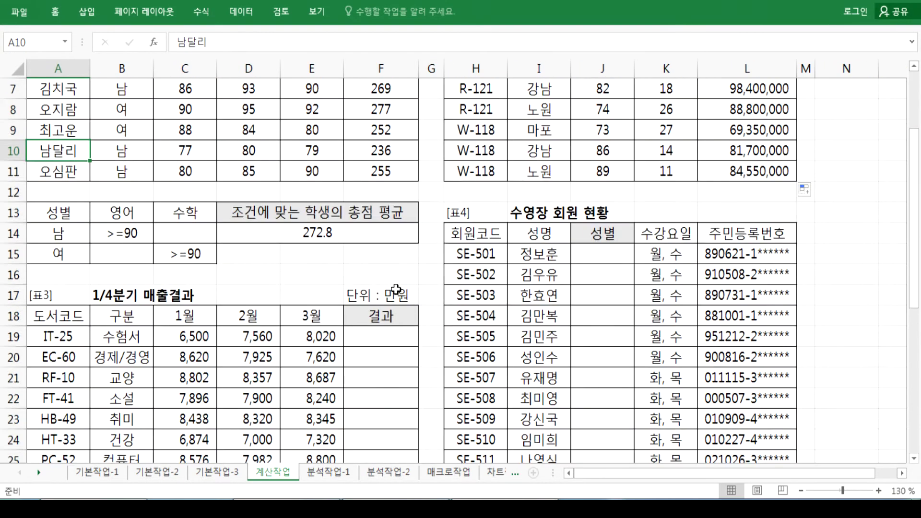
pyautogui.scroll(-1, 433, 309)
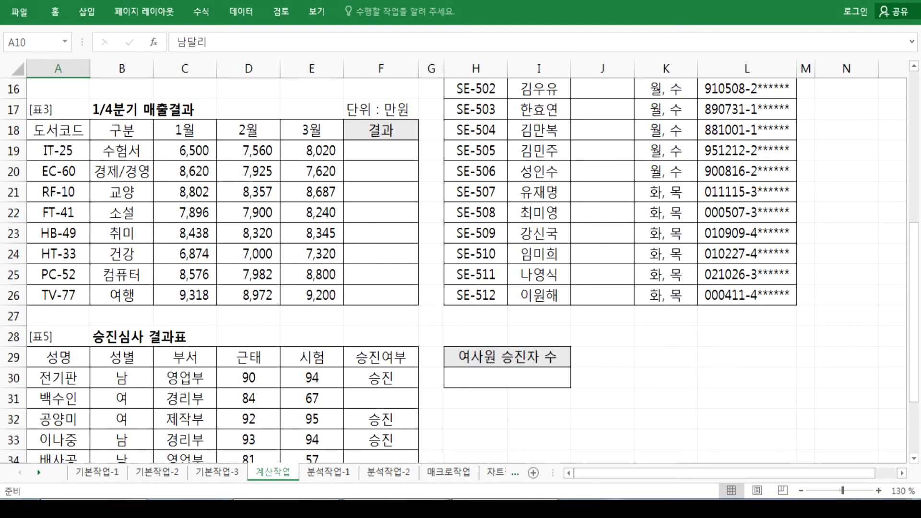
pyautogui.hotkey('alt', 'Tab')
pyautogui.write('계')
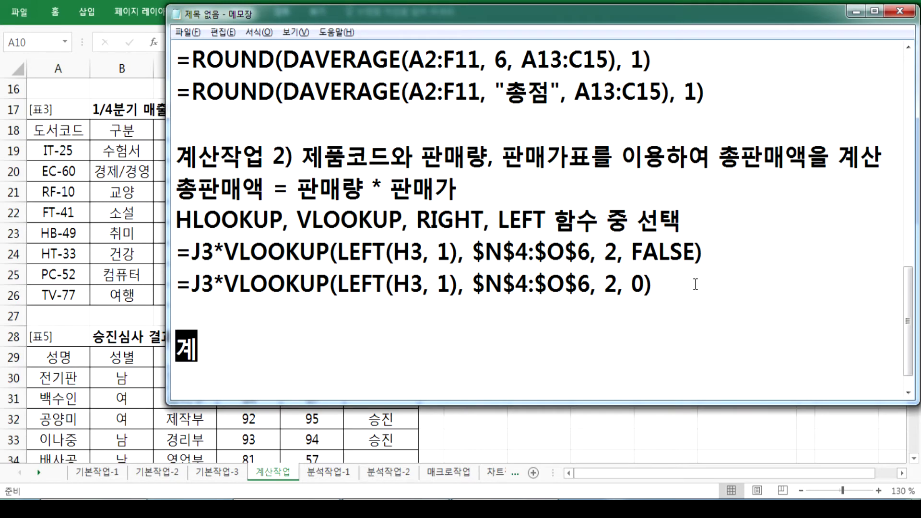
pyautogui.write('산작업 3')
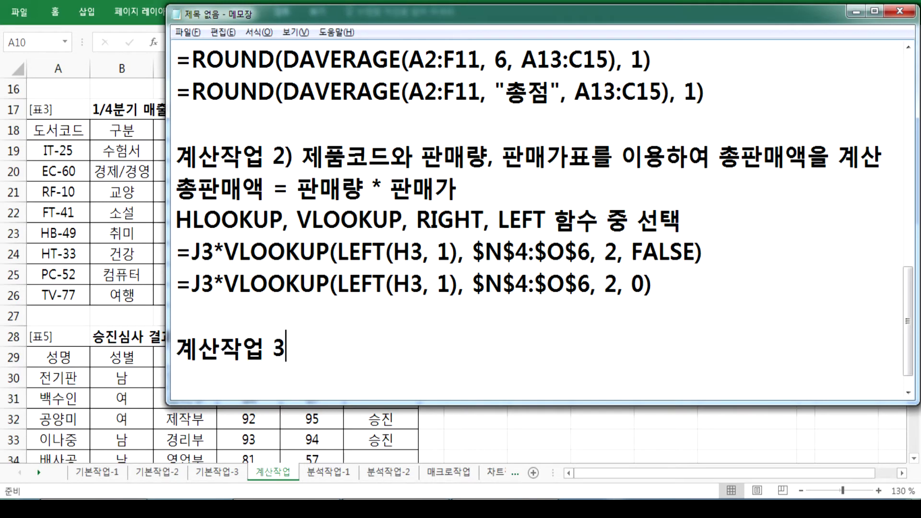
# Step: Continue the 계산작업 3 entry with the condition ") 1월, 2월, 3월의 매출이 해당 월의 매출 평균 이상이면"
pyautogui.write(')  1월, 2월, ')
pyautogui.write('3월의 매출ㅇ')
pyautogui.write('ㅣ 해당 ')
pyautogui.write('월의 매')
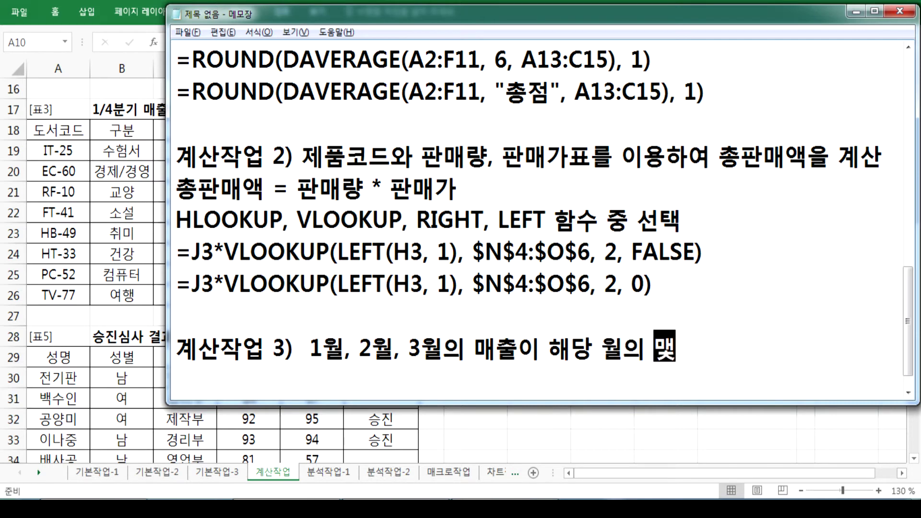
pyautogui.write('출 ')
pyautogui.write('평균 이상')
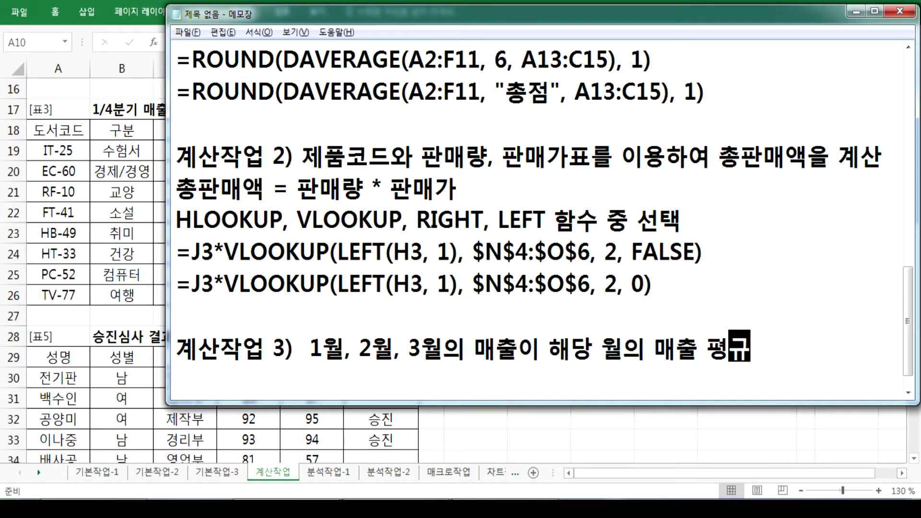
pyautogui.write('이면 ')
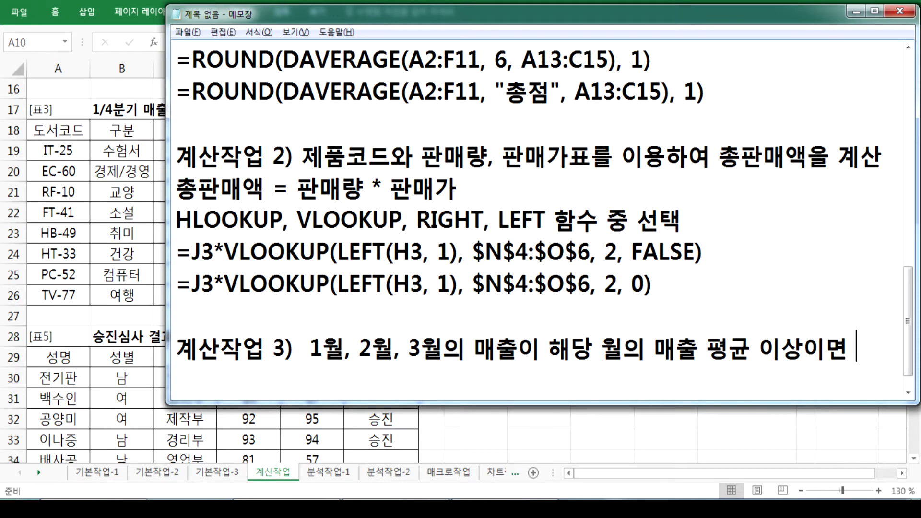
# Step: Finish the 계산작업 3 description with the outcomes "효자도서", 아니면 공백, and add blank lines after it
pyautogui.write('"효자도')
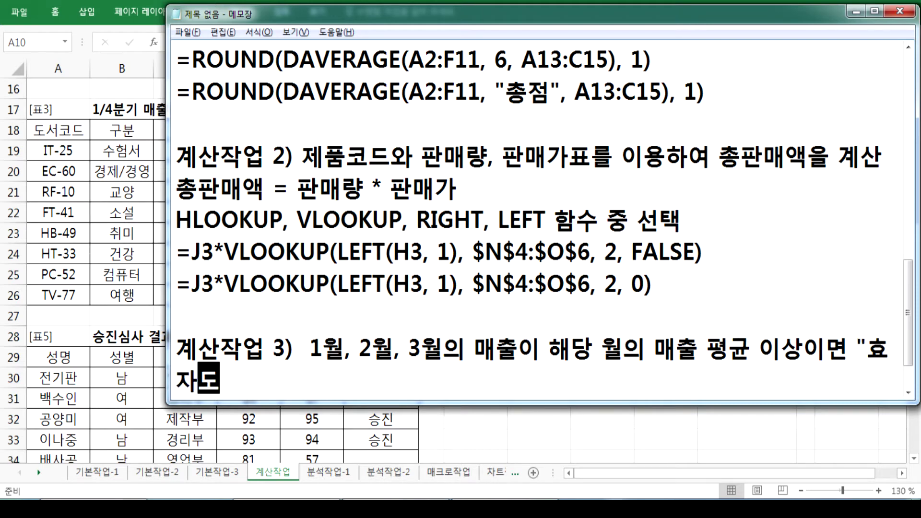
pyautogui.write('서", ')
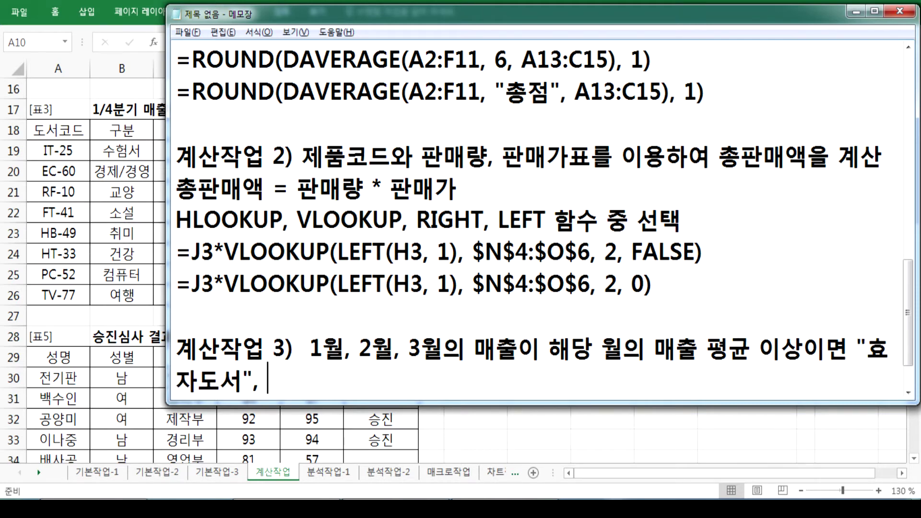
pyautogui.write('아')
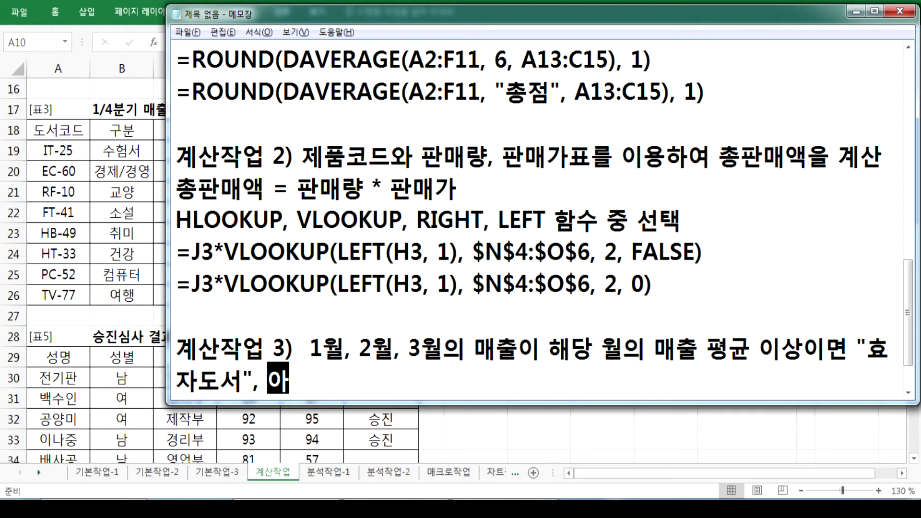
pyautogui.write('니면 공백')
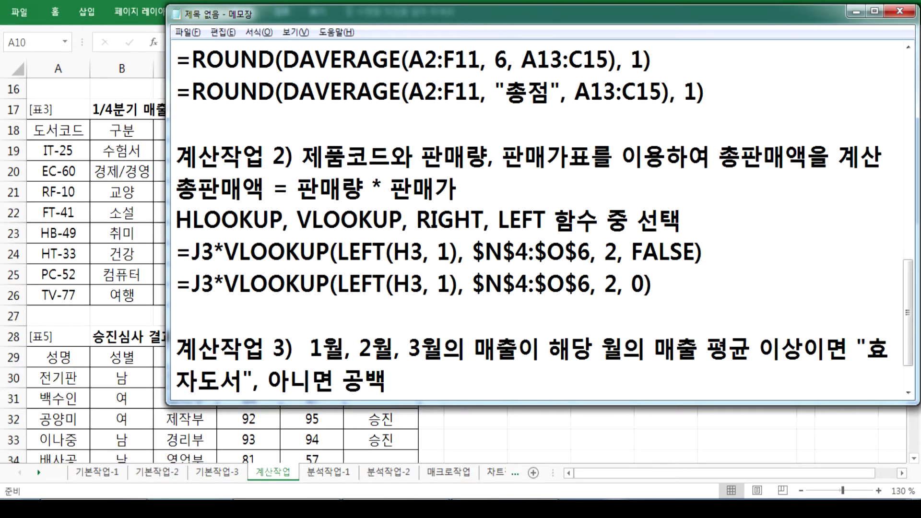
pyautogui.press('Return')
pyautogui.press('Return')
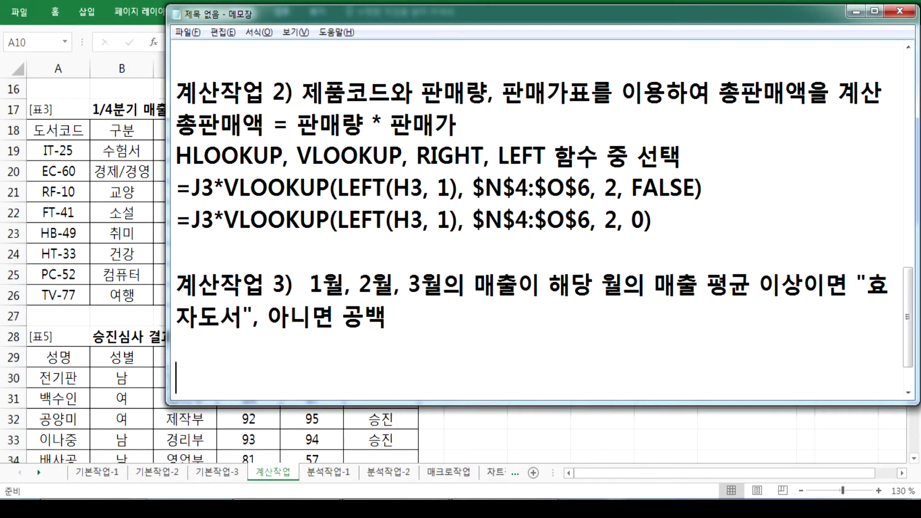
# Step: Widen the Notepad window and write "IF, AND, AVERAGE 함수를 사용" directly below the 계산작업 3 description
pyautogui.moveTo(158, 211); pyautogui.dragTo(109, 207)
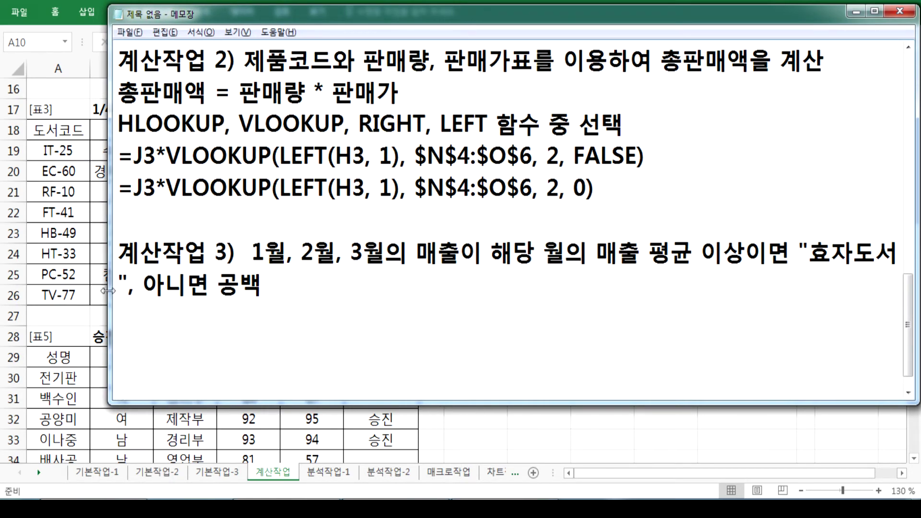
pyautogui.moveTo(109, 290); pyautogui.dragTo(89, 288)
pyautogui.click(116, 308)
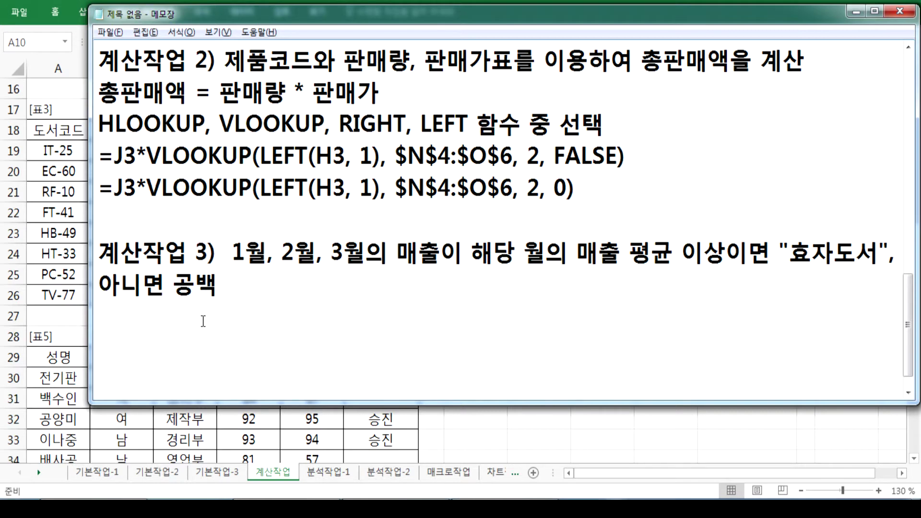
pyautogui.write('IF, AN')
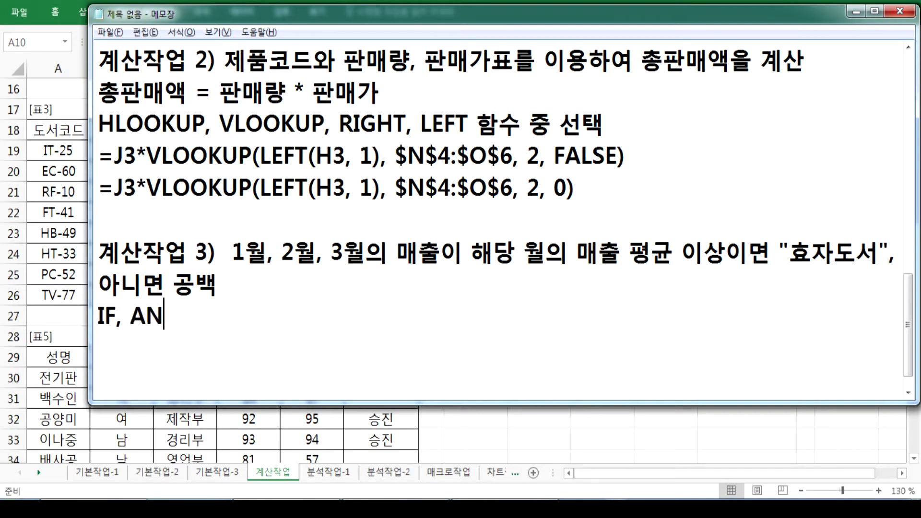
pyautogui.write('D, AV')
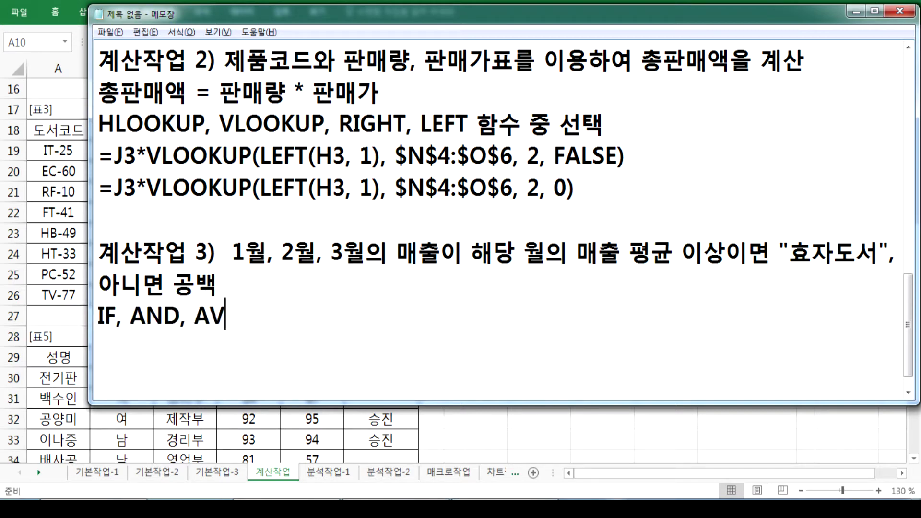
pyautogui.write('ERAGE 함수를 사요')
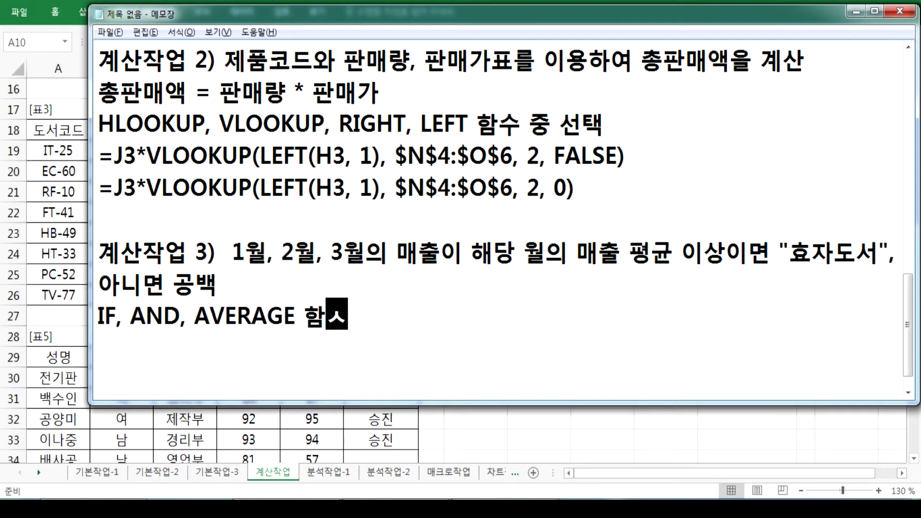
pyautogui.write('ㅇ')
pyautogui.press('Return')
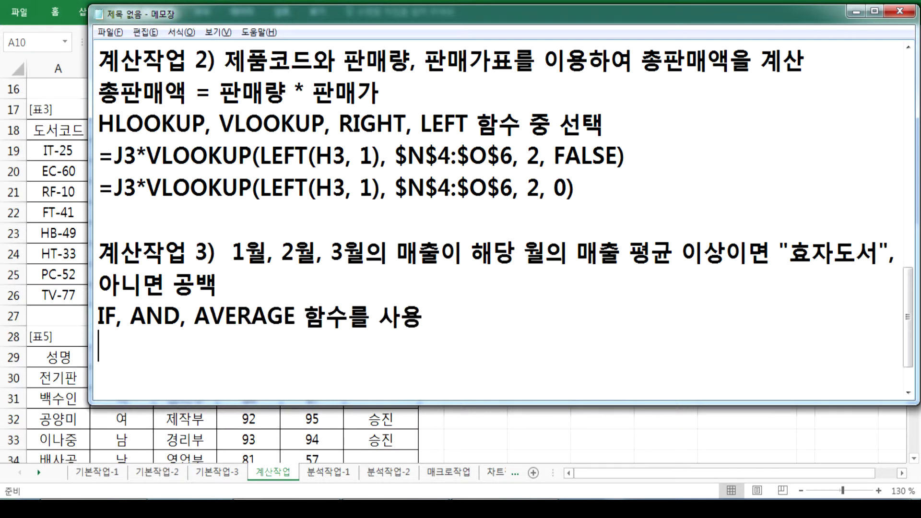
# Step: Review the 평균 condition and the IF and AND functions in the 계산작업 3 notes
pyautogui.press('Delete')
pyautogui.hotkey('ctrl', 'z')
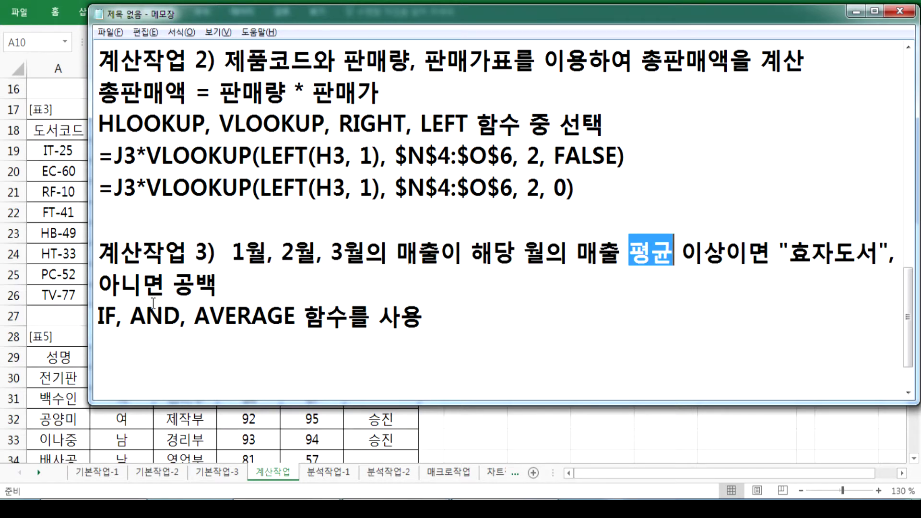
pyautogui.doubleClick(107, 316)
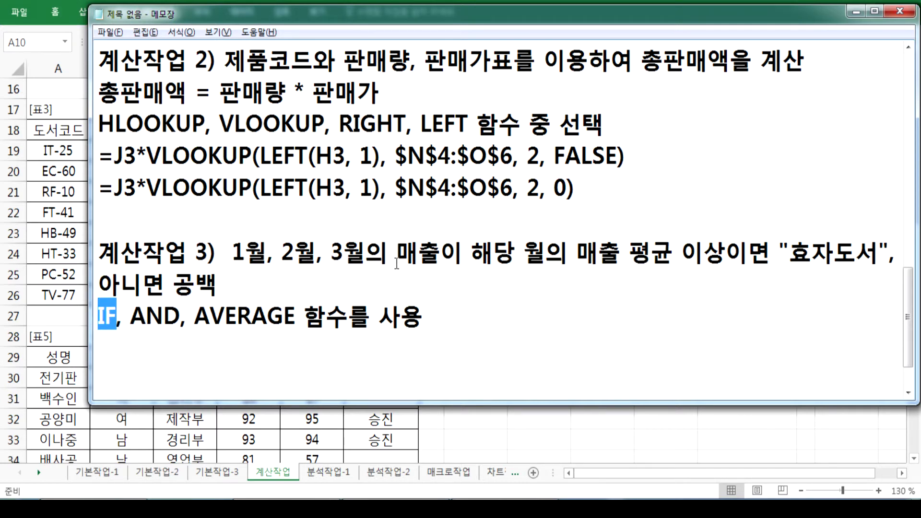
pyautogui.click(150, 314)
pyautogui.click(115, 351)
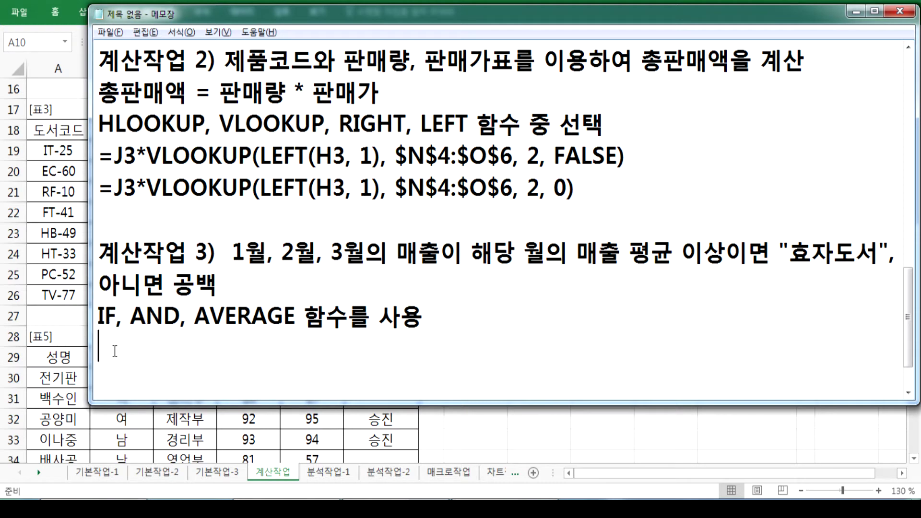
# Step: Switch to Excel and examine the 1월, 2월 and 3월 sales columns of 표3 in C19:E26 and their monthly averages
pyautogui.hotkey('alt', 'Tab')
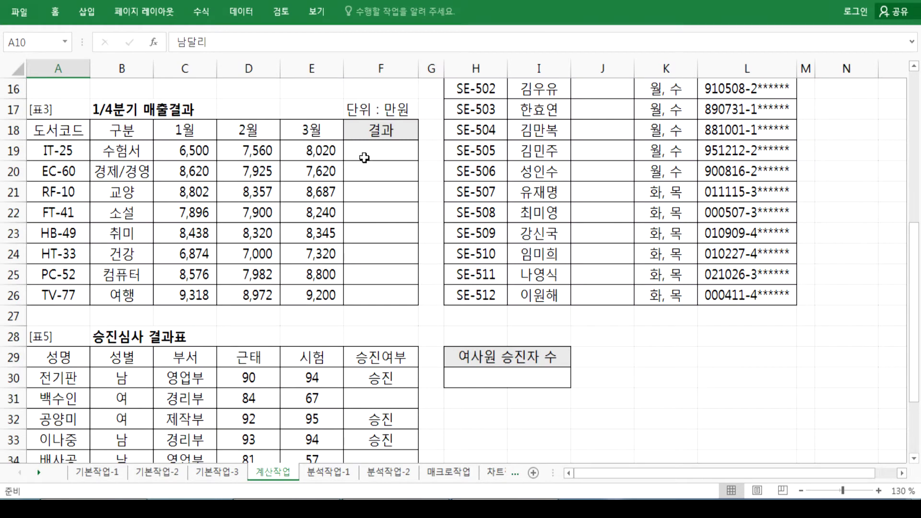
pyautogui.click(371, 150)
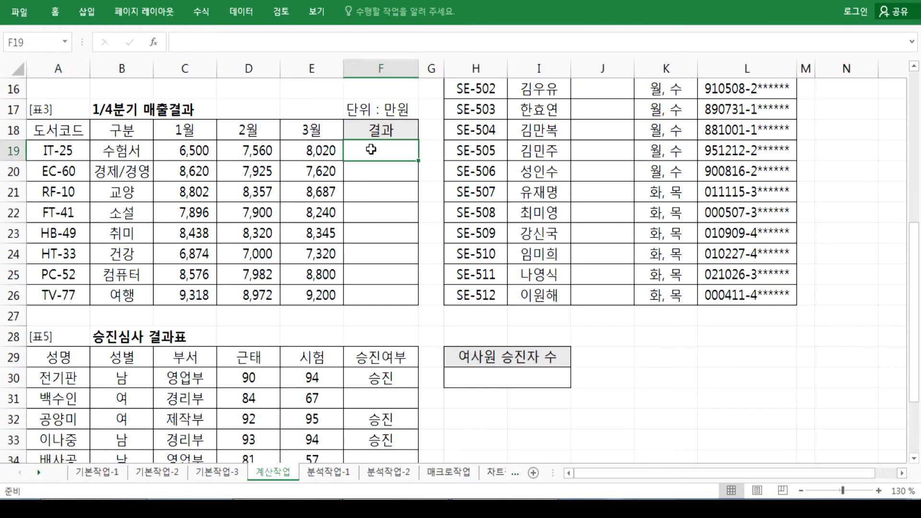
pyautogui.click(173, 148)
pyautogui.moveTo(181, 150); pyautogui.dragTo(180, 294)
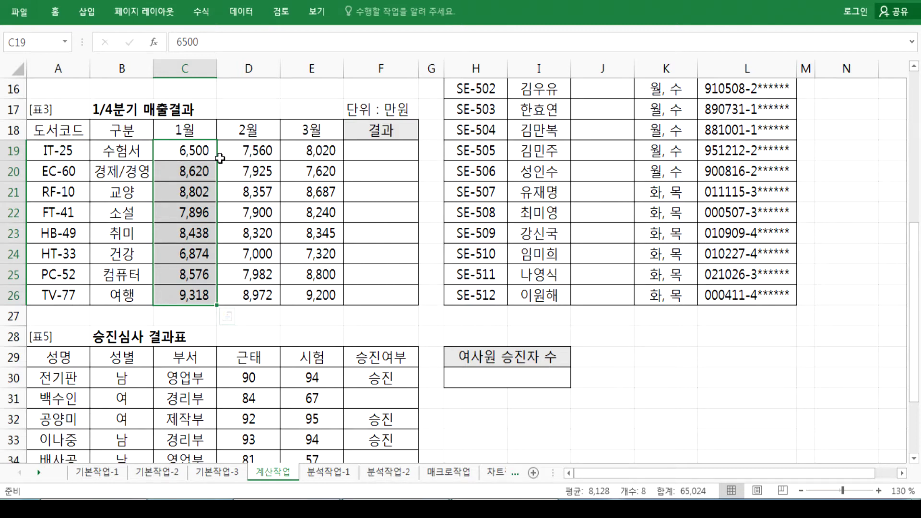
pyautogui.moveTo(228, 153); pyautogui.dragTo(314, 152)
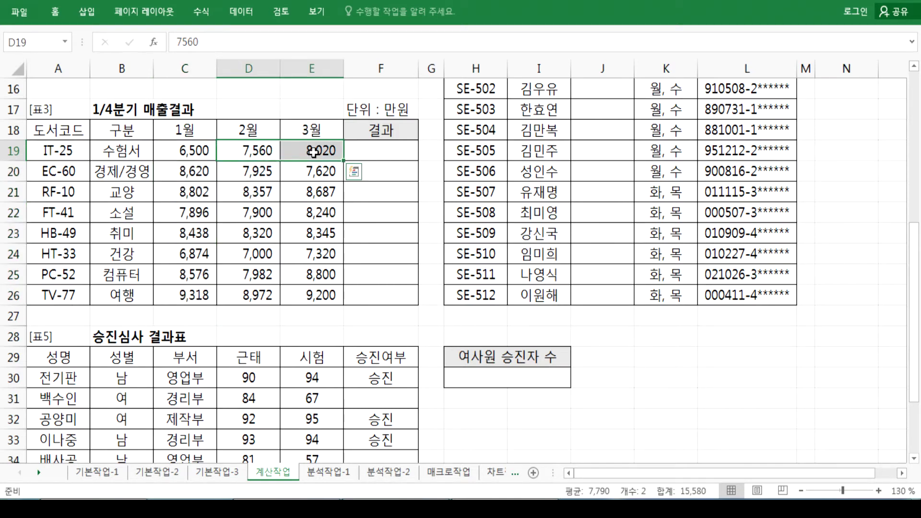
pyautogui.moveTo(188, 151); pyautogui.dragTo(190, 291)
pyautogui.press('Return')
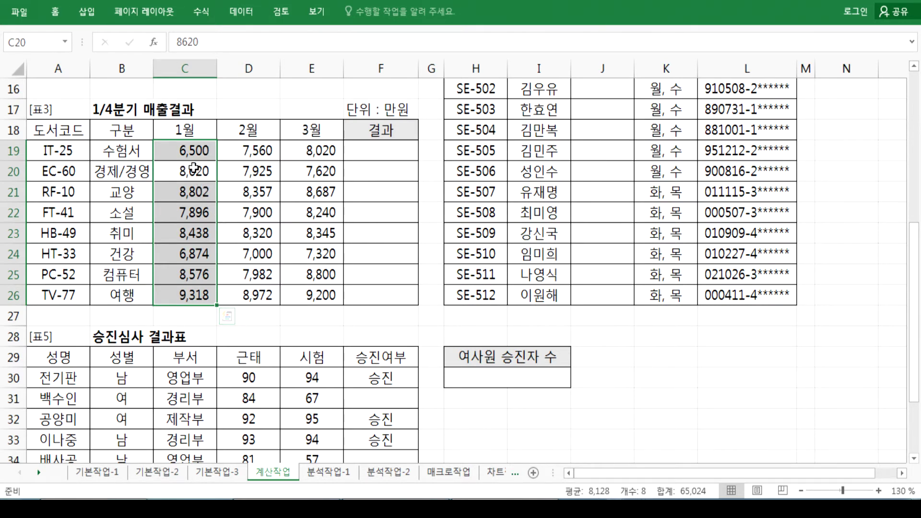
pyautogui.moveTo(249, 151); pyautogui.dragTo(257, 298)
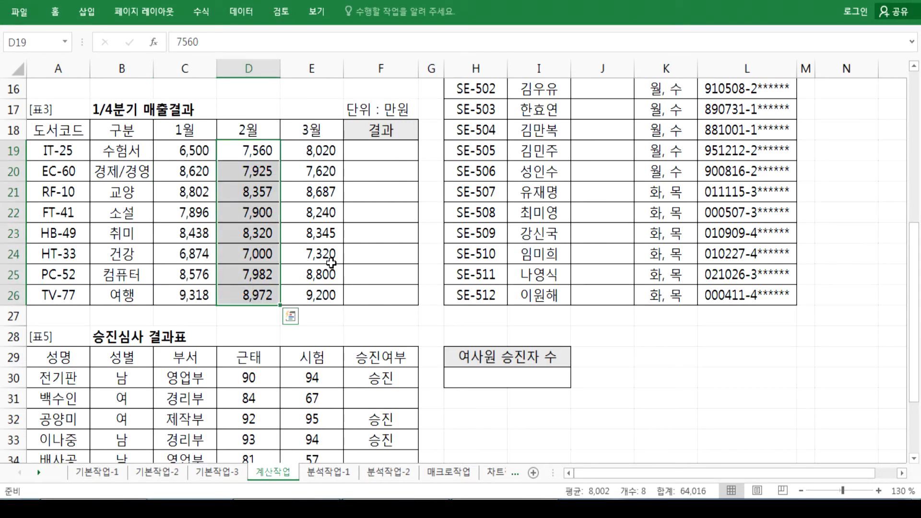
pyautogui.moveTo(313, 151); pyautogui.dragTo(312, 294)
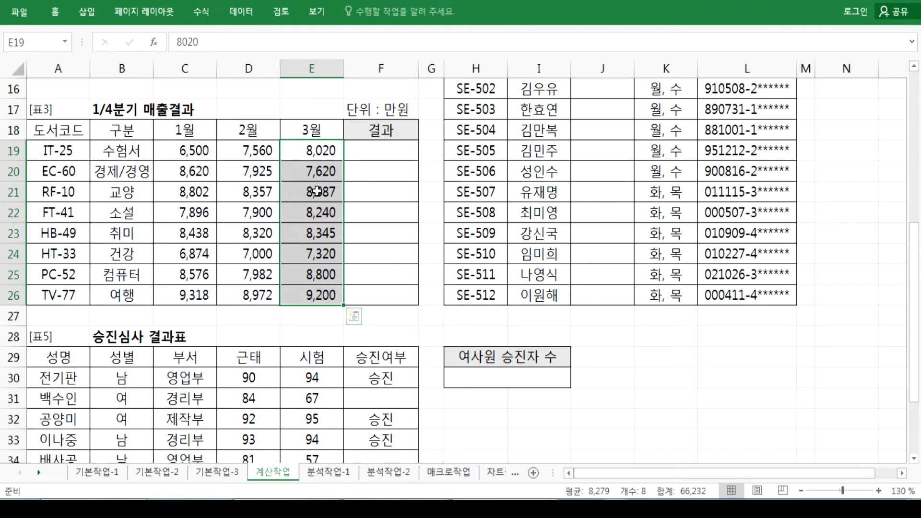
# Step: Select the three-month sales of RF-10, HB-49 and TV-77 together (C21:E21, C23:E23, C26:E26) to check them against the monthly averages
pyautogui.moveTo(184, 191); pyautogui.dragTo(312, 192)
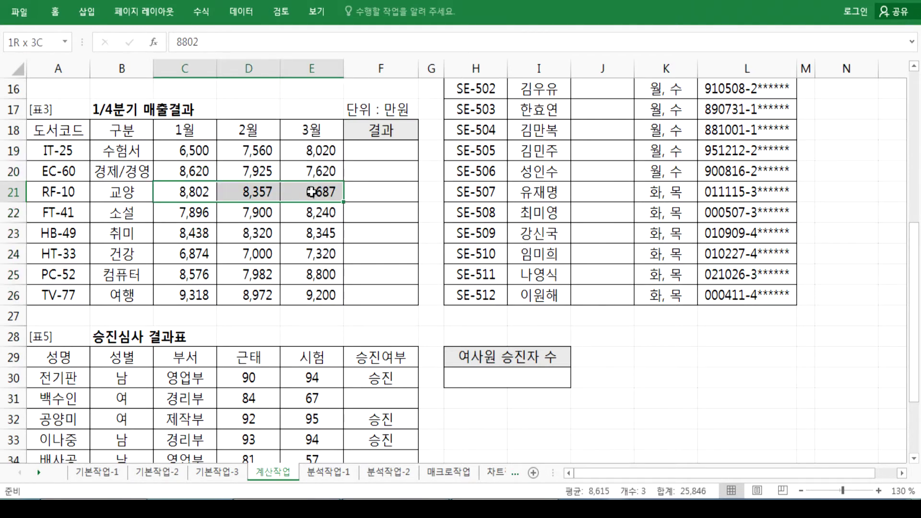
pyautogui.keyDown('ctrl'); pyautogui.click(200, 234); pyautogui.keyUp('ctrl')
pyautogui.moveTo(201, 233); pyautogui.dragTo(312, 233)
pyautogui.moveTo(186, 293); pyautogui.dragTo(314, 296)
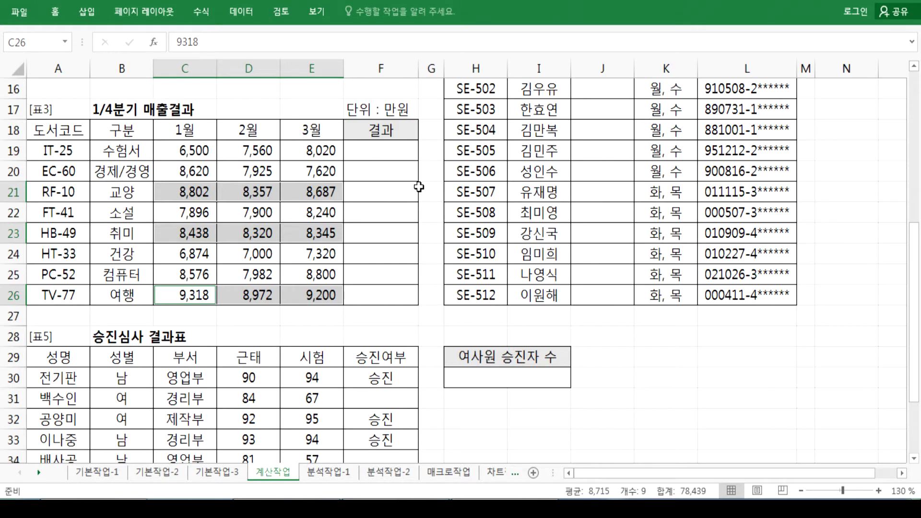
# Step: Mark the 결과 cells of RF-10 and HB-49 (F21, F23), then select F19 for the first result
pyautogui.click(388, 192)
pyautogui.keyDown('ctrl'); pyautogui.click(368, 240); pyautogui.keyUp('ctrl')
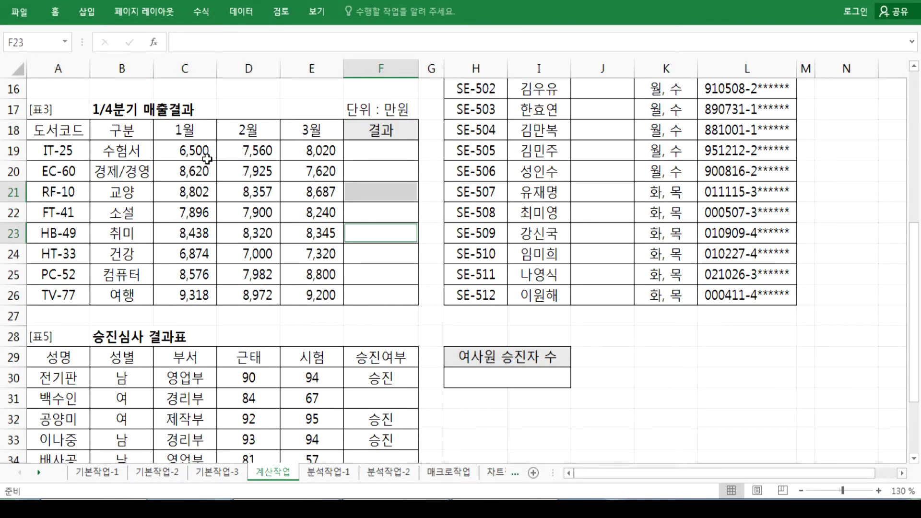
pyautogui.click(358, 150)
# Step: Switch to Notepad, move its window off the 표3 sales table, and begin the 계산작업 3 formula draft with "=IF(AND("
pyautogui.hotkey('alt', 'Tab')
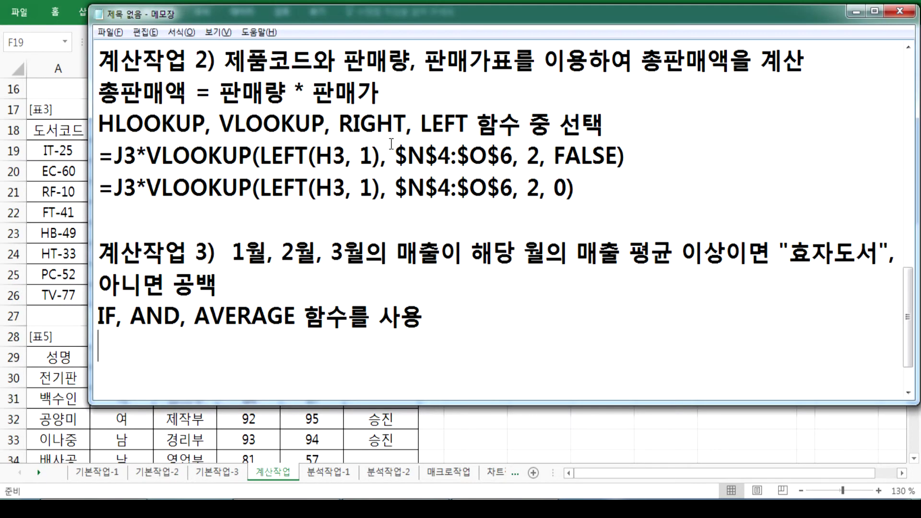
pyautogui.moveTo(320, 15); pyautogui.dragTo(550, 10)
pyautogui.write('=IF(')
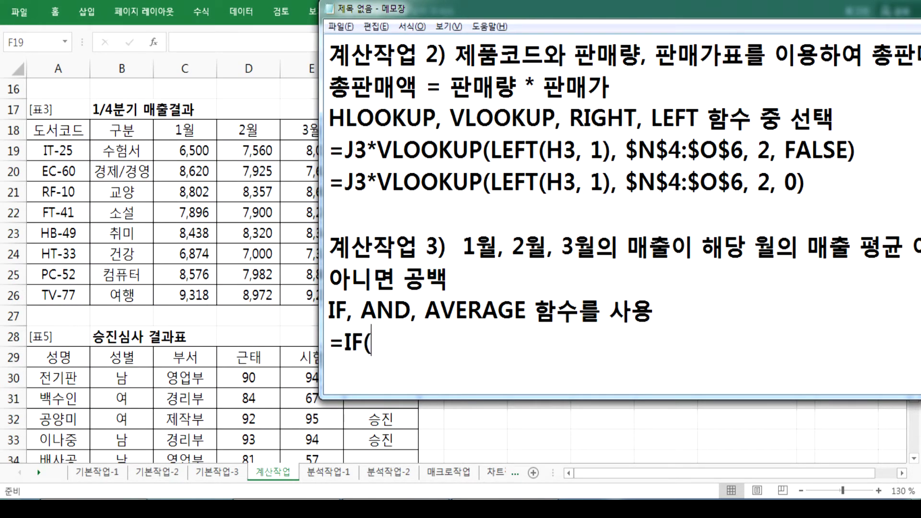
pyautogui.write('AND(')
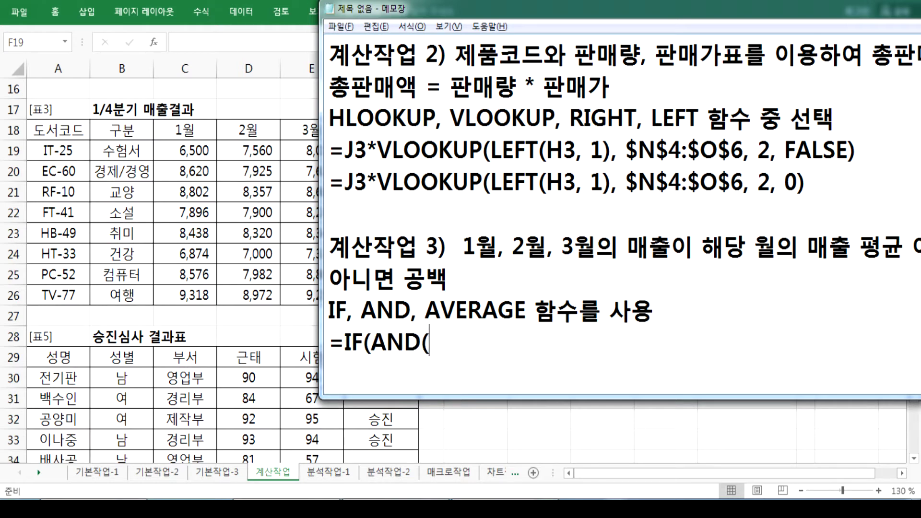
# Step: Write the first AND condition of the draft formula as "나의 1월 실적이 >= 1월 평균, "
pyautogui.write('SO')
pyautogui.press('BackSpace')
pyautogui.write('나의 1월 실')
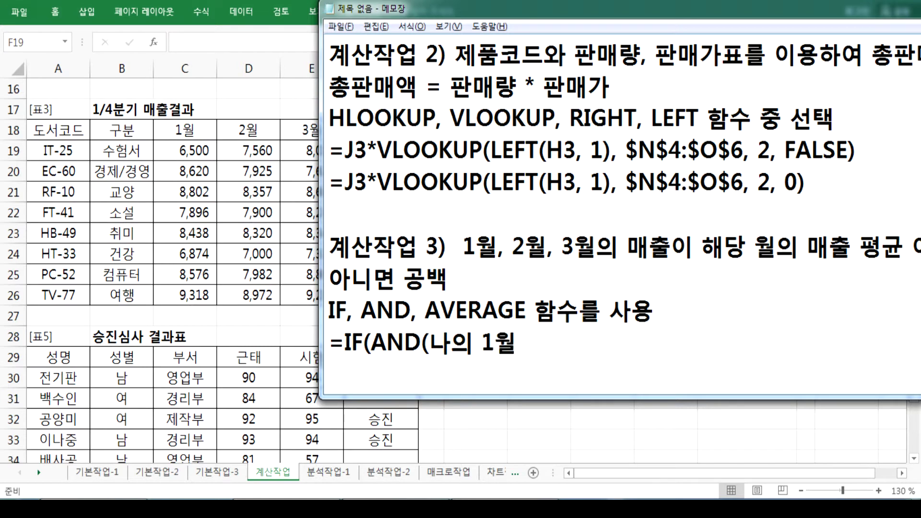
pyautogui.write('적이 1')
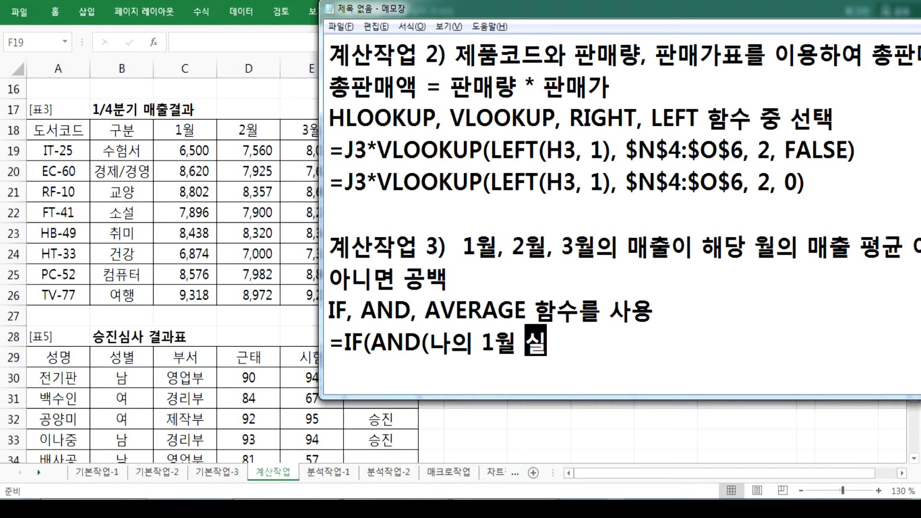
pyautogui.write('우ㅁ')
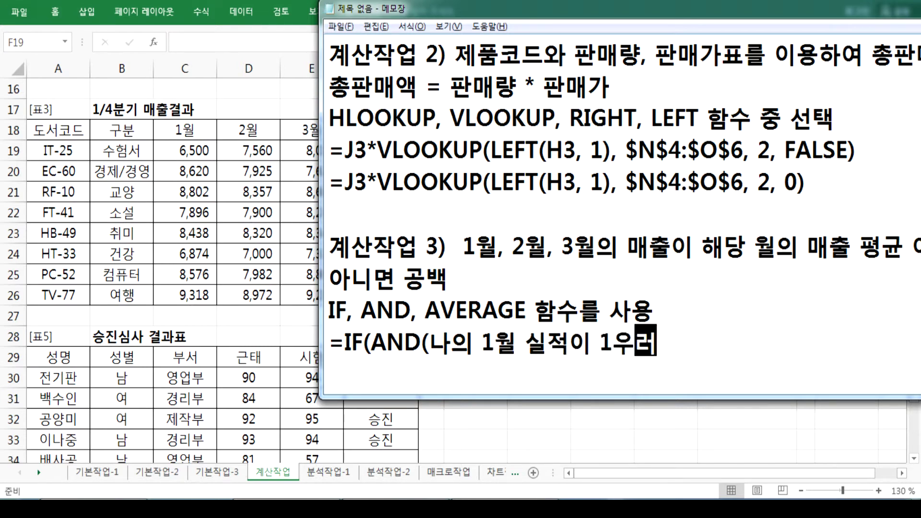
pyautogui.press('BackSpace')
pyautogui.press('BackSpace')
pyautogui.press('BackSpace')
pyautogui.write('>= 1월 ㅠ')
pyautogui.press('BackSpace')
pyautogui.write('펴ㅛ')
pyautogui.press('BackSpace')
pyautogui.press('BackSpace')
pyautogui.write('펴ㅛ')
pyautogui.press('BackSpace')
pyautogui.press('BackSpace')
pyautogui.write('평균, ')
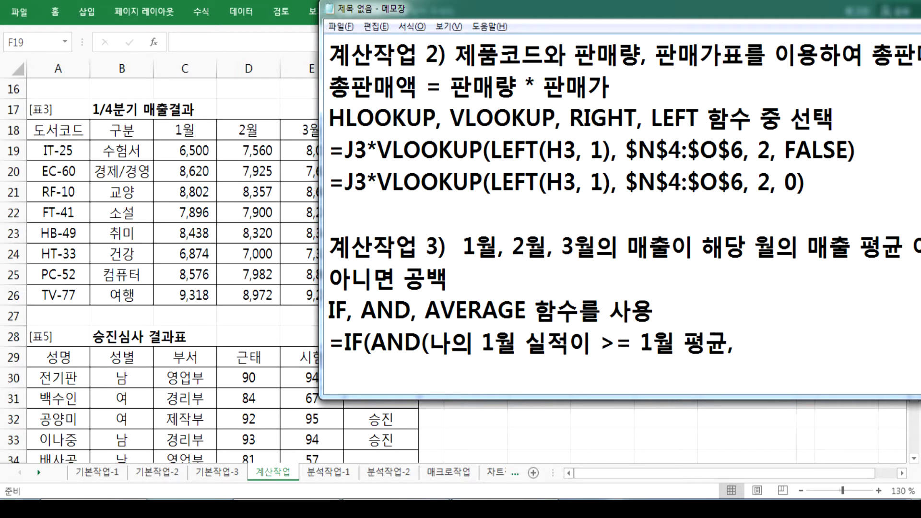
# Step: Add the second AND condition "2월 실적 >= 2월 평균, " and shift the Notepad window to show the line's end
pyautogui.write('2월 실적')
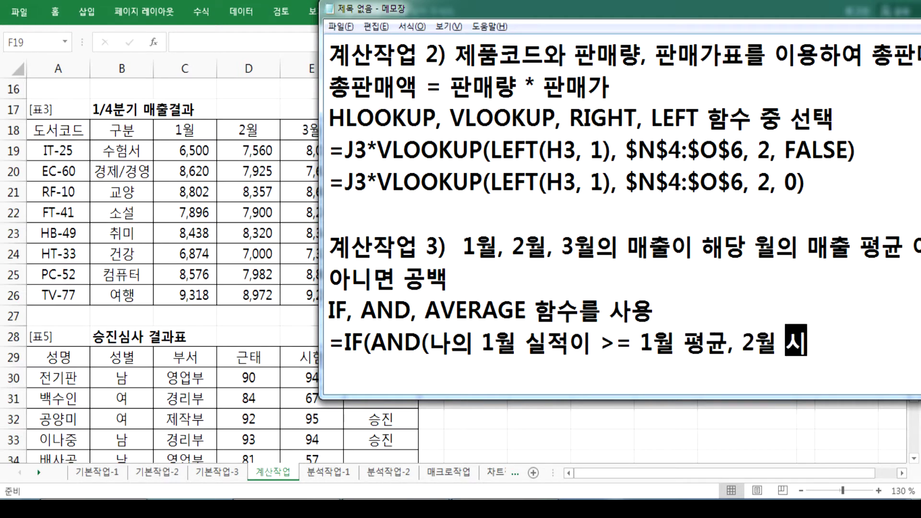
pyautogui.write(' >= 2월')
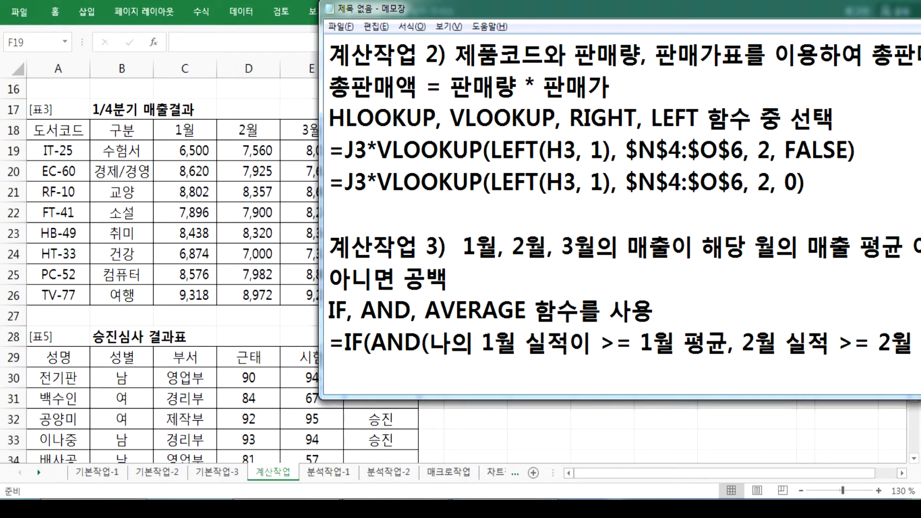
pyautogui.moveTo(555, 6); pyautogui.dragTo(353, 19)
pyautogui.write('펴ㅛㅇ')
pyautogui.press('BackSpace')
pyautogui.press('BackSpace')
pyautogui.press('BackSpace')
pyautogui.write('평균')
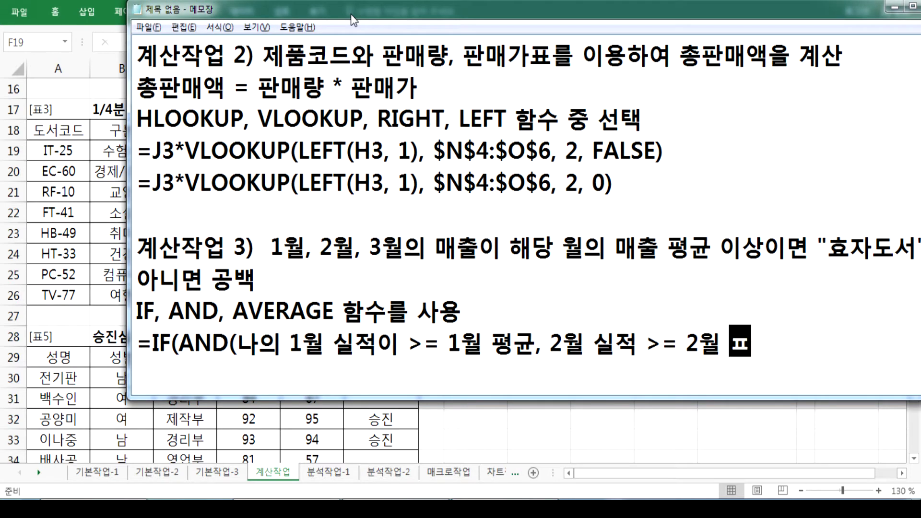
pyautogui.write(', ')
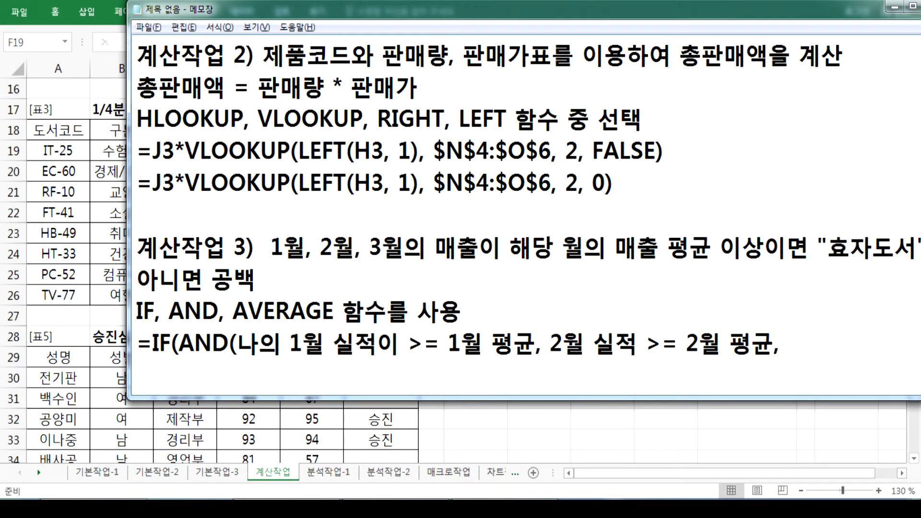
# Step: Add the third AND condition "3월 실적 >= 3월 평균" and close the AND function's parenthesis
pyautogui.write('3월 실적')
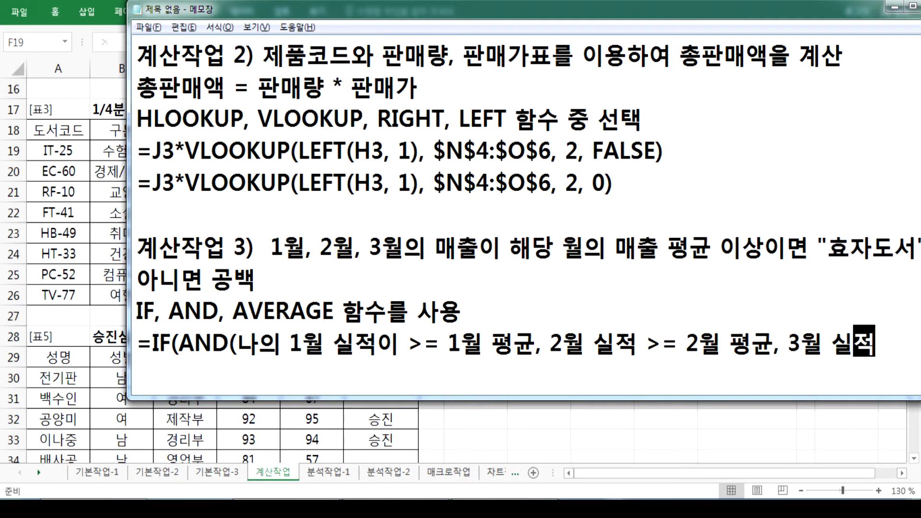
pyautogui.write(' >= ')
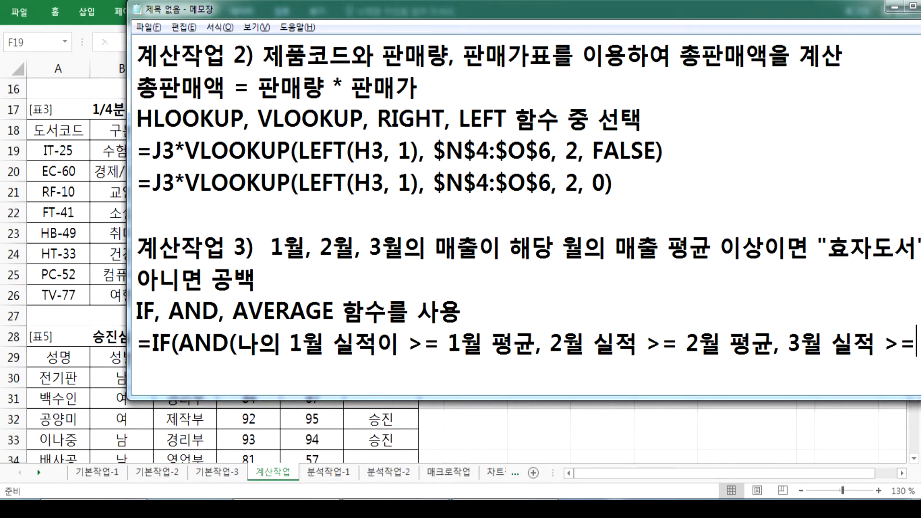
pyautogui.write('월 평균')
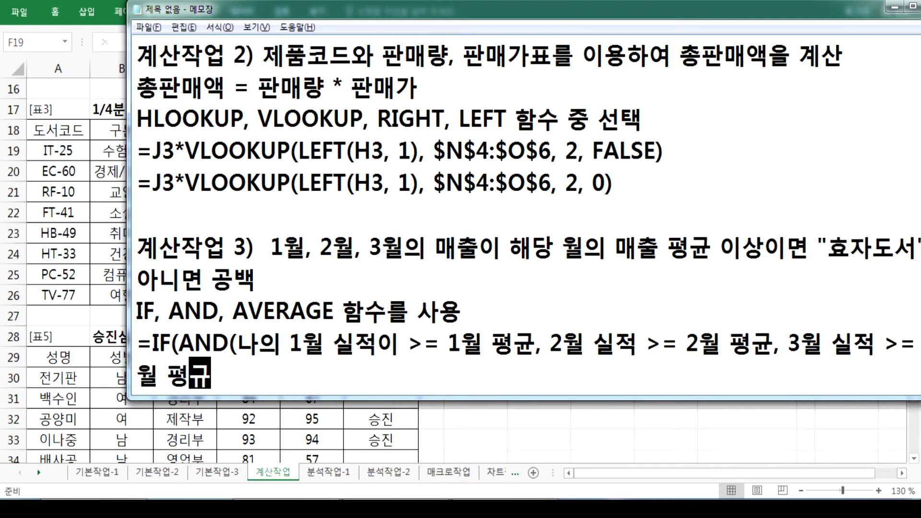
pyautogui.write(')')
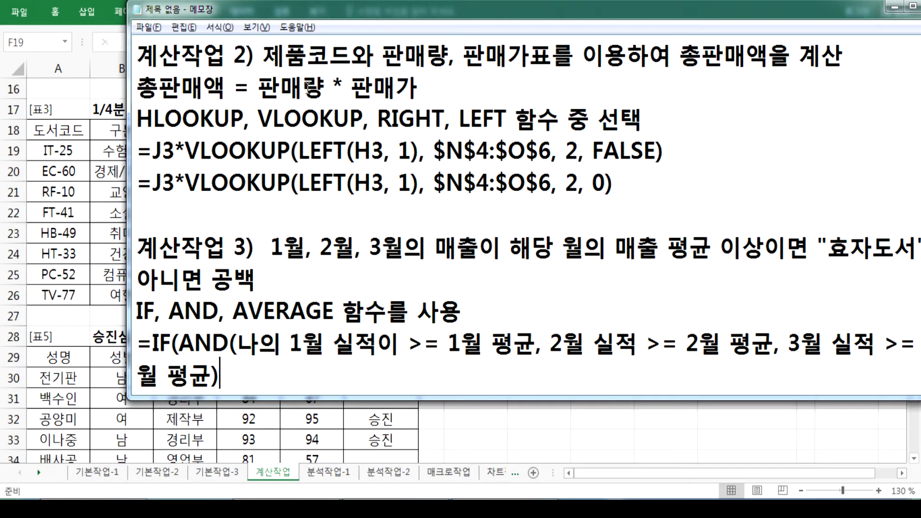
# Step: Shorten the first condition to "1월 실적 >= 1월 평균" and widen the Notepad window until the formula fits on one line
pyautogui.click(238, 343)
pyautogui.press('Delete')
pyautogui.press('Delete')
pyautogui.press('Delete')
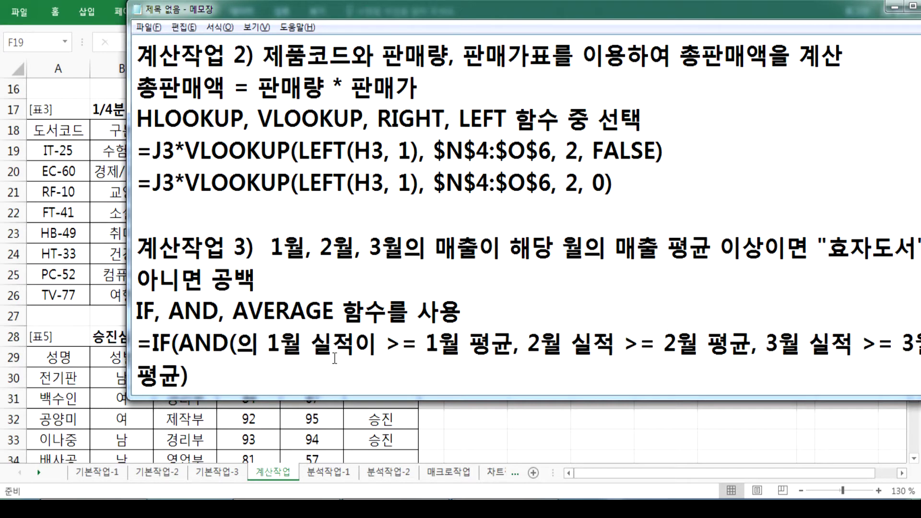
pyautogui.click(328, 346)
pyautogui.press('Delete')
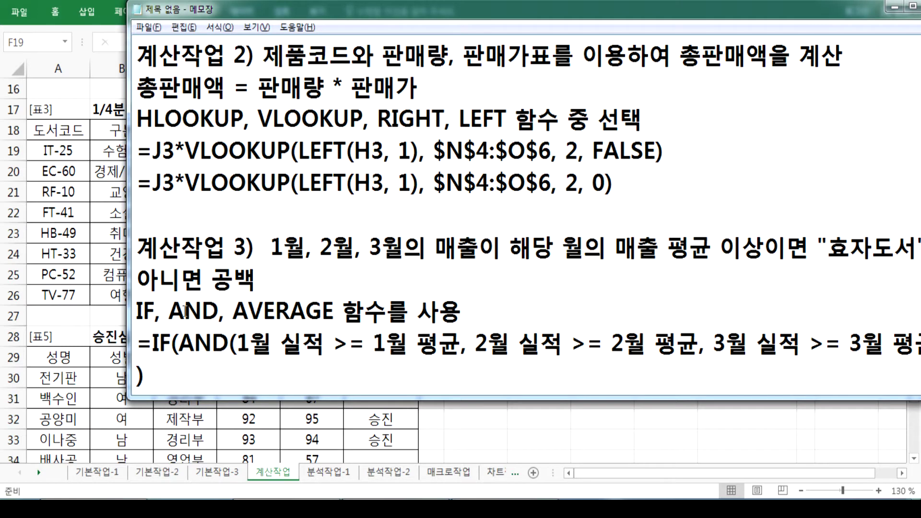
pyautogui.moveTo(127, 302); pyautogui.dragTo(105, 301)
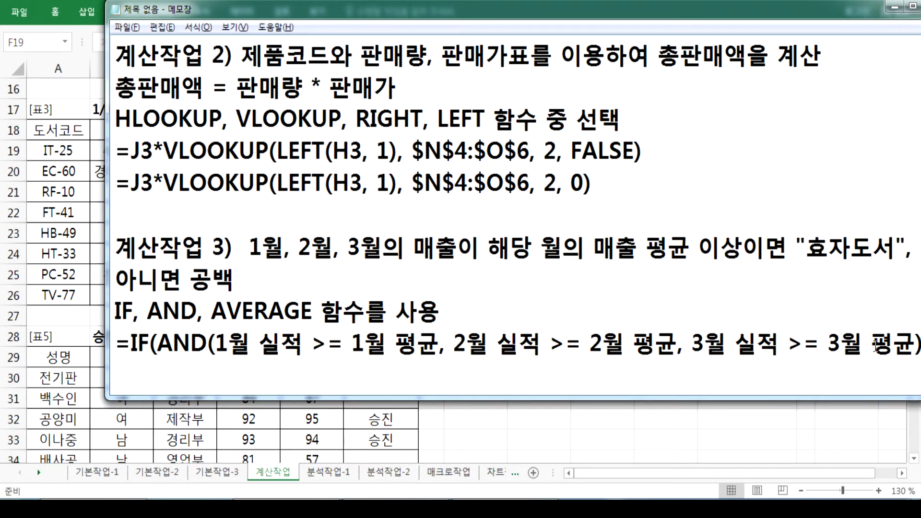
pyautogui.moveTo(107, 316); pyautogui.dragTo(4, 314)
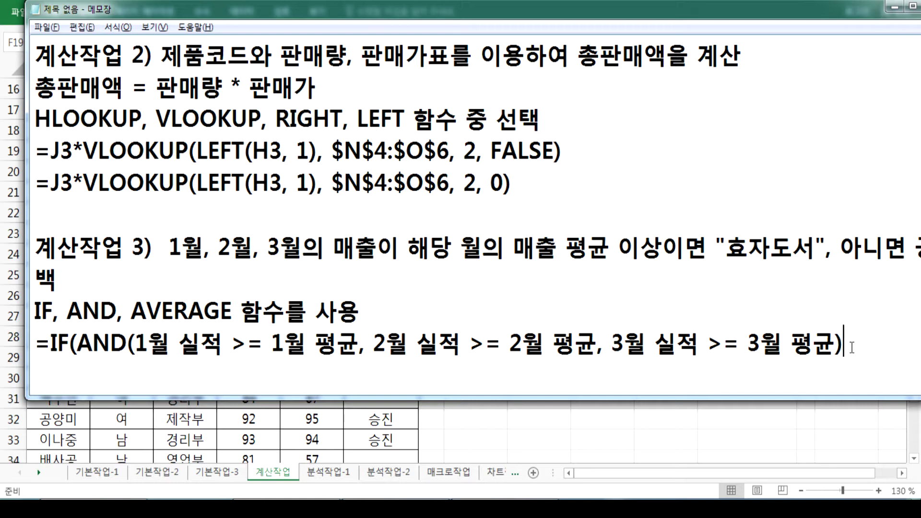
# Step: Finish the draft IF formula with "효자도서" as the true result and "" as the false result, and maximize Notepad
pyautogui.write('VY')
pyautogui.press('BackSpace')
pyautogui.press('BackSpace')
pyautogui.press('Hangul')
pyautogui.write('표')
pyautogui.write('효자도서"')
pyautogui.write(', "")')
pyautogui.press('Return')
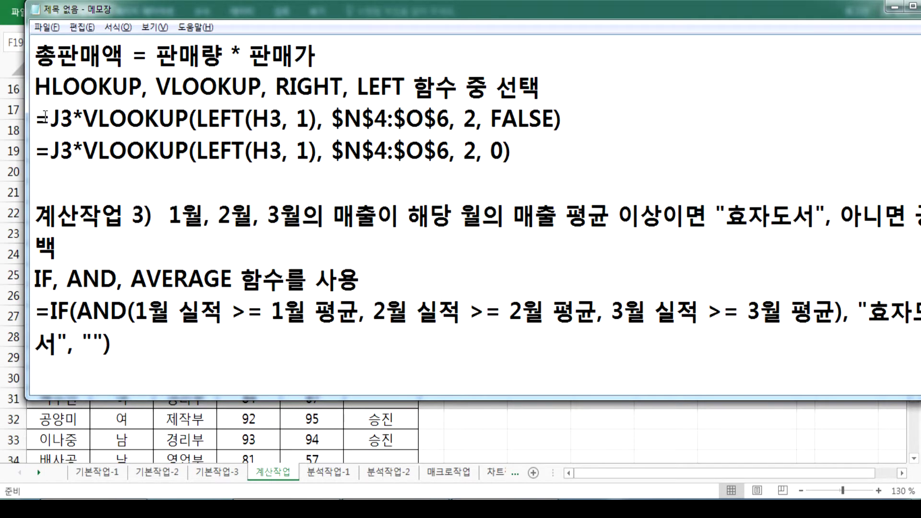
pyautogui.doubleClick(137, 11)
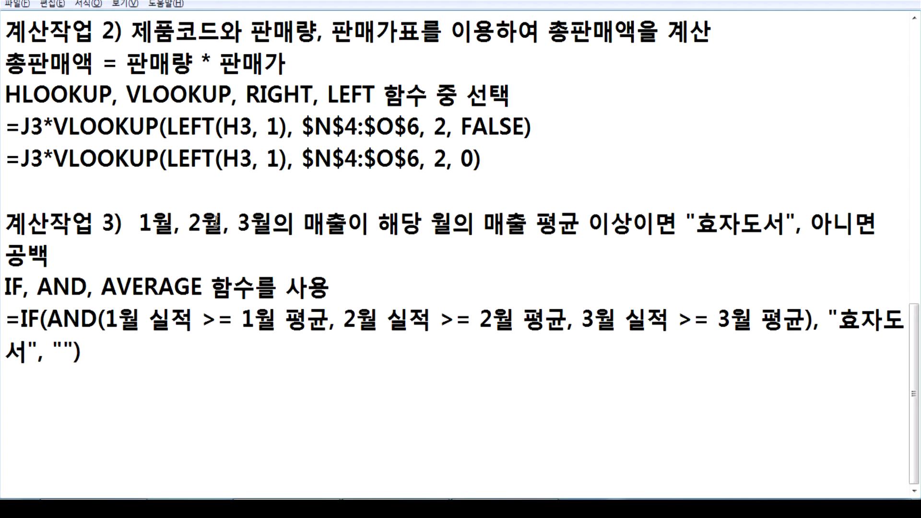
# Step: Switch to Excel and check the 1월, 2월 and 3월 sales ranges C19:C26, D19:D26 and E19:E26, ending on C19
pyautogui.hotkey('alt', 'Tab')
pyautogui.click(192, 144)
pyautogui.moveTo(191, 142); pyautogui.dragTo(191, 298)
pyautogui.moveTo(247, 149); pyautogui.dragTo(250, 295)
pyautogui.moveTo(302, 153); pyautogui.dragTo(298, 286)
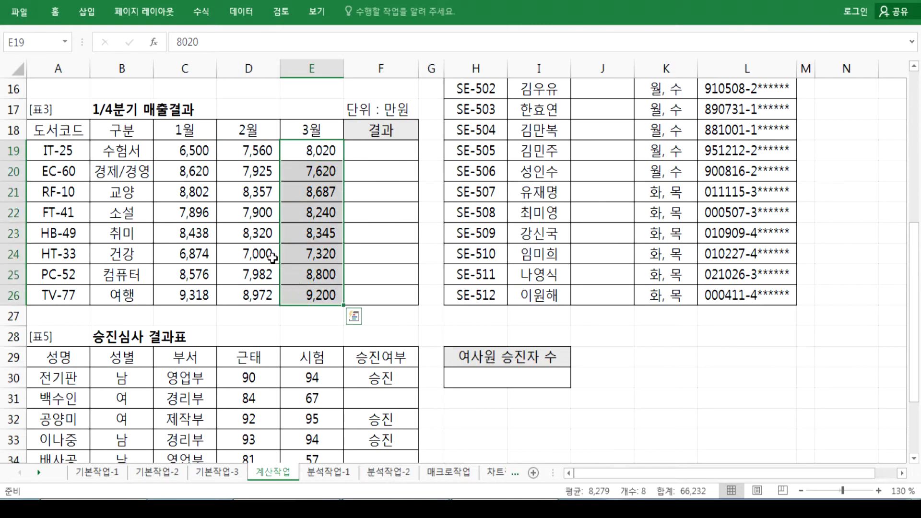
pyautogui.click(184, 152)
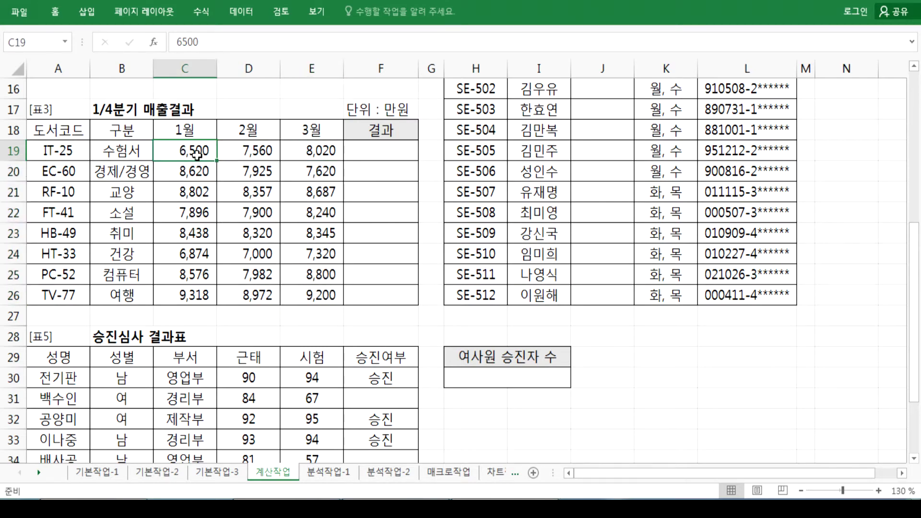
# Step: Duplicate the worded IF formula on the line below it in Notepad and add blank lines underneath
pyautogui.hotkey('alt', 'Tab')
pyautogui.moveTo(8, 320); pyautogui.dragTo(6, 379)
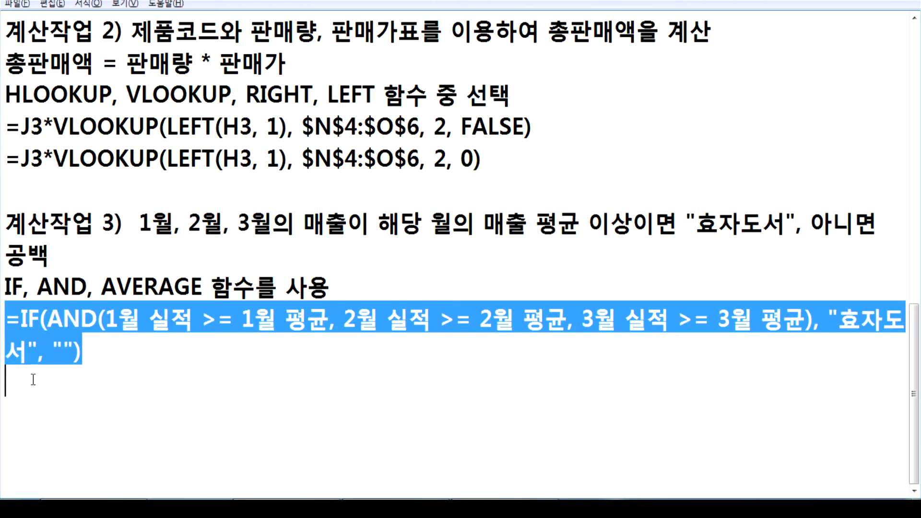
pyautogui.hotkey('ctrl', 'x')
pyautogui.hotkey('ctrl', 'v')
pyautogui.hotkey('ctrl', 'v')
pyautogui.scroll(-1, 158, 371)
pyautogui.press('Return')
pyautogui.press('Return')
pyautogui.press('Return')
pyautogui.press('Return')
pyautogui.press('Return')
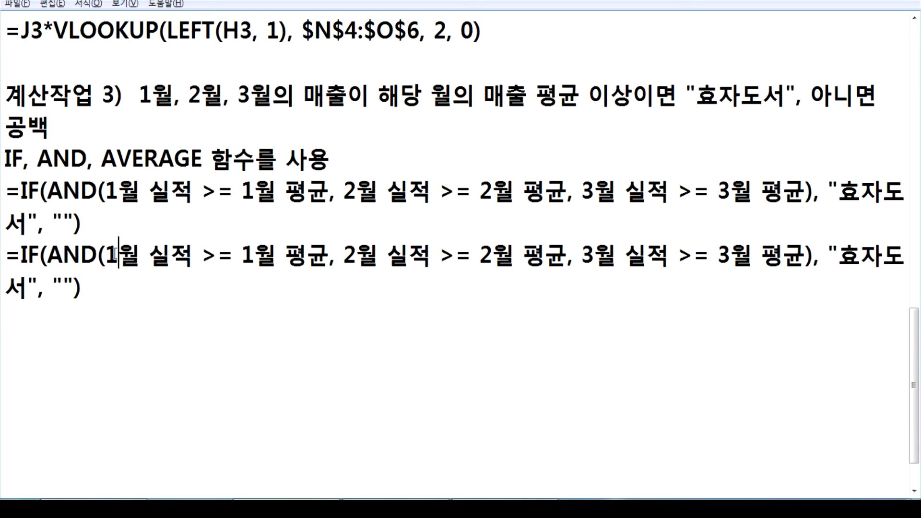
# Step: Check the first 1월 sales cell in Excel and replace "1월 실적" with C19 in the copied Notepad formula
pyautogui.hotkey('alt', 'Tab')
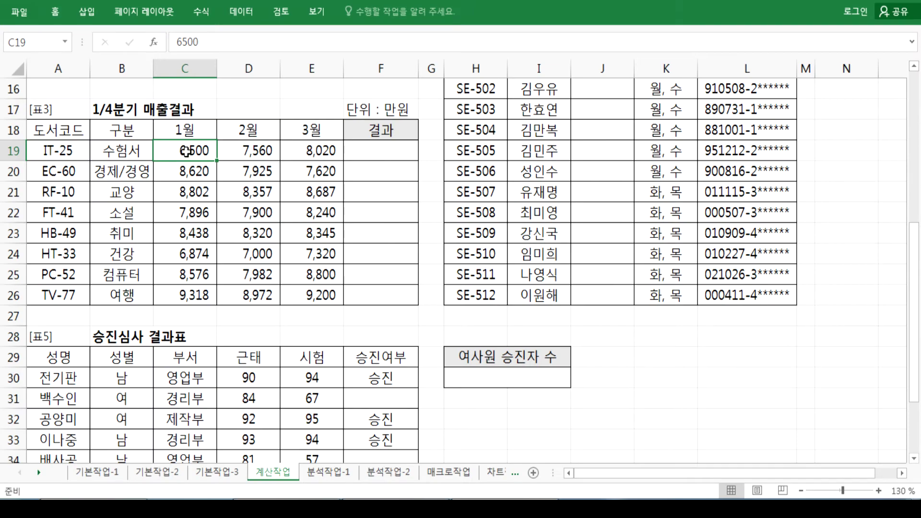
pyautogui.hotkey('alt', 'Tab')
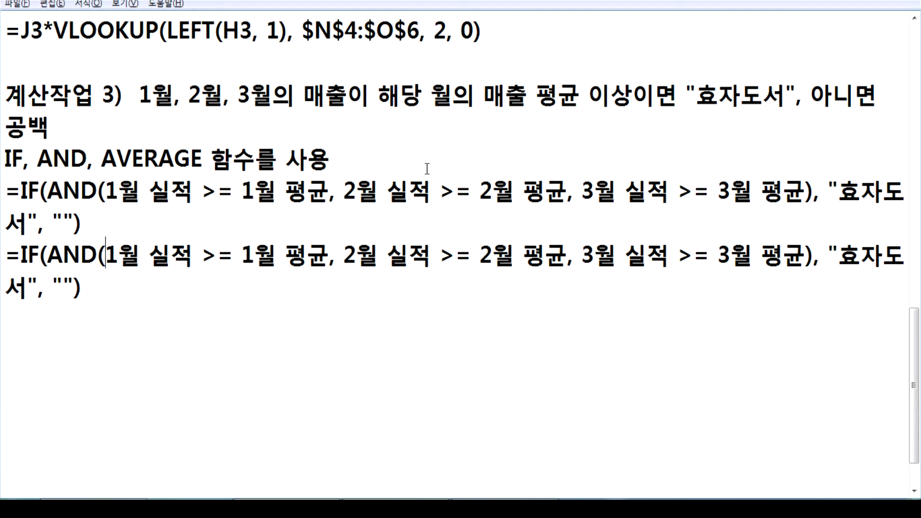
pyautogui.write('C19')
pyautogui.press('Delete')
pyautogui.press('Delete')
pyautogui.press('Delete')
pyautogui.press('Delete')
pyautogui.press('Delete')
# Step: Replace "1월 평균" with AVERAGE(C19:C26 in the copied Notepad formula, checking the 1월 range's last row in Excel
pyautogui.press('Right')
pyautogui.press('Right')
pyautogui.write('AVERAGE')
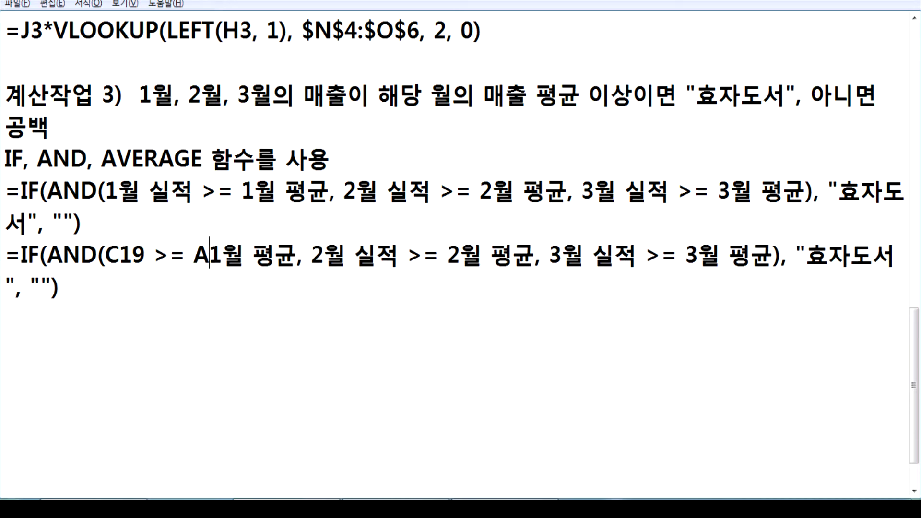
pyautogui.write('(')
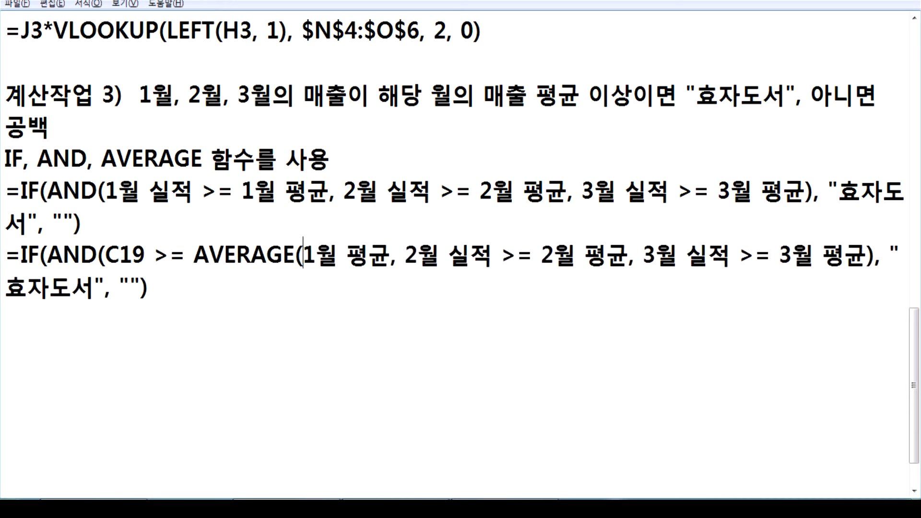
pyautogui.write('C19:')
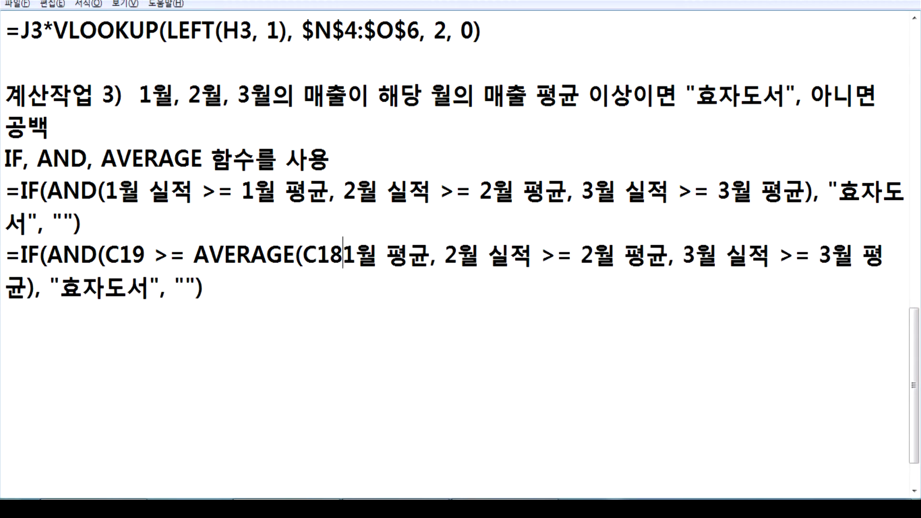
pyautogui.hotkey('alt', 'Tab')
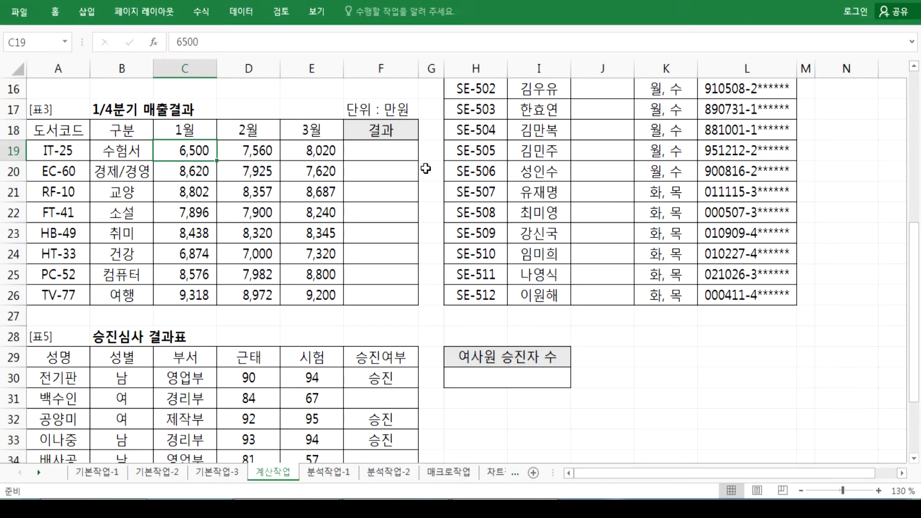
pyautogui.hotkey('alt', 'Tab')
pyautogui.write('C26')
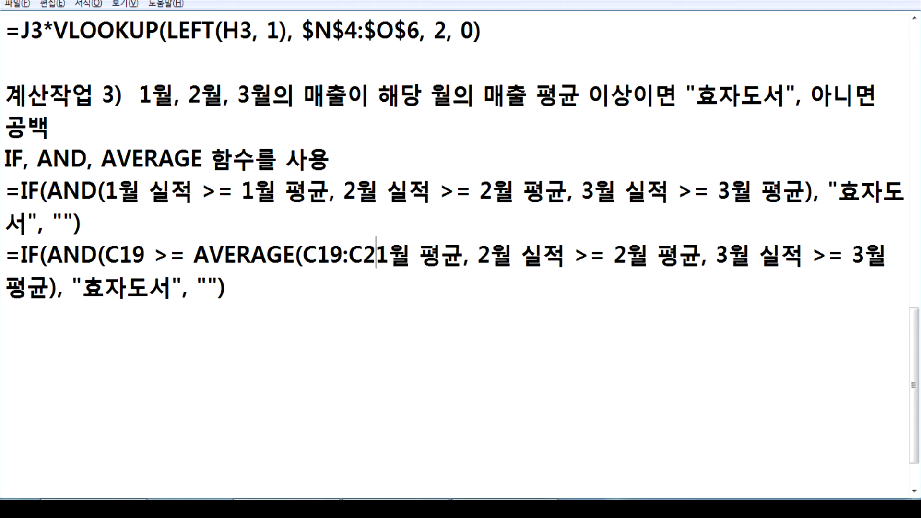
pyautogui.press('Delete')
pyautogui.press('Delete')
pyautogui.press('Delete')
pyautogui.press('Delete')
pyautogui.press('Delete')
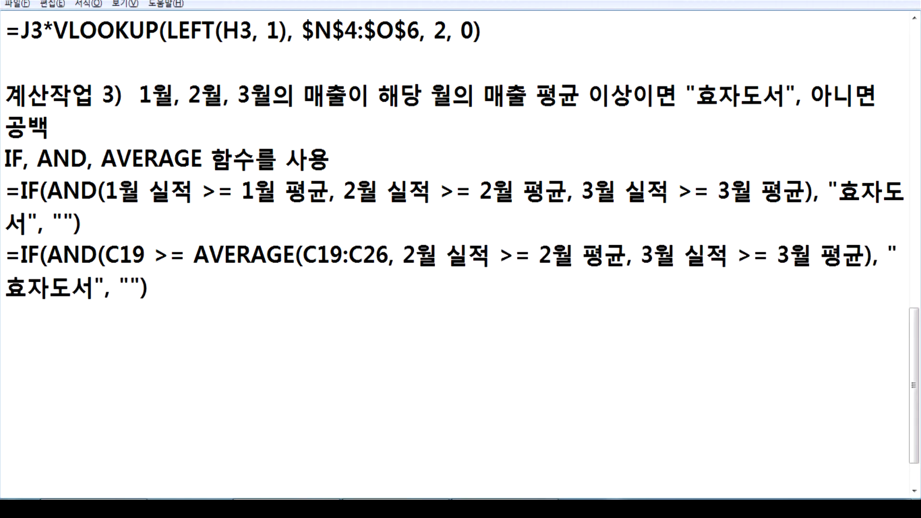
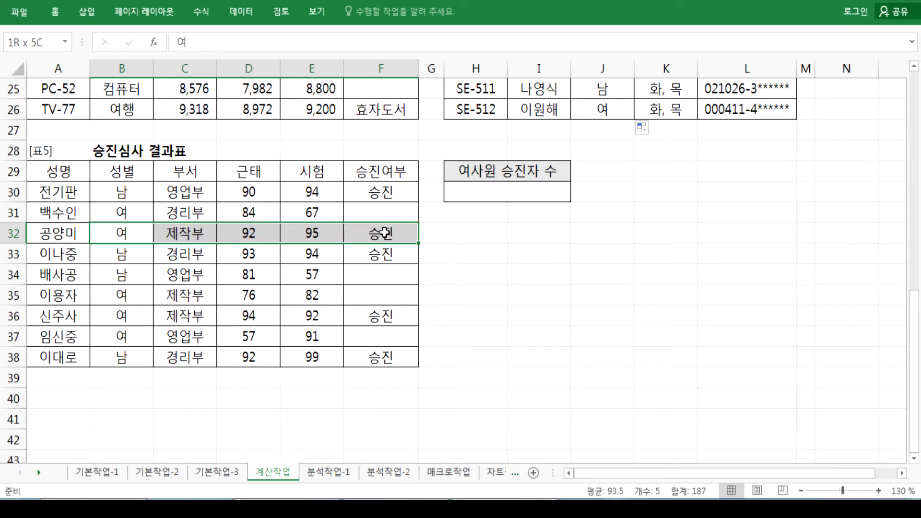
# Step: Examine the CHOOSE and MID formula in J15 of 표4 together with its 주민등록번호 source cell L15
pyautogui.click(479, 188)
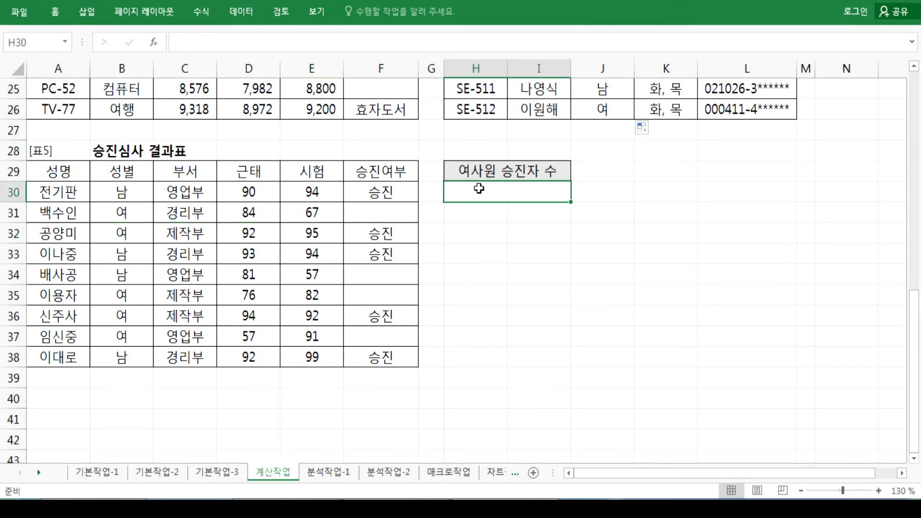
pyautogui.scroll(4, 521, 227)
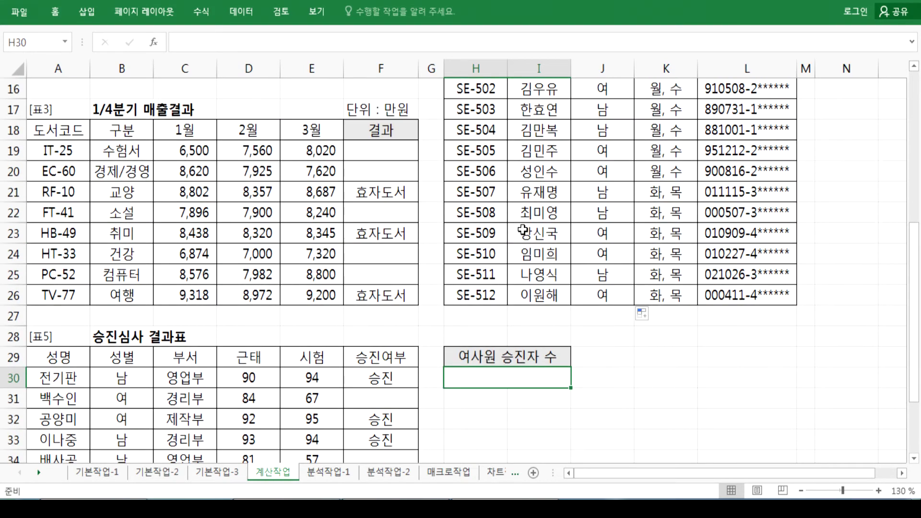
pyautogui.click(597, 137)
pyautogui.doubleClick(622, 134)
pyautogui.press('Escape')
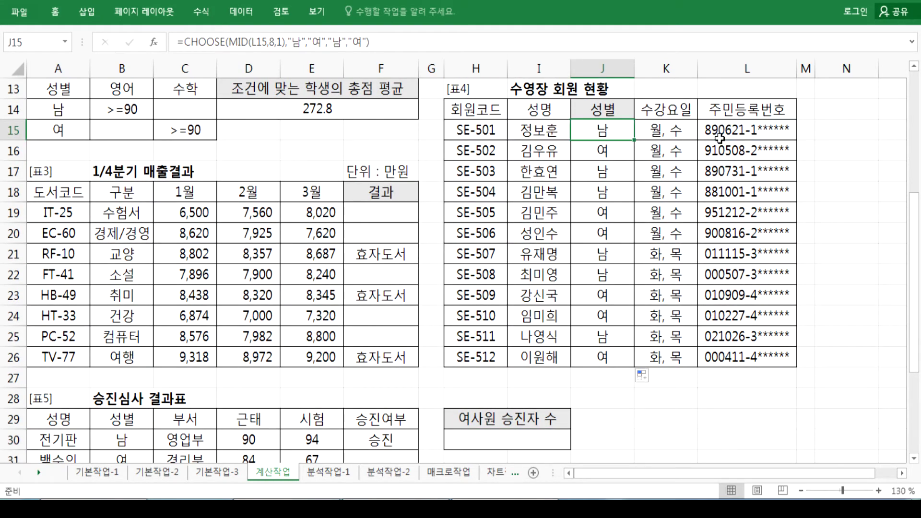
pyautogui.click(746, 130)
pyautogui.moveTo(581, 131); pyautogui.dragTo(743, 130)
pyautogui.doubleClick(609, 131)
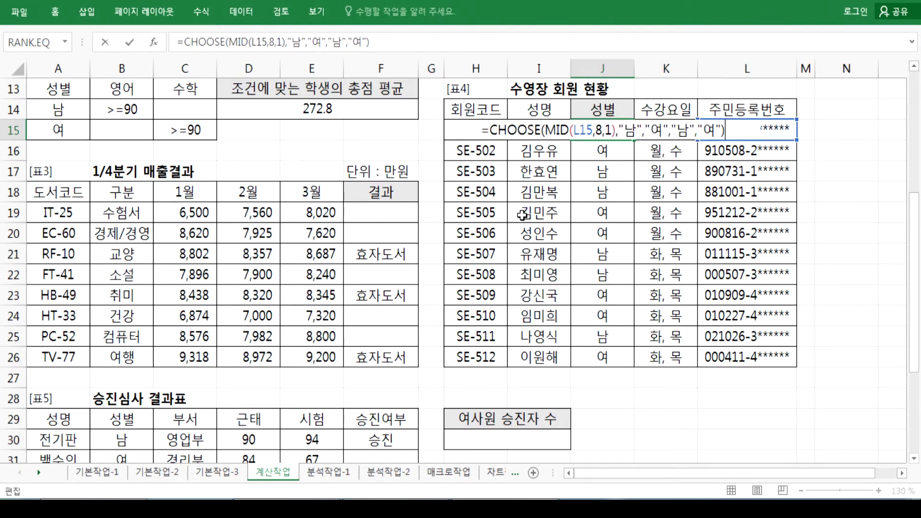
pyautogui.press('Escape')
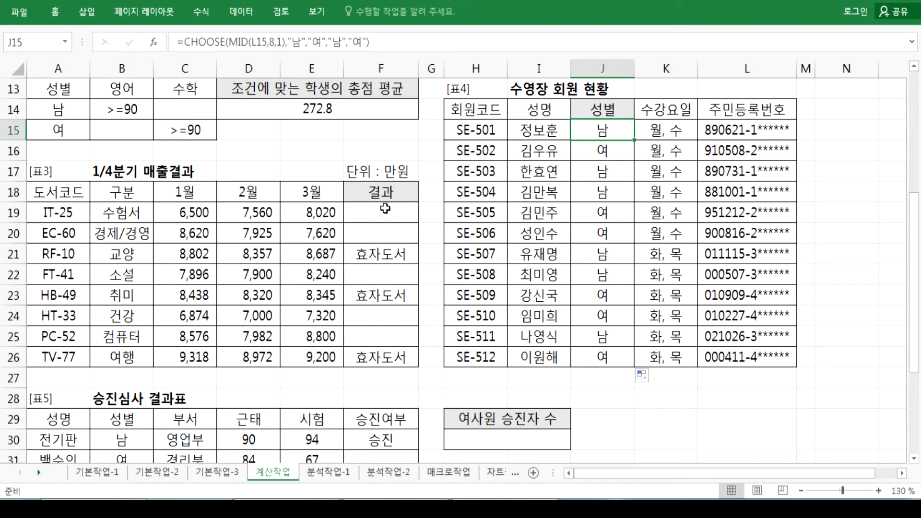
# Step: Examine the IF, AND and AVERAGE formula in F19 of 표3 and the 1월 sales cell C19
pyautogui.click(385, 208)
pyautogui.press('F2')
pyautogui.press('Escape')
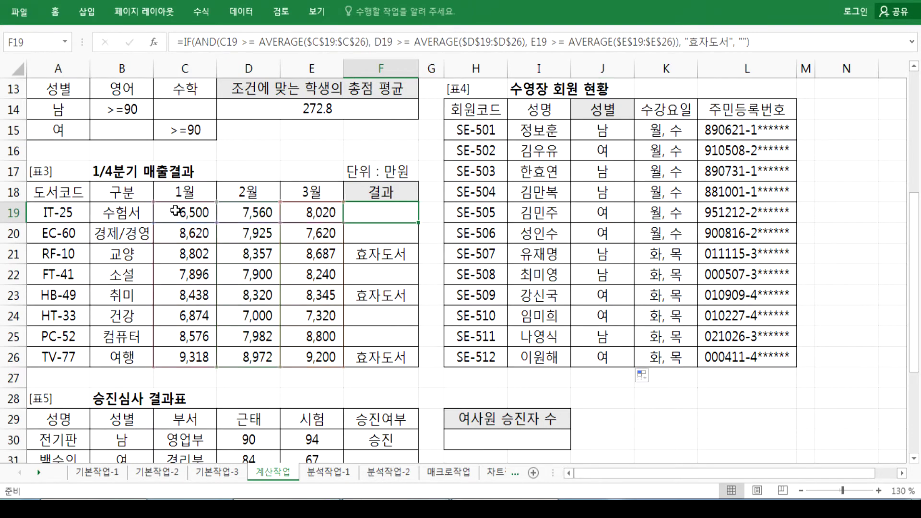
pyautogui.click(176, 210)
pyautogui.press('F2')
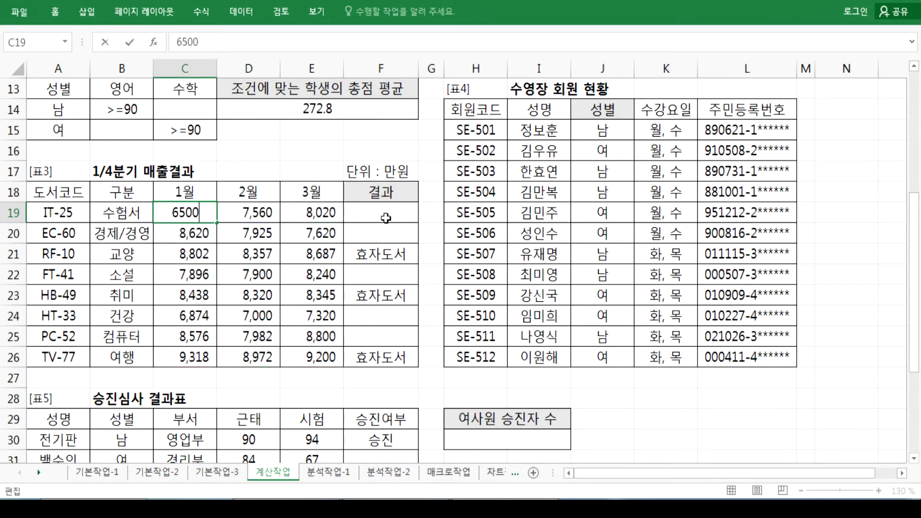
pyautogui.press('Escape')
pyautogui.click(386, 216)
pyautogui.press('F2')
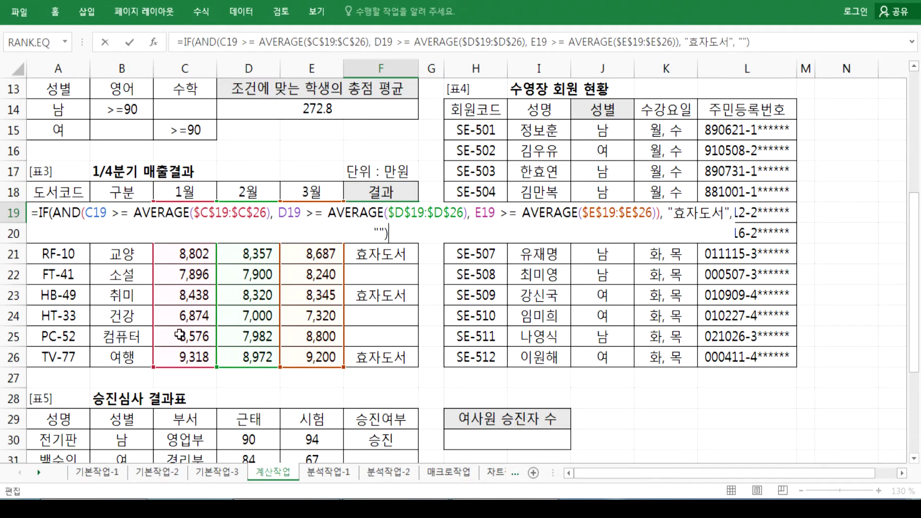
pyautogui.press('Escape')
# Step: Select the 1월 range C19:C26, go through its cells one by one, and recheck the absolute ranges in F19's formula
pyautogui.click(187, 213)
pyautogui.moveTo(187, 212); pyautogui.dragTo(191, 357)
pyautogui.press('Return')
pyautogui.press('Return')
pyautogui.press('Return')
pyautogui.press('Return')
pyautogui.press('Return')
pyautogui.press('Return')
pyautogui.press('Return')
pyautogui.press('Return')
pyautogui.press('Return')
pyautogui.press('Return')
pyautogui.press('Return')
pyautogui.press('Return')
pyautogui.press('Return')
pyautogui.press('Return')
pyautogui.press('Return')
pyautogui.press('Return')
pyautogui.press('Return')
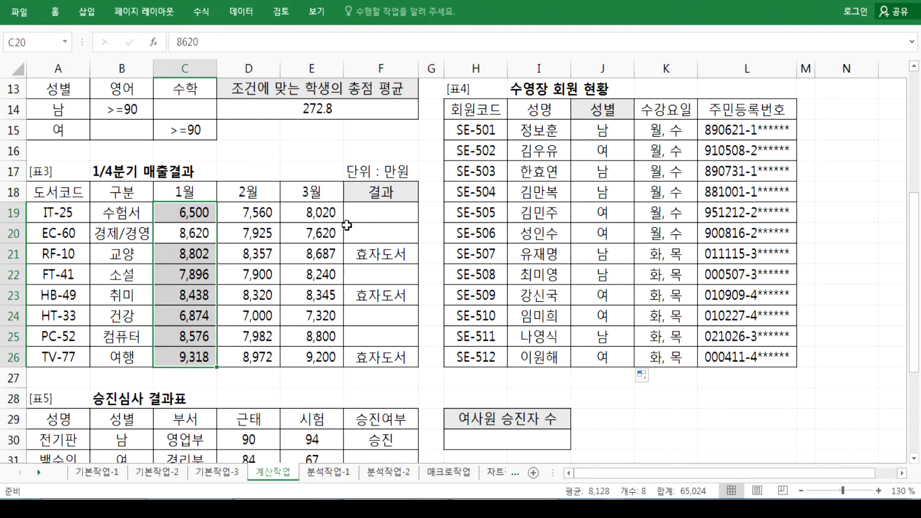
pyautogui.click(358, 213)
pyautogui.press('F2')
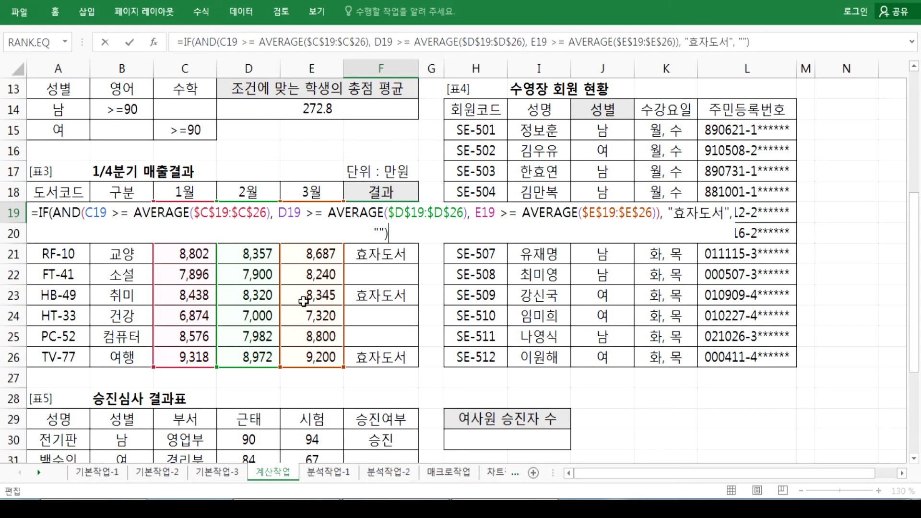
# Step: Examine the ROUND and DAVERAGE formula in D14, and the VLOOKUP formula in L3 with its price table N4:O6
pyautogui.scroll(2, 305, 279)
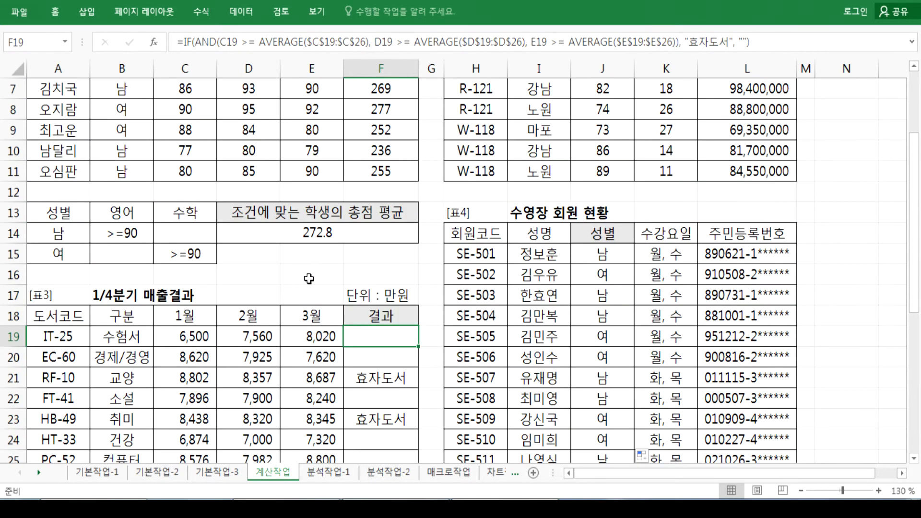
pyautogui.doubleClick(306, 239)
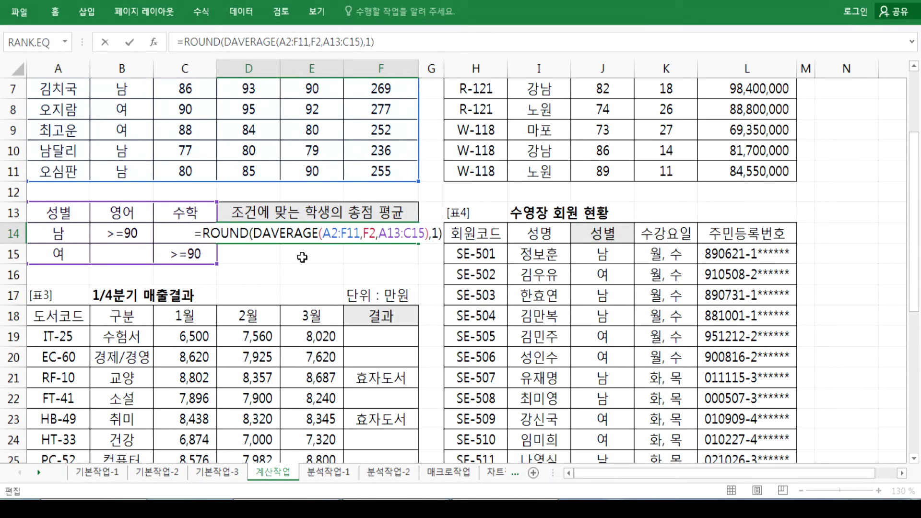
pyautogui.press('Escape')
pyautogui.scroll(2, 619, 164)
pyautogui.click(721, 137)
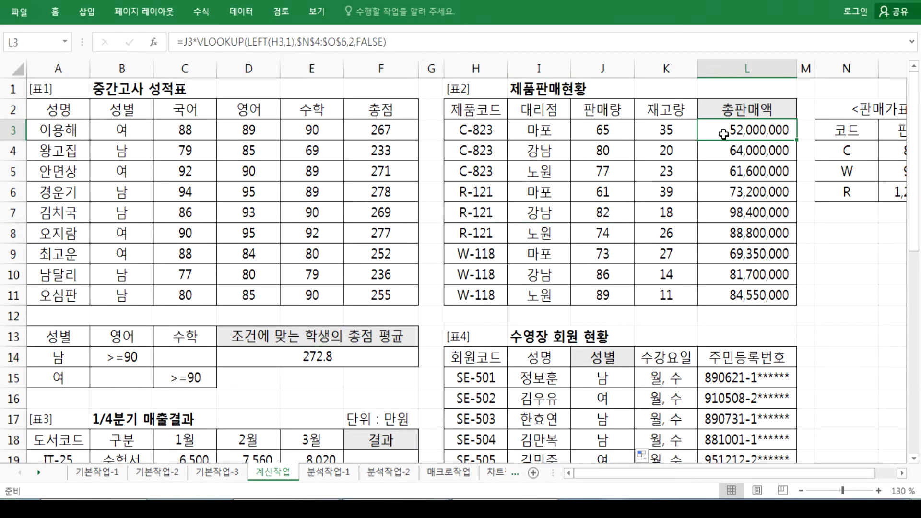
pyautogui.press('F2')
pyautogui.press('Escape')
pyautogui.hscroll(1, 802, 480)
pyautogui.moveTo(787, 150); pyautogui.dragTo(838, 191)
pyautogui.doubleClick(691, 129)
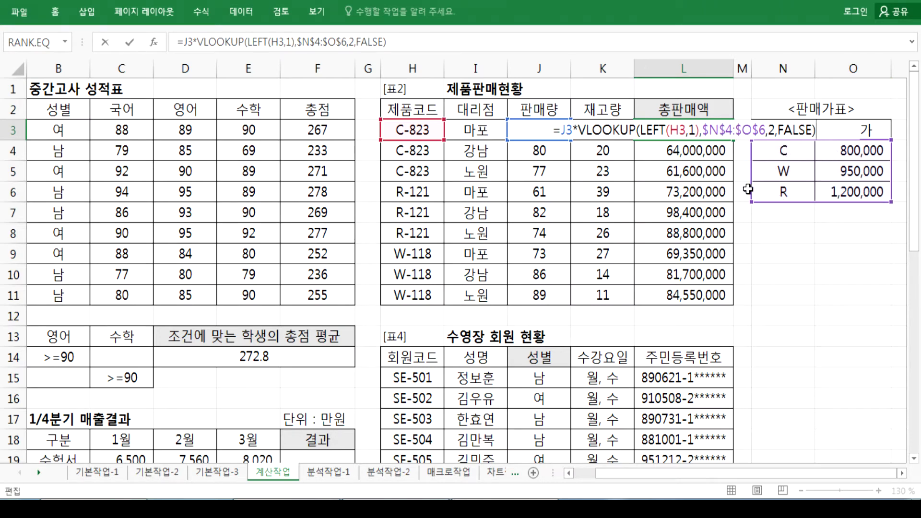
pyautogui.press('Escape')
# Step: Copy the COUNTIFS formula with cell ranges B30:B38 and F30:F38 from Notepad into H30, accepting Excel's suggested formula correction
pyautogui.scroll(-6, 366, 253)
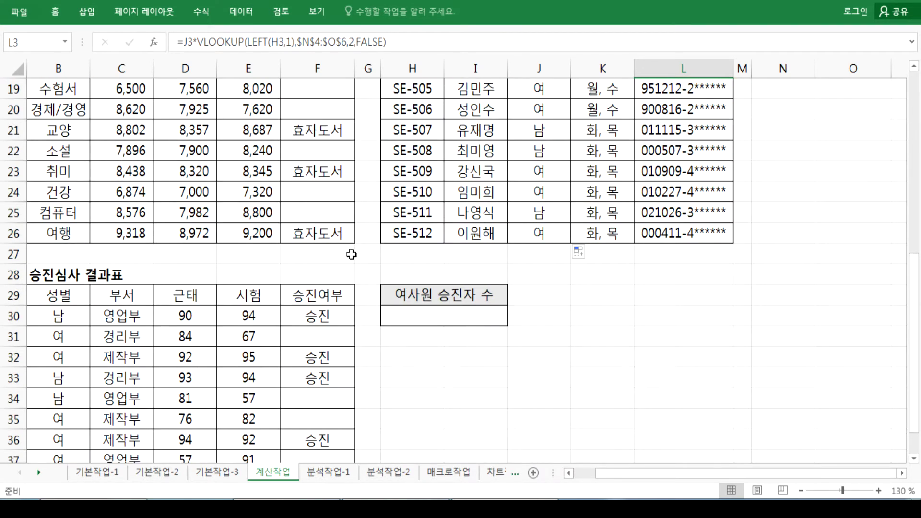
pyautogui.scroll(-1, 411, 244)
pyautogui.click(408, 255)
pyautogui.hotkey('alt', 'Tab')
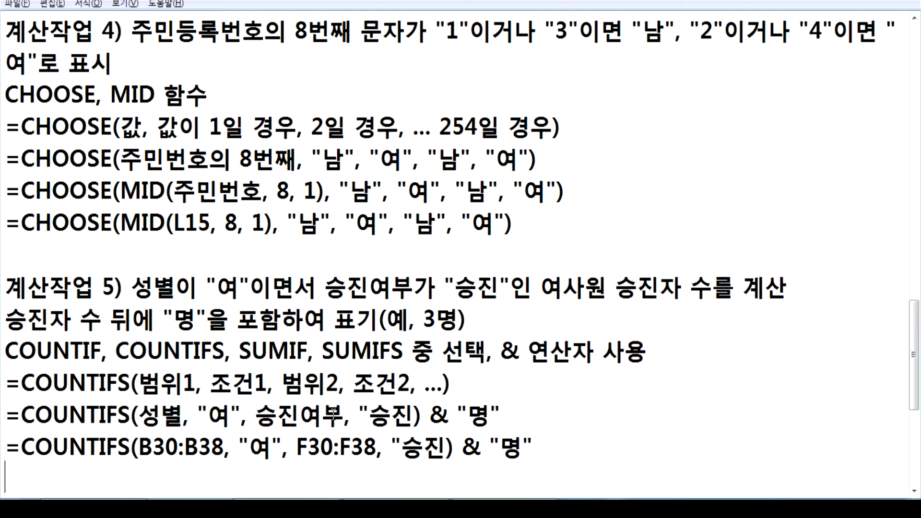
pyautogui.scroll(-2, 461, 398)
pyautogui.moveTo(537, 167); pyautogui.dragTo(2, 166)
pyautogui.hotkey('ctrl', 'c')
pyautogui.hotkey('alt', 'Tab')
pyautogui.doubleClick(447, 250)
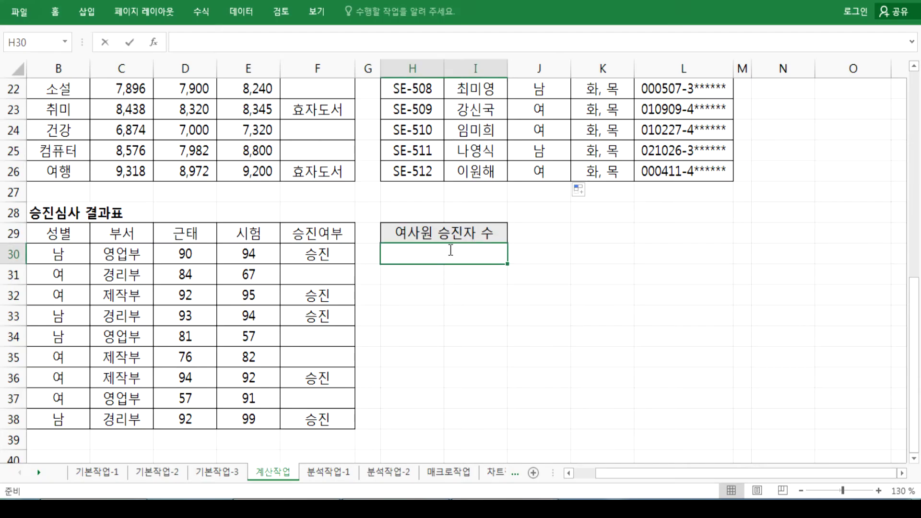
pyautogui.hotkey('ctrl', 'v')
pyautogui.press('Return')
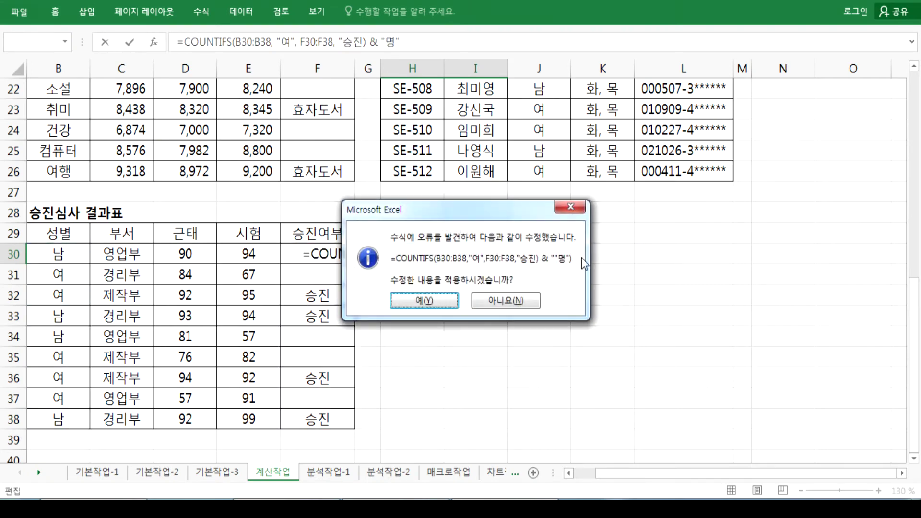
pyautogui.click(429, 302)
# Step: Inspect the formula in H30 and add the missing closing quotation mark after 승진 in the last Notepad formula
pyautogui.click(499, 256)
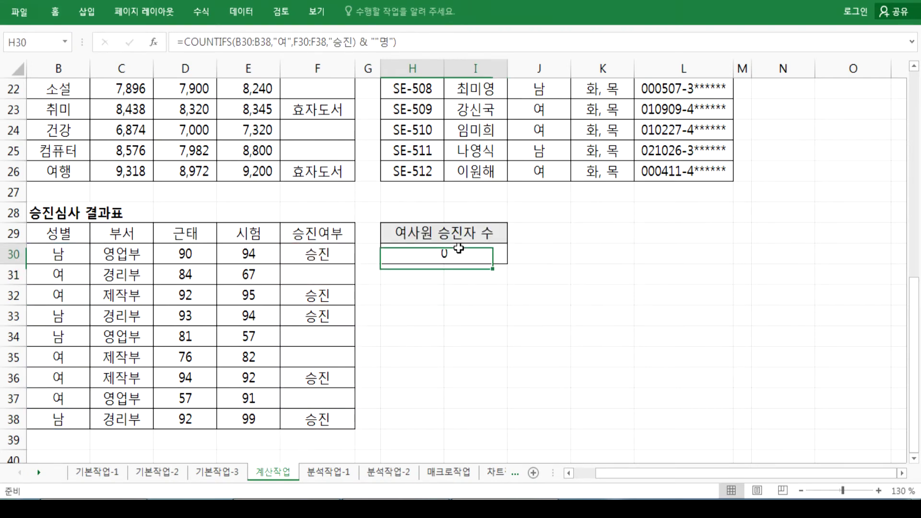
pyautogui.doubleClick(499, 255)
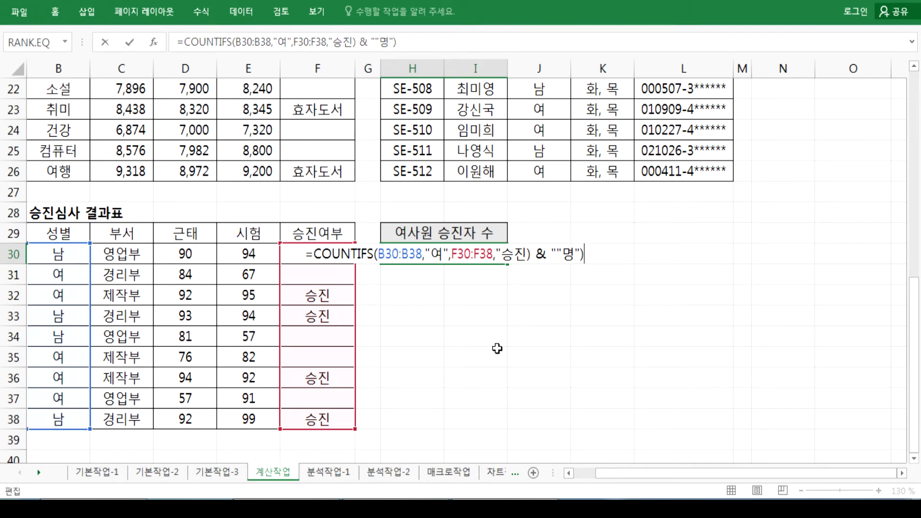
pyautogui.press('Escape')
pyautogui.hotkey('alt', 'Tab')
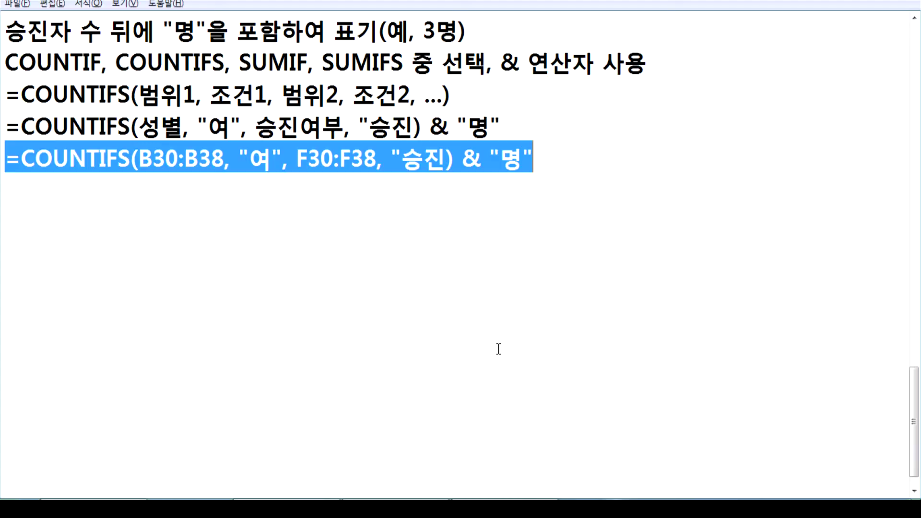
pyautogui.click(446, 159)
pyautogui.write('"')
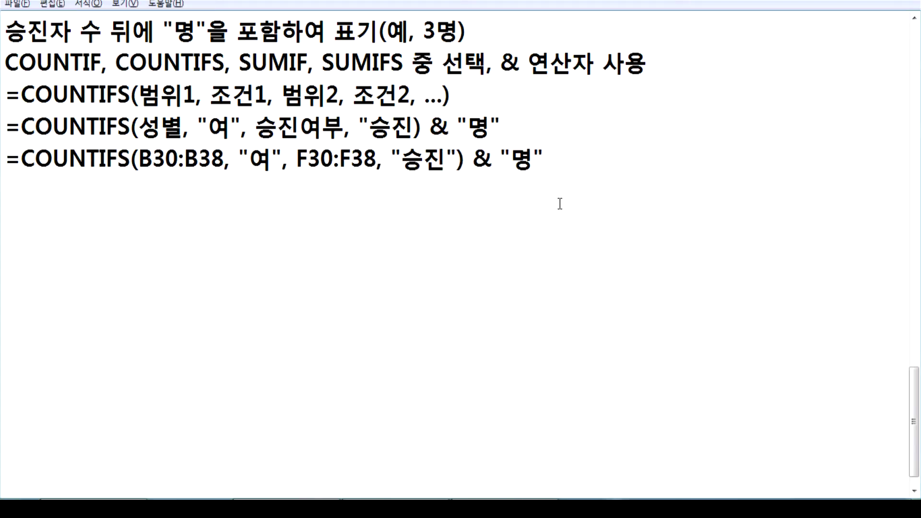
# Step: Add the closing quotation mark after 승진 in H30's COUNTIFS formula in Excel and accept the suggested correction
pyautogui.hotkey('alt', 'Tab')
pyautogui.press('F2')
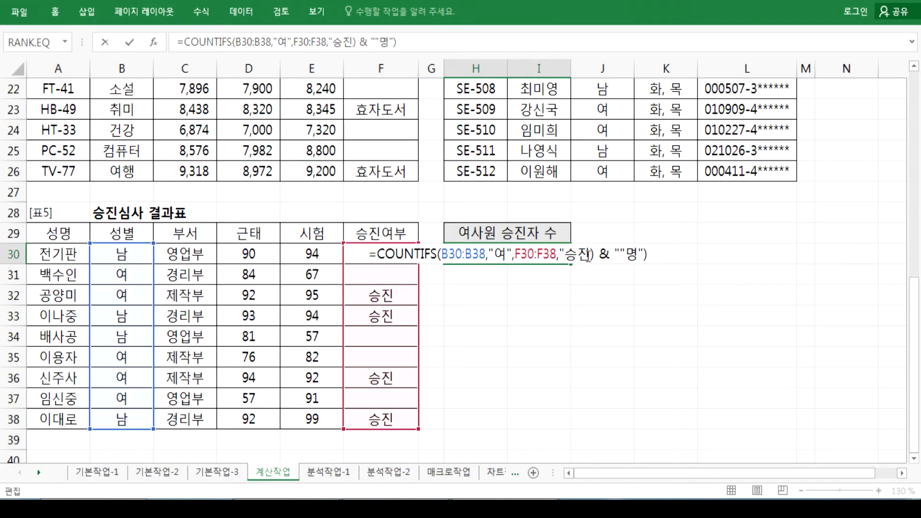
pyautogui.click(588, 254)
pyautogui.write('"')
pyautogui.press('Return')
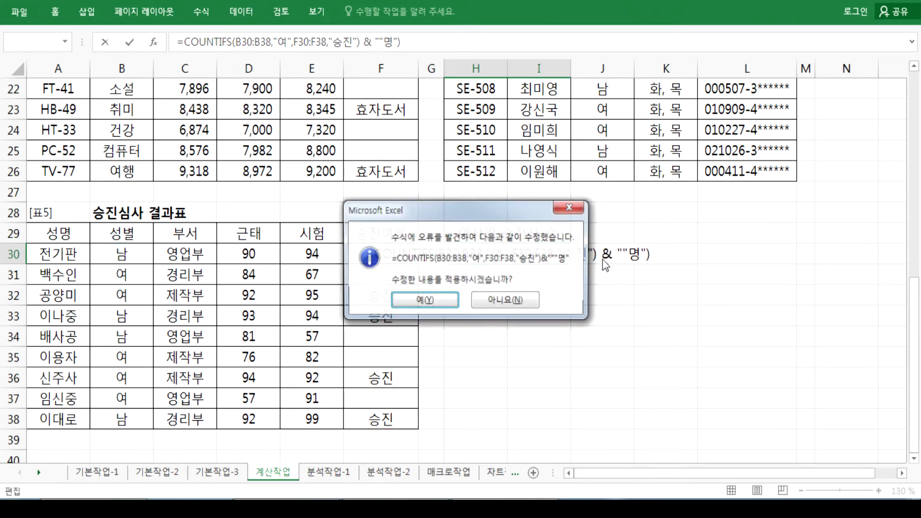
pyautogui.press('Return')
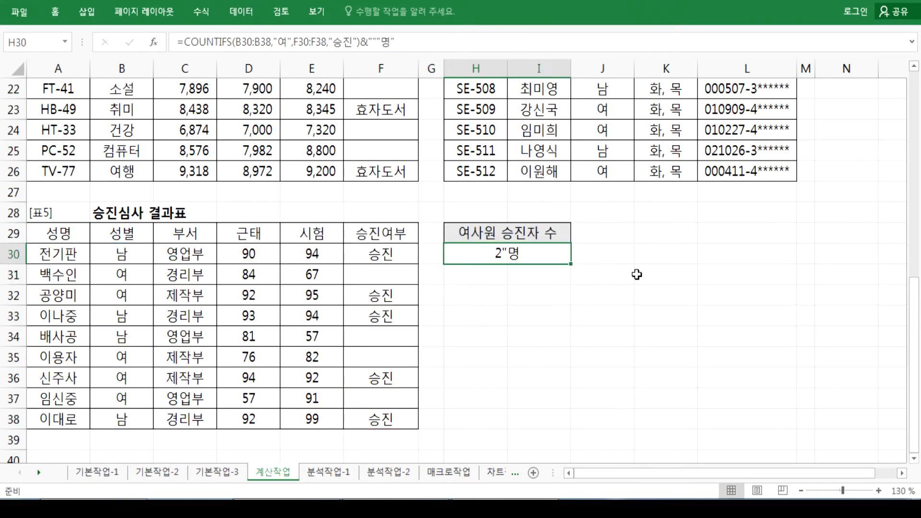
# Step: Remove the two extra quotation marks before 명 in H30's COUNTIFS formula and switch back to Notepad
pyautogui.press('F2')
pyautogui.press('Delete')
pyautogui.press('Delete')
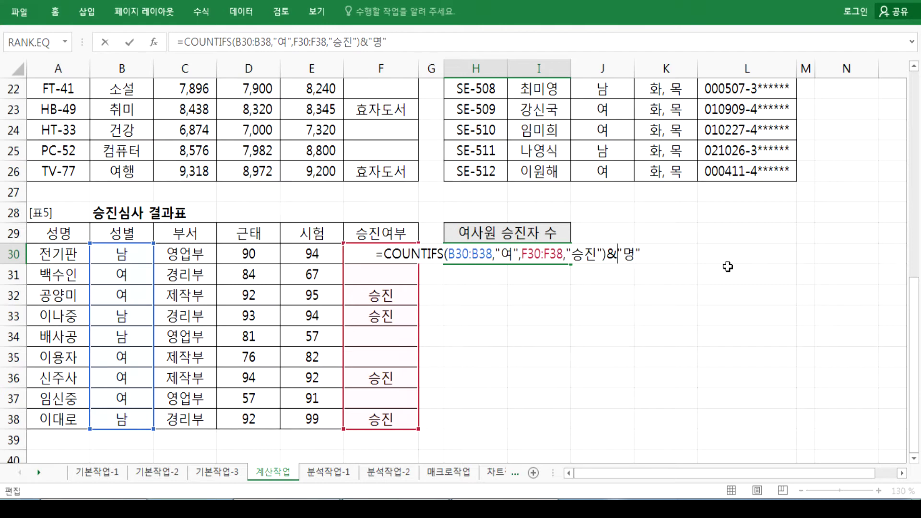
pyautogui.press('Return')
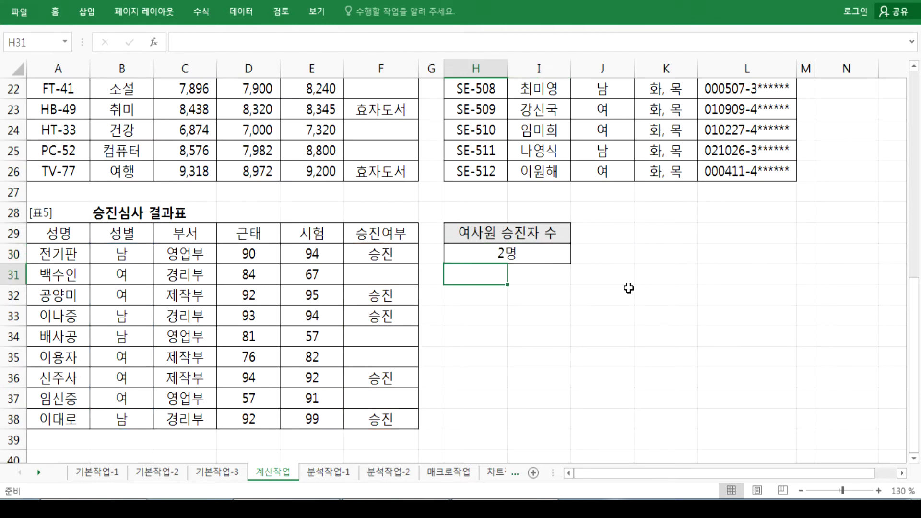
pyautogui.hotkey('alt', 'Tab')
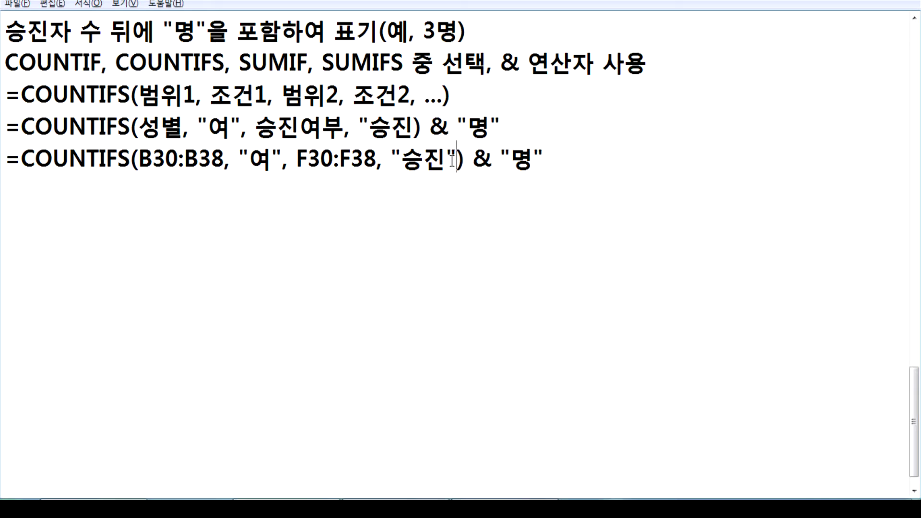
# Step: Remove and restore the closing quotation mark after 승진 in the last Notepad formula
pyautogui.press('Delete')
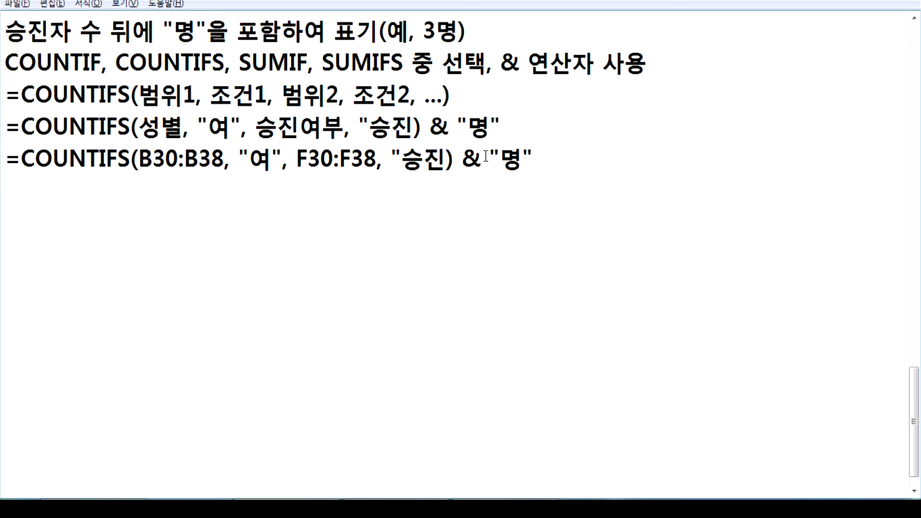
pyautogui.write('"')
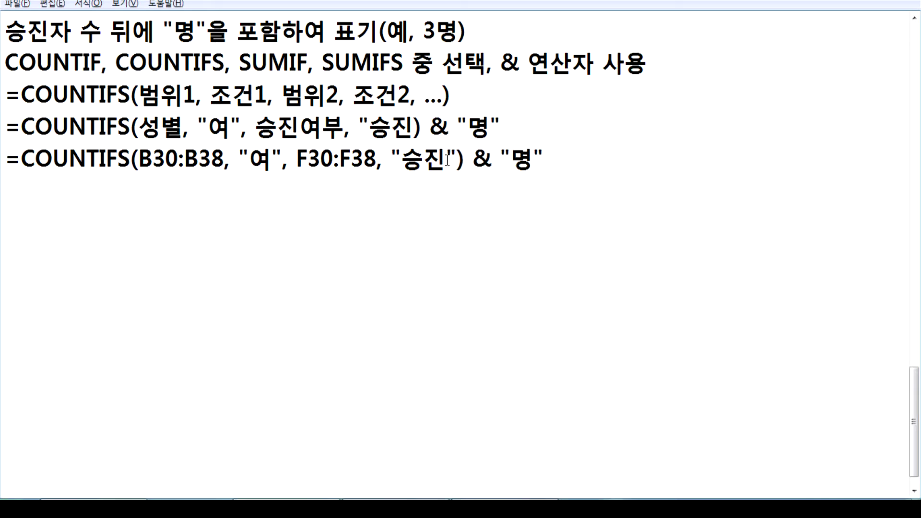
pyautogui.doubleClick(259, 158)
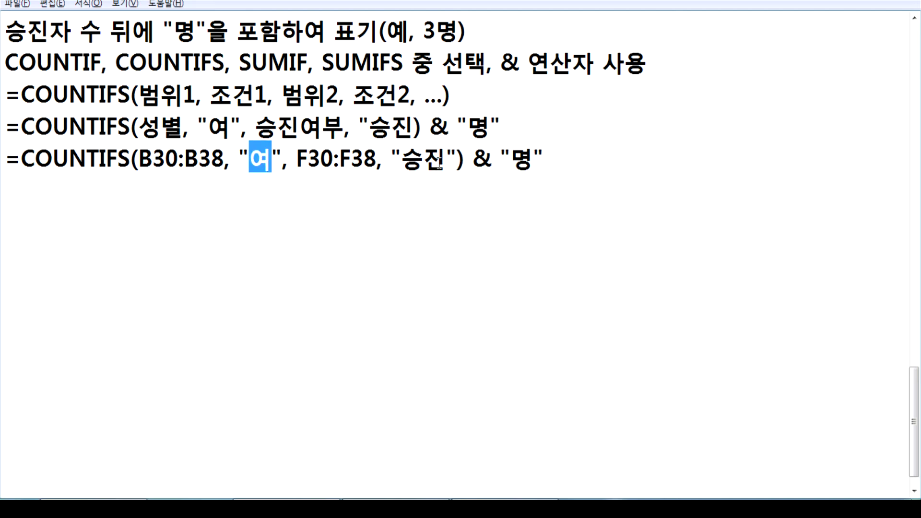
# Step: Switch to Excel and review the COUNTIFS formula in H30 with its highlighted ranges, leaving it uncommitted or re-entered as is
pyautogui.hotkey('alt', 'Tab')
pyautogui.doubleClick(507, 253)
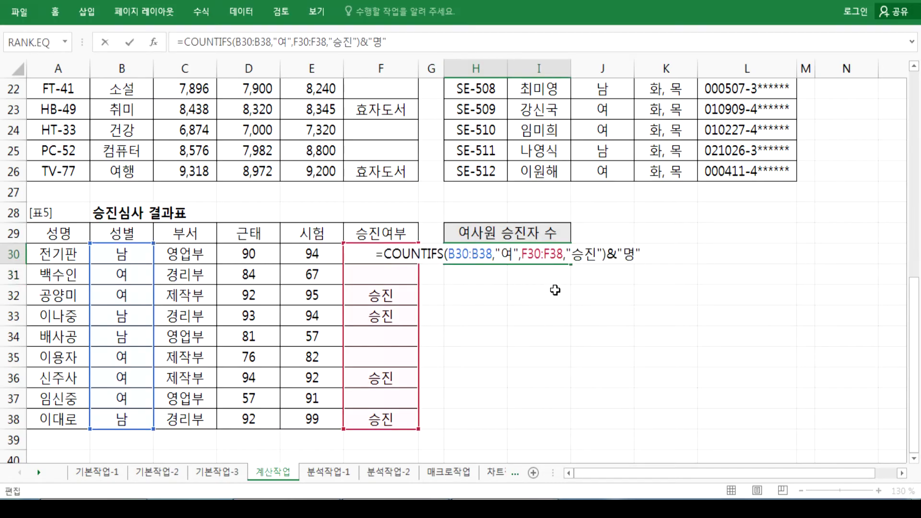
pyautogui.press('Escape')
pyautogui.scroll(4, 556, 294)
pyautogui.press('F2')
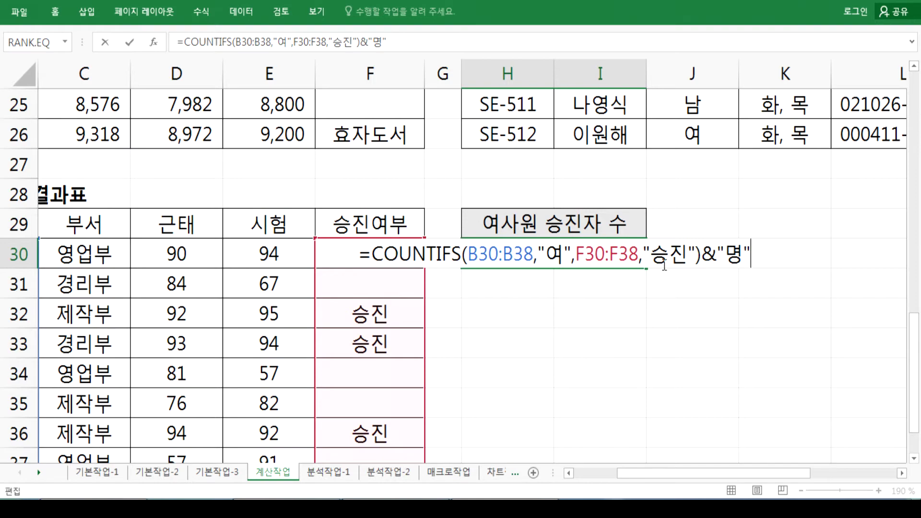
pyautogui.press('Return')
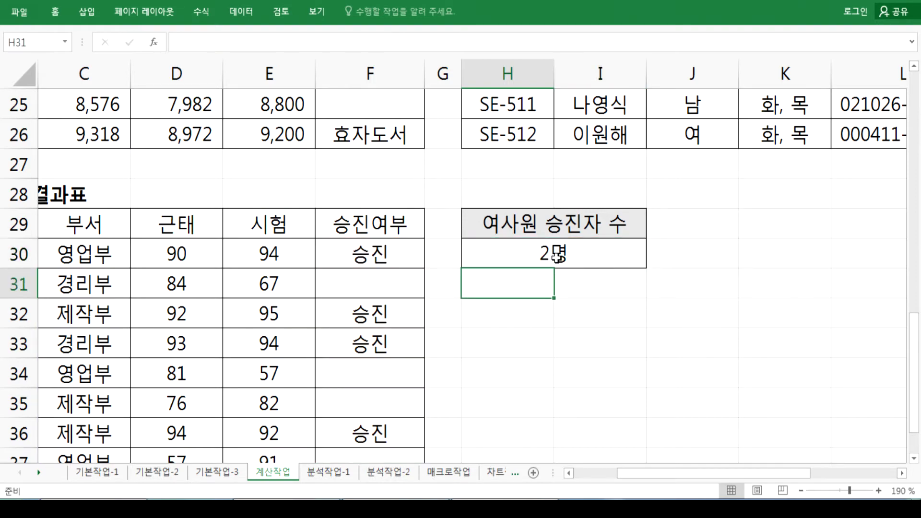
pyautogui.keyDown('ctrl'); pyautogui.scroll(-4, 524, 261); pyautogui.keyUp('ctrl')
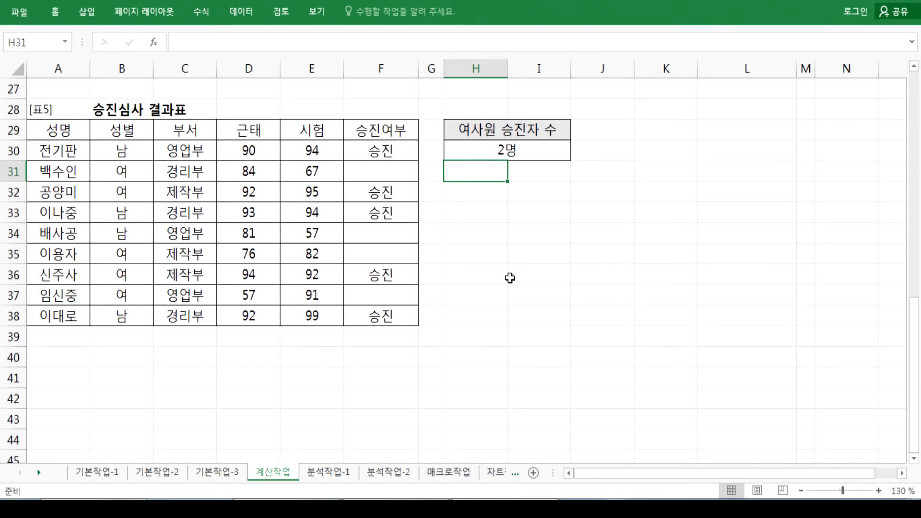
# Step: Restore the ribbon, open the 분석작업-1 sheet and select its data table A3:H15
pyautogui.hotkey('ctrl', 'F1')
pyautogui.hotkey('ctrl', 'pagedown')
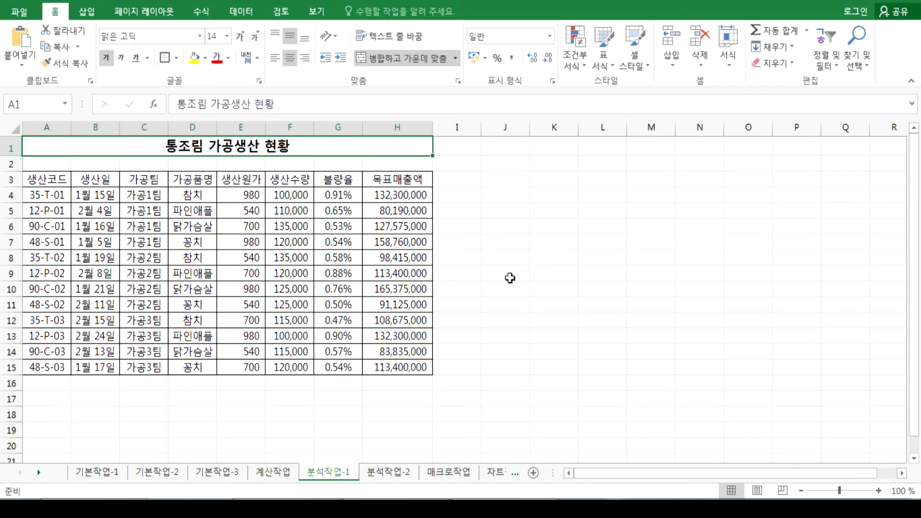
pyautogui.click(380, 475)
pyautogui.click(346, 475)
pyautogui.moveTo(50, 182); pyautogui.dragTo(404, 370)
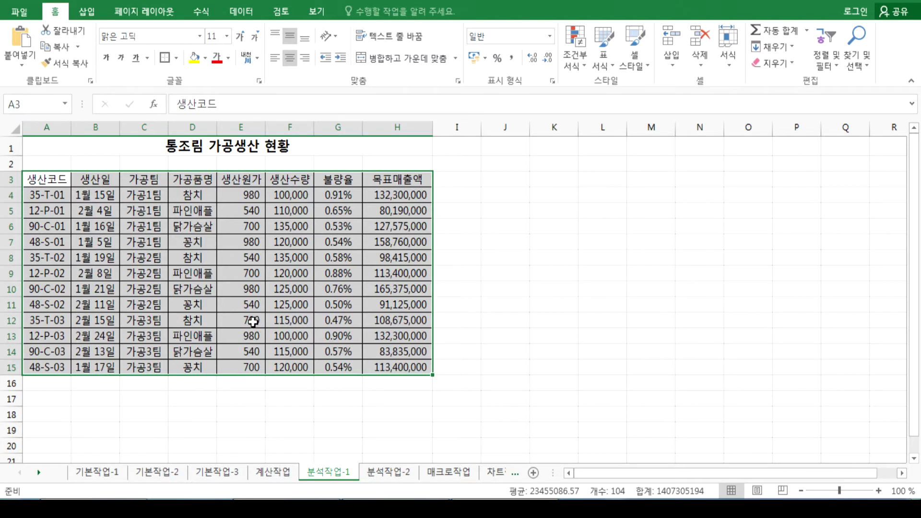
pyautogui.moveTo(56, 182); pyautogui.dragTo(382, 368)
pyautogui.click(191, 246)
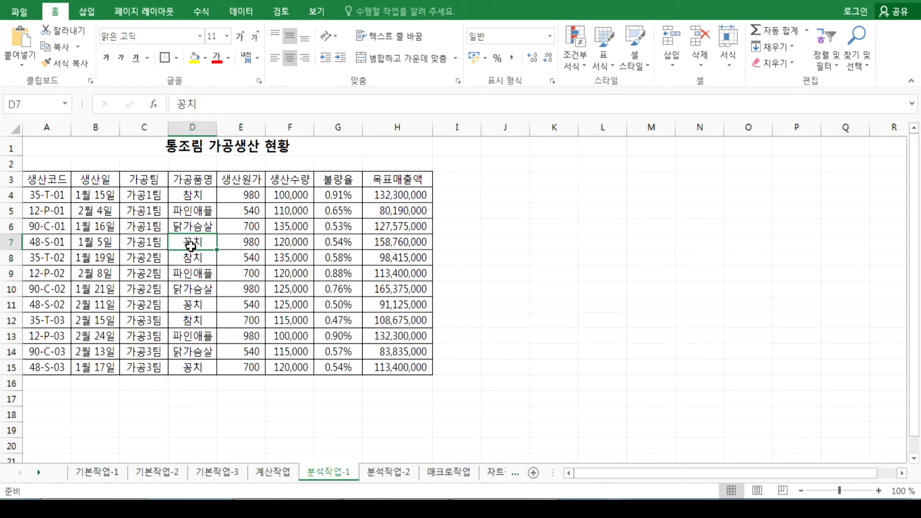
pyautogui.moveTo(56, 186); pyautogui.dragTo(378, 367)
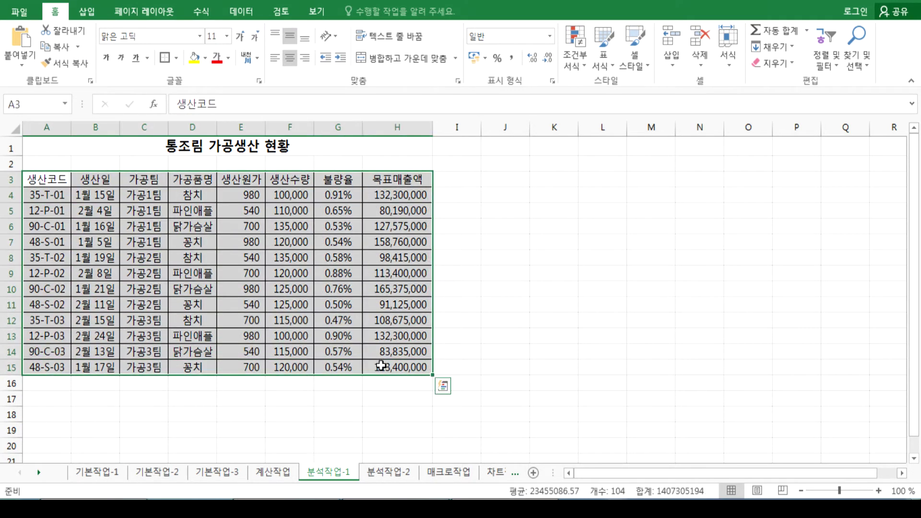
# Step: Insert a pivot table based on 분석작업-1 range A3:H15, placed on the existing worksheet at A20
pyautogui.click(301, 341)
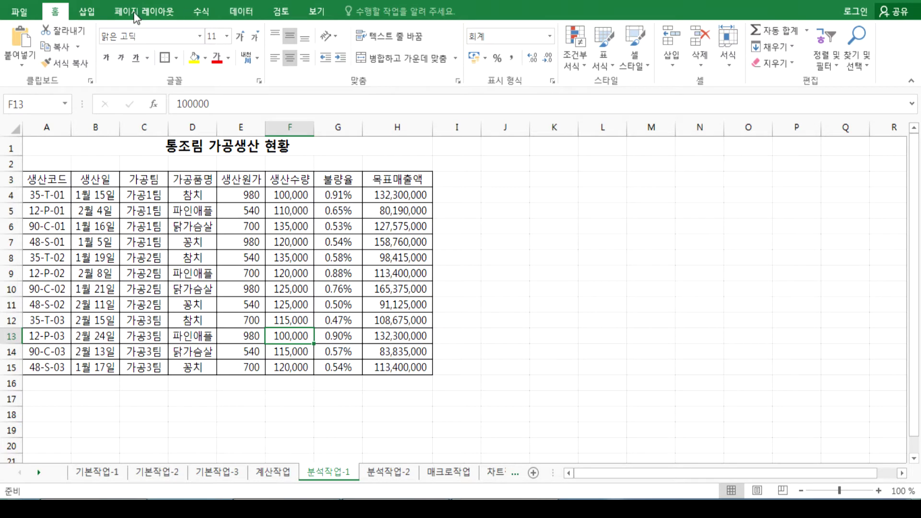
pyautogui.click(86, 11)
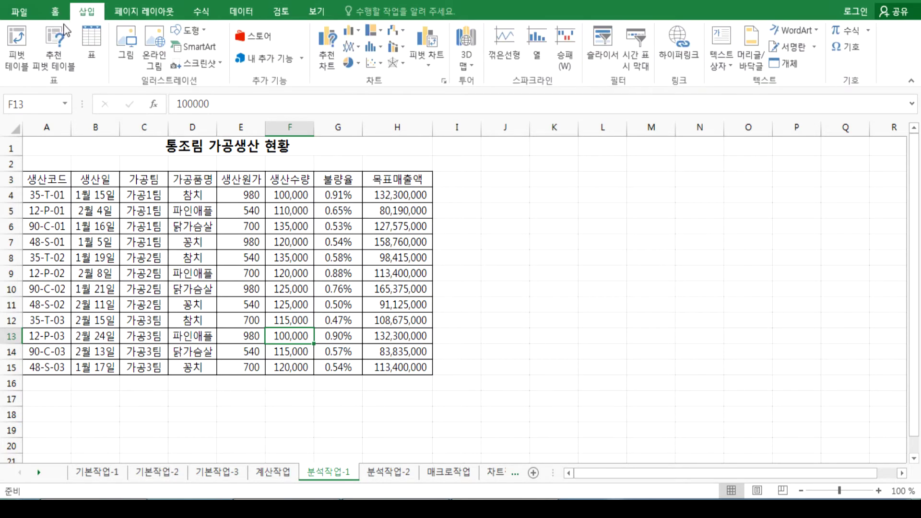
pyautogui.click(17, 44)
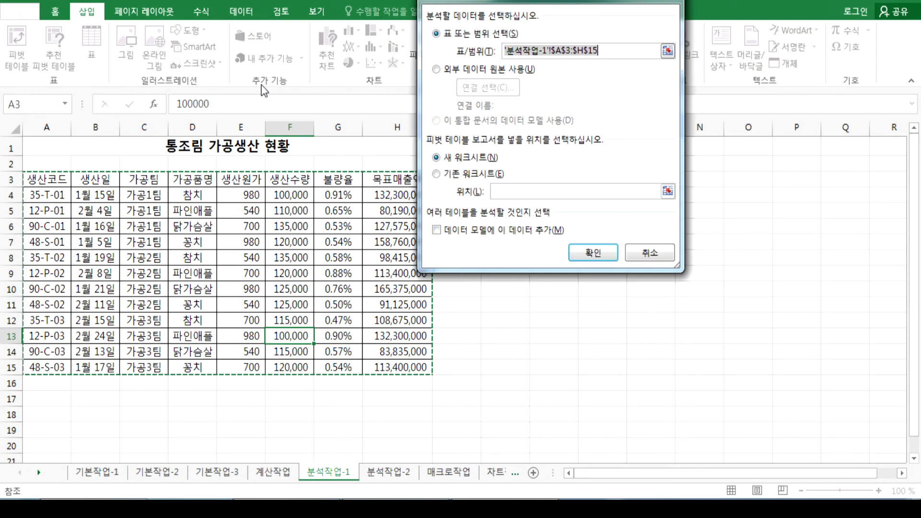
pyautogui.moveTo(449, 7); pyautogui.dragTo(291, 44)
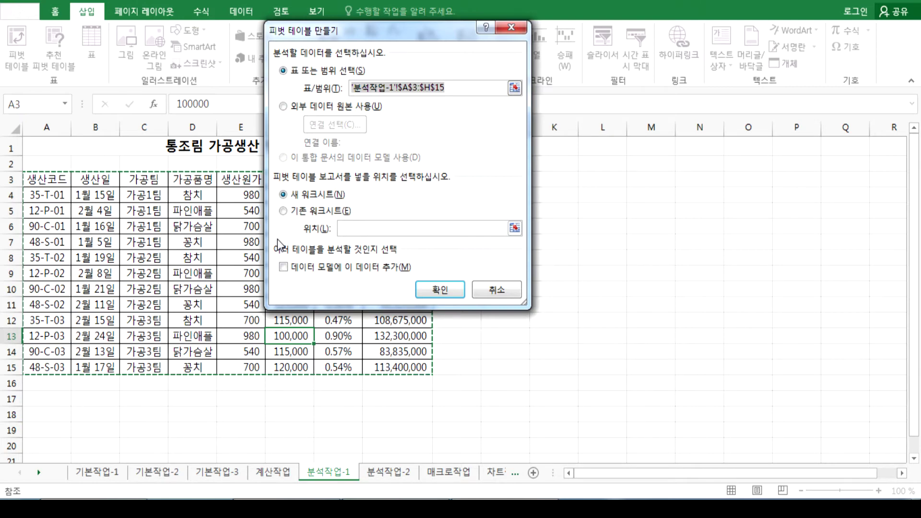
pyautogui.click(286, 211)
pyautogui.scroll(-3, 113, 305)
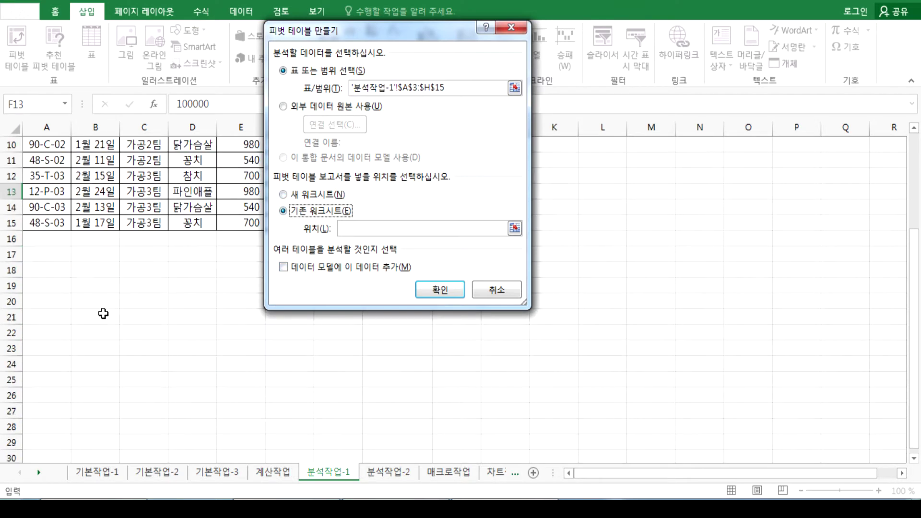
pyautogui.click(45, 301)
pyautogui.moveTo(339, 228); pyautogui.dragTo(425, 226)
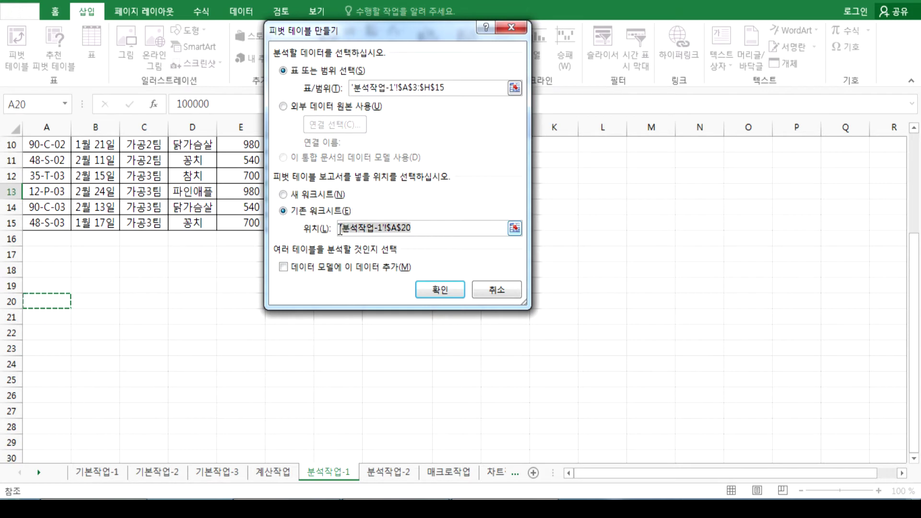
pyautogui.click(429, 227)
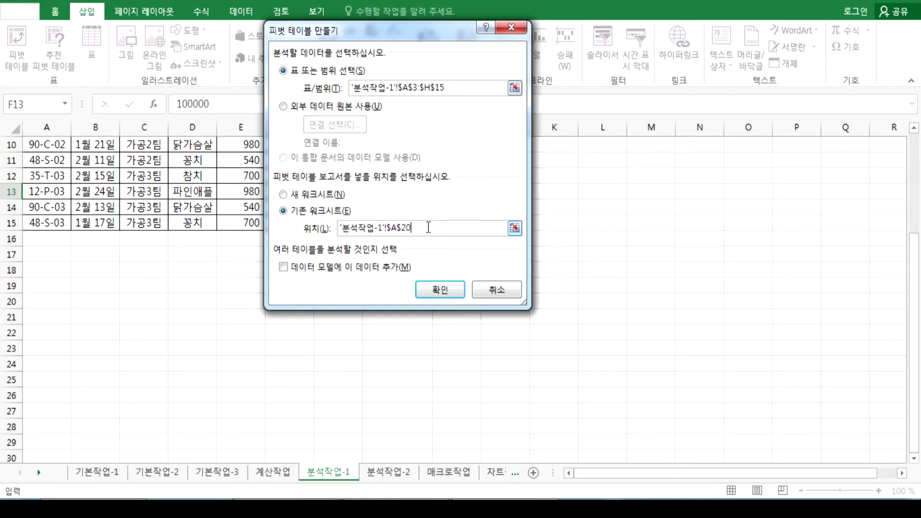
pyautogui.click(442, 290)
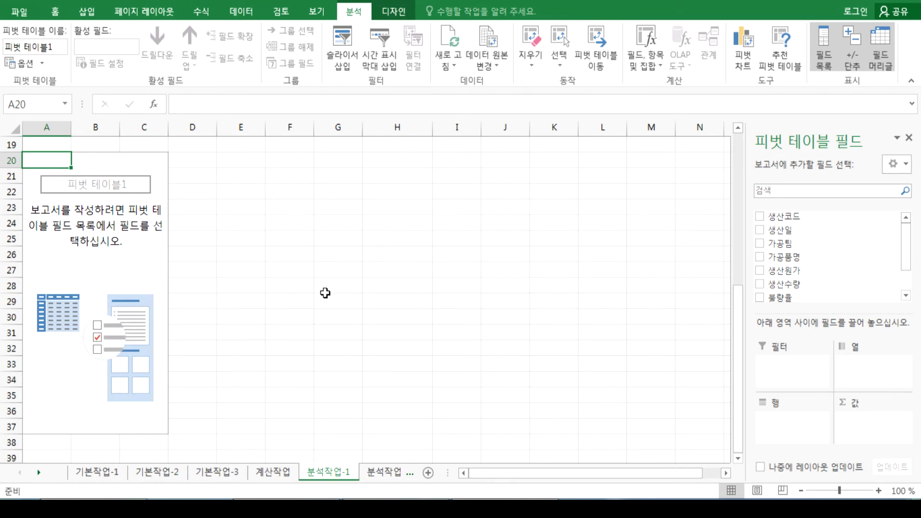
# Step: Float the pivot table field pane over the sheet and enlarge its field list to fit every field
pyautogui.moveTo(773, 131); pyautogui.dragTo(337, 107)
pyautogui.moveTo(484, 325); pyautogui.dragTo(524, 461)
pyautogui.moveTo(464, 103); pyautogui.dragTo(483, 2)
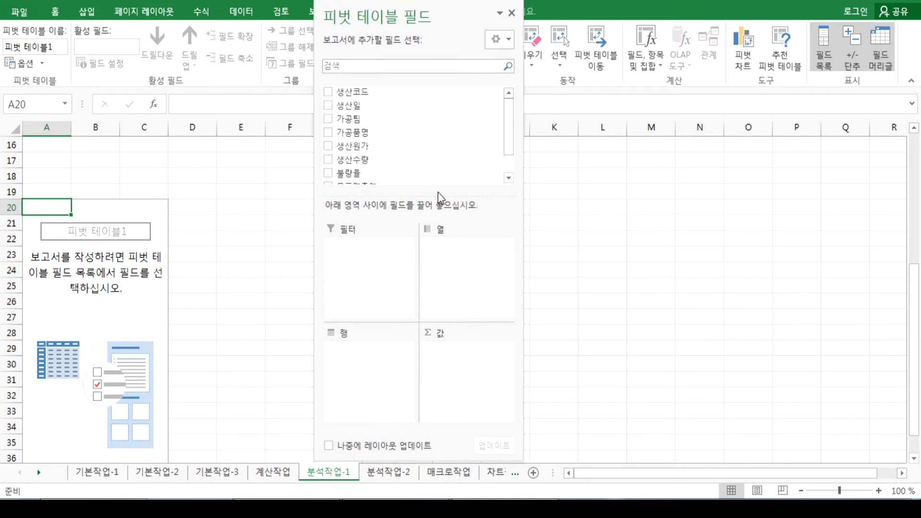
pyautogui.moveTo(440, 204); pyautogui.dragTo(434, 249)
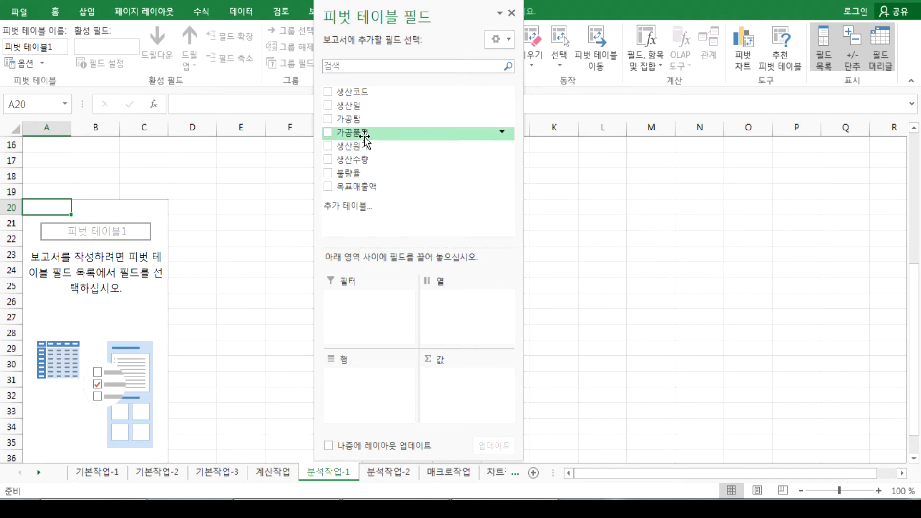
# Step: Place 가공품명 in the pivot filter, 생산일 in rows, 가공팀 in columns and 목표매출액 in values
pyautogui.moveTo(364, 137); pyautogui.dragTo(373, 309)
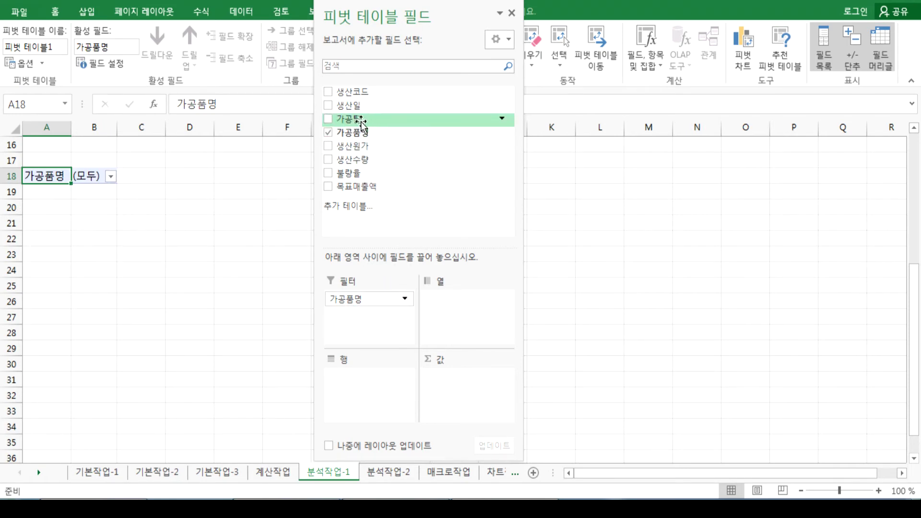
pyautogui.moveTo(360, 107); pyautogui.dragTo(358, 381)
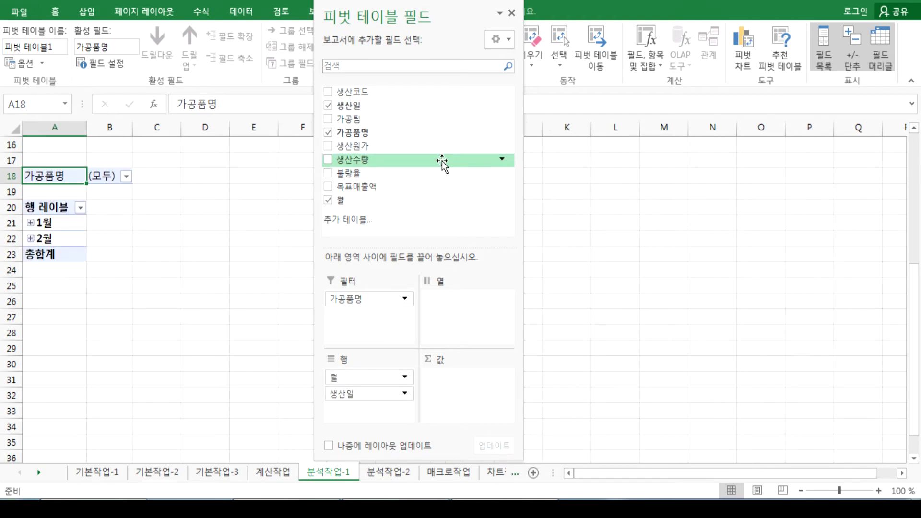
pyautogui.moveTo(360, 120); pyautogui.dragTo(474, 340)
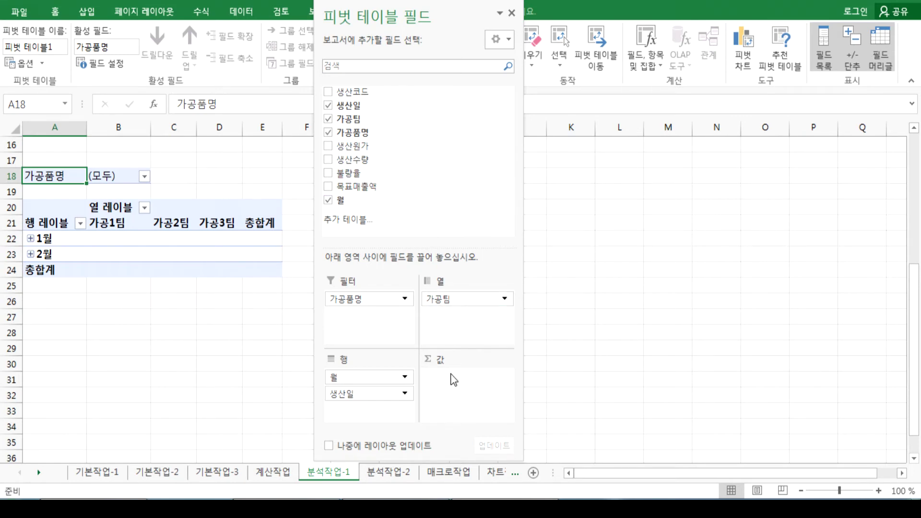
pyautogui.moveTo(349, 187); pyautogui.dragTo(461, 384)
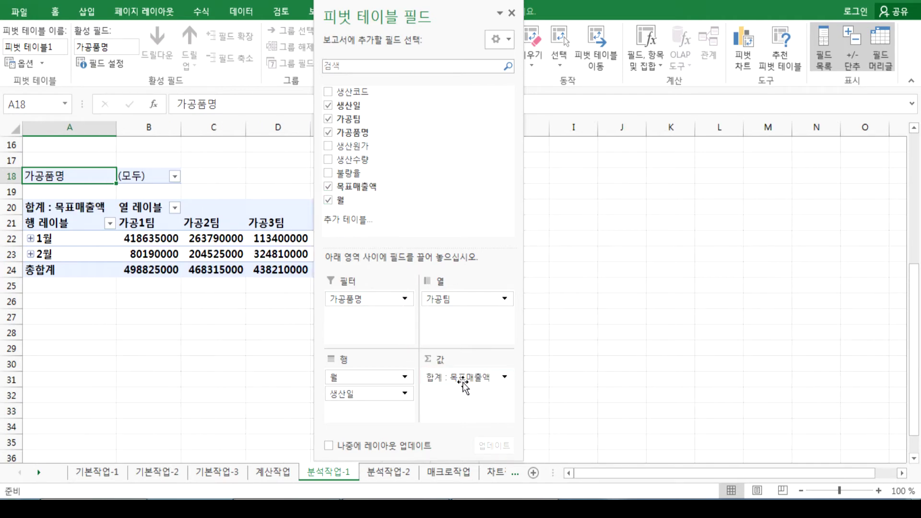
# Step: Summarize the 목표매출액 values by average (평균) and dock the field pane again
pyautogui.moveTo(440, 8); pyautogui.dragTo(713, 0)
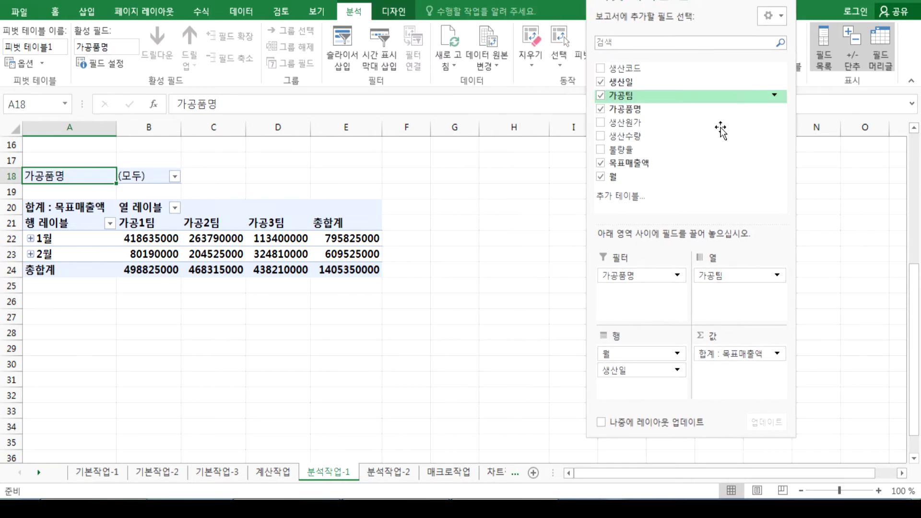
pyautogui.click(711, 355)
pyautogui.click(721, 338)
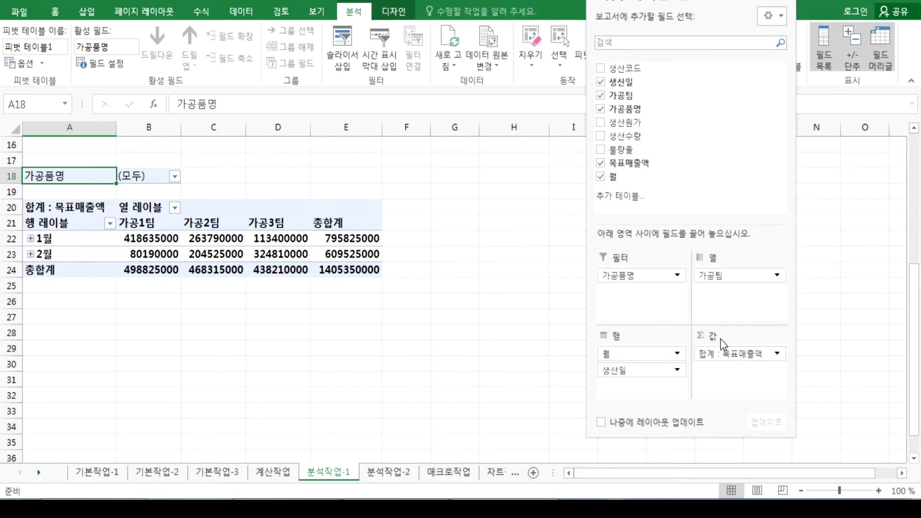
pyautogui.click(293, 200)
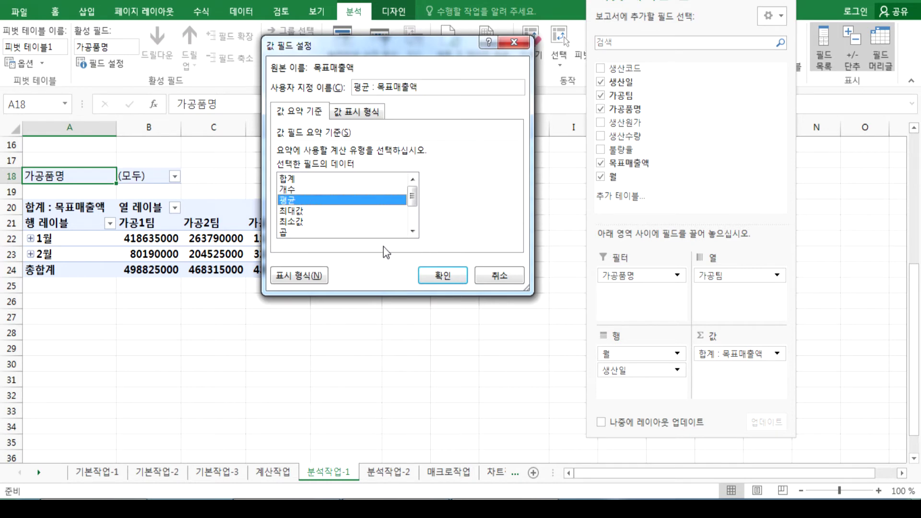
pyautogui.click(442, 275)
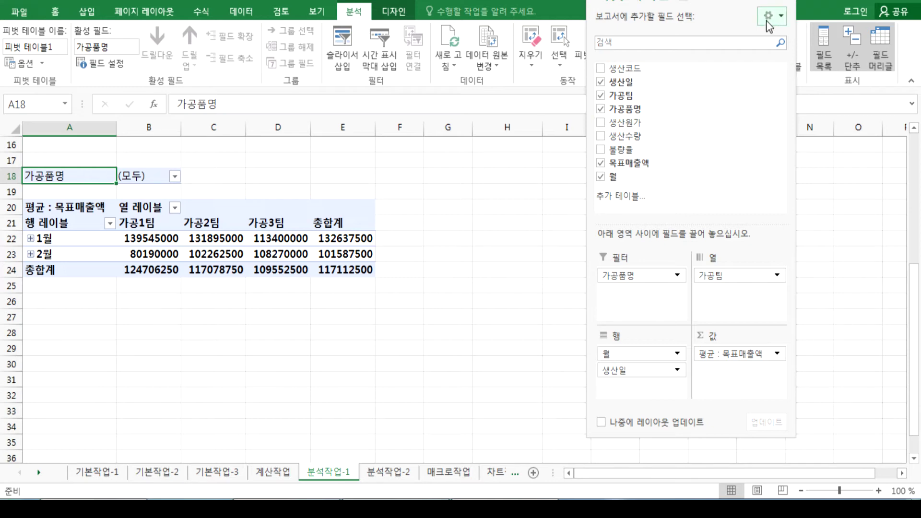
pyautogui.doubleClick(718, 1)
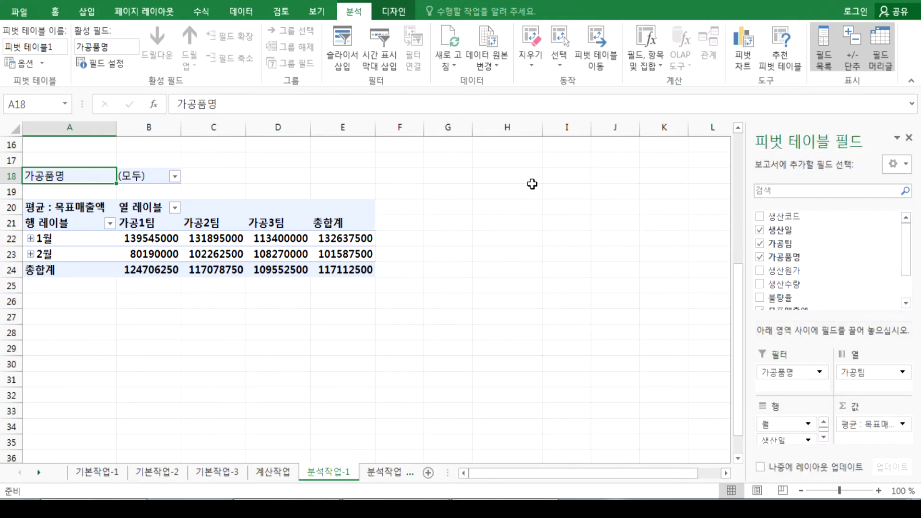
pyautogui.click(58, 239)
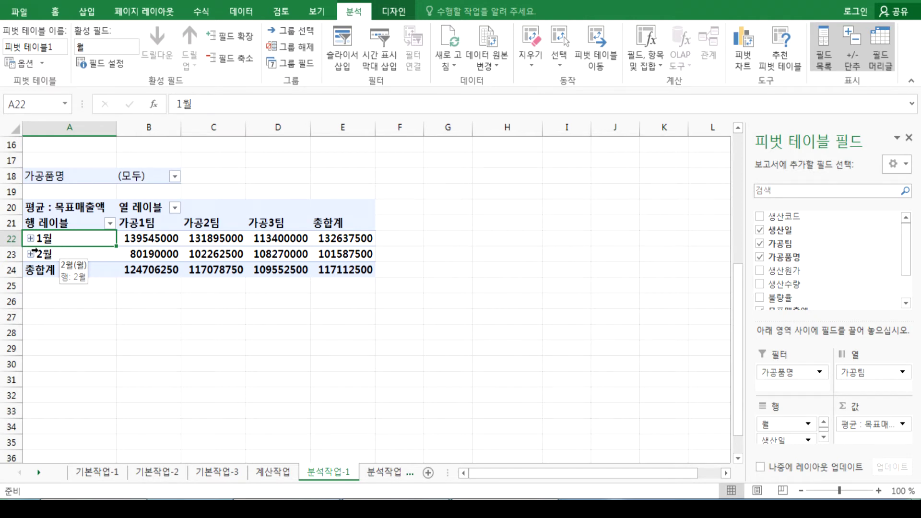
pyautogui.click(28, 206)
pyautogui.click(43, 208)
pyautogui.moveTo(43, 208); pyautogui.dragTo(184, 230)
pyautogui.click(145, 265)
pyautogui.moveTo(96, 213); pyautogui.dragTo(288, 268)
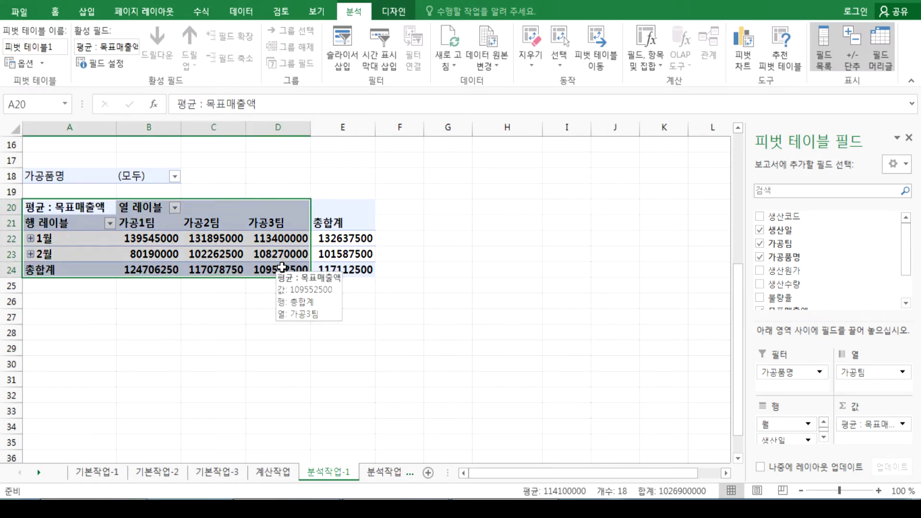
# Step: Show the pivot table's grand totals for columns only, and turn both row and column grand totals back on
pyautogui.click(145, 235)
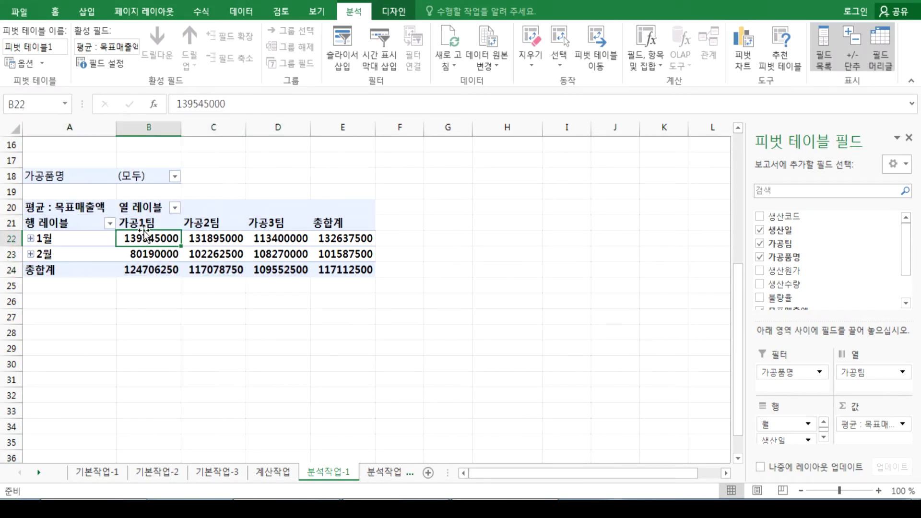
pyautogui.click(394, 12)
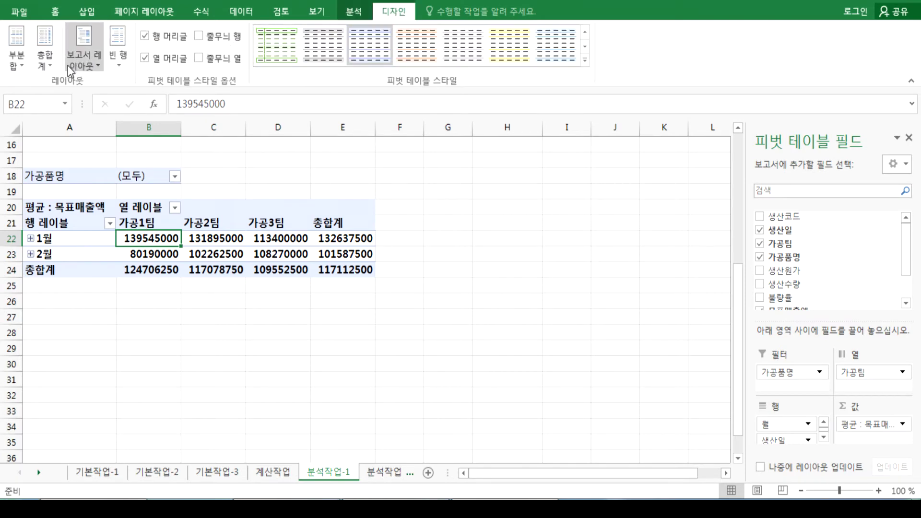
pyautogui.click(50, 65)
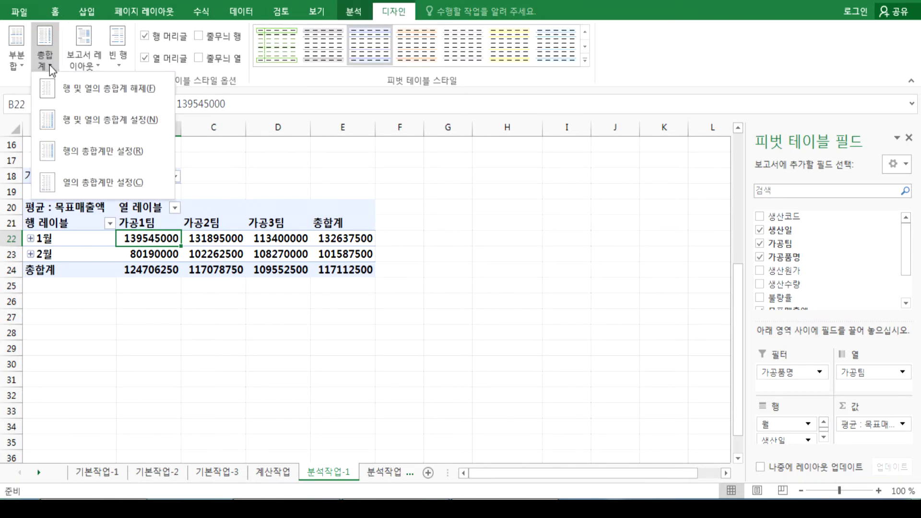
pyautogui.click(65, 182)
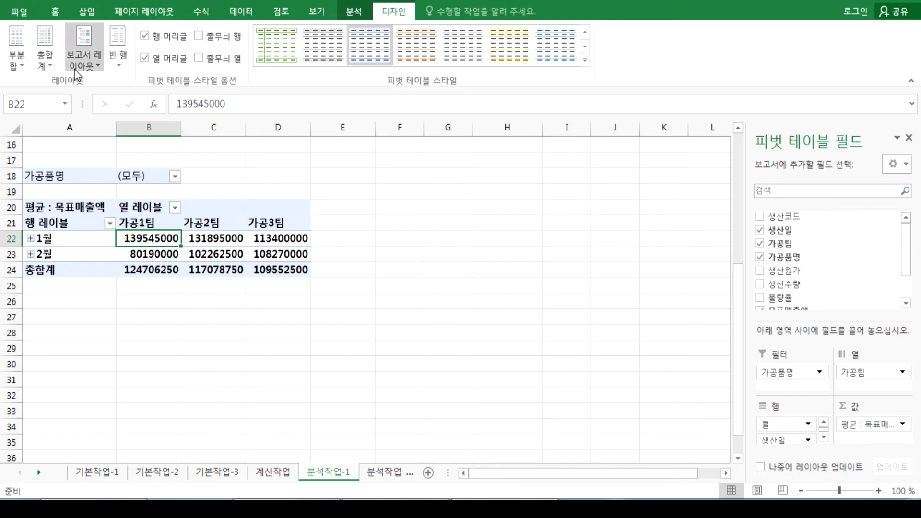
pyautogui.click(48, 68)
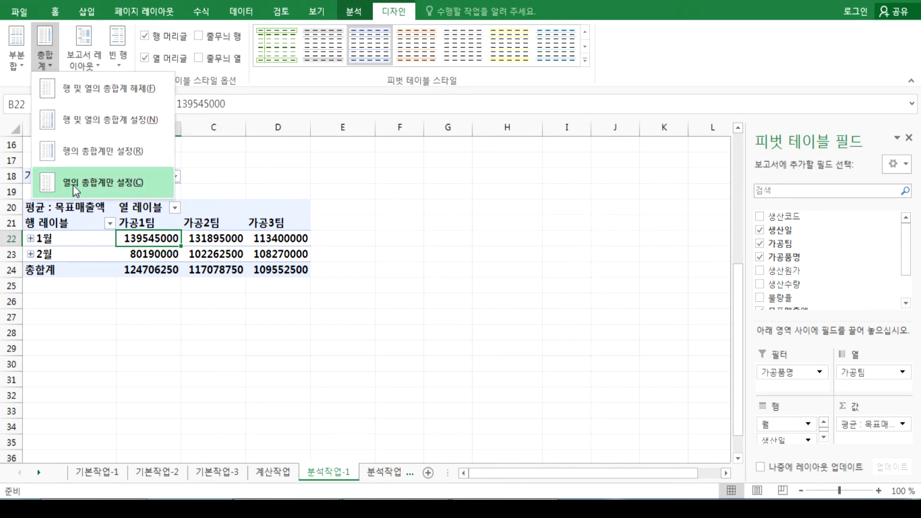
pyautogui.click(74, 120)
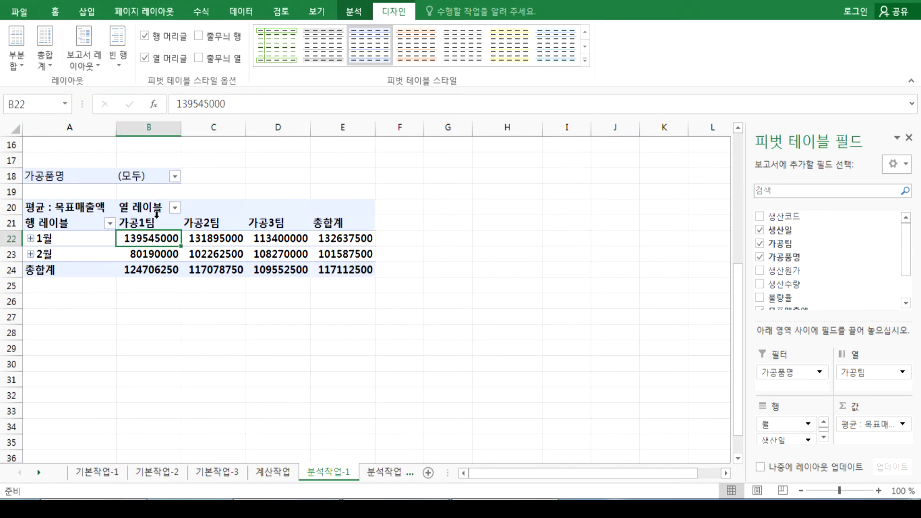
pyautogui.click(354, 9)
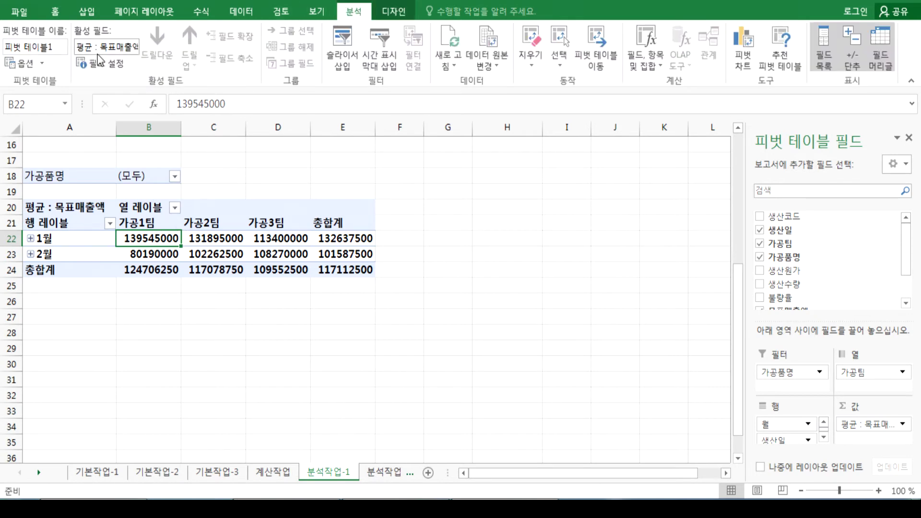
pyautogui.click(20, 63)
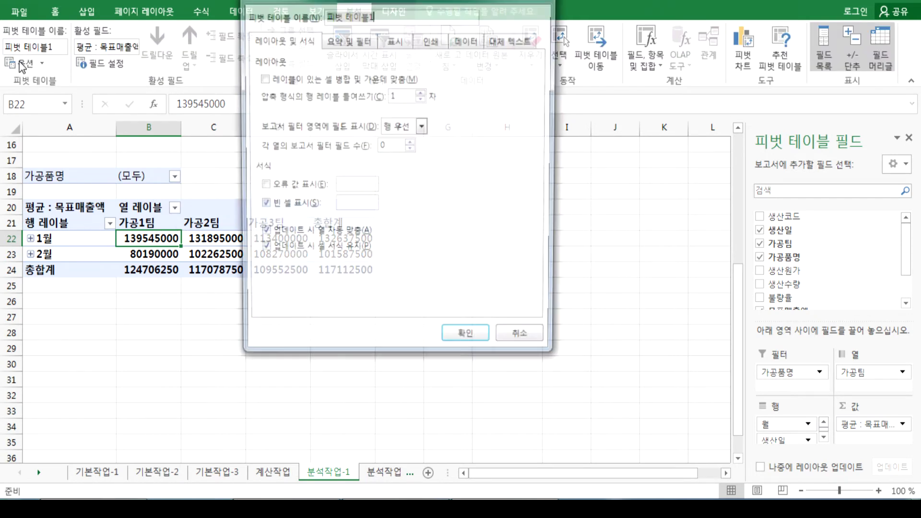
pyautogui.click(349, 42)
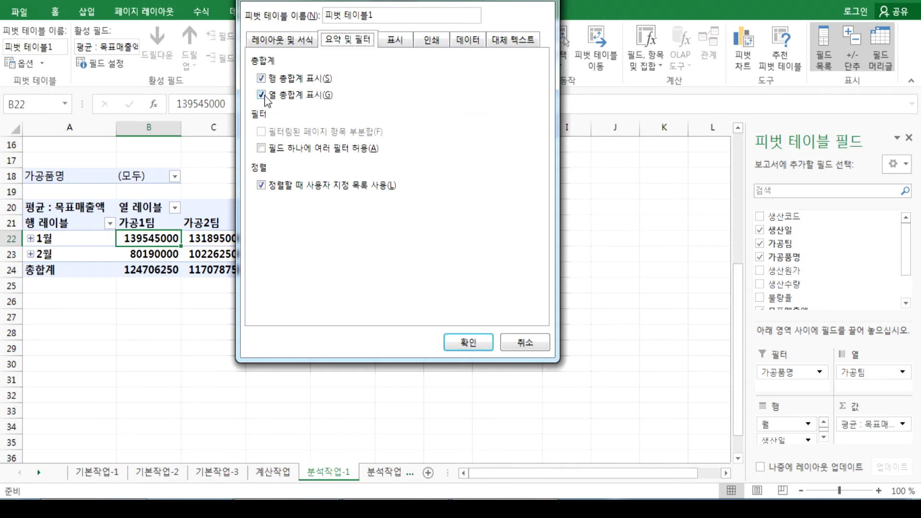
pyautogui.click(262, 78)
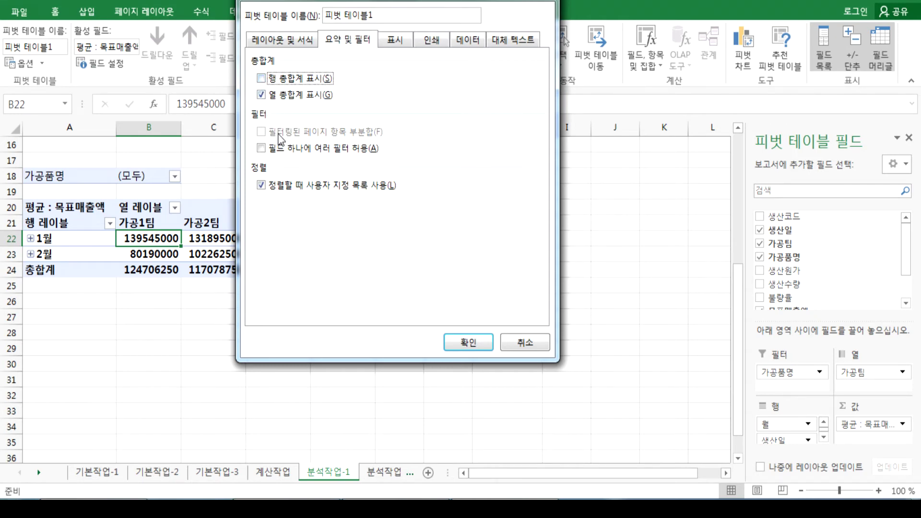
pyautogui.click(292, 43)
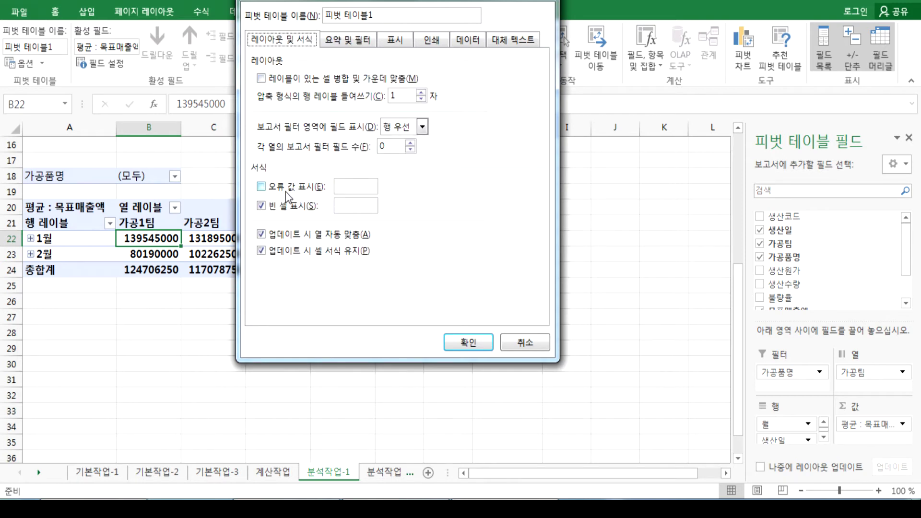
pyautogui.click(349, 205)
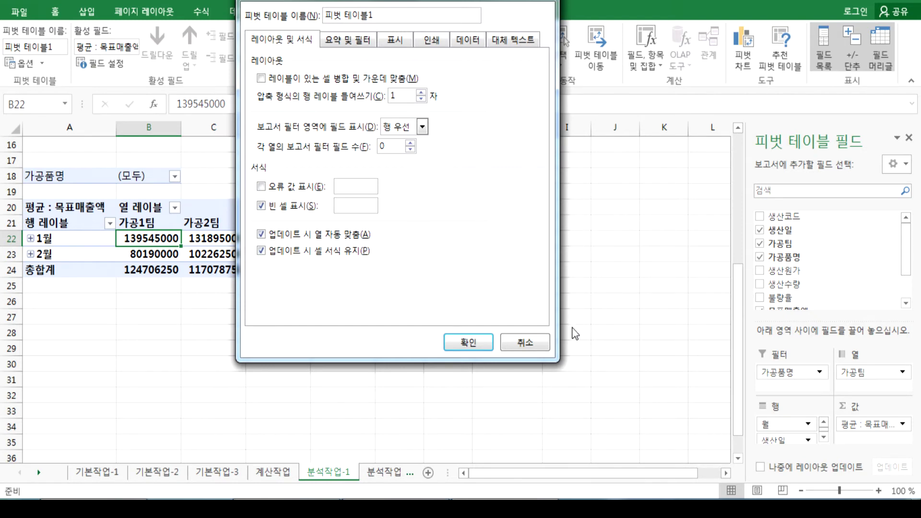
pyautogui.click(534, 346)
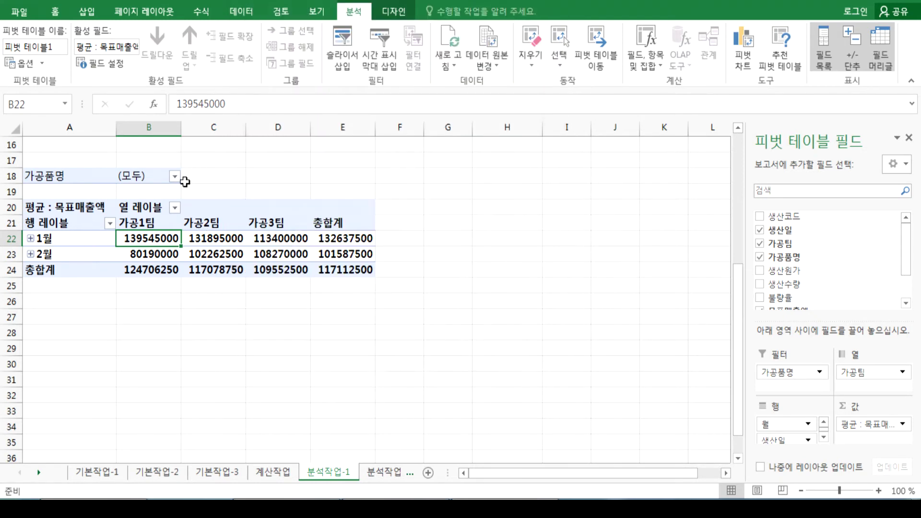
# Step: Set the pivot table to show grand totals for columns only (열의 총합계만 설정)
pyautogui.click(397, 13)
pyautogui.click(44, 62)
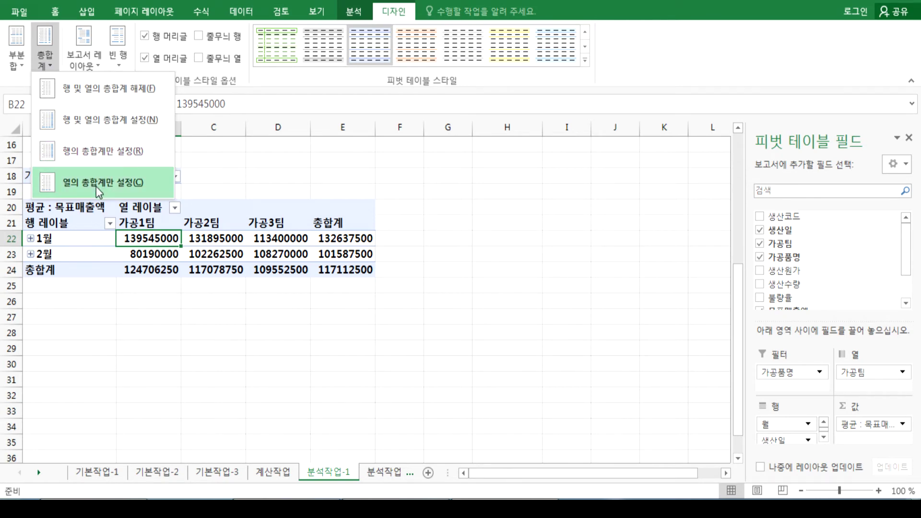
pyautogui.click(96, 186)
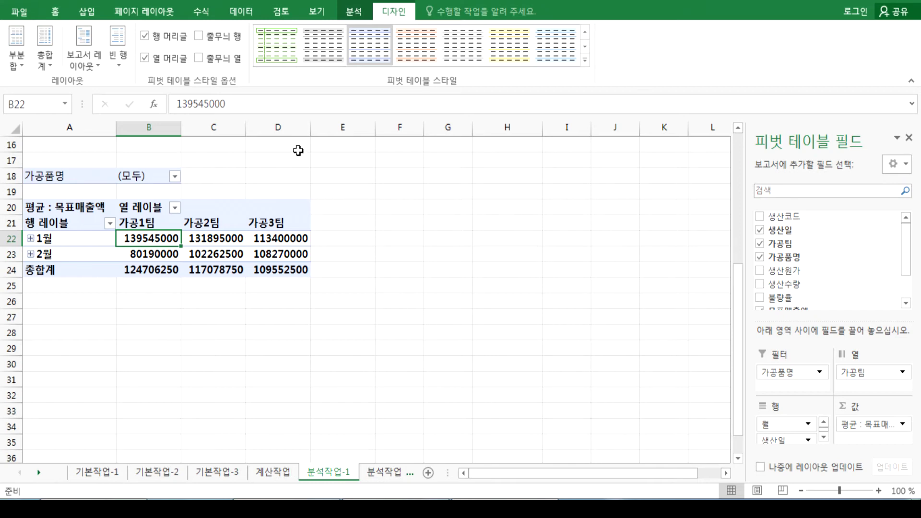
pyautogui.rightClick(51, 244)
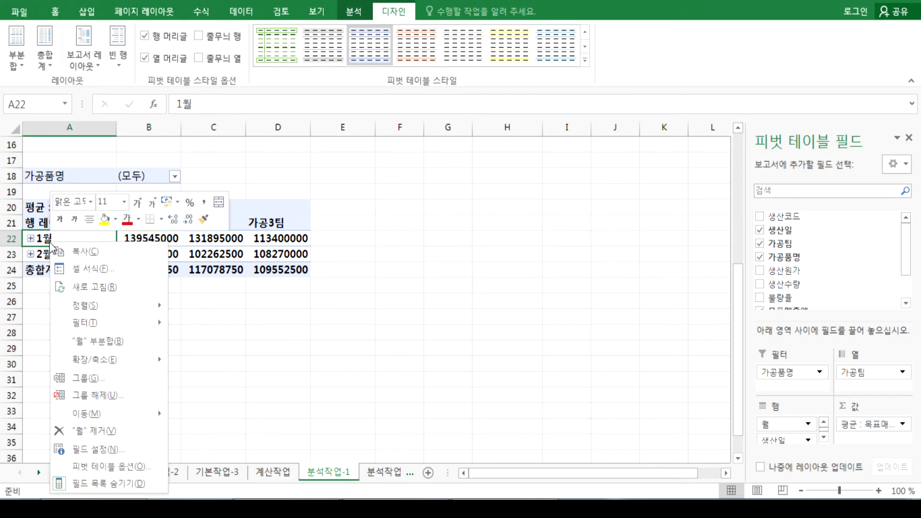
pyautogui.click(86, 378)
pyautogui.moveTo(100, 263); pyautogui.dragTo(329, 141)
pyautogui.click(252, 263)
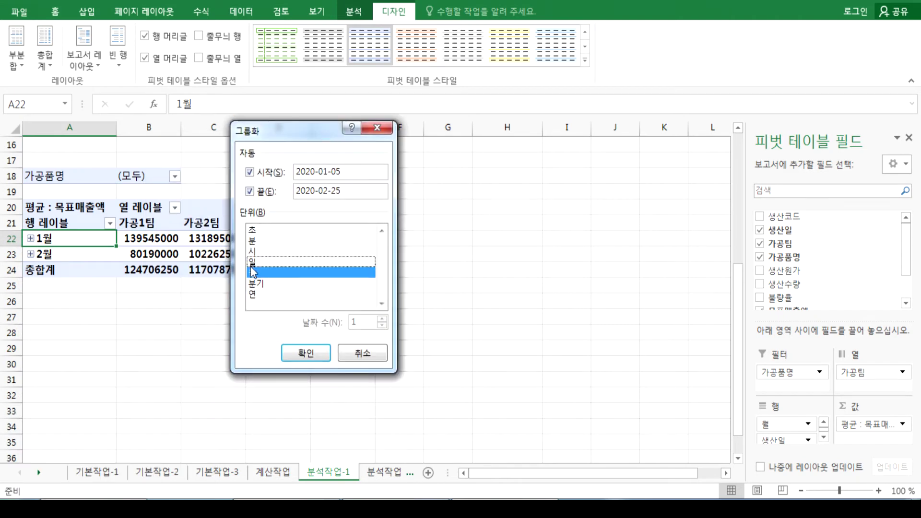
pyautogui.click(290, 353)
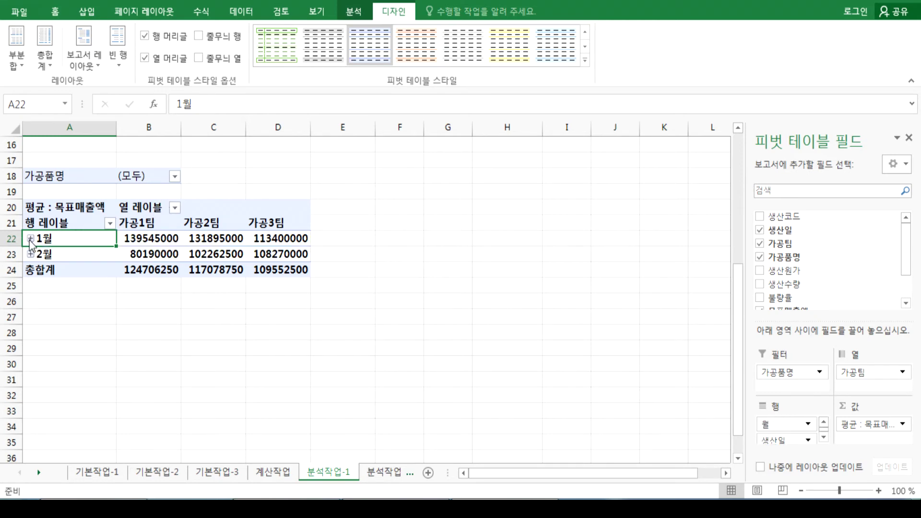
# Step: Expand the 1월 and 2월 row items and regroup 생산일 by month (월) only, without days (일)
pyautogui.click(31, 238)
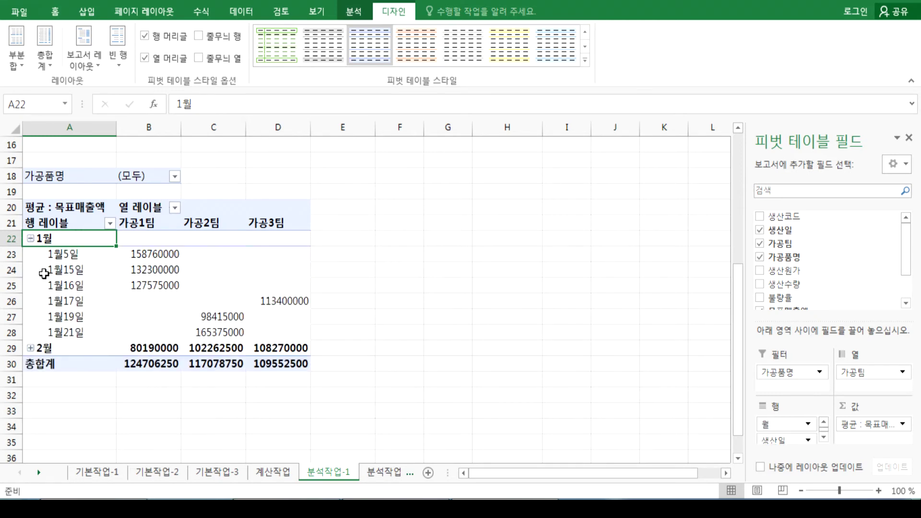
pyautogui.click(30, 348)
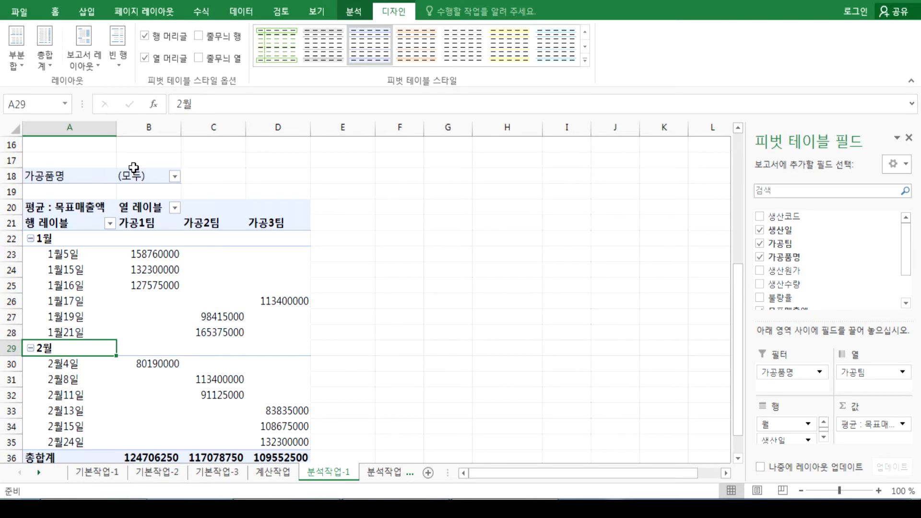
pyautogui.rightClick(76, 241)
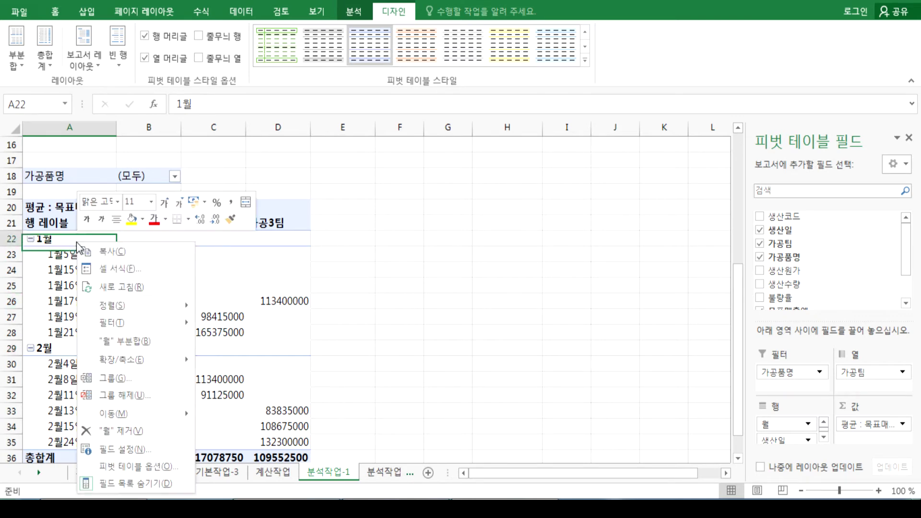
pyautogui.click(107, 382)
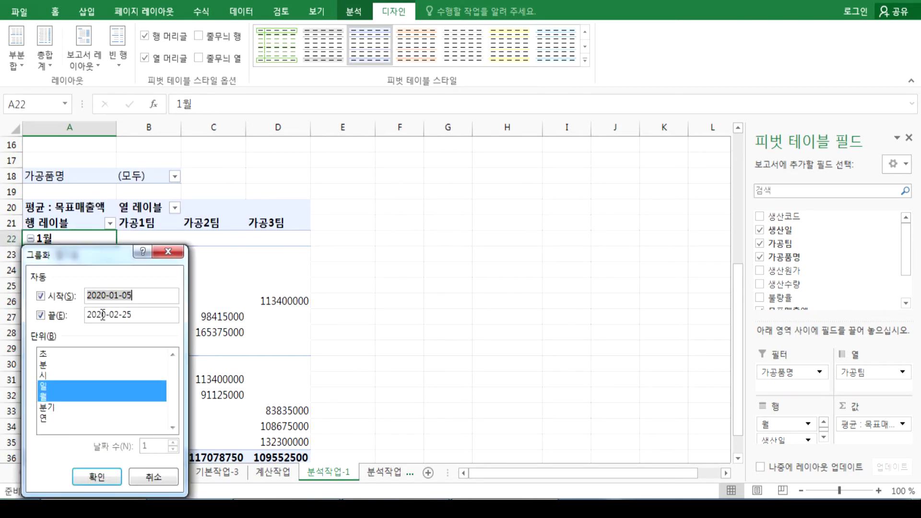
pyautogui.click(41, 386)
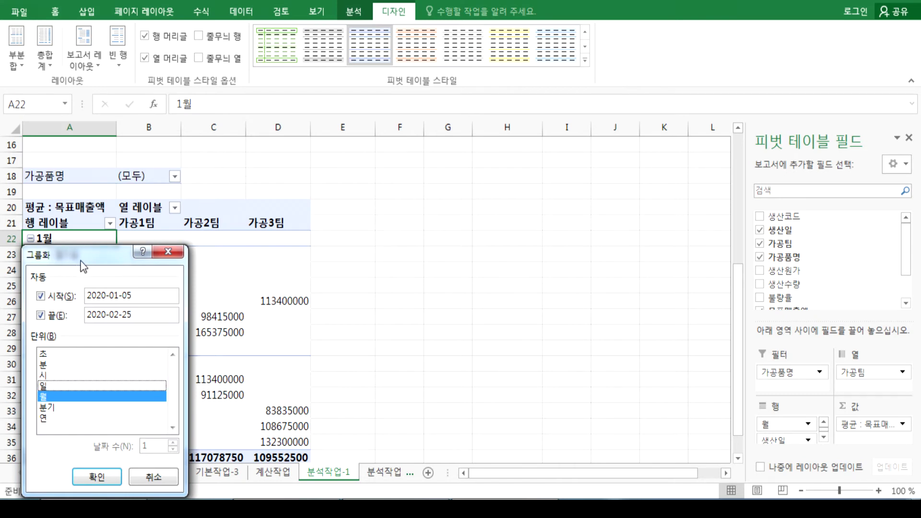
pyautogui.moveTo(80, 261); pyautogui.dragTo(253, 163)
pyautogui.click(251, 380)
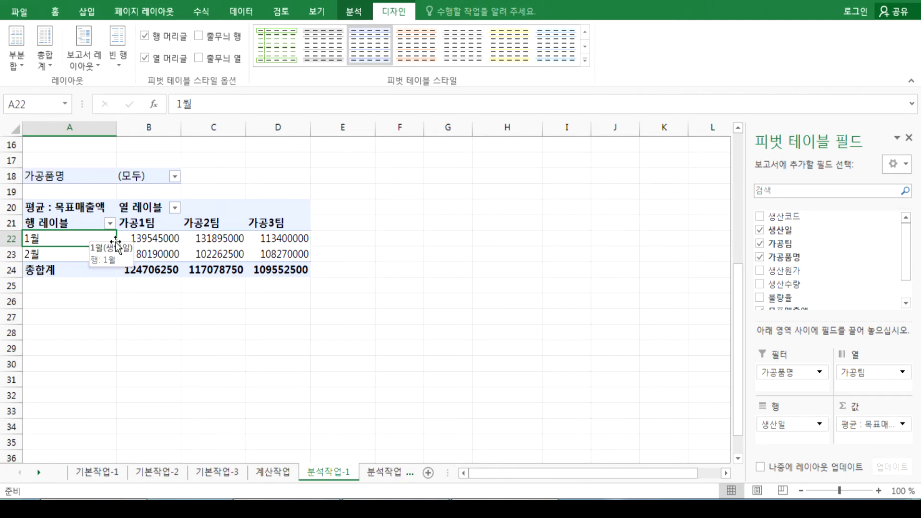
# Step: Select the pivot table's values in B22:D24, including the 총합계 row
pyautogui.moveTo(131, 238); pyautogui.dragTo(267, 270)
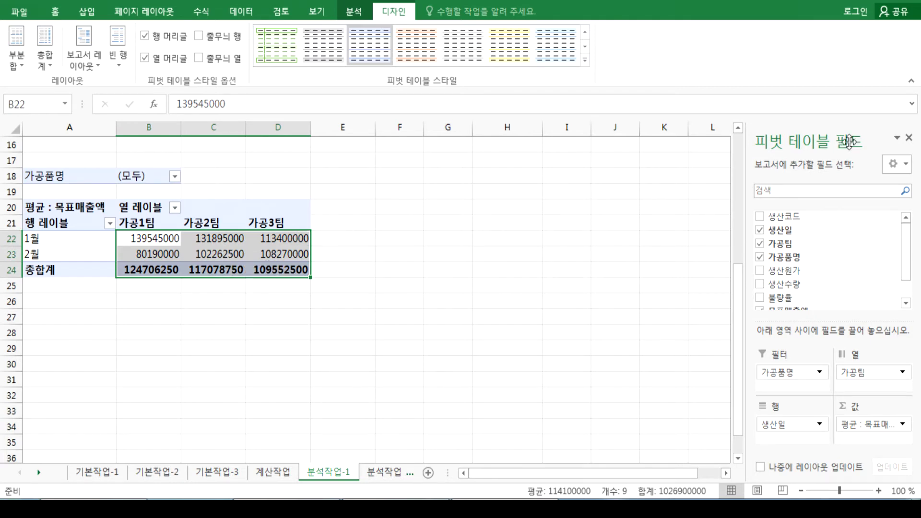
# Step: Try formatting the 목표매출액 value field as 숫자 with a 1000 separator, and undo that number format
pyautogui.moveTo(811, 133); pyautogui.dragTo(552, 46)
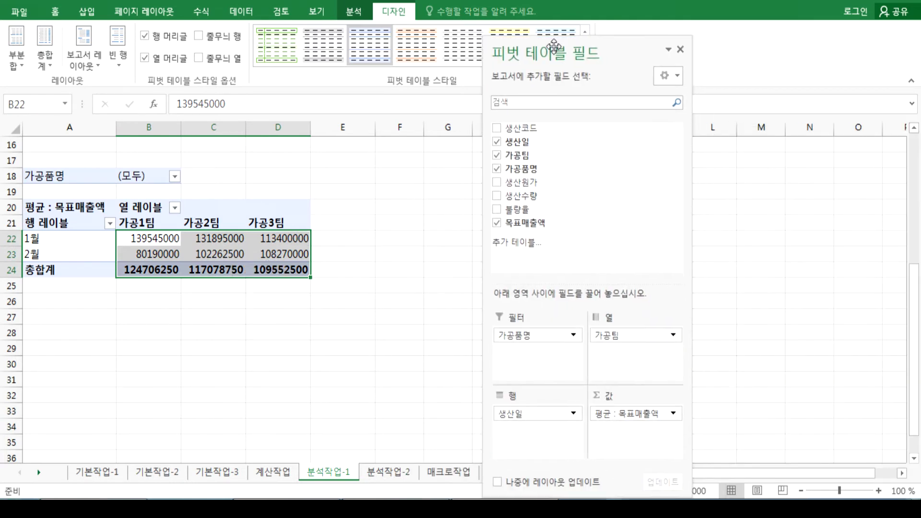
pyautogui.click(621, 415)
pyautogui.click(627, 397)
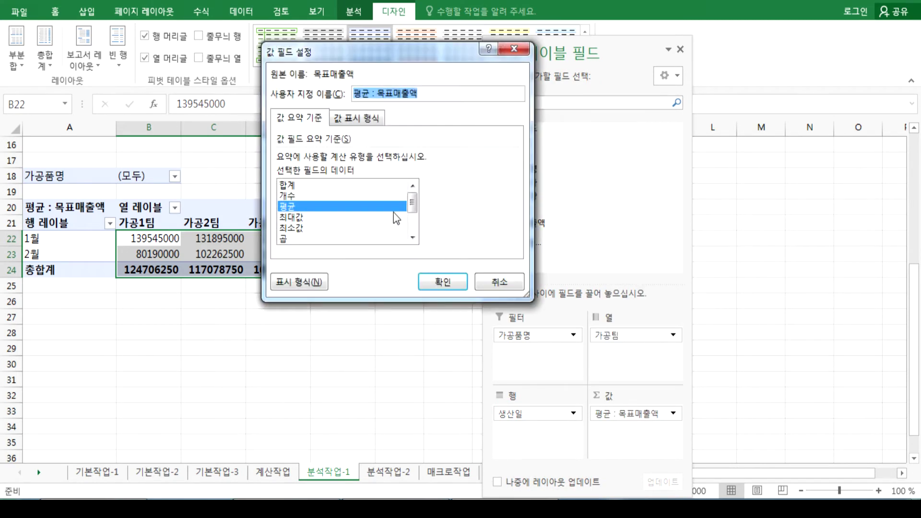
pyautogui.click(311, 283)
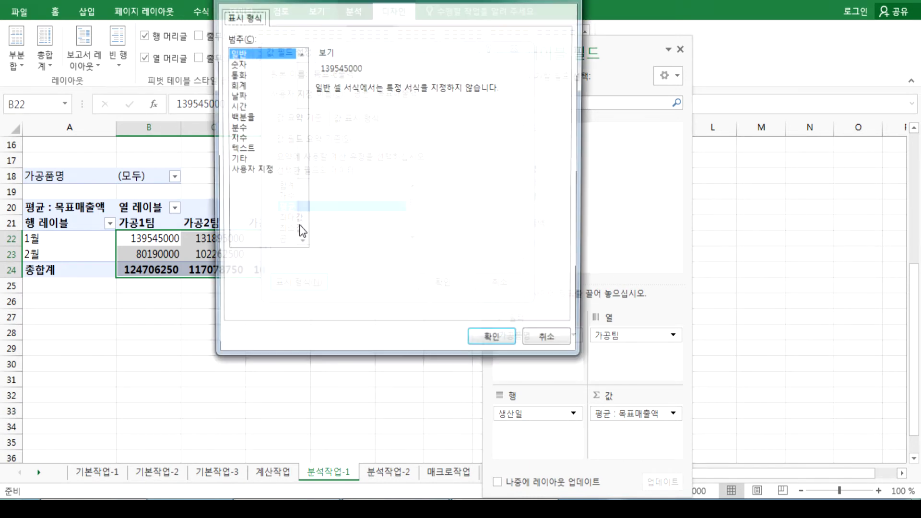
pyautogui.click(236, 63)
pyautogui.click(331, 110)
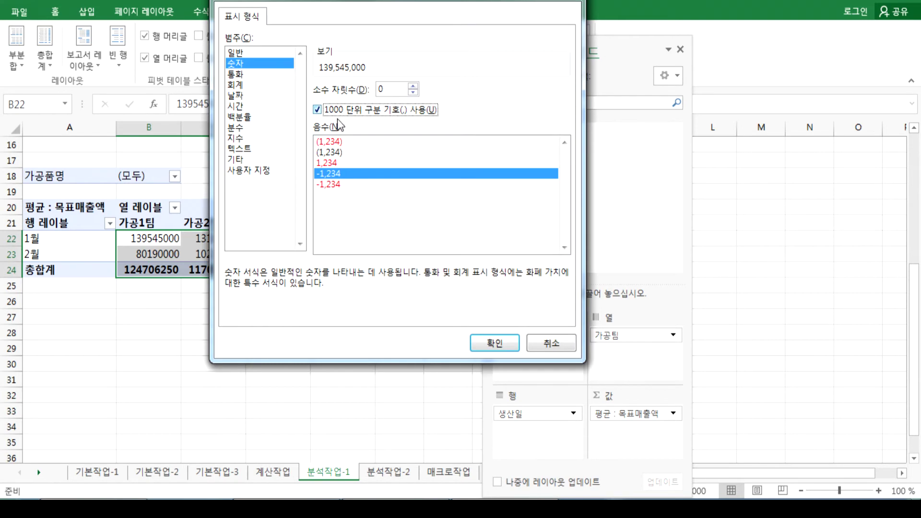
pyautogui.click(485, 336)
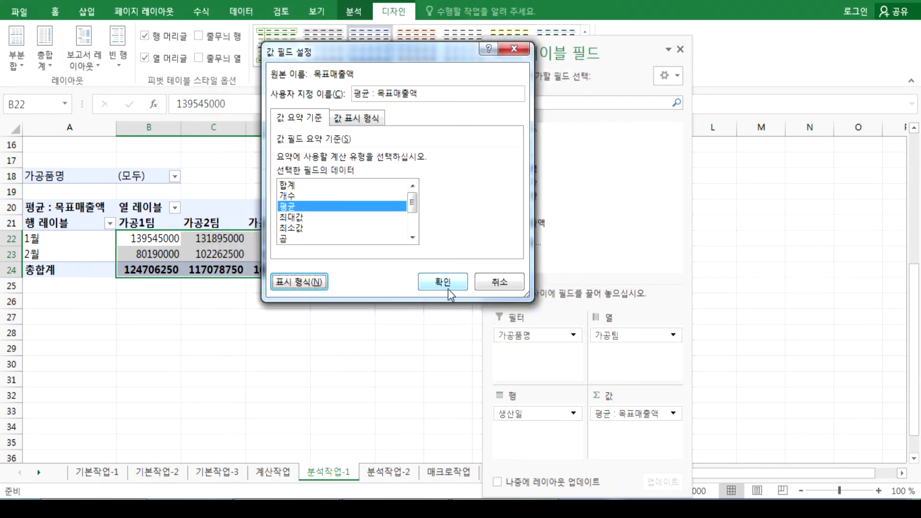
pyautogui.click(447, 288)
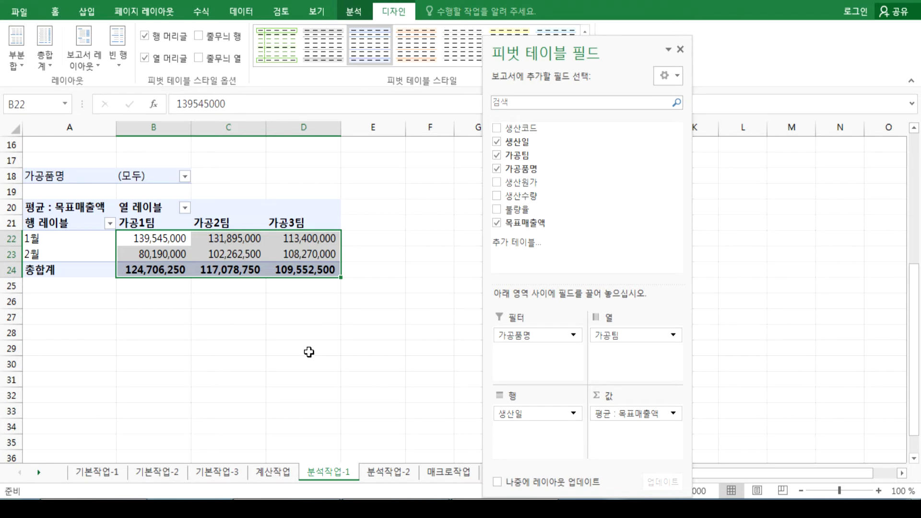
pyautogui.hotkey('ctrl', 'z')
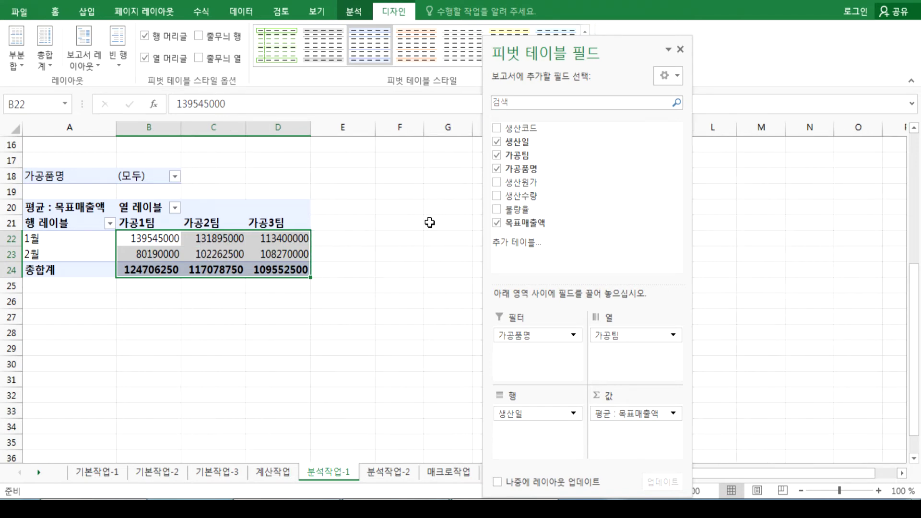
pyautogui.doubleClick(531, 45)
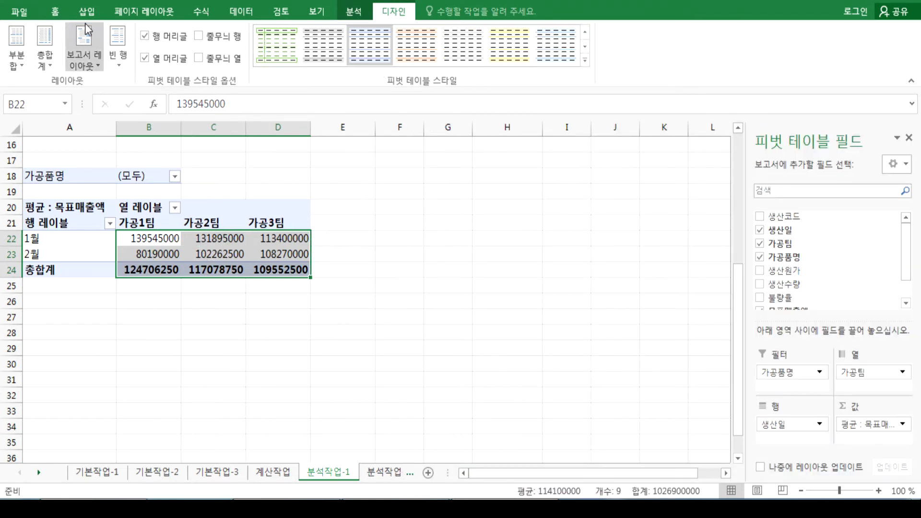
# Step: Apply the comma style to the pivot table values in B22:D24
pyautogui.click(56, 11)
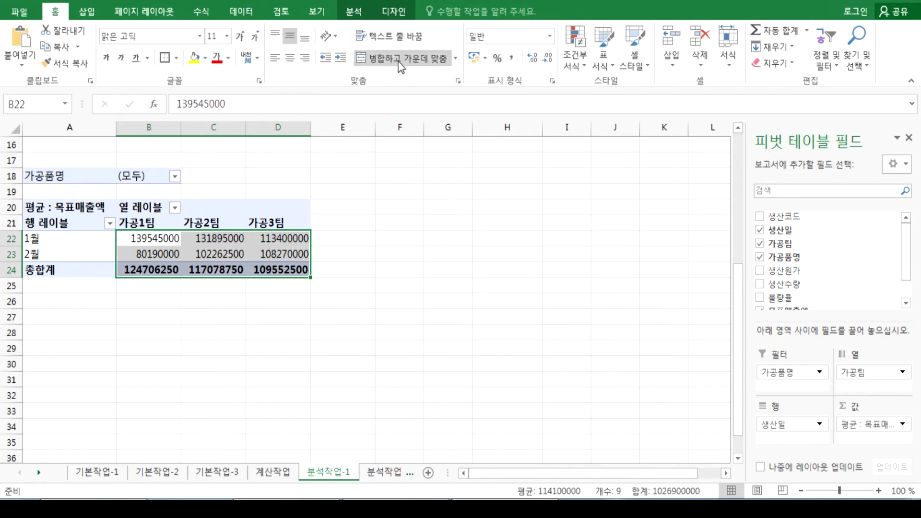
pyautogui.click(514, 59)
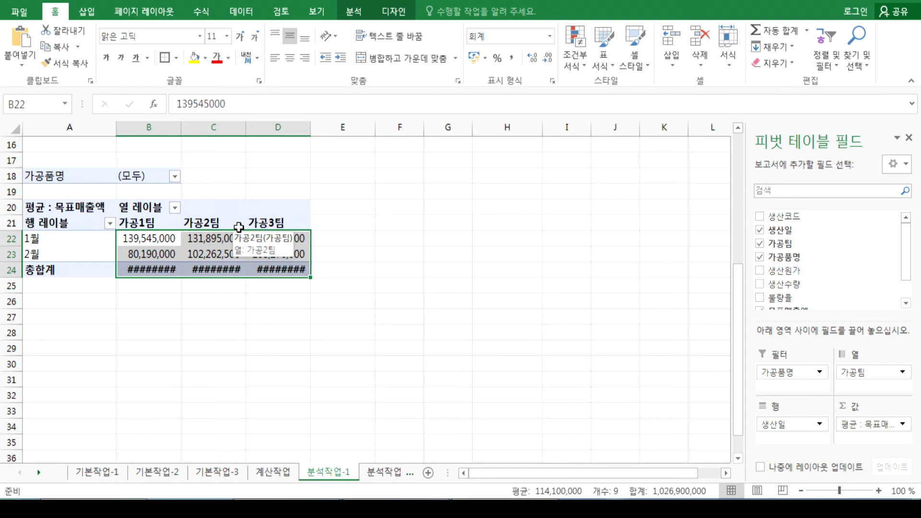
# Step: Undo the comma style and format the 목표매출액 value field as 숫자 with the 1000 separator
pyautogui.hotkey('ctrl', 'z')
pyautogui.rightClick(144, 239)
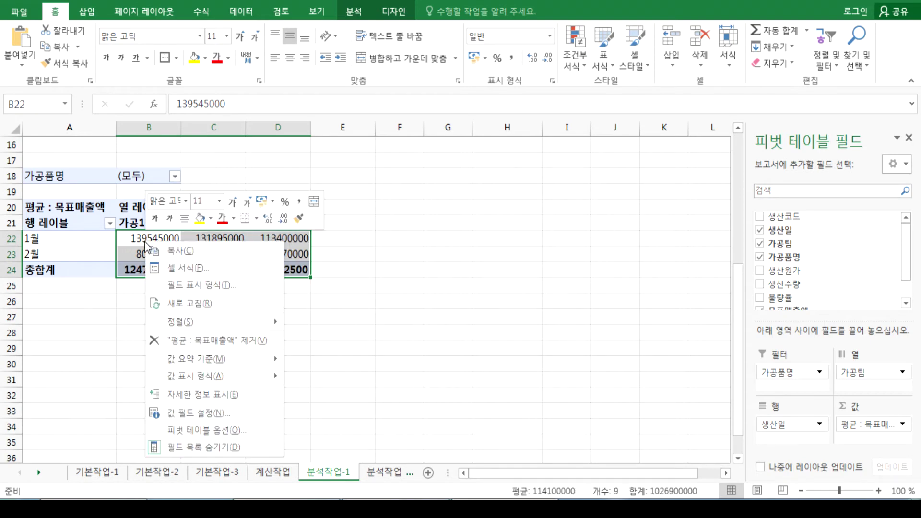
pyautogui.click(191, 413)
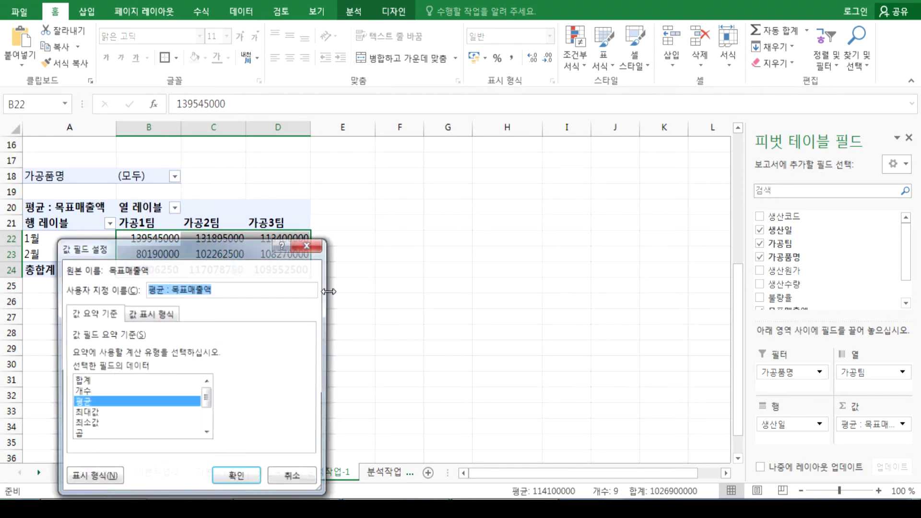
pyautogui.moveTo(229, 255); pyautogui.dragTo(441, 94)
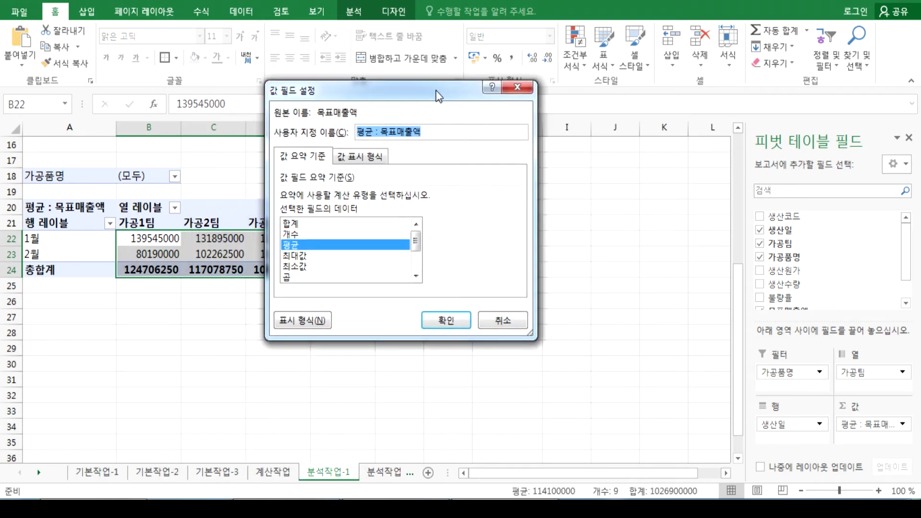
pyautogui.click(295, 318)
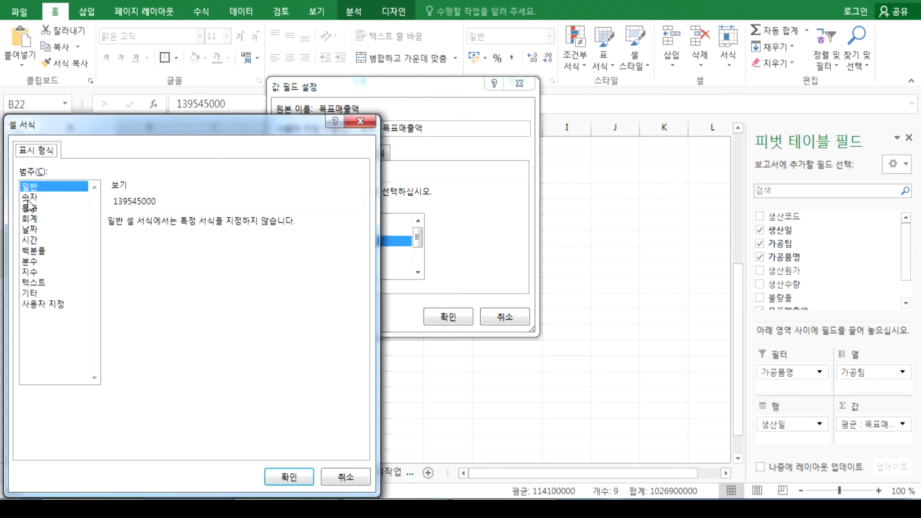
pyautogui.click(30, 197)
pyautogui.click(123, 246)
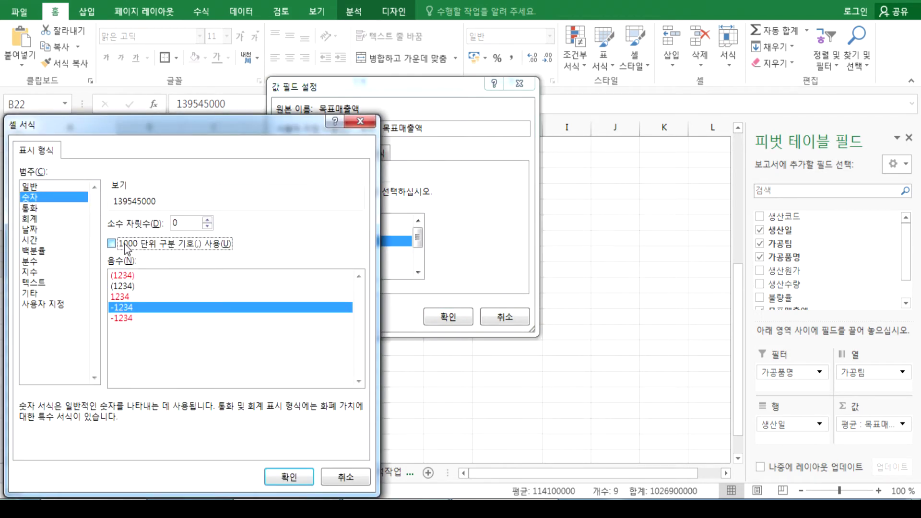
pyautogui.click(289, 478)
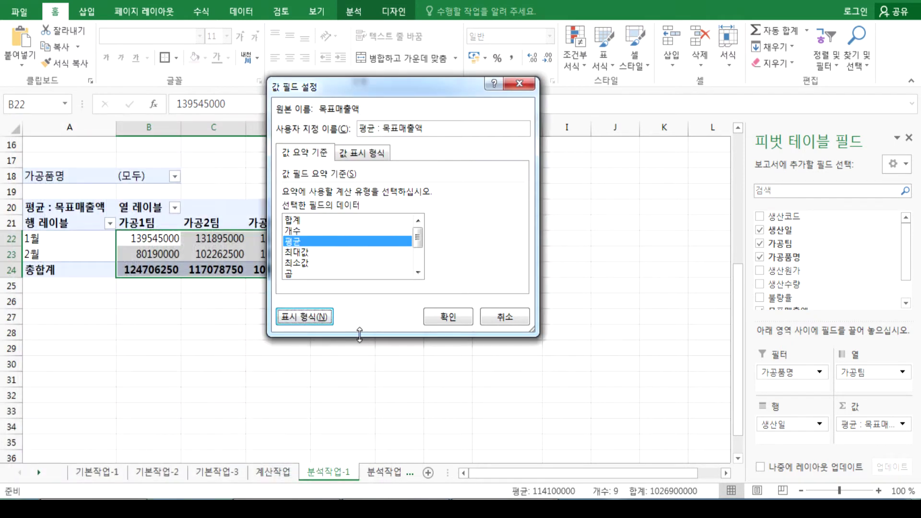
pyautogui.click(449, 317)
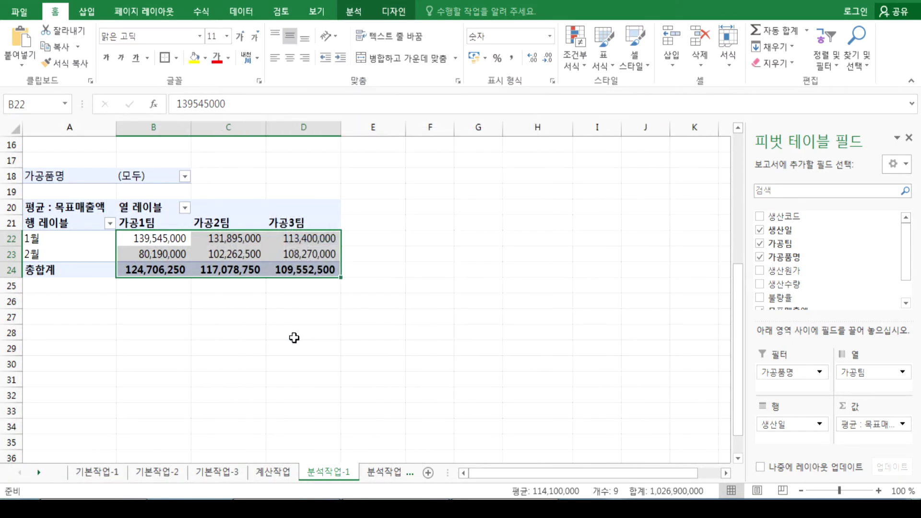
# Step: Try adding 불량율 as a second value field in the pivot table and open its value field settings
pyautogui.click(131, 242)
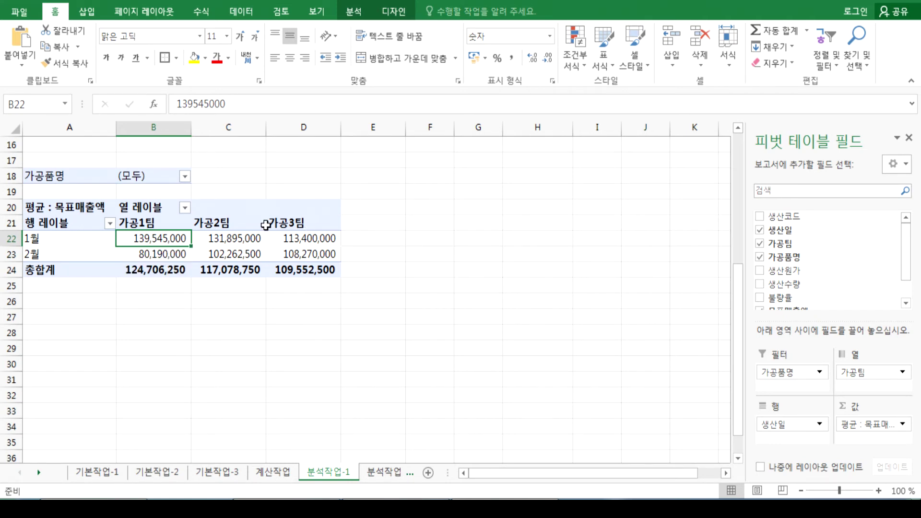
pyautogui.moveTo(819, 137); pyautogui.dragTo(446, 74)
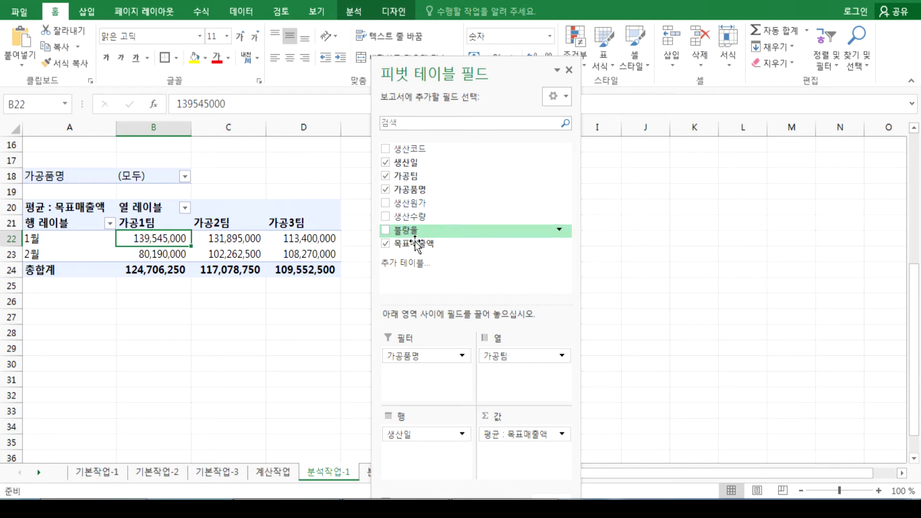
pyautogui.moveTo(405, 230); pyautogui.dragTo(524, 449)
pyautogui.moveTo(218, 253); pyautogui.dragTo(218, 282)
pyautogui.rightClick(218, 247)
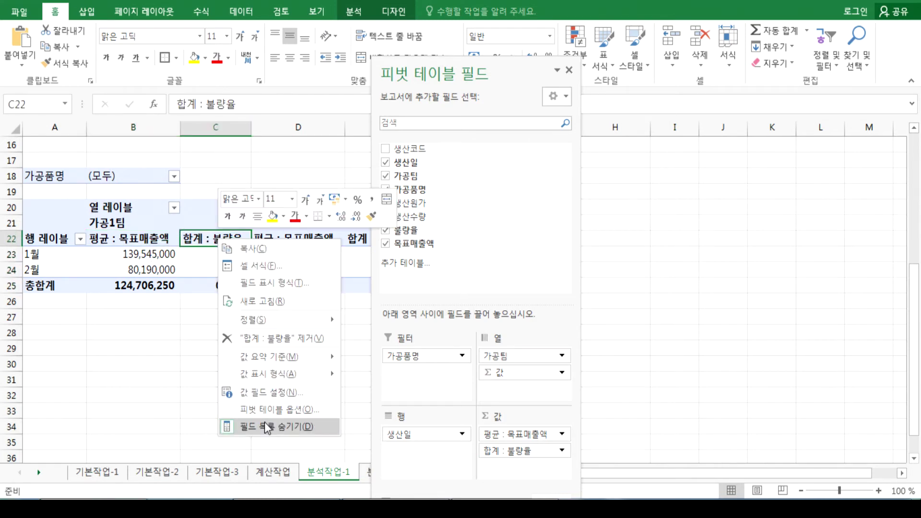
pyautogui.click(261, 392)
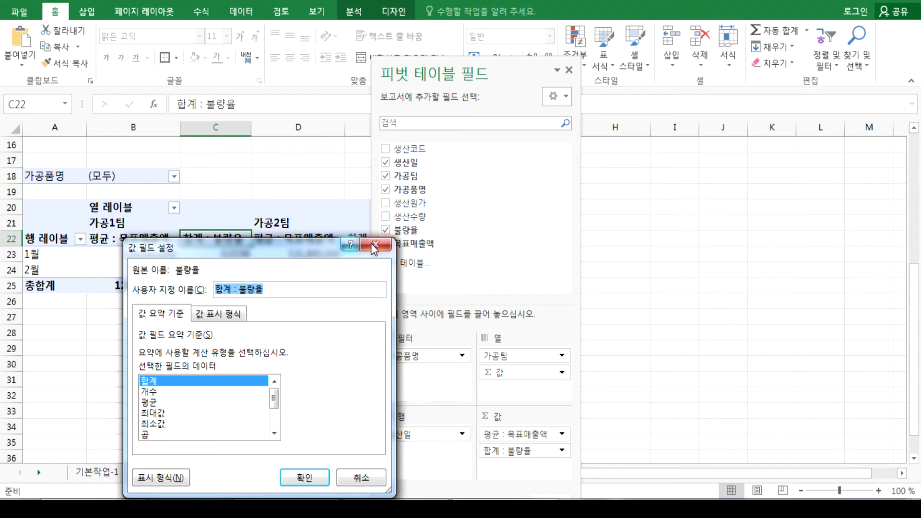
# Step: Check the value field settings of 목표매출액 and remove 불량율 from the pivot table values
pyautogui.rightClick(145, 240)
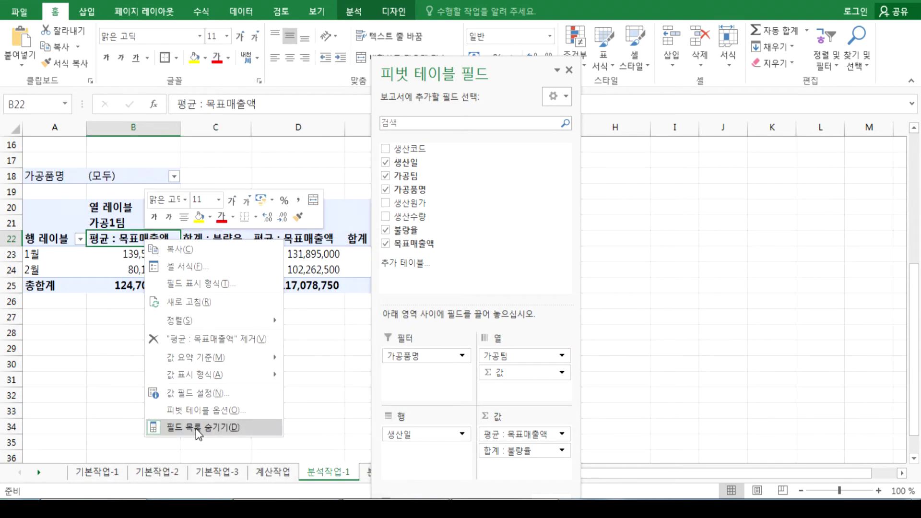
pyautogui.click(194, 392)
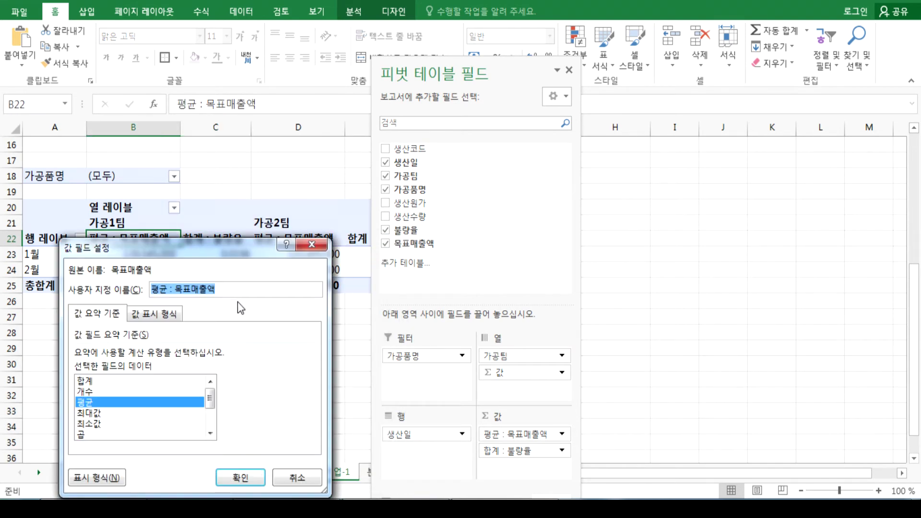
pyautogui.click(312, 244)
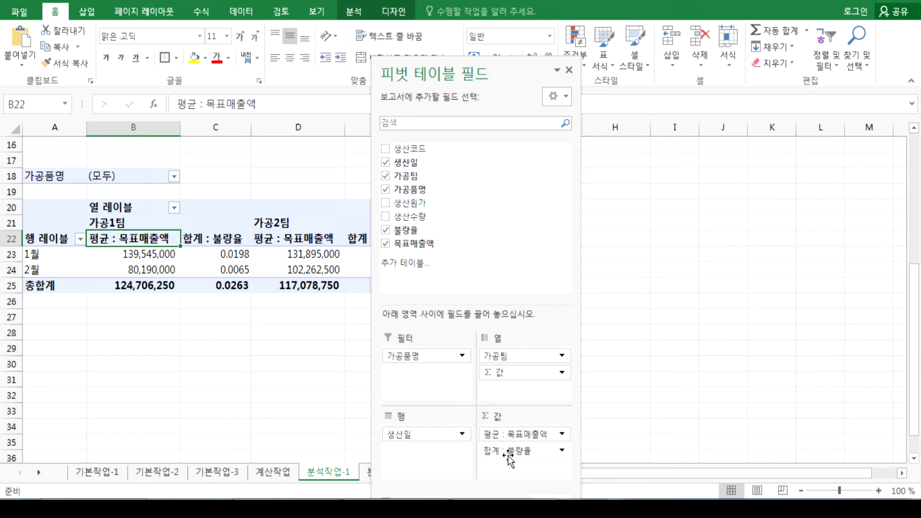
pyautogui.moveTo(510, 460); pyautogui.dragTo(316, 408)
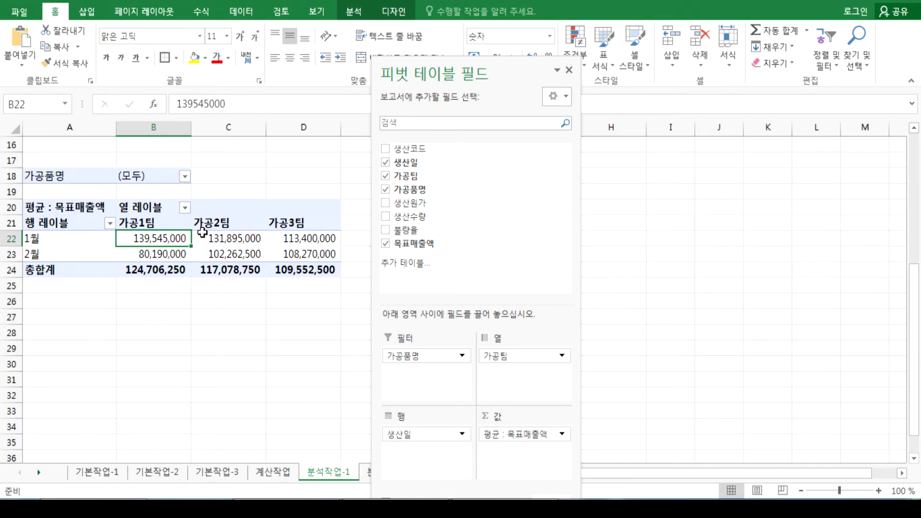
pyautogui.doubleClick(515, 56)
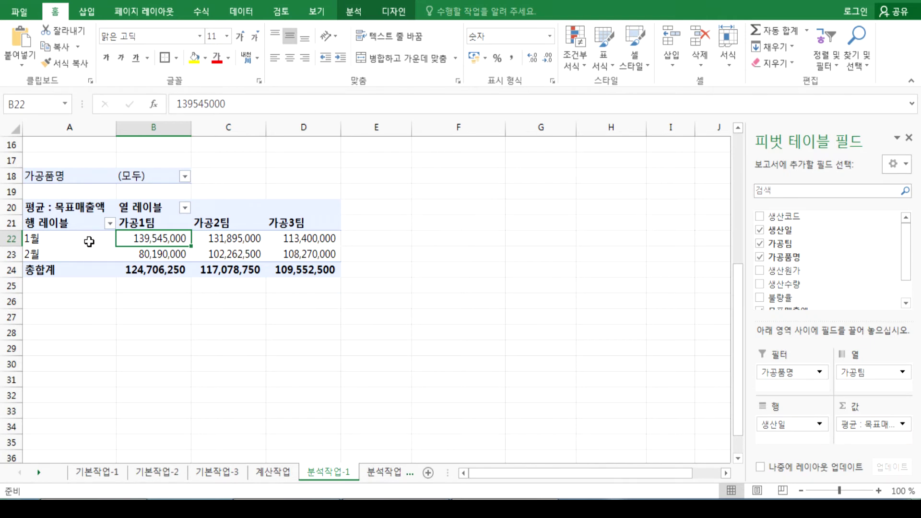
pyautogui.click(89, 241)
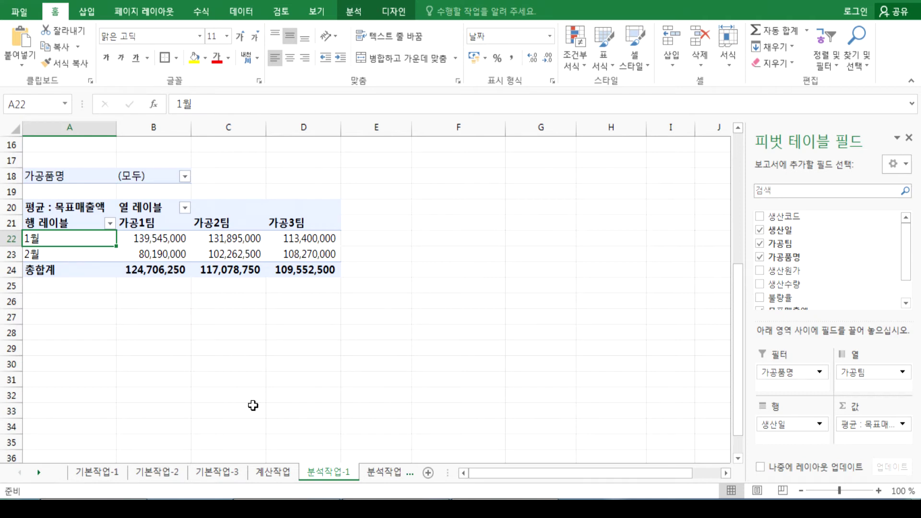
# Step: Go to the 분석작업-2 sheet and select the 동호회 회원 현황 table in A3:G20
pyautogui.click(387, 476)
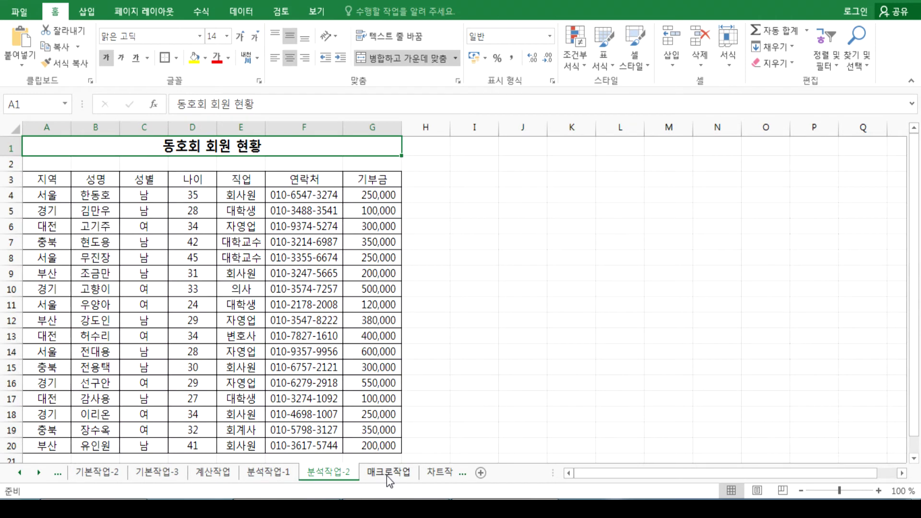
pyautogui.click(284, 474)
pyautogui.click(329, 473)
pyautogui.moveTo(51, 182); pyautogui.dragTo(353, 452)
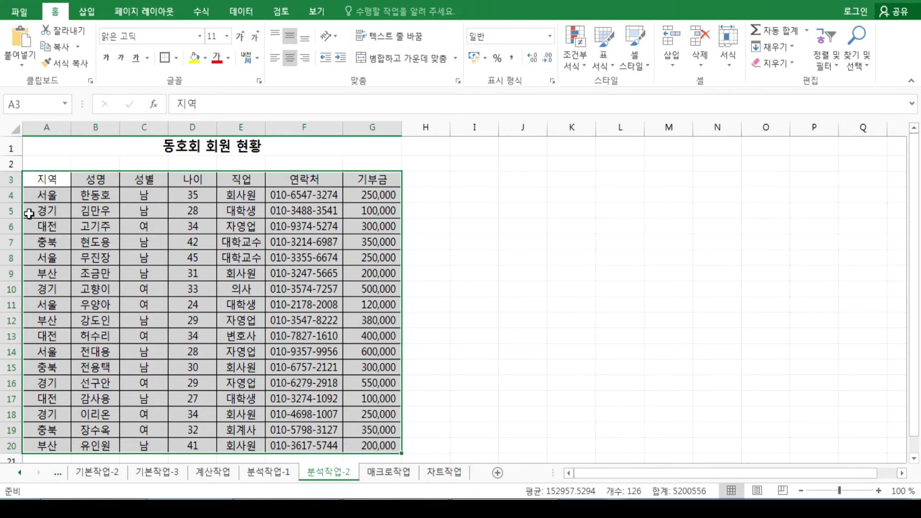
# Step: Try sorting the member table by 지역 in descending order, and undo that sort
pyautogui.click(50, 128)
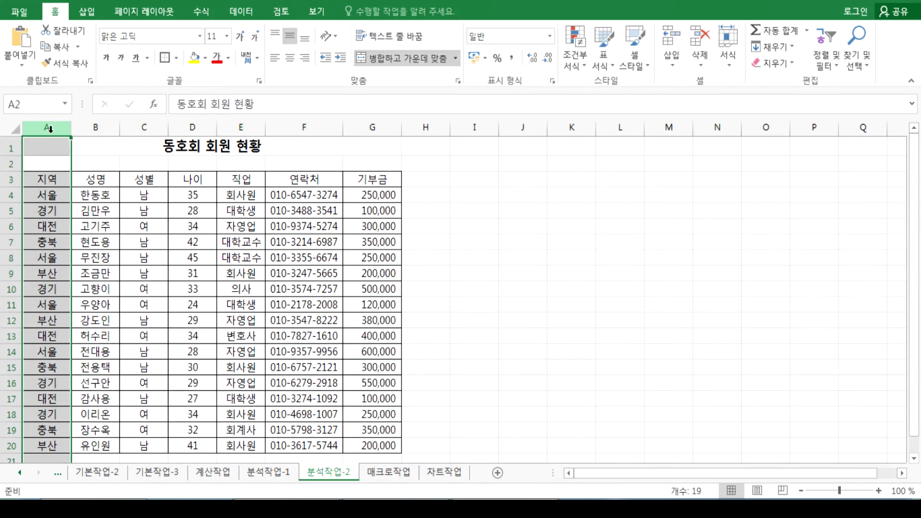
pyautogui.click(51, 211)
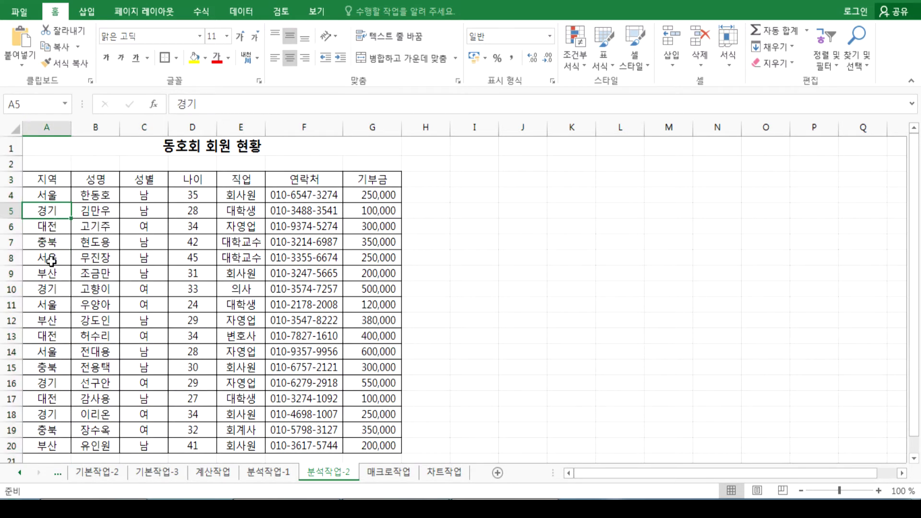
pyautogui.moveTo(46, 179); pyautogui.dragTo(48, 305)
pyautogui.click(46, 195)
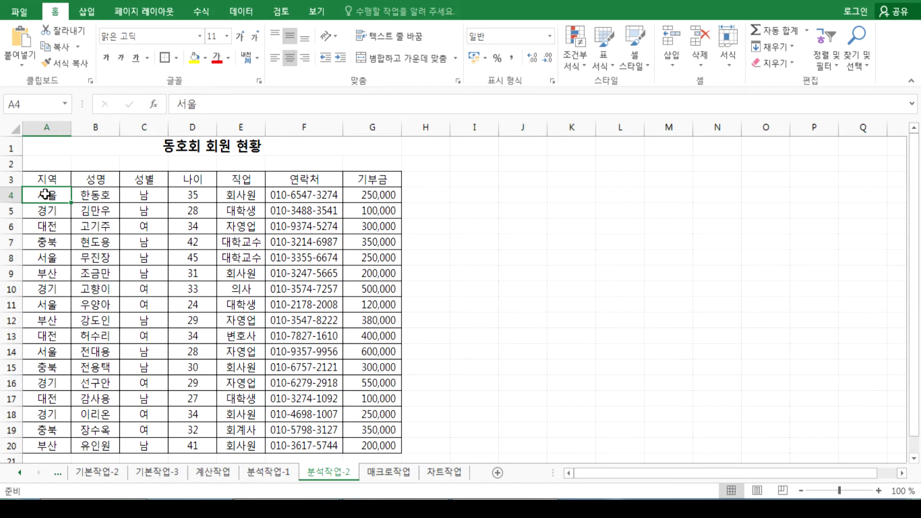
pyautogui.click(245, 17)
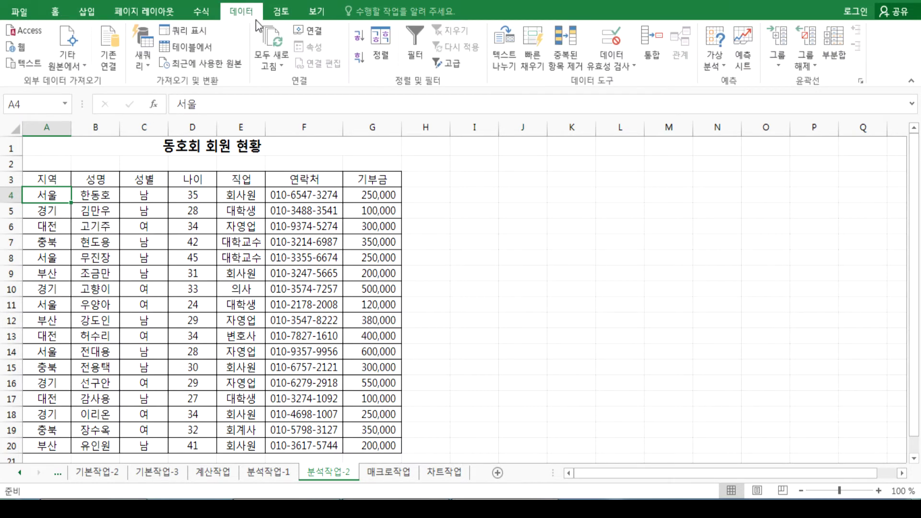
pyautogui.click(358, 59)
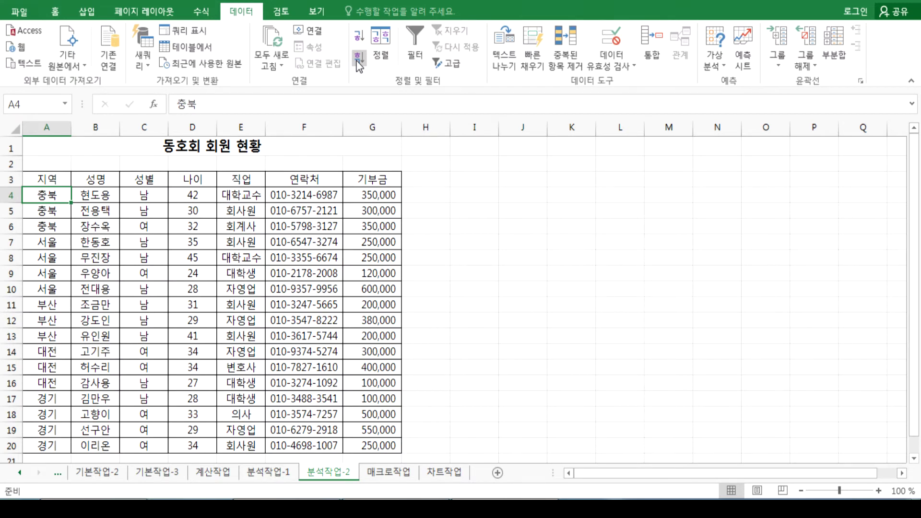
pyautogui.hotkey('ctrl', 'z')
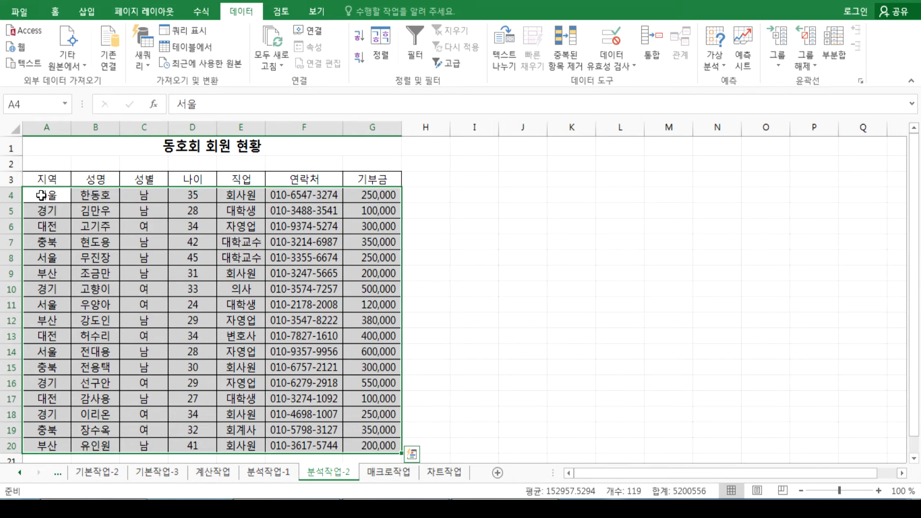
pyautogui.click(58, 194)
pyautogui.click(381, 47)
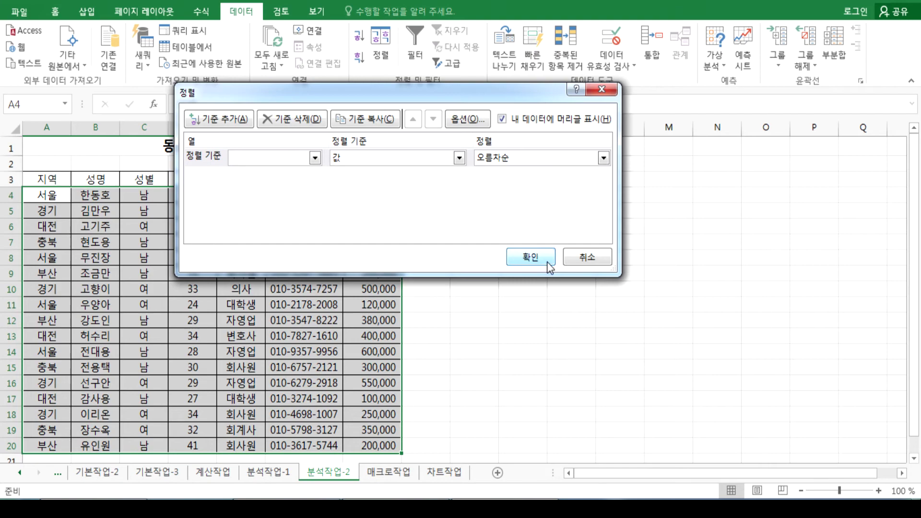
pyautogui.click(588, 258)
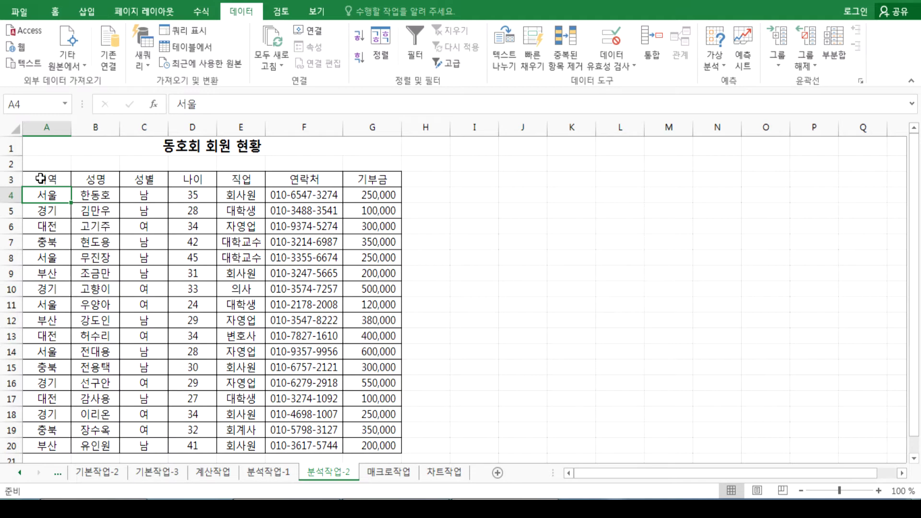
# Step: Sort the member table by 지역 in descending order
pyautogui.click(360, 59)
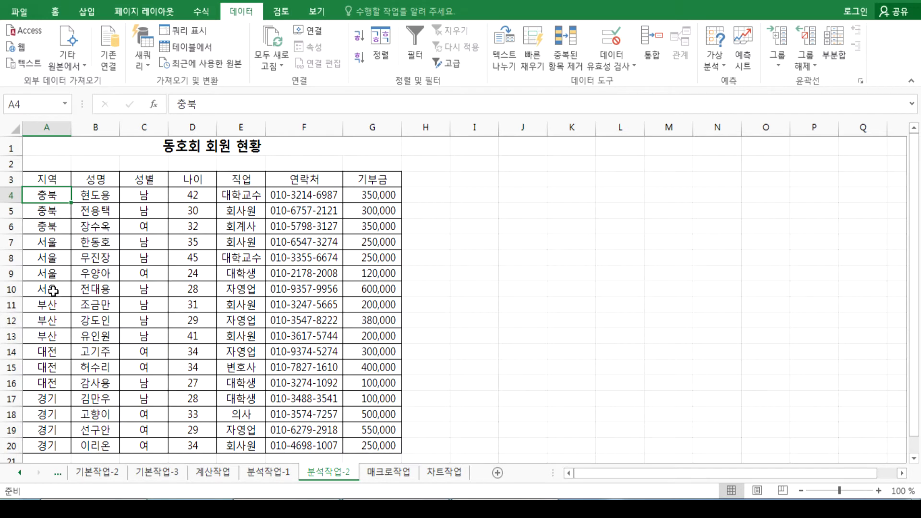
pyautogui.scroll(-2, 59, 316)
pyautogui.scroll(2, 62, 316)
# Step: Add subtotals to the member table grouped by 지역, using 최대값 for 나이 only and leaving out 기부금
pyautogui.click(845, 53)
pyautogui.moveTo(365, 49); pyautogui.dragTo(227, 101)
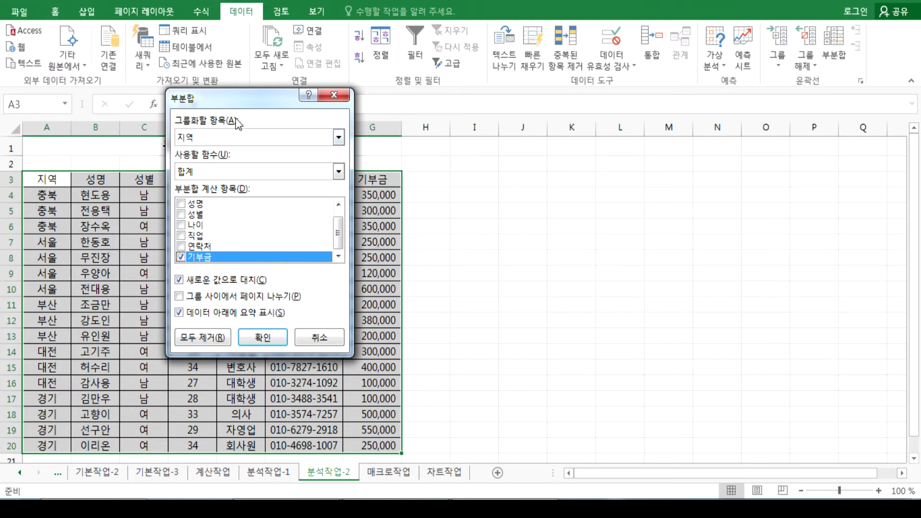
pyautogui.moveTo(241, 103); pyautogui.dragTo(361, 101)
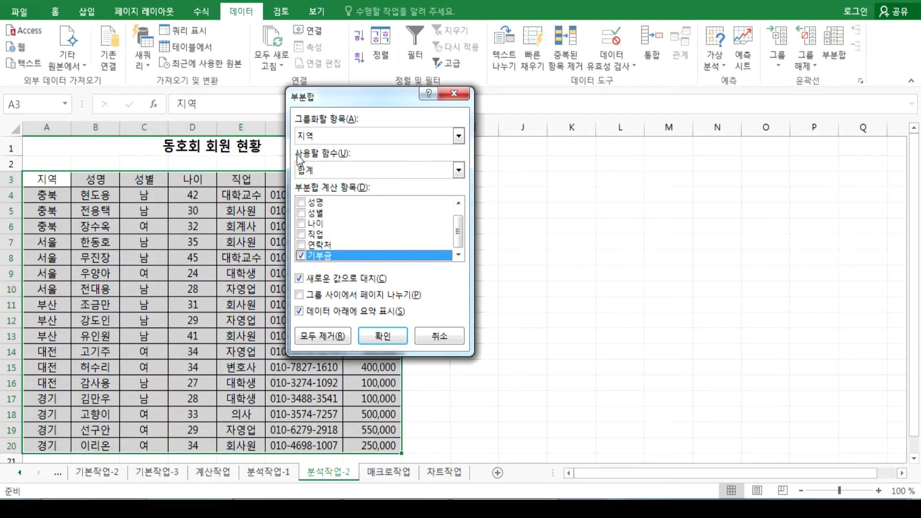
pyautogui.click(310, 139)
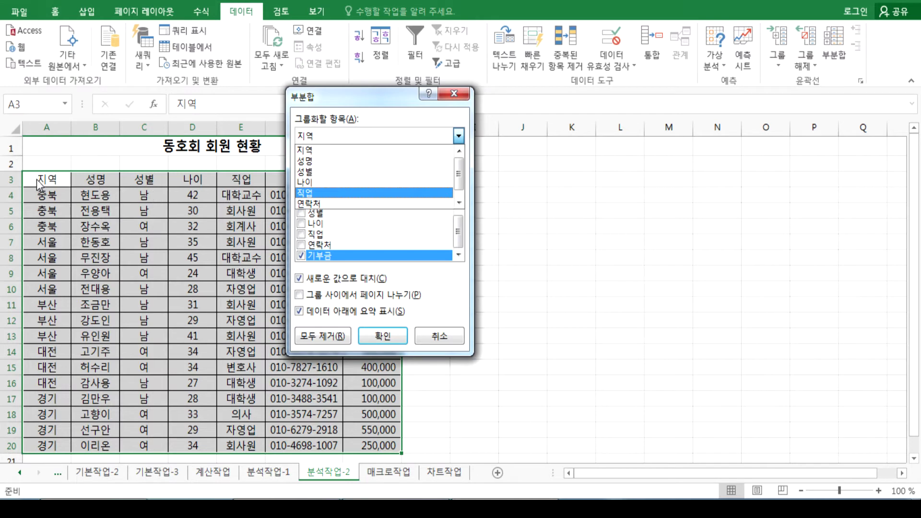
pyautogui.click(304, 150)
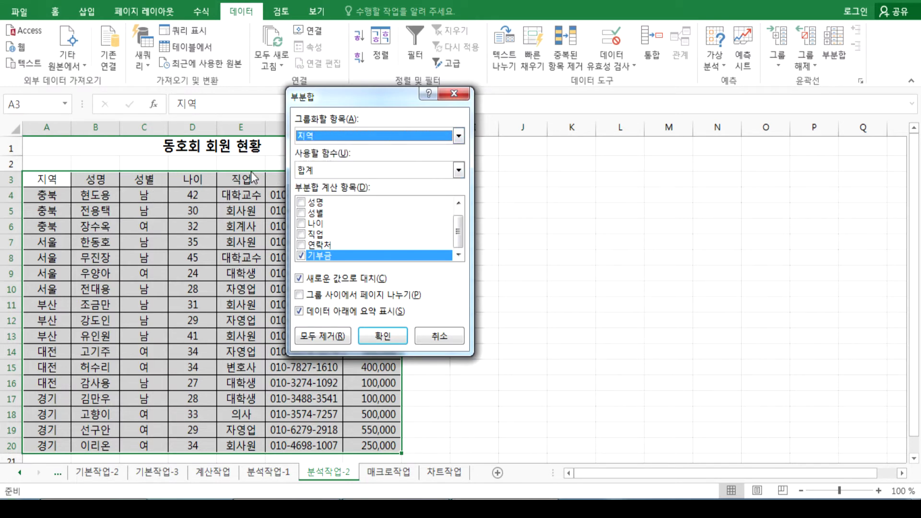
pyautogui.click(302, 256)
pyautogui.click(302, 224)
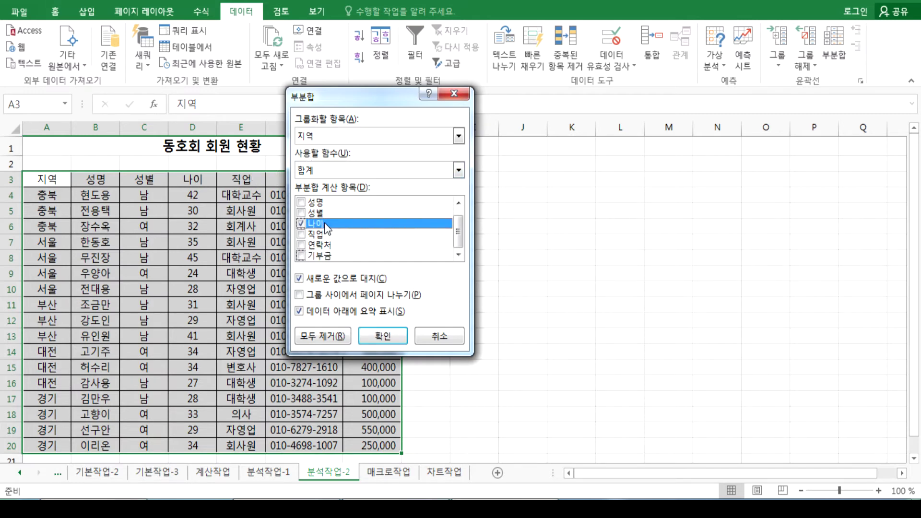
pyautogui.click(329, 170)
pyautogui.click(316, 218)
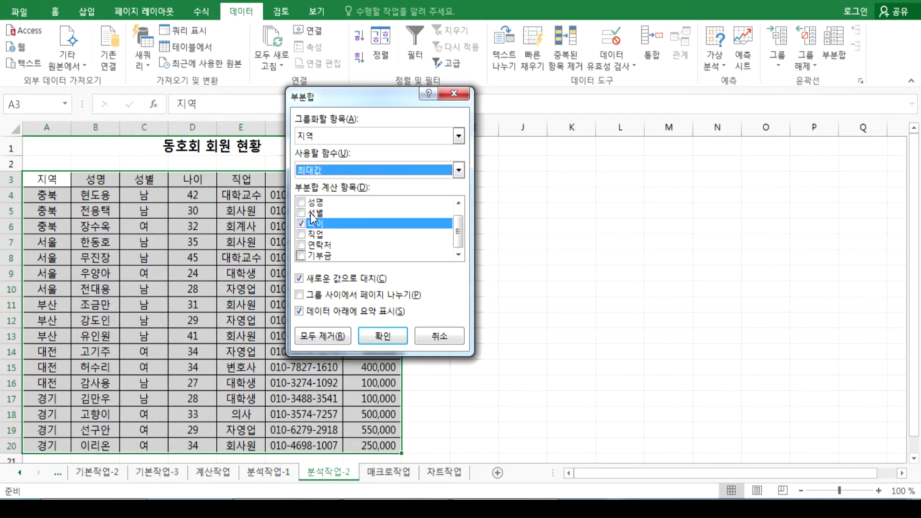
pyautogui.click(382, 335)
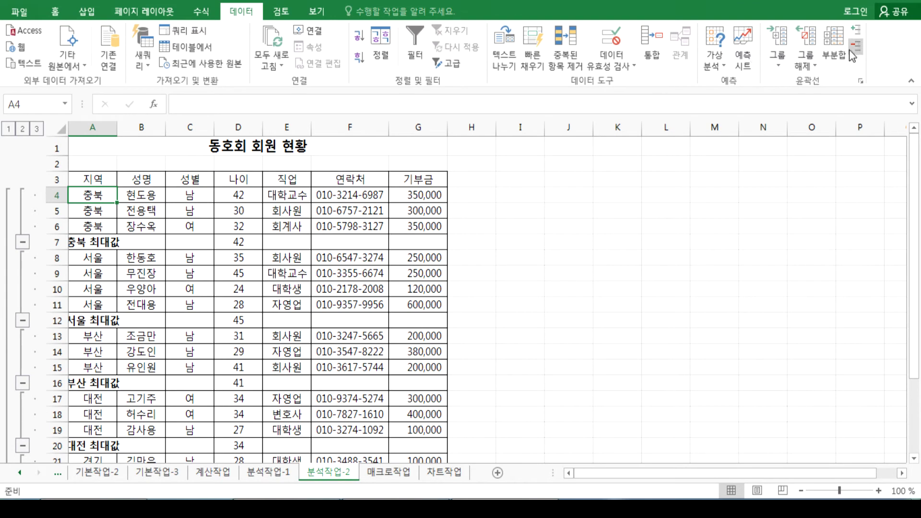
# Step: Add a second set of subtotals grouped by 지역, using 합계 for 기부금 only, without replacing the existing 최대값 subtotals
pyautogui.click(834, 44)
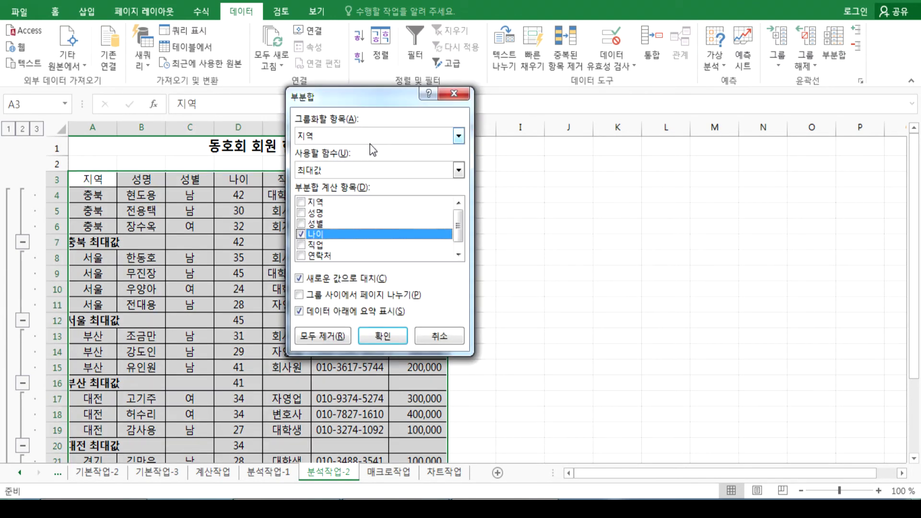
pyautogui.click(301, 234)
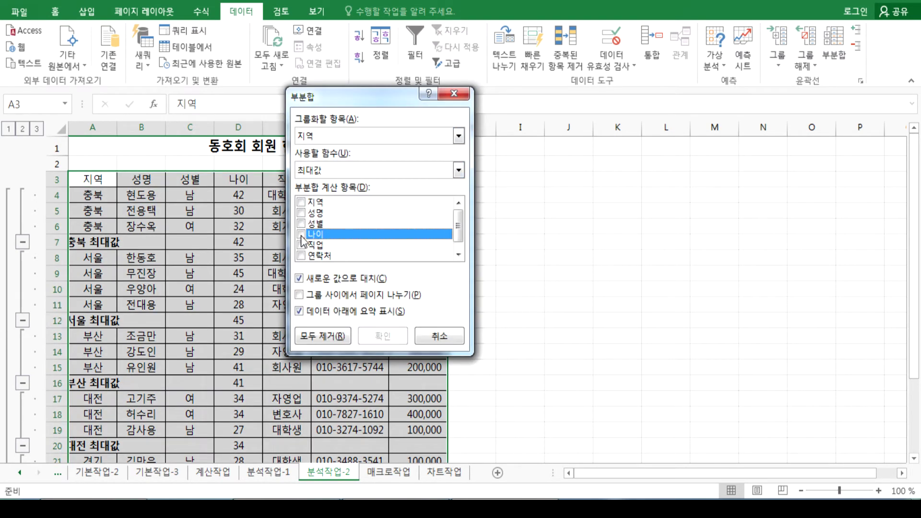
pyautogui.scroll(-1, 349, 239)
pyautogui.click(301, 256)
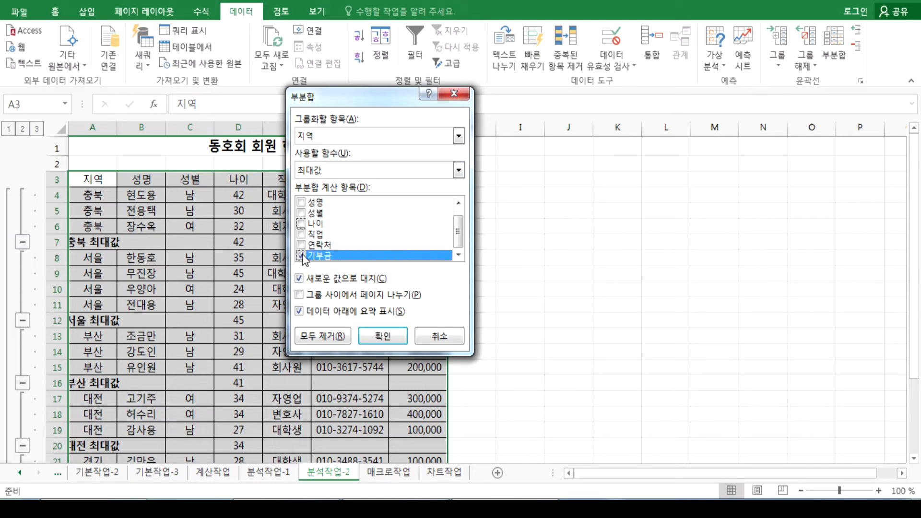
pyautogui.click(303, 171)
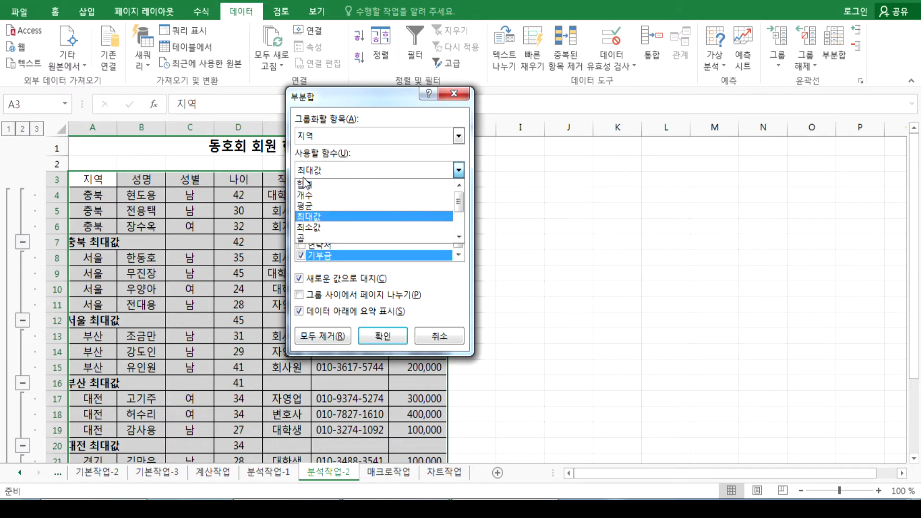
pyautogui.click(304, 186)
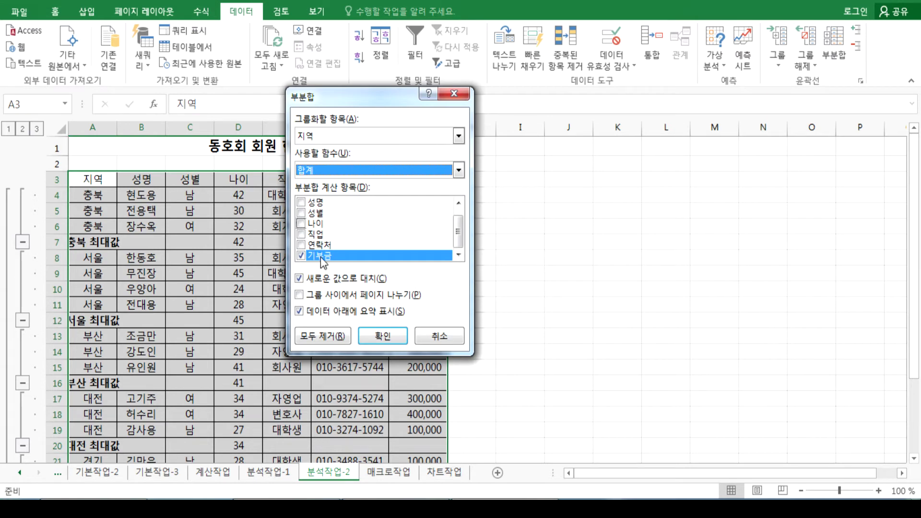
pyautogui.click(300, 279)
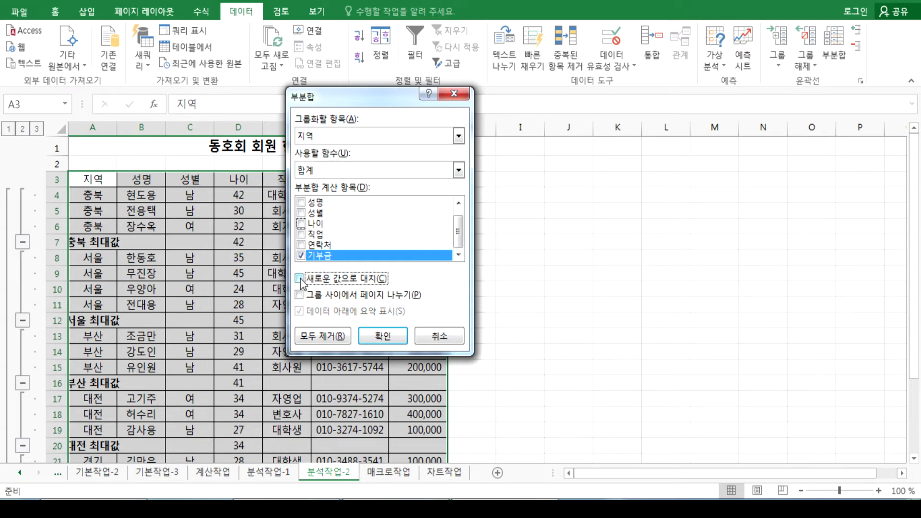
pyautogui.click(300, 280)
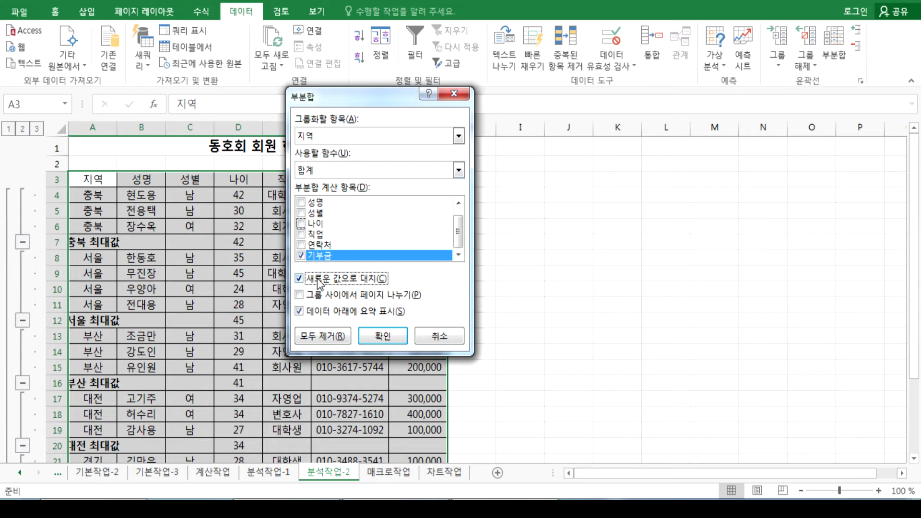
pyautogui.click(300, 280)
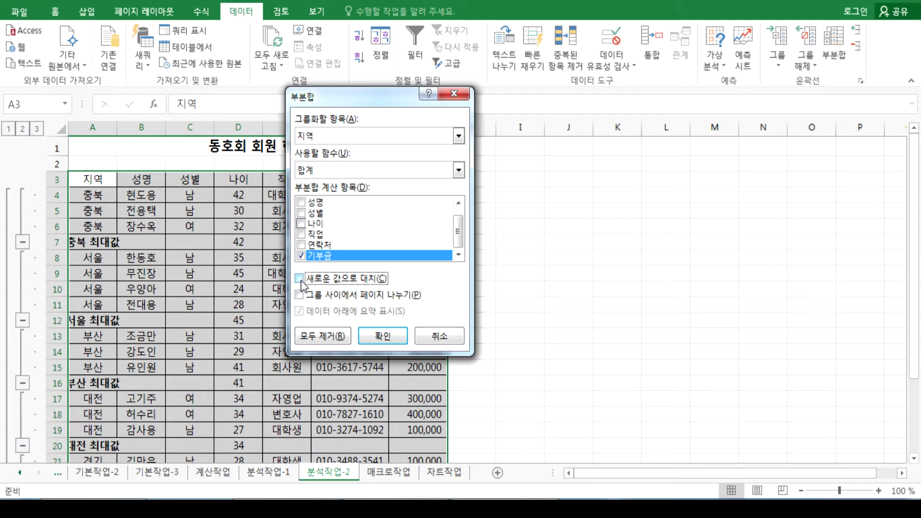
pyautogui.click(392, 337)
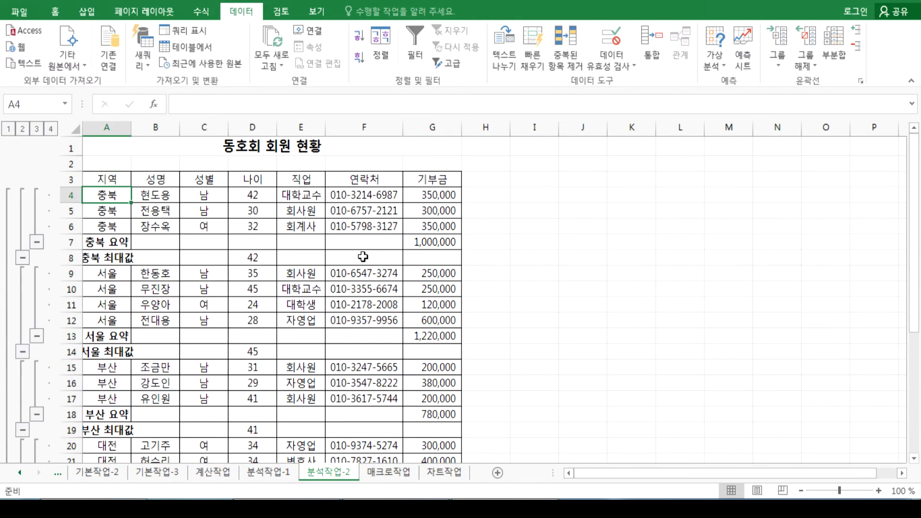
# Step: Auto-fit column A to the width of the 요약 and 최대값 subtotal labels
pyautogui.click(114, 259)
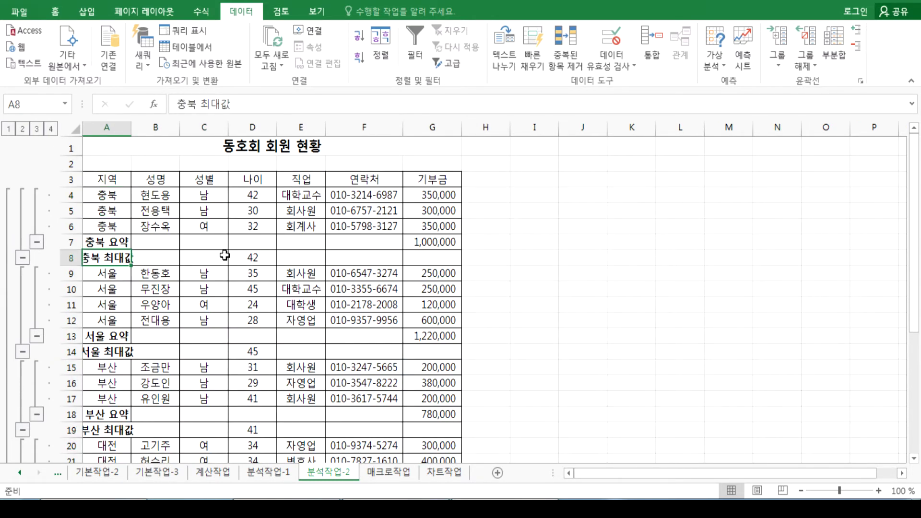
pyautogui.click(251, 259)
pyautogui.click(414, 242)
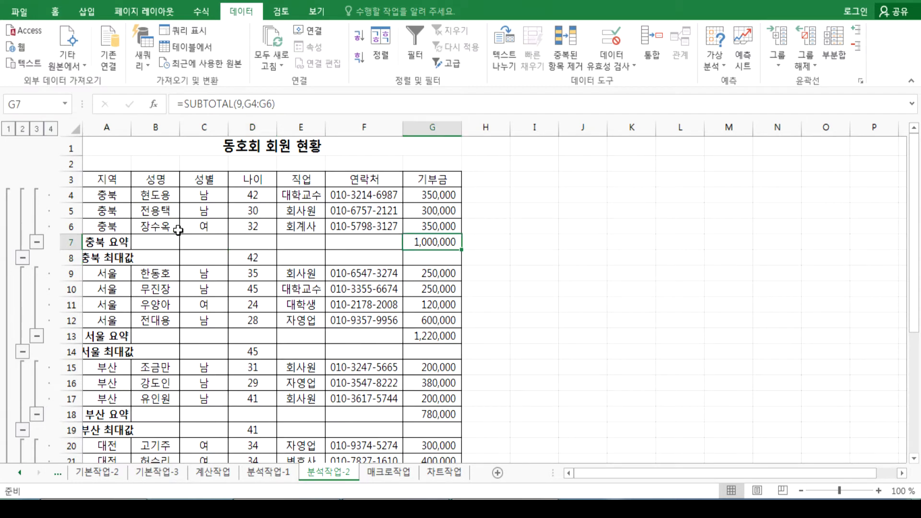
pyautogui.click(112, 127)
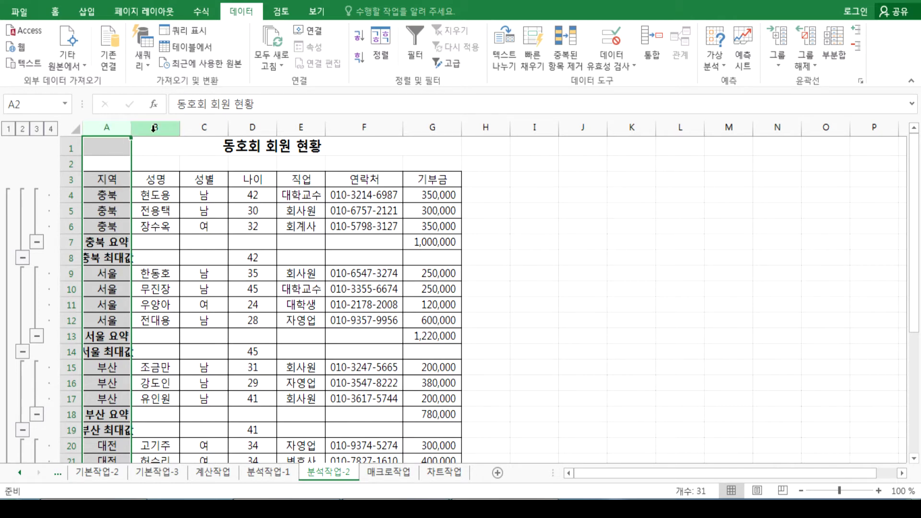
pyautogui.doubleClick(130, 128)
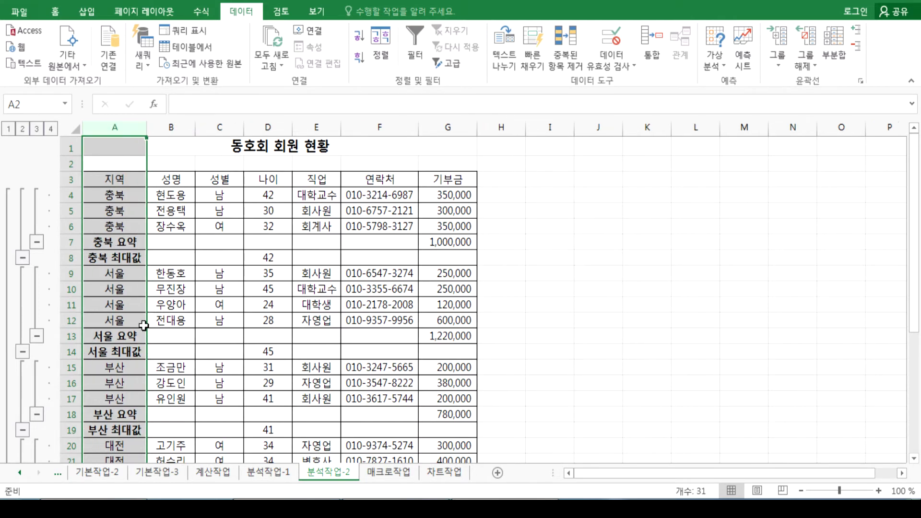
# Step: Examine the 요약 and 최대값 rows of each 지역 group and the overall total rows at the end of the table
pyautogui.click(136, 306)
pyautogui.click(122, 131)
pyautogui.scroll(-5, 127, 388)
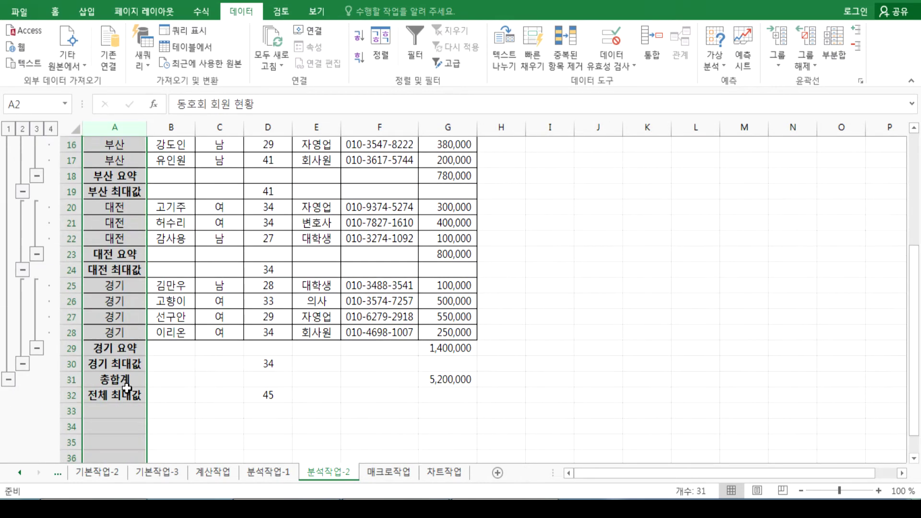
pyautogui.scroll(4, 127, 388)
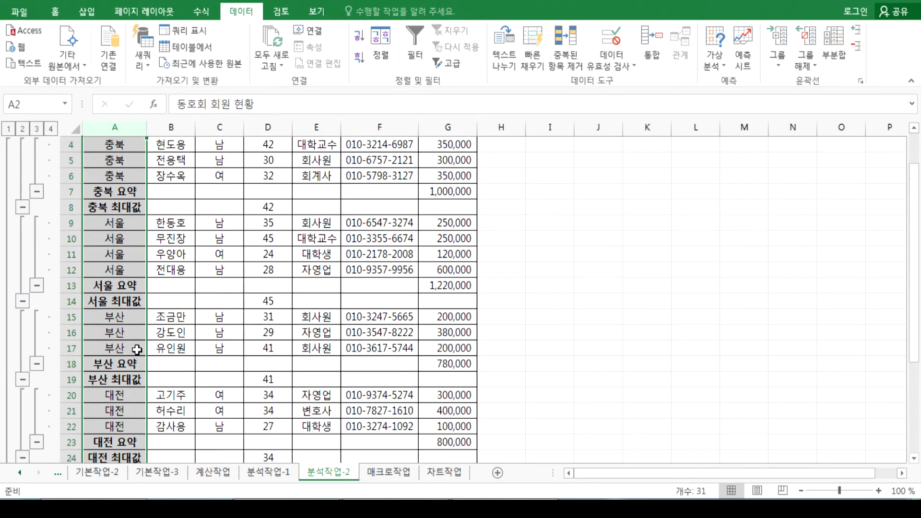
pyautogui.click(137, 335)
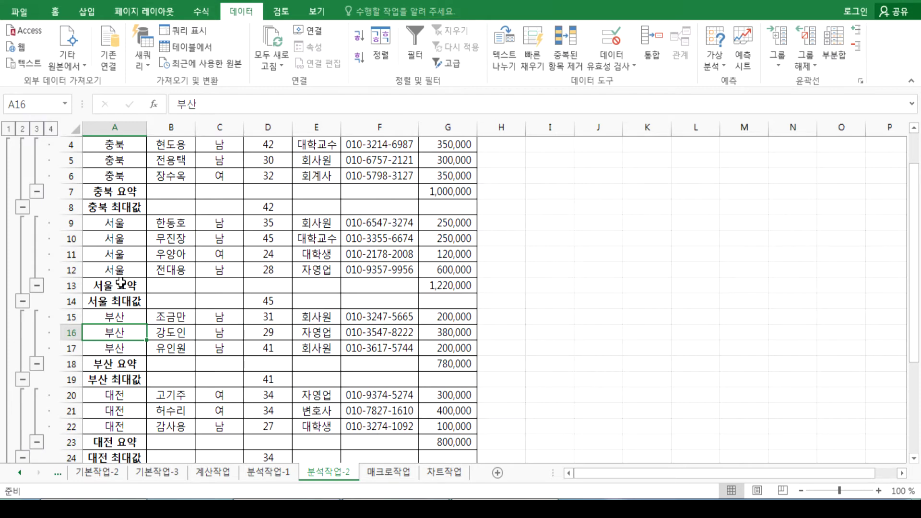
pyautogui.scroll(-5, 122, 297)
pyautogui.scroll(6, 121, 298)
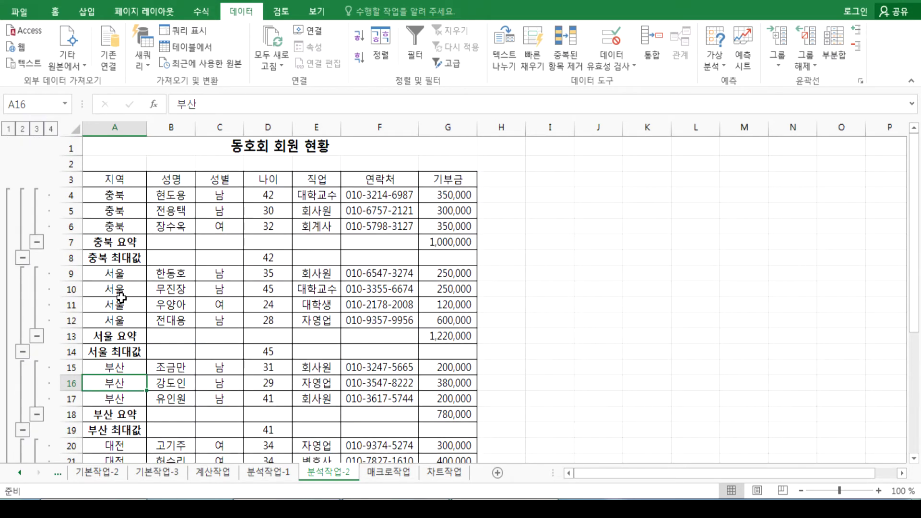
pyautogui.scroll(-5, 121, 298)
pyautogui.scroll(5, 121, 298)
pyautogui.click(120, 262)
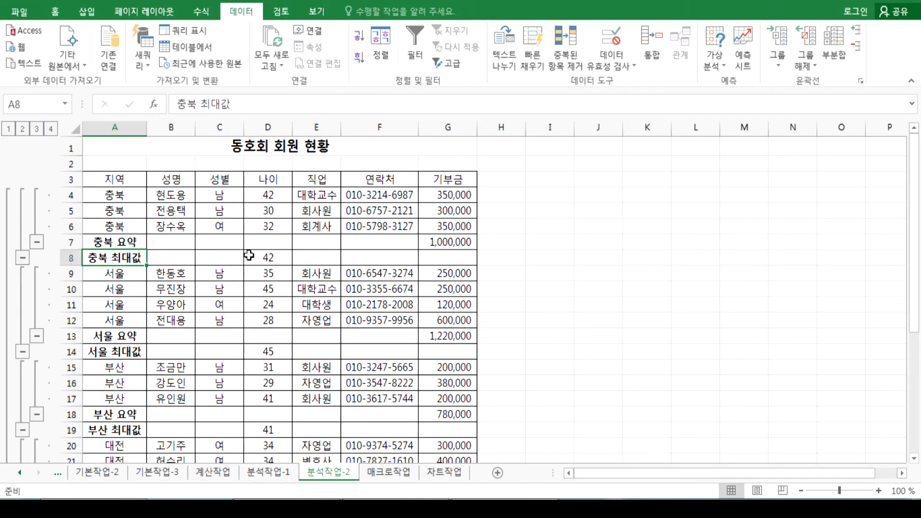
pyautogui.click(68, 259)
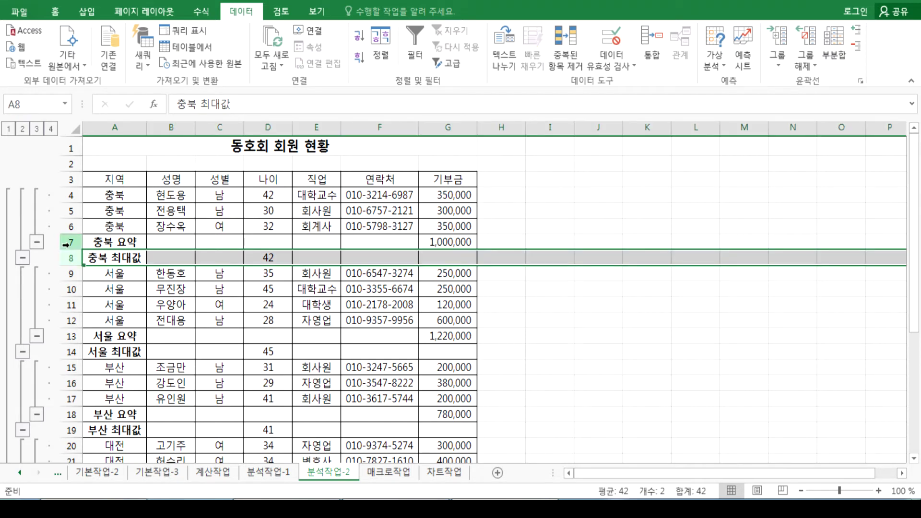
pyautogui.click(66, 244)
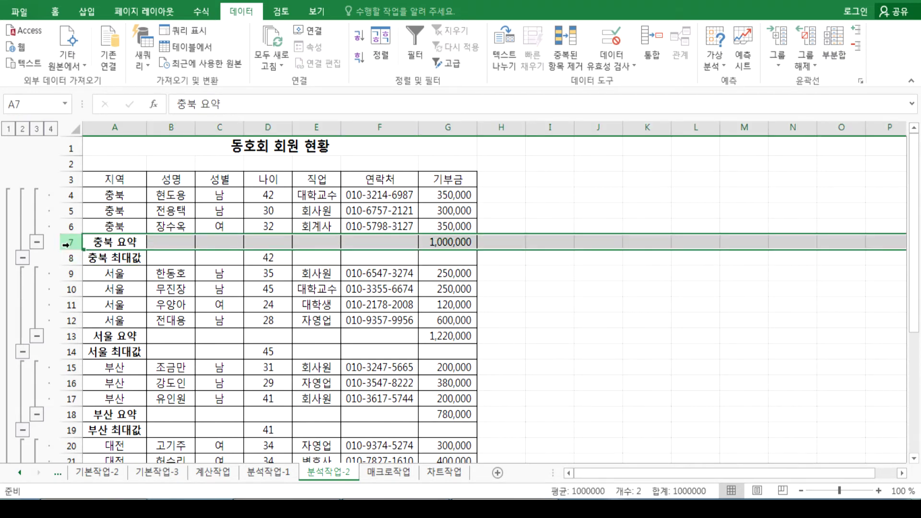
pyautogui.scroll(-4, 125, 355)
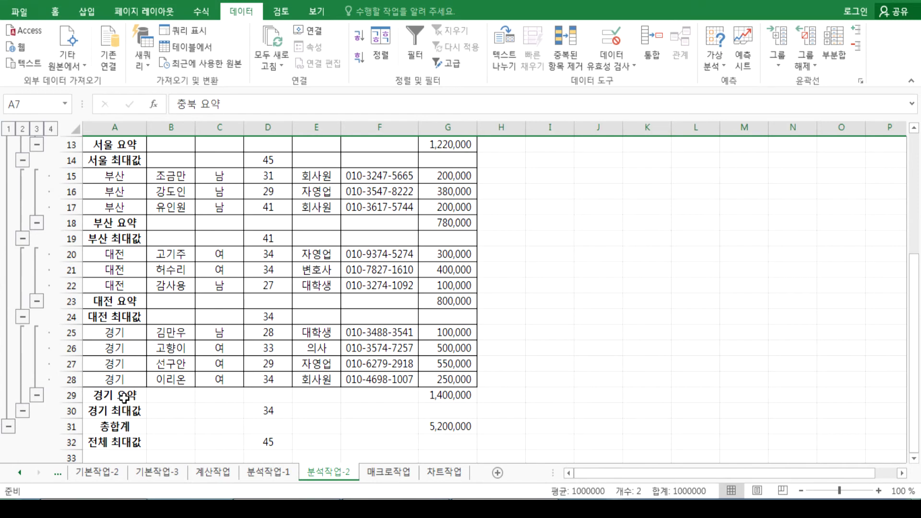
pyautogui.scroll(-3, 120, 394)
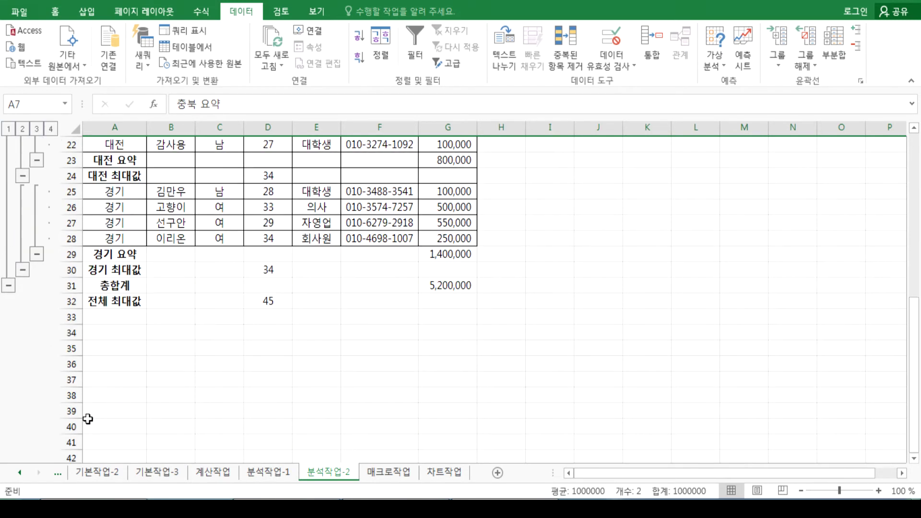
pyautogui.click(114, 284)
pyautogui.click(120, 255)
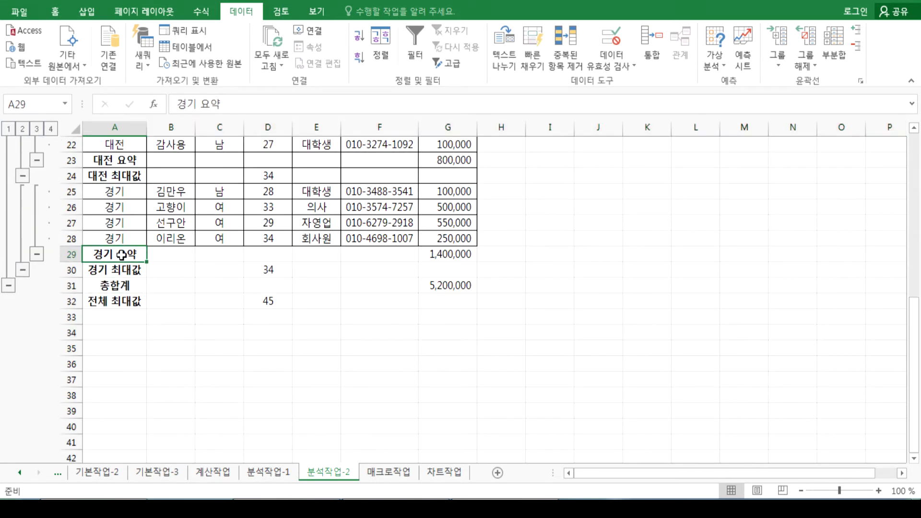
pyautogui.scroll(7, 120, 306)
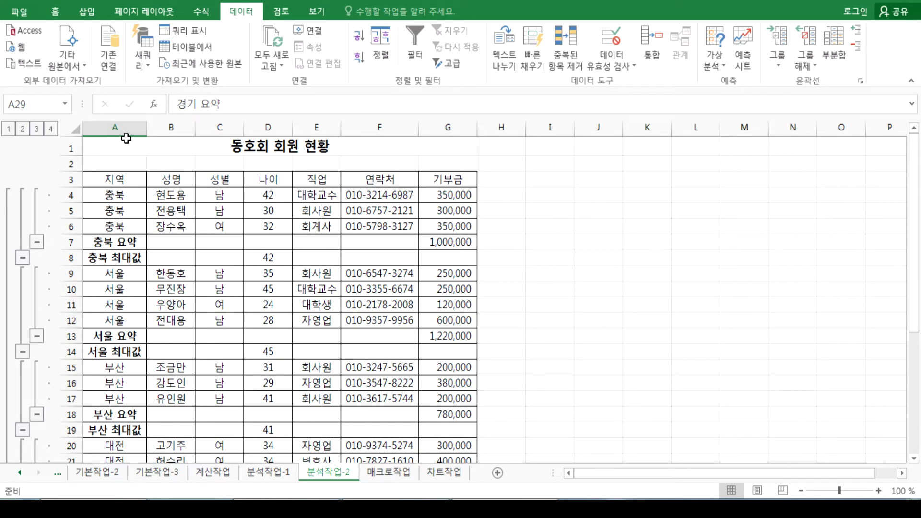
# Step: Narrow column A below the width of its subtotal labels and auto-fit it again
pyautogui.moveTo(146, 128); pyautogui.dragTo(128, 129)
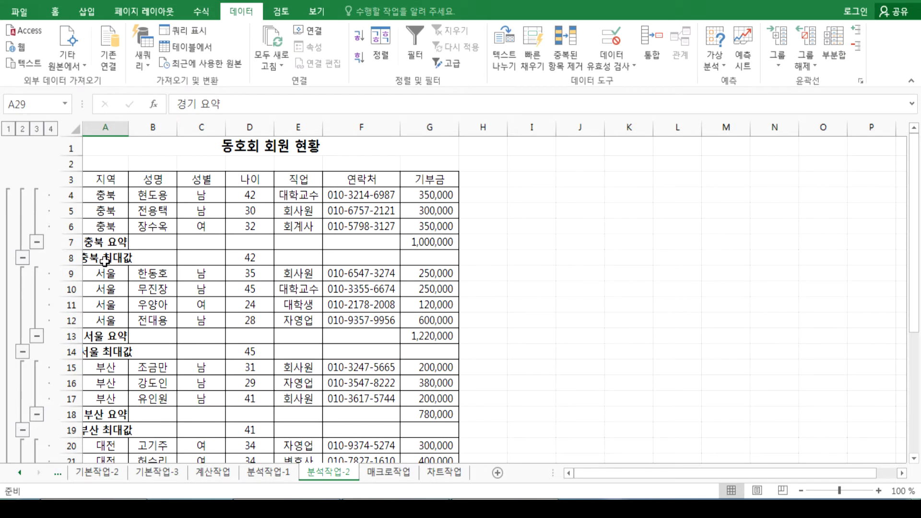
pyautogui.doubleClick(129, 129)
pyautogui.moveTo(146, 129); pyautogui.dragTo(188, 130)
pyautogui.doubleClick(189, 129)
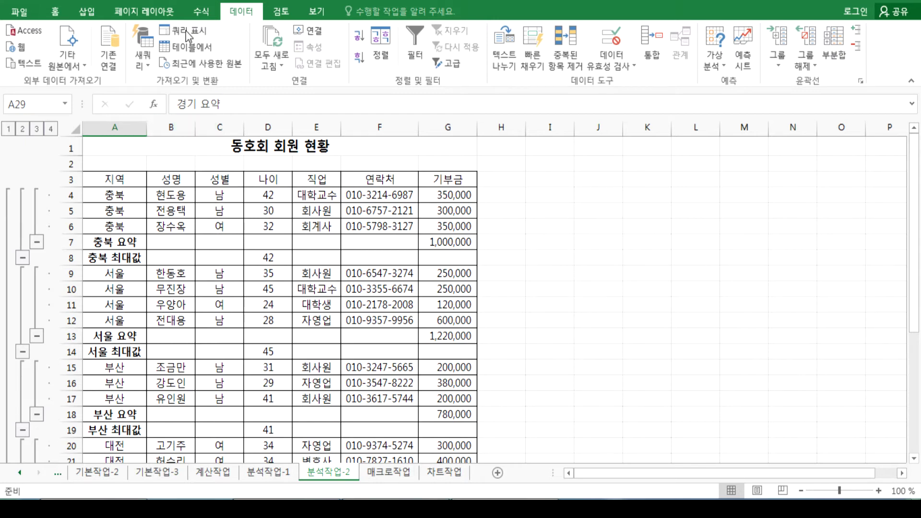
# Step: Enable the 개발 도구 tab in the ribbon customization options and show its macro commands
pyautogui.click(20, 14)
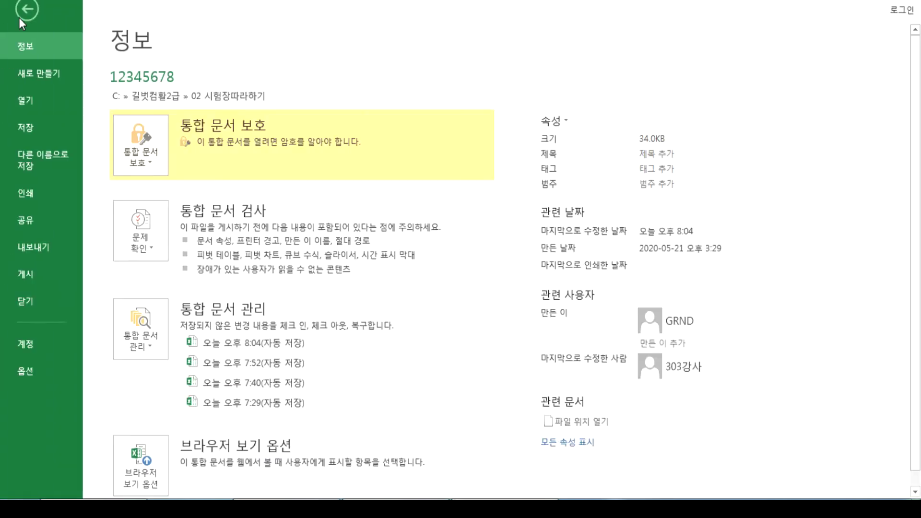
pyautogui.click(19, 373)
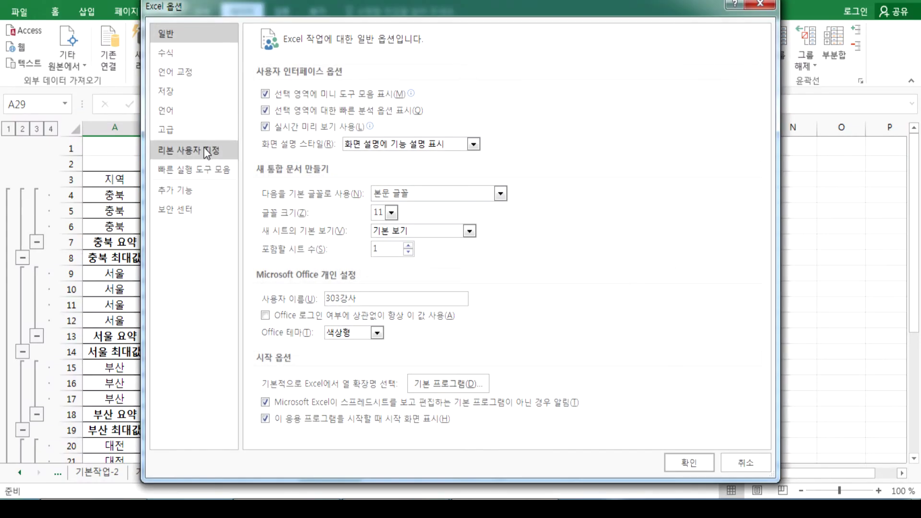
pyautogui.click(208, 153)
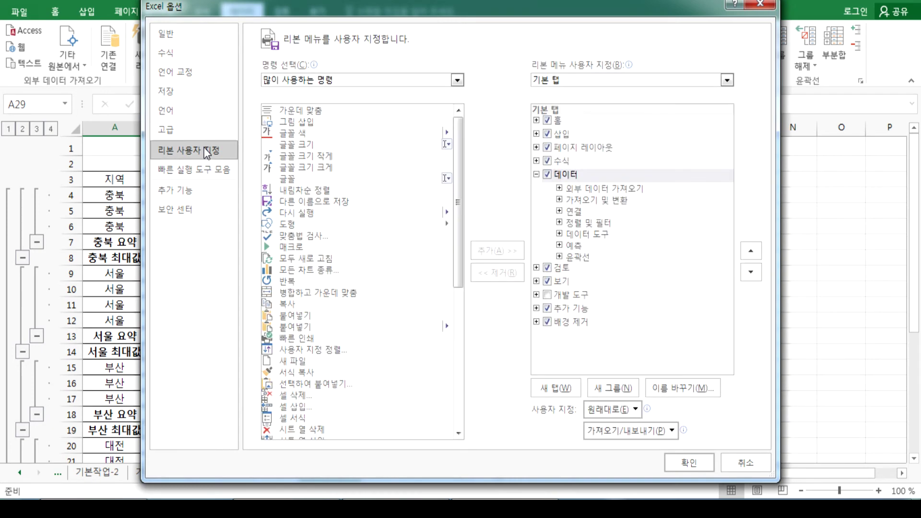
pyautogui.click(549, 296)
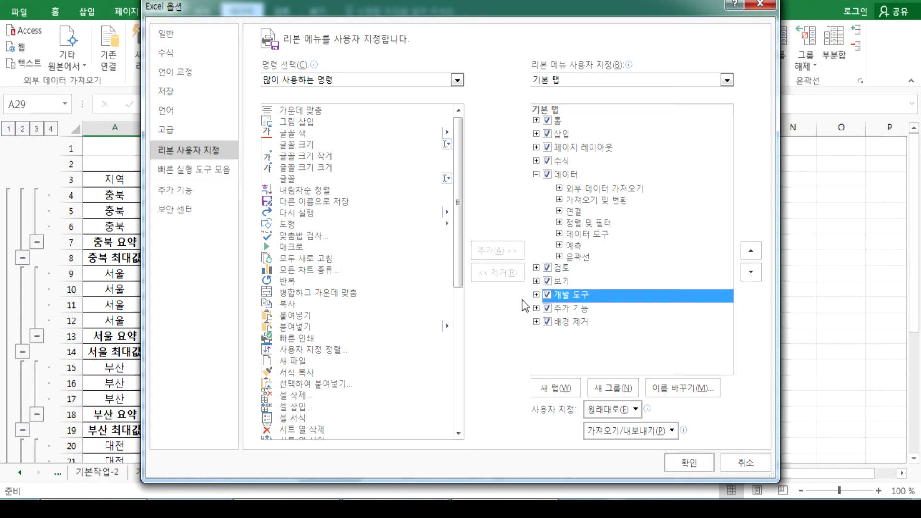
pyautogui.click(685, 464)
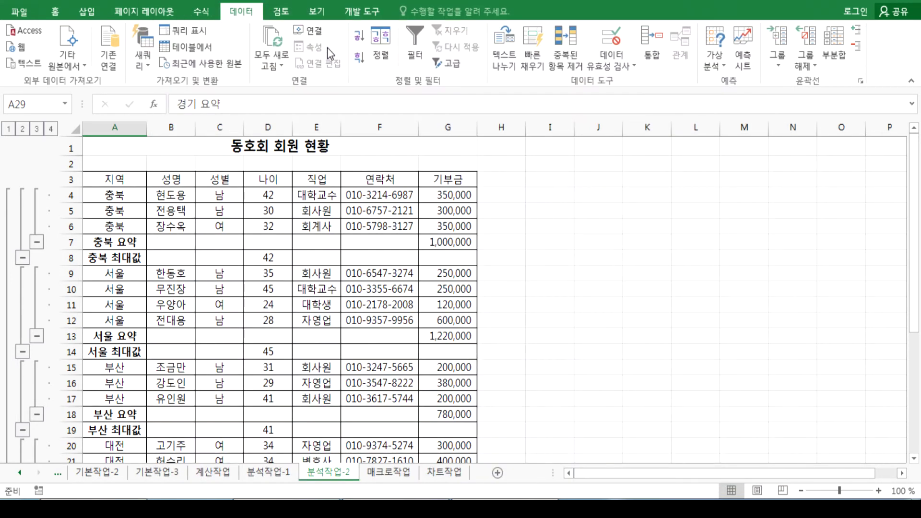
pyautogui.click(371, 13)
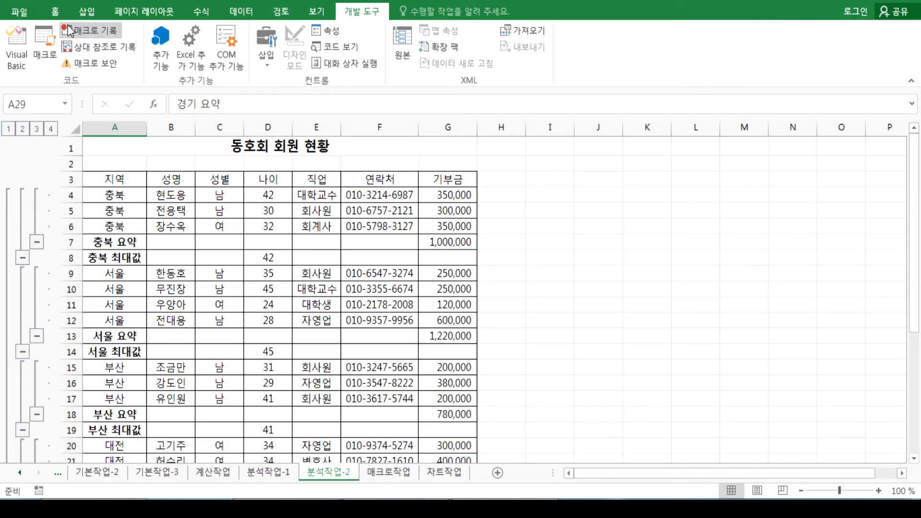
pyautogui.click(54, 13)
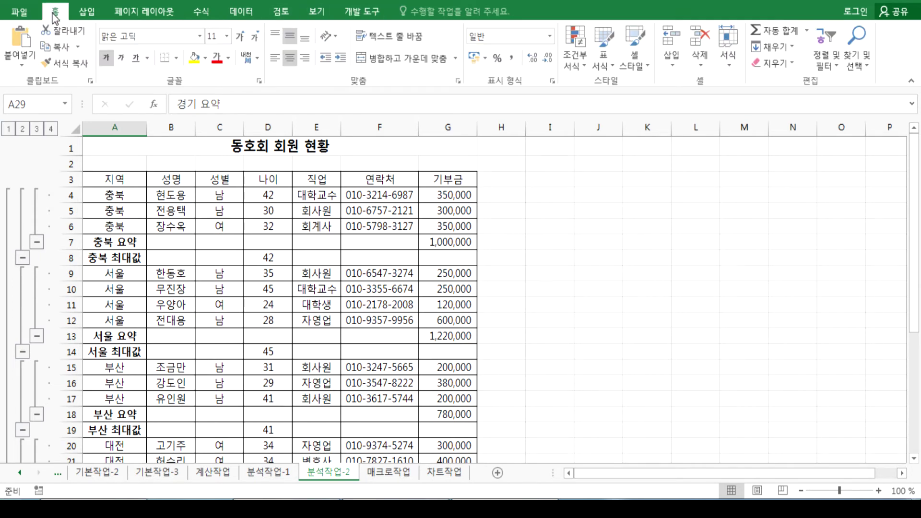
pyautogui.click(362, 11)
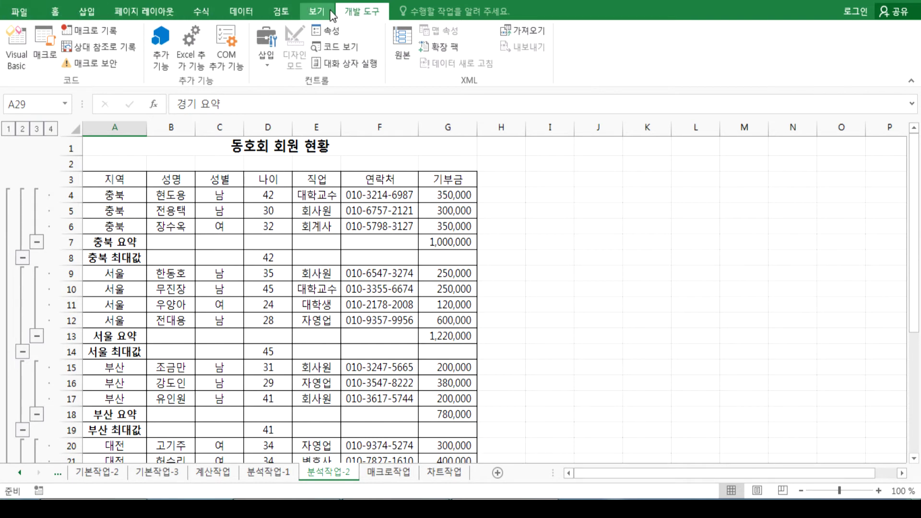
# Step: Check in the ribbon customization options that the 개발 도구 tab is enabled
pyautogui.click(15, 12)
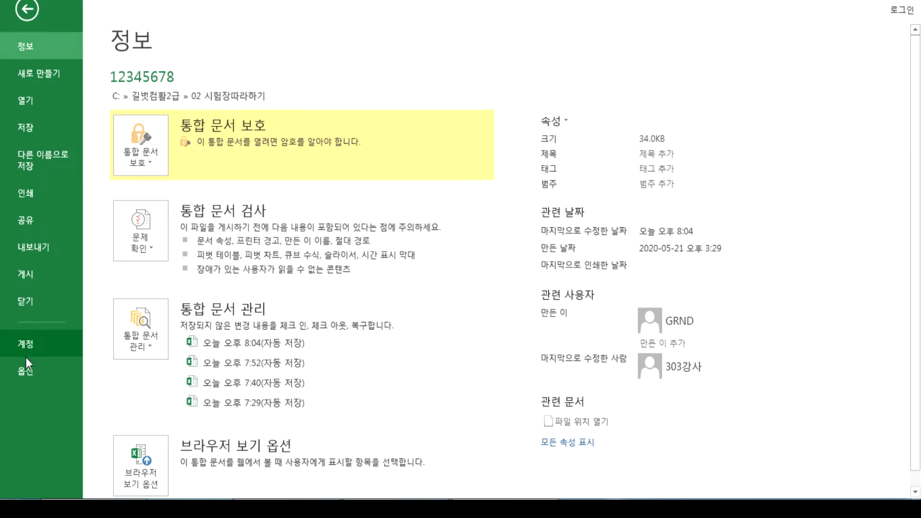
pyautogui.click(26, 372)
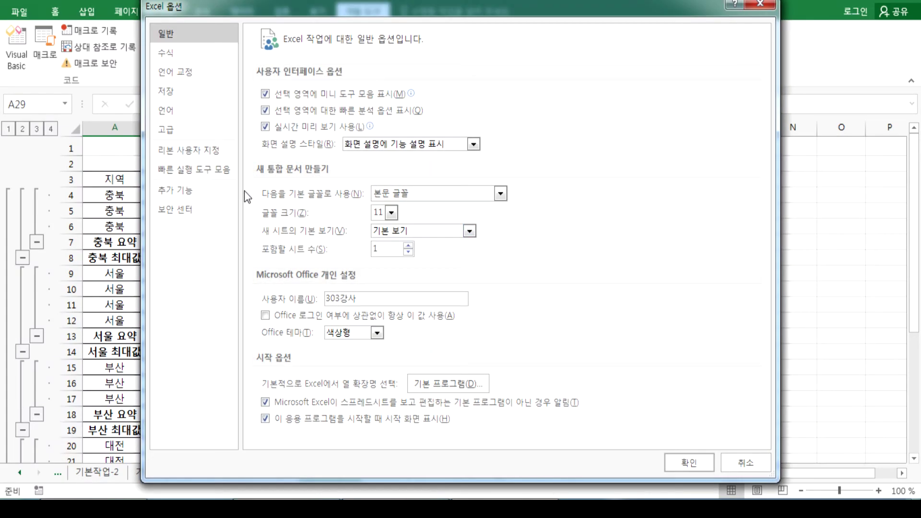
pyautogui.click(196, 148)
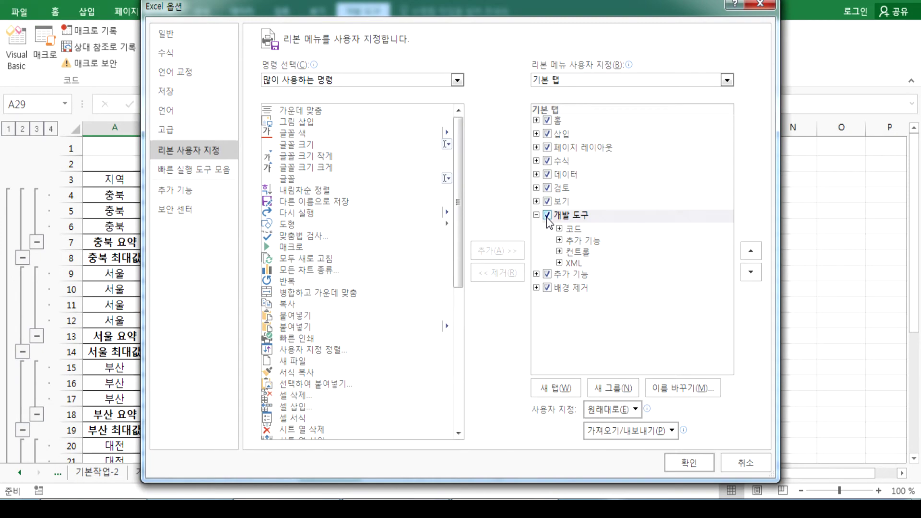
pyautogui.press('Return')
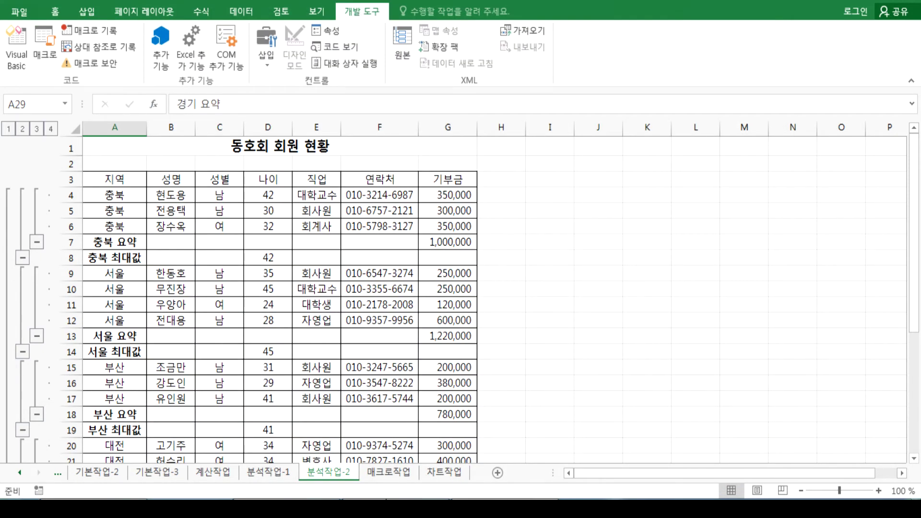
# Step: Go to the 매크로작업 sheet with the 4월 카드 사용 내역 table
pyautogui.click(382, 474)
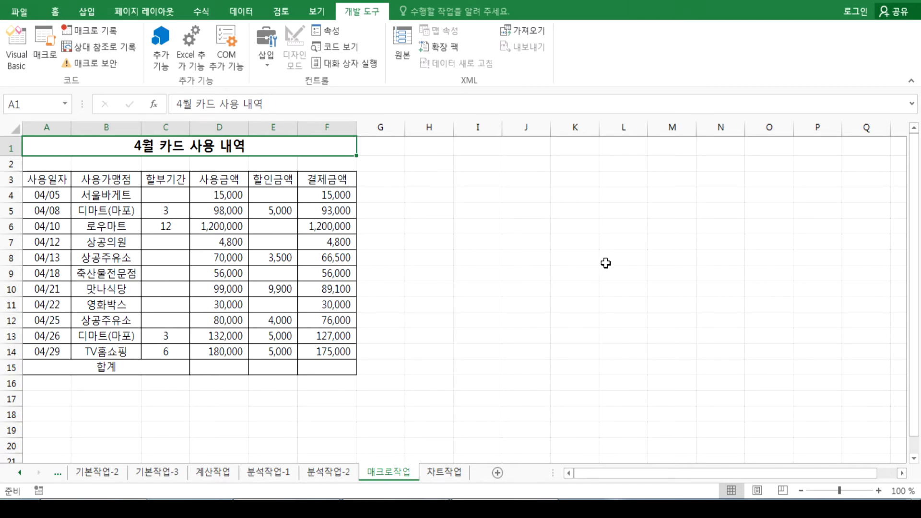
pyautogui.click(434, 183)
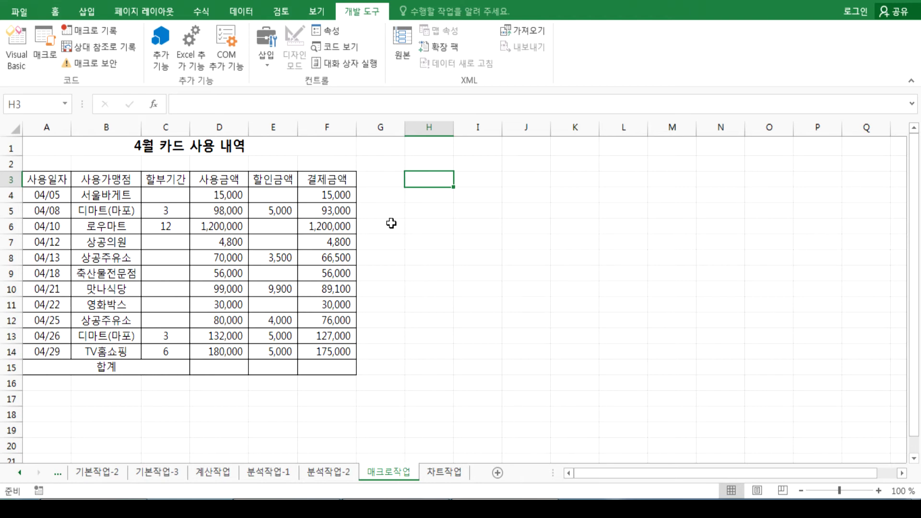
pyautogui.click(91, 32)
pyautogui.click(328, 189)
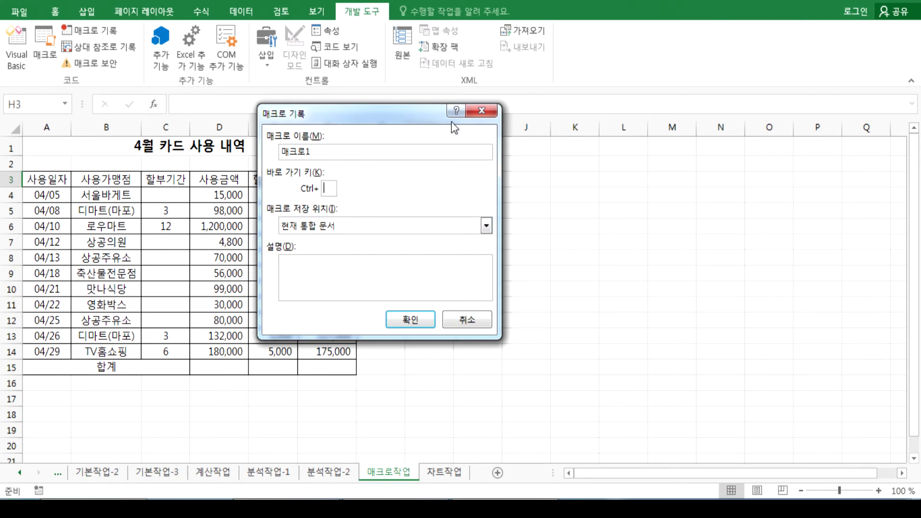
pyautogui.click(482, 111)
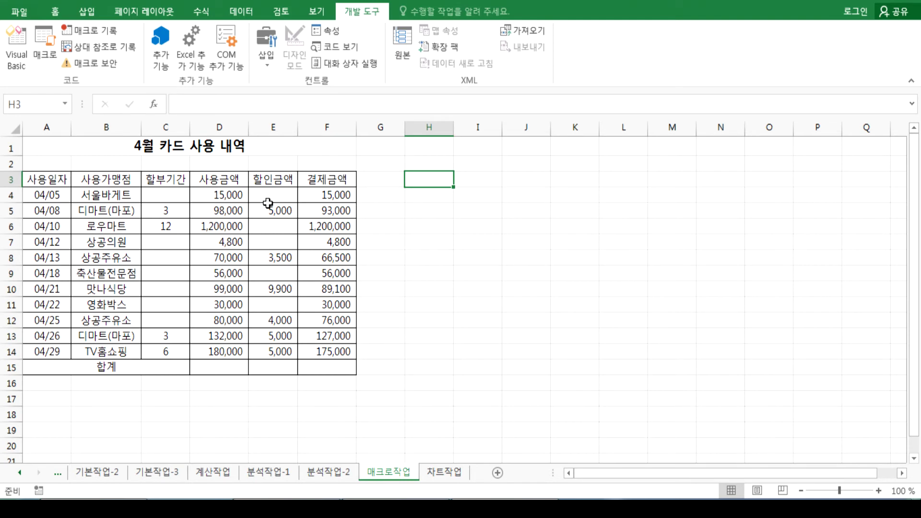
pyautogui.moveTo(202, 367); pyautogui.dragTo(310, 370)
pyautogui.moveTo(240, 196); pyautogui.dragTo(221, 356)
pyautogui.click(216, 368)
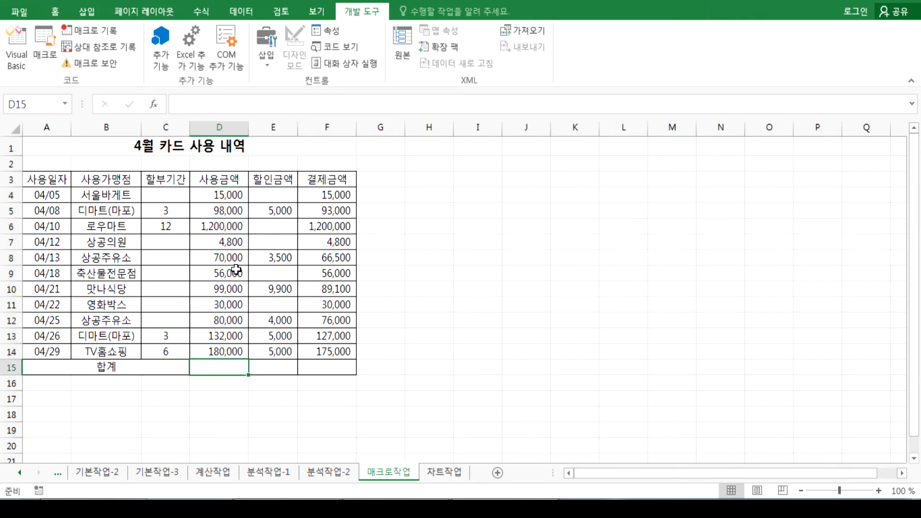
pyautogui.click(416, 186)
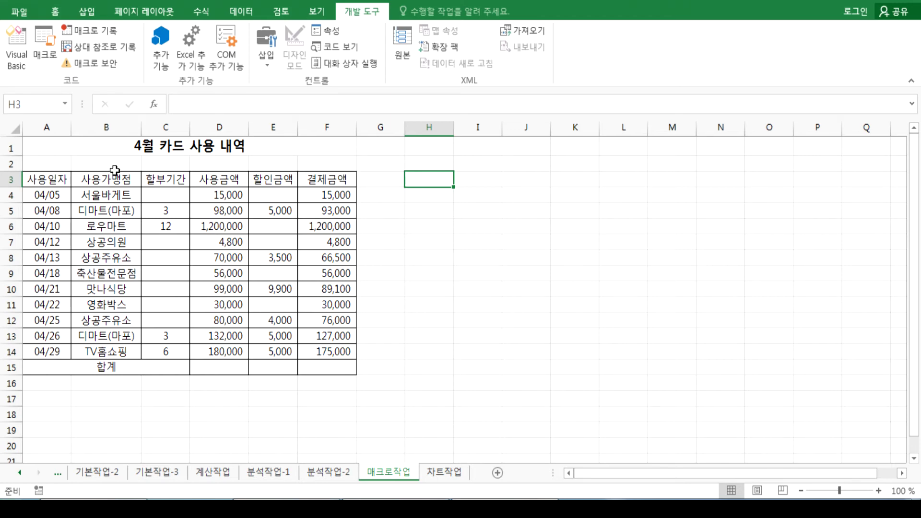
pyautogui.click(232, 369)
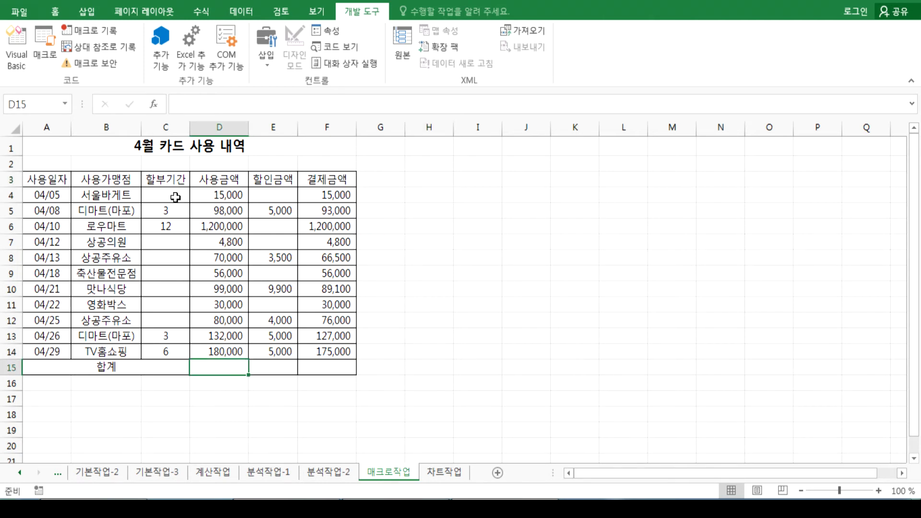
# Step: Start recording a macro named 합계, stored in 현재 통합 문서, with the title cell A1 selected
pyautogui.click(67, 140)
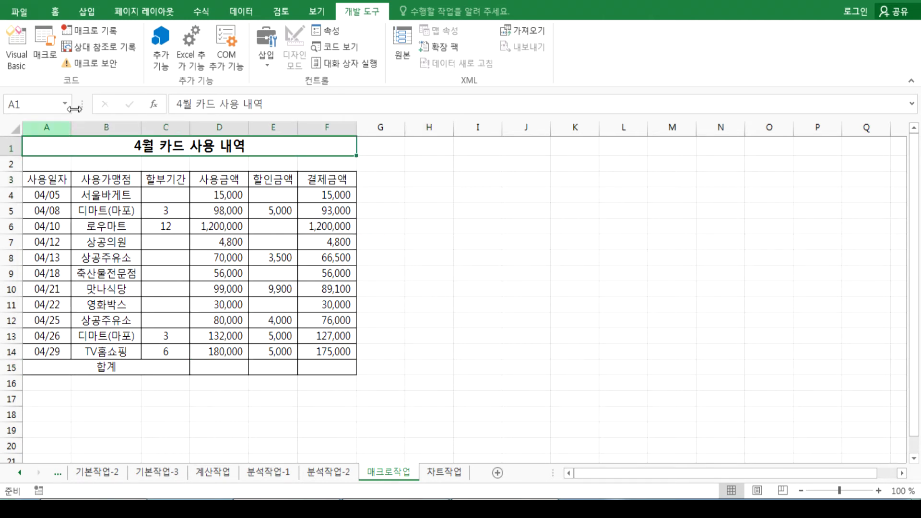
pyautogui.click(93, 32)
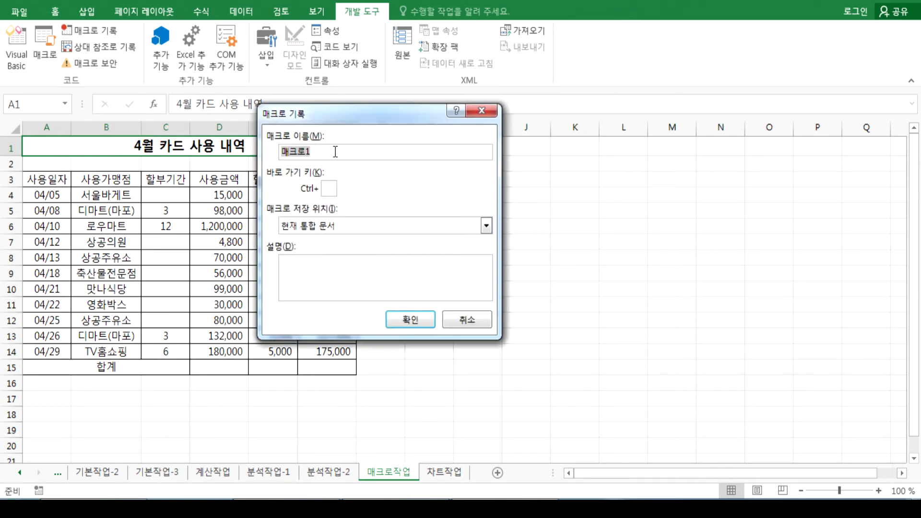
pyautogui.write('합계')
pyautogui.click(398, 327)
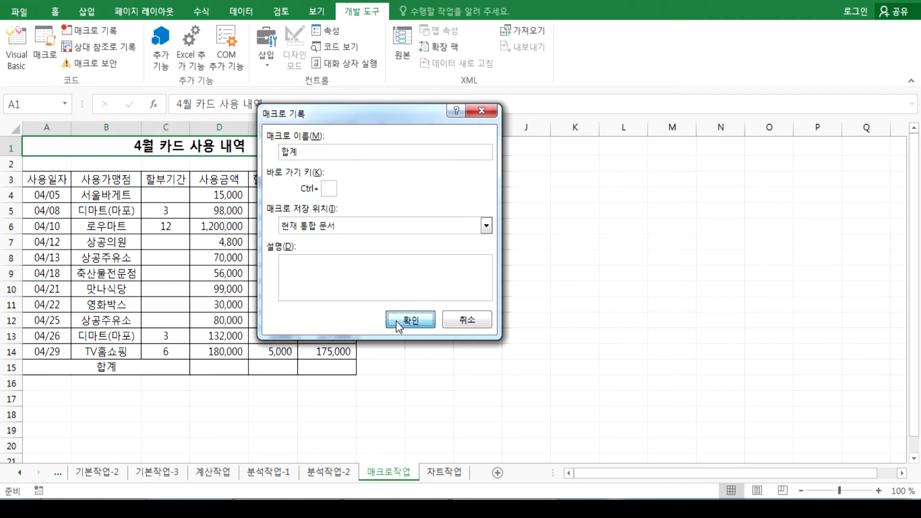
pyautogui.click(398, 327)
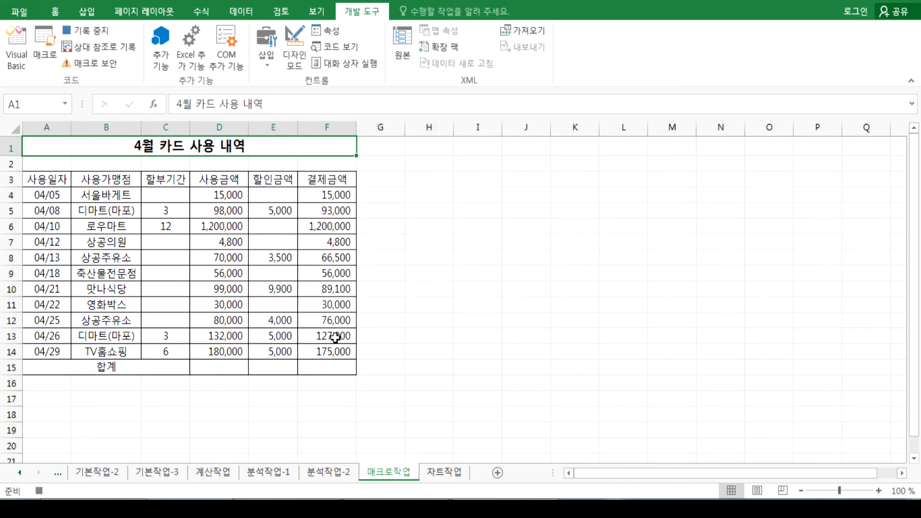
# Step: Total the 사용금액 column in D15 with the formula =SUM(D4:D14)
pyautogui.click(204, 371)
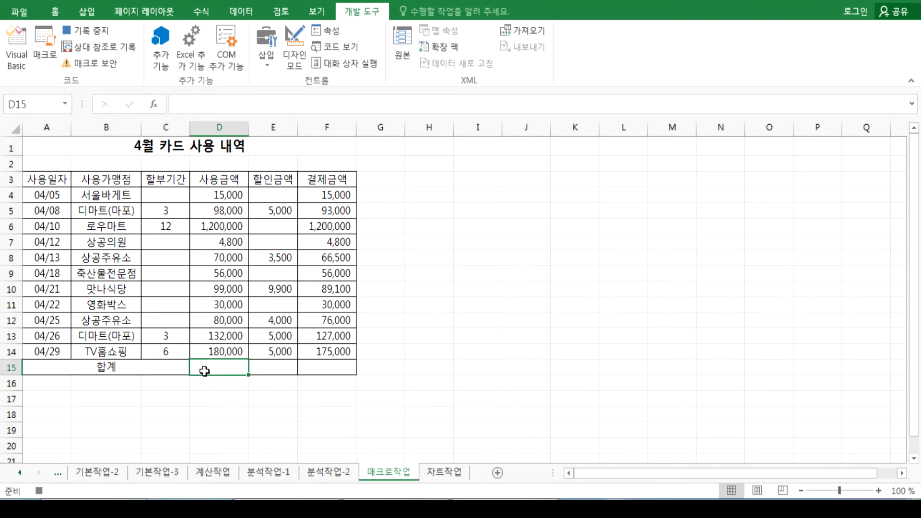
pyautogui.write('=sum(')
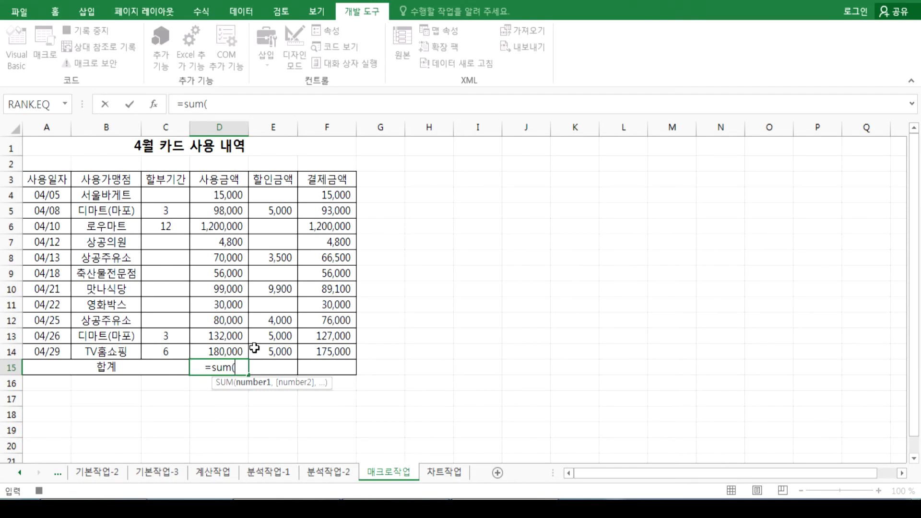
pyautogui.moveTo(214, 200); pyautogui.dragTo(220, 350)
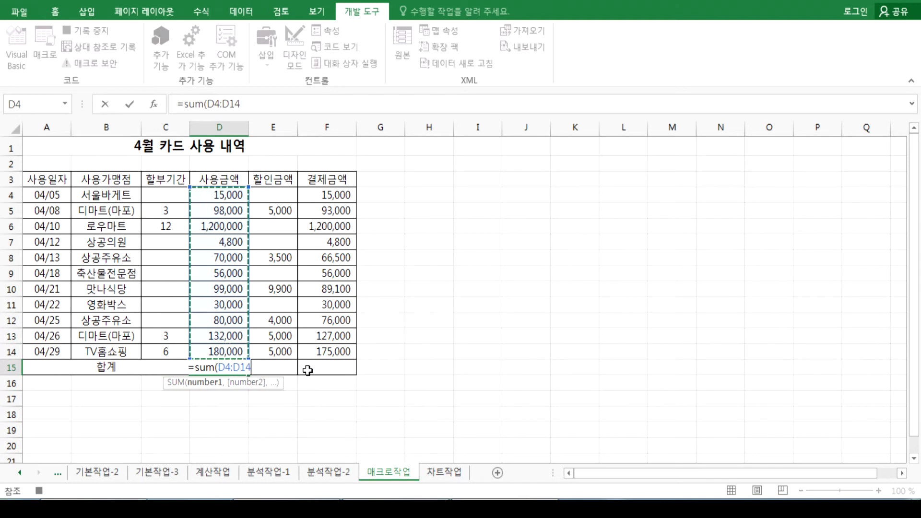
pyautogui.write(')')
pyautogui.press('Return')
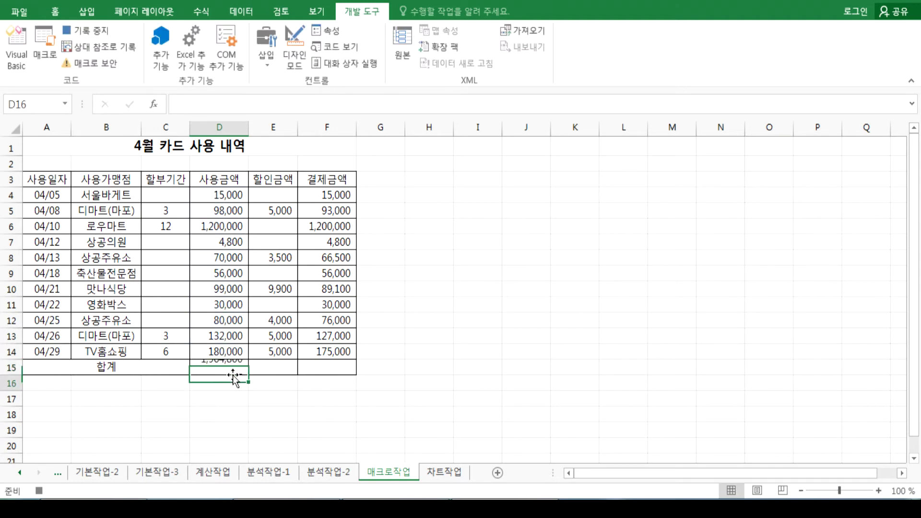
# Step: Fill the D15 sum formula across to F15 and stop recording the macro
pyautogui.click(226, 364)
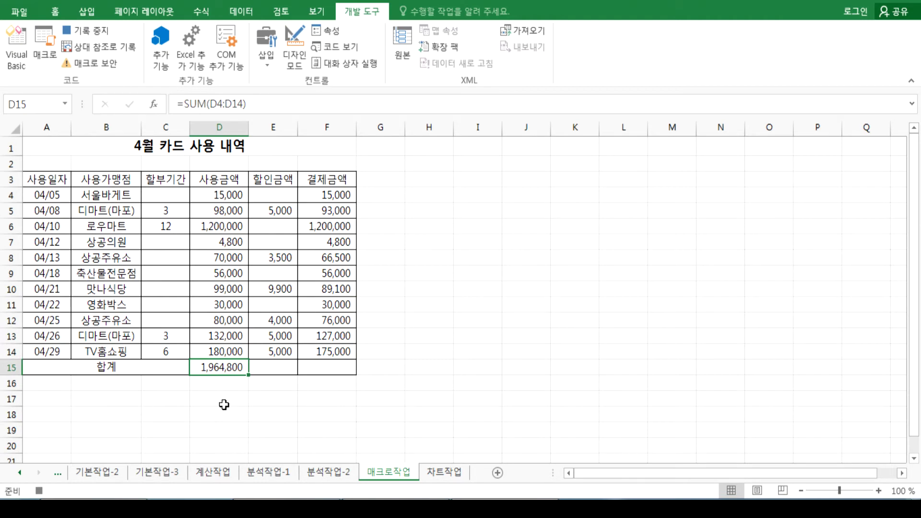
pyautogui.moveTo(249, 375); pyautogui.dragTo(338, 386)
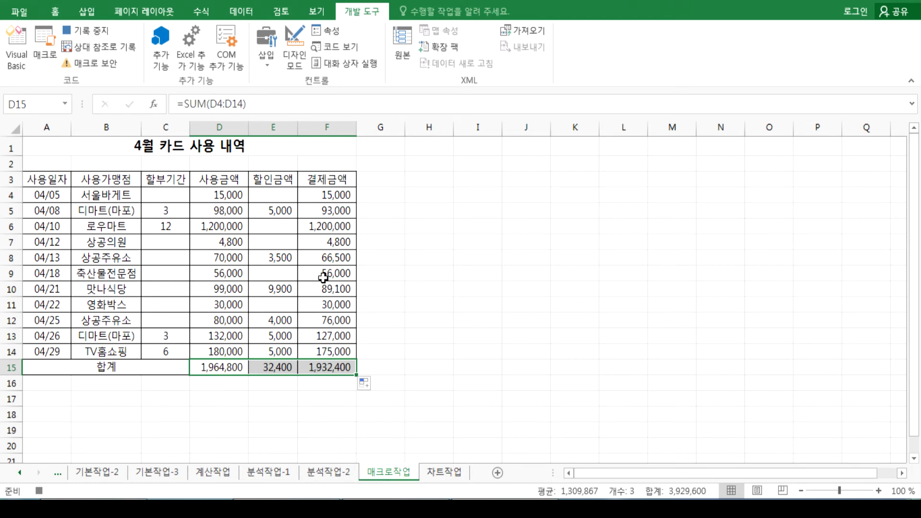
pyautogui.click(319, 385)
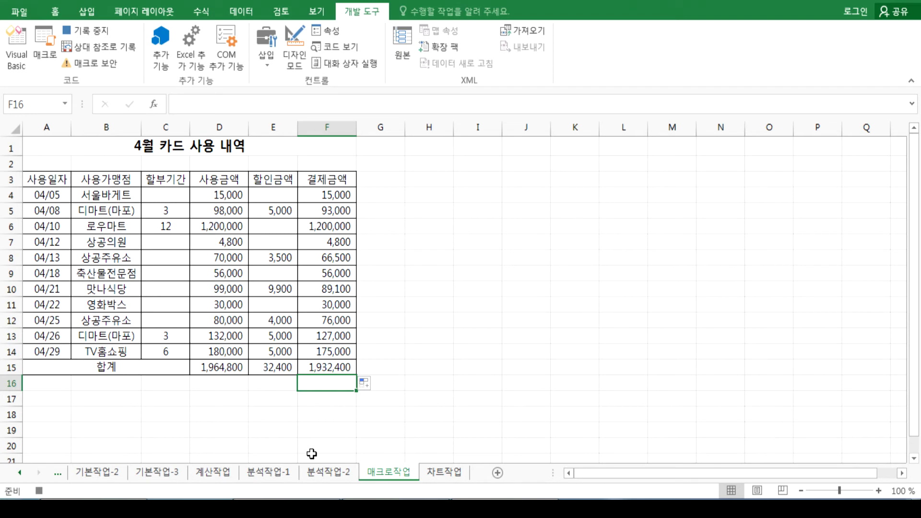
pyautogui.click(91, 31)
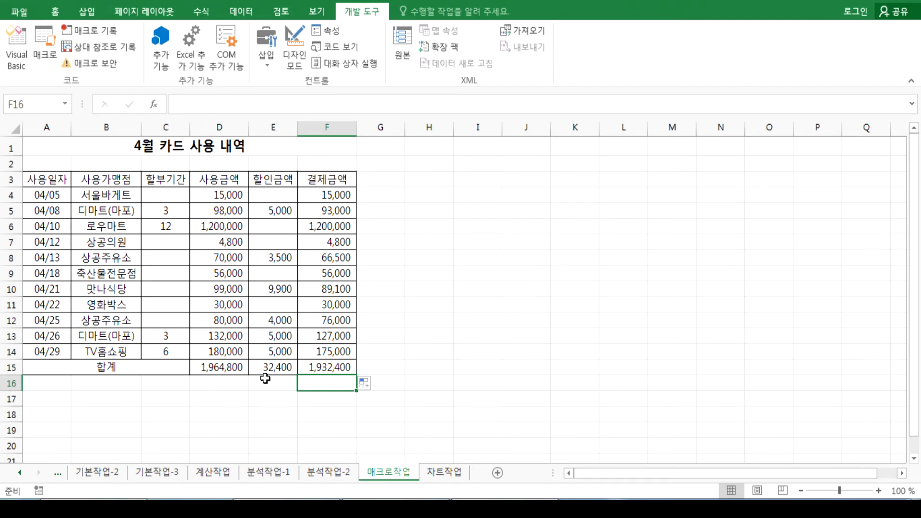
# Step: Clear the totals in D15:F15 and run the 합계 macro from the macro list to test it
pyautogui.moveTo(211, 373); pyautogui.dragTo(354, 369)
pyautogui.press('Delete')
pyautogui.click(426, 350)
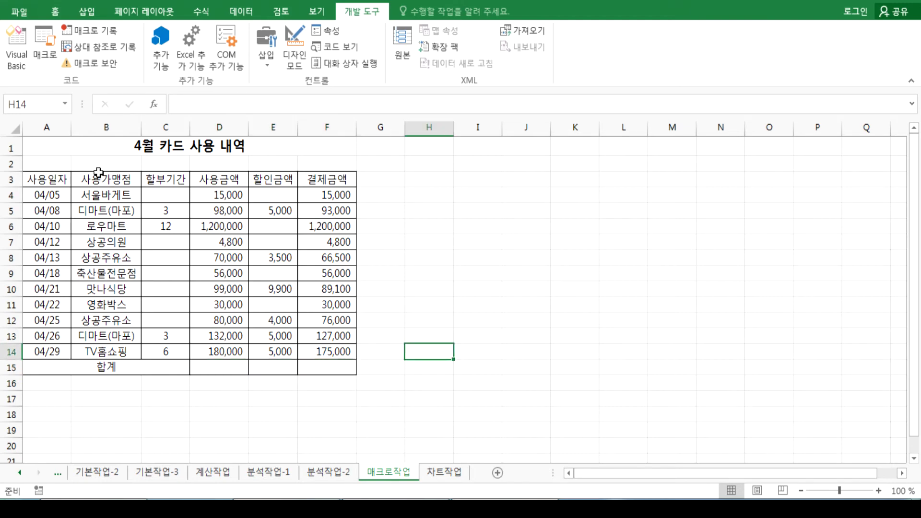
pyautogui.click(36, 47)
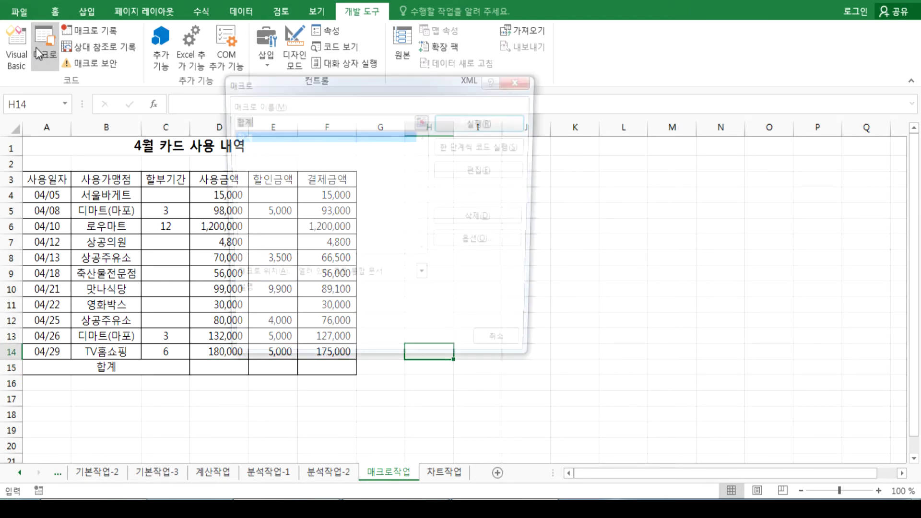
pyautogui.moveTo(281, 82); pyautogui.dragTo(456, 45)
pyautogui.click(626, 85)
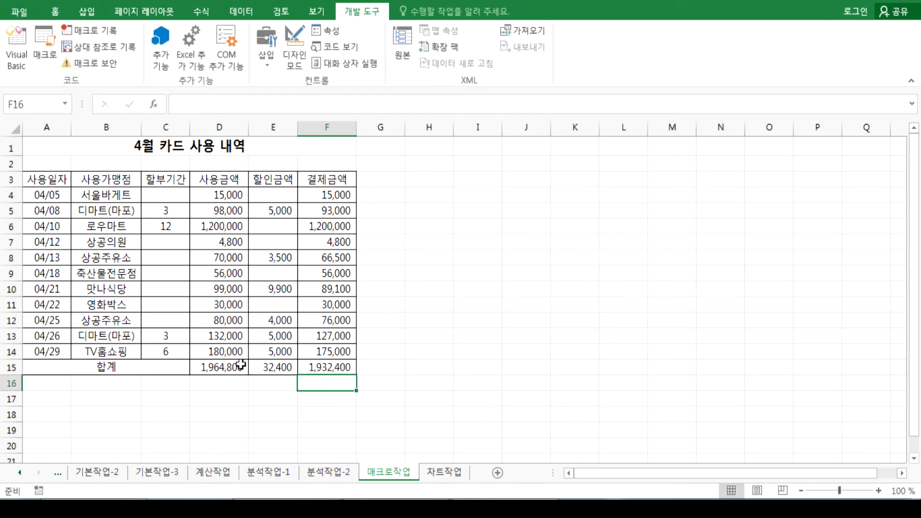
# Step: Clear the totals in D15:F15 again and check the 합계 macro in the macro list without running it
pyautogui.moveTo(224, 366); pyautogui.dragTo(302, 366)
pyautogui.press('Delete')
pyautogui.click(45, 46)
pyautogui.click(422, 98)
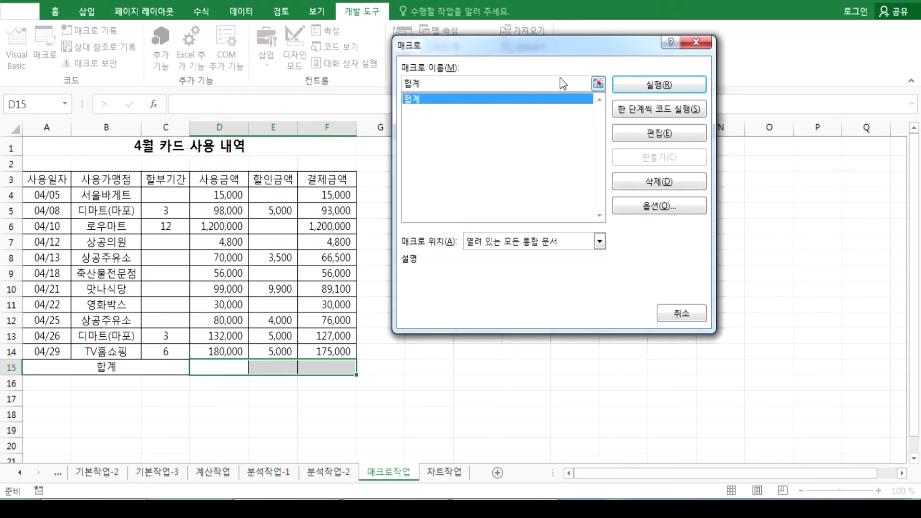
pyautogui.press('Escape')
pyautogui.click(413, 181)
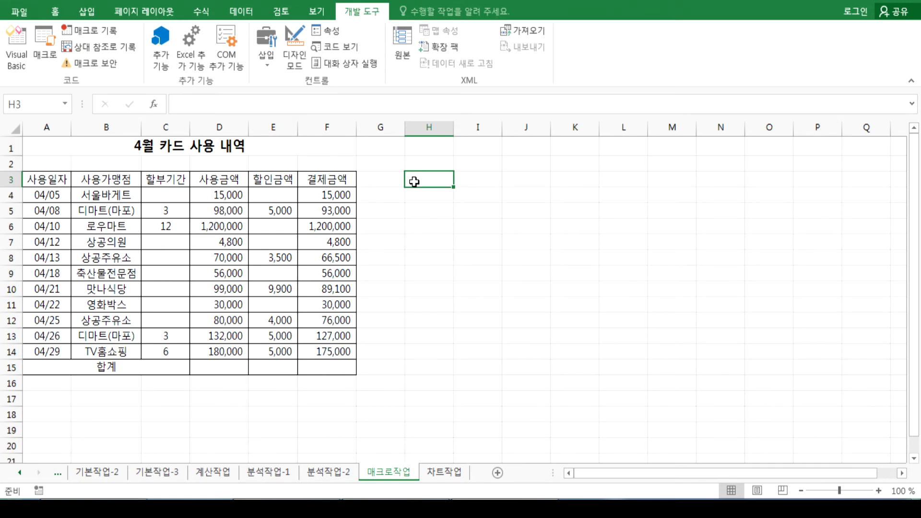
# Step: Draw a form control button over cells H3:I5 and assign the 합계 macro to it
pyautogui.click(266, 63)
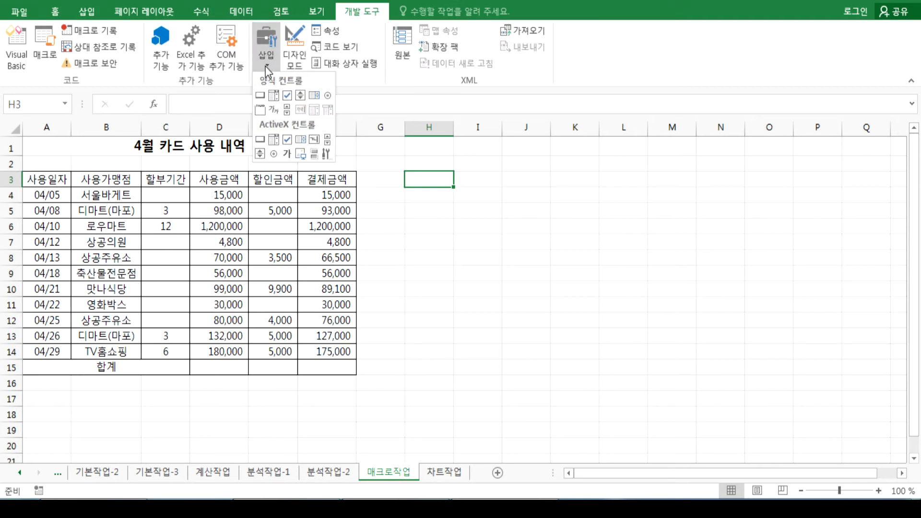
pyautogui.click(261, 94)
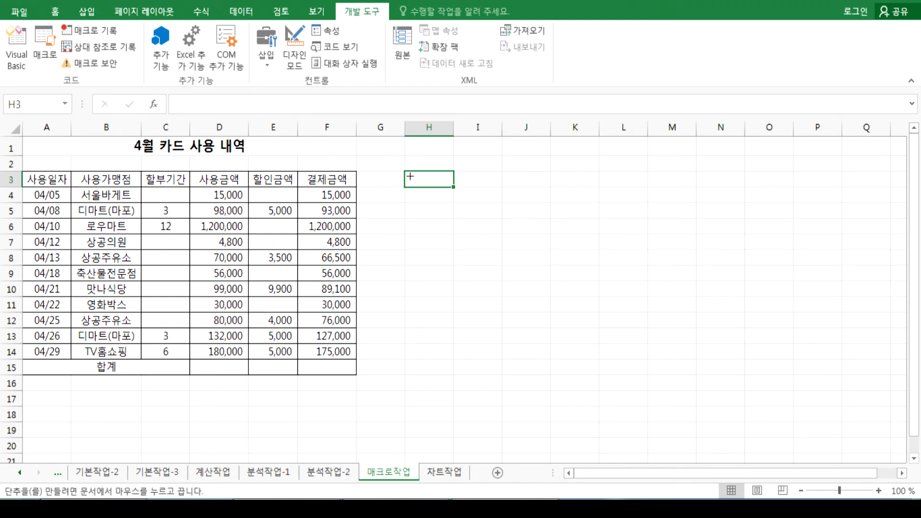
pyautogui.moveTo(404, 173)
pyautogui.mouseDown()
pyautogui.moveTo(480, 174)
pyautogui.moveTo(499, 195)
pyautogui.moveTo(501, 217)
pyautogui.mouseUp()
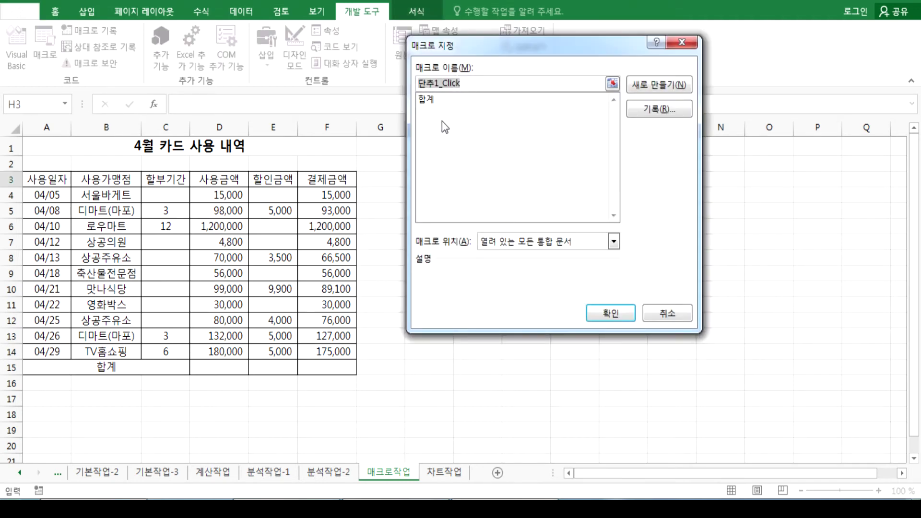
pyautogui.click(428, 100)
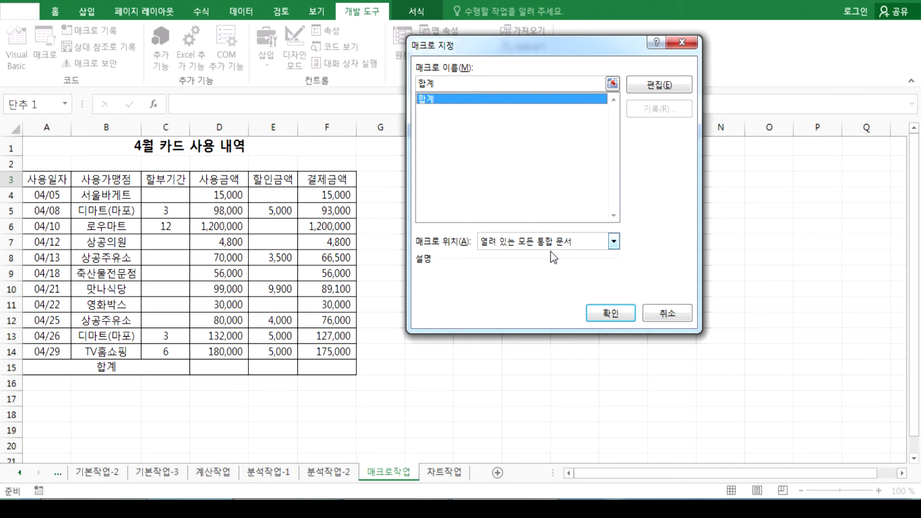
pyautogui.click(611, 313)
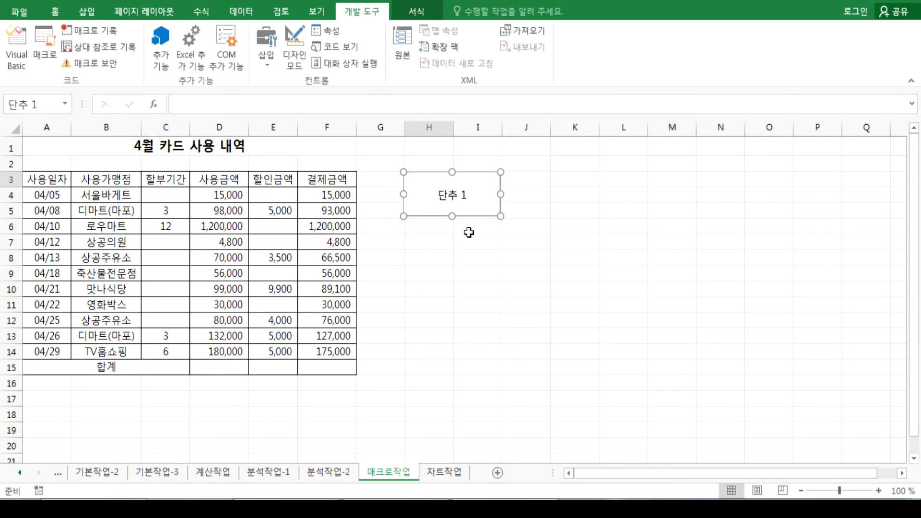
# Step: Change the button's text to 합계 and use the button to run its macro on the 합계 row
pyautogui.write('gkq')
pyautogui.press('BackSpace')
pyautogui.press('BackSpace')
pyautogui.press('BackSpace')
pyautogui.press('Hangul')
pyautogui.write('하qrP')
pyautogui.click(498, 293)
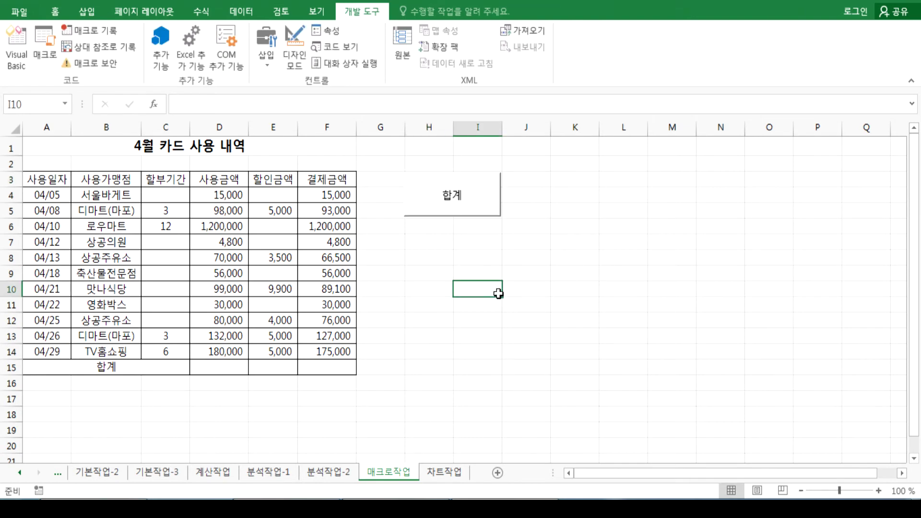
pyautogui.click(467, 210)
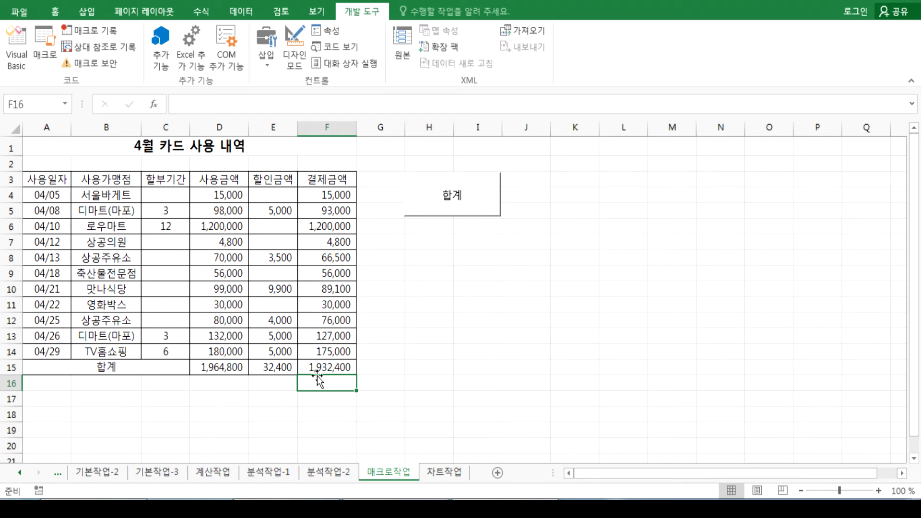
# Step: Clear the totals in D15:F15 and refill them with the 합계 button to test it
pyautogui.moveTo(216, 368); pyautogui.dragTo(350, 368)
pyautogui.press('Delete')
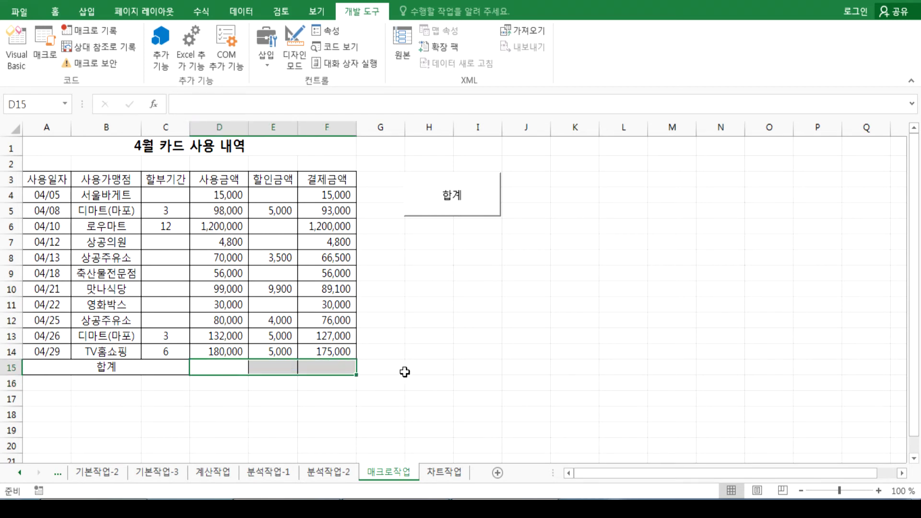
pyautogui.click(404, 372)
pyautogui.click(475, 207)
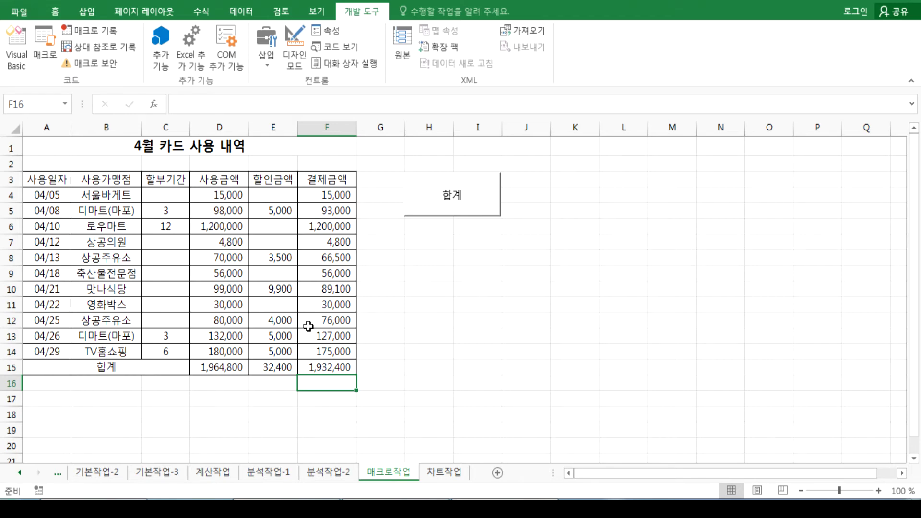
# Step: Try a red font and a blue fill on the header cells A3:F3, and undo both changes
pyautogui.moveTo(48, 177); pyautogui.dragTo(317, 176)
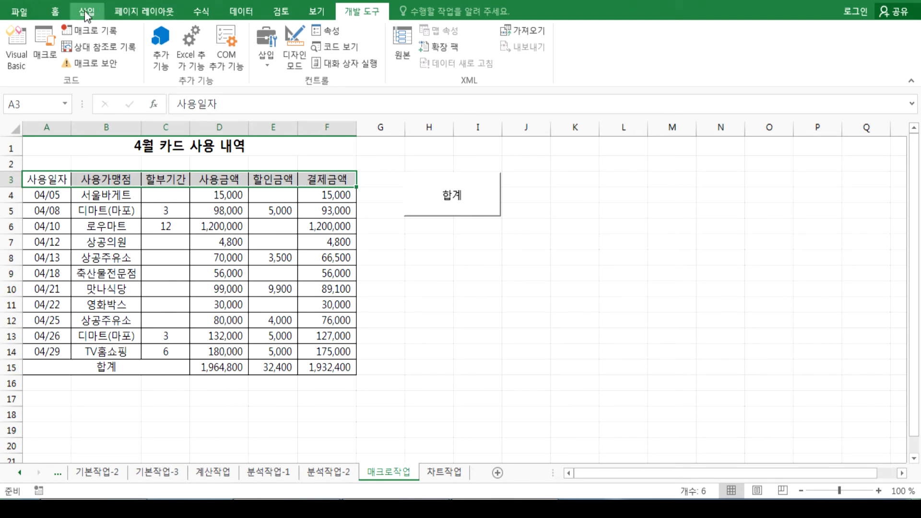
pyautogui.click(52, 14)
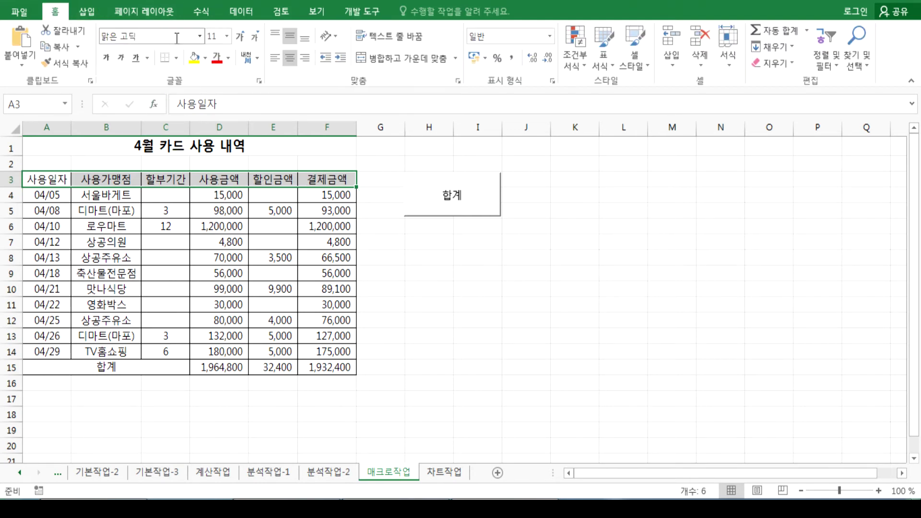
pyautogui.click(219, 59)
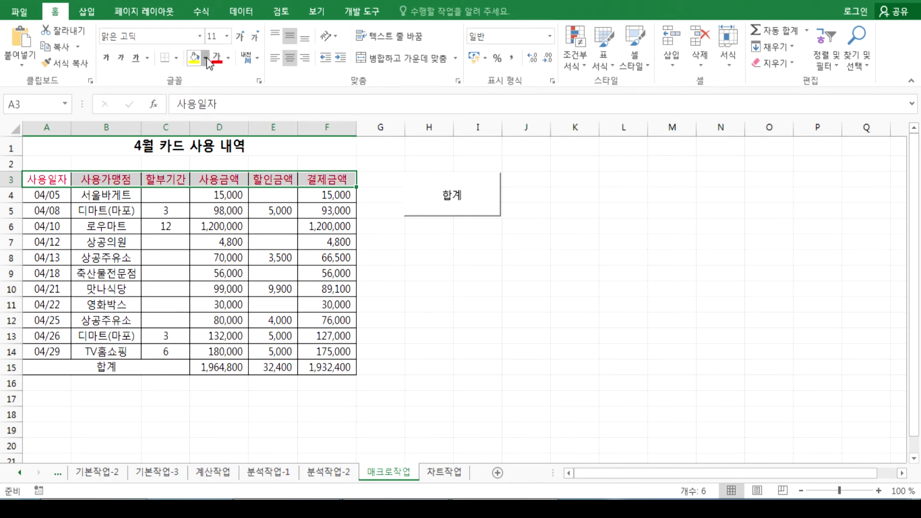
pyautogui.click(205, 59)
pyautogui.click(276, 170)
pyautogui.click(422, 332)
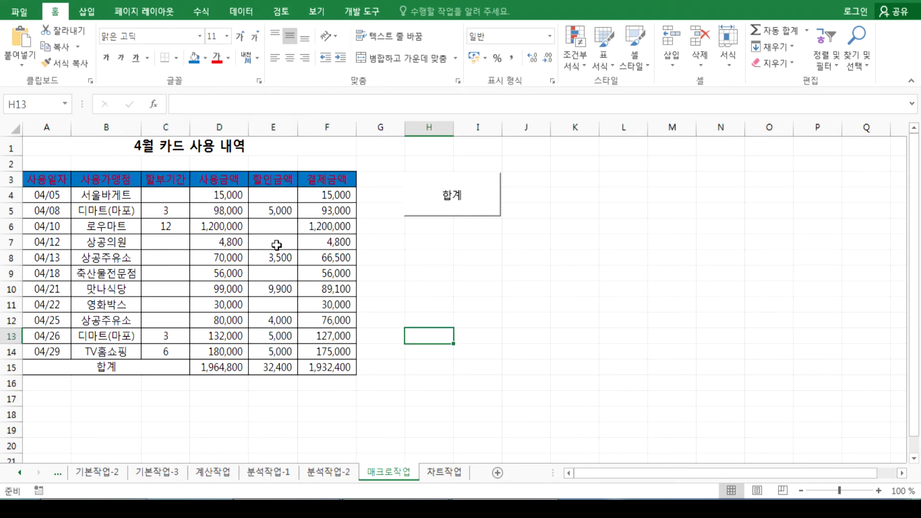
pyautogui.hotkey('ctrl', 'z')
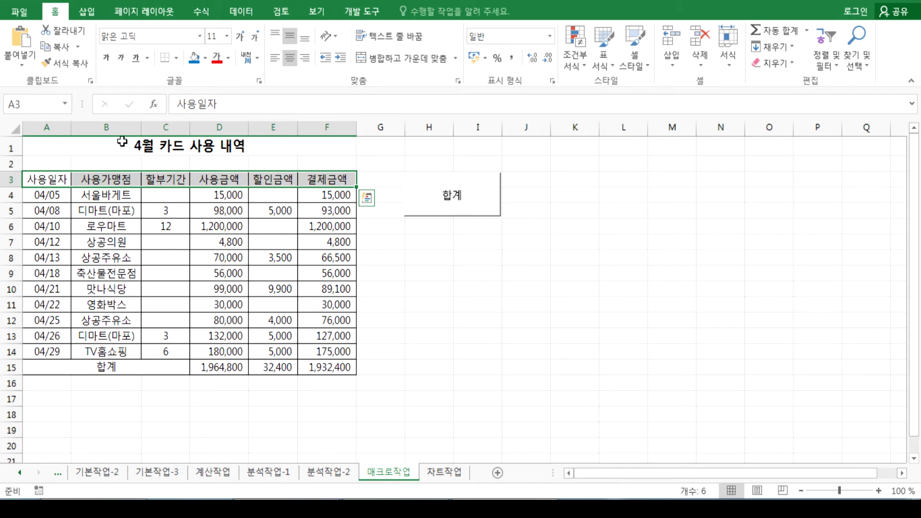
pyautogui.hotkey('ctrl', 'z')
# Step: Select the title cell A1 and start recording a macro named 서식 stored in the current workbook
pyautogui.click(124, 144)
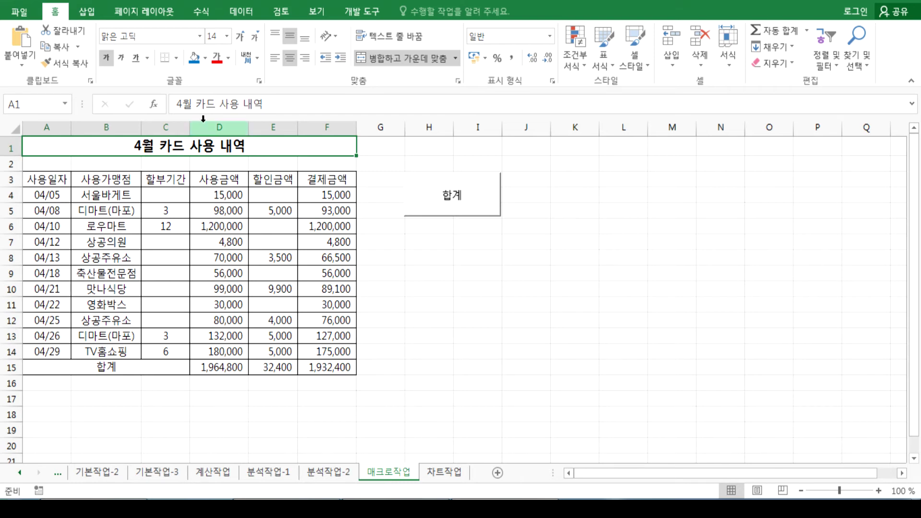
pyautogui.click(350, 15)
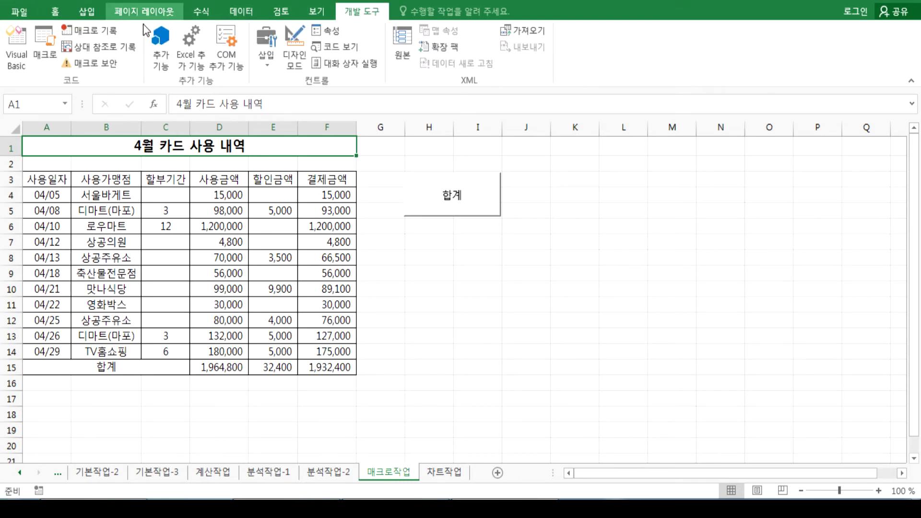
pyautogui.click(102, 32)
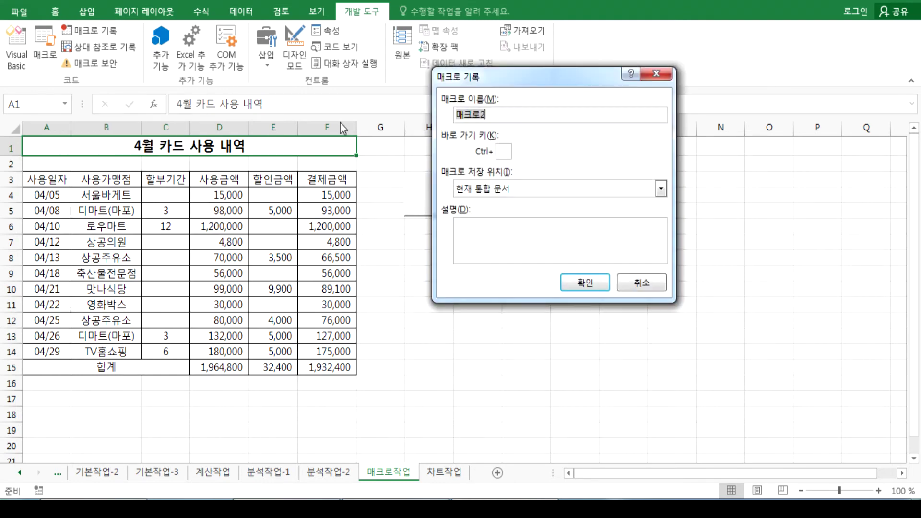
pyautogui.write('서식')
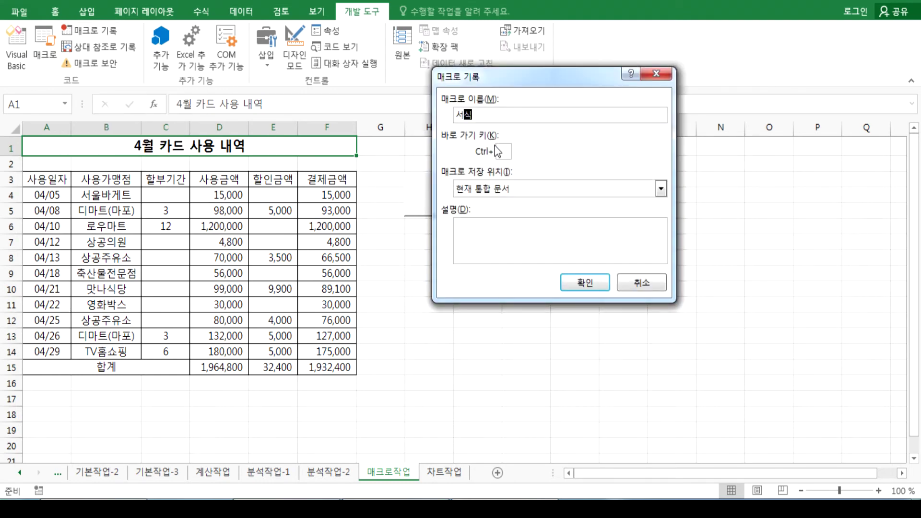
pyautogui.click(572, 287)
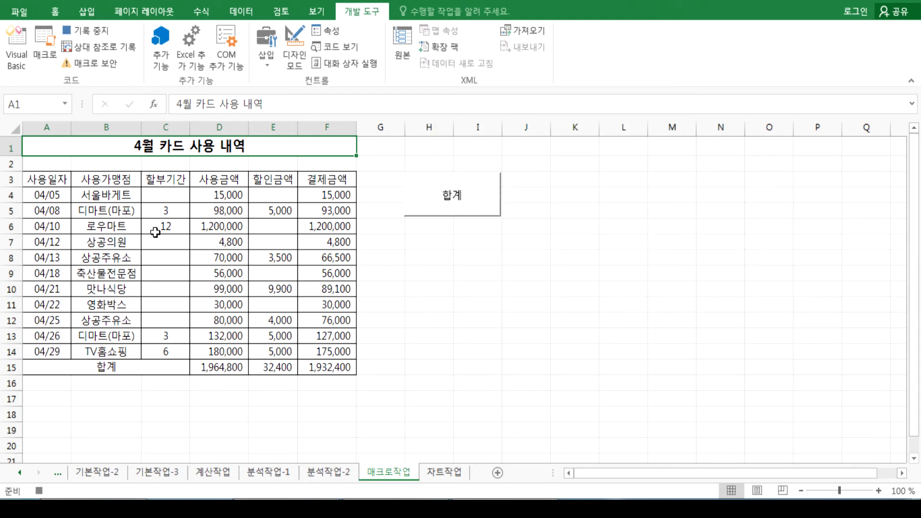
# Step: Format the header cells A3:F3 with the standard red font color and the standard blue fill
pyautogui.moveTo(46, 180); pyautogui.dragTo(307, 183)
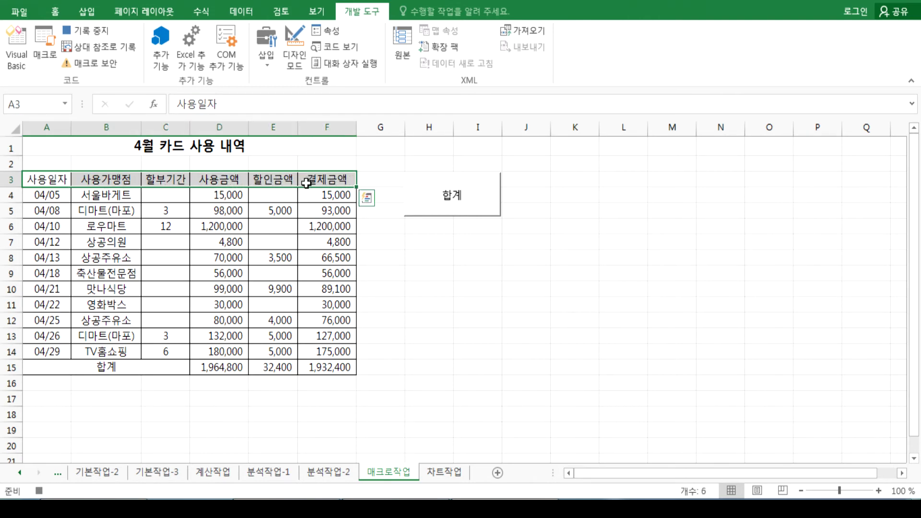
pyautogui.click(55, 11)
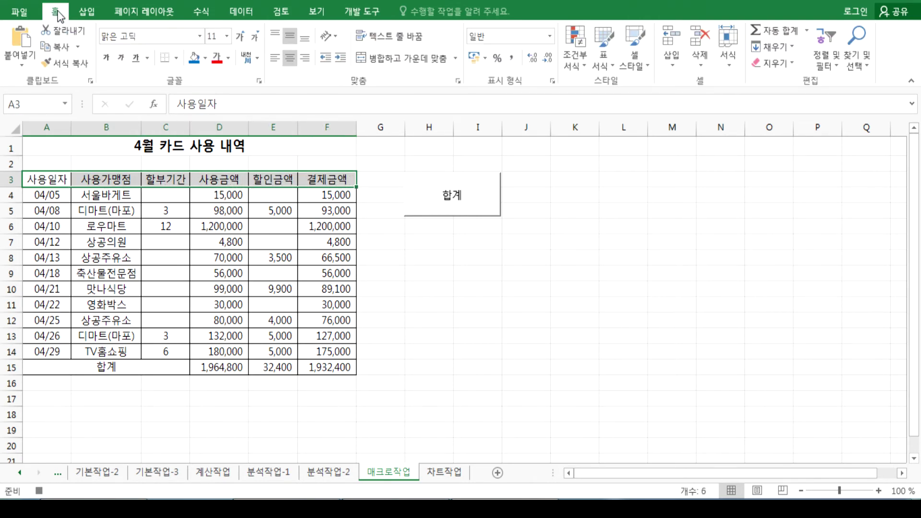
pyautogui.click(229, 58)
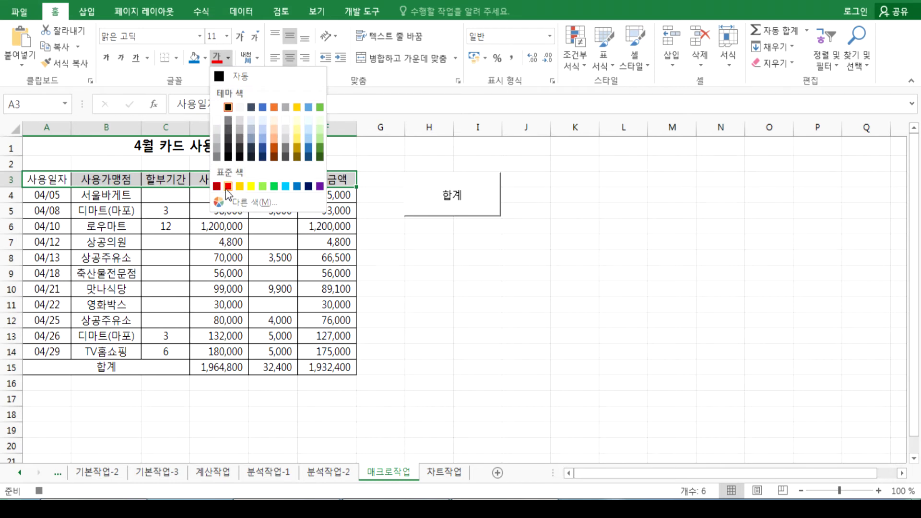
pyautogui.click(228, 186)
pyautogui.click(204, 58)
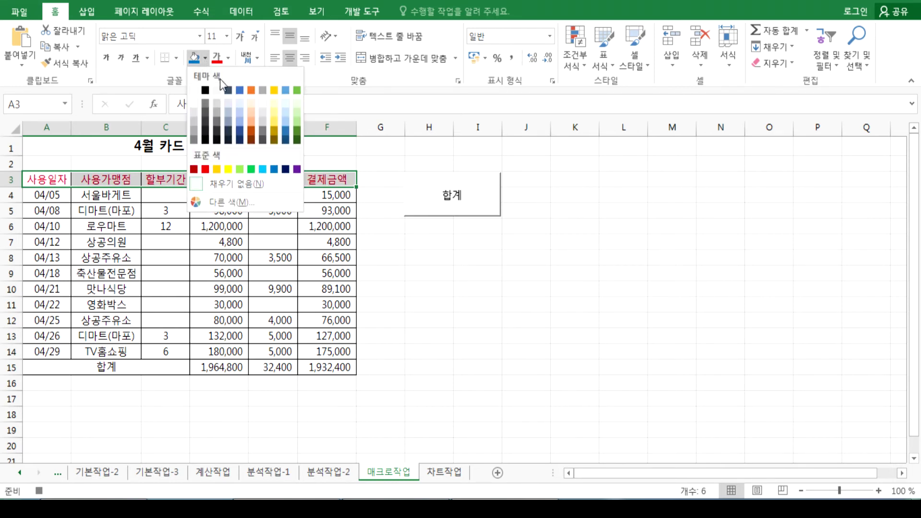
pyautogui.click(274, 169)
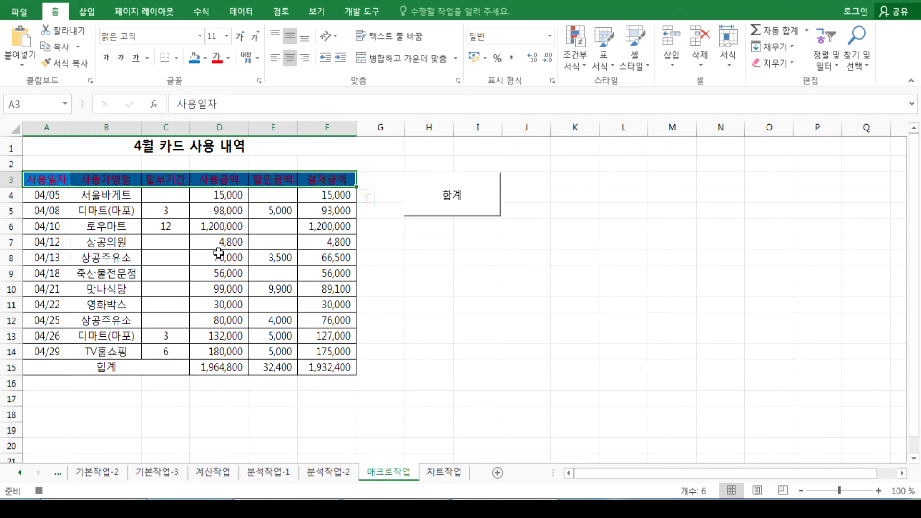
# Step: Select the title cell A1 and stop recording the 서식 macro
pyautogui.click(174, 150)
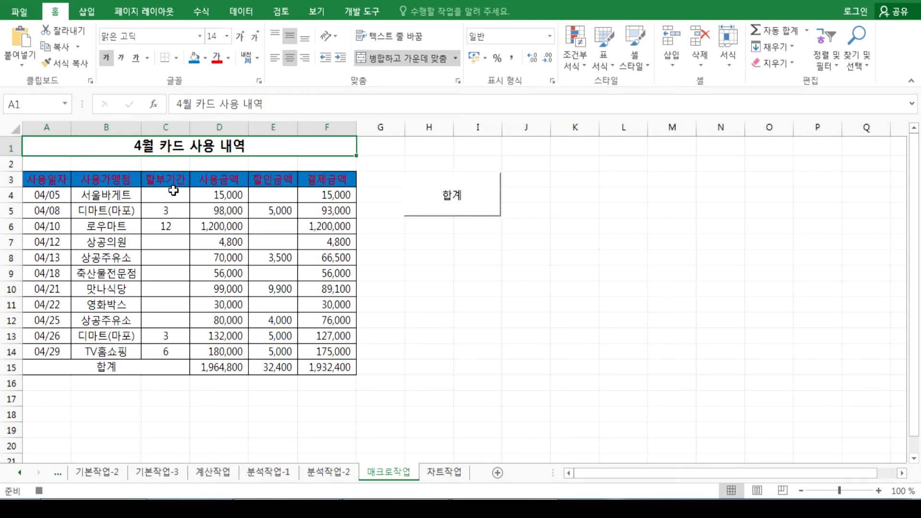
pyautogui.click(355, 14)
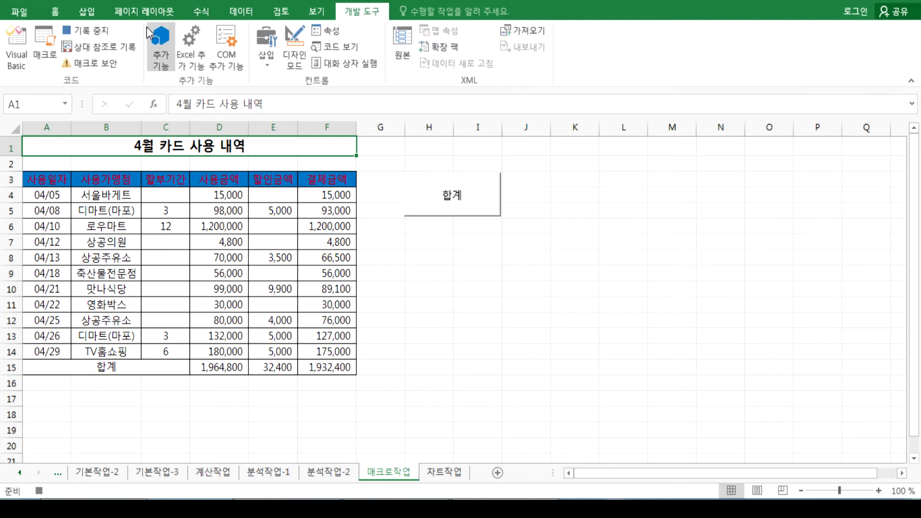
pyautogui.click(92, 32)
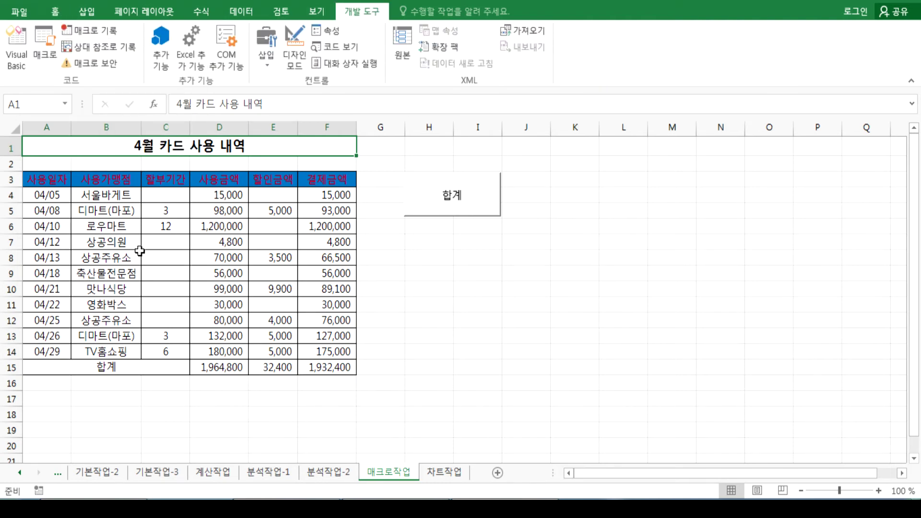
# Step: Reset the font color of header cells A3:F3 to automatic and open the fill color choices
pyautogui.moveTo(46, 181); pyautogui.dragTo(331, 180)
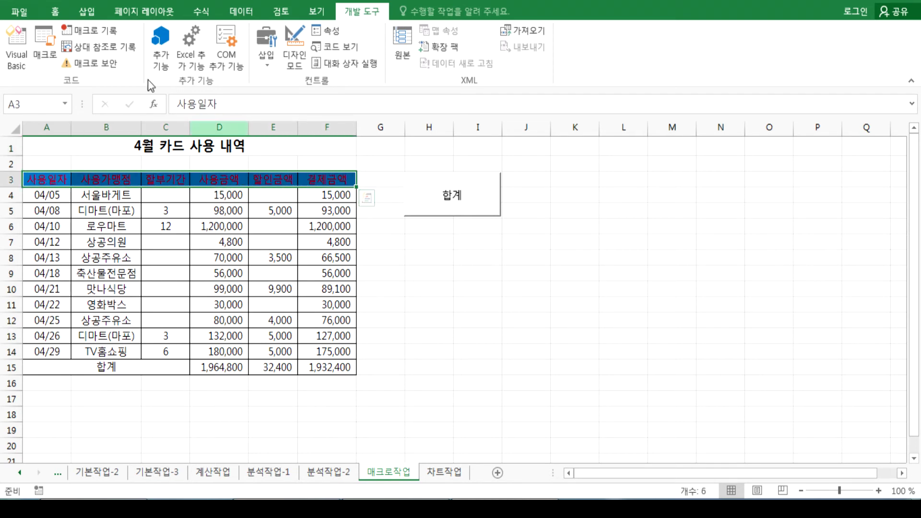
pyautogui.click(55, 11)
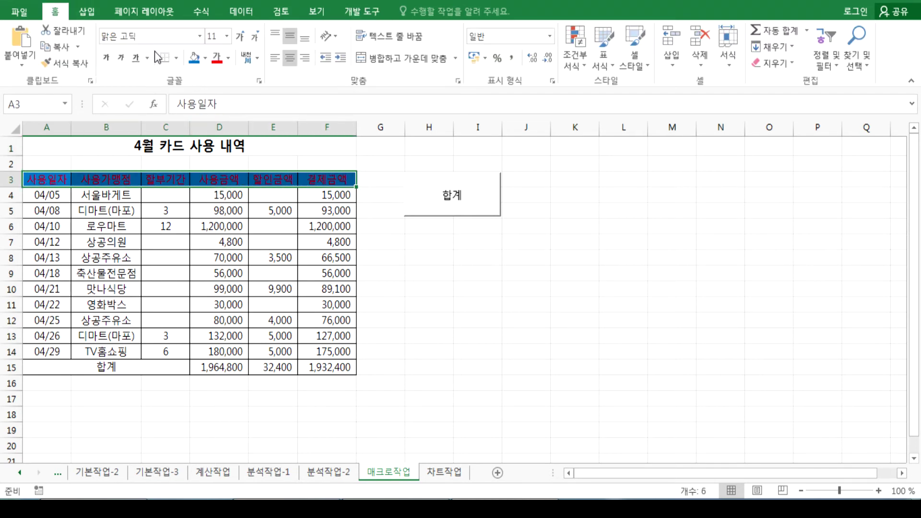
pyautogui.click(228, 58)
pyautogui.click(239, 79)
pyautogui.click(206, 59)
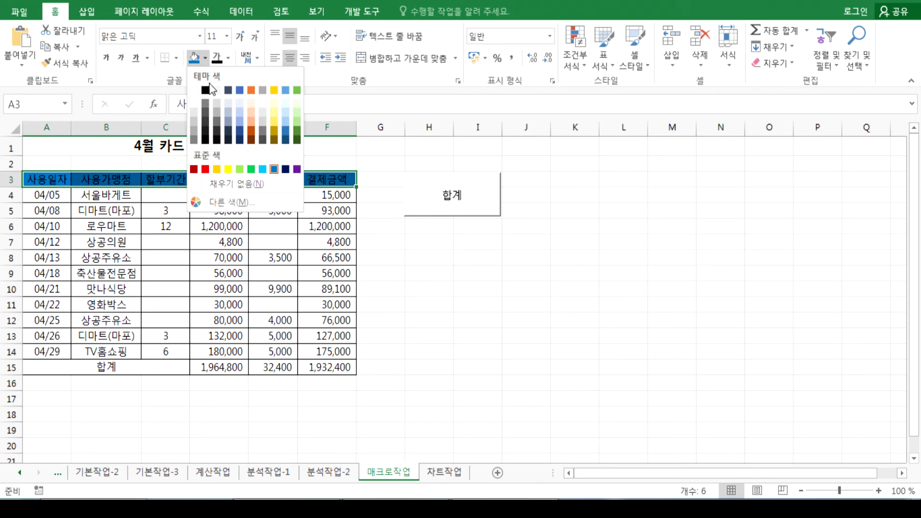
# Step: Remove the fill from header cells A3:F3 and run the 서식 macro from the macro list
pyautogui.click(207, 181)
pyautogui.click(168, 240)
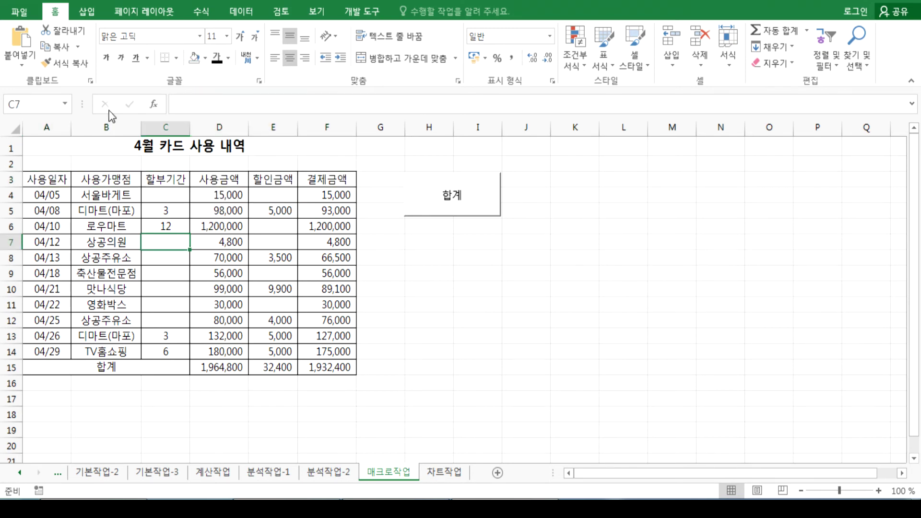
pyautogui.click(362, 11)
pyautogui.click(54, 38)
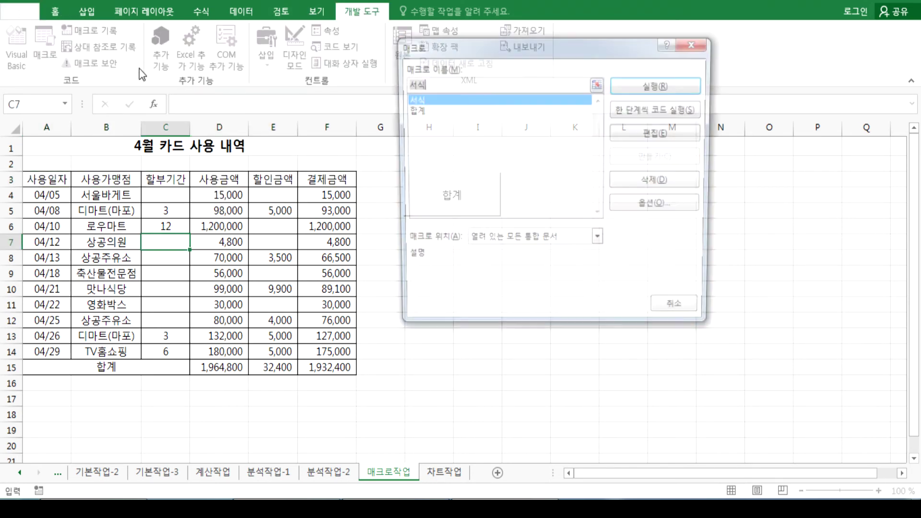
pyautogui.click(647, 88)
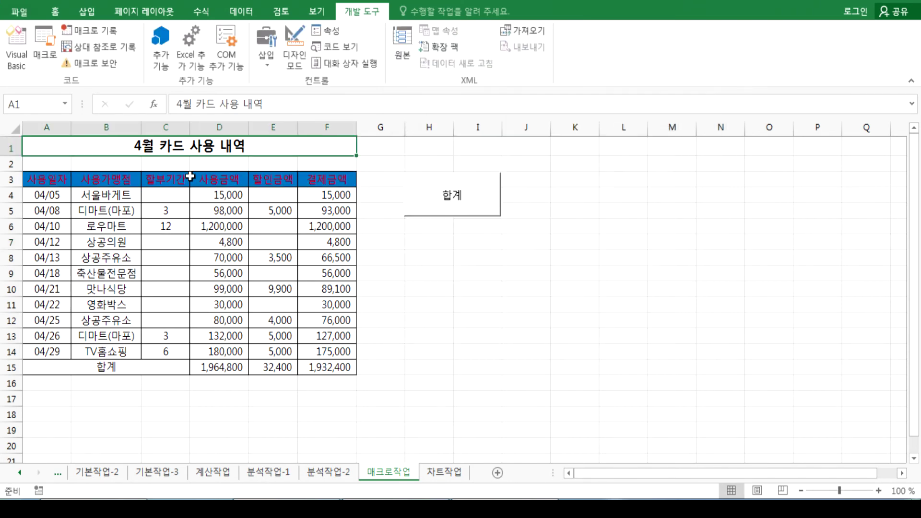
# Step: Reset header cells A3:F3 to the automatic font colour and no fill
pyautogui.moveTo(47, 181); pyautogui.dragTo(329, 179)
pyautogui.click(56, 11)
pyautogui.click(216, 58)
pyautogui.click(191, 59)
pyautogui.click(385, 263)
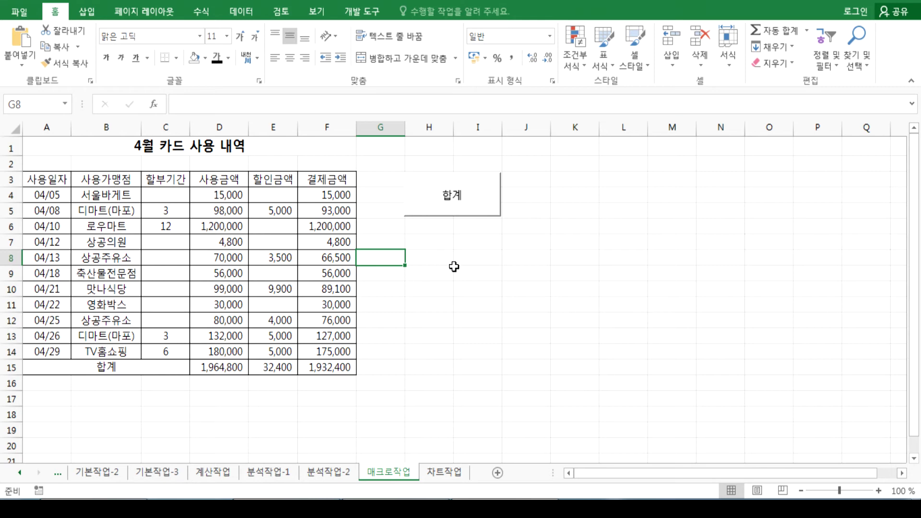
# Step: Draw a Bevel shape exactly over cells H7:I9 and label it 서식
pyautogui.moveTo(427, 245); pyautogui.dragTo(477, 271)
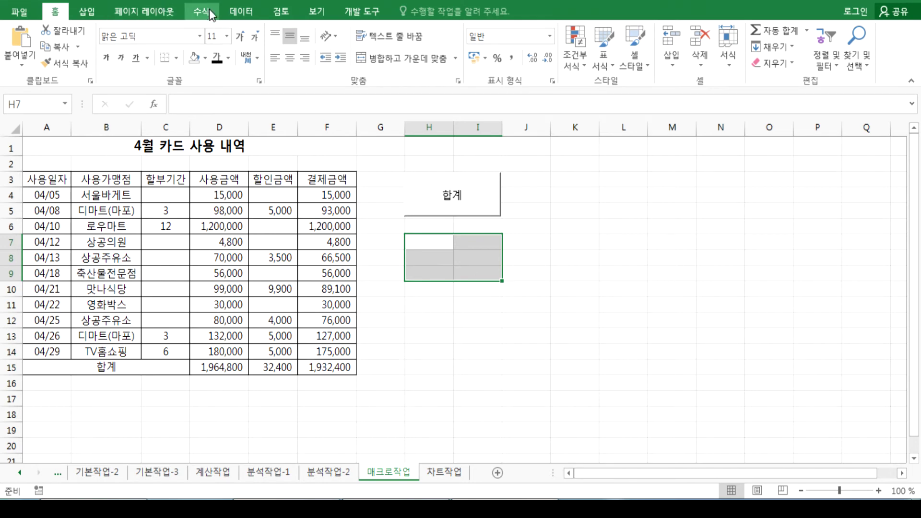
pyautogui.click(95, 10)
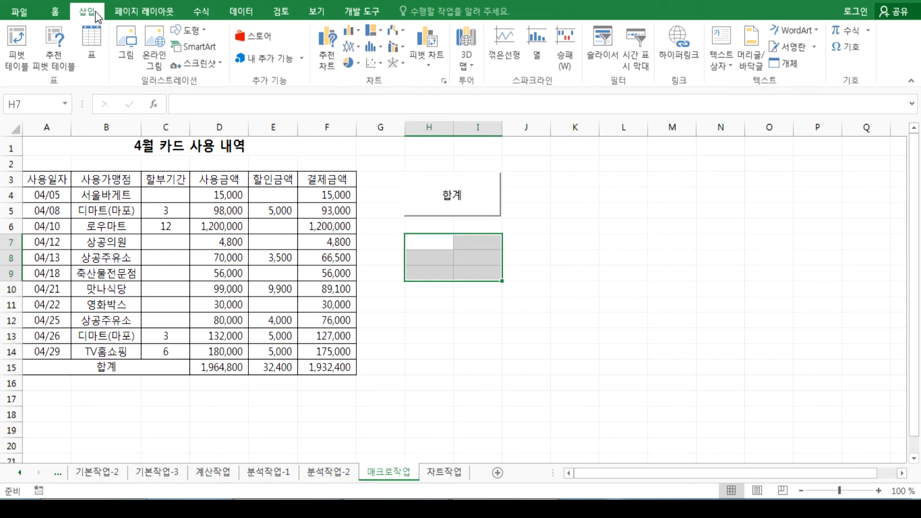
pyautogui.click(201, 30)
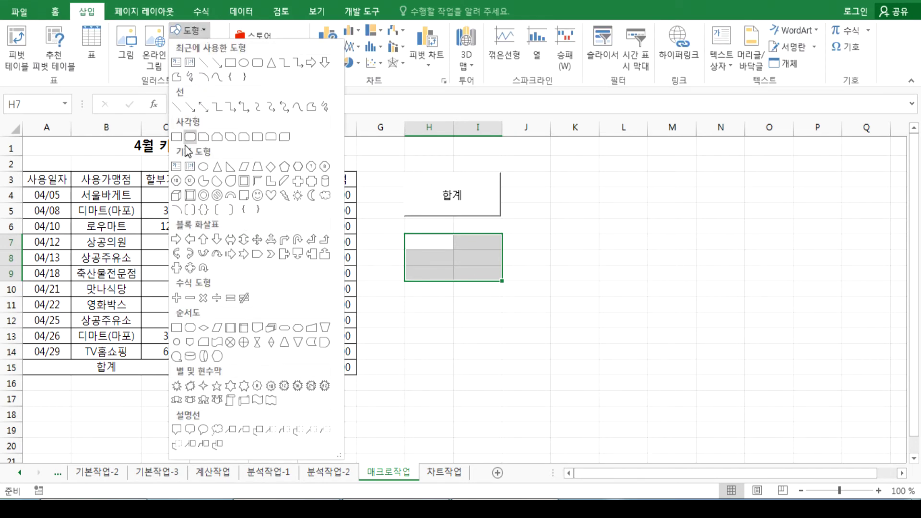
pyautogui.click(190, 196)
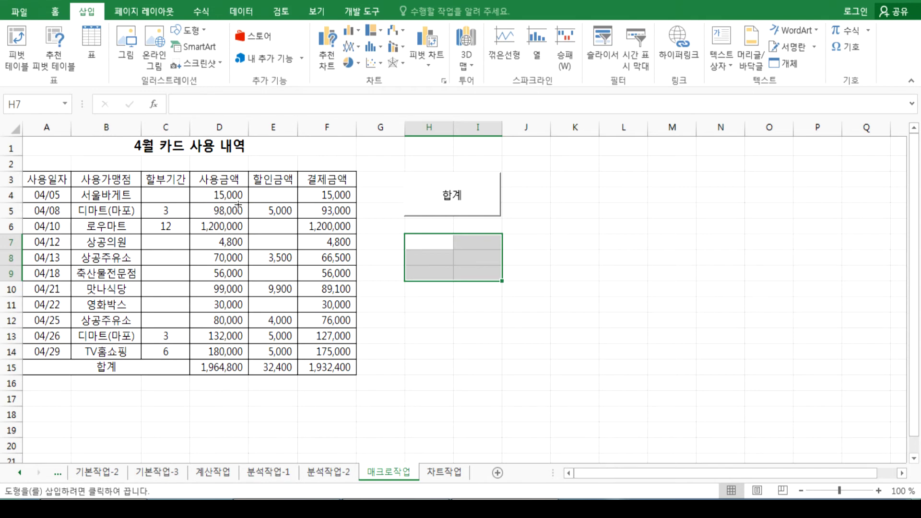
pyautogui.moveTo(405, 235); pyautogui.dragTo(502, 281)
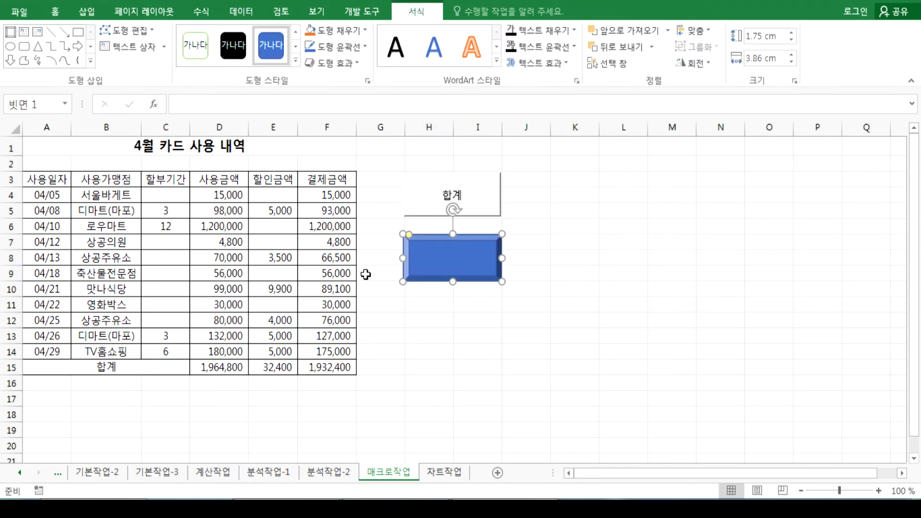
pyautogui.write('서식')
pyautogui.click(489, 358)
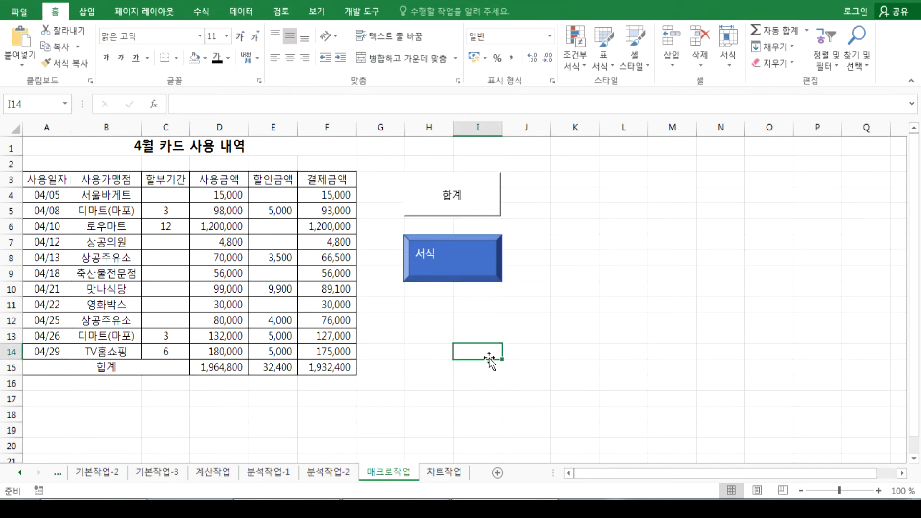
# Step: Try out the 서식 shape and the 합계 button to compare how each responds
pyautogui.click(465, 269)
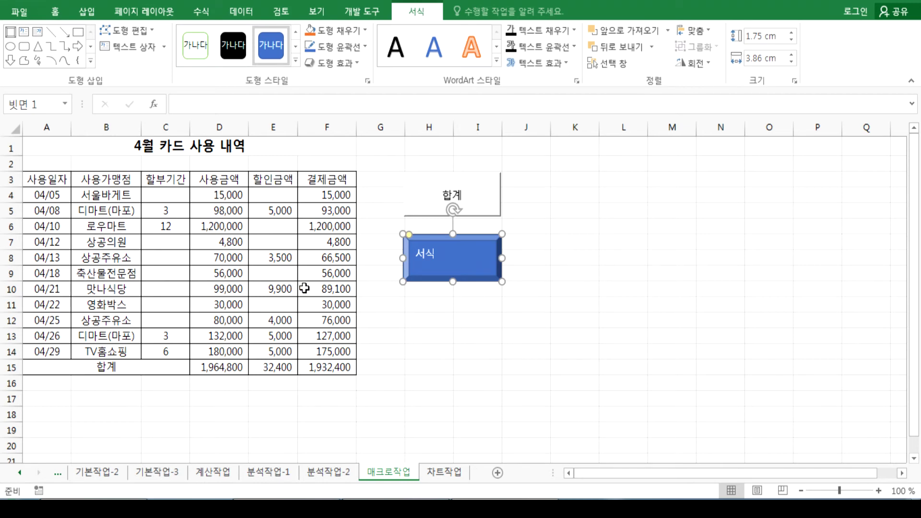
pyautogui.click(482, 200)
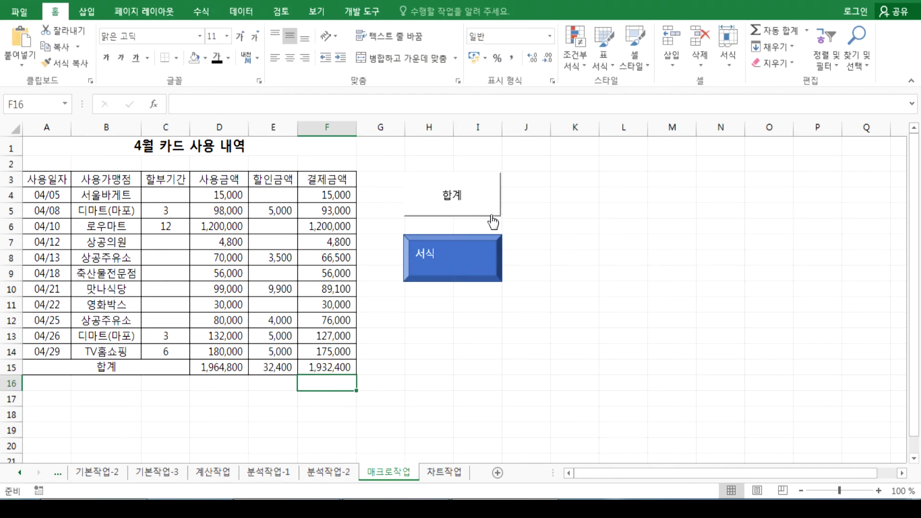
pyautogui.click(483, 211)
pyautogui.click(482, 252)
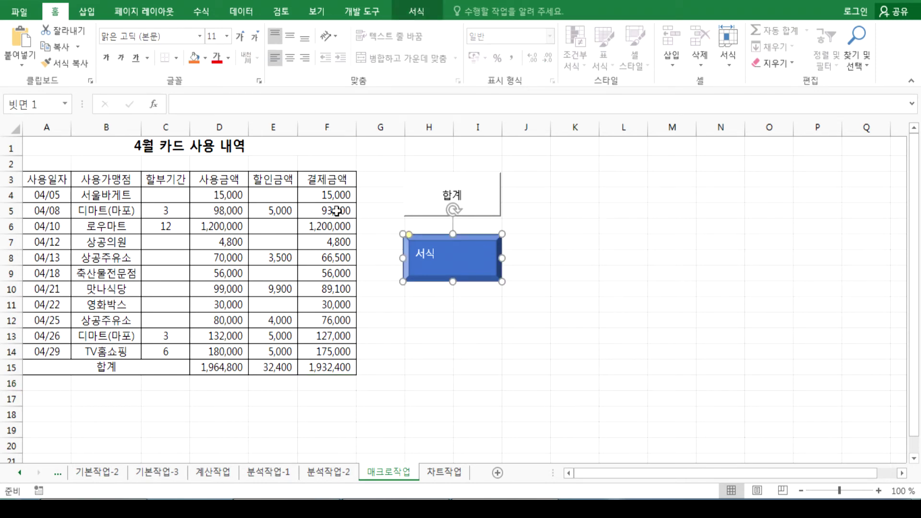
# Step: Assign the 서식 macro to the bevel shape and run it to format the header row
pyautogui.rightClick(452, 256)
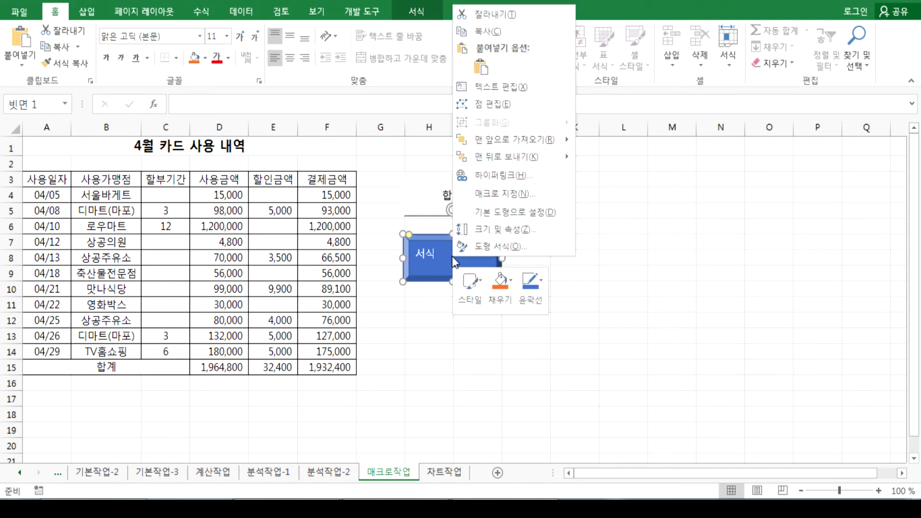
pyautogui.click(489, 198)
pyautogui.click(363, 107)
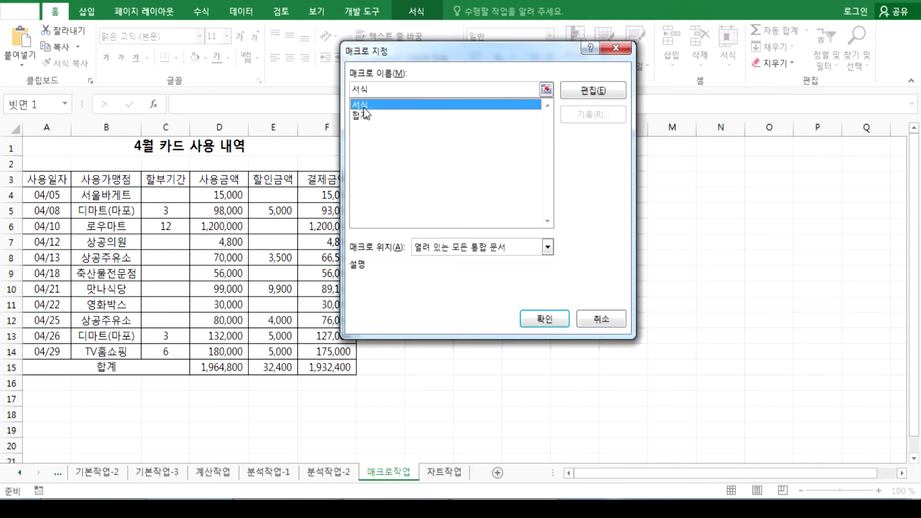
pyautogui.click(547, 322)
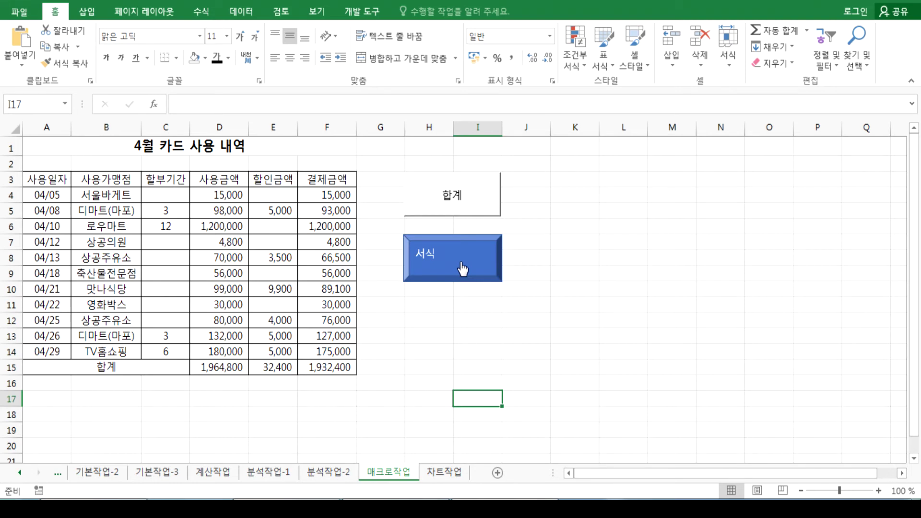
pyautogui.click(462, 268)
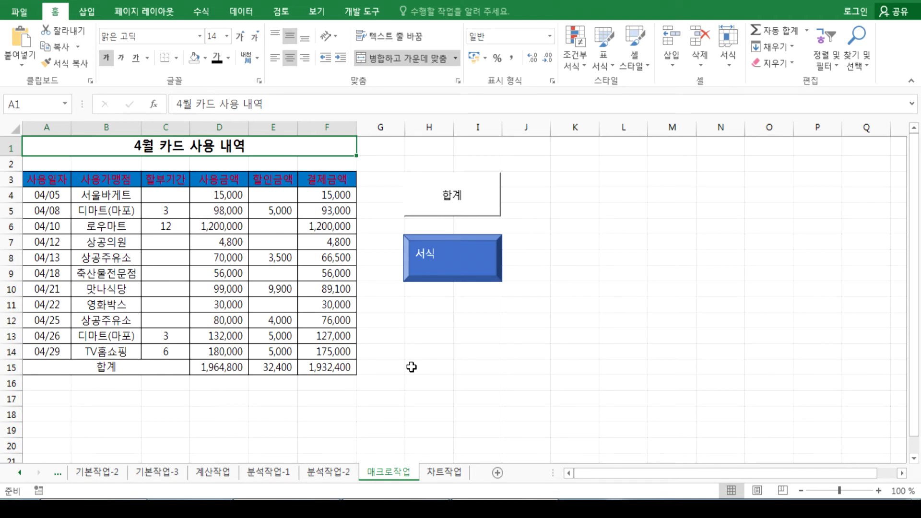
# Step: Select and deselect the 서식 shape without triggering its macro, and run the macro from the shape again
pyautogui.rightClick(424, 268)
pyautogui.press('Escape')
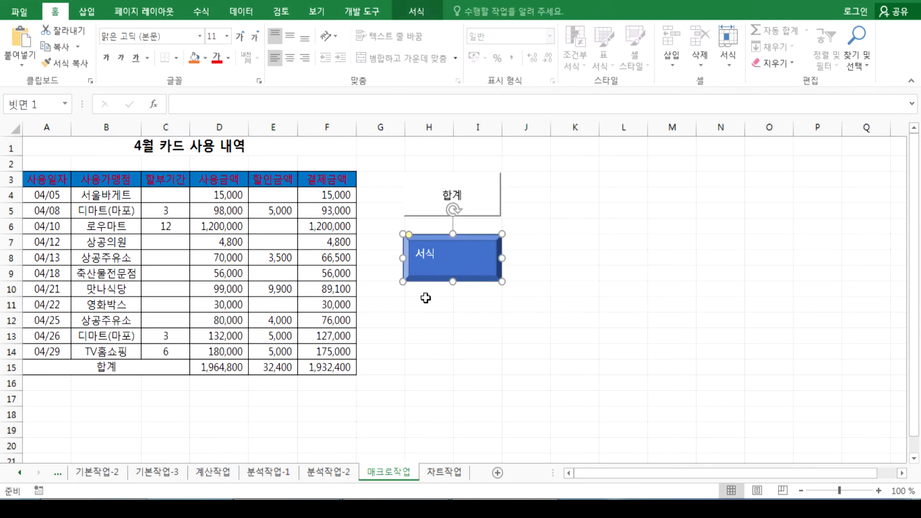
pyautogui.click(432, 337)
pyautogui.click(437, 263)
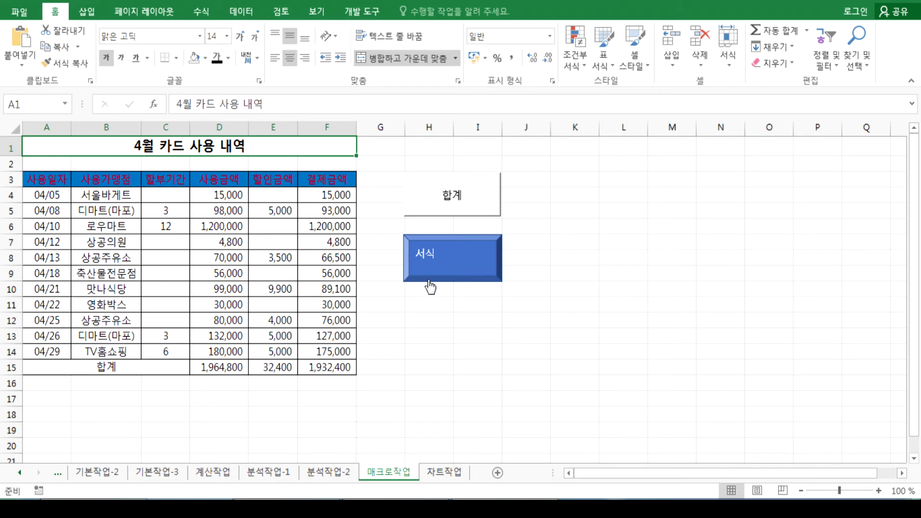
# Step: Try centring the 서식 shape's text horizontally and vertically, and restore its top-left alignment
pyautogui.rightClick(475, 261)
pyautogui.press('Escape')
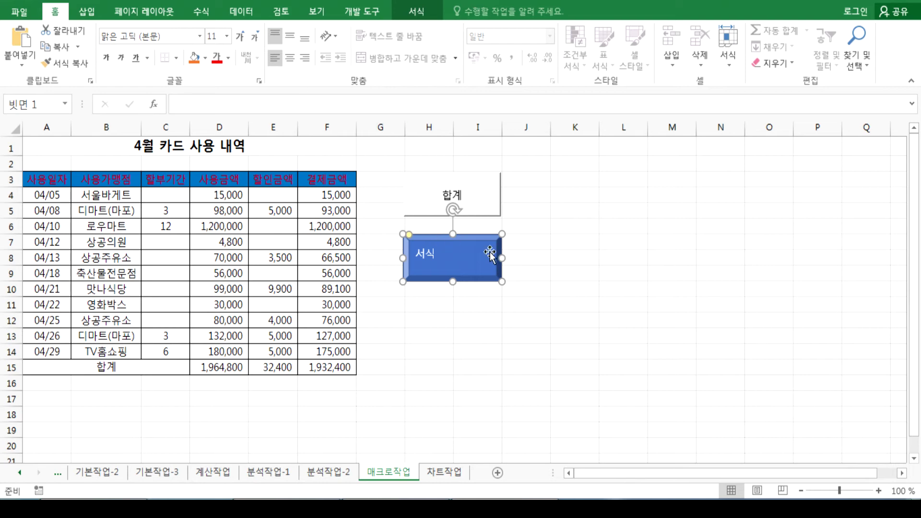
pyautogui.click(291, 59)
pyautogui.click(291, 37)
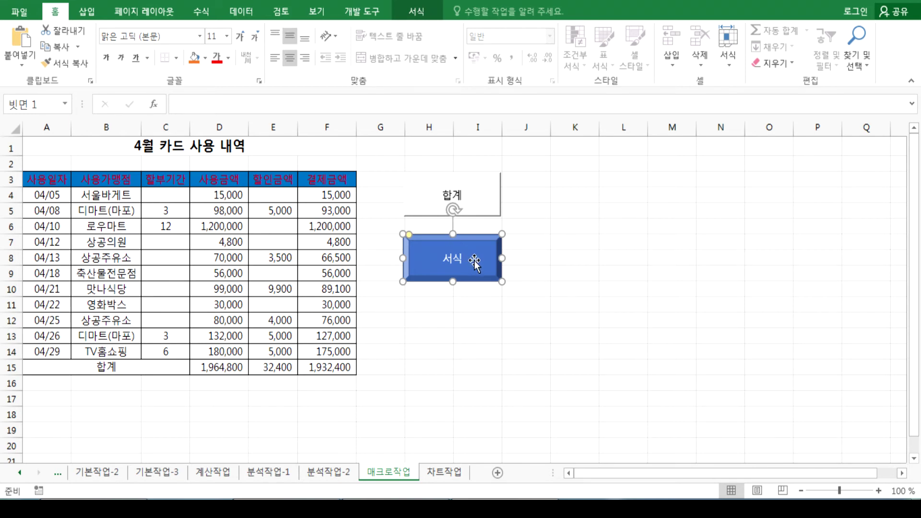
pyautogui.click(276, 33)
pyautogui.click(276, 58)
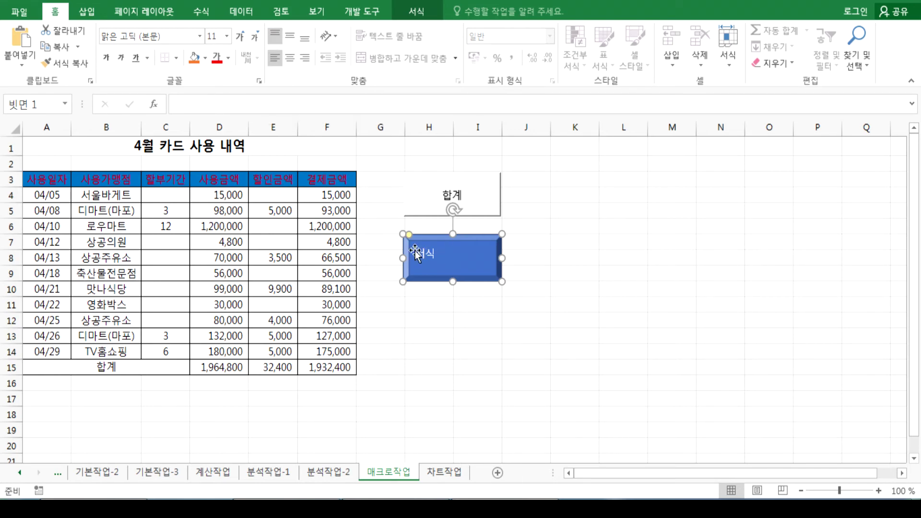
pyautogui.click(290, 57)
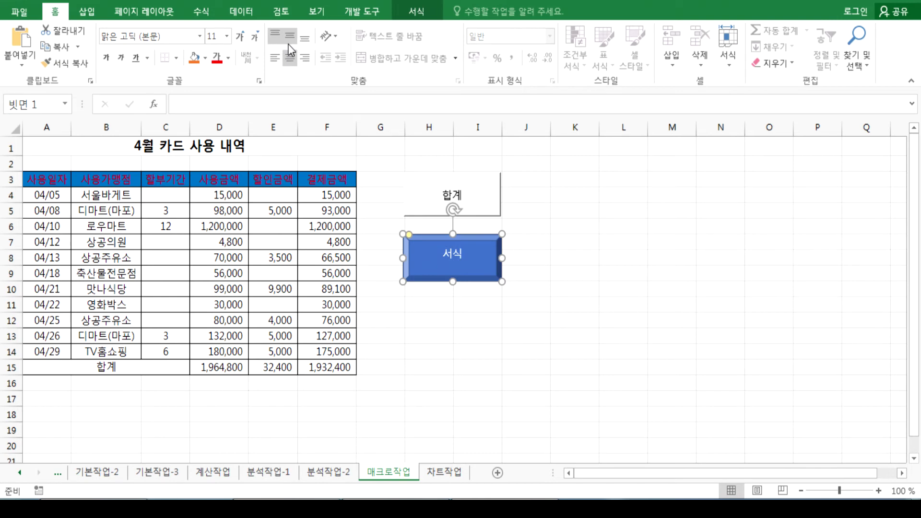
pyautogui.click(288, 38)
pyautogui.click(275, 58)
pyautogui.click(275, 35)
# Step: Select the 합계 button and the 서식 shape in turn to compare their text alignment
pyautogui.rightClick(479, 209)
pyautogui.press('Escape')
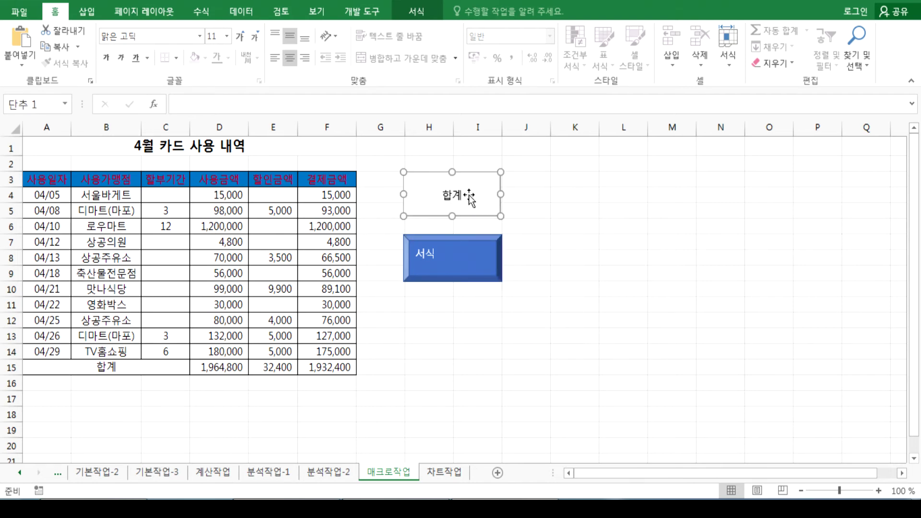
pyautogui.press('Escape')
pyautogui.rightClick(464, 268)
pyautogui.press('Escape')
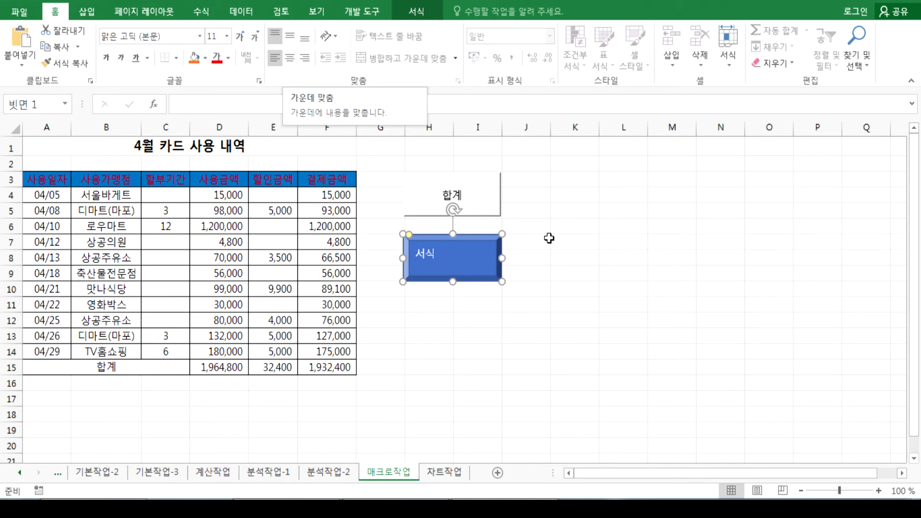
# Step: Run the 합계 and 서식 macros from their buttons, and open the 차트작업 worksheet
pyautogui.click(664, 347)
pyautogui.click(494, 203)
pyautogui.click(480, 270)
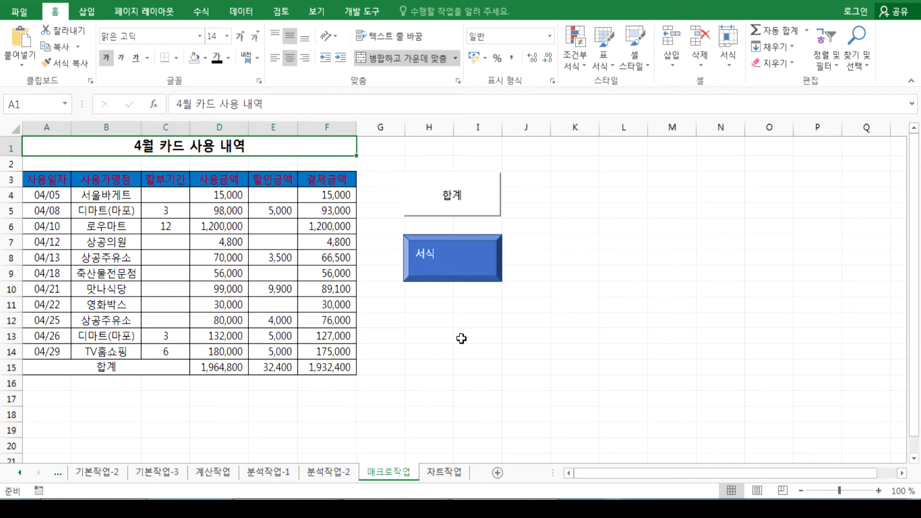
pyautogui.click(443, 473)
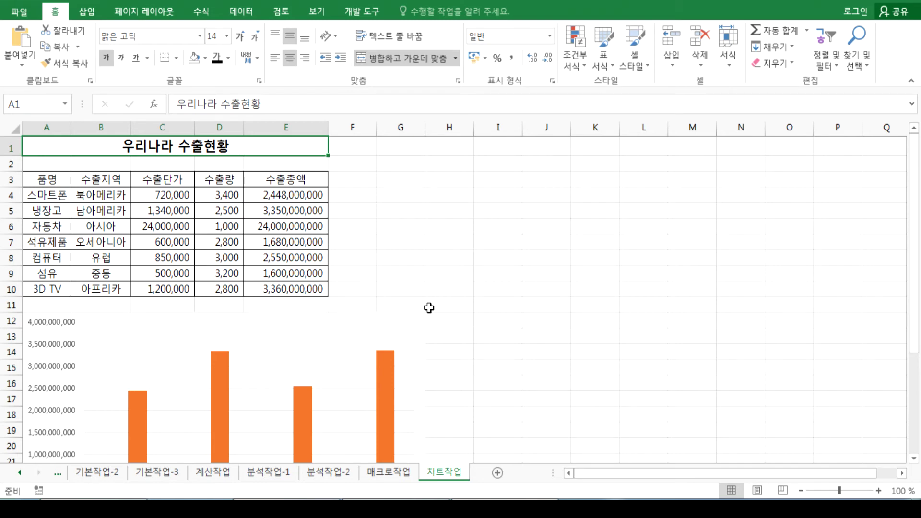
# Step: Switch to Chrome and, from the 공부방(현재강좌) board, open the lecture video 컴퓨터활용능력2급자격증_실기2장 분석작업16 차트(20201223)
pyautogui.click(217, 510)
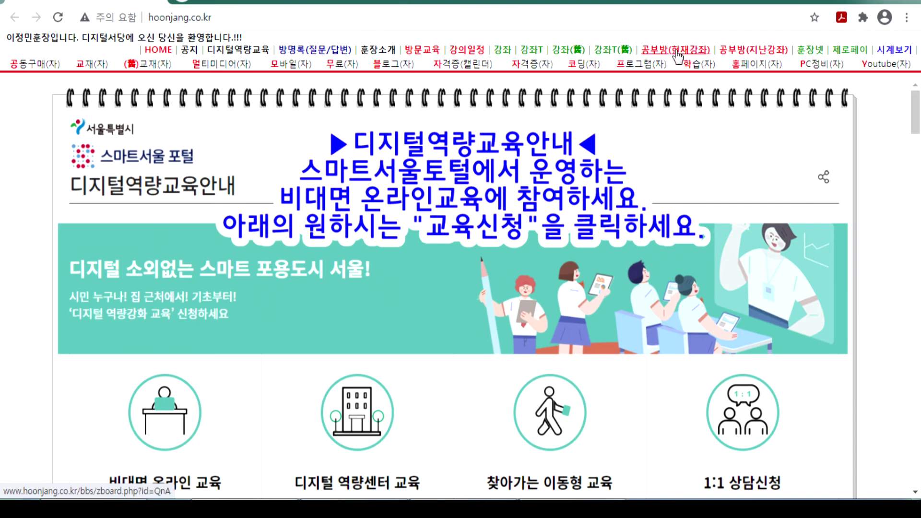
pyautogui.click(677, 56)
pyautogui.scroll(-15, 425, 312)
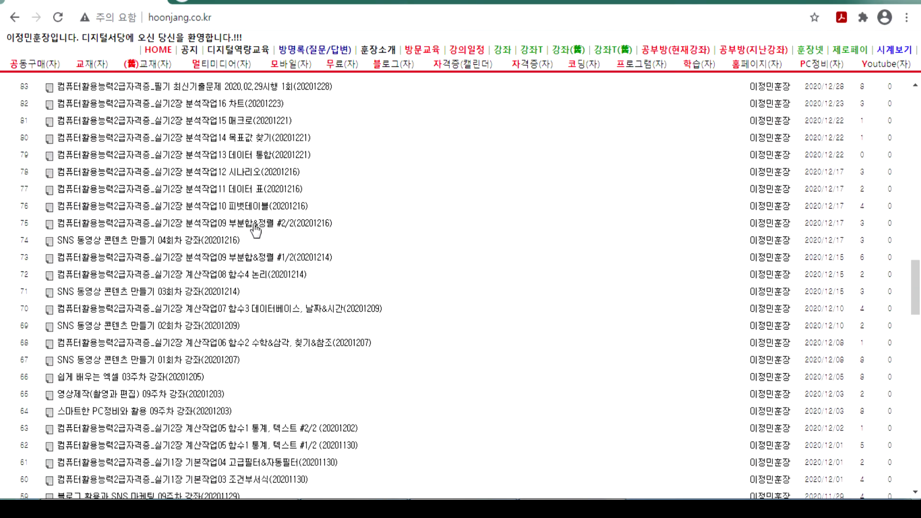
pyautogui.scroll(15, 254, 235)
pyautogui.click(249, 258)
pyautogui.scroll(-10, 250, 258)
pyautogui.click(240, 331)
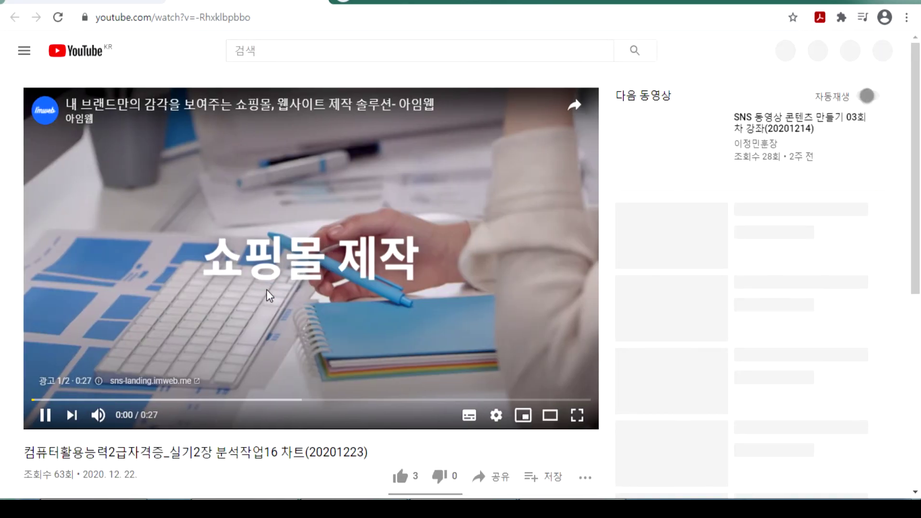
# Step: Skip the advertisement and move the chart lecture's playback to 2:15
pyautogui.scroll(-4, 465, 387)
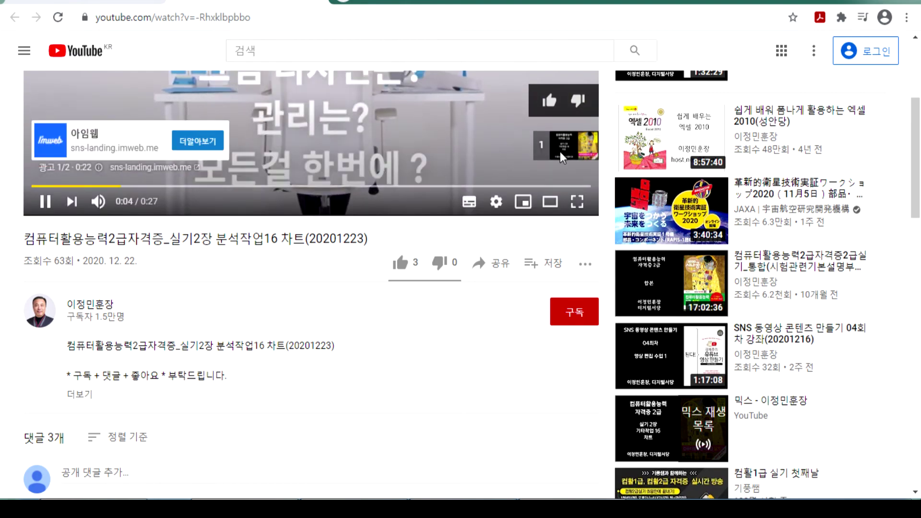
pyautogui.click(560, 146)
pyautogui.scroll(4, 350, 312)
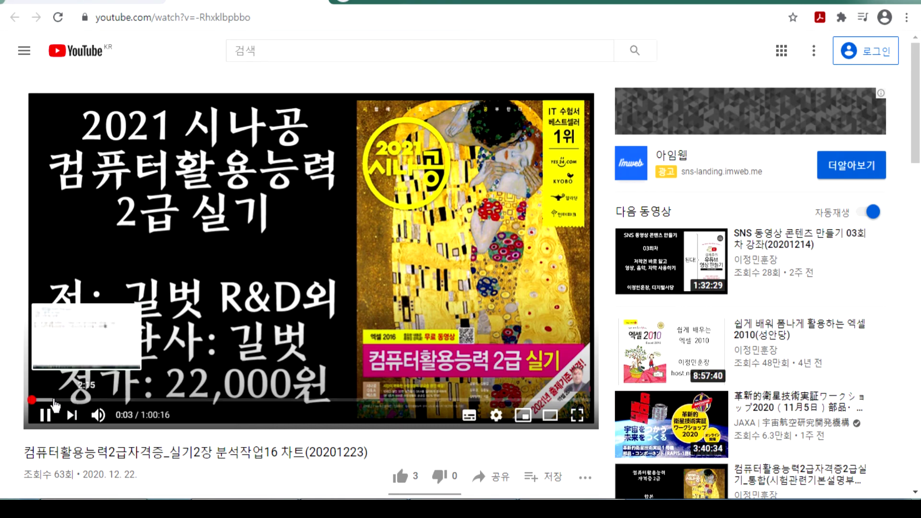
pyautogui.click(53, 399)
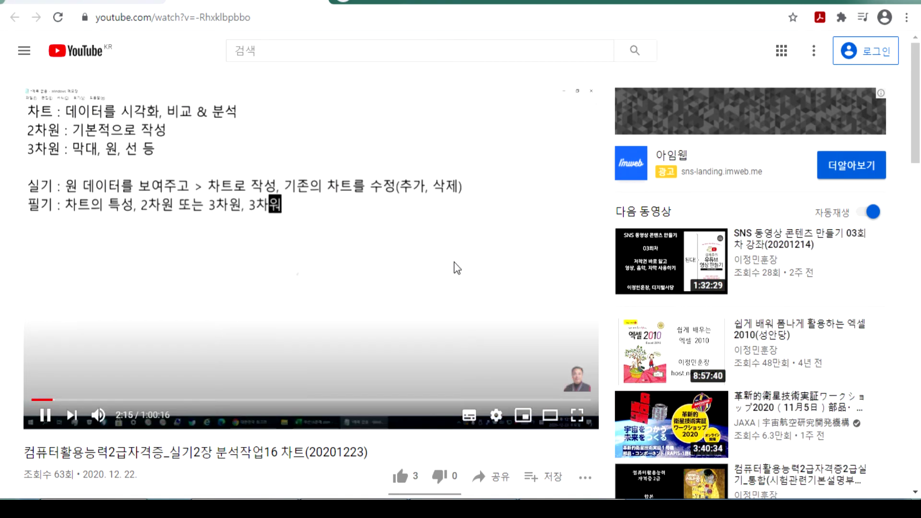
# Step: Look through the description and comments below the chart lecture video
pyautogui.scroll(-8, 203, 302)
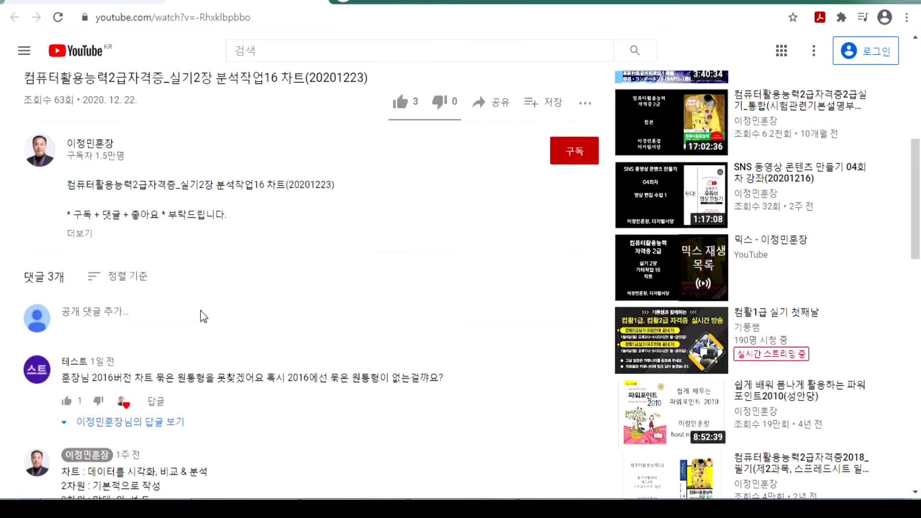
pyautogui.scroll(-8, 204, 317)
pyautogui.scroll(12, 201, 322)
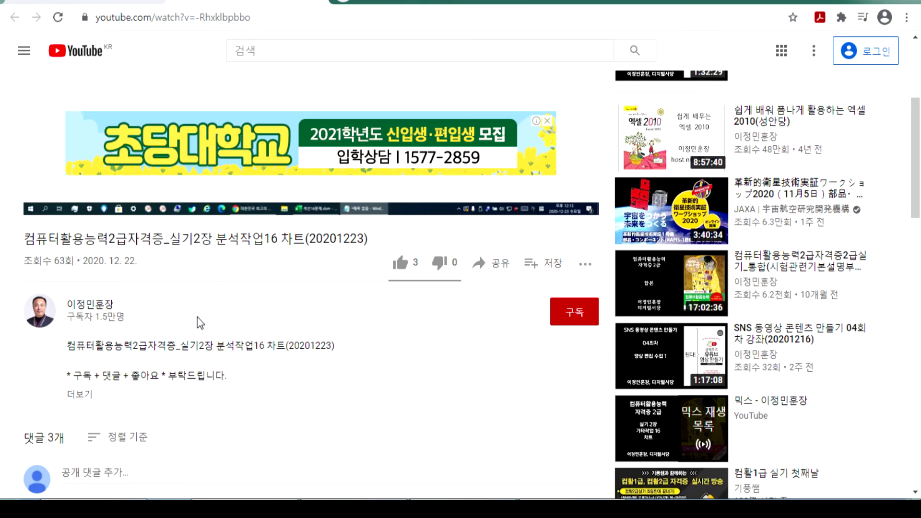
# Step: Expand the instructor's full comment below the chart lecture video and read its chart notes
pyautogui.scroll(-10, 202, 331)
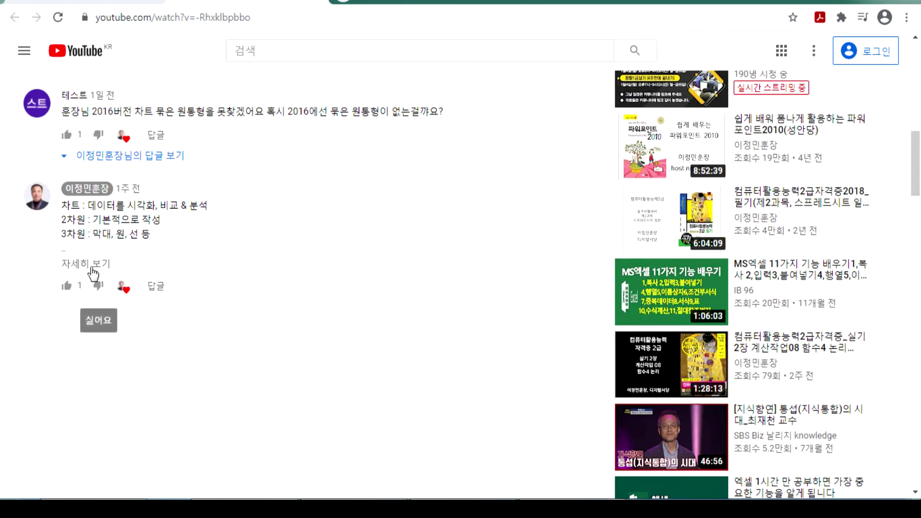
pyautogui.click(93, 266)
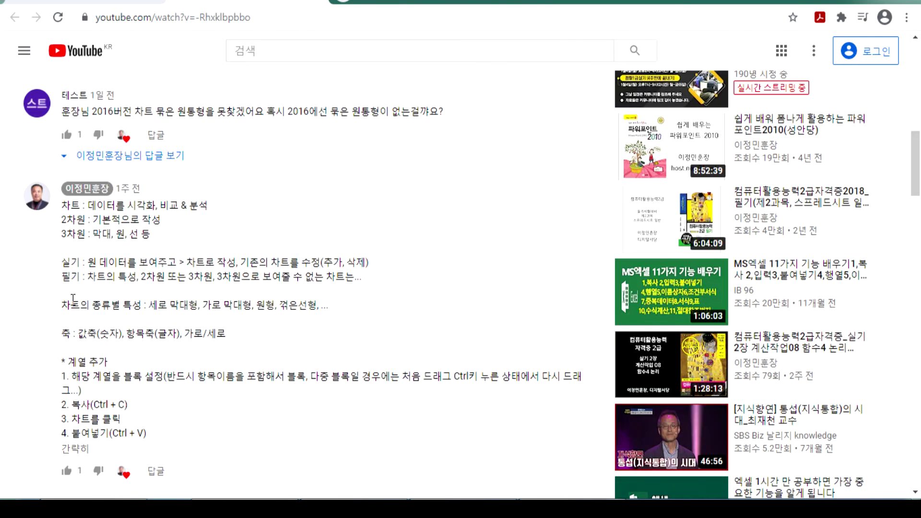
pyautogui.scroll(12, 96, 329)
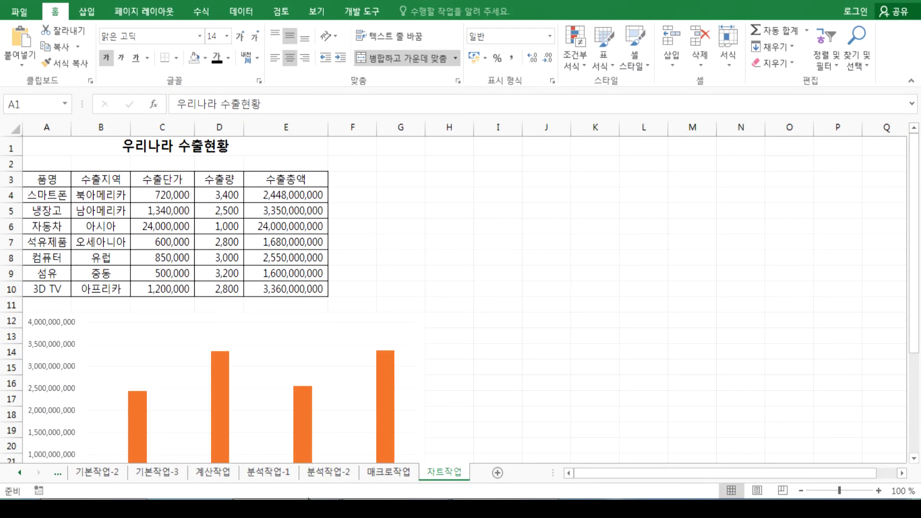
# Step: Switch to the Notepad notes and dock their window beside the 차트작업 worksheet at half-screen width
pyautogui.hotkey('alt', 'Tab')
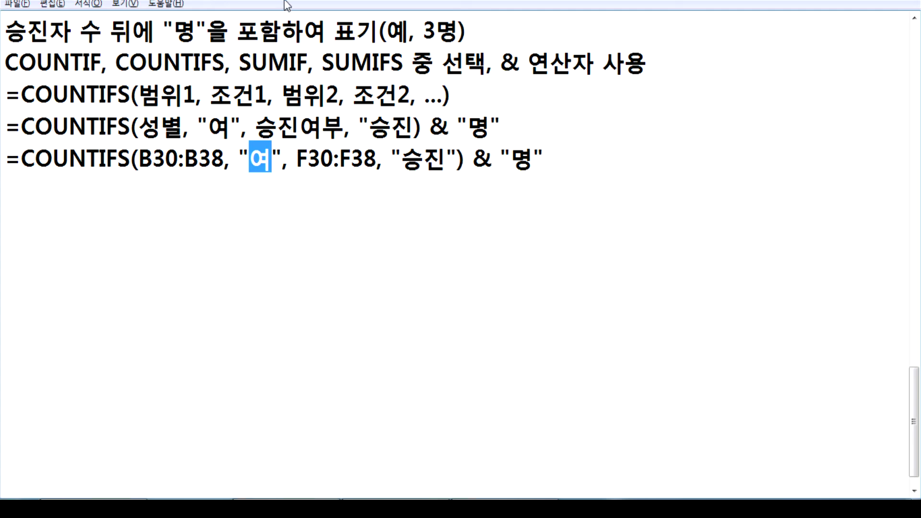
pyautogui.doubleClick(282, 17)
pyautogui.moveTo(349, 2); pyautogui.dragTo(919, 4)
# Step: Add the heading "* 차트 문제" at the end of the notes, below the COUNTIFS formula
pyautogui.scroll(-6, 619, 233)
pyautogui.click(515, 161)
pyautogui.write('* cjxn')
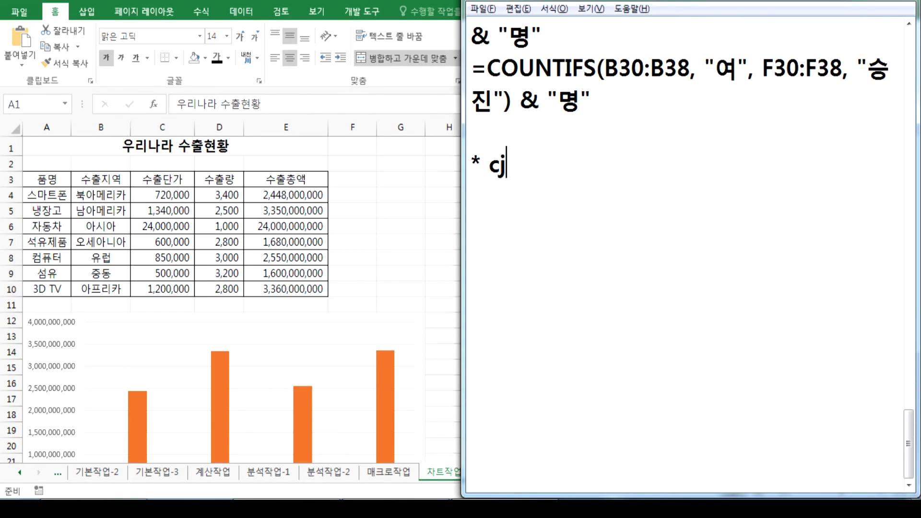
pyautogui.press('BackSpace')
pyautogui.press('BackSpace')
pyautogui.press('BackSpace')
pyautogui.press('BackSpace')
pyautogui.write('차트 문제')
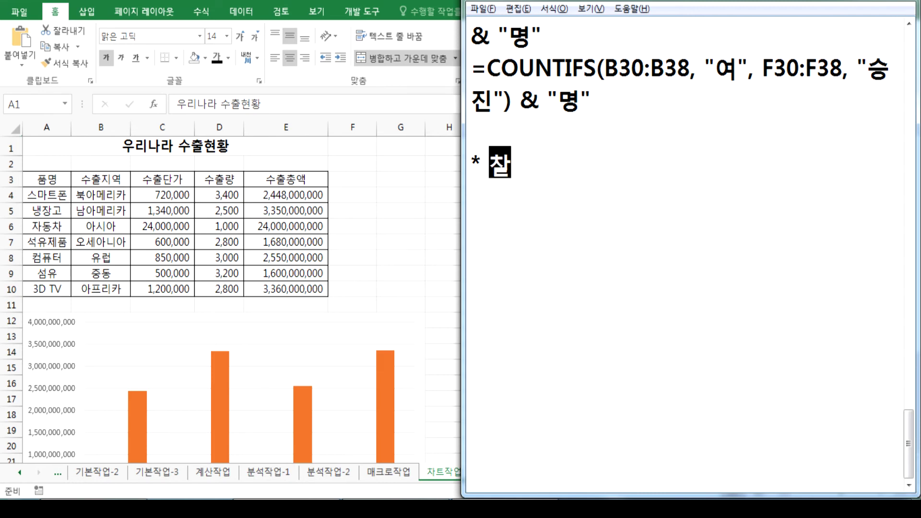
# Step: Write the first item under the heading as "1. 차트를 새로 작성"
pyautogui.press('Return')
pyautogui.write('1. ')
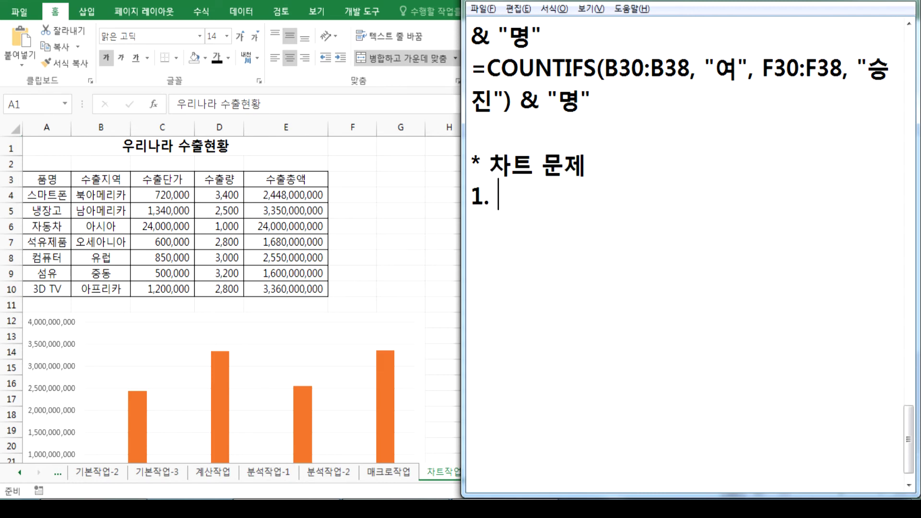
pyautogui.write('차트')
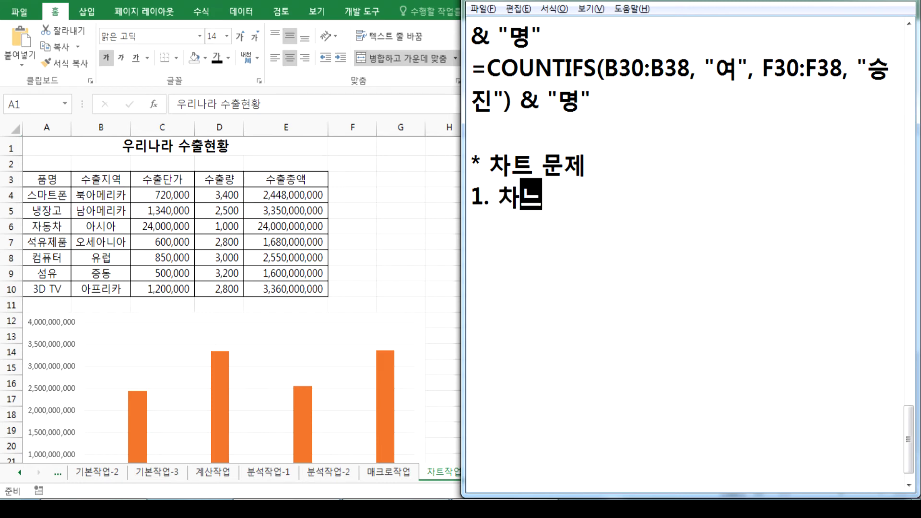
pyautogui.write('ㄹ를 새로 작성')
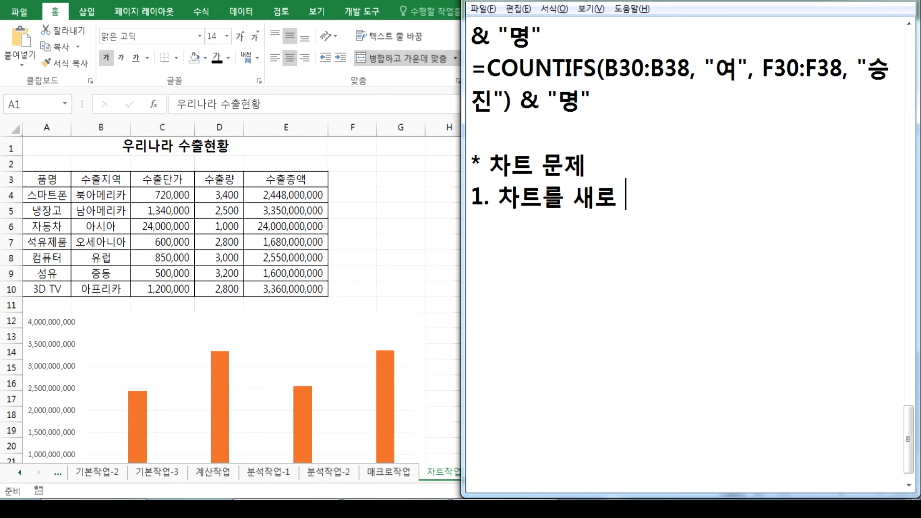
pyautogui.press('Return')
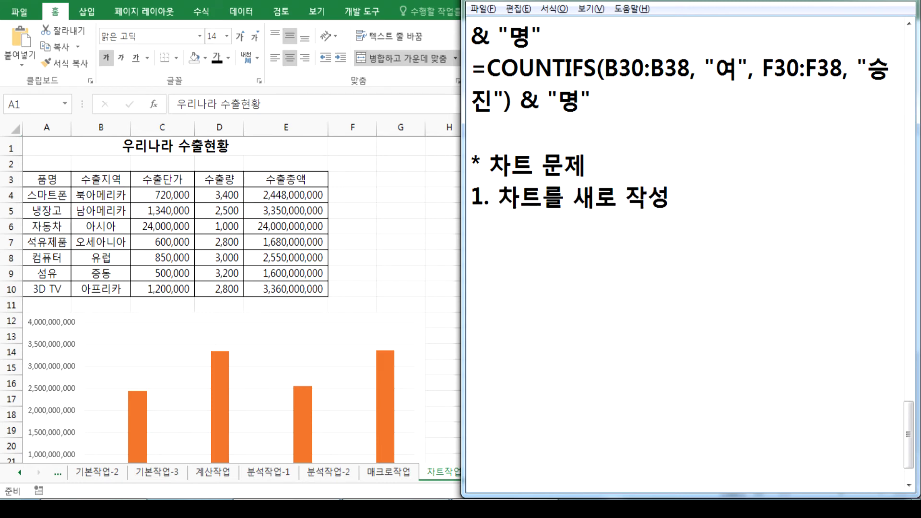
# Step: Write the second item of the chart notes as "2. 계열을 추가, 삭제"
pyautogui.write('2. ')
pyautogui.write('ㄱ에')
pyautogui.press('BackSpace')
pyautogui.press('BackSpace')
pyautogui.press('BackSpace')
pyautogui.write('게')
pyautogui.press('BackSpace')
pyautogui.write('ㅖ열')
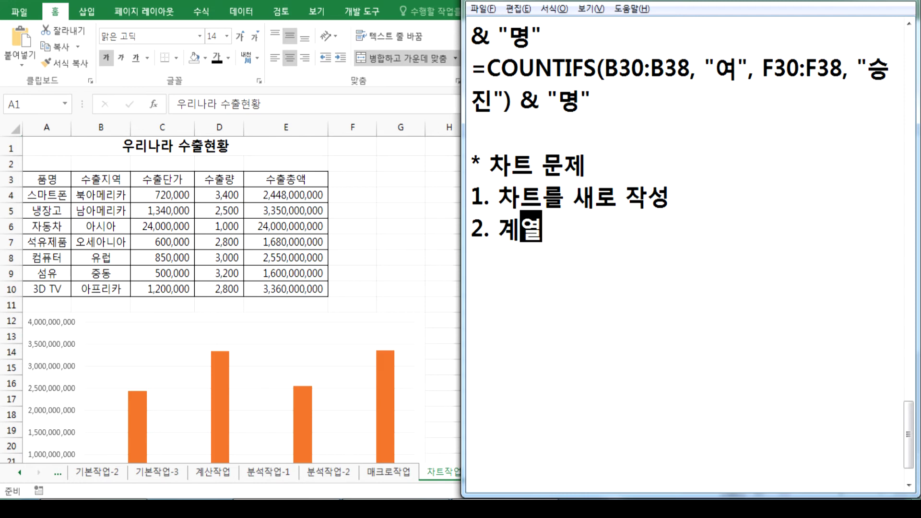
pyautogui.write('을 추')
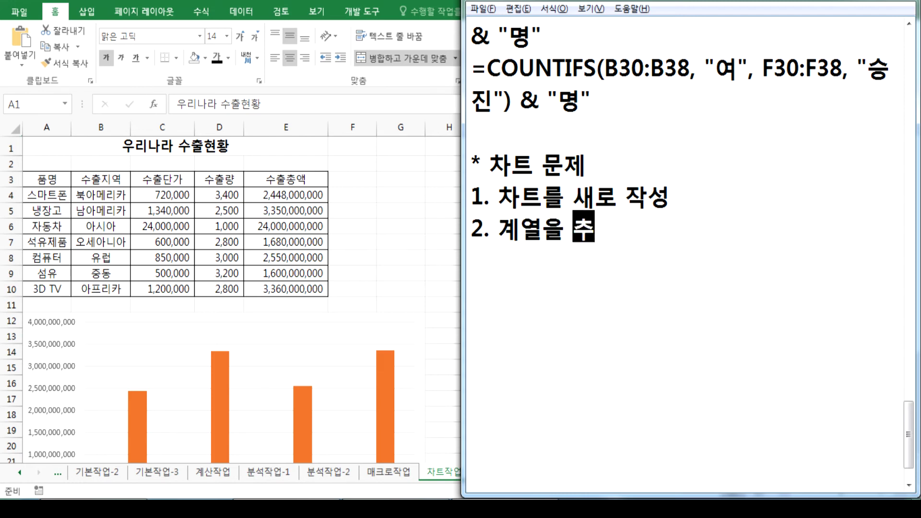
pyautogui.write('가, 삭제')
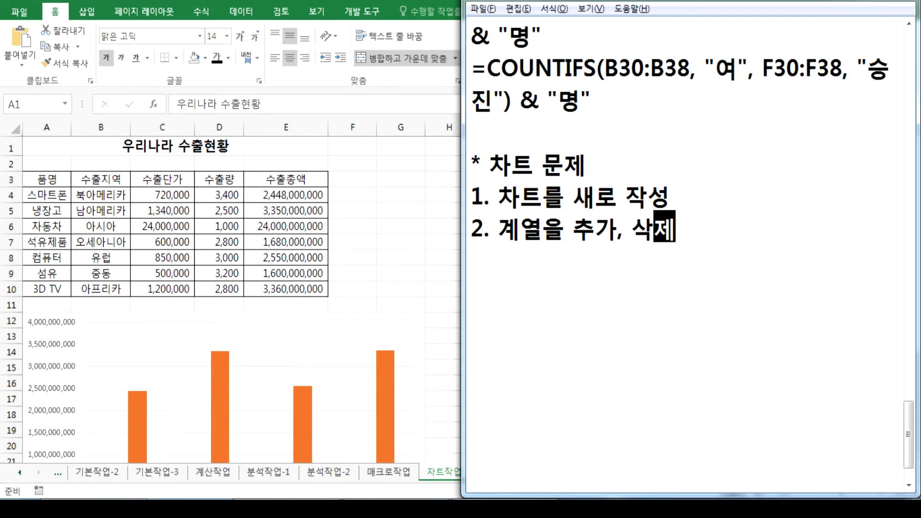
pyautogui.scroll(-1, 237, 316)
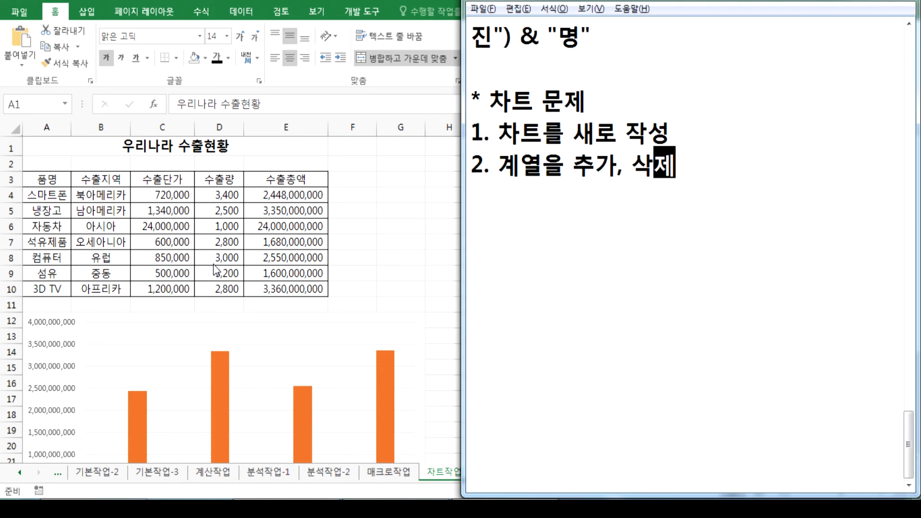
# Step: Switch to Excel and examine the column chart against the 수출량 data in D4:D10
pyautogui.hotkey('alt', 'Tab')
pyautogui.scroll(-4, 268, 336)
pyautogui.scroll(-1, 259, 348)
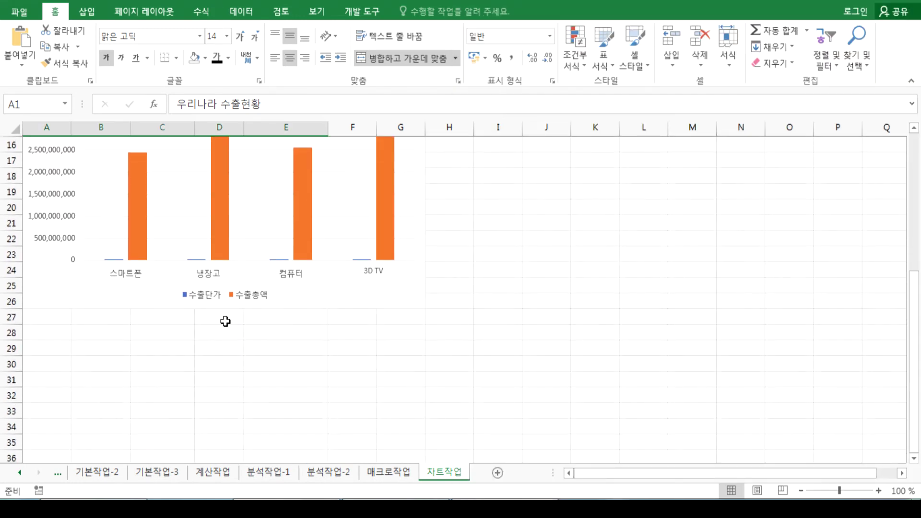
pyautogui.scroll(5, 208, 300)
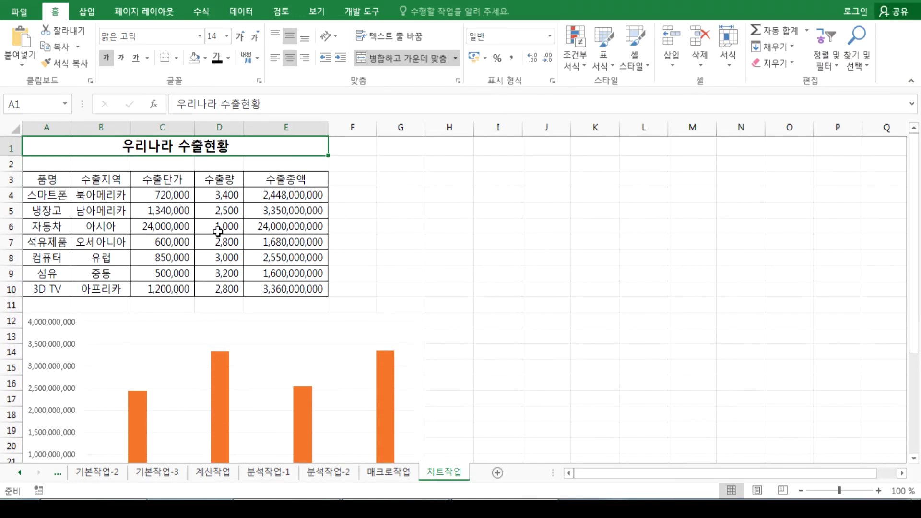
pyautogui.moveTo(219, 197); pyautogui.dragTo(222, 291)
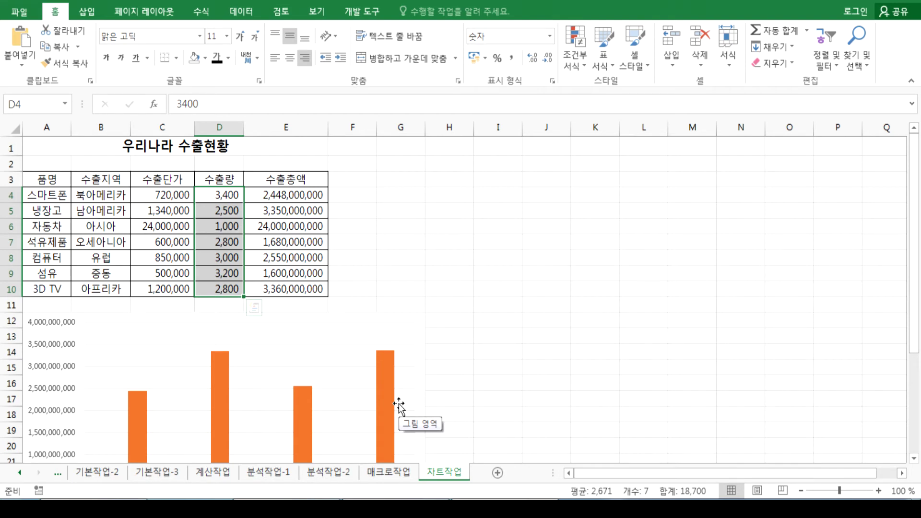
pyautogui.scroll(-2, 360, 354)
pyautogui.scroll(2, 370, 384)
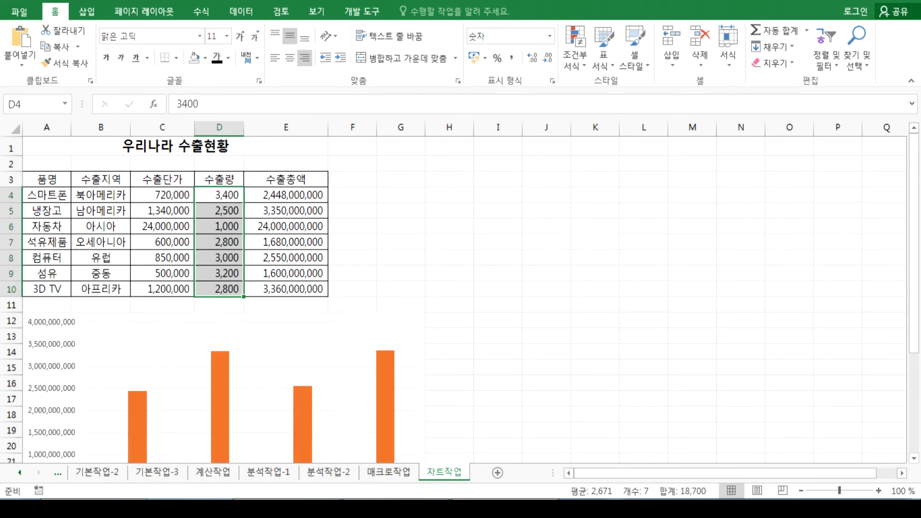
# Step: Return to Notepad and add the third item "3. 복잡하게 수정", followed by a blank line
pyautogui.click(348, 508)
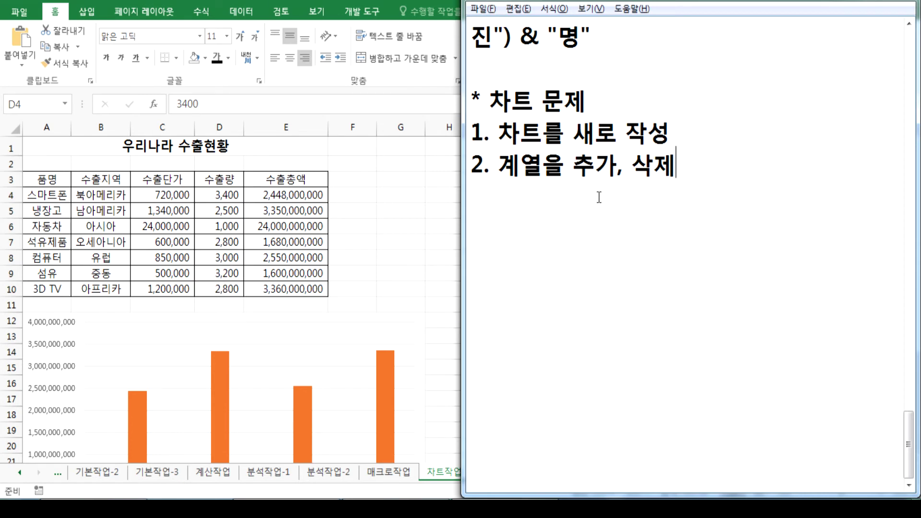
pyautogui.press('Return')
pyautogui.write('3. 복잡하')
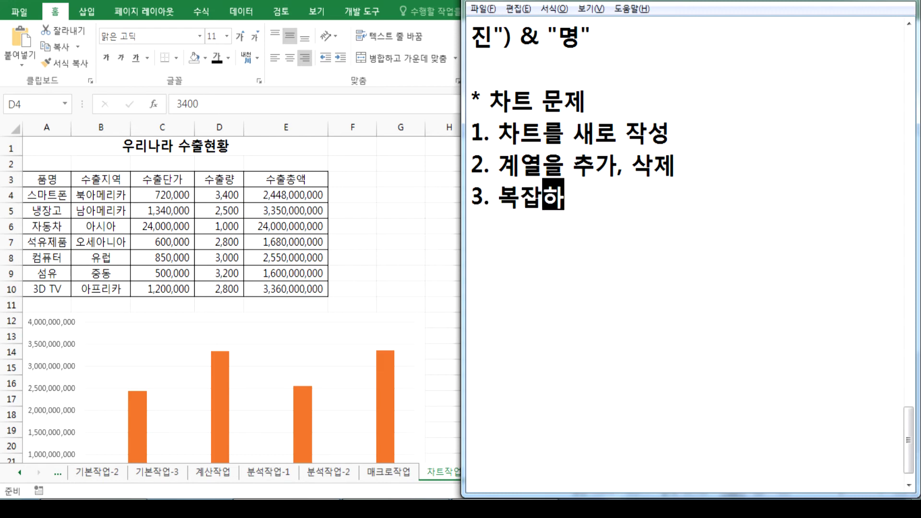
pyautogui.write('게 수정')
pyautogui.press('Return')
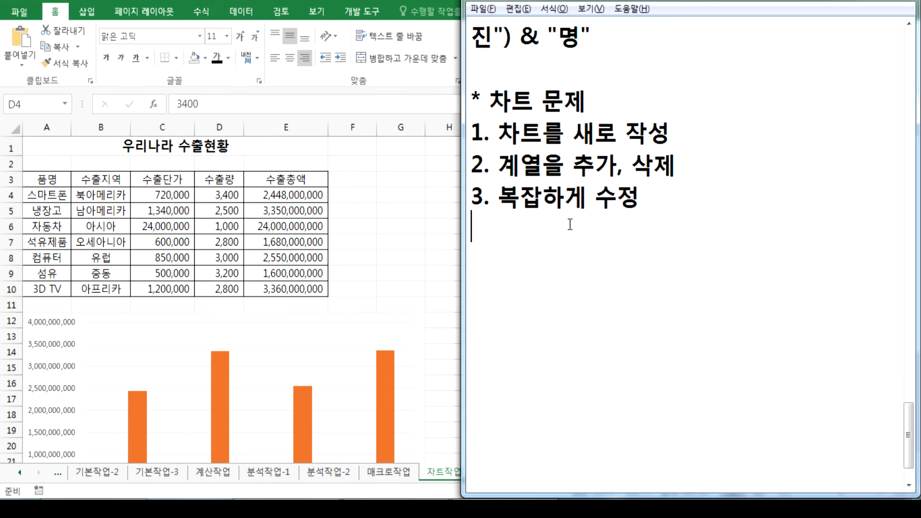
pyautogui.press('Return')
# Step: In Excel, compare the chart's legend entries with the 수출단가 and 수출총액 columns of the table
pyautogui.click(200, 323)
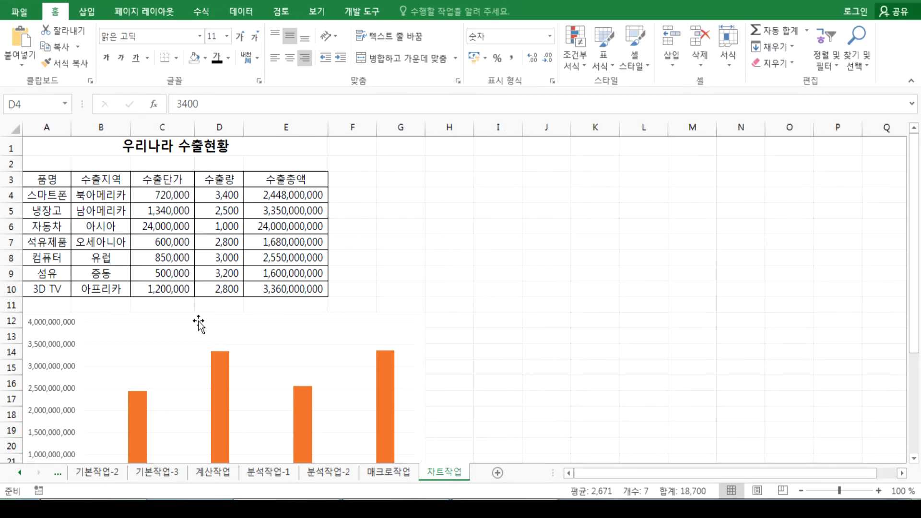
pyautogui.scroll(-5, 200, 322)
pyautogui.click(209, 297)
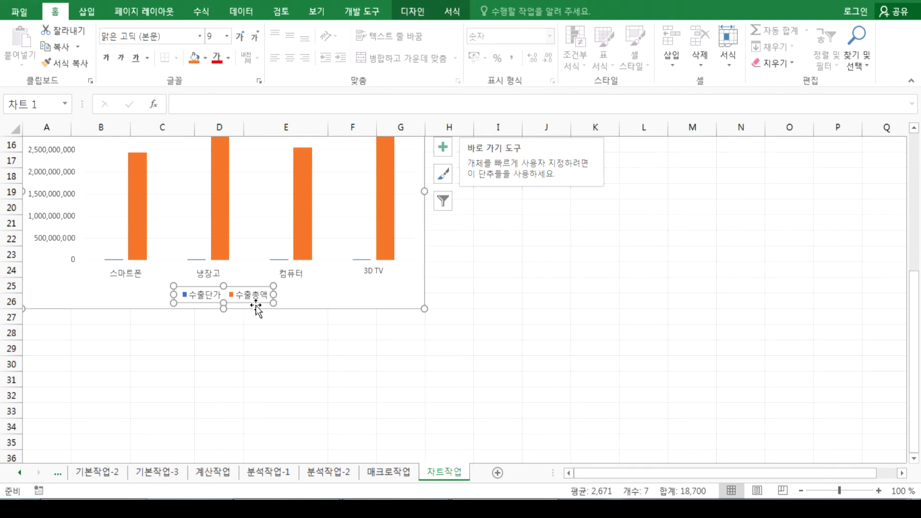
pyautogui.scroll(5, 255, 298)
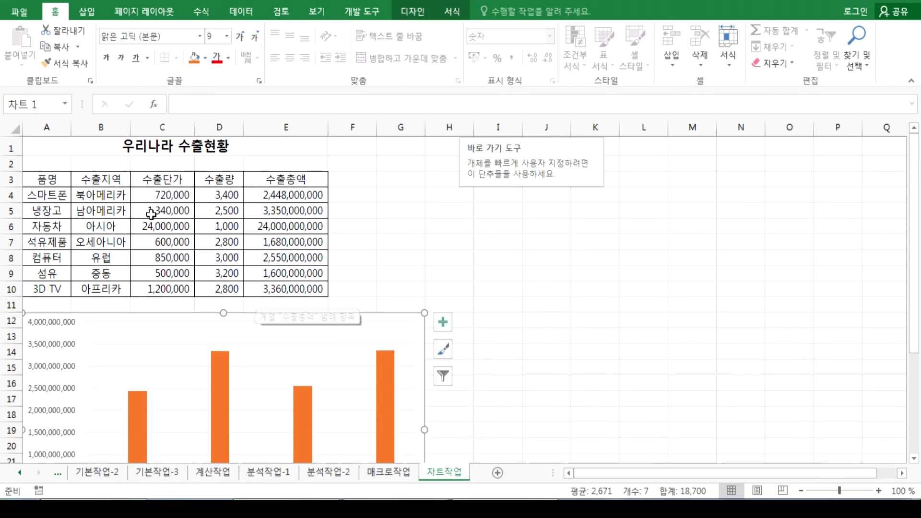
pyautogui.moveTo(161, 181); pyautogui.dragTo(164, 290)
pyautogui.moveTo(310, 181); pyautogui.dragTo(286, 291)
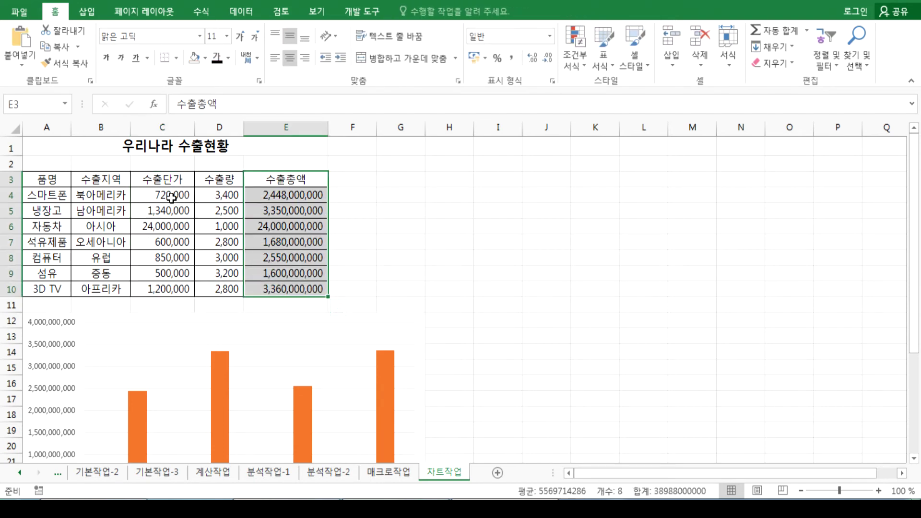
# Step: Check how 수출총액 in E4 is calculated from C4 and D4, and review the series in the chart
pyautogui.moveTo(172, 197); pyautogui.dragTo(240, 194)
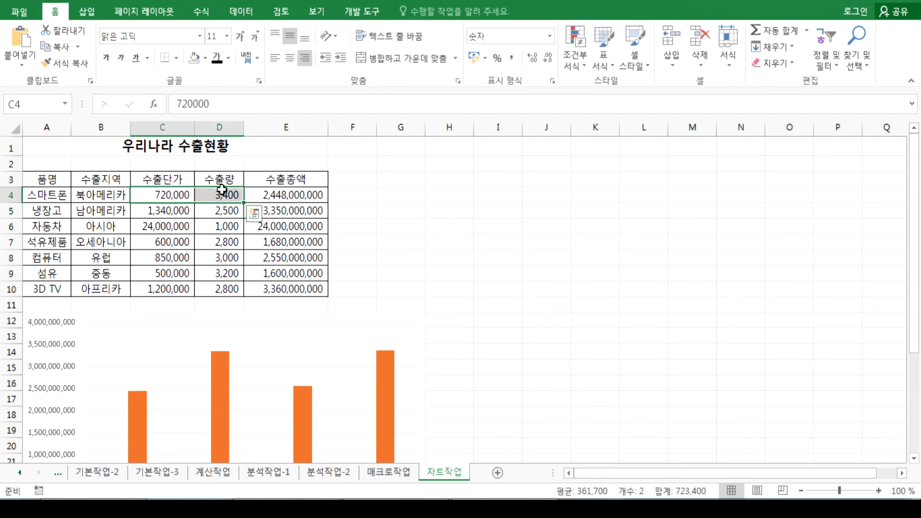
pyautogui.click(275, 192)
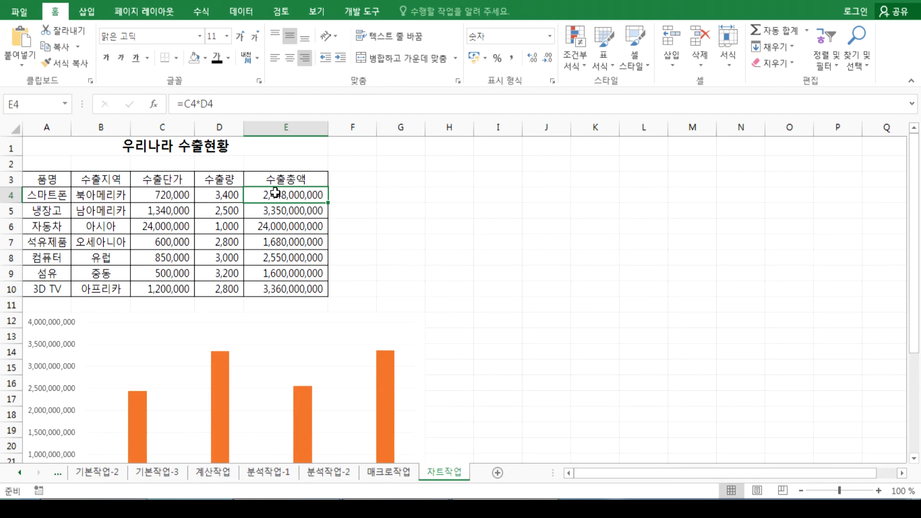
pyautogui.scroll(-4, 198, 200)
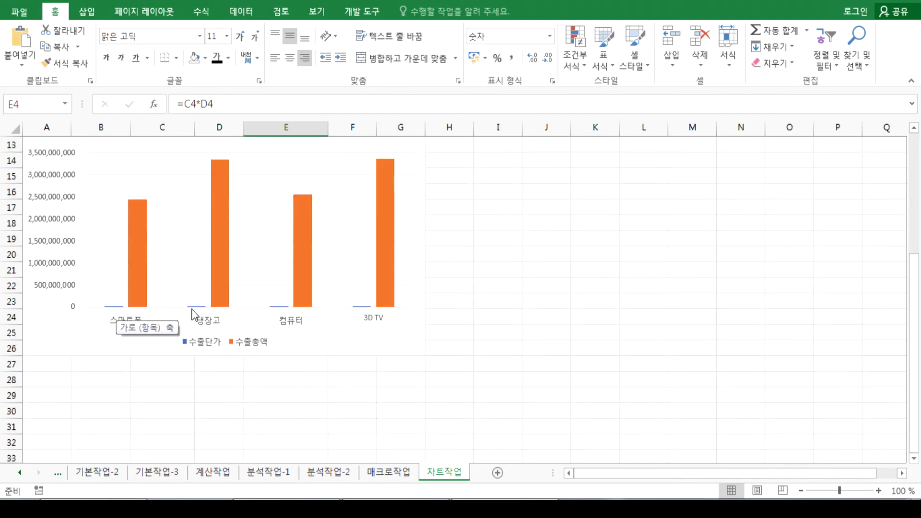
pyautogui.scroll(4, 192, 314)
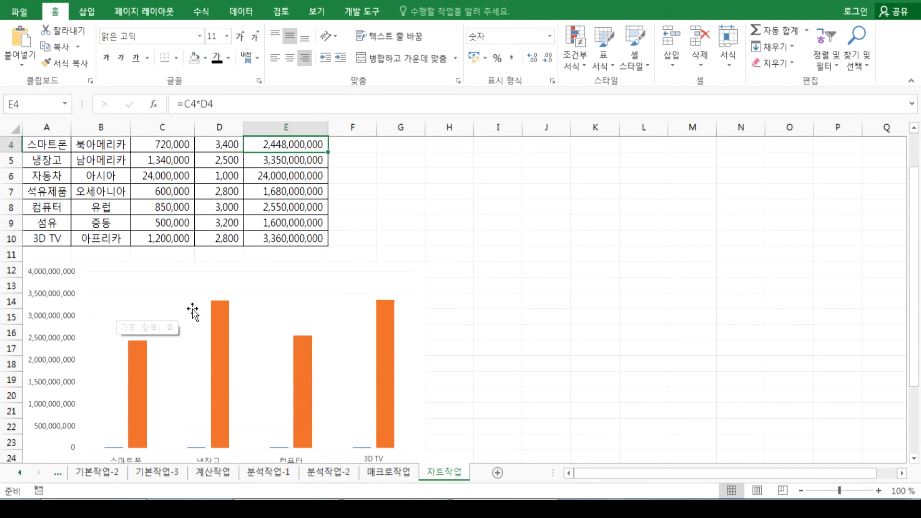
pyautogui.scroll(-4, 281, 199)
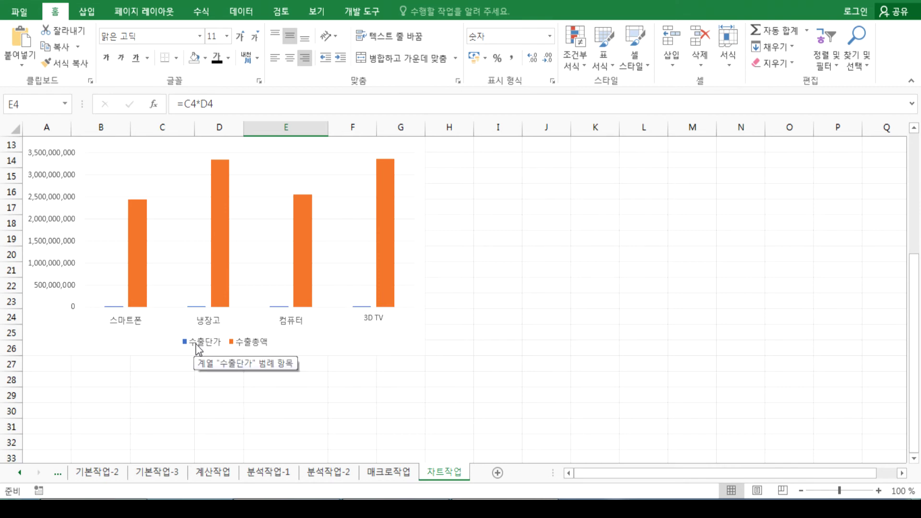
# Step: Switch to Notepad and add the lines "계열의 차트 종류를 변경" and "제목 설정" below the numbered items
pyautogui.hotkey('alt', 'Tab')
pyautogui.write('계열')
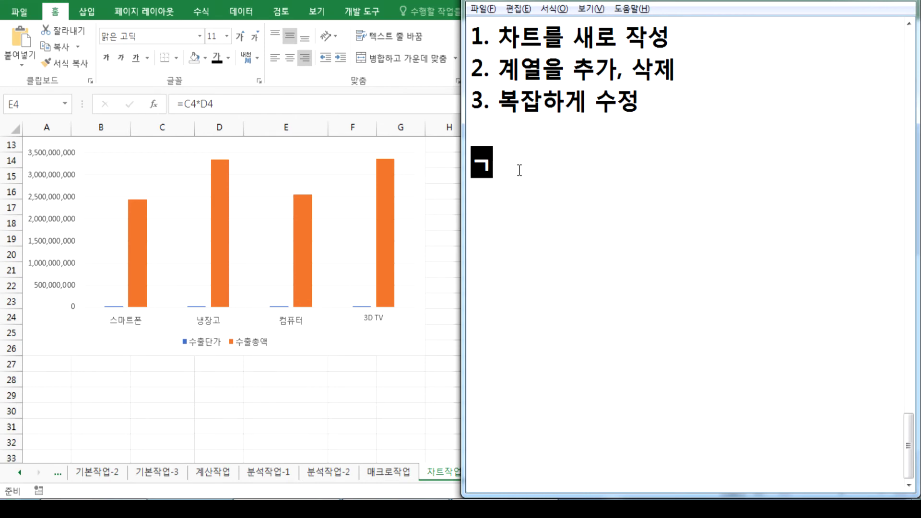
pyautogui.write('의 ')
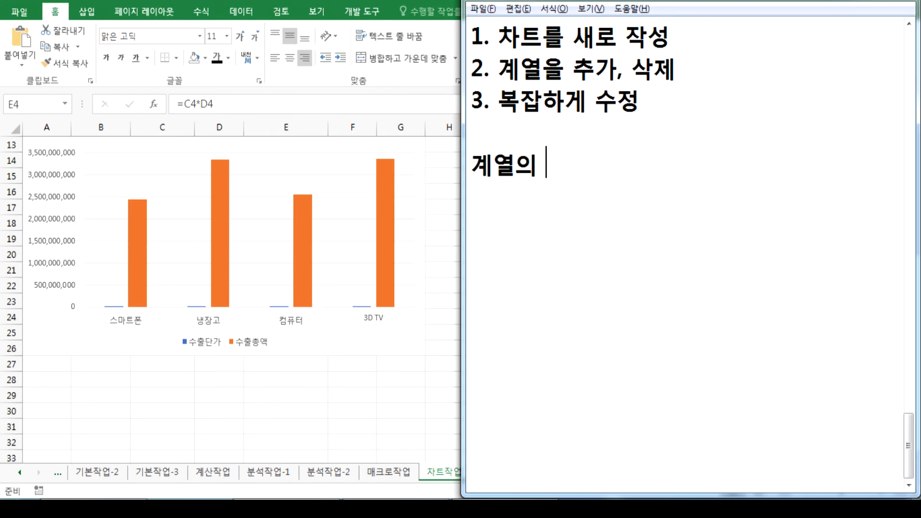
pyautogui.write('차트 종')
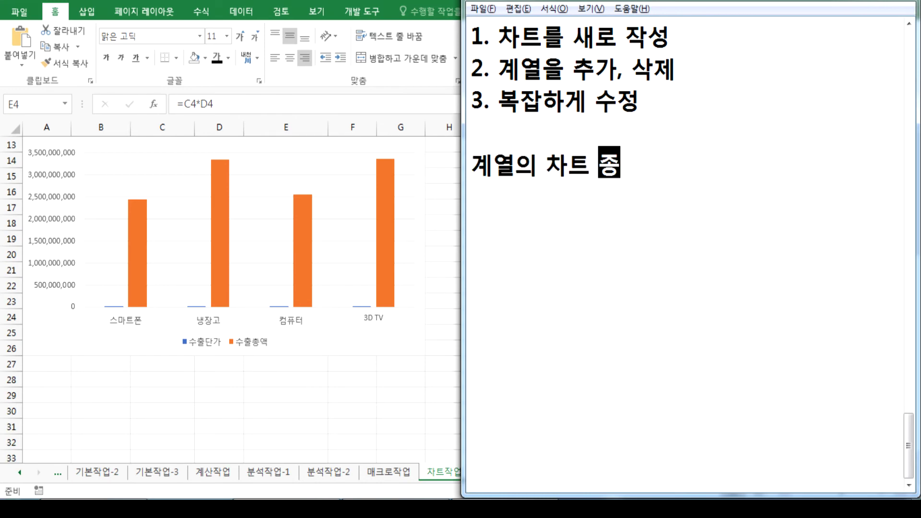
pyautogui.write('류르를 변경')
pyautogui.press('Return')
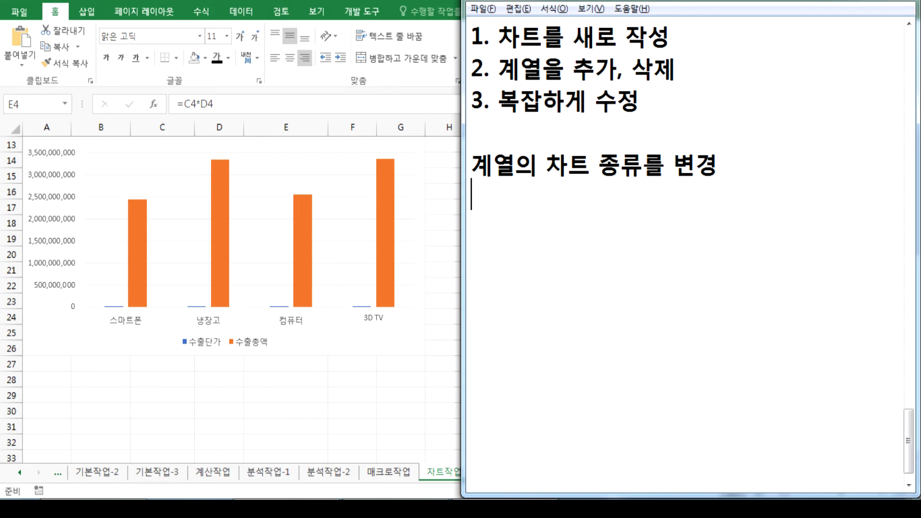
pyautogui.write('제목 설정')
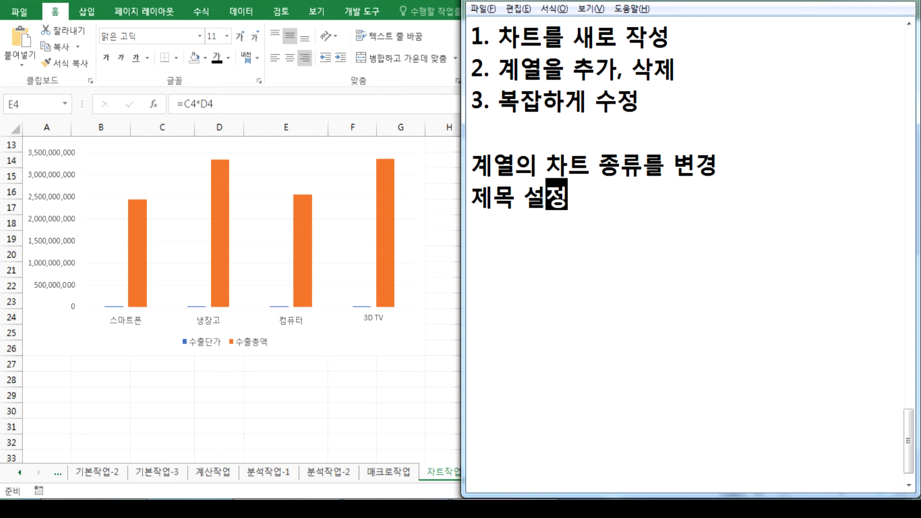
# Step: Return to Excel and examine the whole chart together with the source table rows above it
pyautogui.press('Return')
pyautogui.click(249, 382)
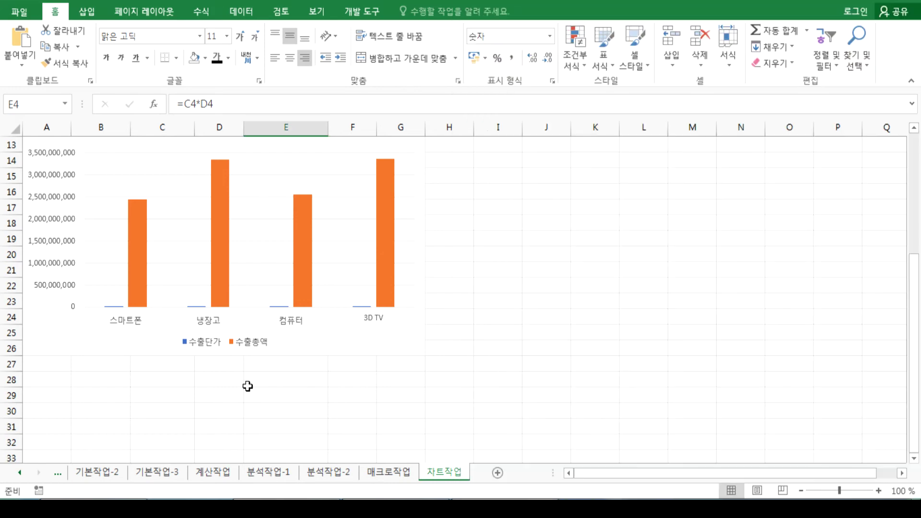
pyautogui.scroll(3, 243, 369)
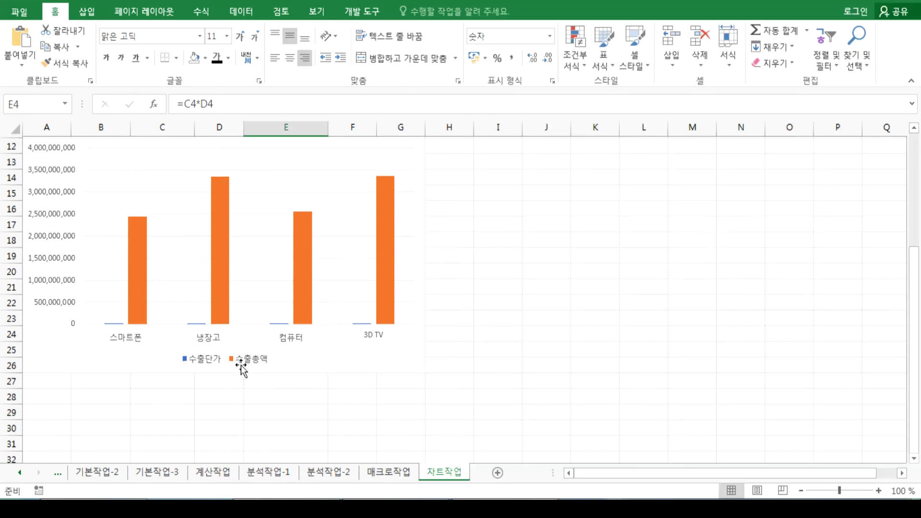
pyautogui.click(409, 278)
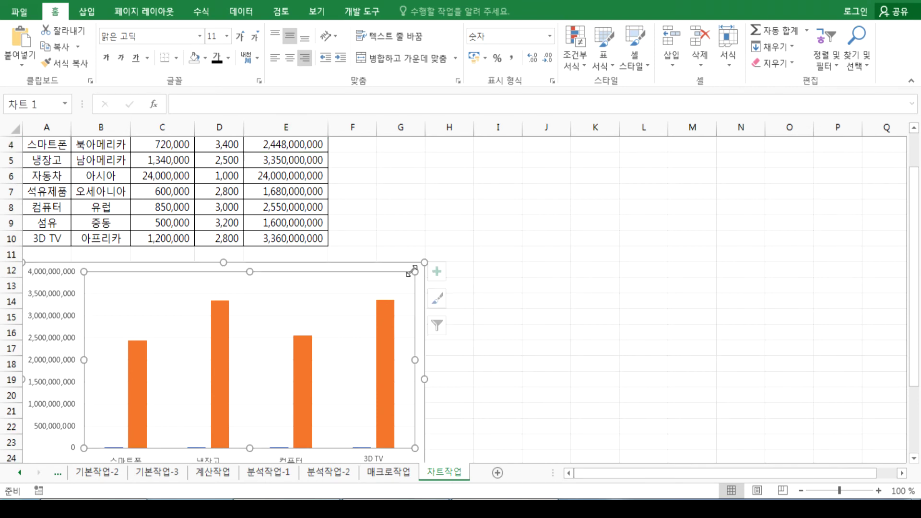
pyautogui.scroll(-1, 44, 251)
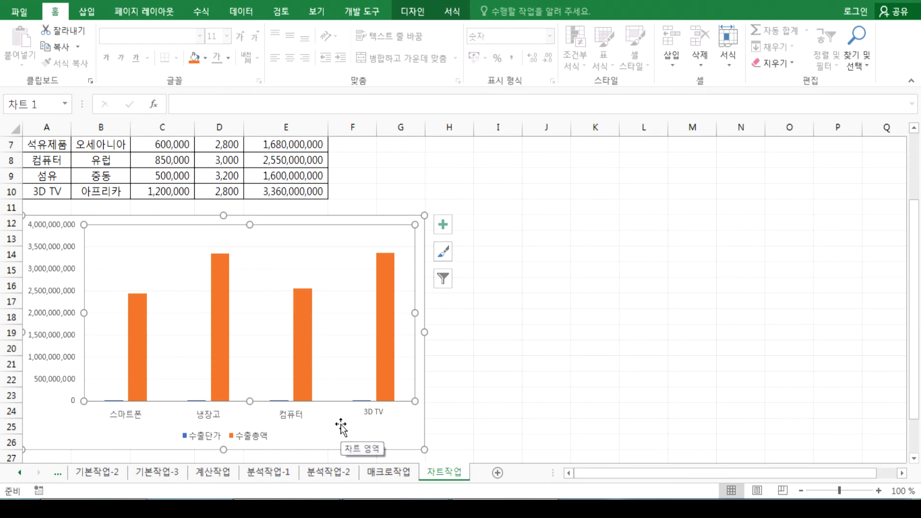
pyautogui.scroll(-2, 343, 425)
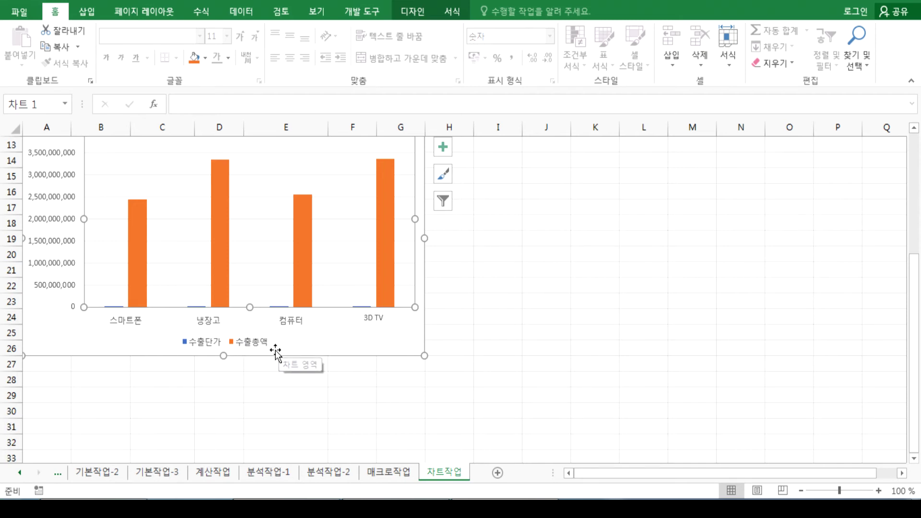
pyautogui.scroll(3, 272, 358)
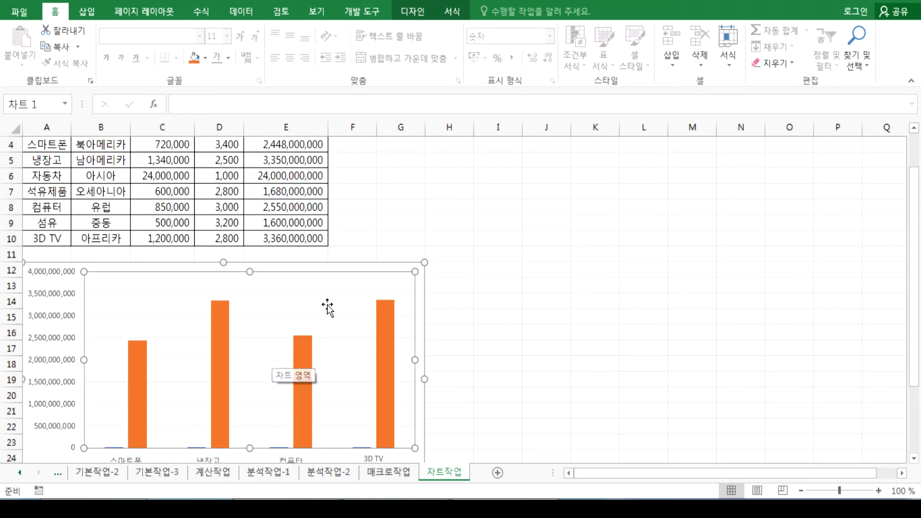
pyautogui.click(412, 270)
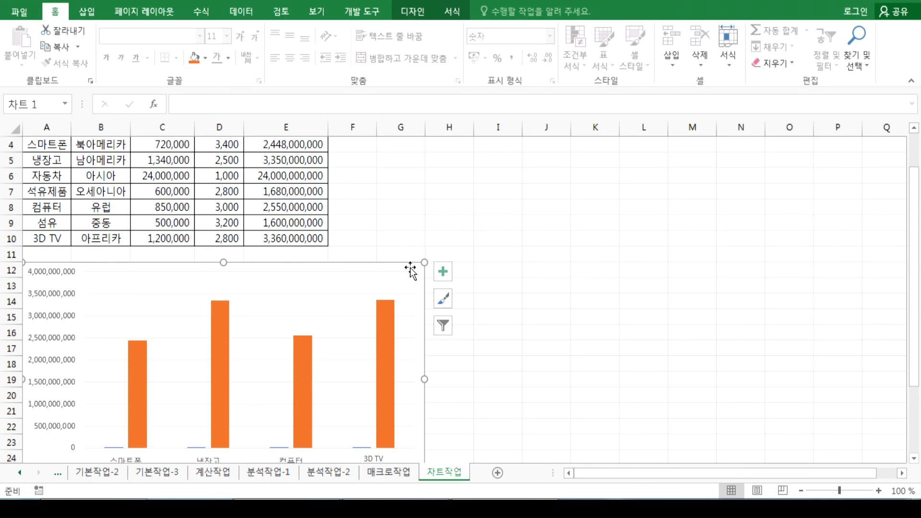
# Step: Preview the 꺾은선형 chart type for the whole chart without applying it
pyautogui.click(412, 12)
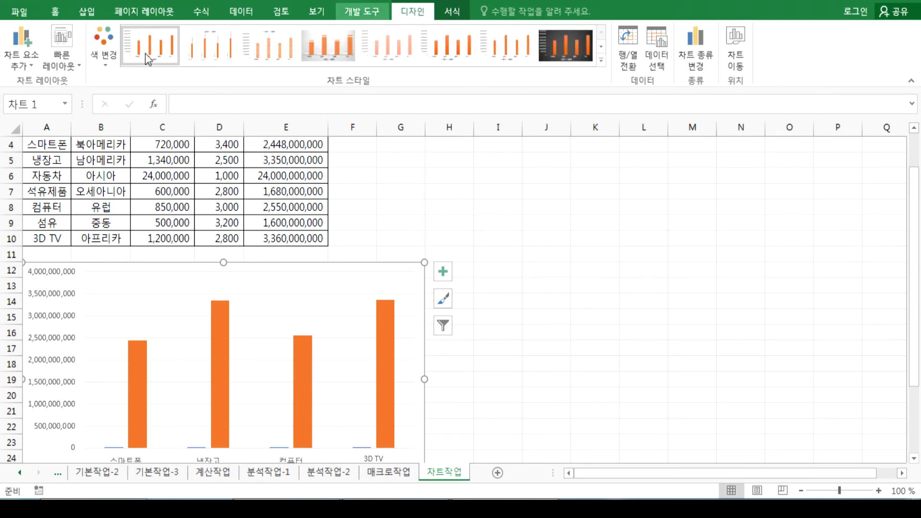
pyautogui.click(703, 61)
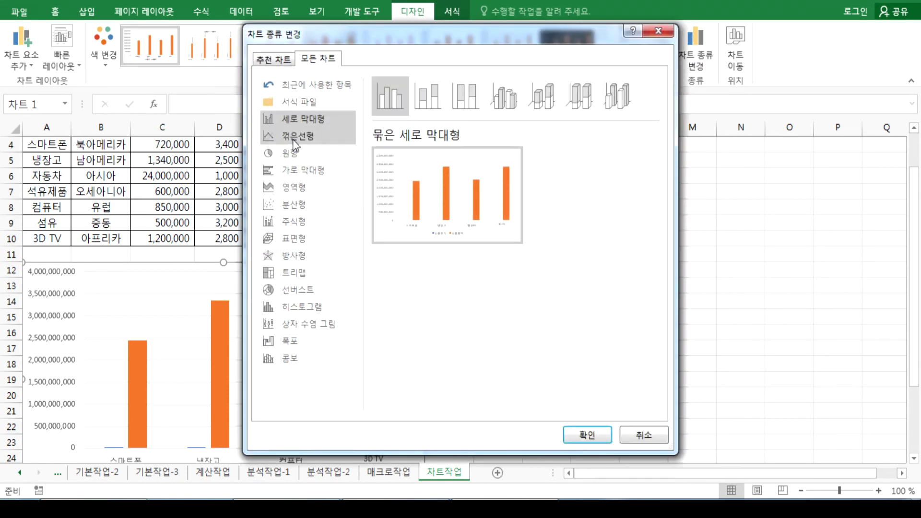
pyautogui.click(293, 140)
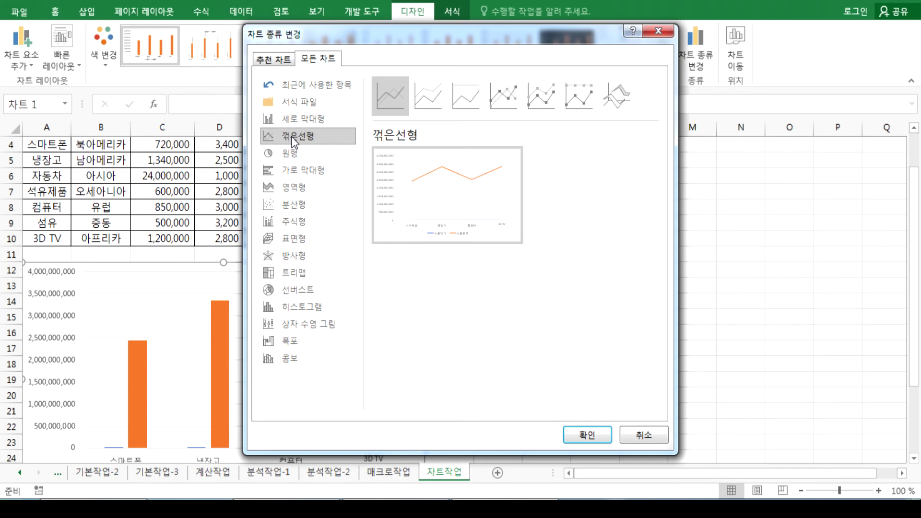
pyautogui.press('Escape')
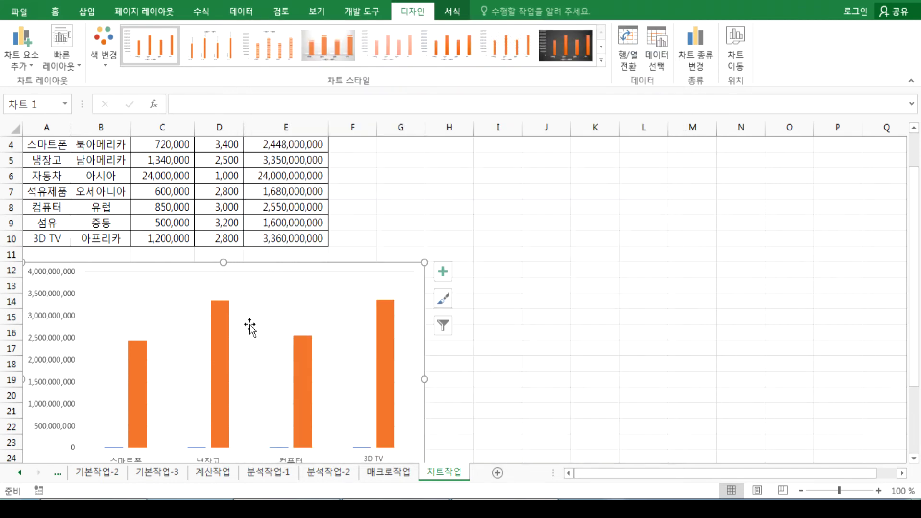
# Step: Select only the 수출총액 series and view its per-series chart type and axis options without changing them
pyautogui.scroll(-5, 249, 328)
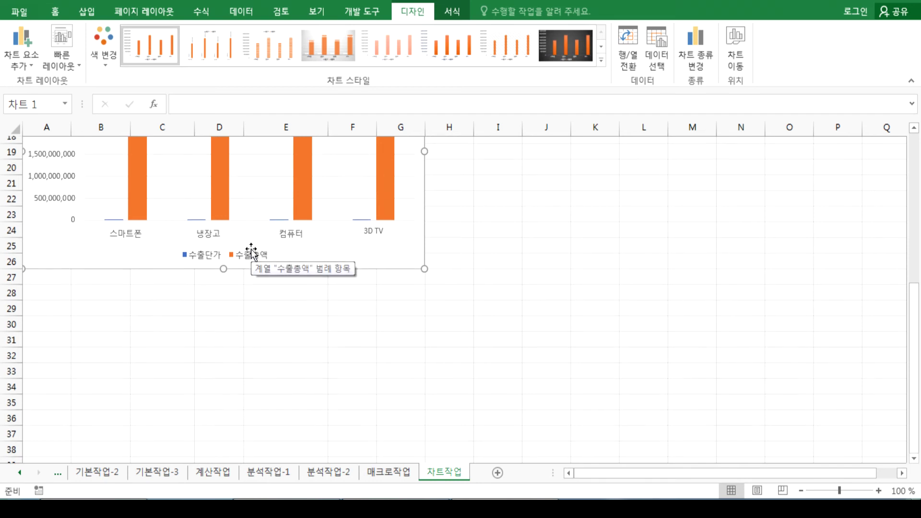
pyautogui.scroll(4, 253, 254)
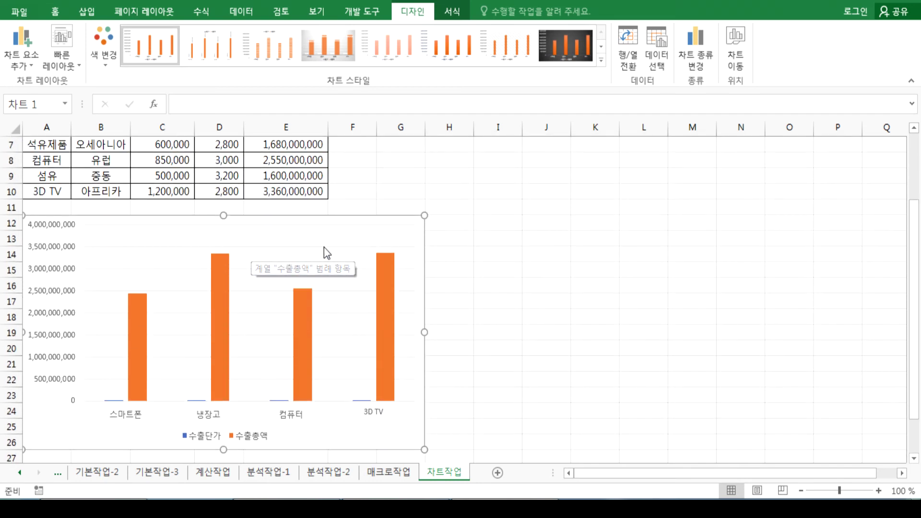
pyautogui.click(384, 275)
pyautogui.scroll(-2, 408, 295)
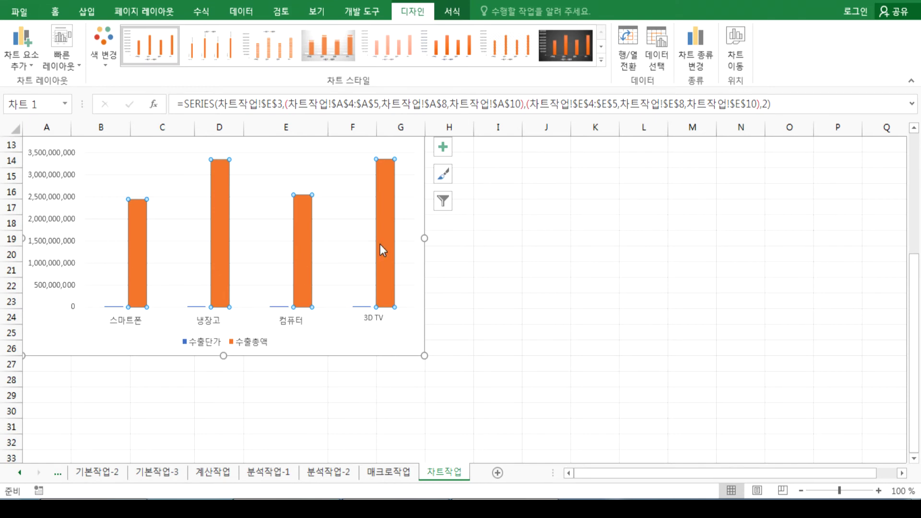
pyautogui.moveTo(382, 243)
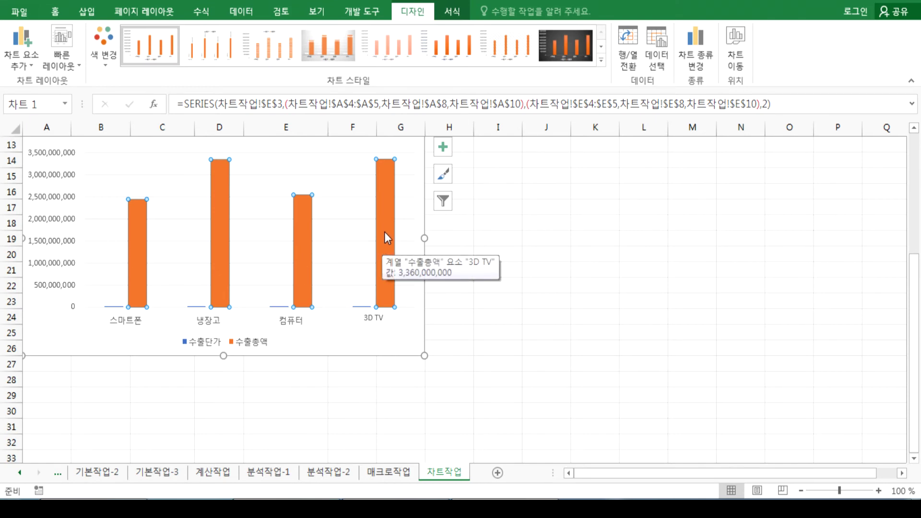
pyautogui.click(707, 47)
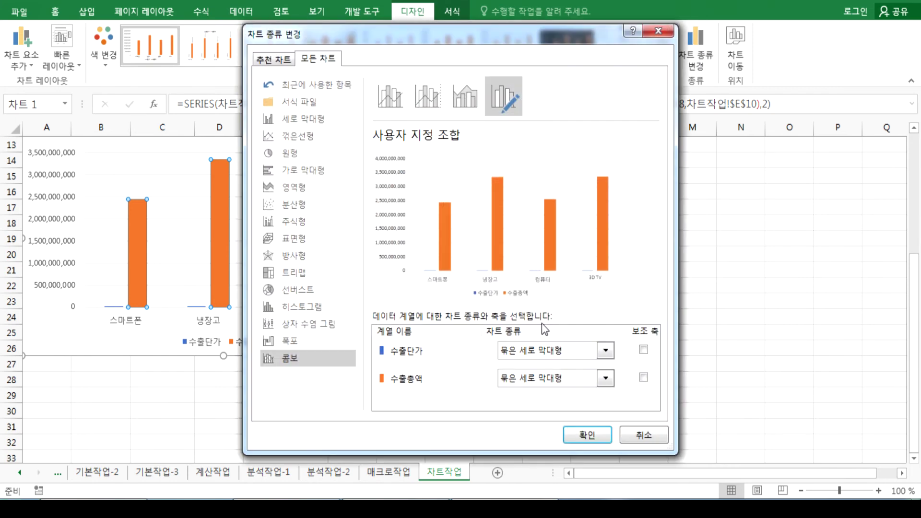
pyautogui.moveTo(504, 35); pyautogui.dragTo(704, 27)
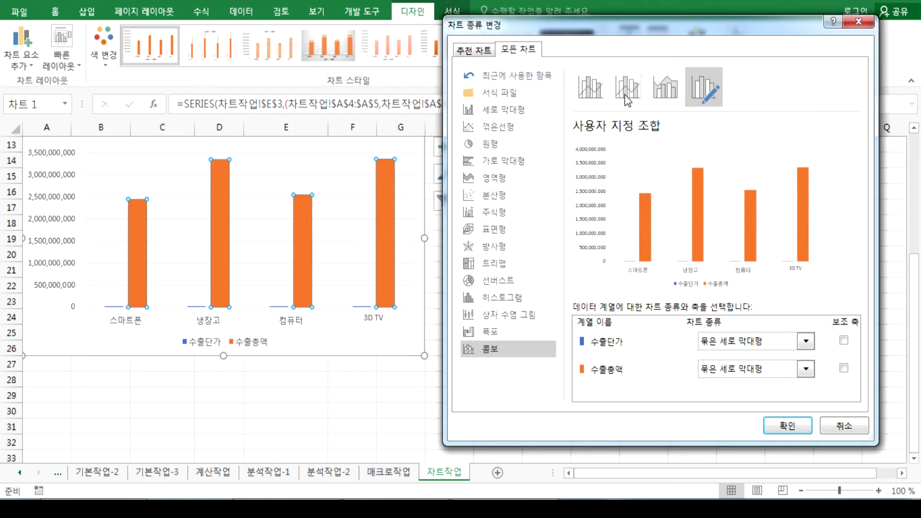
pyautogui.press('Escape')
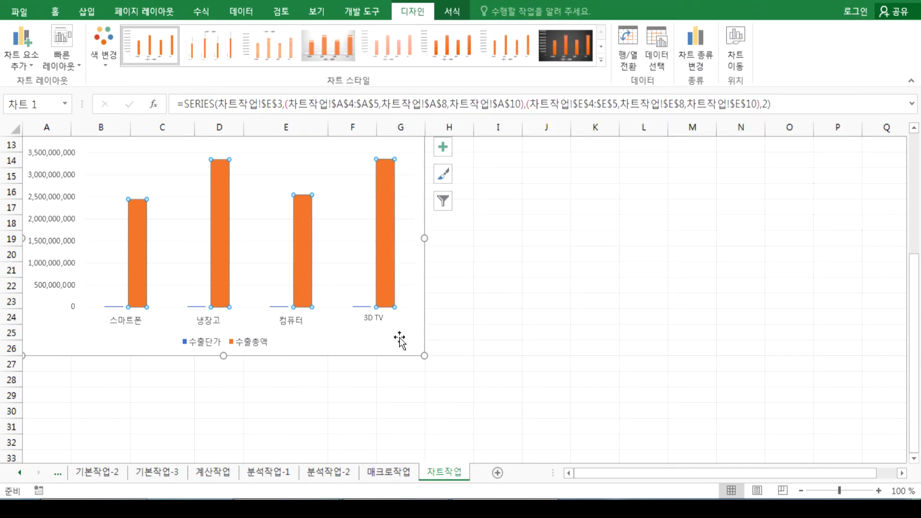
pyautogui.press('Escape')
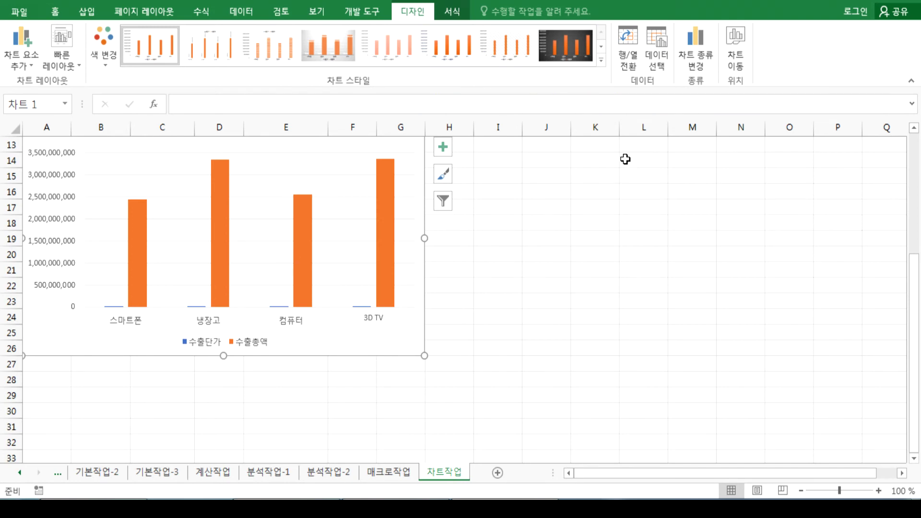
# Step: Preview the 콤보 chart type with the whole chart selected, without applying it
pyautogui.click(702, 62)
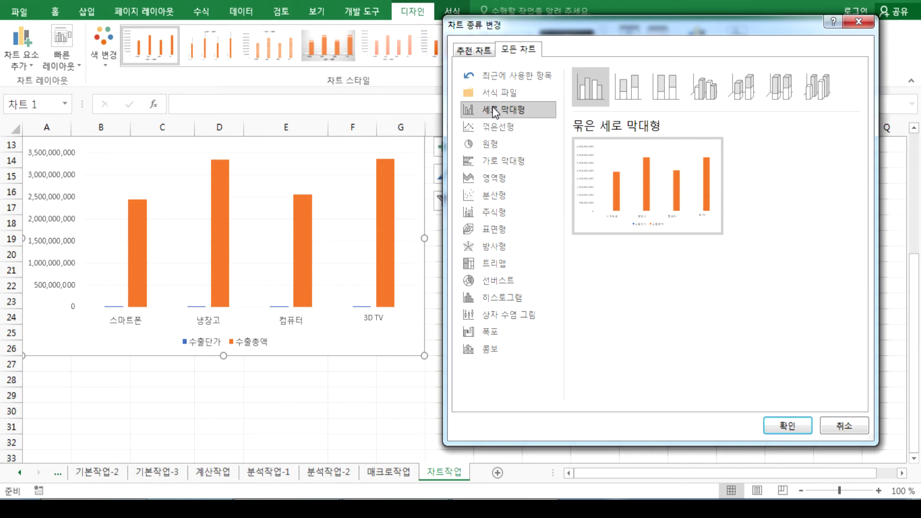
pyautogui.click(482, 353)
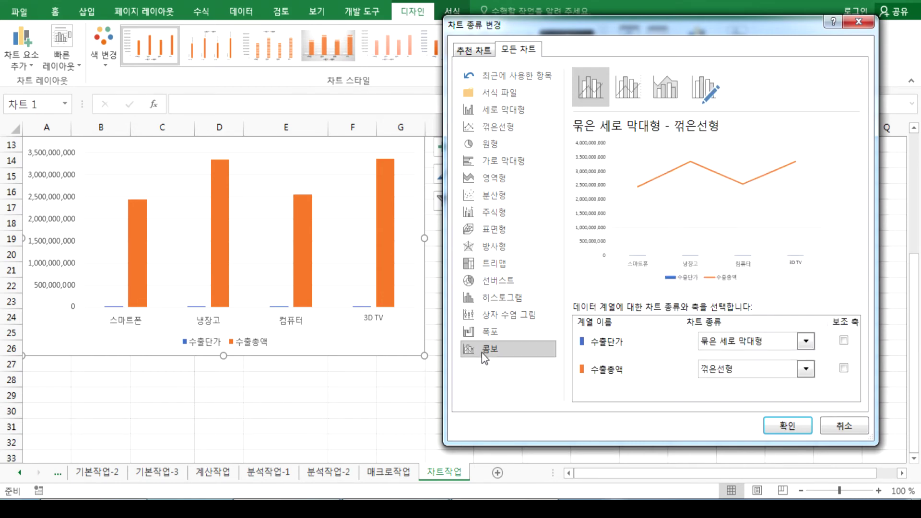
pyautogui.press('Escape')
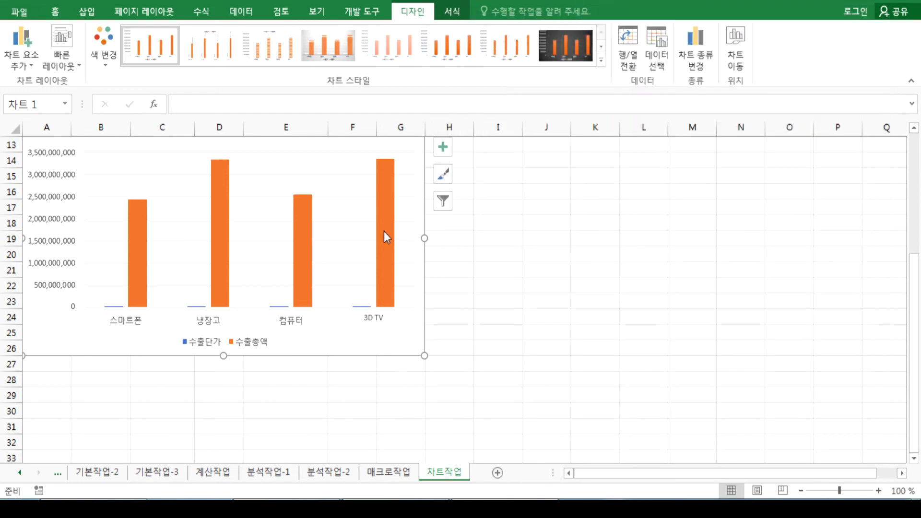
# Step: Change the 수출총액 series to 표식이 있는 꺾은선형, leaving it off the 보조 축
pyautogui.click(384, 231)
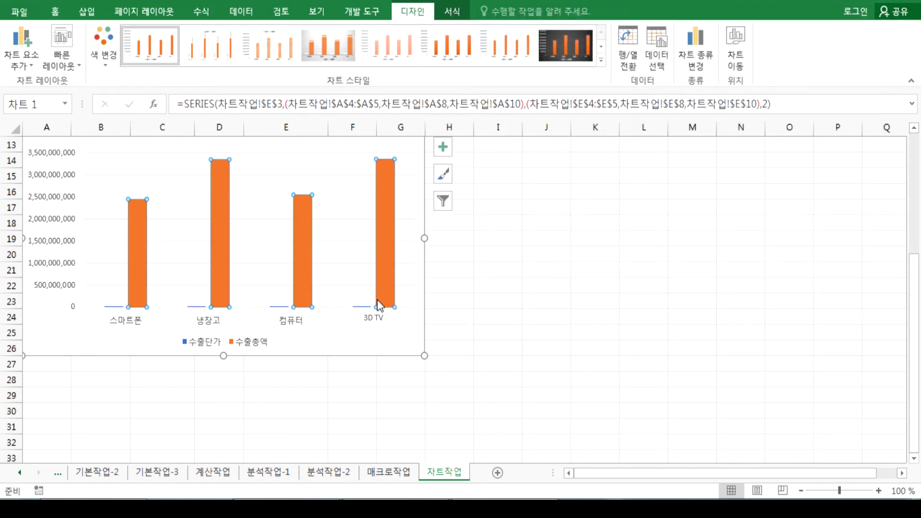
pyautogui.click(696, 48)
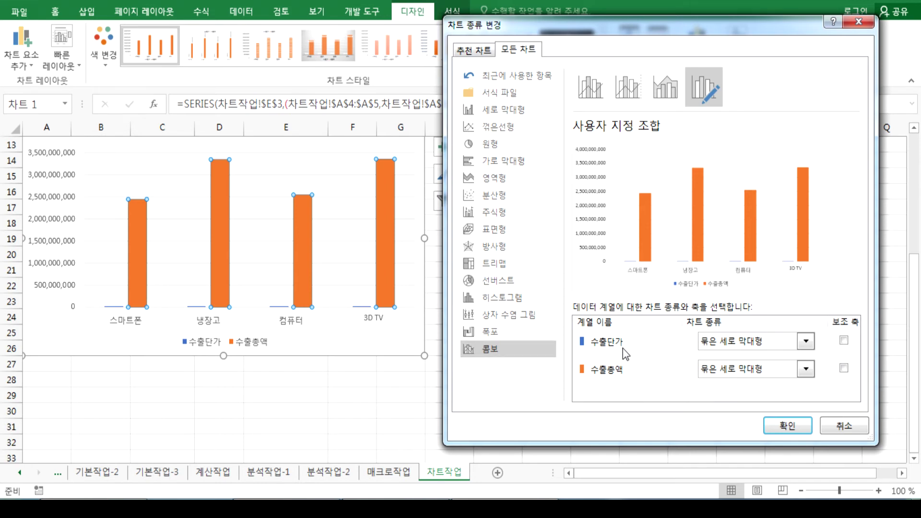
pyautogui.click(805, 370)
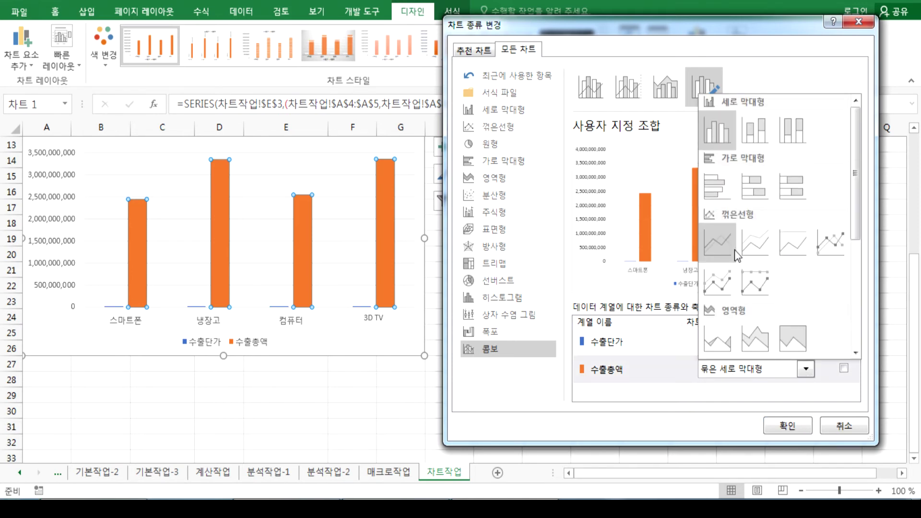
pyautogui.click(831, 242)
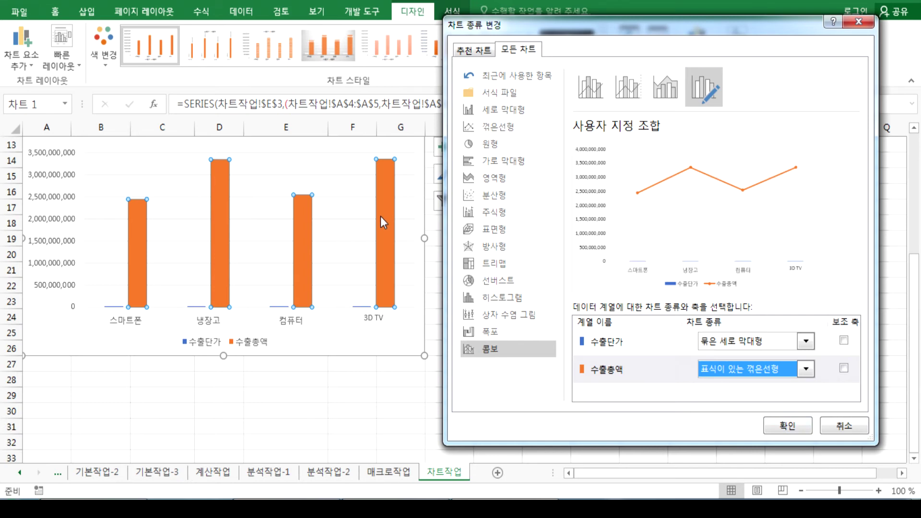
pyautogui.click(844, 368)
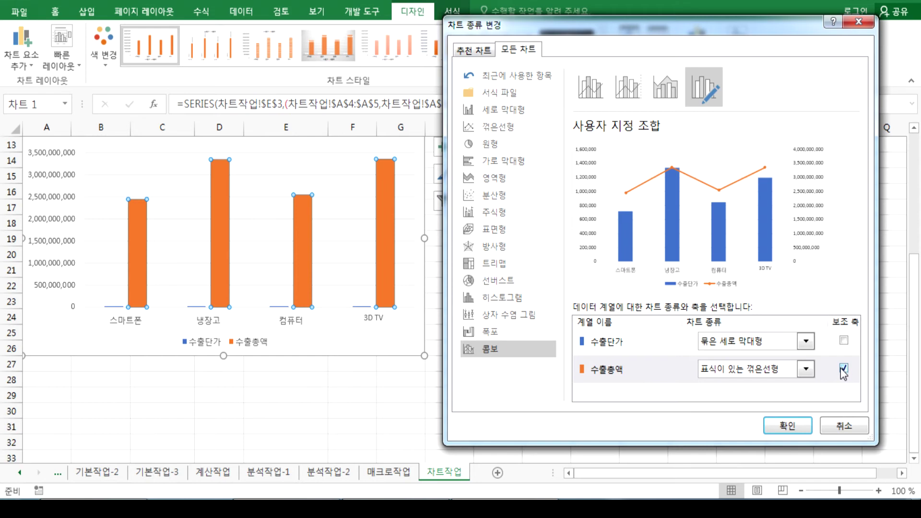
pyautogui.click(843, 368)
pyautogui.click(787, 425)
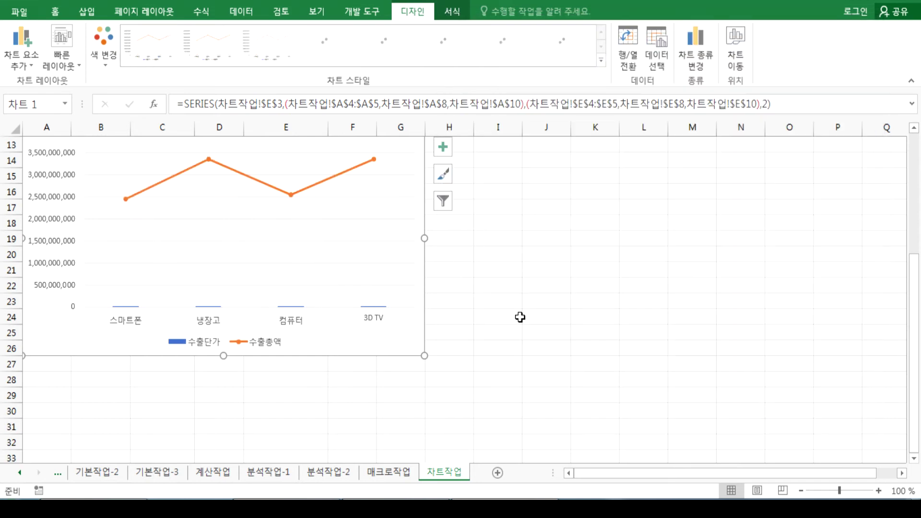
# Step: Assign the 수출총액 line to the 보조 축 through its data series formatting options
pyautogui.doubleClick(352, 175)
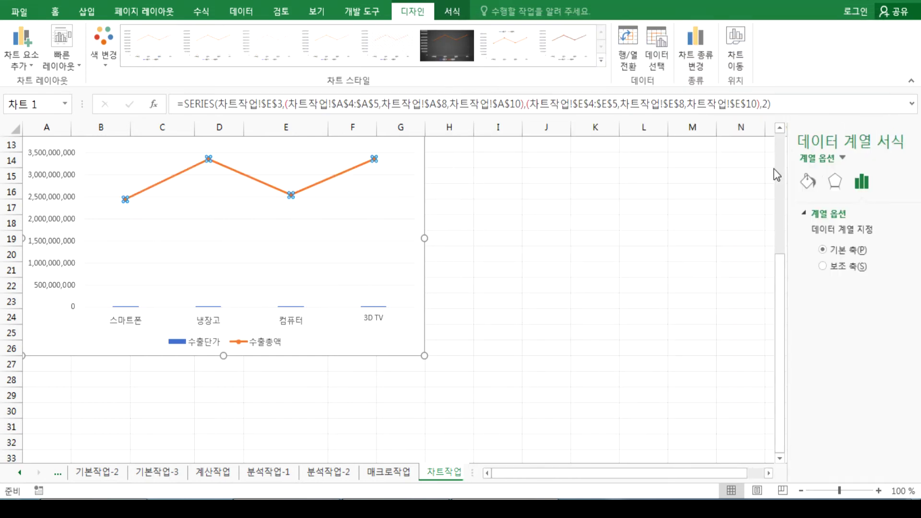
pyautogui.click(780, 266)
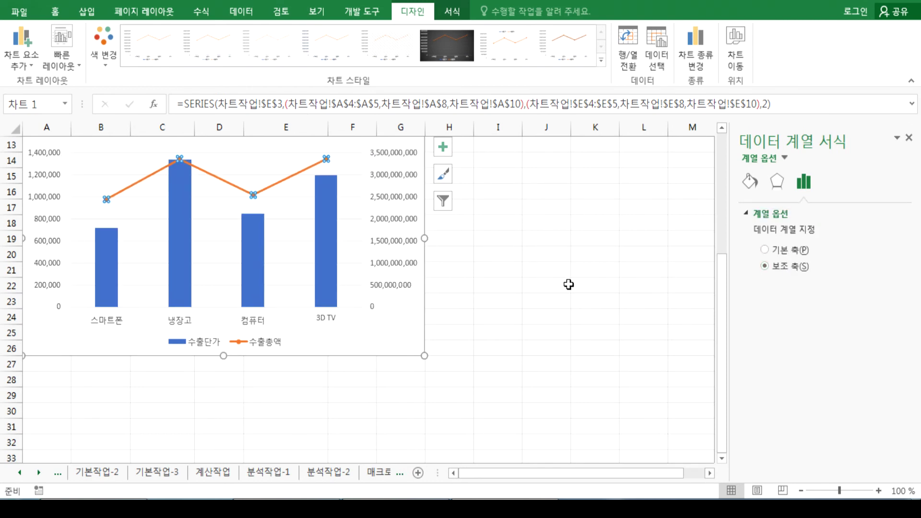
pyautogui.click(549, 286)
# Step: Undo the axis and chart type changes to the 수출총액 series and close the series formatting options
pyautogui.hotkey('ctrl', 'z')
pyautogui.hotkey('ctrl', 'z')
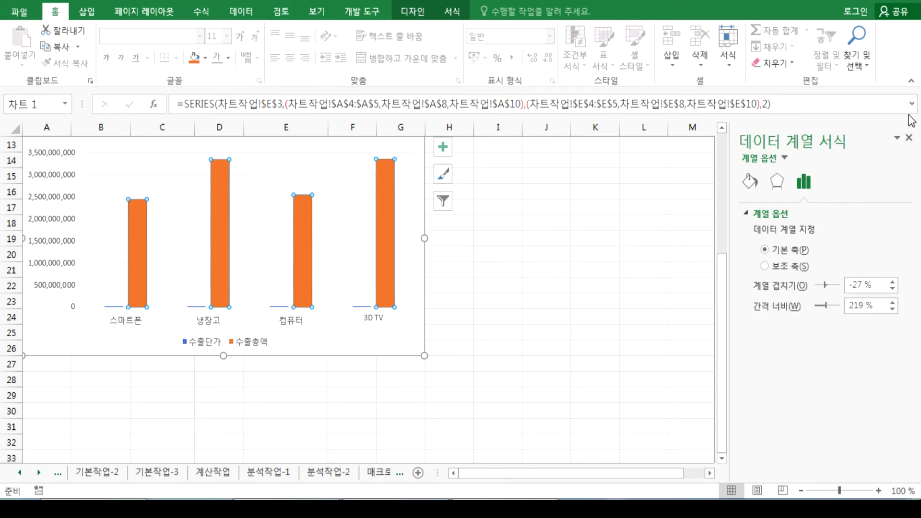
pyautogui.click(908, 137)
# Step: Change the 수출총액 series to 표식이 있는 꺾은선형 and place it on the 보조 축
pyautogui.click(424, 10)
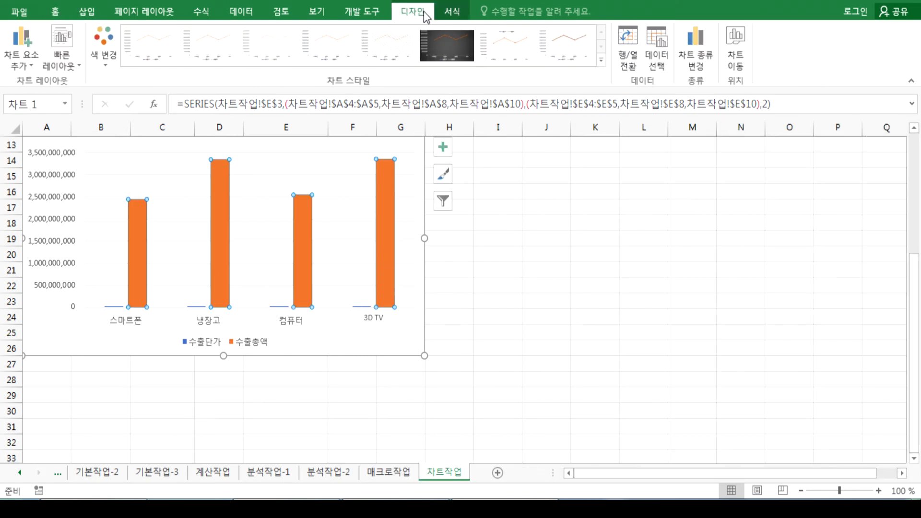
pyautogui.click(706, 43)
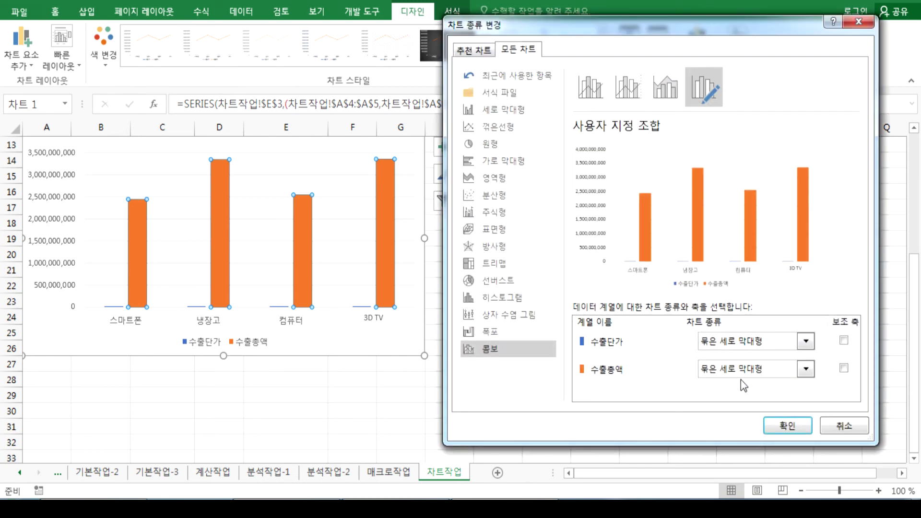
pyautogui.click(806, 369)
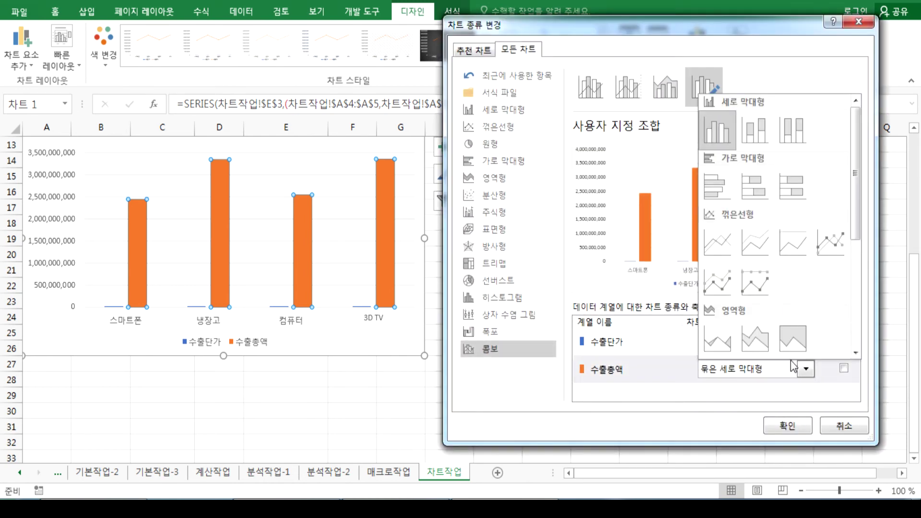
pyautogui.click(833, 232)
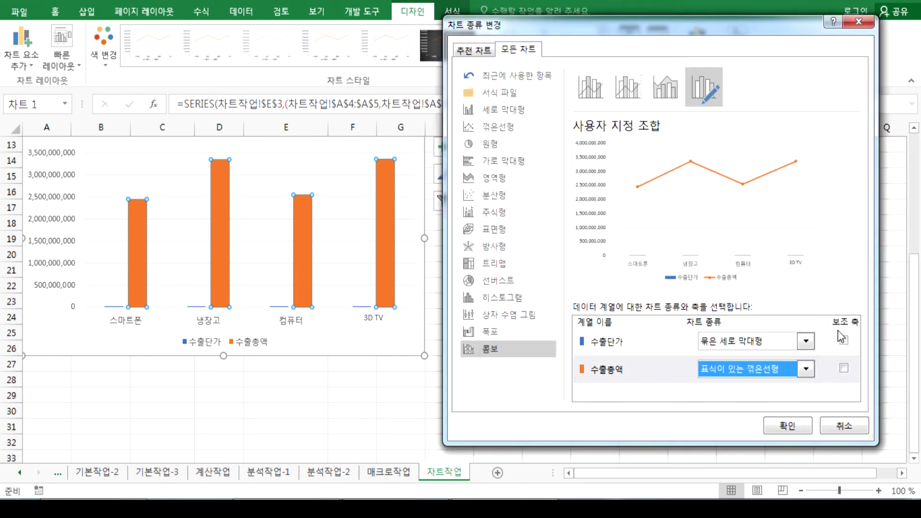
pyautogui.click(844, 368)
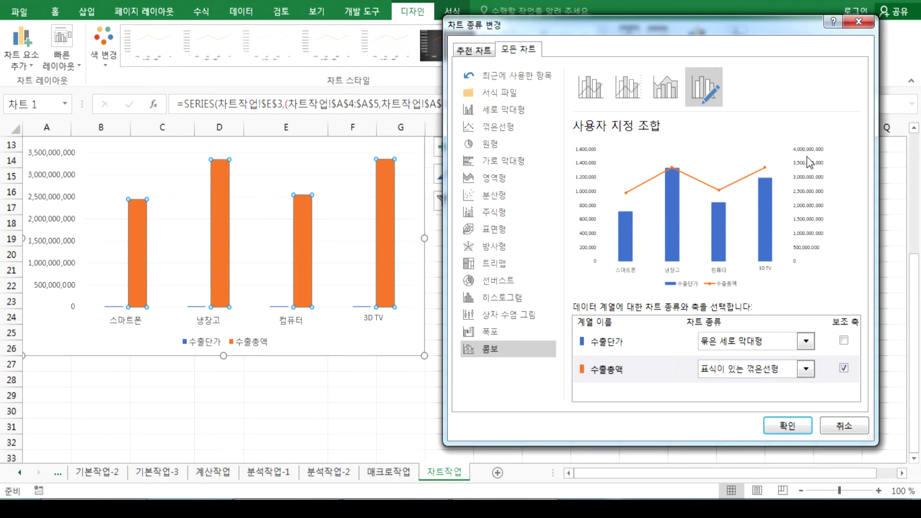
pyautogui.click(788, 425)
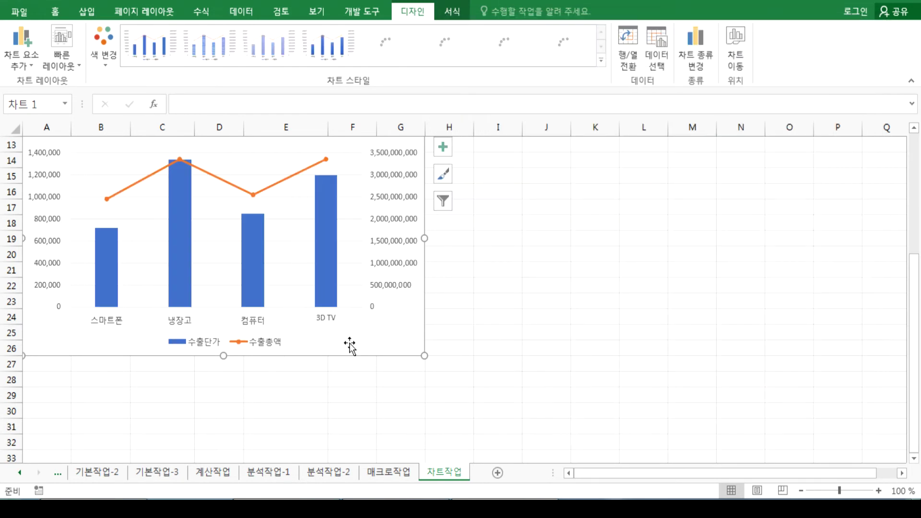
pyautogui.scroll(2, 334, 341)
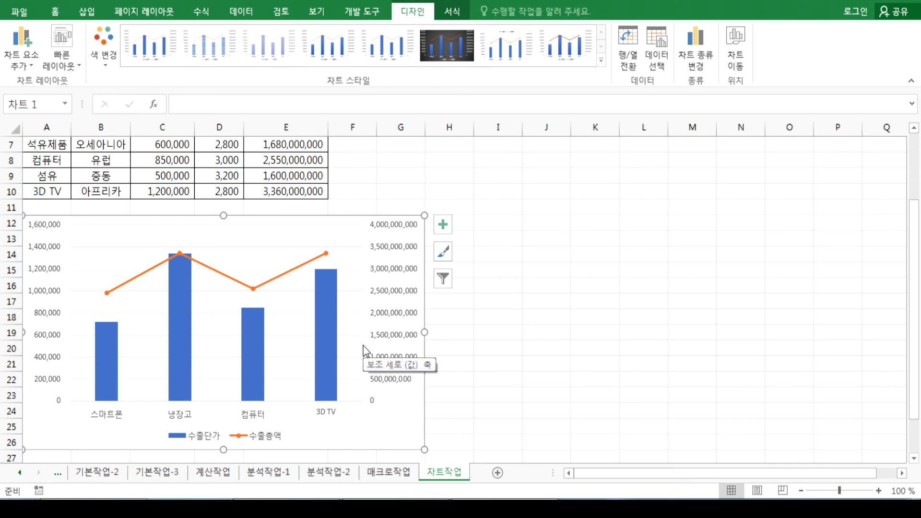
# Step: Switch to the Notepad notes and add a new line reading "이중축 혼합형 : 서로의 값의 차이가 심하게 발생"
pyautogui.hotkey('alt', 'Tab')
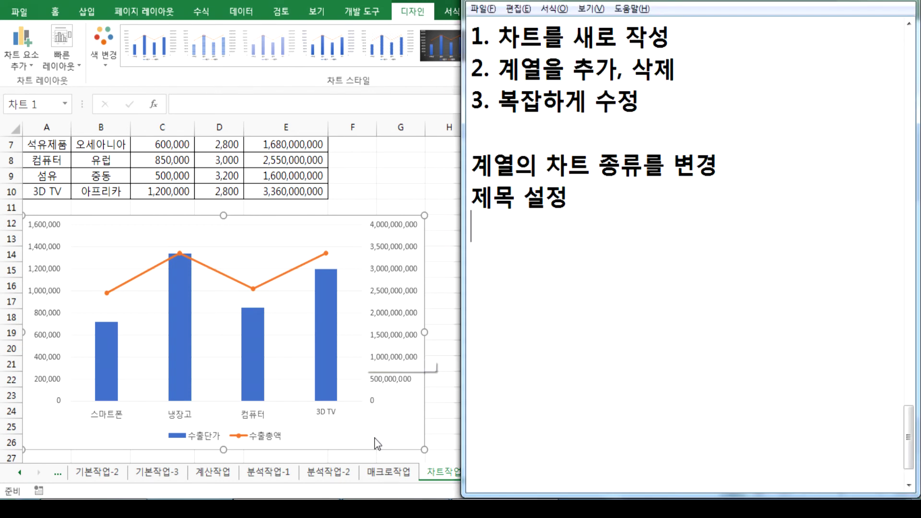
pyautogui.press('Return')
pyautogui.write('이중축 호')
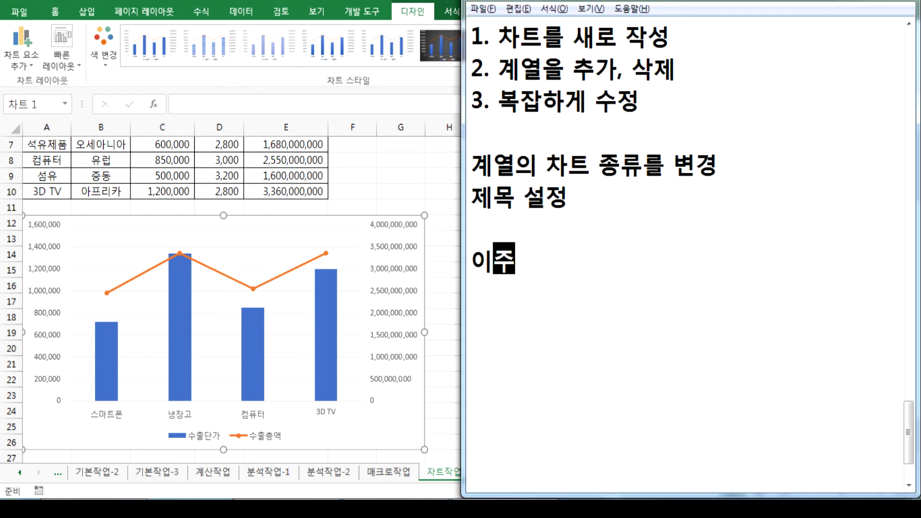
pyautogui.write('ㄴ합형')
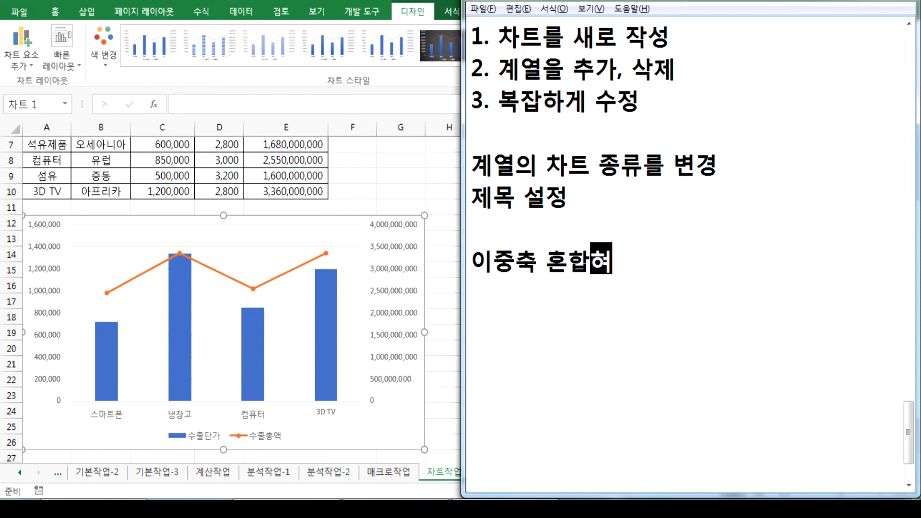
pyautogui.write(' : 서')
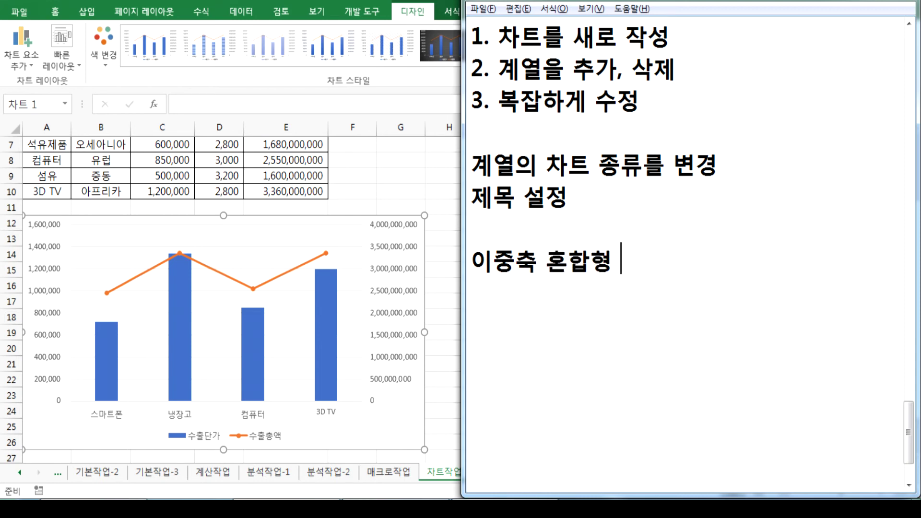
pyautogui.write('로의')
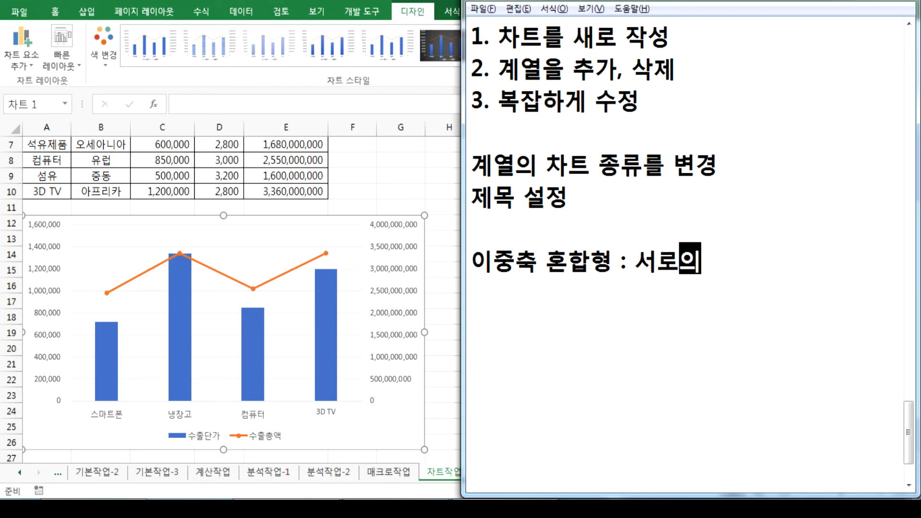
pyautogui.write(' 값의 차이가 ')
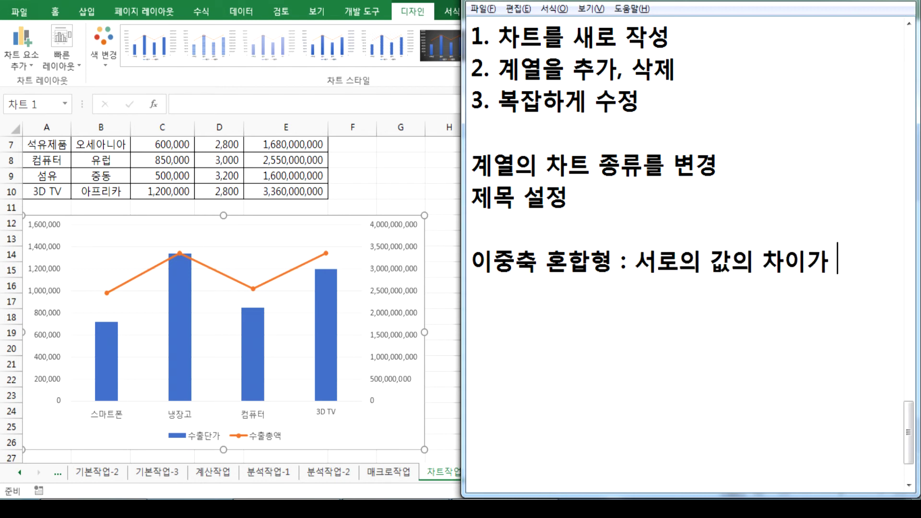
pyautogui.write('심하')
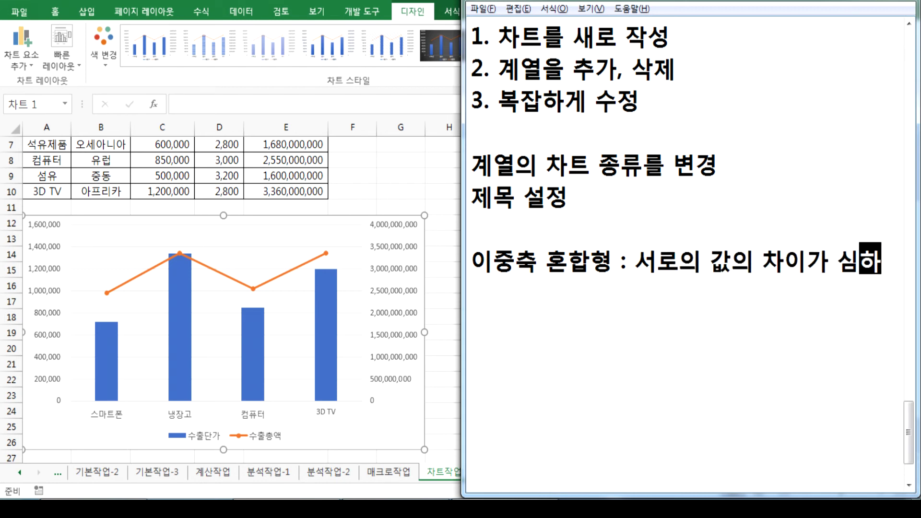
pyautogui.write('게 발생')
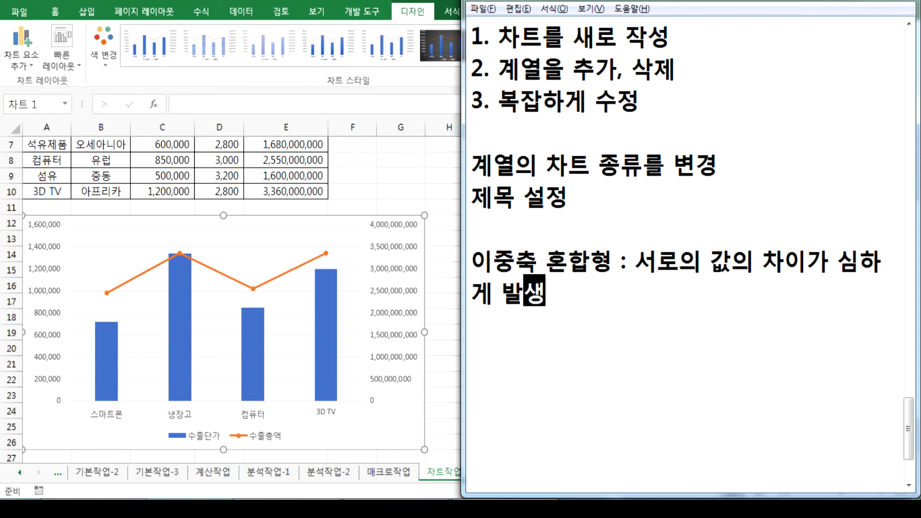
# Step: Continue the 이중축 혼합형 note with ", 서로 다른 차트형태"
pyautogui.write(', ')
pyautogui.write('서로')
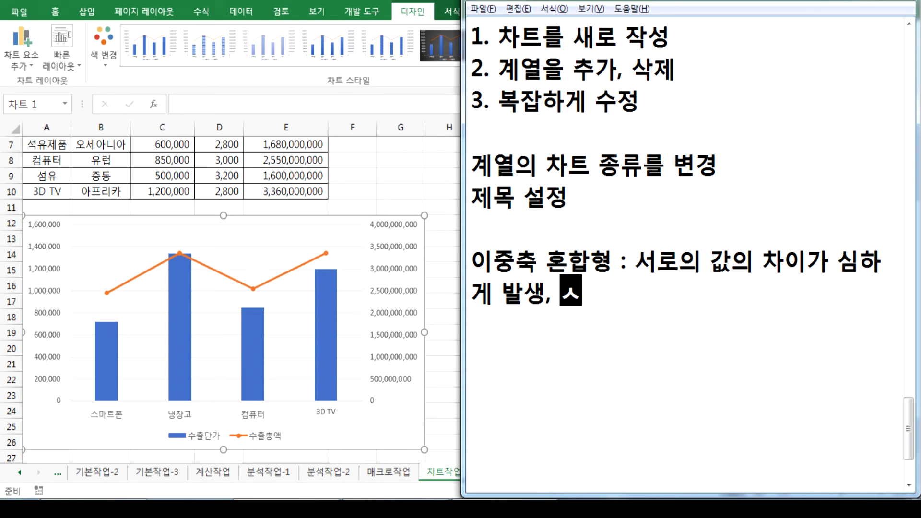
pyautogui.write(' 다르ㅏㄴ')
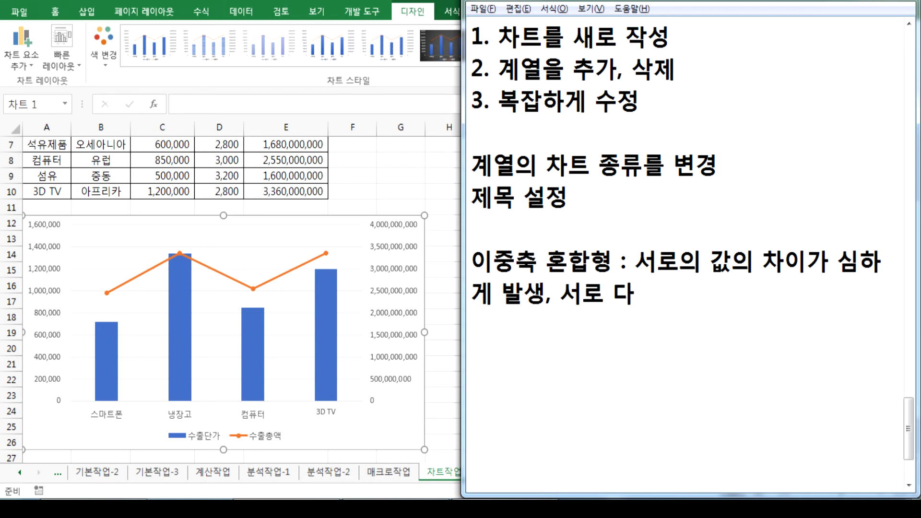
pyautogui.press('BackSpace')
pyautogui.press('BackSpace')
pyautogui.press('BackSpace')
pyautogui.press('BackSpace')
pyautogui.write('른 차트형태')
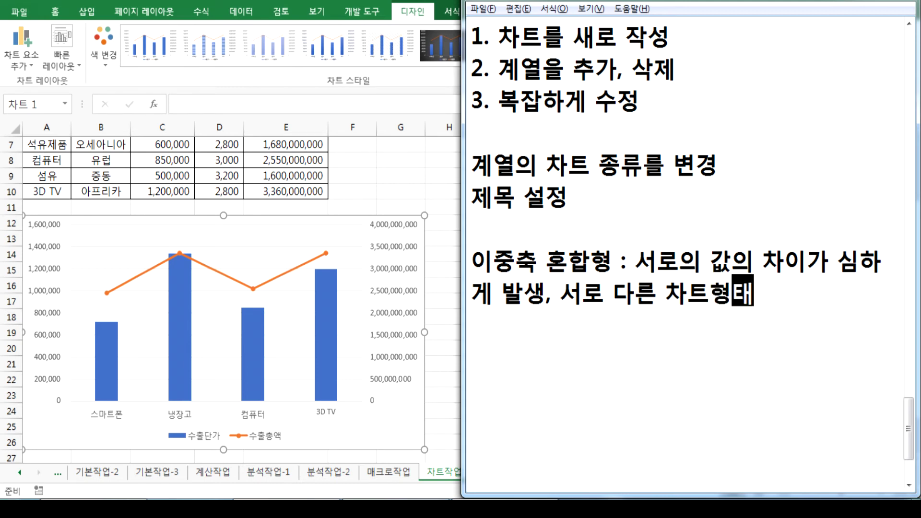
# Step: Complete the 이중축 혼합형 note with ", 그 중에 하나의 계열을 보조축으로 이동" and end the line
pyautogui.write(', 그 중')
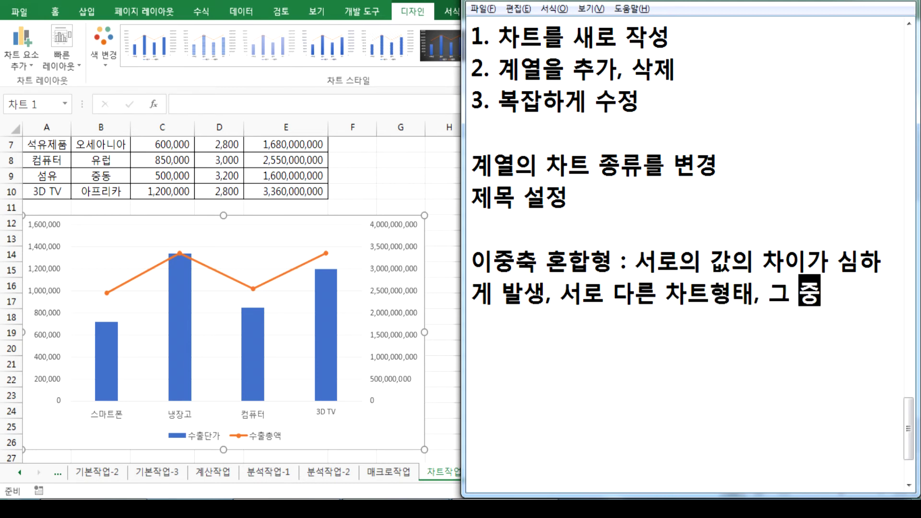
pyautogui.write('에 하나의 게')
pyautogui.press('BackSpace')
pyautogui.write('계열을 ')
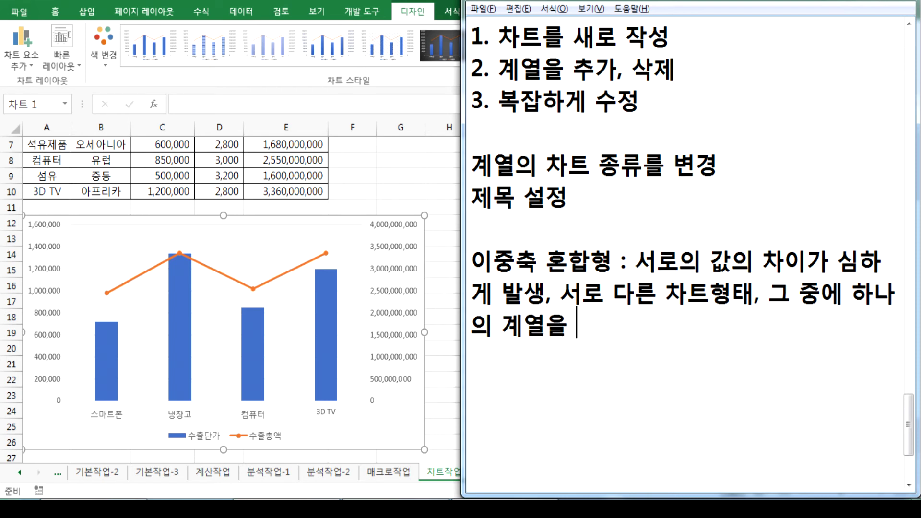
pyautogui.write('보조축으로 이동')
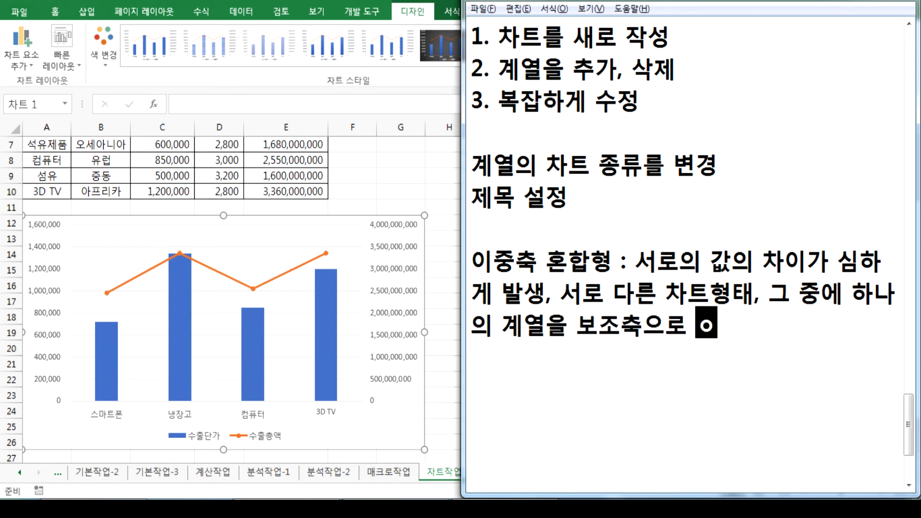
pyautogui.press('Return')
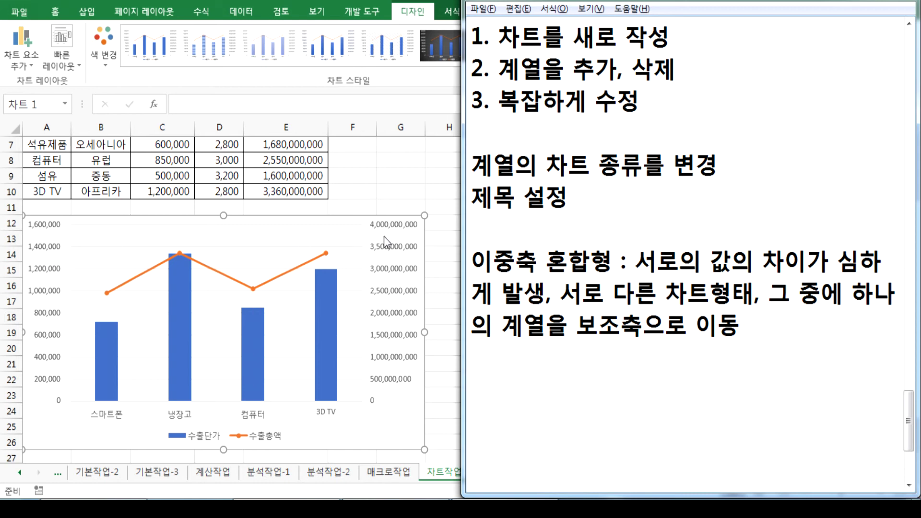
# Step: Compare the chart with the note, highlighting the word 이중축, and add a blank line below the note
pyautogui.click(106, 418)
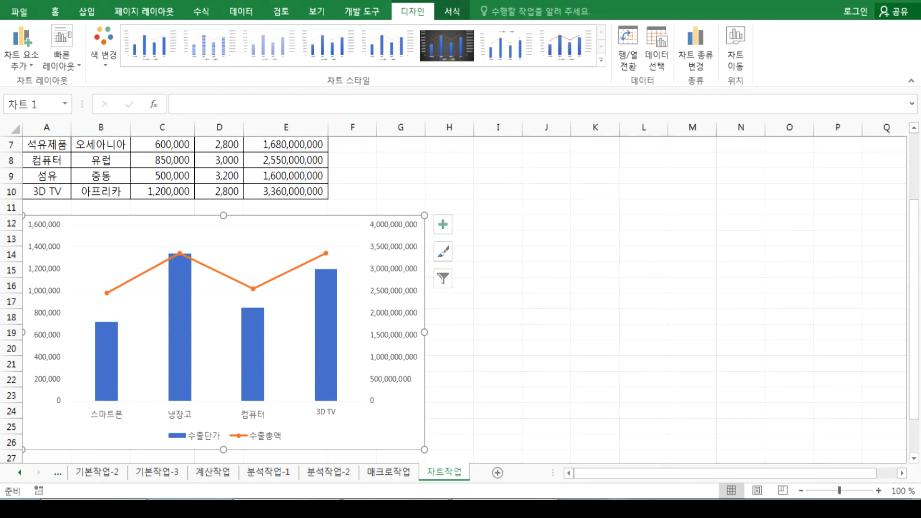
pyautogui.hotkey('alt', 'Tab')
pyautogui.moveTo(530, 261); pyautogui.dragTo(479, 261)
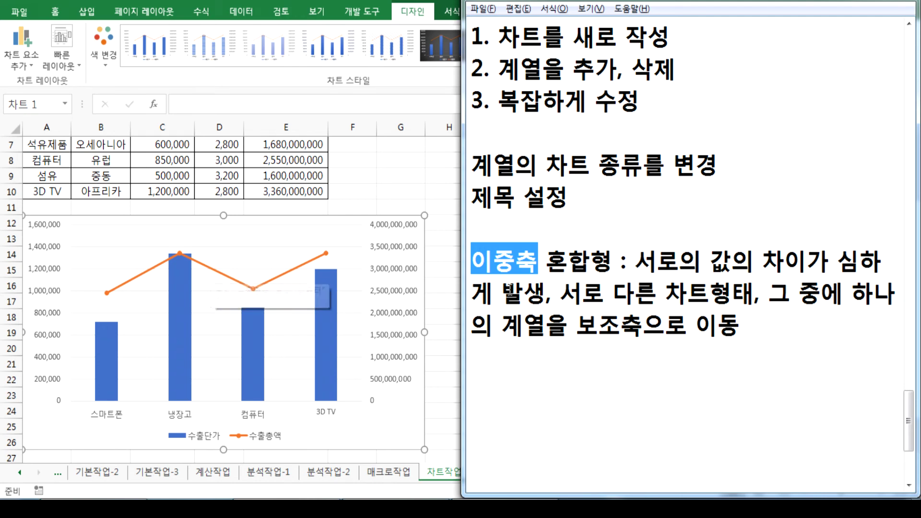
pyautogui.click(494, 370)
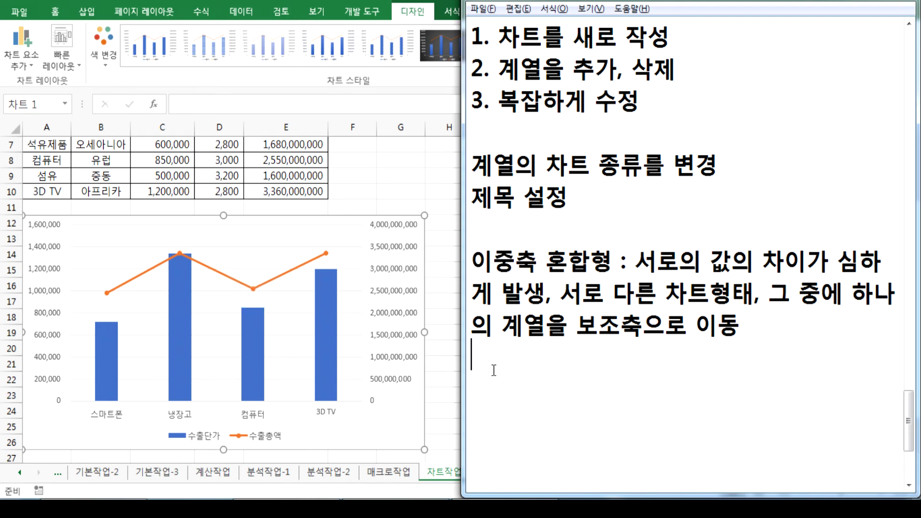
pyautogui.press('Return')
# Step: Switch back to Excel and review the 콤보 chart type and 보조 축 settings from the 수출단가 series, keeping them as they are
pyautogui.click(330, 377)
pyautogui.click(329, 377)
pyautogui.click(689, 61)
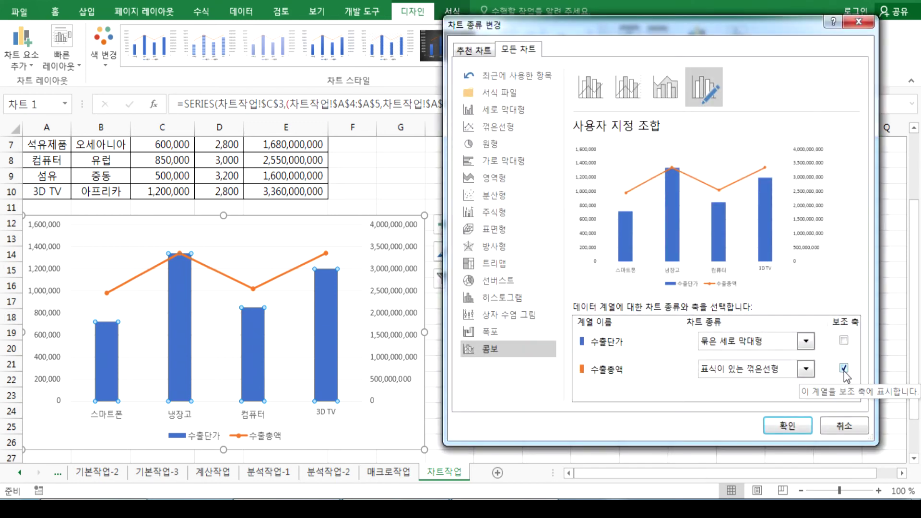
pyautogui.press('Return')
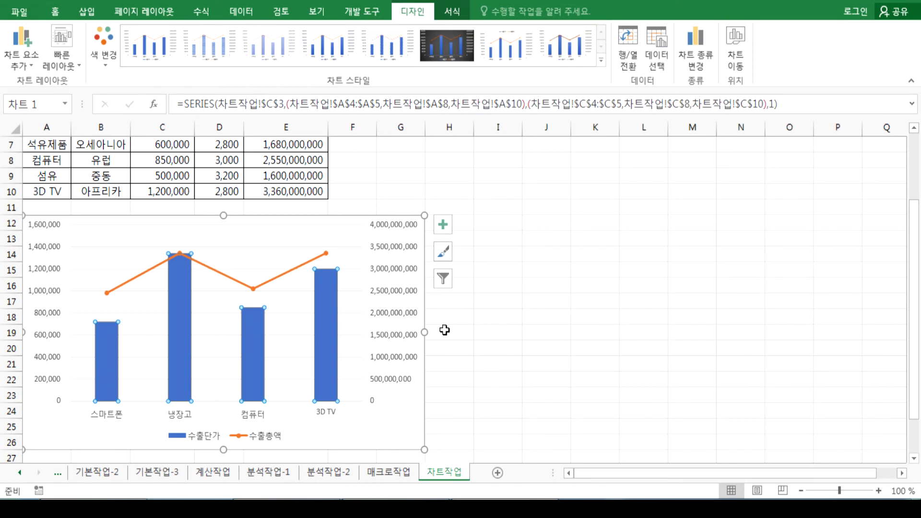
# Step: Select the whole chart and compare the available chart design and formatting tools
pyautogui.click(393, 420)
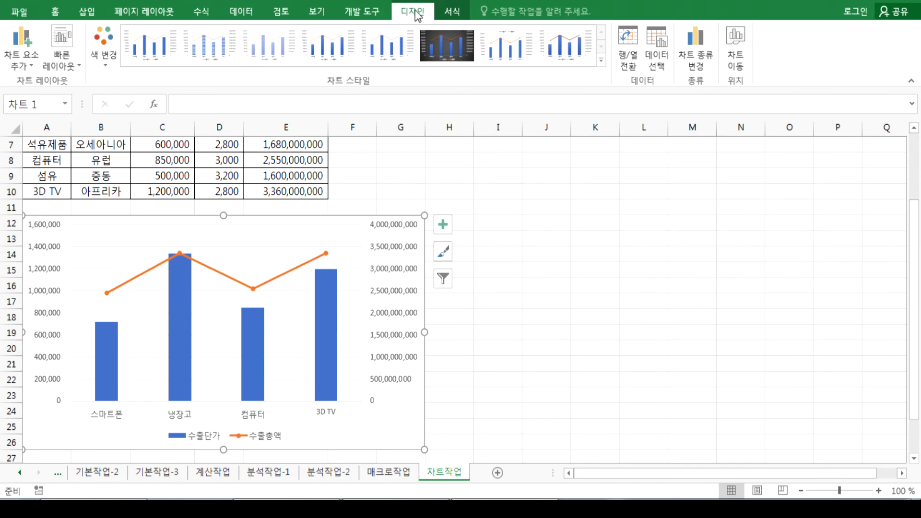
pyautogui.click(445, 11)
pyautogui.click(408, 11)
pyautogui.click(451, 11)
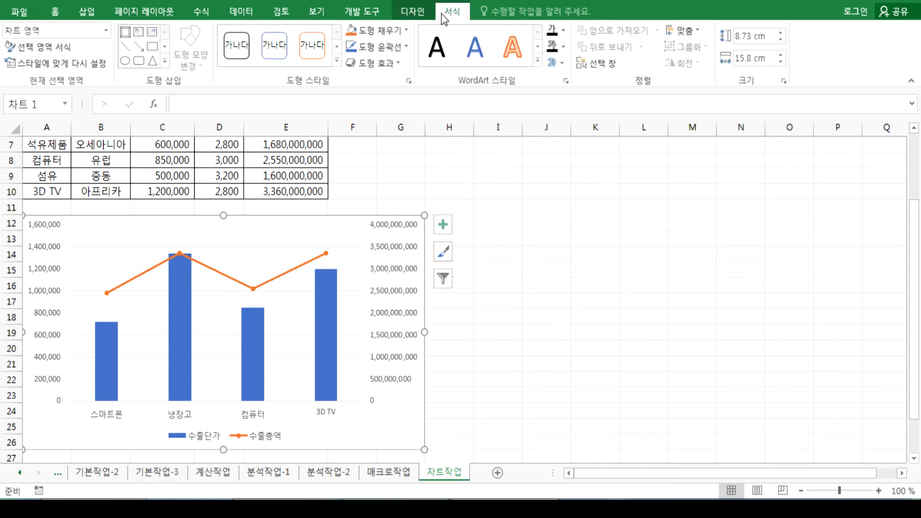
pyautogui.click(423, 16)
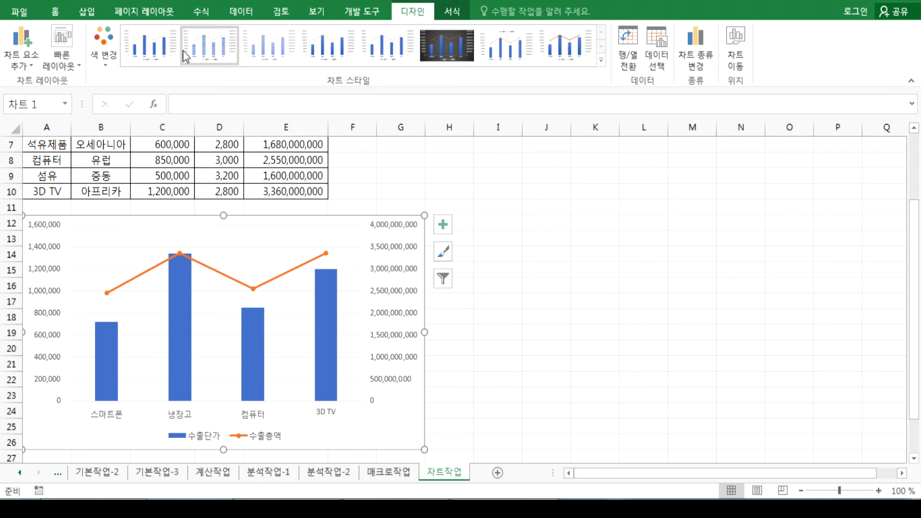
# Step: Examine the 빠른 레이아웃 presets and the 차트 제목 and 축 제목 element options without applying any
pyautogui.click(73, 60)
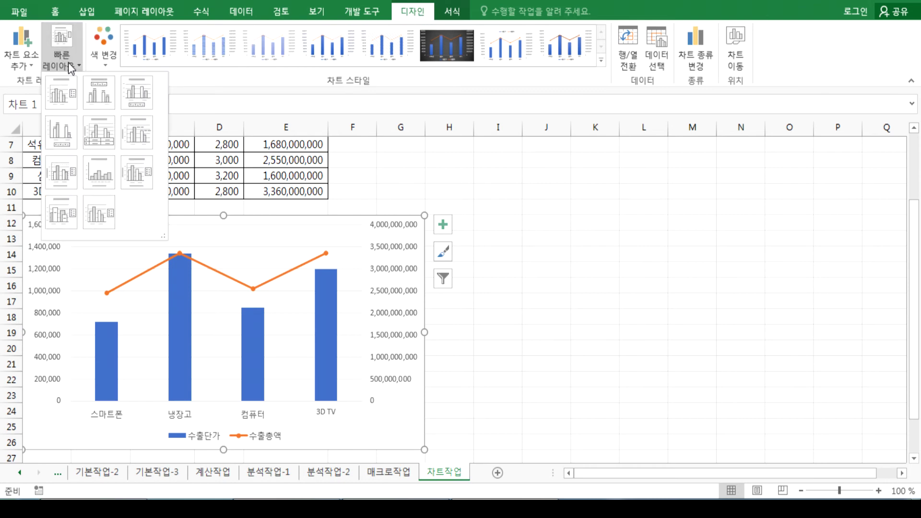
pyautogui.click(68, 63)
pyautogui.click(22, 55)
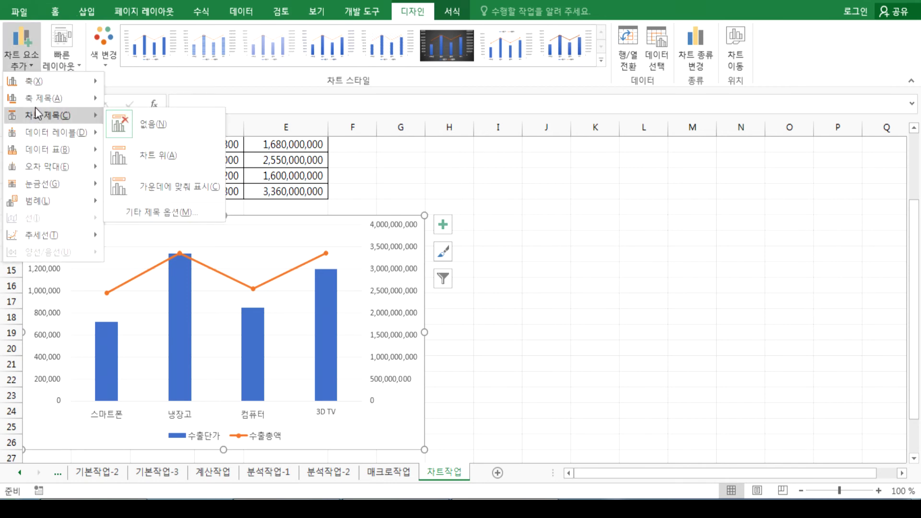
pyautogui.moveTo(36, 98)
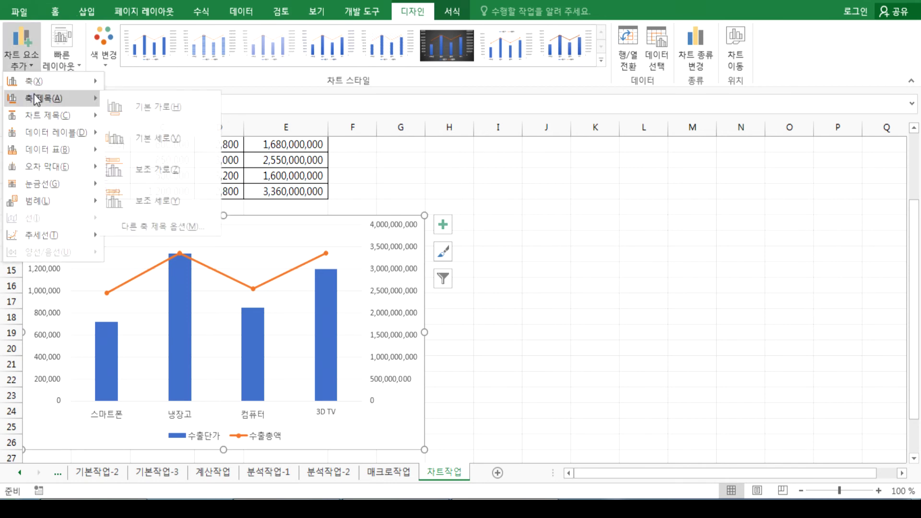
pyautogui.click(25, 67)
pyautogui.scroll(-1, 452, 12)
pyautogui.scroll(1, 452, 12)
pyautogui.click(452, 14)
pyautogui.click(425, 11)
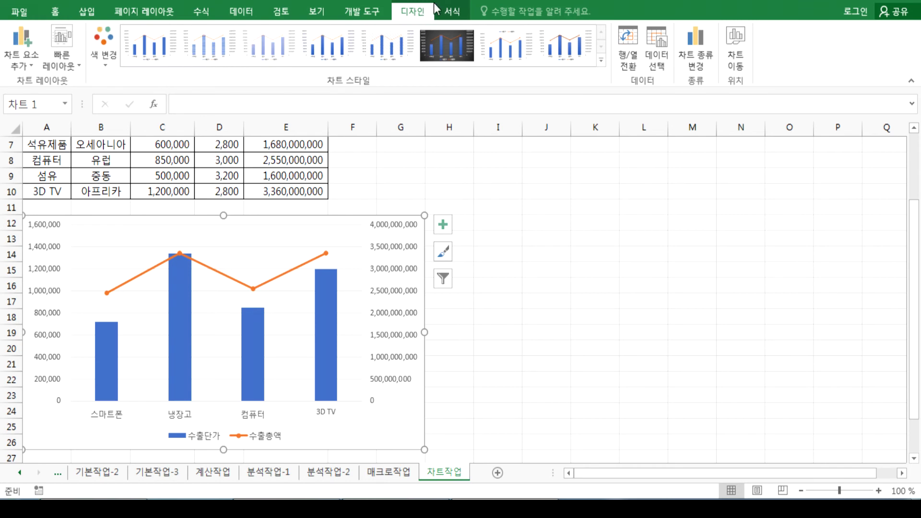
pyautogui.click(68, 65)
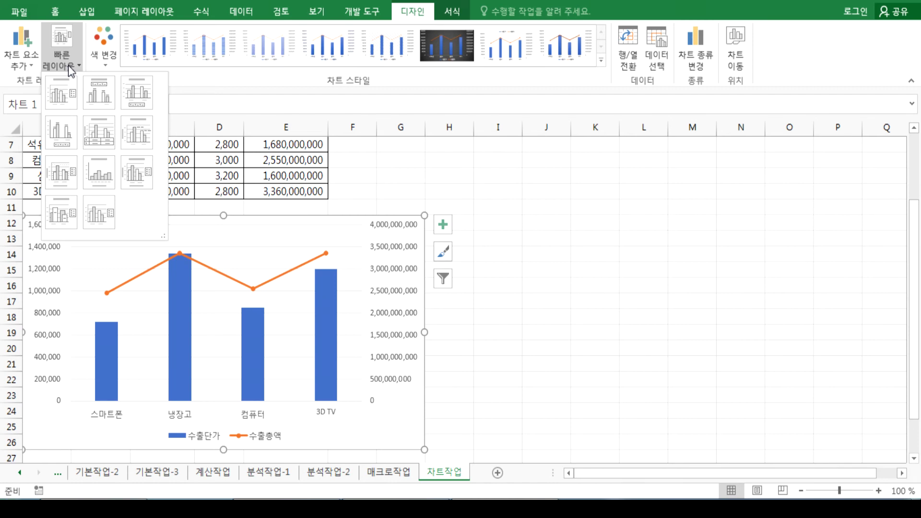
# Step: Add a chart title, trying the 가운데에 맞춰 표시 placement before choosing 차트 위
pyautogui.click(19, 65)
pyautogui.moveTo(35, 120)
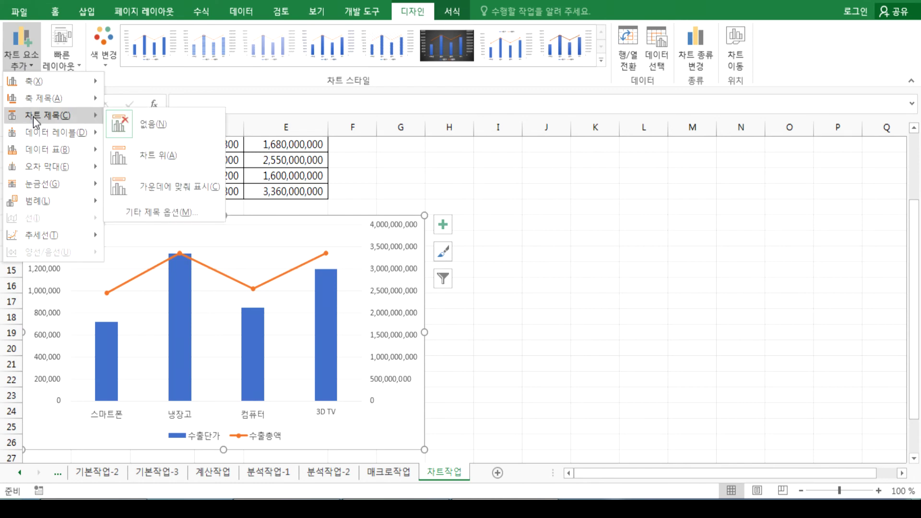
pyautogui.click(163, 190)
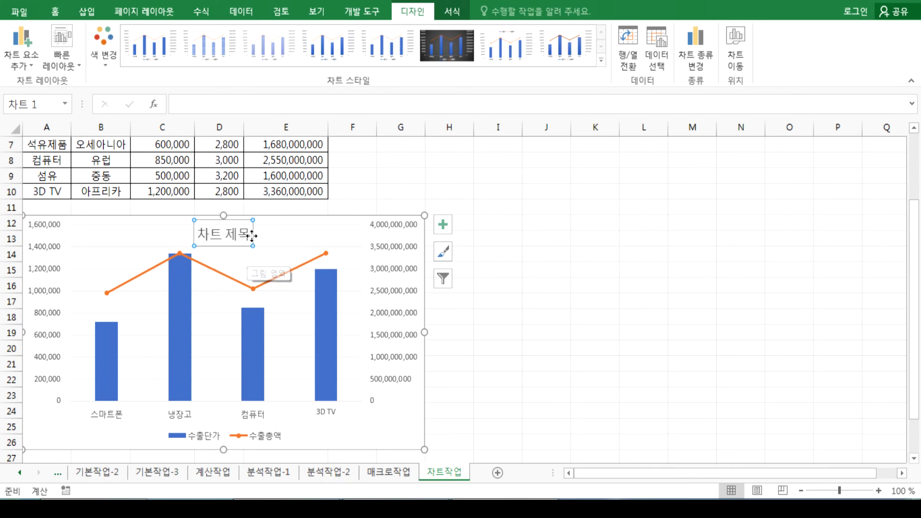
pyautogui.click(21, 55)
pyautogui.moveTo(57, 115)
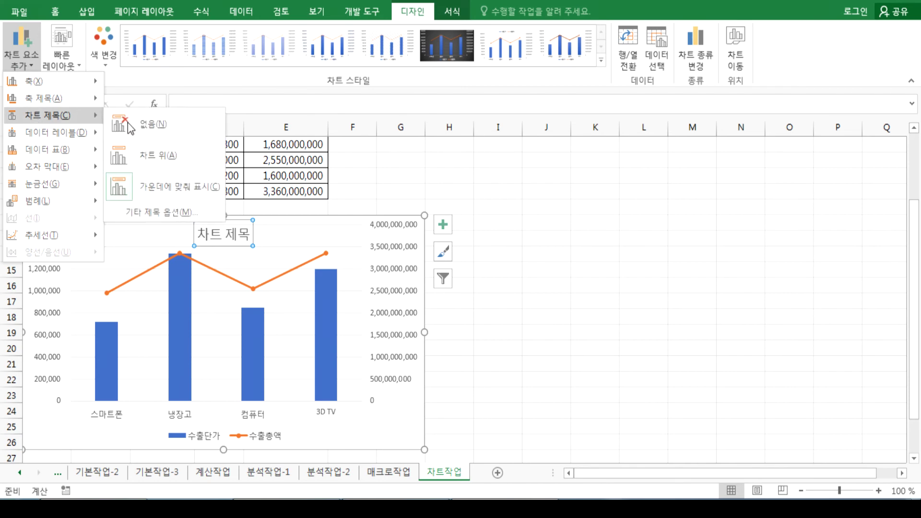
pyautogui.click(140, 153)
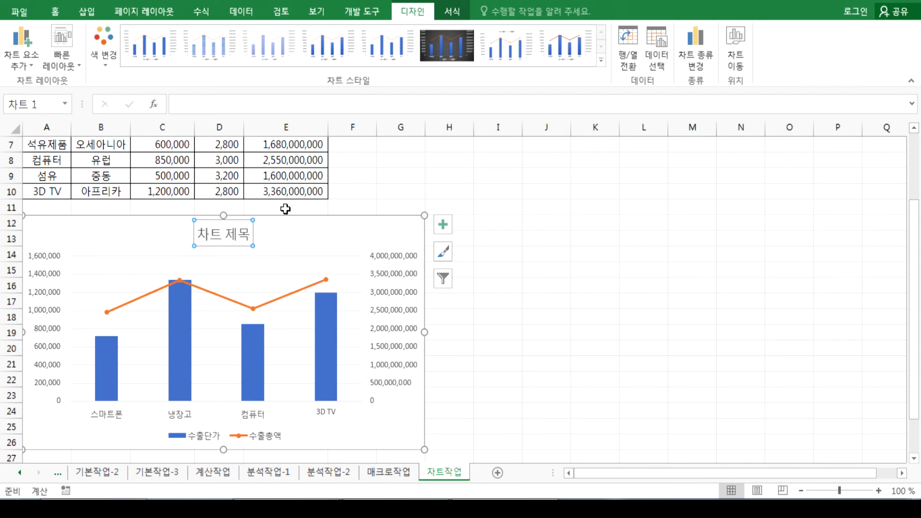
# Step: Replace the placeholder chart title text with 가전제품 수출현황
pyautogui.write('거')
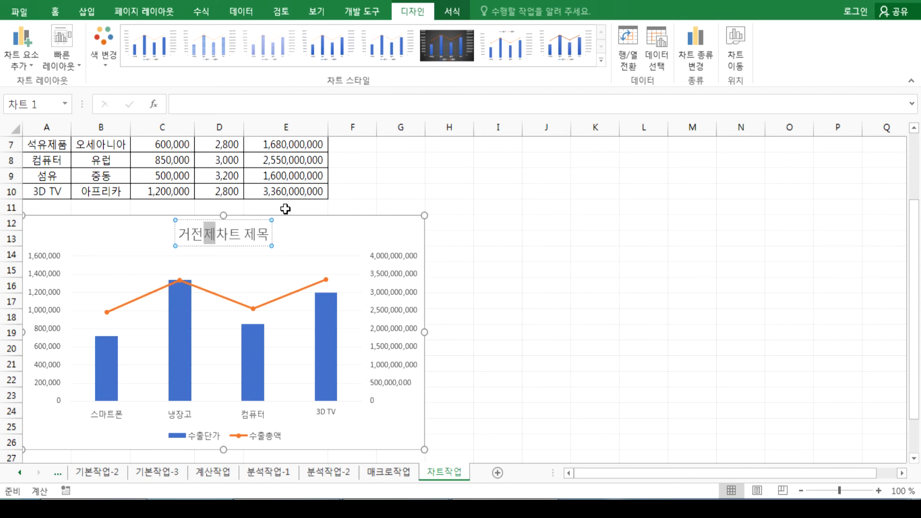
pyautogui.press('BackSpace')
pyautogui.write('가전젶')
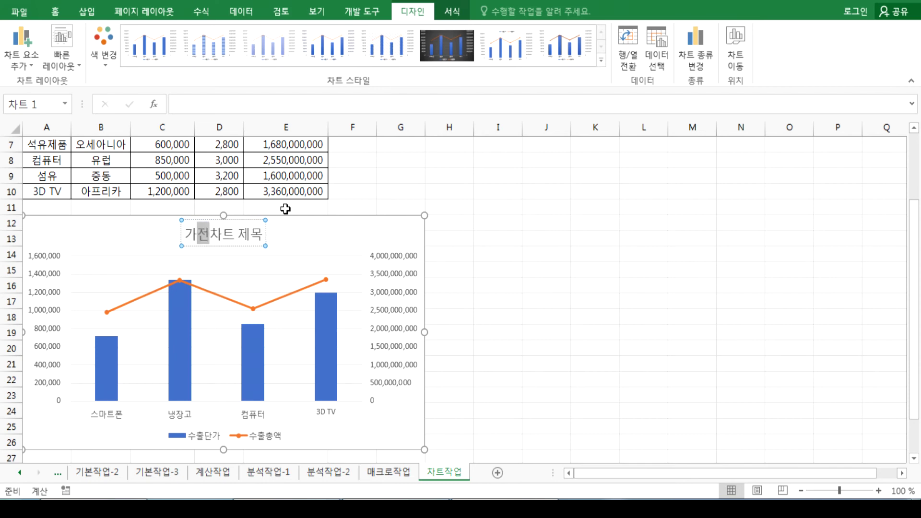
pyautogui.write('품 수출')
pyautogui.press('Delete')
pyautogui.write('현황')
pyautogui.press('Delete')
pyautogui.press('Delete')
pyautogui.press('Delete')
pyautogui.press('Delete')
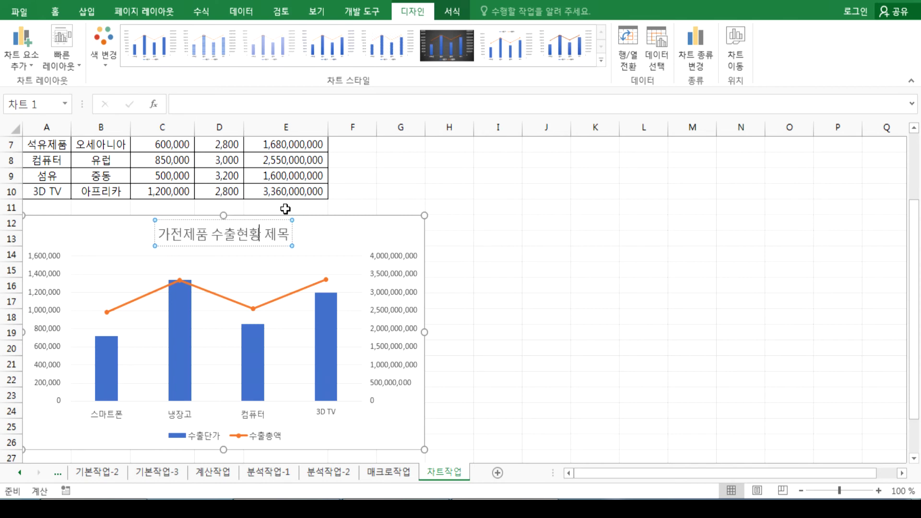
pyautogui.press('Escape')
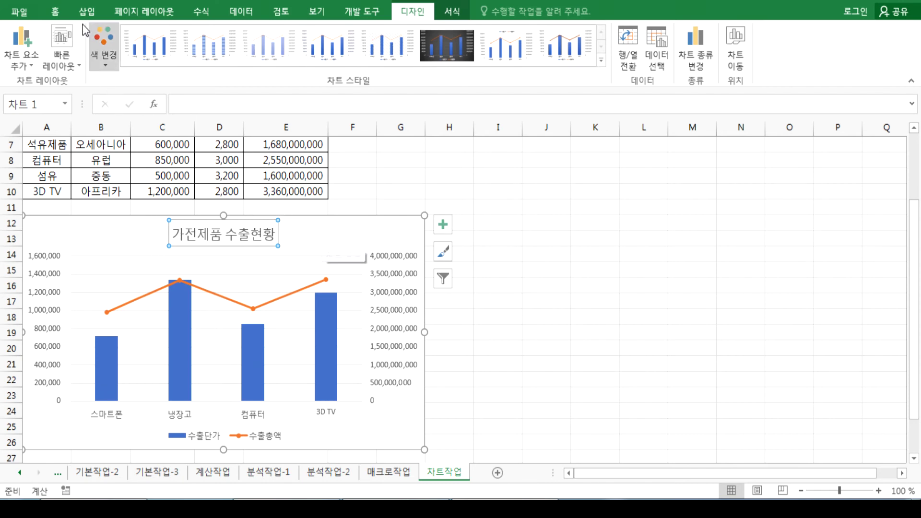
pyautogui.click(56, 11)
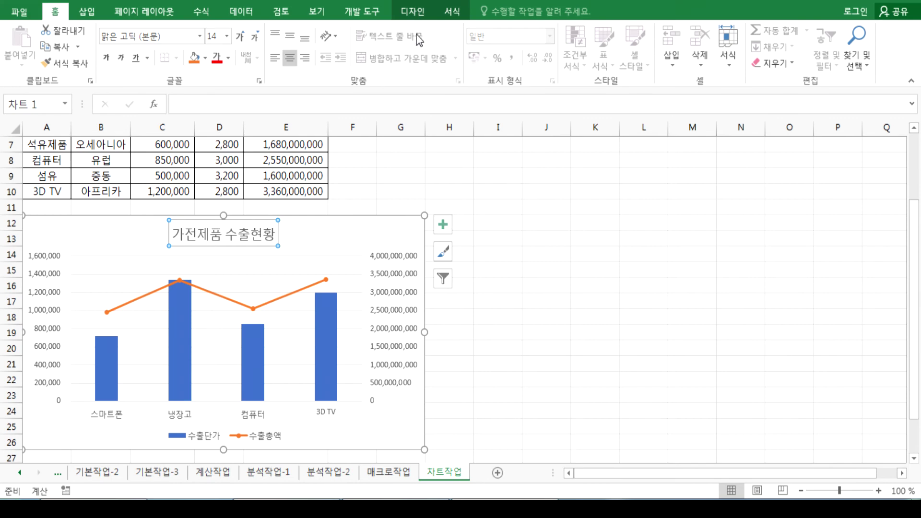
pyautogui.click(413, 13)
pyautogui.click(450, 15)
pyautogui.click(416, 13)
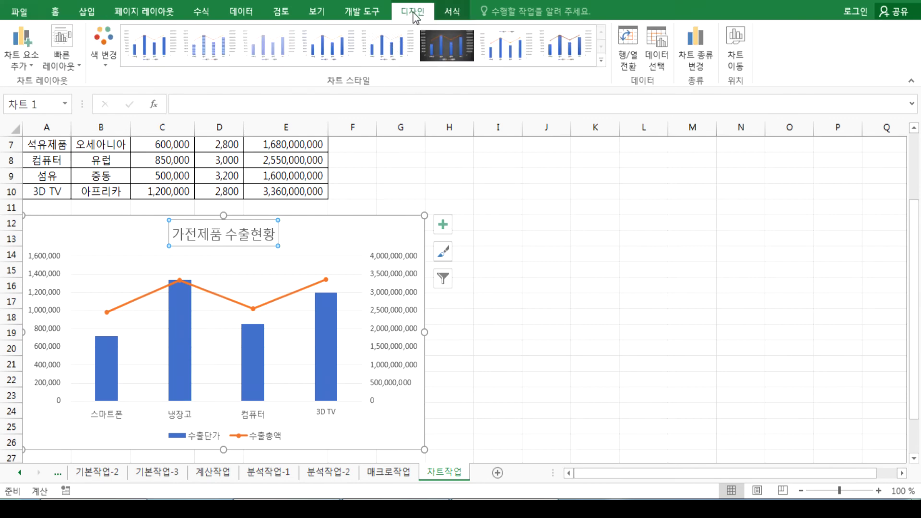
pyautogui.click(447, 12)
pyautogui.click(419, 14)
pyautogui.click(459, 21)
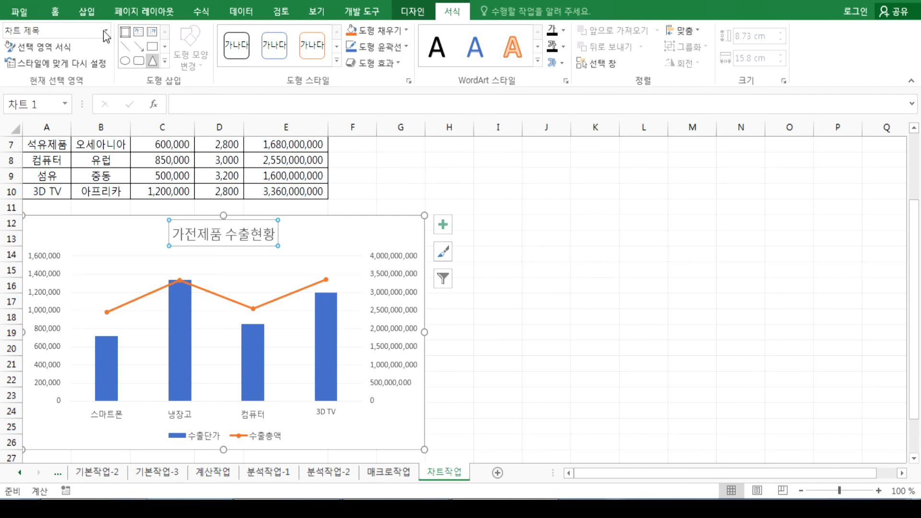
# Step: Change the chart title's font to 궁서체
pyautogui.click(61, 14)
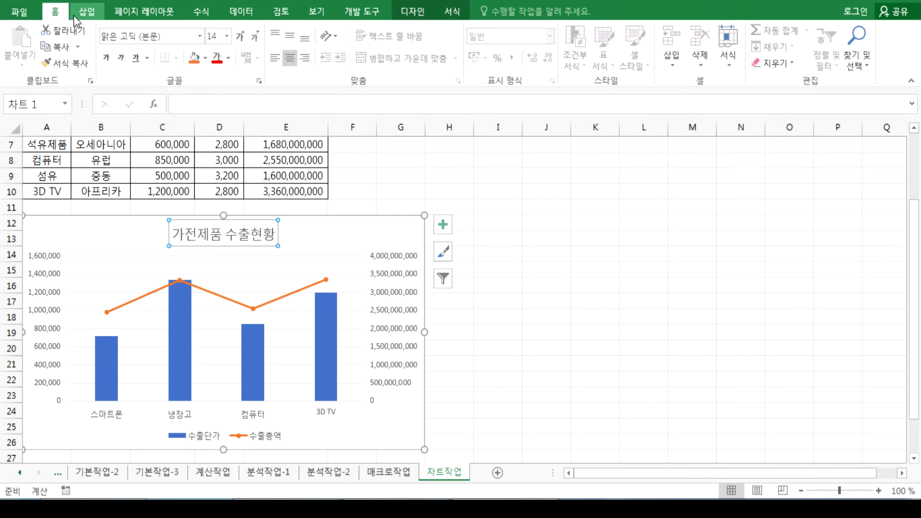
pyautogui.click(201, 36)
pyautogui.scroll(-10, 176, 241)
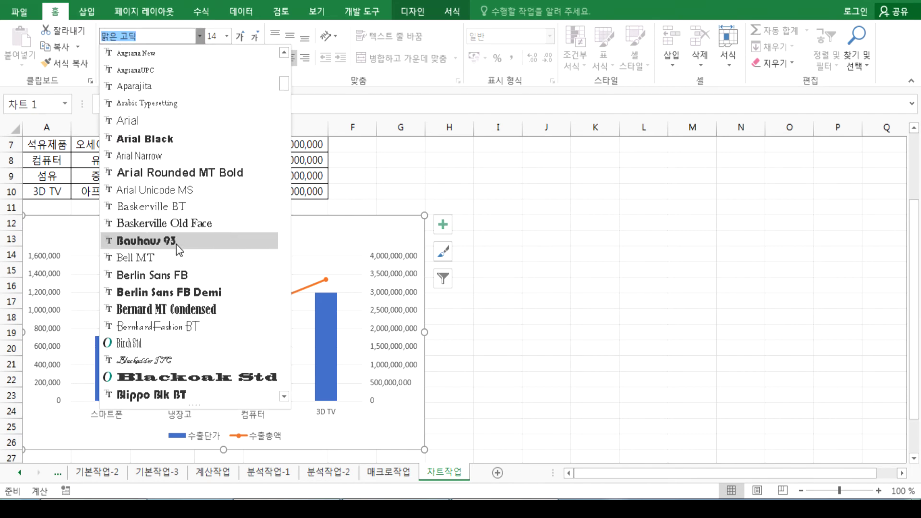
pyautogui.scroll(-20, 178, 245)
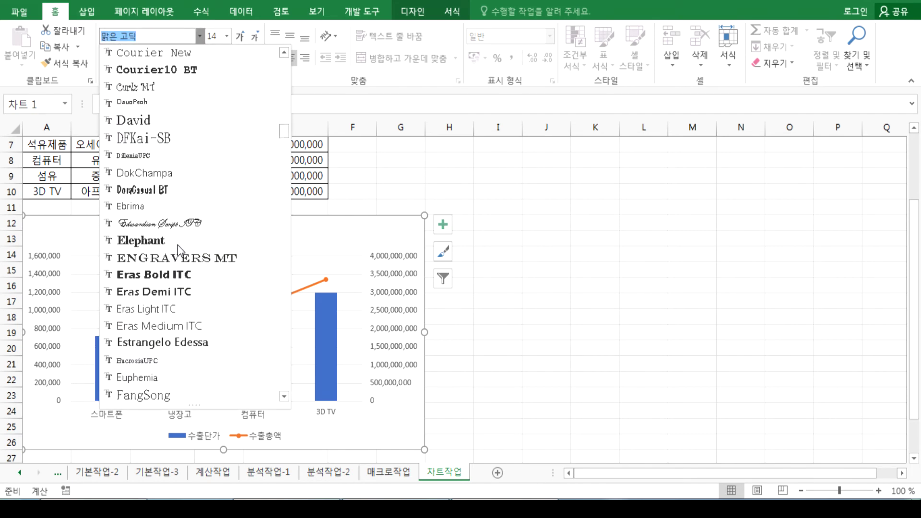
pyautogui.scroll(-20, 178, 246)
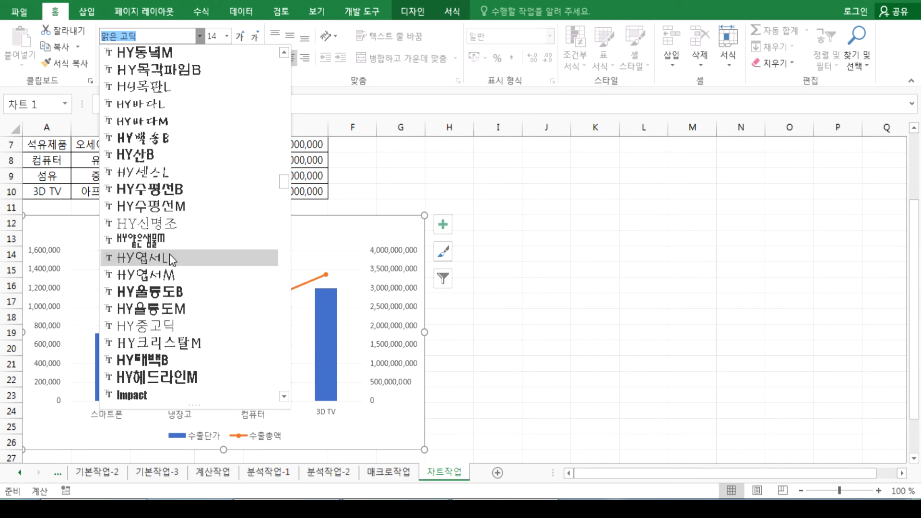
pyautogui.scroll(-20, 171, 259)
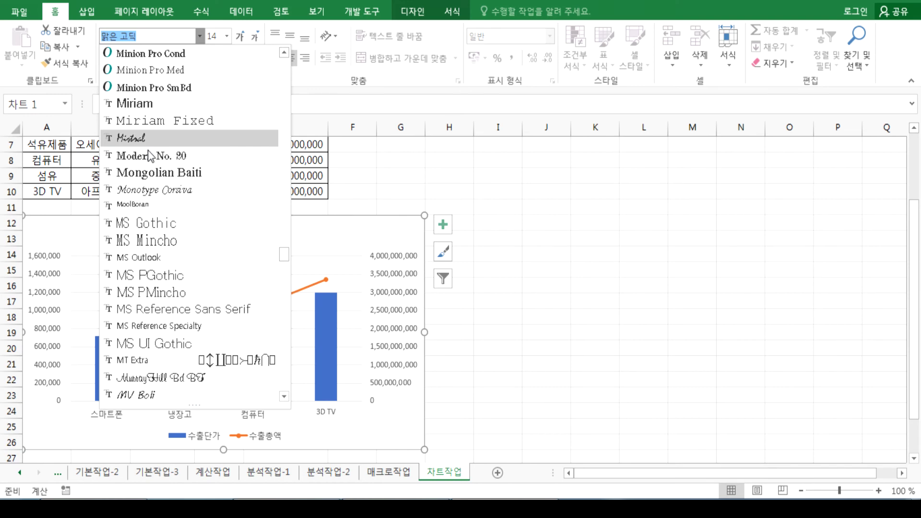
pyautogui.scroll(-6, 157, 245)
pyautogui.scroll(-20, 156, 246)
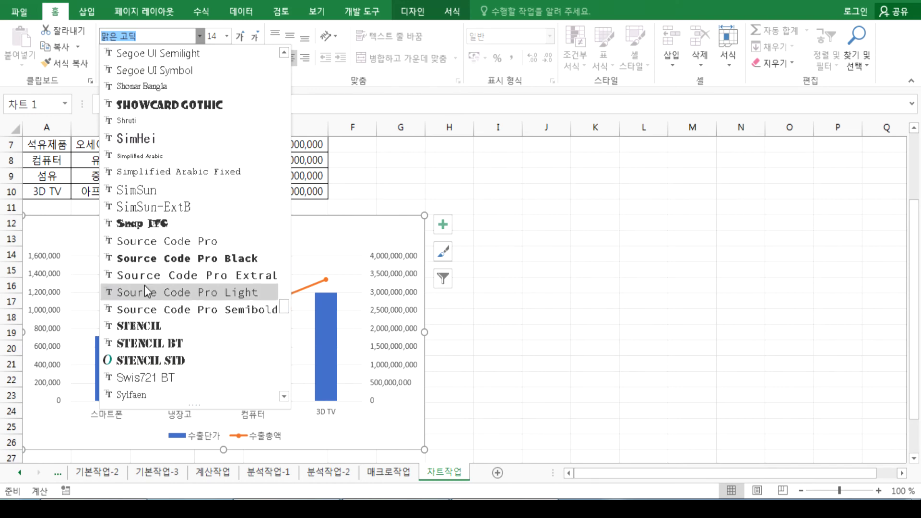
pyautogui.scroll(-12, 220, 311)
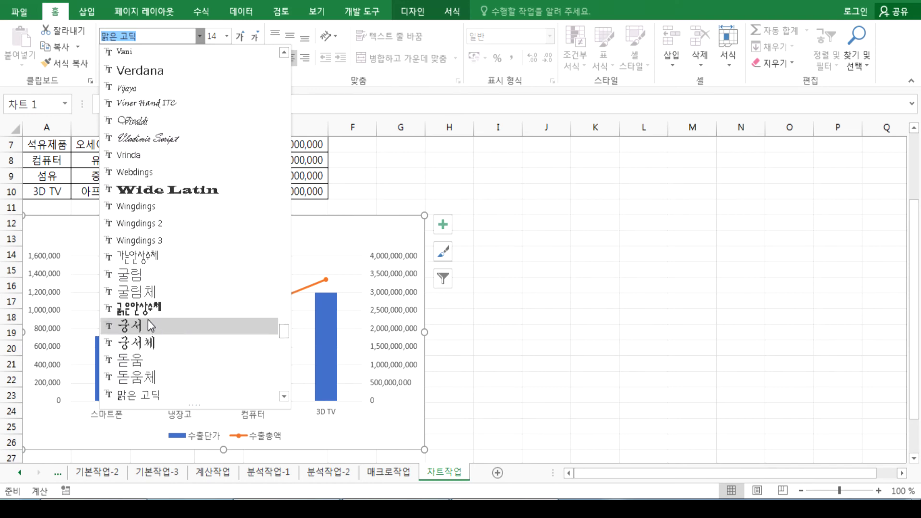
pyautogui.click(129, 343)
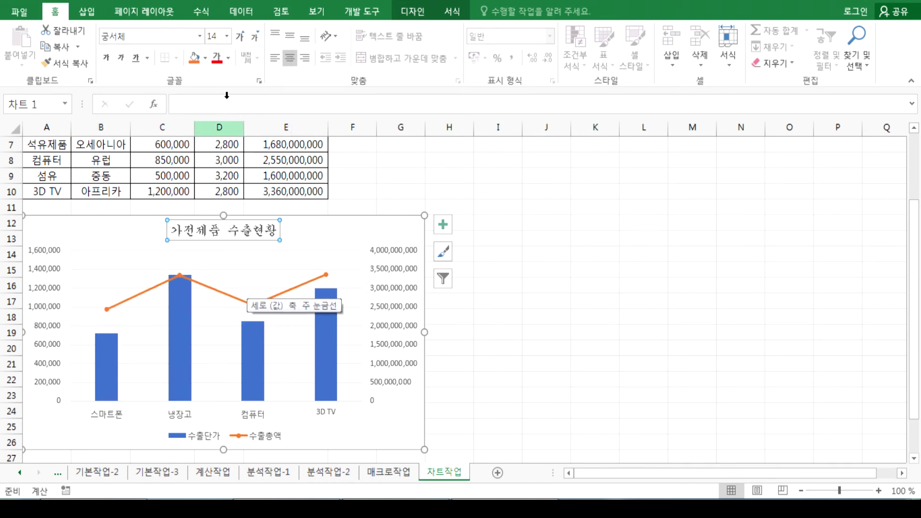
# Step: Enlarge the chart title to 16 pt and make it bold and italic
pyautogui.click(238, 37)
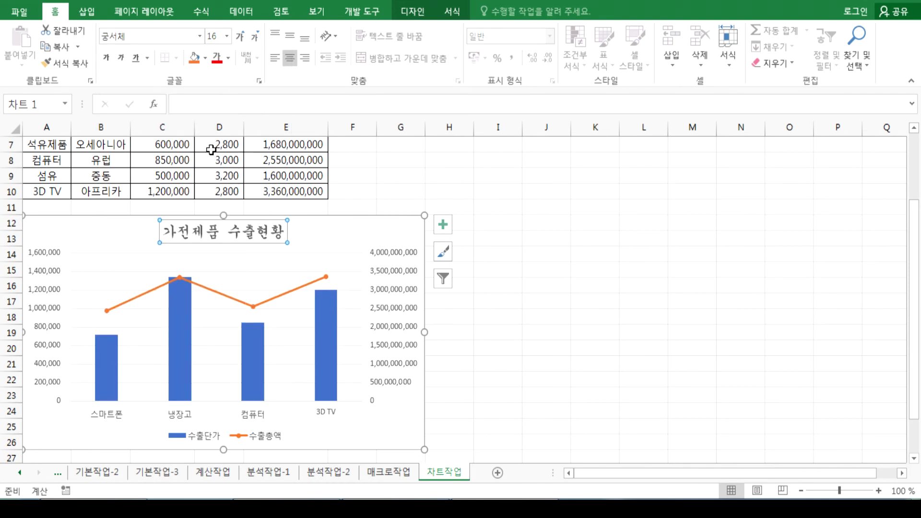
pyautogui.click(106, 58)
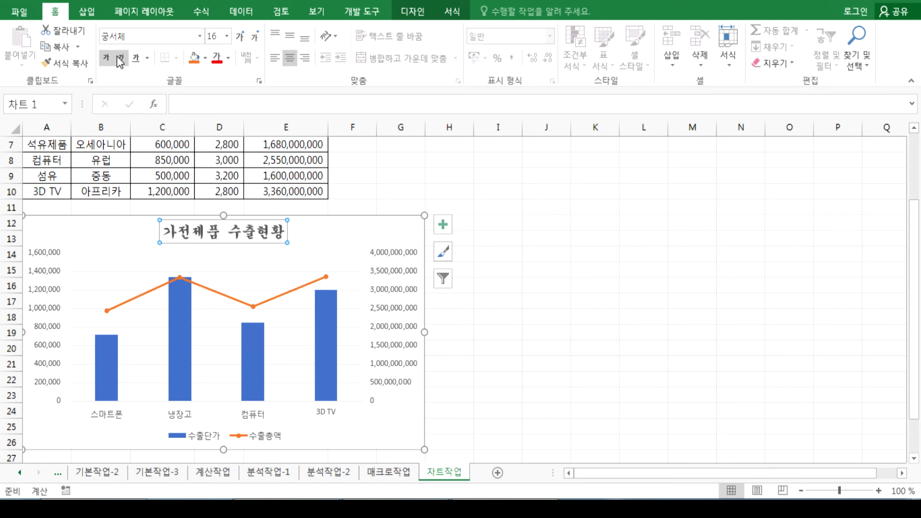
pyautogui.click(121, 58)
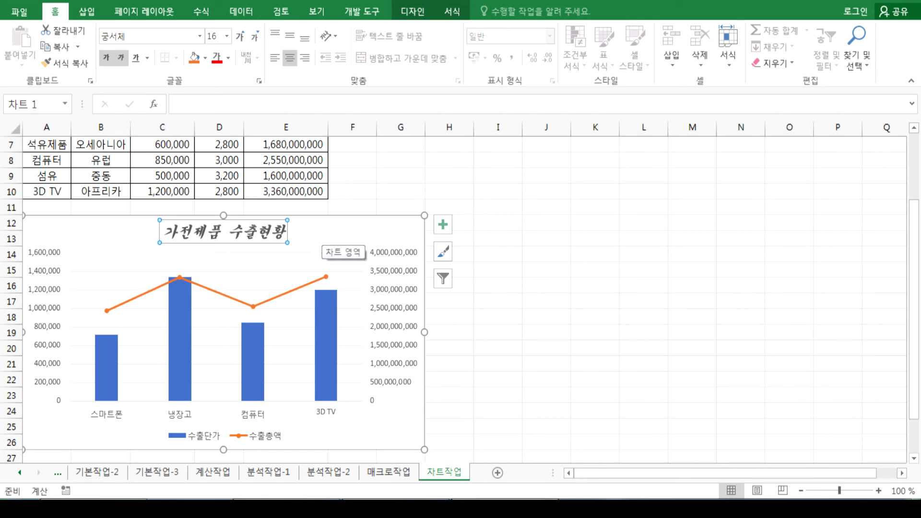
# Step: Switch to the Notepad note and add the line "축 : 세로, 가로, 값, 항목" below the 이중축 혼합형 explanation
pyautogui.hotkey('alt', 'Tab')
pyautogui.scroll(-2, 551, 363)
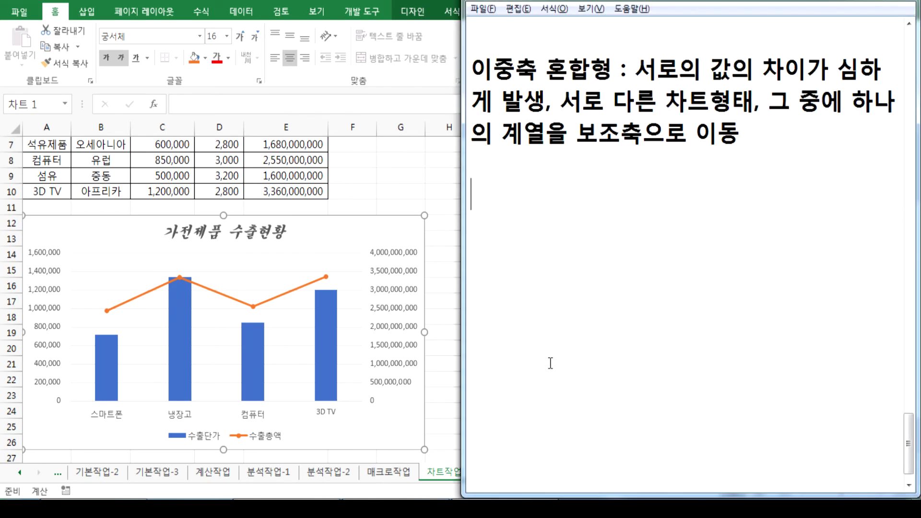
pyautogui.write('축 : ')
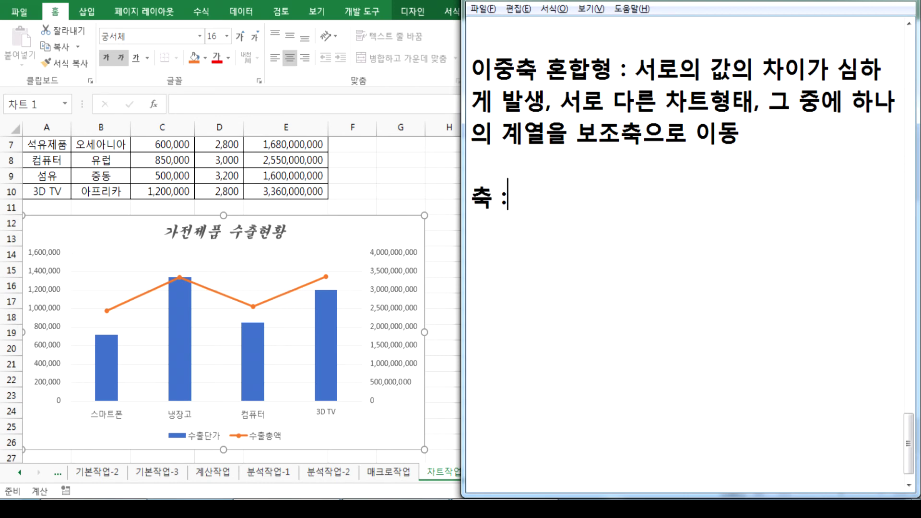
pyautogui.write('세로, 가로')
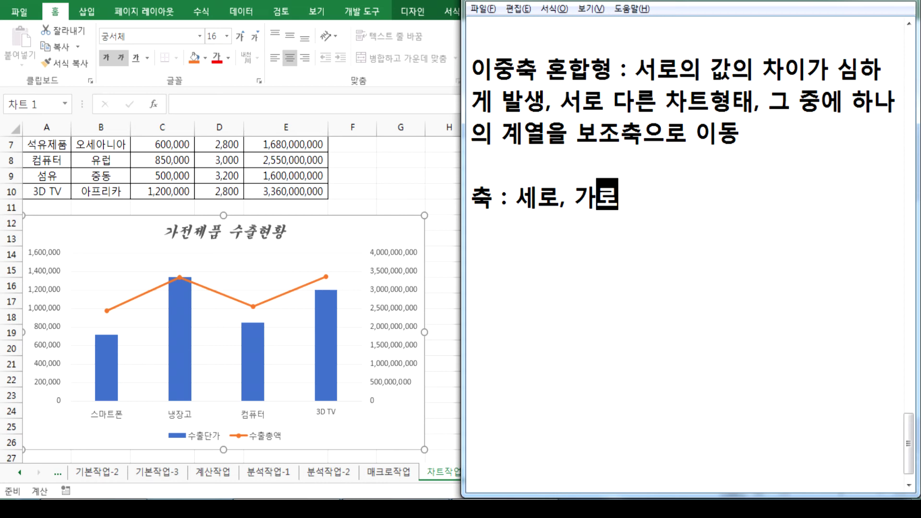
pyautogui.write(', 값, 항목')
# Step: Annotate the axis terms in the note, adding (숫자) after 값 and (글자) after 항목
pyautogui.press('Left')
pyautogui.press('Left')
pyautogui.press('Left')
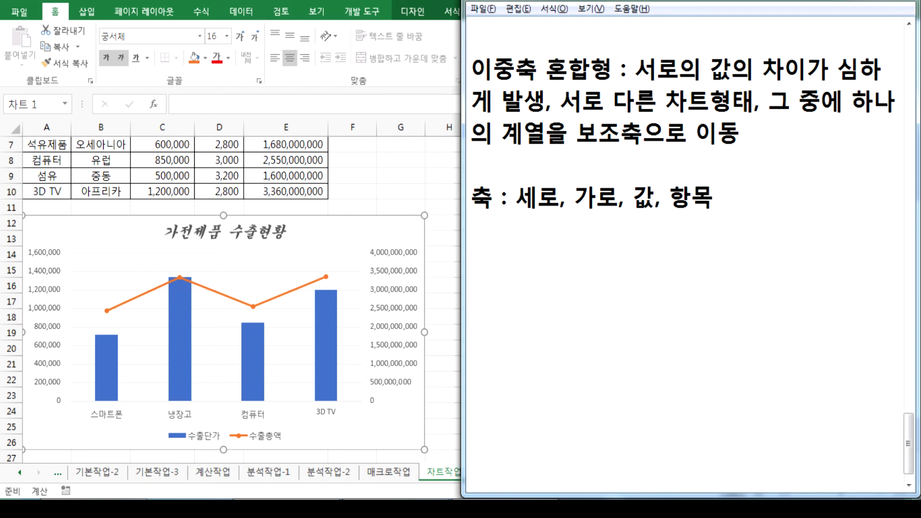
pyautogui.write('(')
pyautogui.write('ㅅ자)')
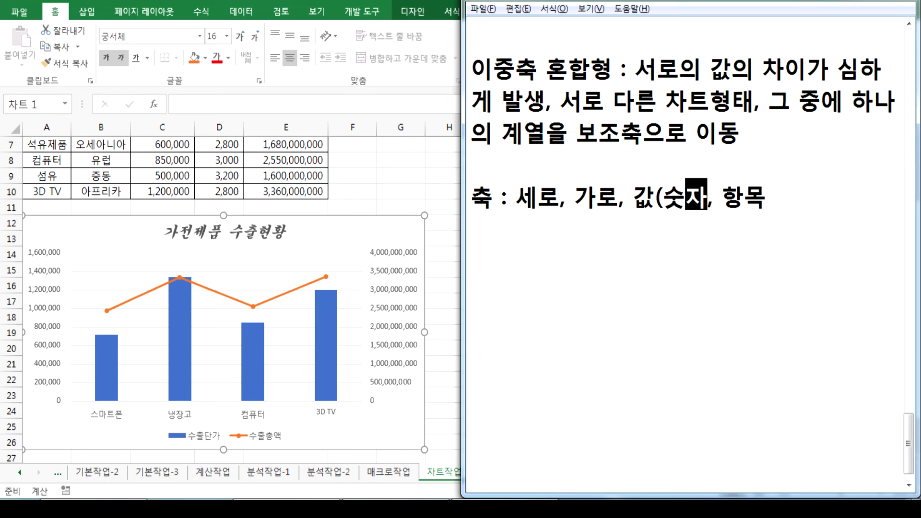
pyautogui.write(', 항목(글자)')
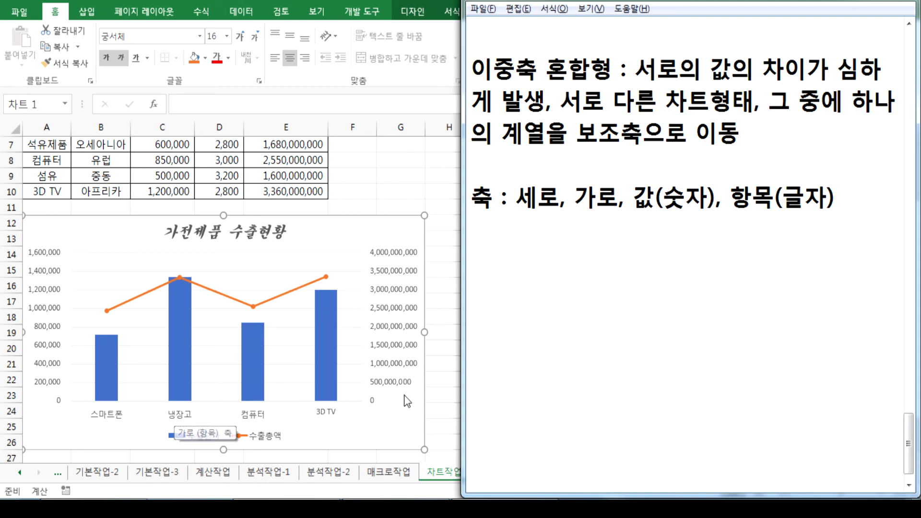
# Step: Replace the comma after 가로 with a slash to separate the direction terms from 값 and 항목
pyautogui.click(621, 198)
pyautogui.write('/')
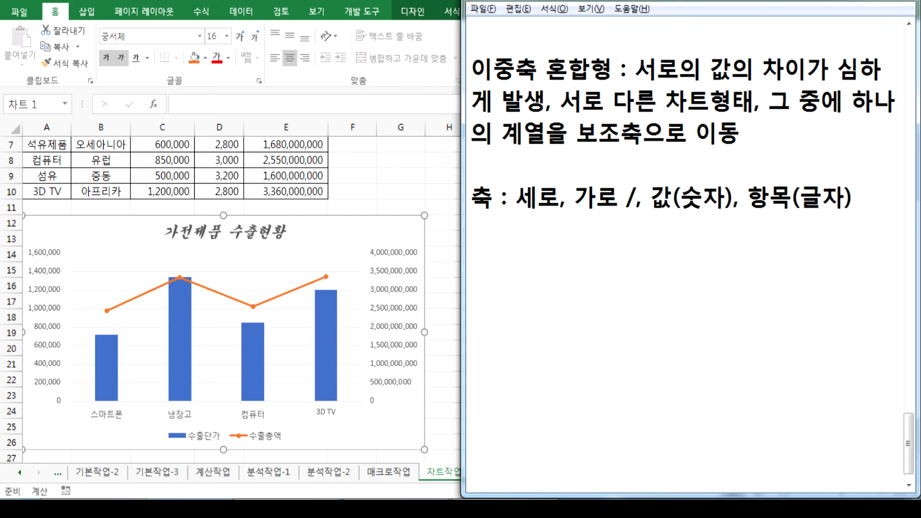
pyautogui.press('Delete')
# Step: Write "왼쪽 : 기본축, 오른쪽 : 보조축" on the line below the axis terms
pyautogui.press('Down')
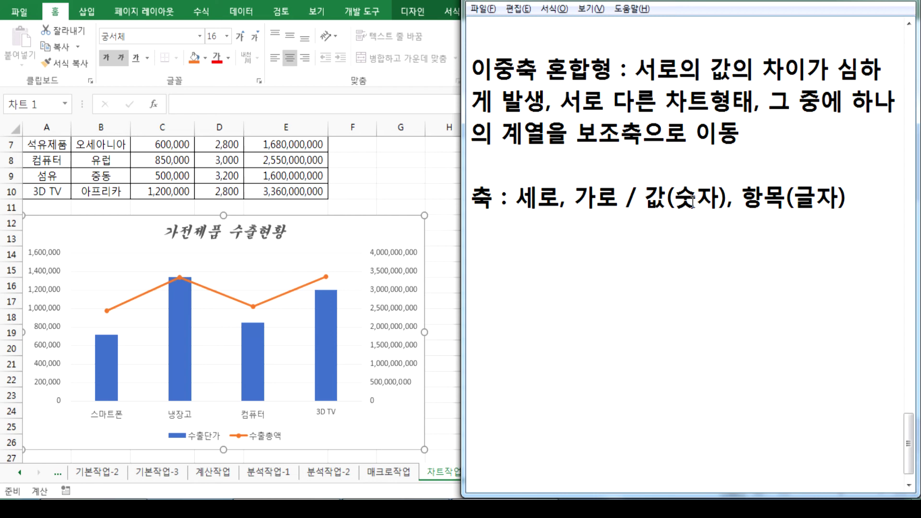
pyautogui.write('왼쪽 : 기본축, 오른조')
pyautogui.press('BackSpace')
pyautogui.write('쪽 : ')
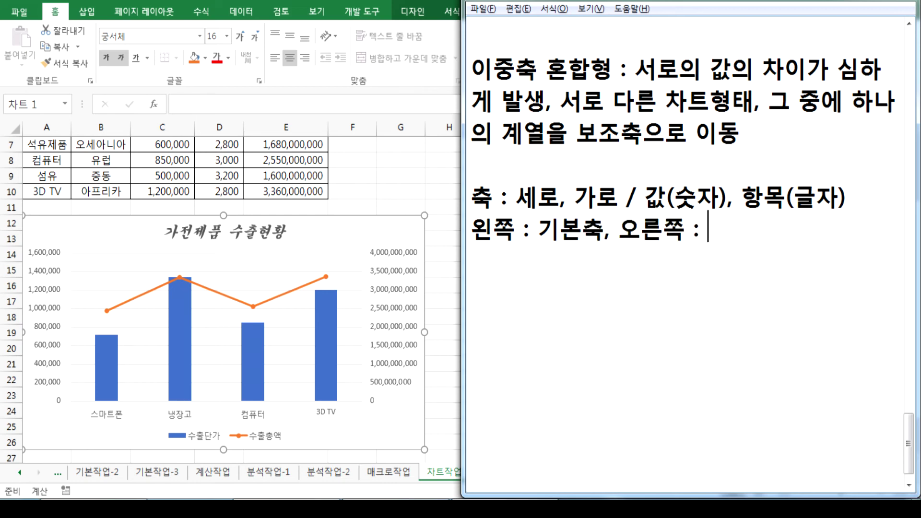
pyautogui.write('보조축')
# Step: Extend the axis position line by adding /아래 after 왼쪽 and /위 after 오른쪽
pyautogui.press('Left')
pyautogui.press('Left')
pyautogui.press('Left')
pyautogui.press('Left')
pyautogui.press('Left')
pyautogui.press('Left')
pyautogui.press('Left')
pyautogui.press('Left')
pyautogui.press('Left')
pyautogui.press('Left')
pyautogui.press('Left')
pyautogui.press('Left')
pyautogui.press('Left')
pyautogui.press('Left')
pyautogui.press('Left')
pyautogui.press('Left')
pyautogui.press('Left')
pyautogui.press('Left')
pyautogui.press('Right')
pyautogui.press('Right')
pyautogui.write('/아래')
pyautogui.press('Right')
pyautogui.press('Right')
pyautogui.press('Right')
pyautogui.press('Right')
pyautogui.press('Right')
pyautogui.press('Right')
pyautogui.press('Right')
pyautogui.press('Right')
pyautogui.press('Right')
pyautogui.press('Right')
pyautogui.press('Right')
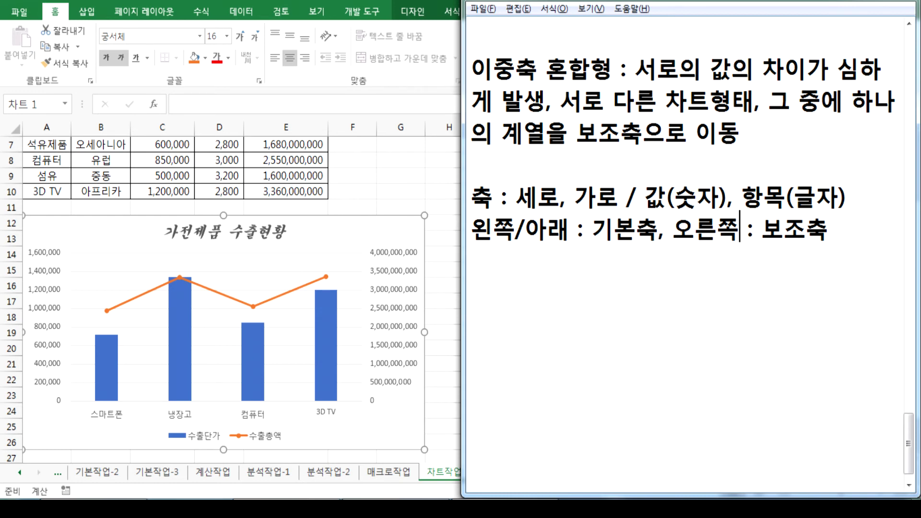
pyautogui.write('/위')
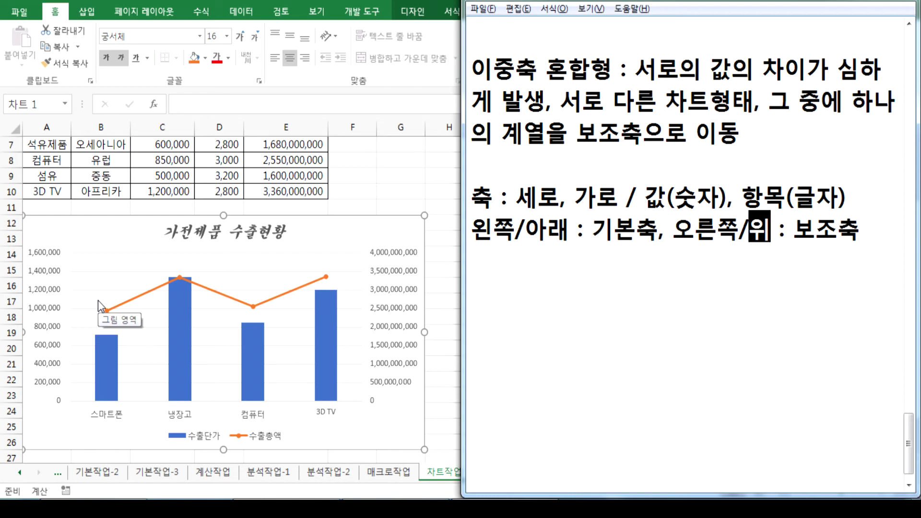
# Step: Switch back to the Excel chart and open the format options of its primary vertical axis
pyautogui.click(350, 225)
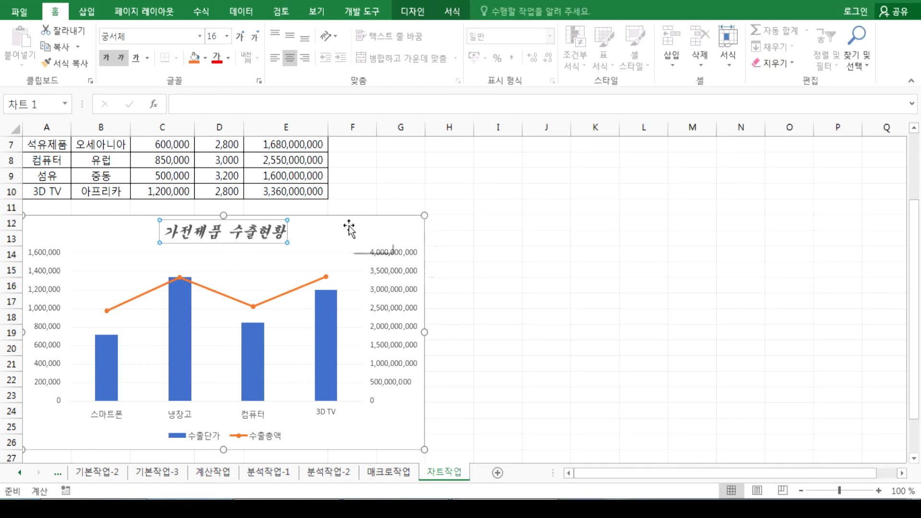
pyautogui.click(46, 255)
pyautogui.press('Up')
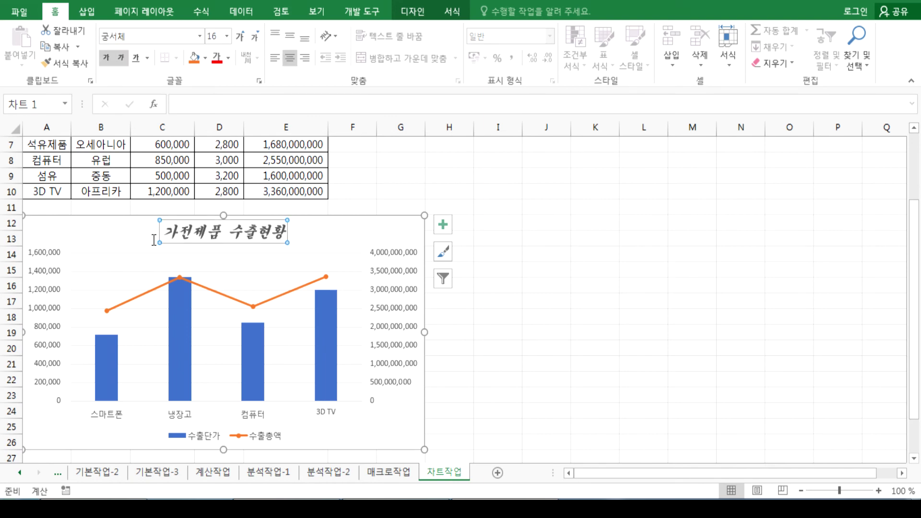
pyautogui.doubleClick(47, 258)
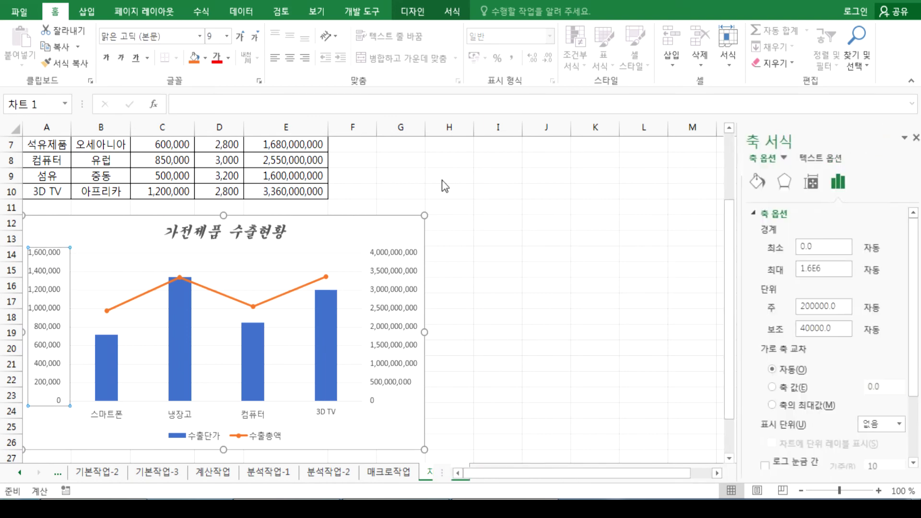
# Step: Float the format pane over the sheet and dock it back, once for the axis and once for the chart area
pyautogui.moveTo(762, 148); pyautogui.dragTo(442, 69)
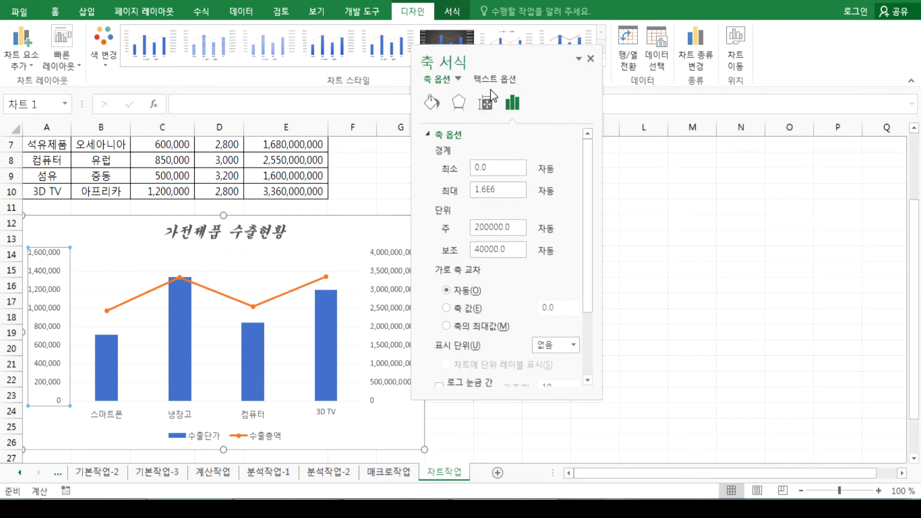
pyautogui.doubleClick(515, 60)
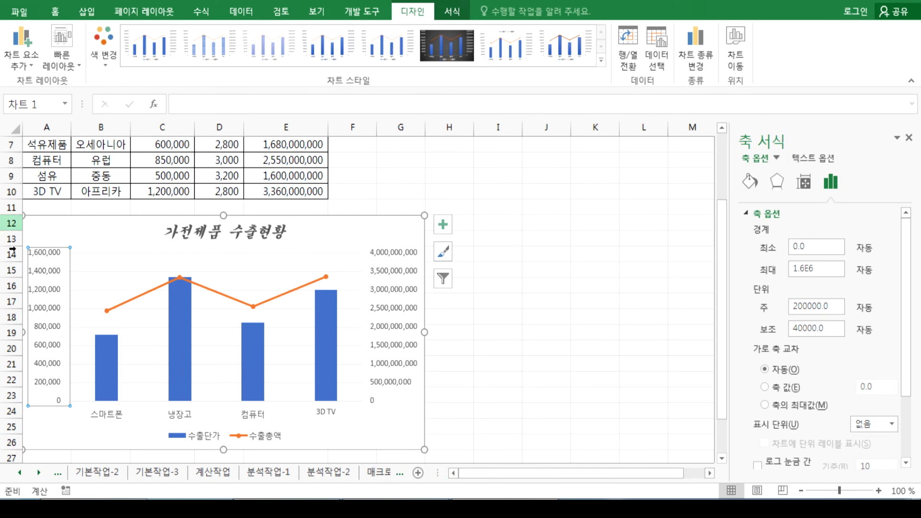
pyautogui.click(20, 235)
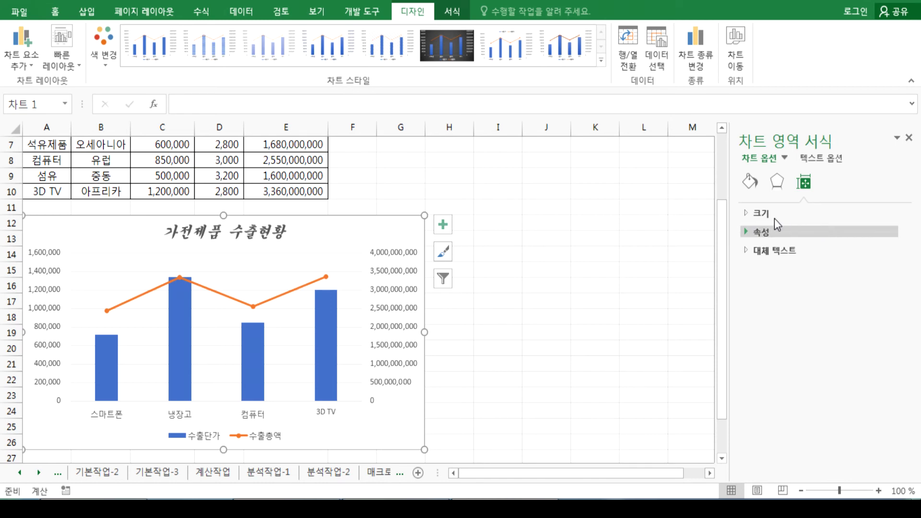
pyautogui.moveTo(771, 135); pyautogui.dragTo(515, 121)
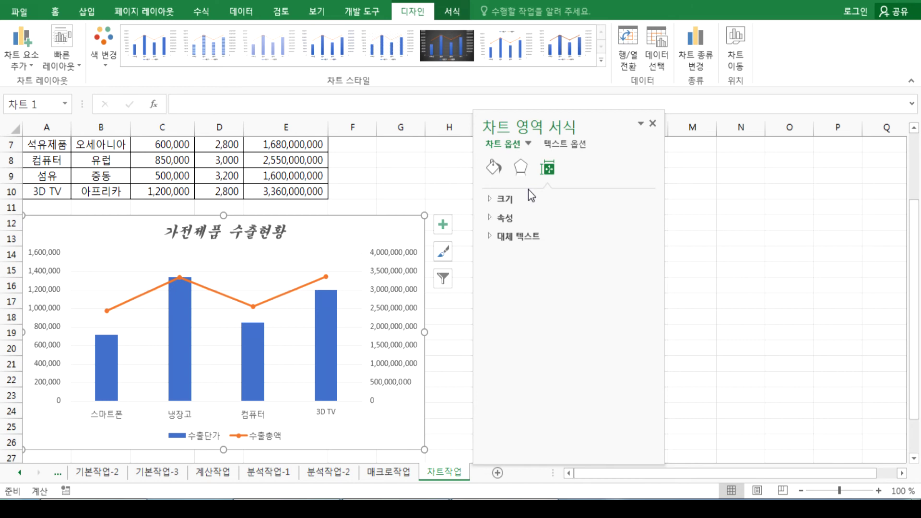
pyautogui.doubleClick(525, 127)
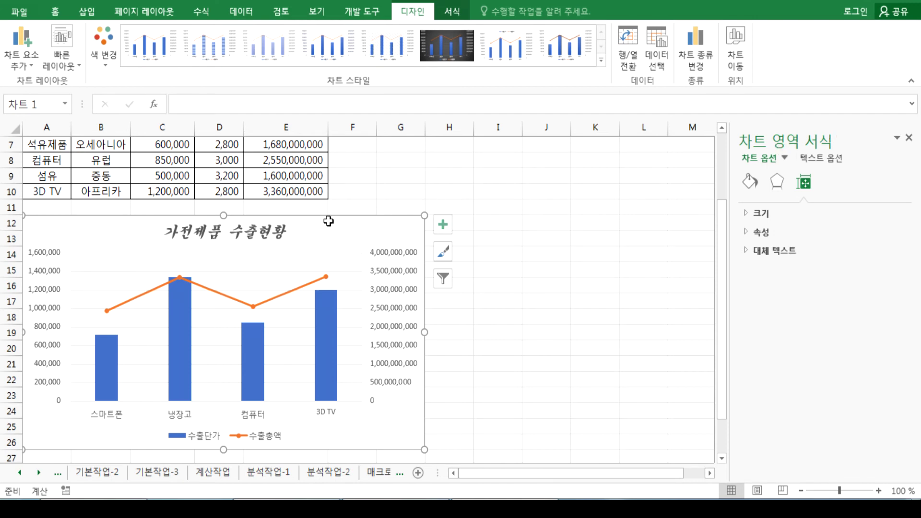
# Step: Examine the format options of the chart title, both vertical axes, both data series and the legend
pyautogui.click(281, 232)
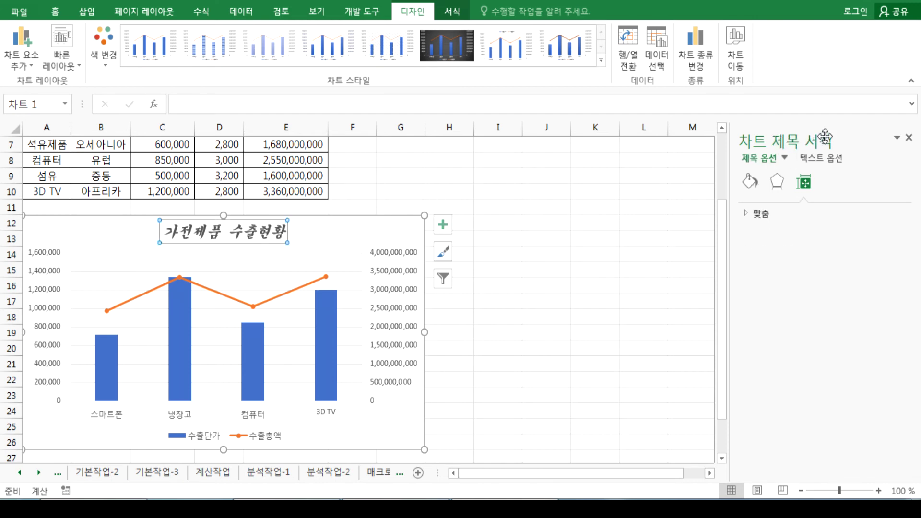
pyautogui.click(43, 271)
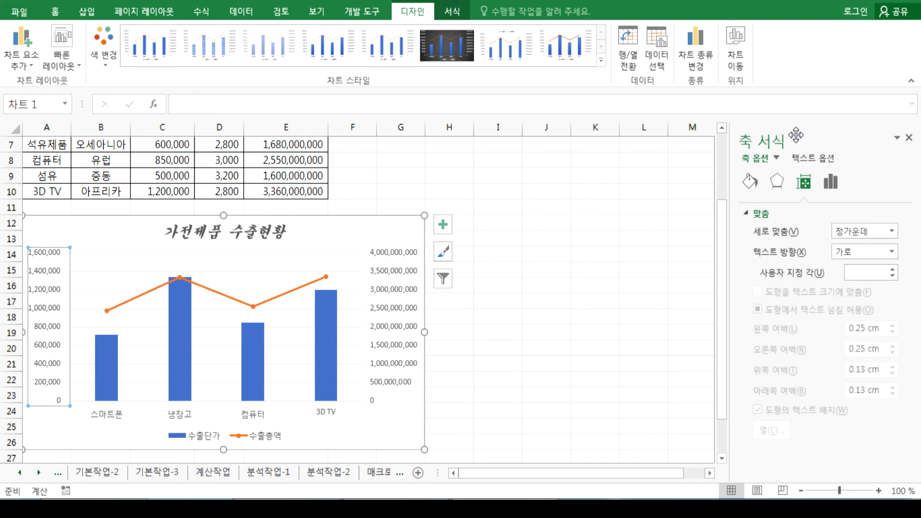
pyautogui.click(402, 273)
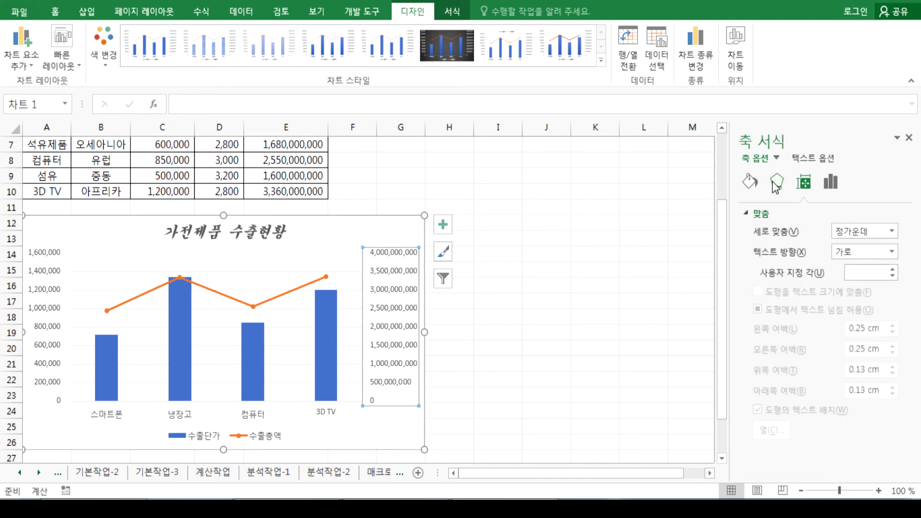
pyautogui.click(204, 288)
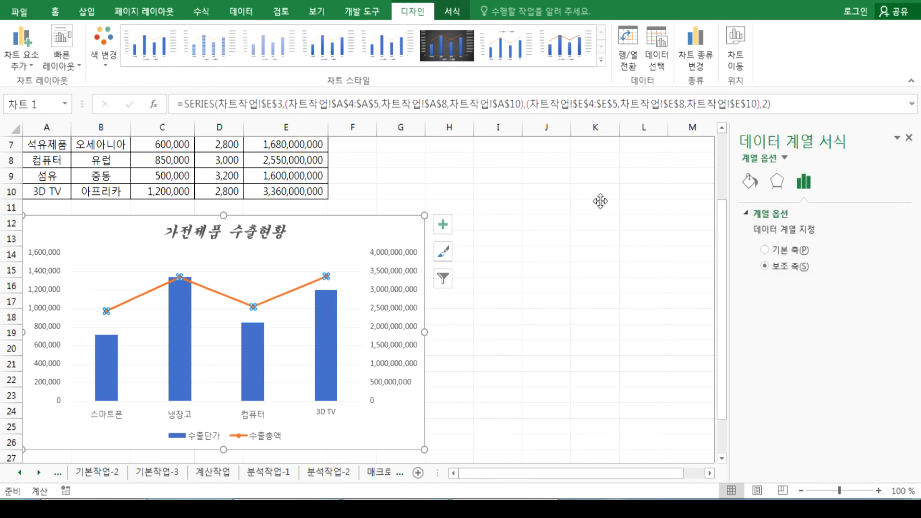
pyautogui.click(182, 333)
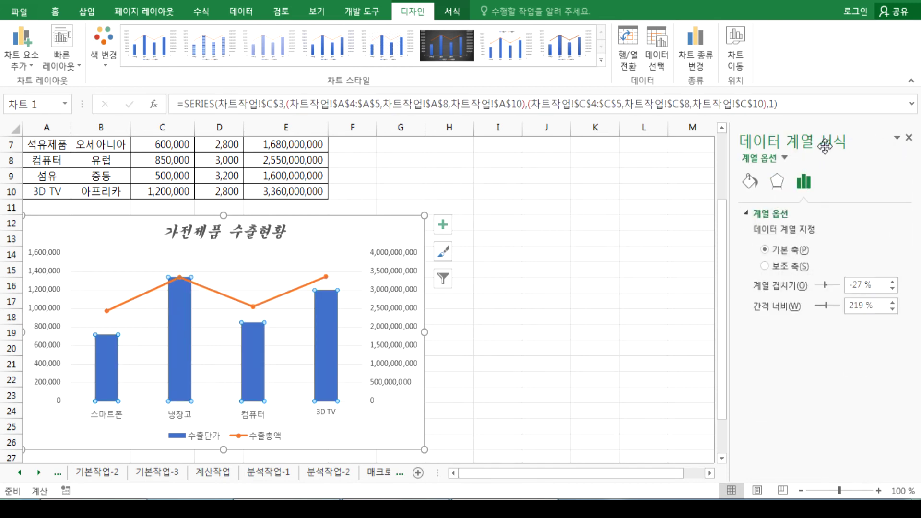
pyautogui.click(252, 437)
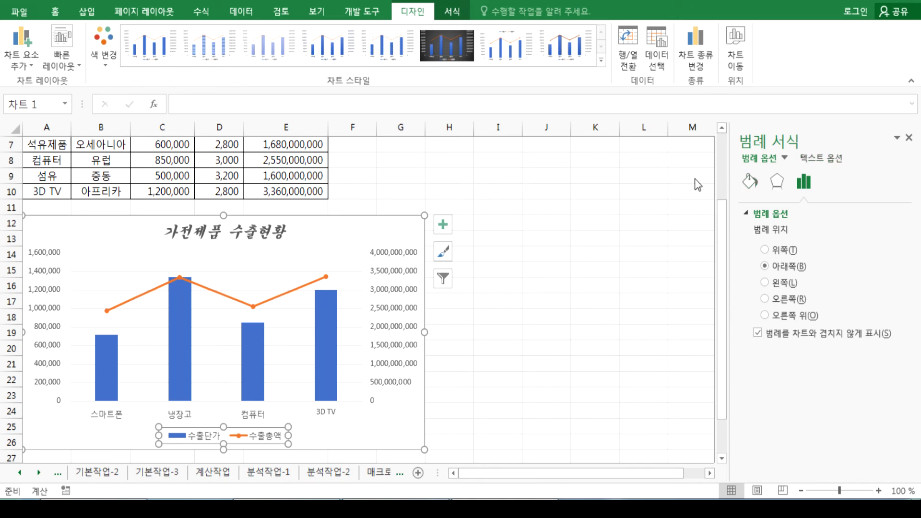
pyautogui.click(49, 388)
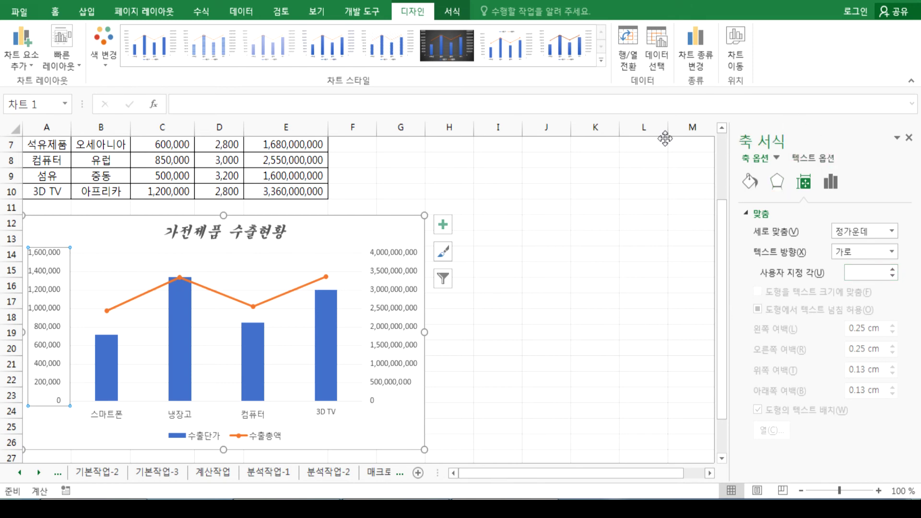
# Step: Float the format pane and look through the primary vertical axis's fill and line, effects, size and axis option categories
pyautogui.moveTo(666, 138); pyautogui.dragTo(588, 93)
pyautogui.click(590, 142)
pyautogui.click(616, 141)
pyautogui.click(643, 142)
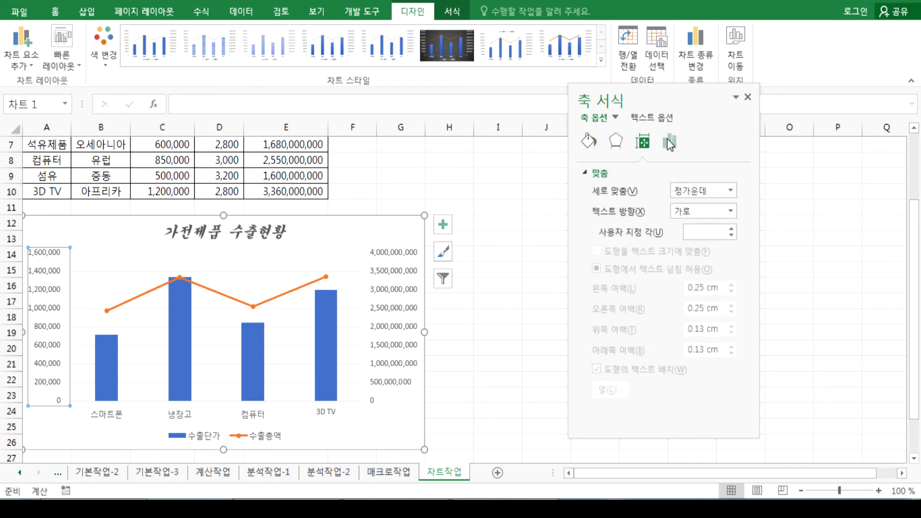
pyautogui.click(669, 141)
pyautogui.click(590, 144)
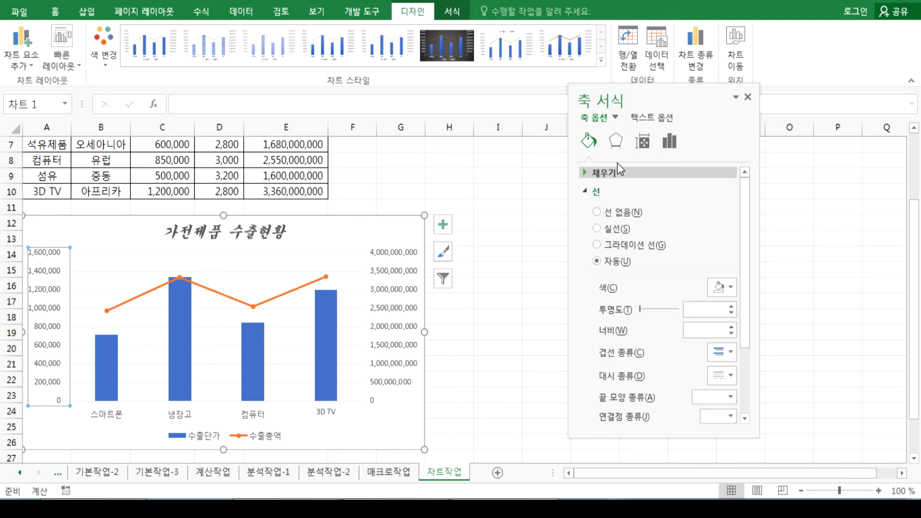
pyautogui.click(617, 143)
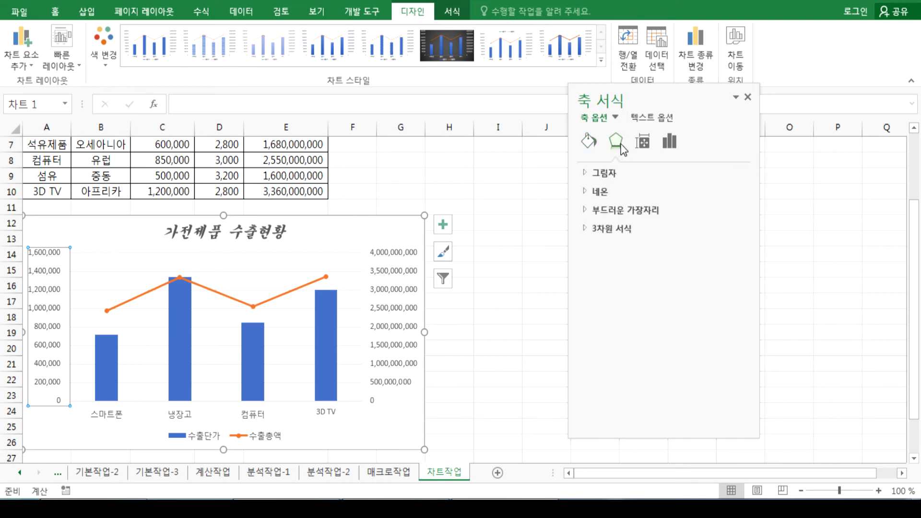
pyautogui.click(645, 149)
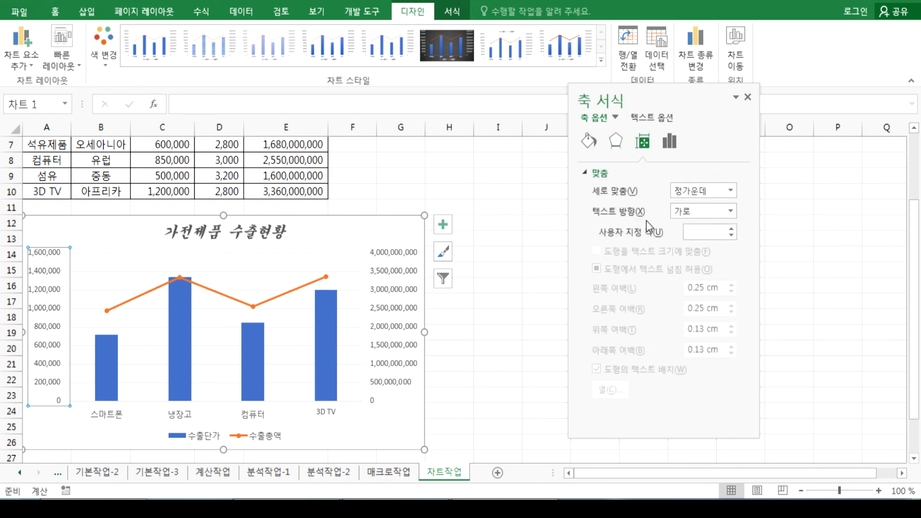
# Step: Set the major unit of the primary vertical axis to 400000
pyautogui.click(668, 144)
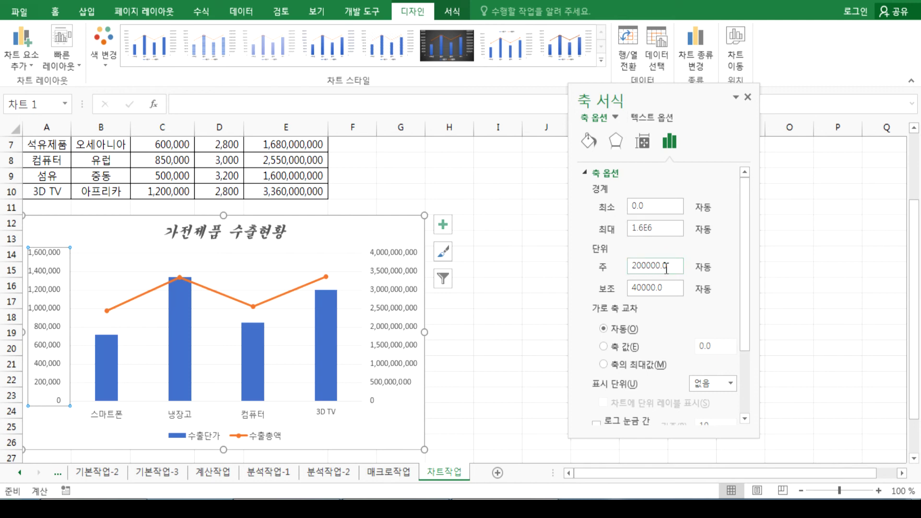
pyautogui.click(631, 265)
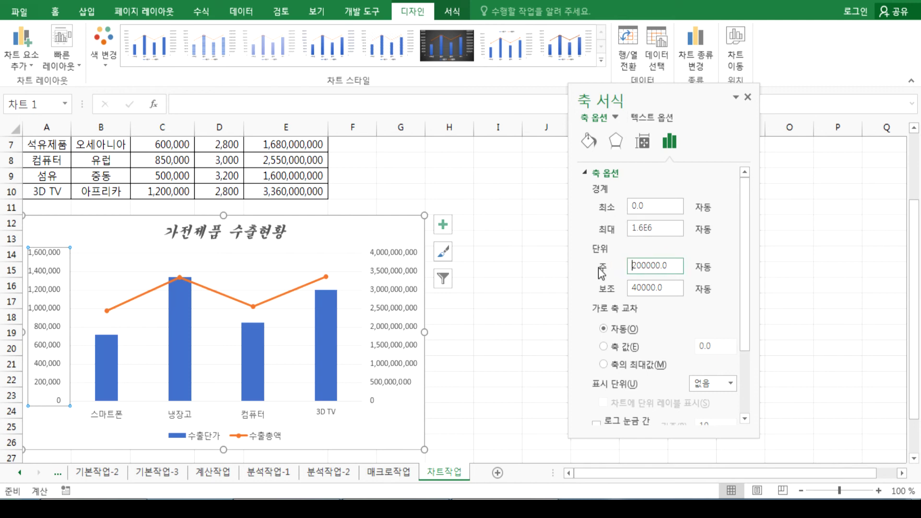
pyautogui.click(699, 271)
pyautogui.click(637, 267)
pyautogui.press('BackSpace')
pyautogui.write('4')
pyautogui.press('Return')
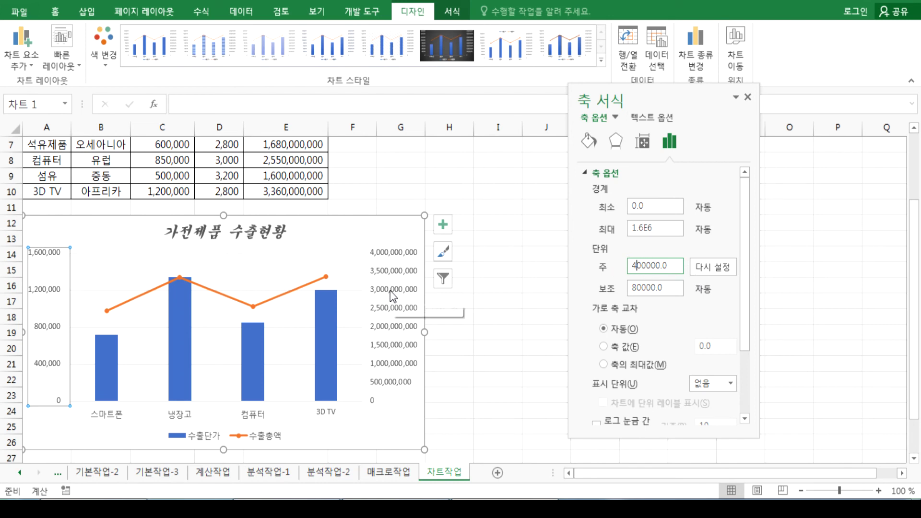
# Step: Set the major unit of the secondary vertical axis to 1.0E9
pyautogui.click(369, 261)
pyautogui.click(660, 266)
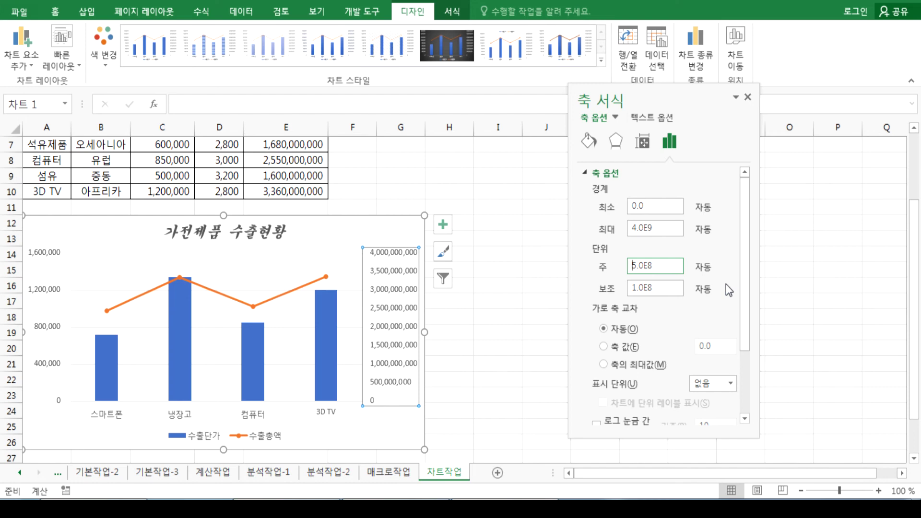
pyautogui.press('BackSpace')
pyautogui.press('BackSpace')
pyautogui.press('BackSpace')
pyautogui.press('BackSpace')
pyautogui.press('BackSpace')
pyautogui.write('10')
pyautogui.press('Return')
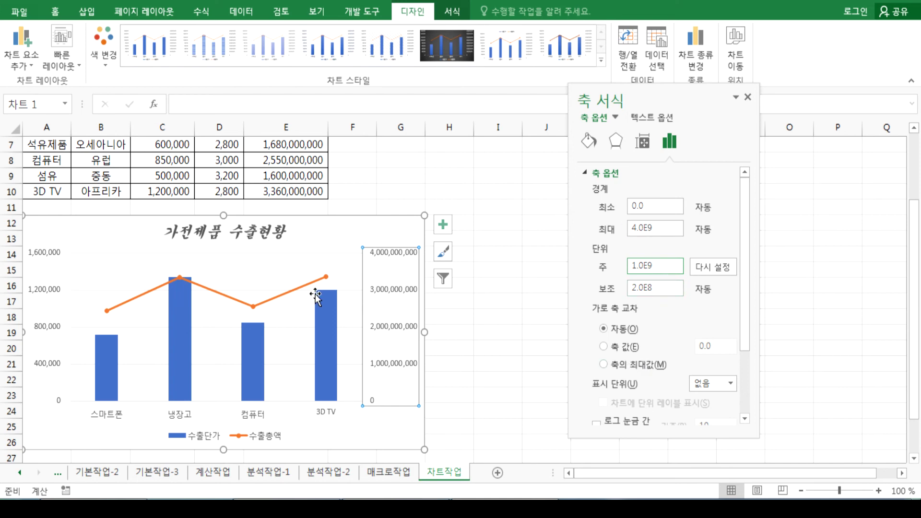
# Step: Compare the 수출단가 and 수출총액 values in the source table with the chart's axis scales
pyautogui.click(55, 370)
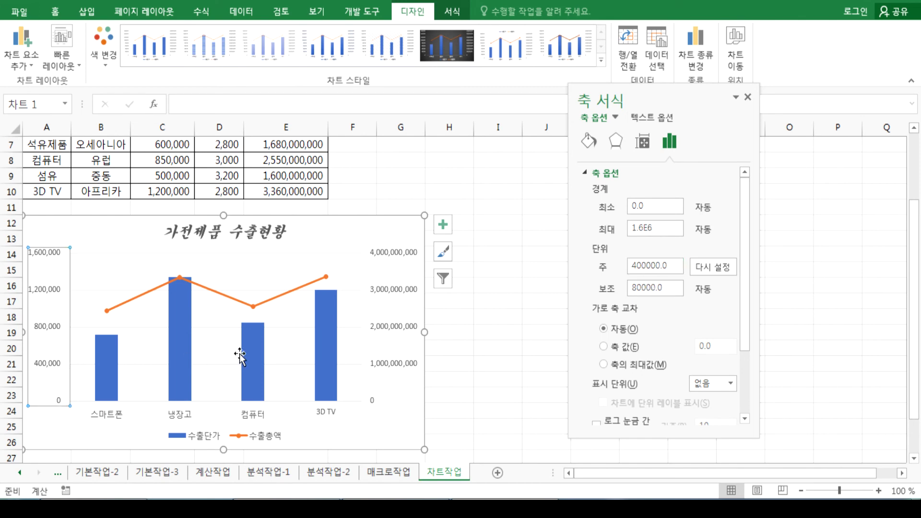
pyautogui.scroll(2, 171, 267)
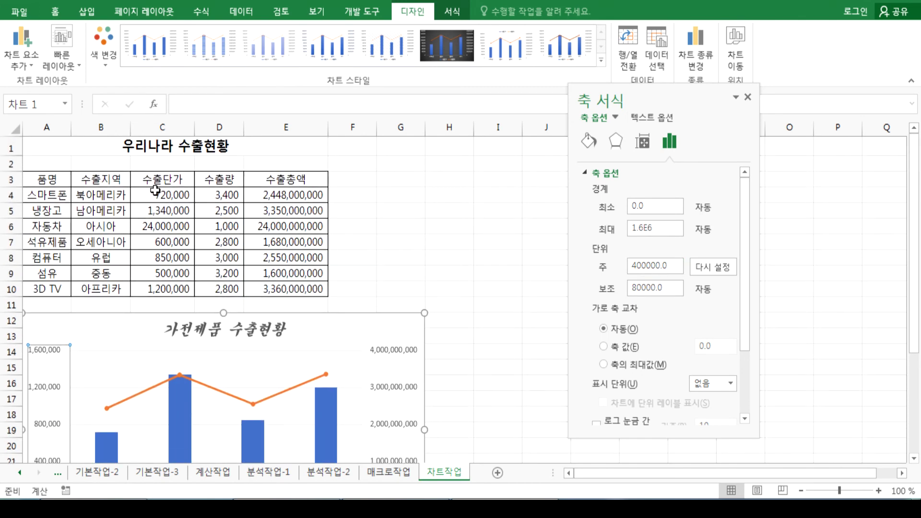
pyautogui.click(154, 194)
pyautogui.moveTo(150, 222); pyautogui.dragTo(152, 285)
pyautogui.click(147, 224)
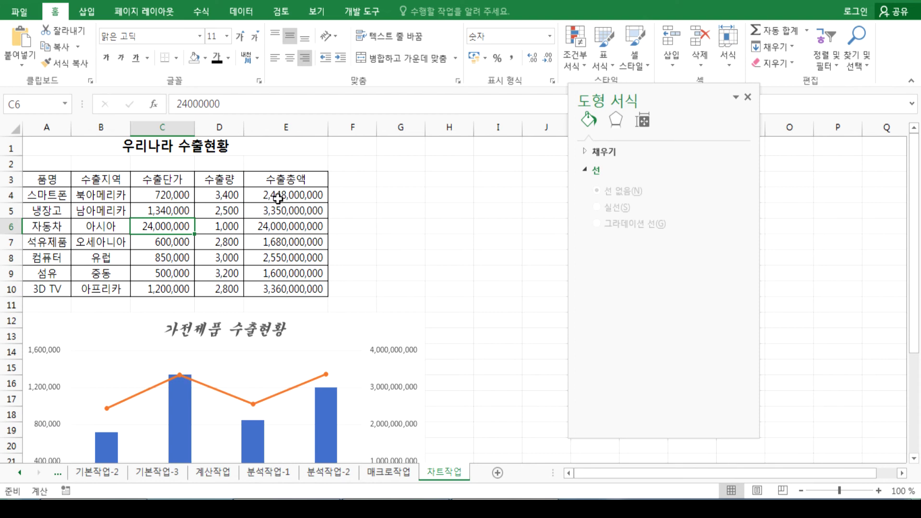
pyautogui.scroll(-4, 259, 269)
pyautogui.scroll(4, 236, 318)
pyautogui.scroll(-4, 258, 250)
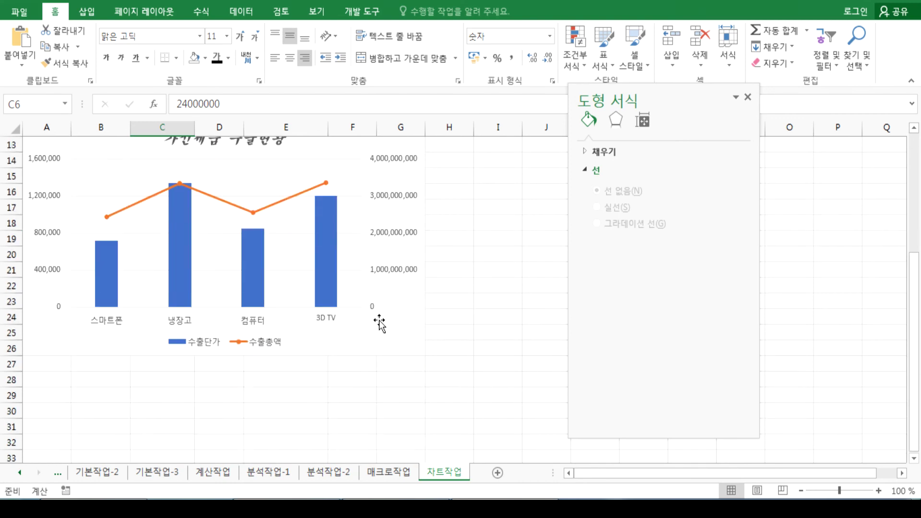
# Step: Dock the format pane again and review each option category of the primary vertical axis
pyautogui.doubleClick(667, 102)
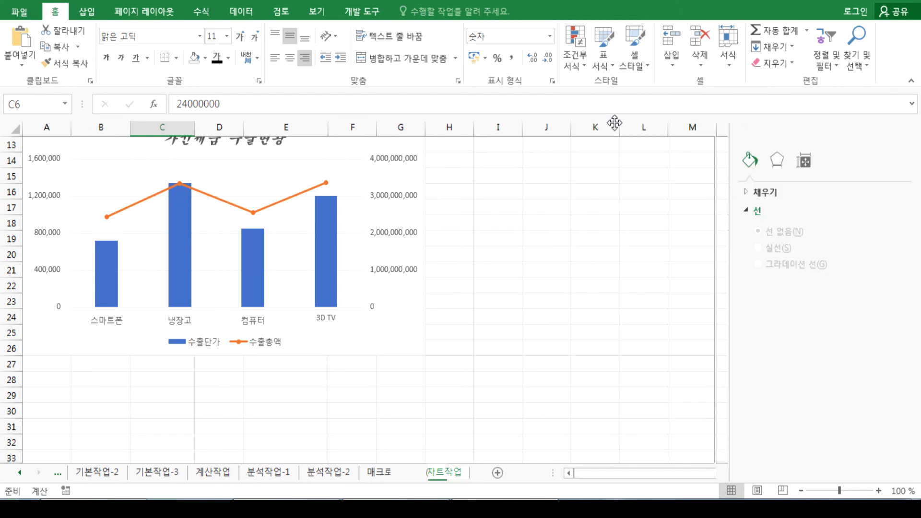
pyautogui.click(47, 238)
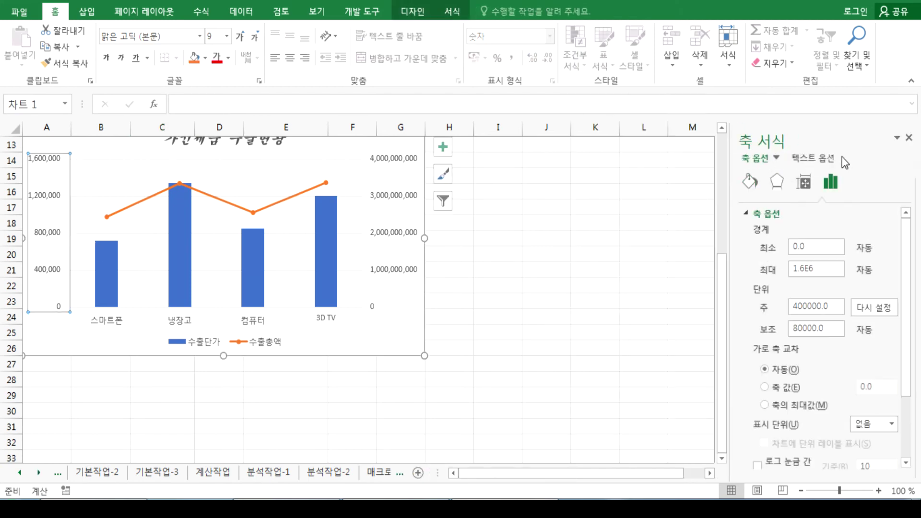
pyautogui.click(750, 182)
pyautogui.click(777, 181)
pyautogui.click(805, 183)
pyautogui.click(831, 182)
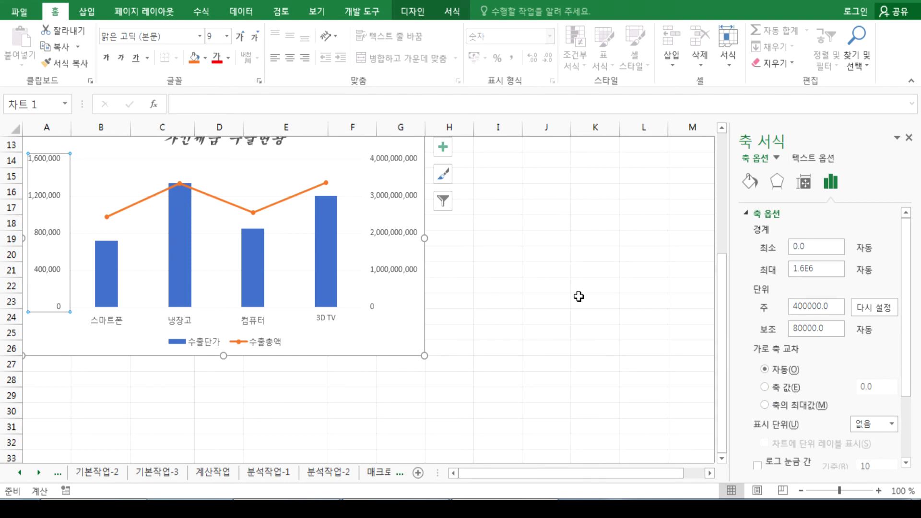
# Step: Examine the format options of the chart area, the 수출단가 column series and the 수출총액 line series
pyautogui.scroll(3, 485, 275)
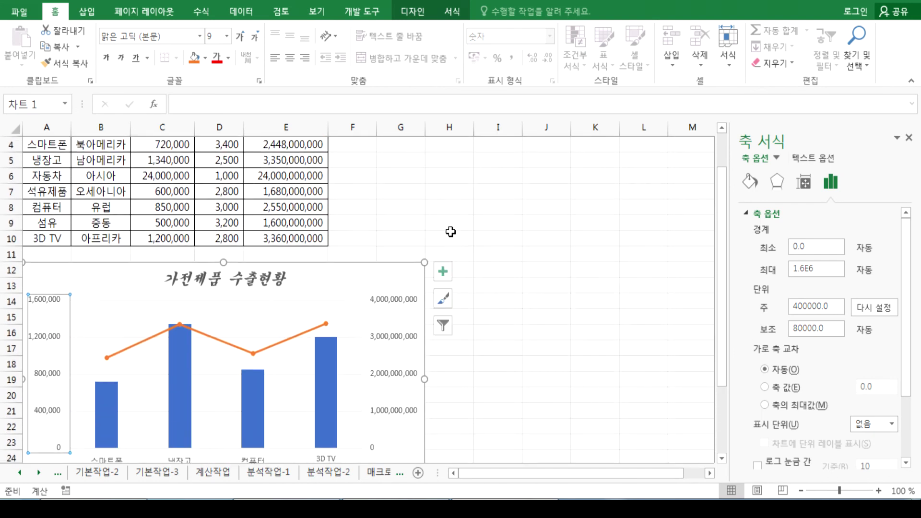
pyautogui.click(395, 272)
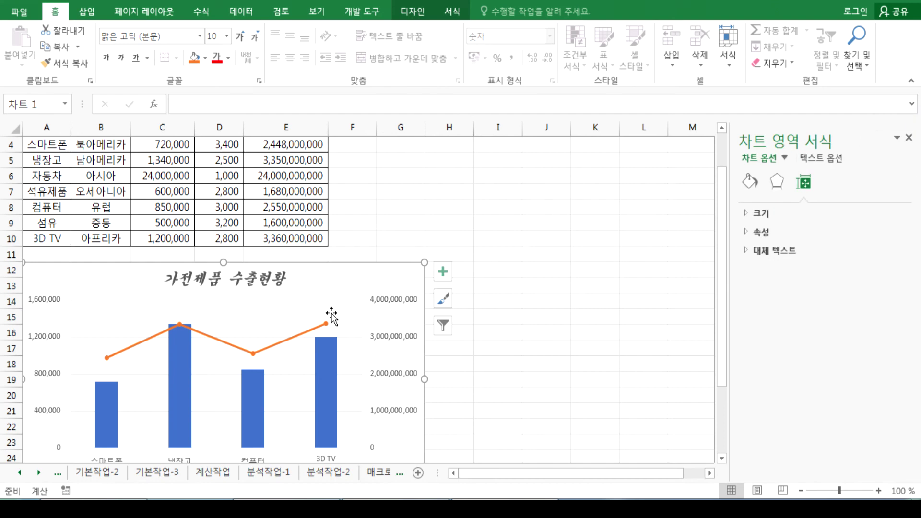
pyautogui.click(321, 352)
pyautogui.scroll(-1, 321, 353)
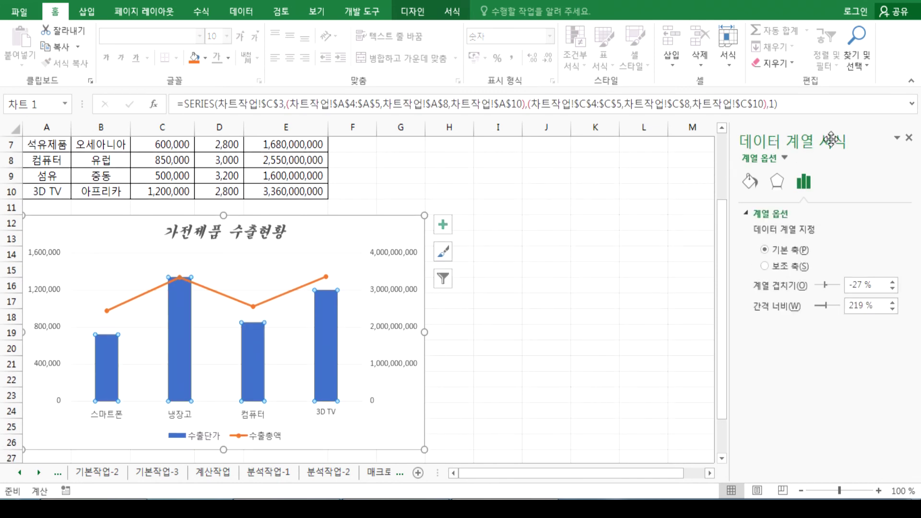
pyautogui.click(263, 303)
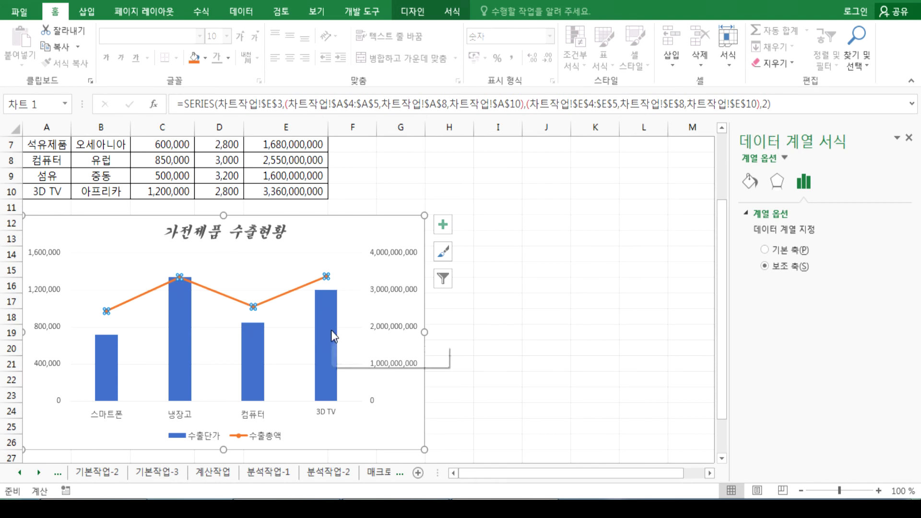
# Step: Add centered (가운데) data labels to both series of the whole chart
pyautogui.click(336, 235)
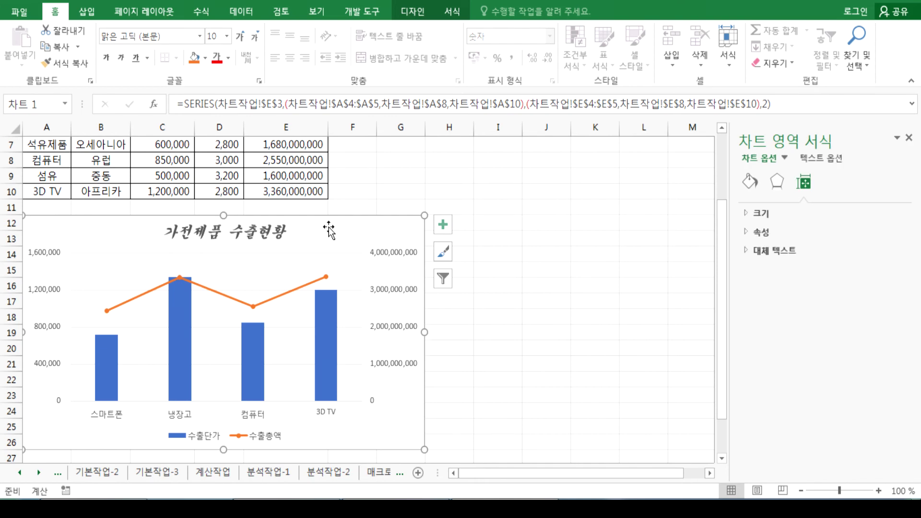
pyautogui.click(426, 11)
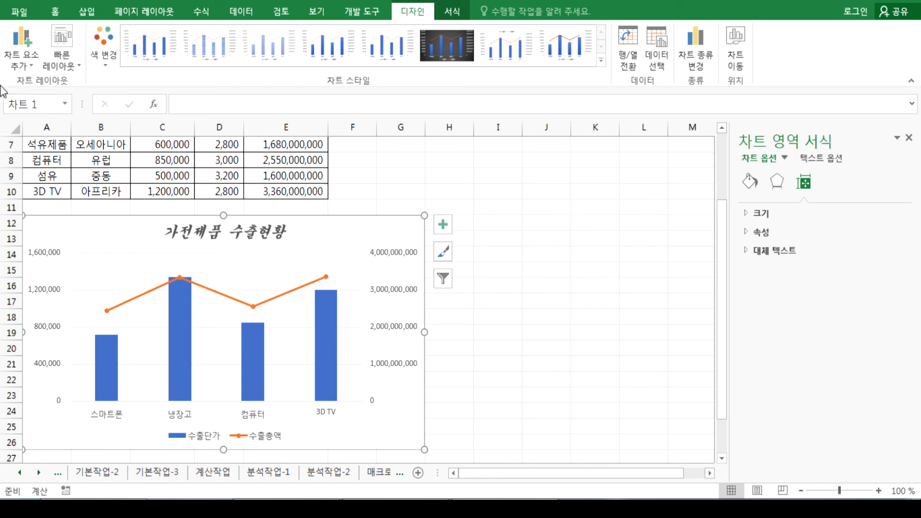
pyautogui.click(31, 62)
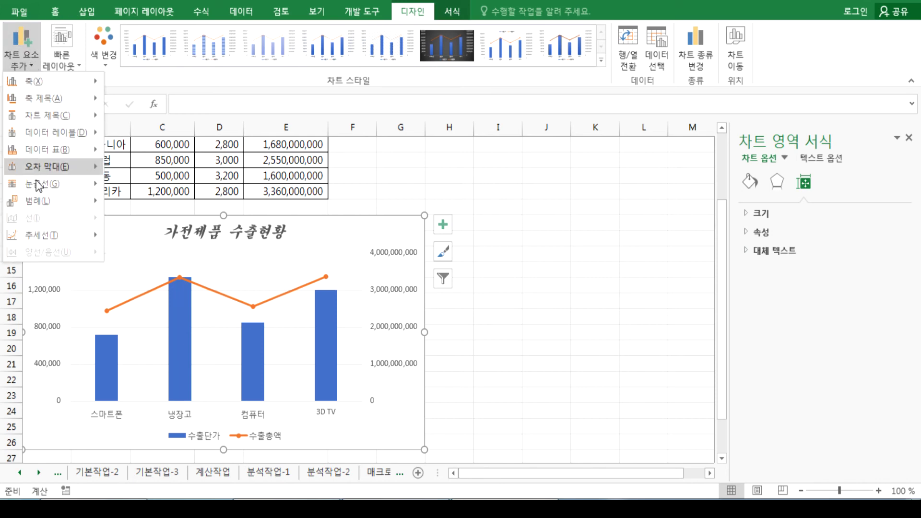
pyautogui.moveTo(41, 150)
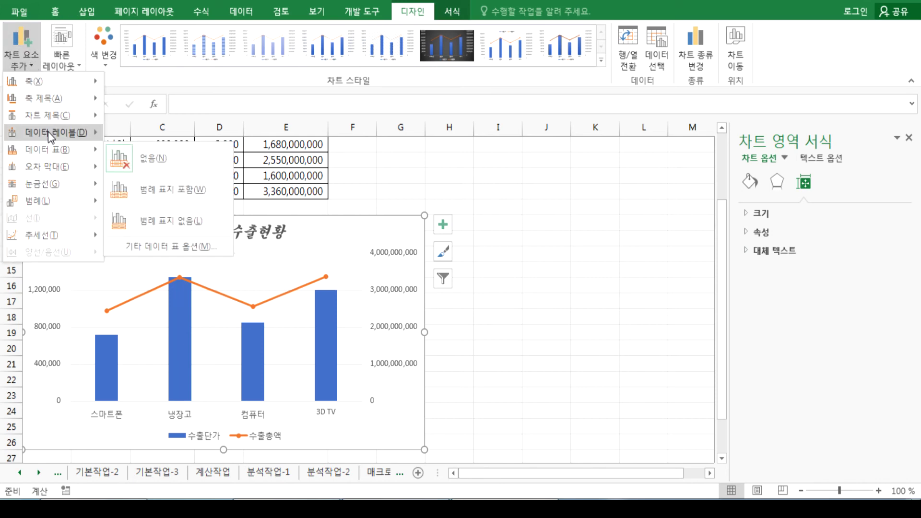
pyautogui.moveTo(50, 131)
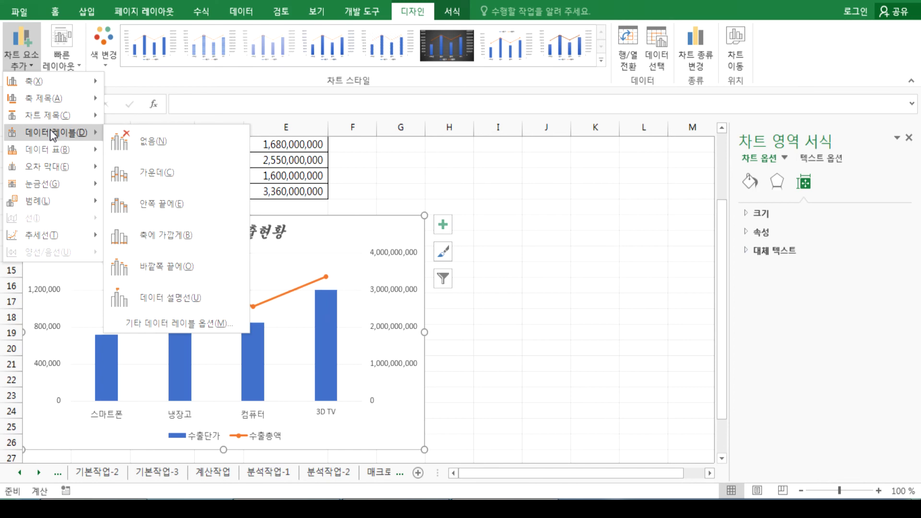
pyautogui.click(165, 182)
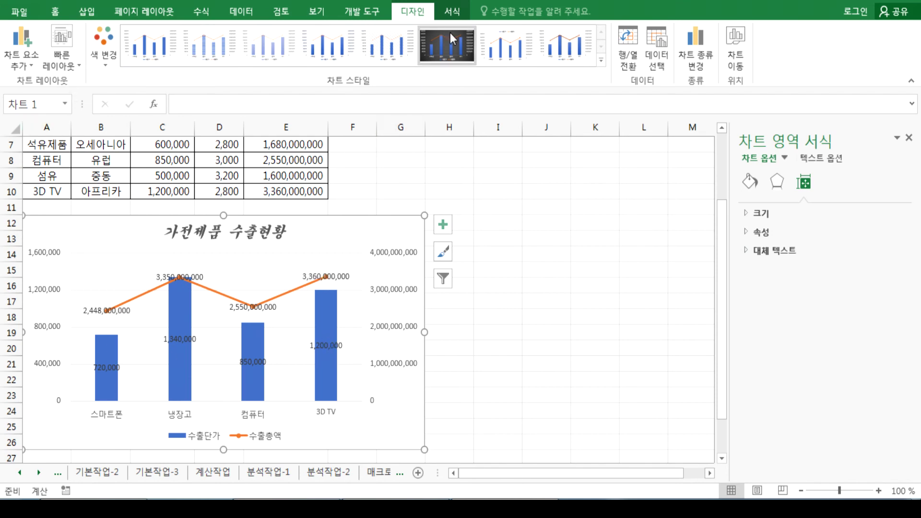
# Step: Remove the data labels from the whole chart with the 없음 option
pyautogui.click(22, 73)
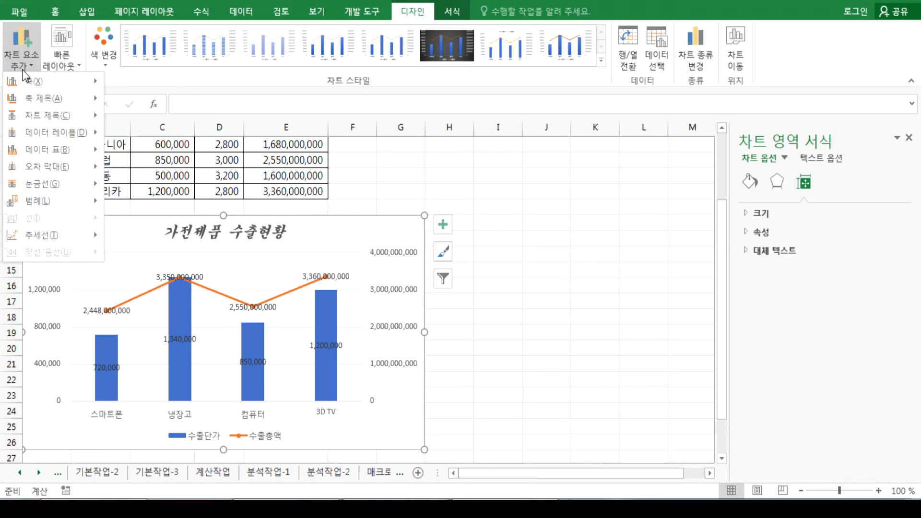
pyautogui.moveTo(57, 133)
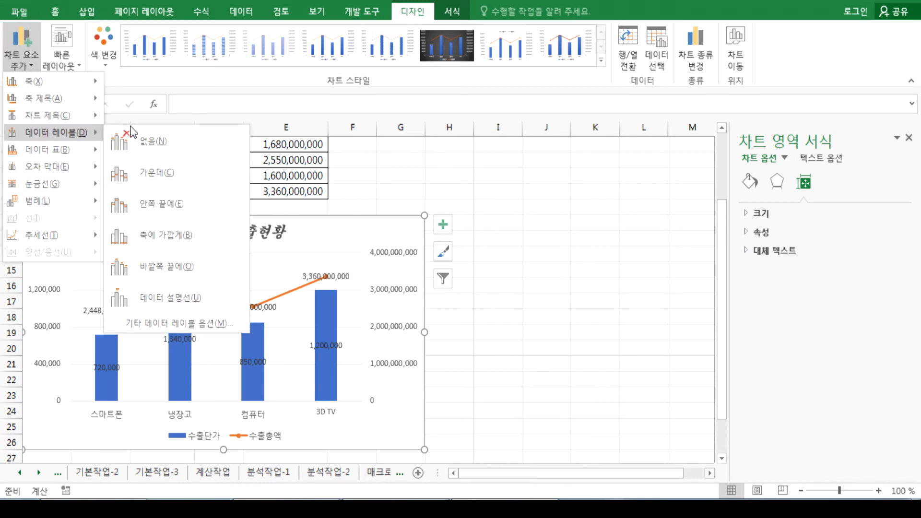
pyautogui.click(140, 137)
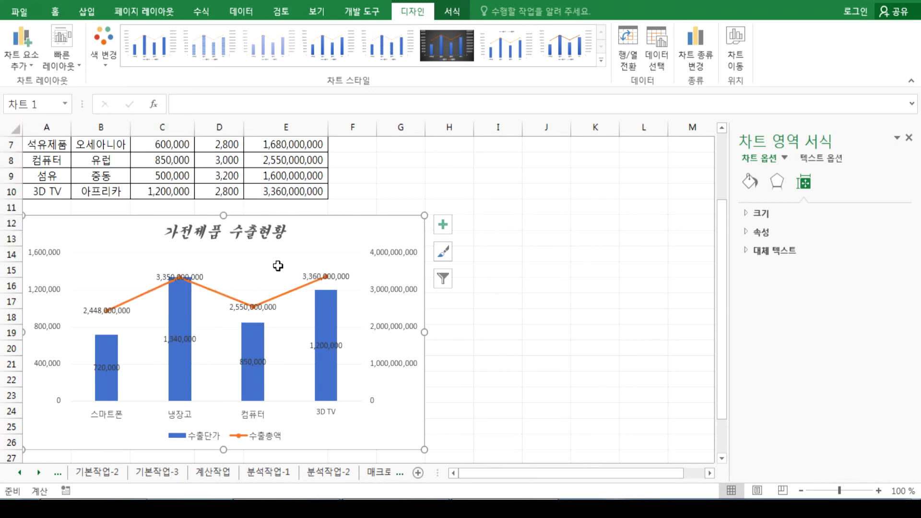
# Step: Review the data label options offered for the 수출단가 column series and the 수출총액 line series
pyautogui.click(323, 318)
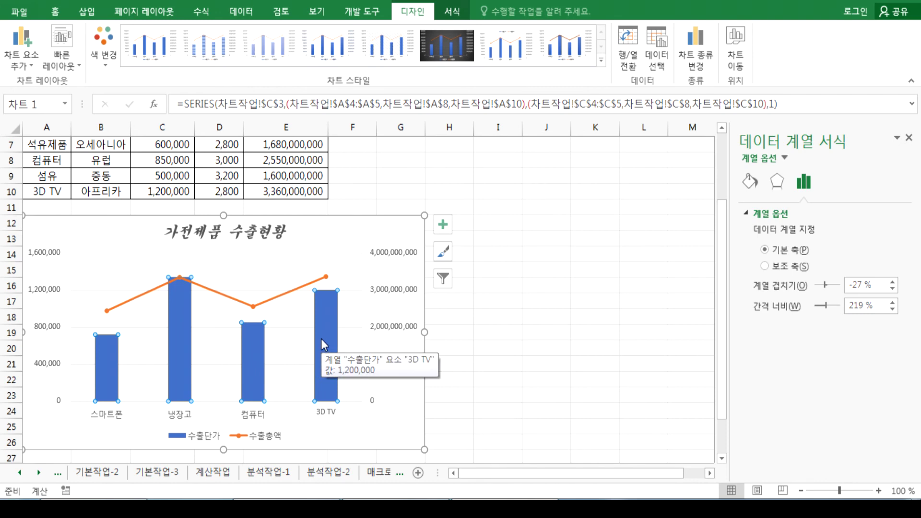
pyautogui.rightClick(321, 340)
pyautogui.moveTo(375, 439)
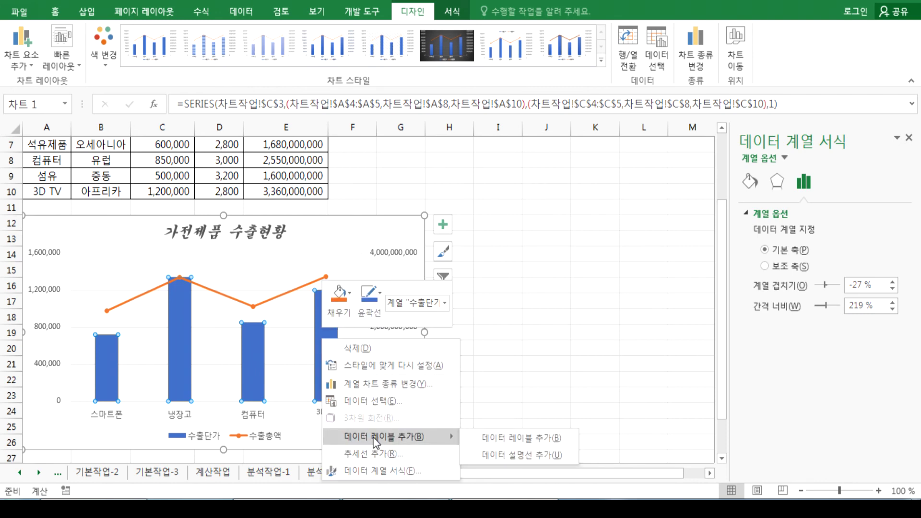
pyautogui.press('Escape')
pyautogui.press('Escape')
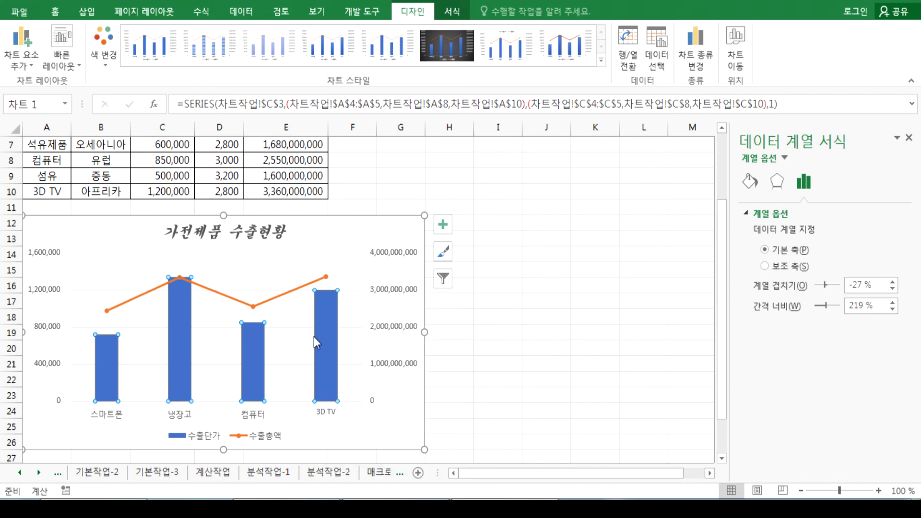
pyautogui.click(135, 298)
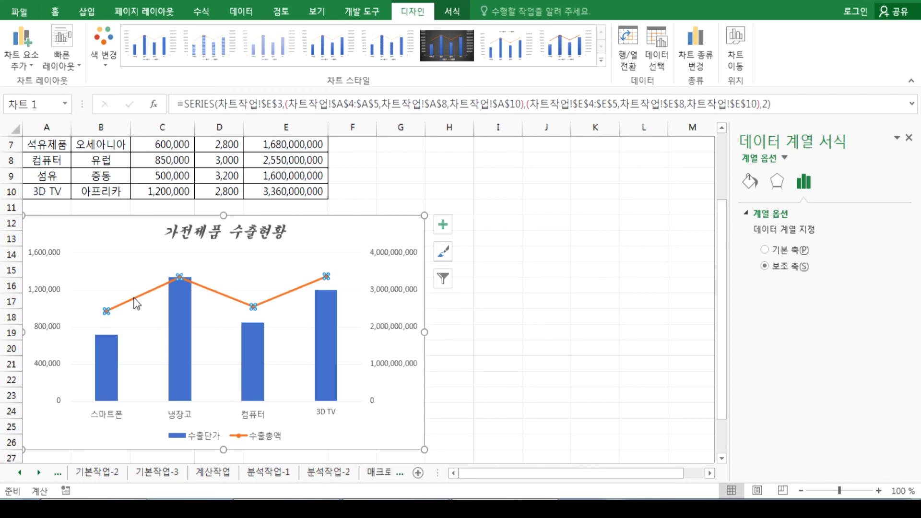
pyautogui.click(15, 60)
pyautogui.moveTo(52, 136)
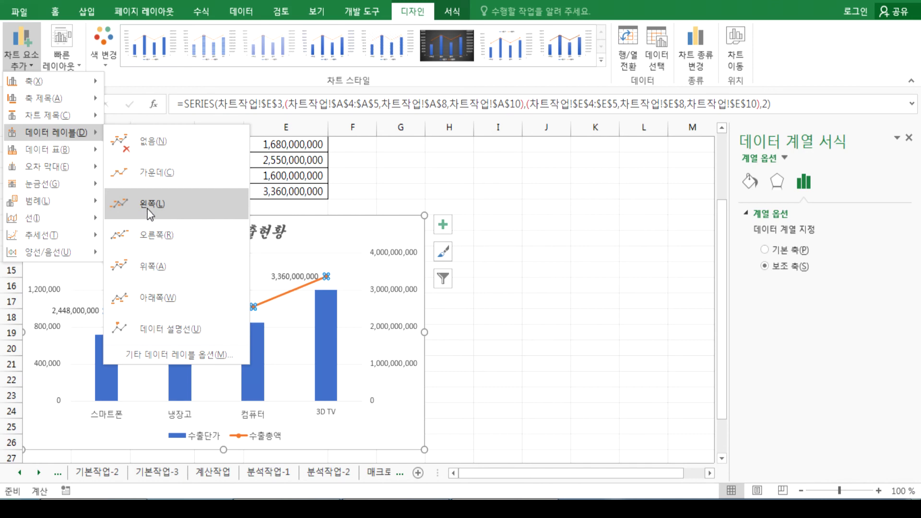
pyautogui.press('Escape')
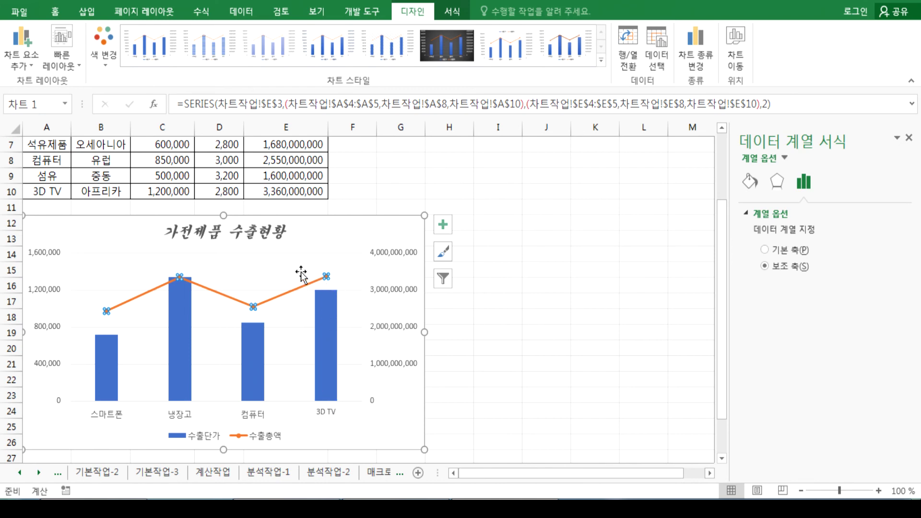
# Step: Add a data label above only the 3D TV point of the 수출총액 line series
pyautogui.moveTo(325, 277)
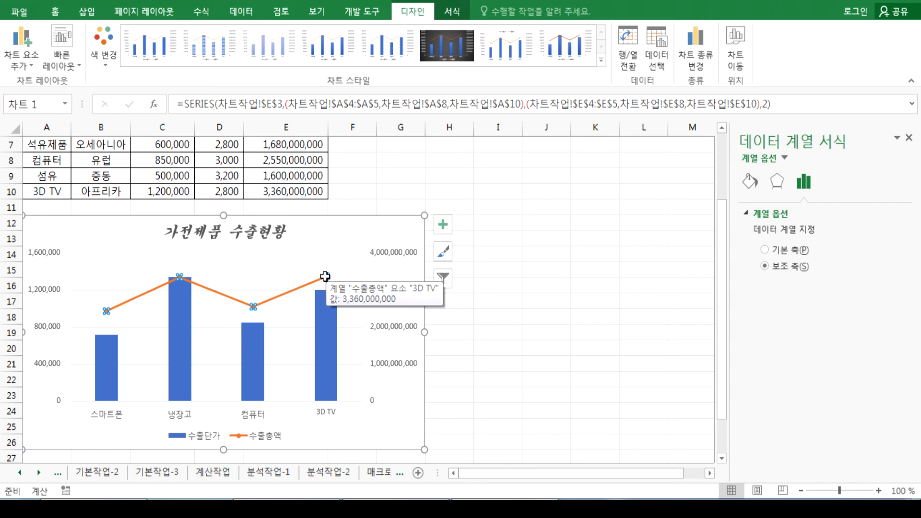
pyautogui.click(366, 229)
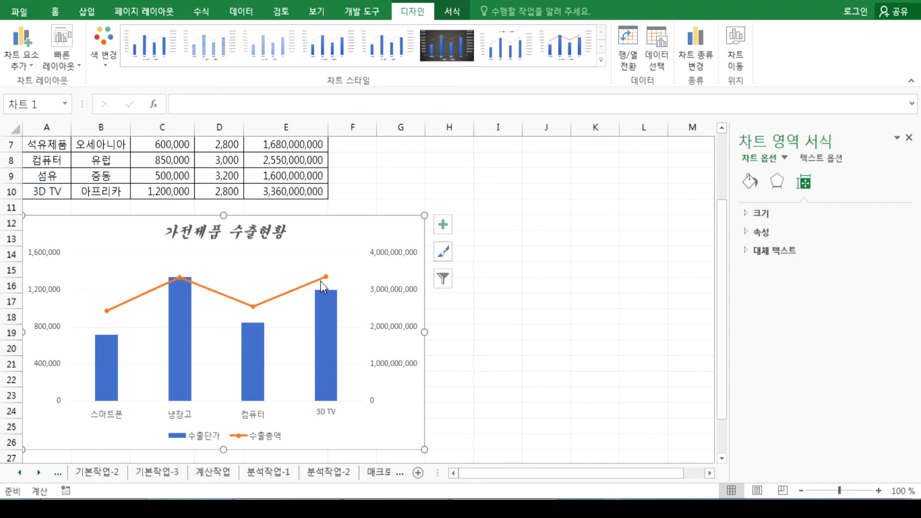
pyautogui.click(300, 287)
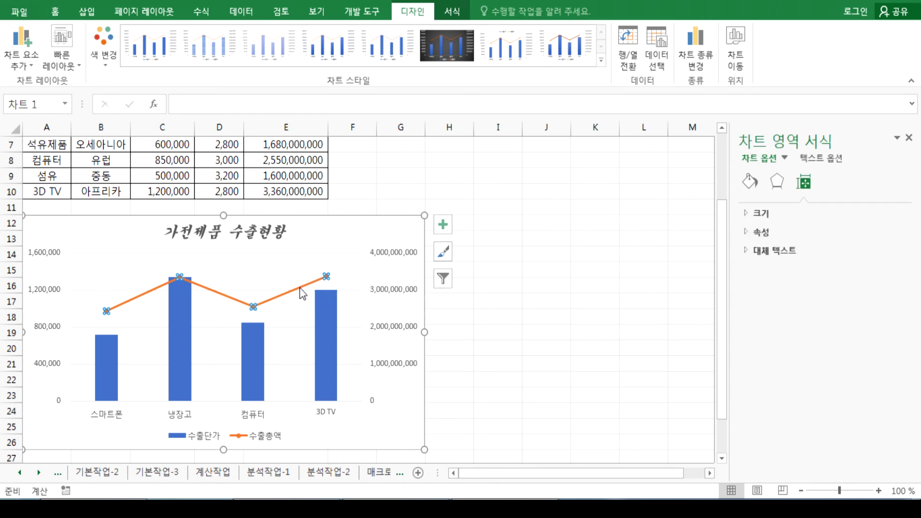
pyautogui.click(326, 277)
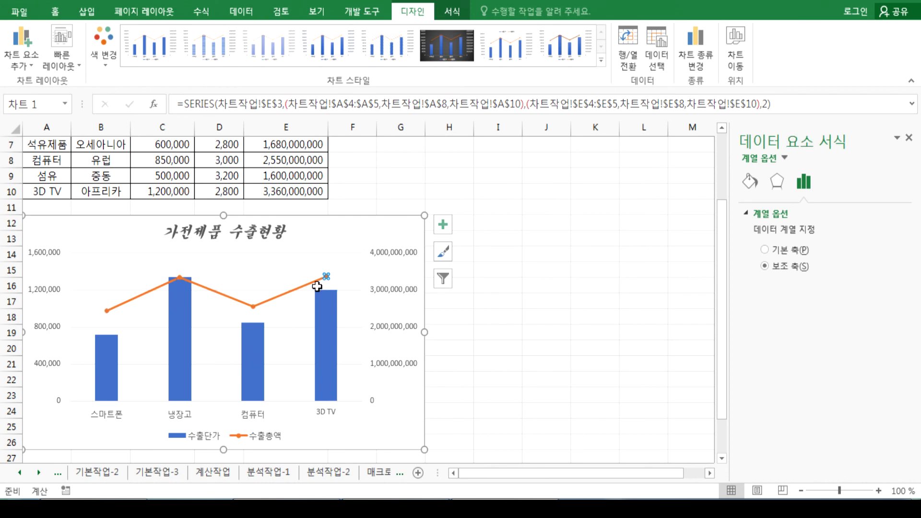
pyautogui.moveTo(324, 272)
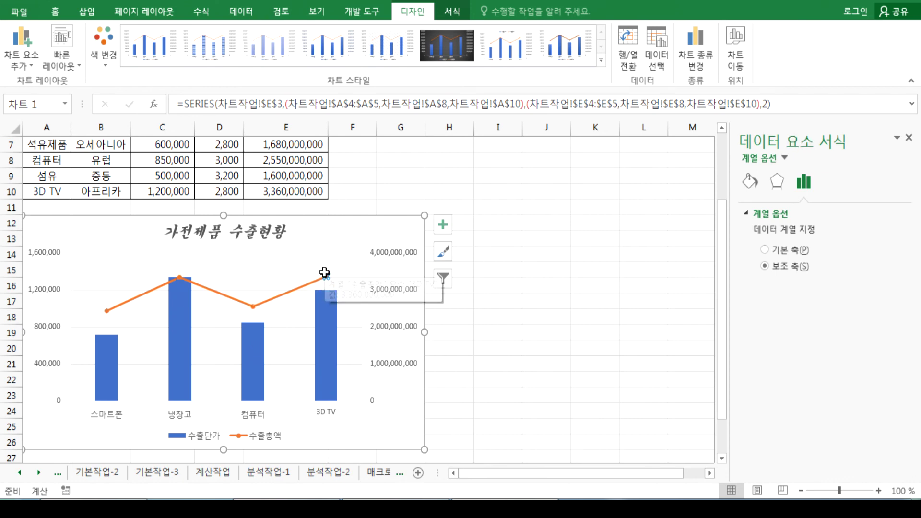
pyautogui.click(24, 70)
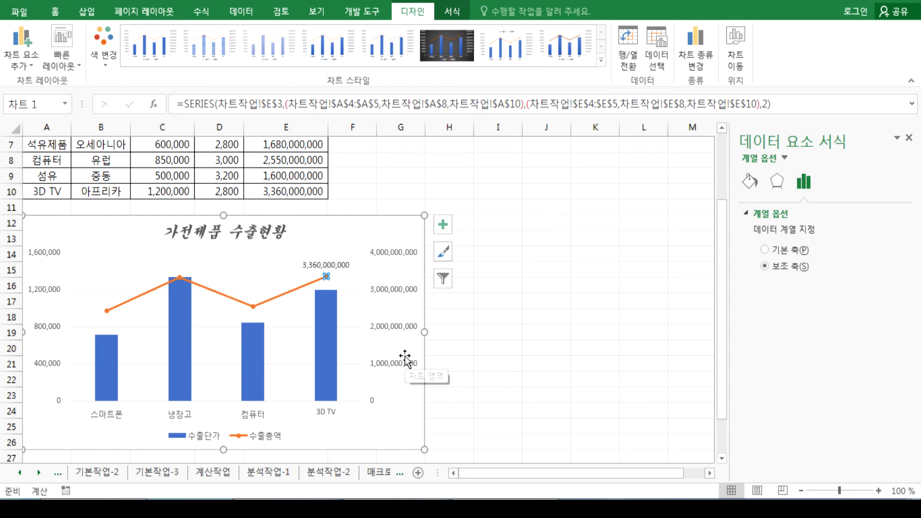
# Step: Add 축에 가깝게 data labels to all 수출단가 columns, and delete them again
pyautogui.click(257, 357)
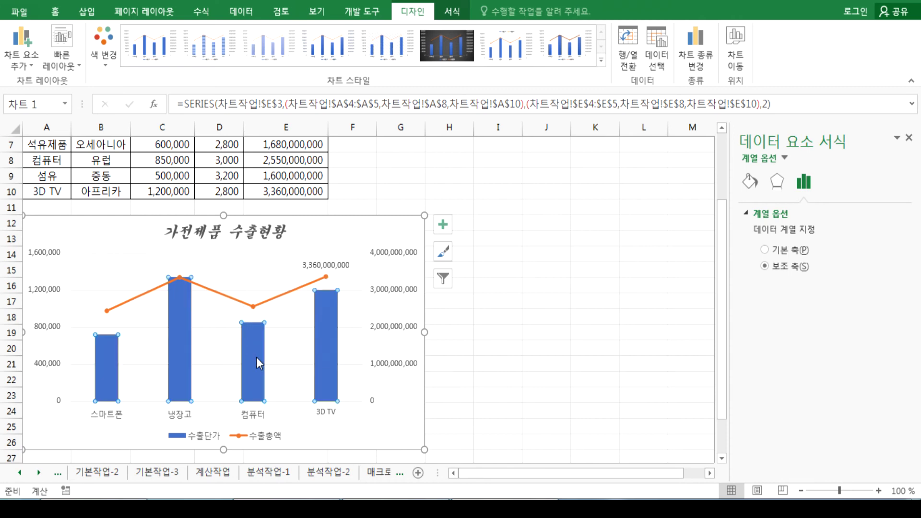
pyautogui.click(24, 61)
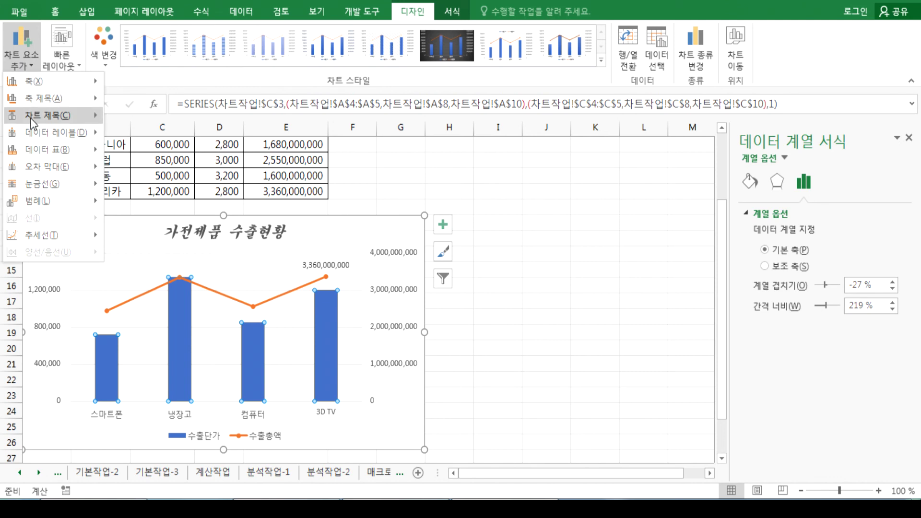
pyautogui.moveTo(31, 134)
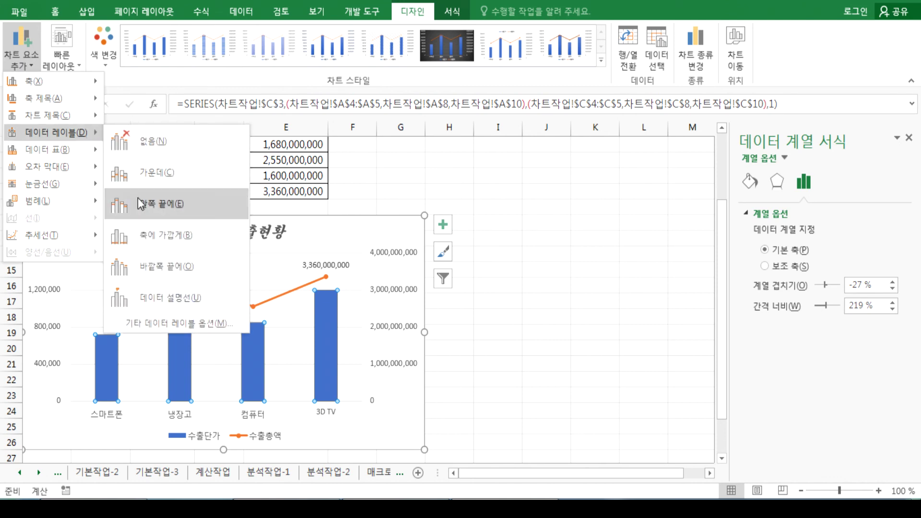
pyautogui.click(137, 231)
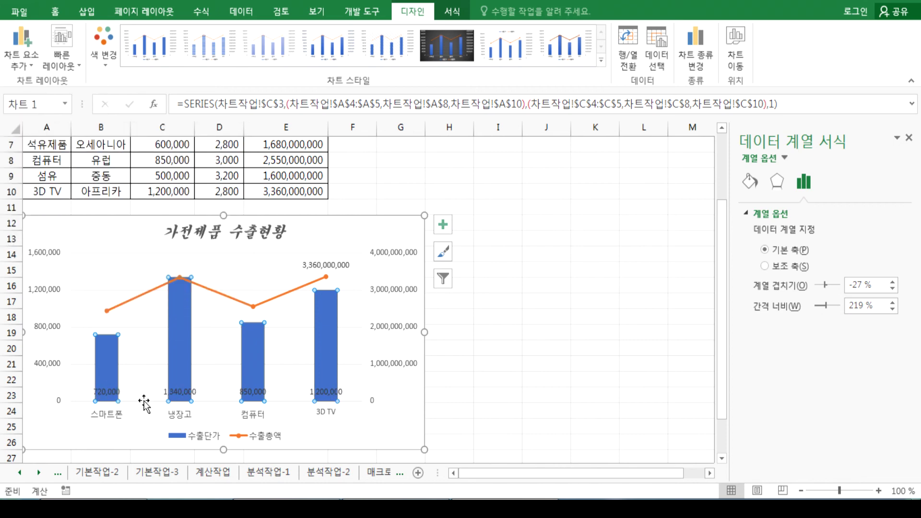
pyautogui.click(112, 393)
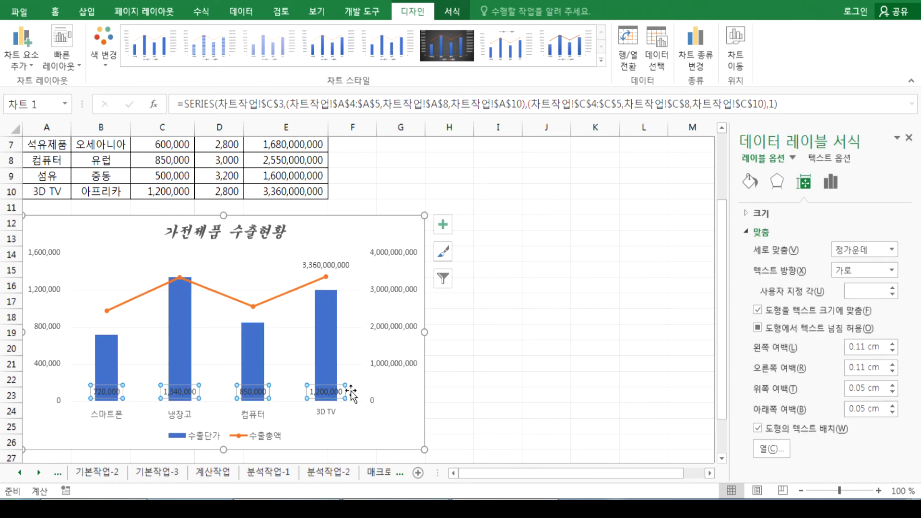
pyautogui.press('Delete')
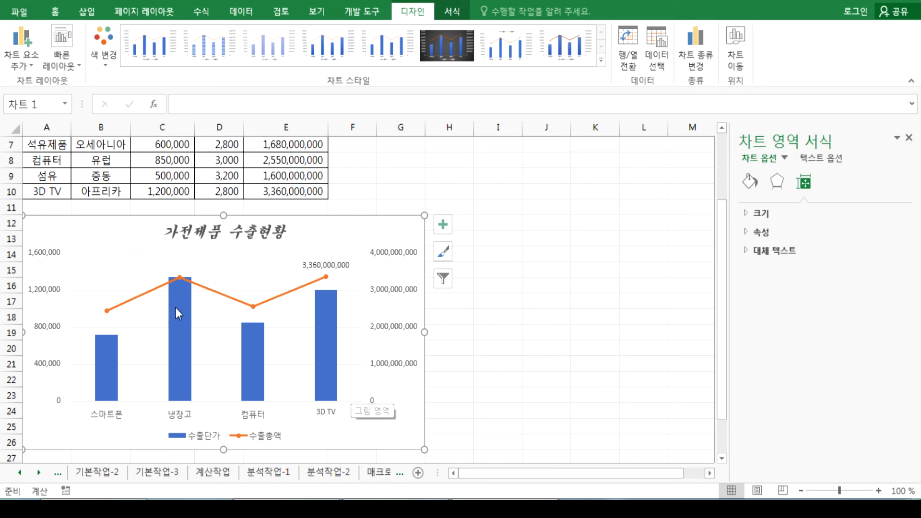
# Step: Add a data label with the 축에 가깝게 position to only the 냉장고 column of the 수출단가 series
pyautogui.moveTo(168, 330)
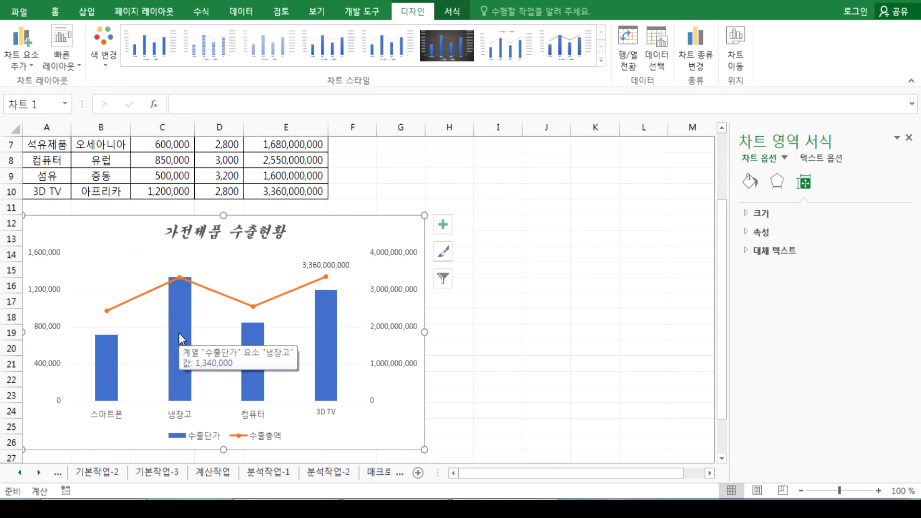
pyautogui.click(178, 333)
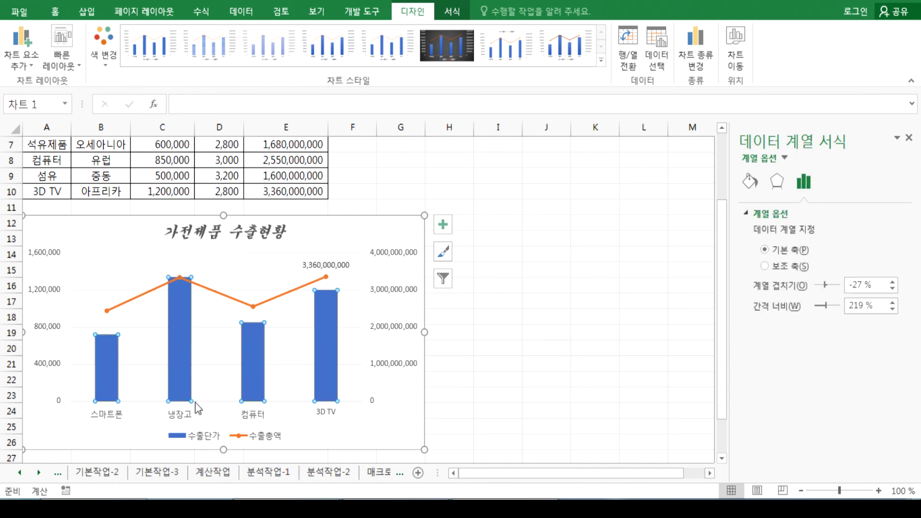
pyautogui.click(180, 335)
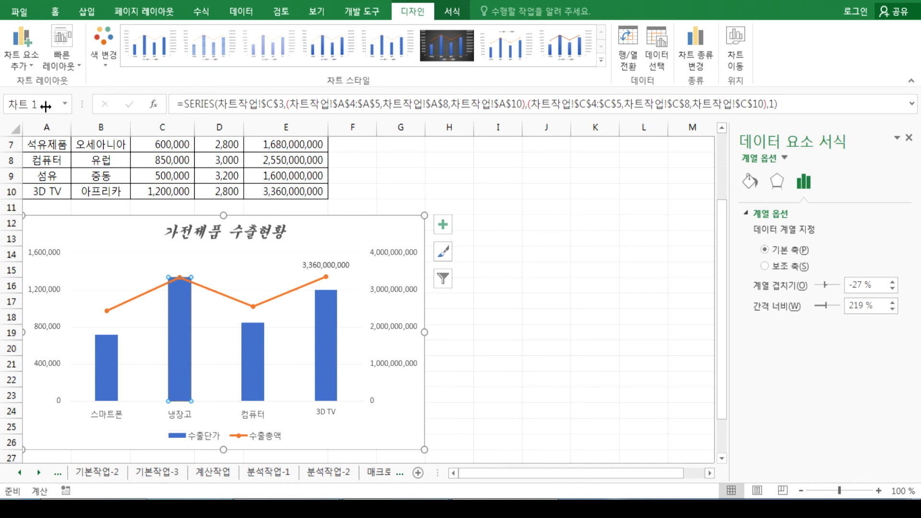
pyautogui.click(19, 67)
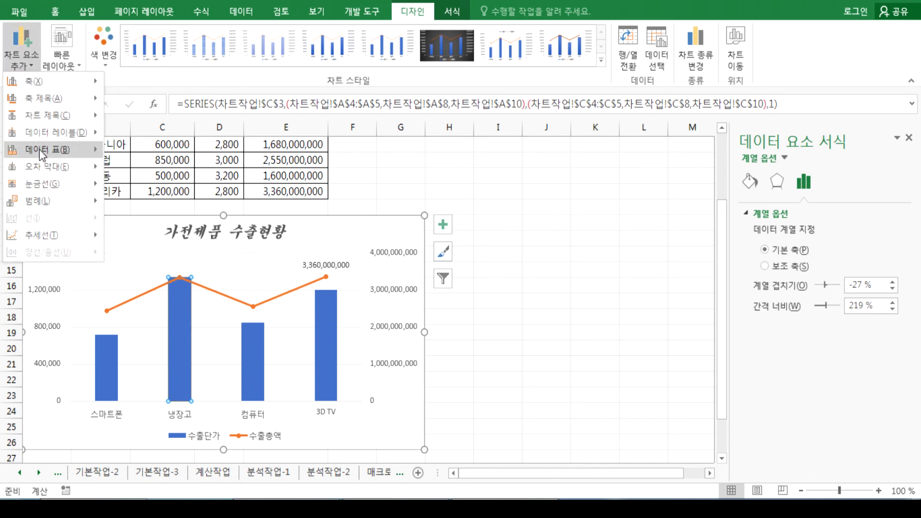
pyautogui.moveTo(74, 136)
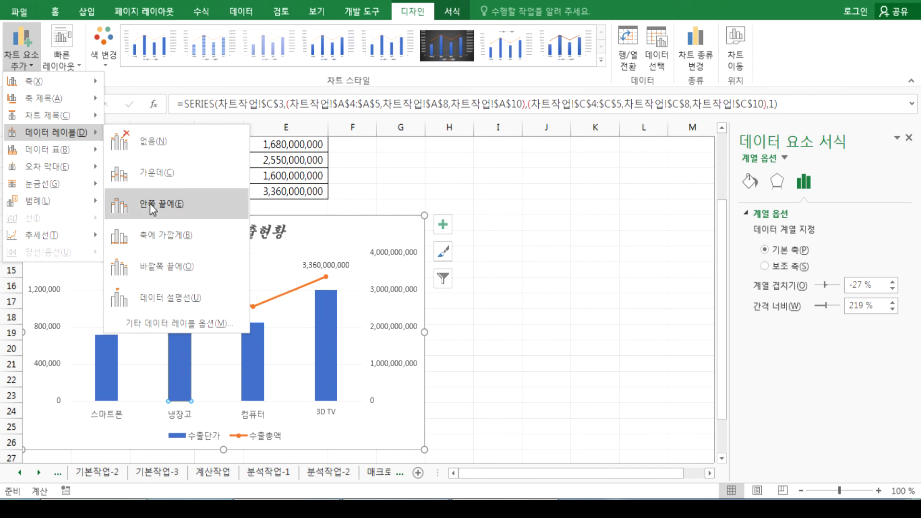
pyautogui.click(151, 233)
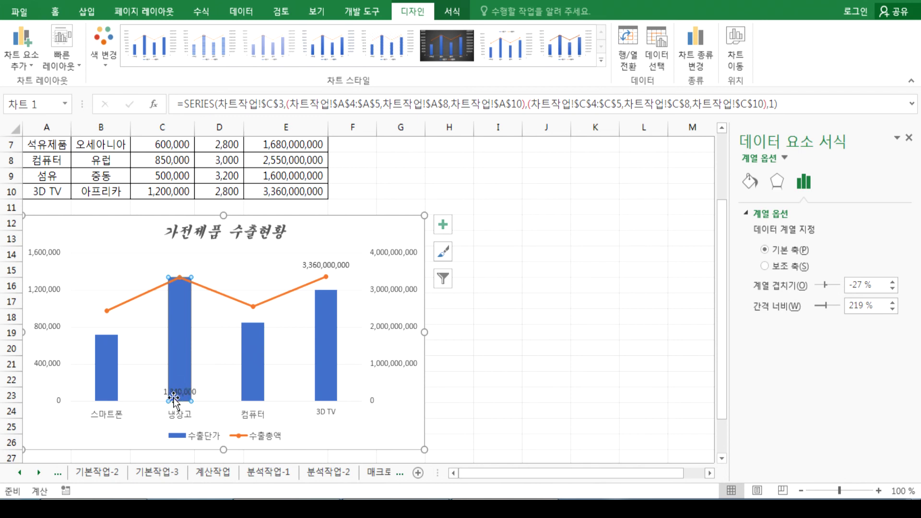
pyautogui.click(225, 407)
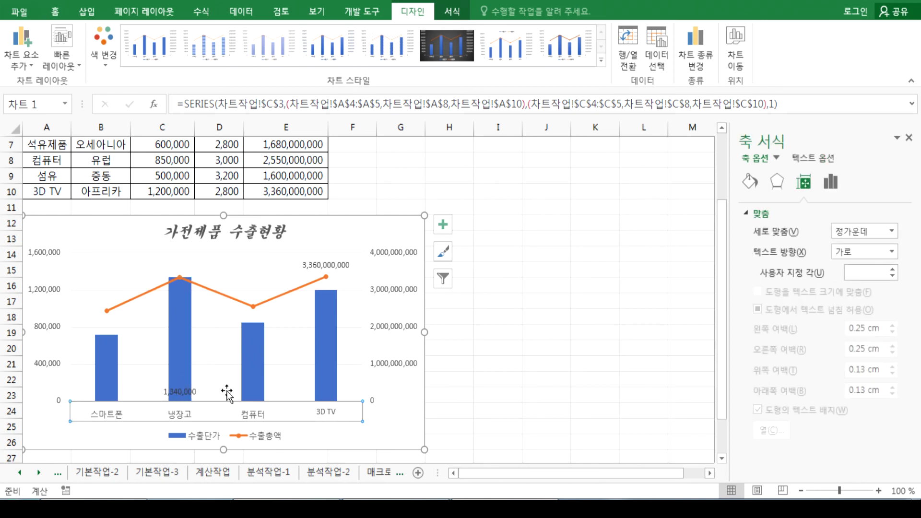
pyautogui.click(184, 392)
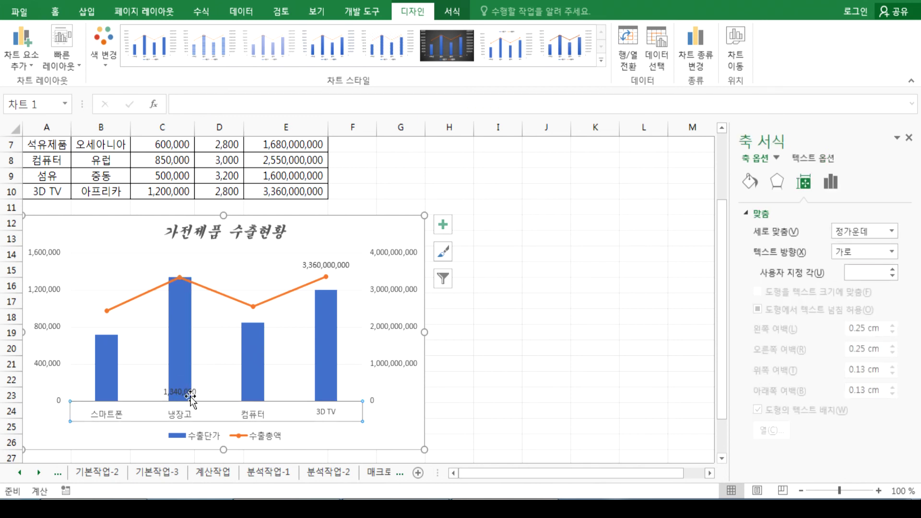
# Step: Delete the data labels of the 냉장고 column and the 3D TV point on the 수출총액 line
pyautogui.click(368, 379)
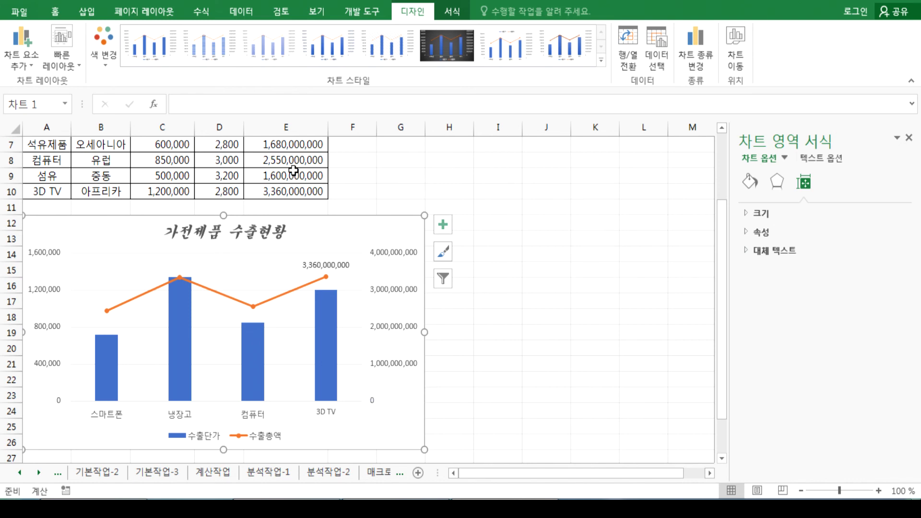
pyautogui.click(339, 264)
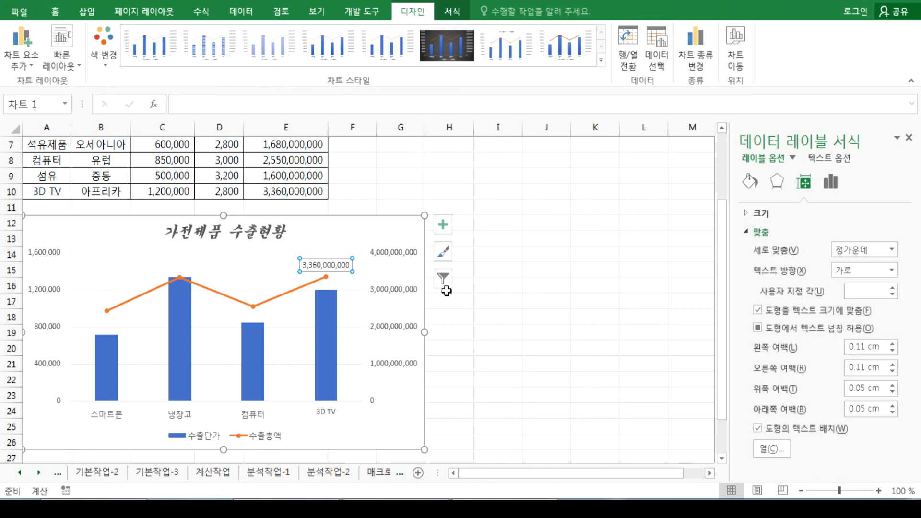
pyautogui.click(414, 292)
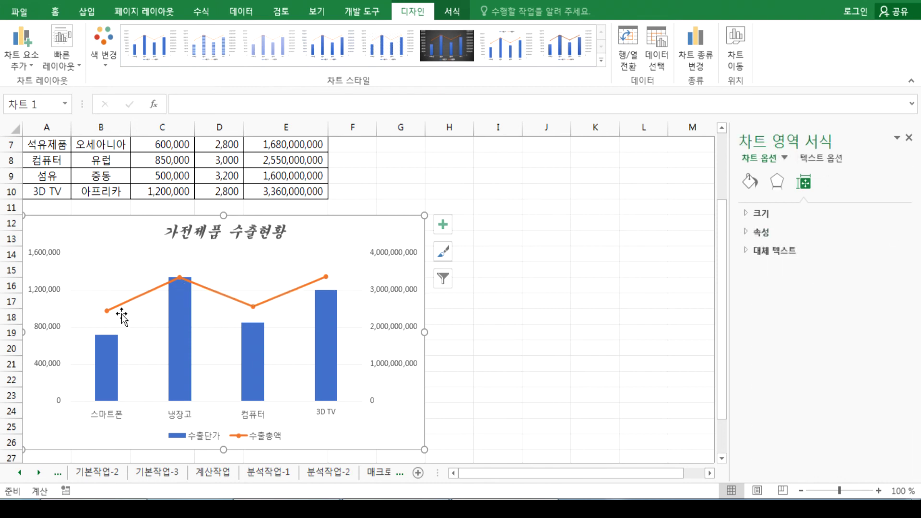
# Step: Add 안쪽 끝에 data labels to all 수출단가 columns, and delete them again
pyautogui.click(105, 371)
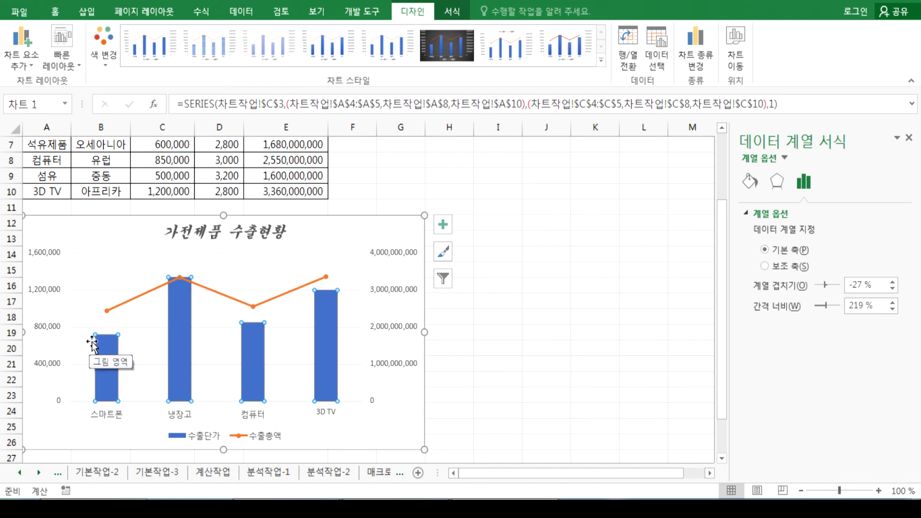
pyautogui.moveTo(105, 347)
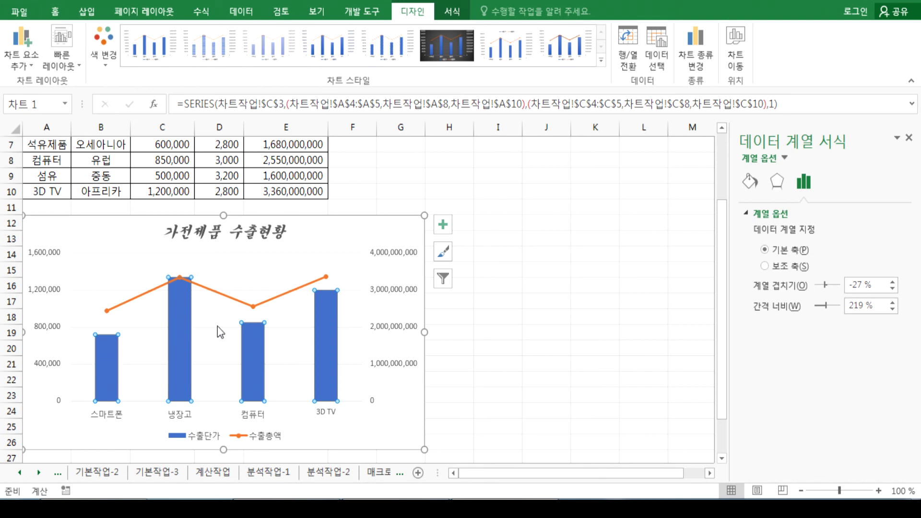
pyautogui.click(315, 241)
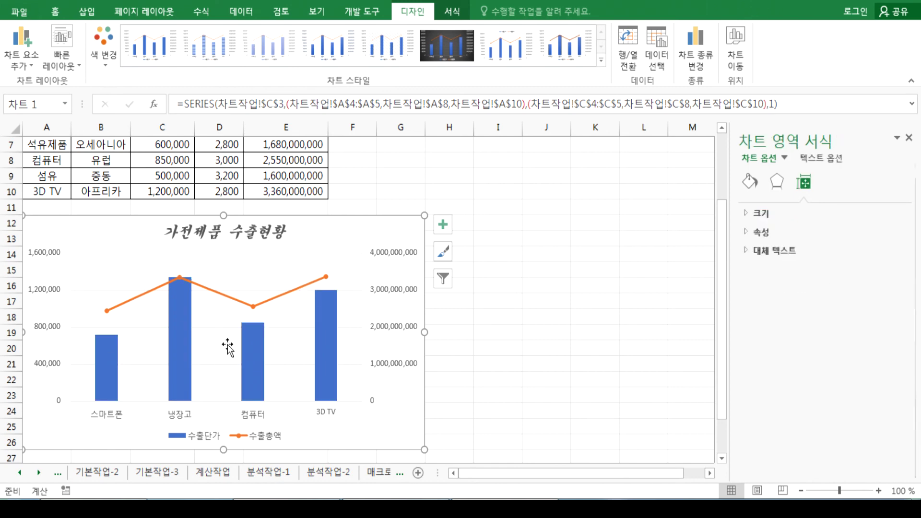
pyautogui.click(184, 333)
pyautogui.rightClick(184, 333)
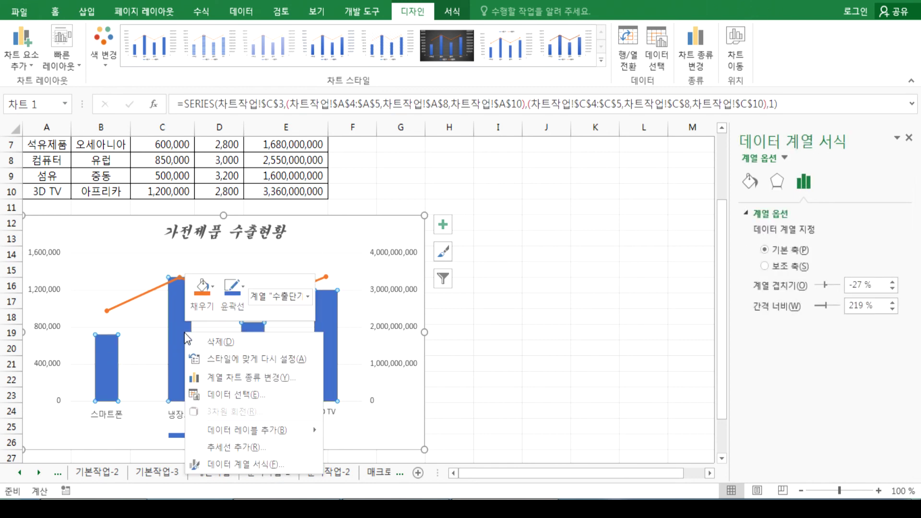
pyautogui.moveTo(221, 430)
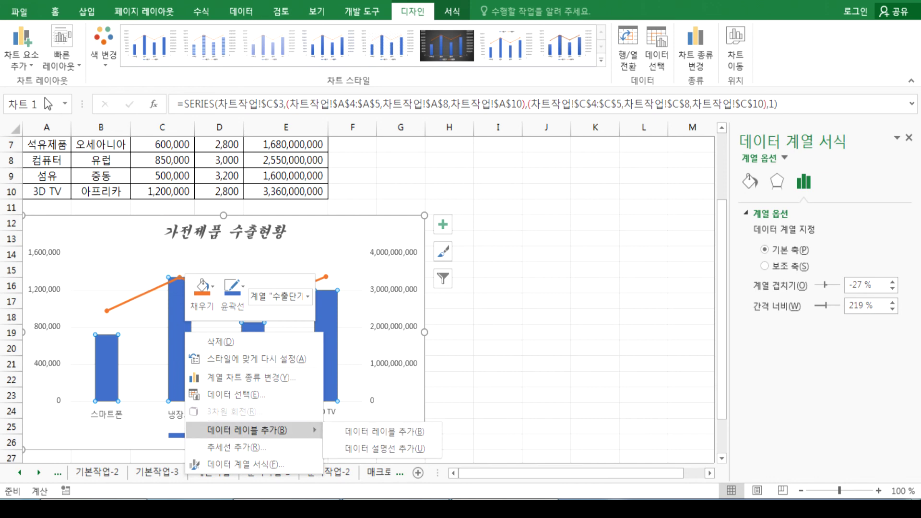
pyautogui.click(29, 71)
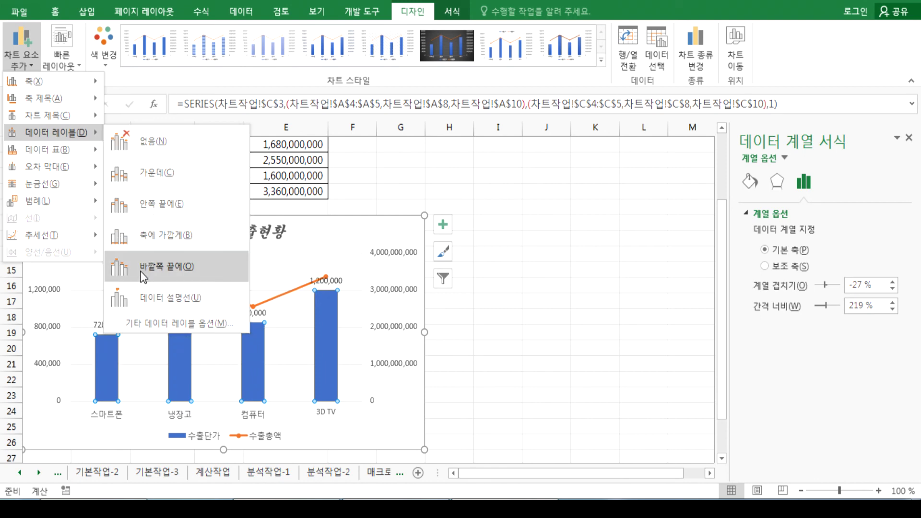
pyautogui.click(145, 204)
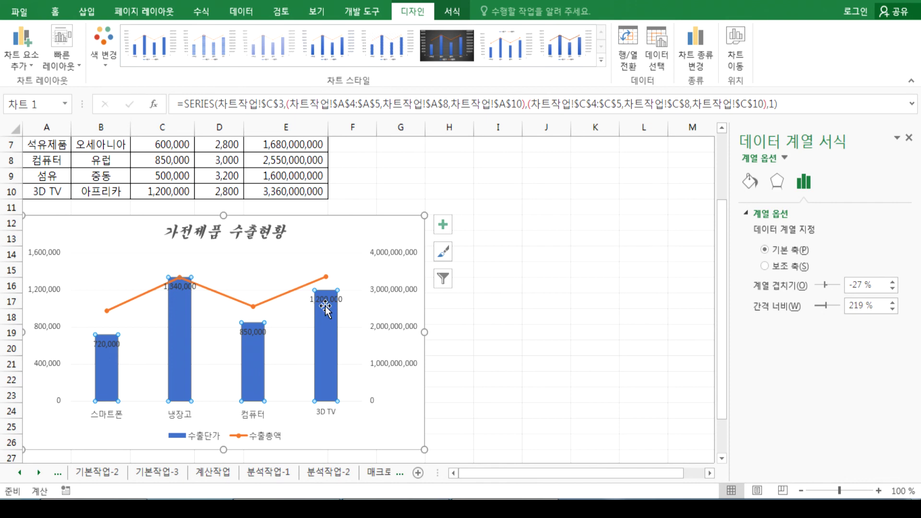
pyautogui.click(179, 288)
pyautogui.press('Delete')
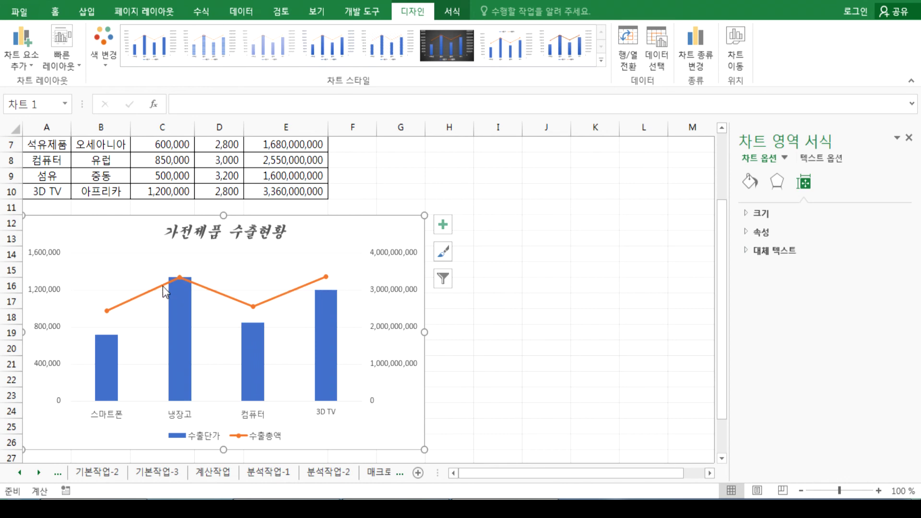
# Step: Add a data label centred on only the 3D TV point of the 수출총액 line series
pyautogui.click(326, 276)
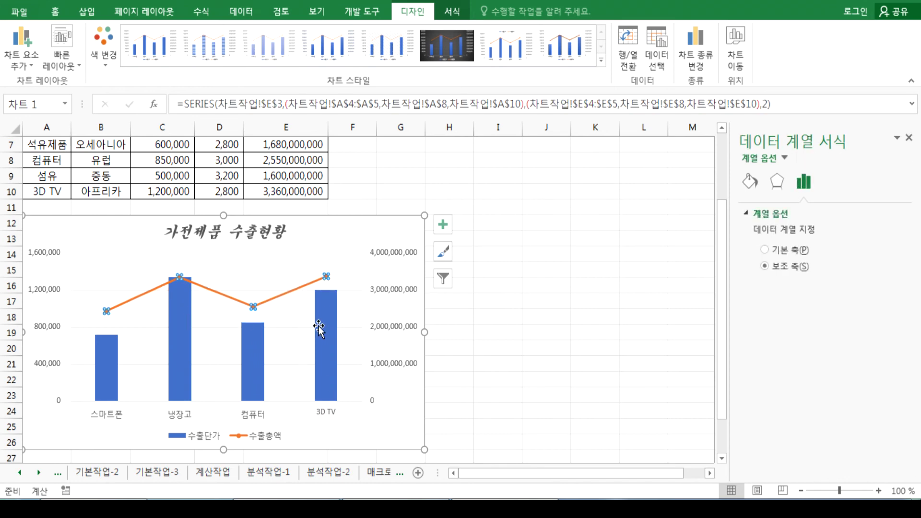
pyautogui.click(326, 276)
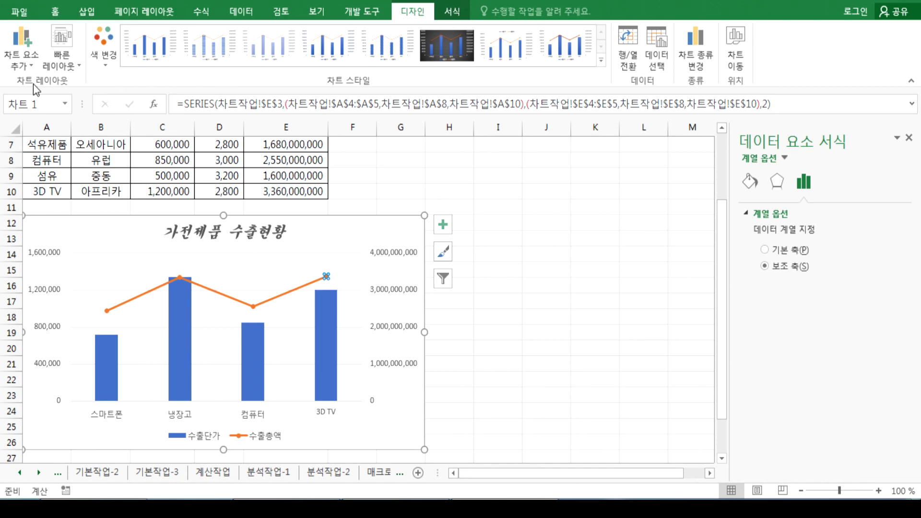
pyautogui.rightClick(326, 276)
pyautogui.moveTo(374, 375)
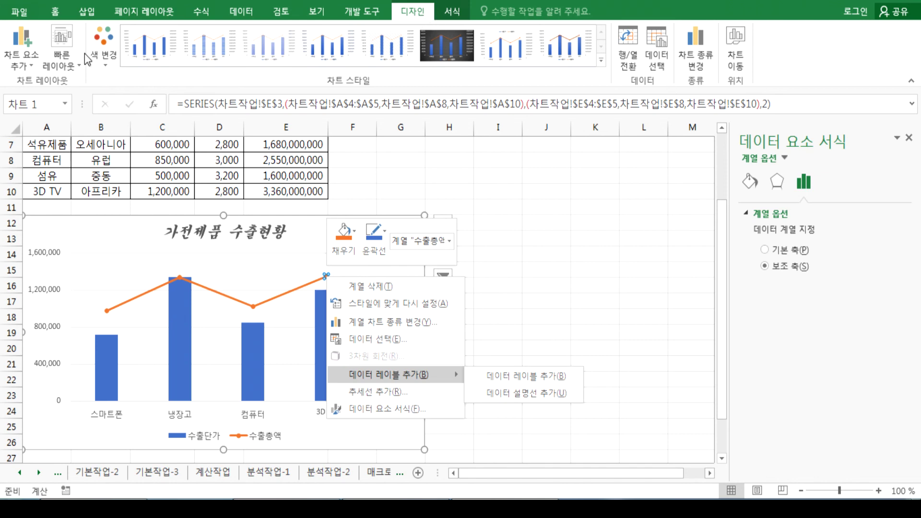
pyautogui.click(21, 53)
pyautogui.click(22, 52)
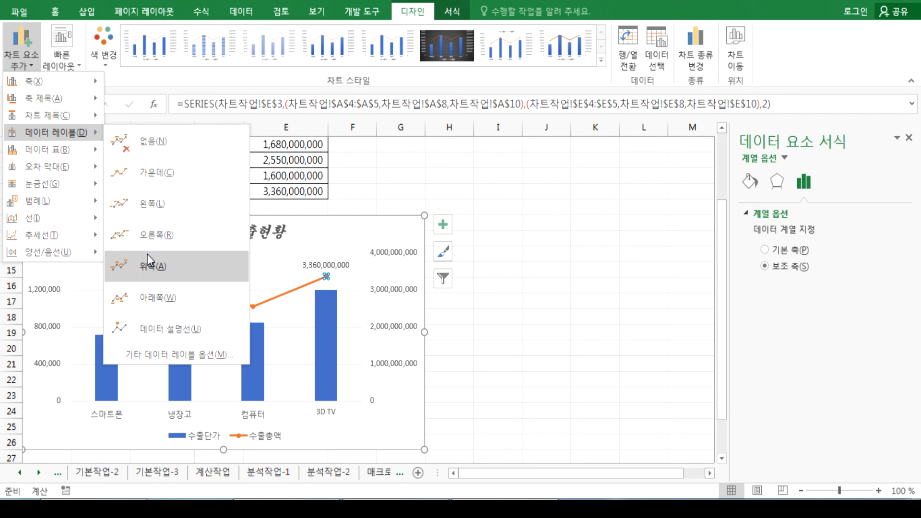
pyautogui.rightClick(324, 278)
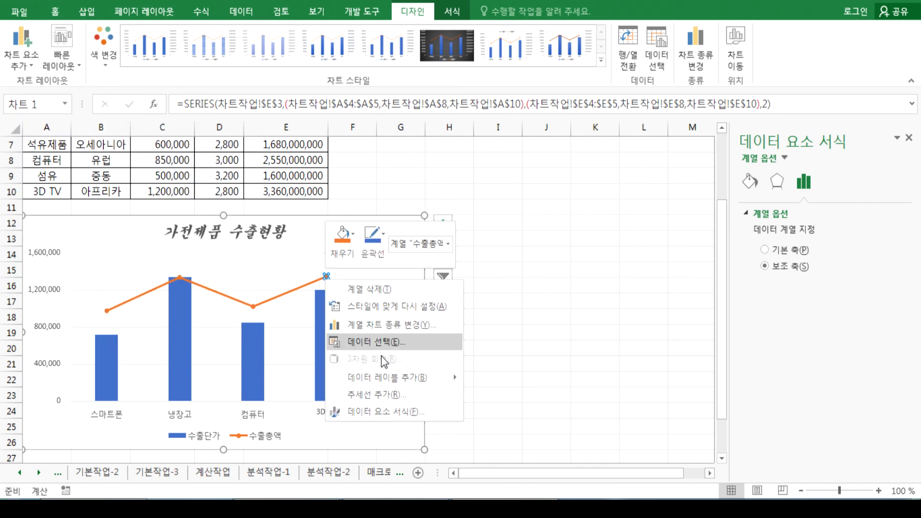
pyautogui.click(386, 377)
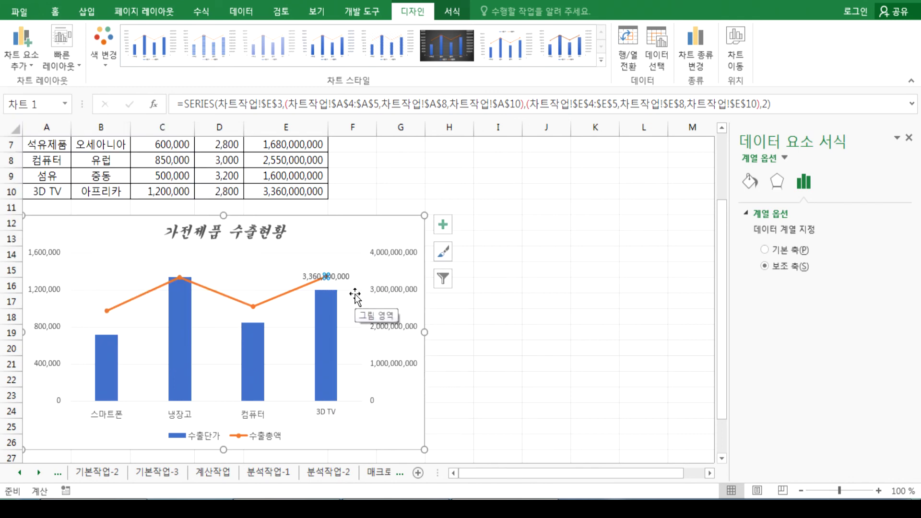
# Step: Undo the accidental deletion of the 수출총액 series and delete only the centred label of its 3D TV point
pyautogui.press('Delete')
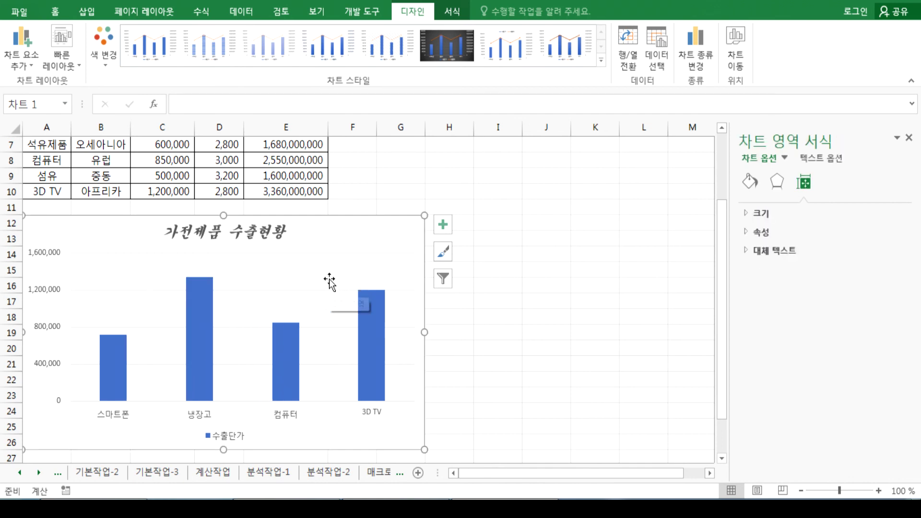
pyautogui.hotkey('ctrl', 'z')
pyautogui.click(336, 278)
pyautogui.press('Delete')
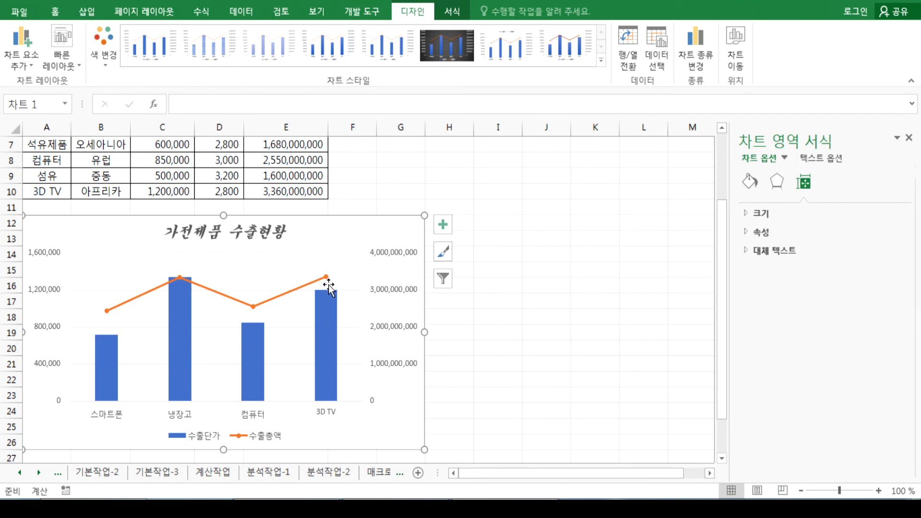
# Step: Add a data label with the 위쪽 position to only the 3D TV point of the 수출총액 line series
pyautogui.click(327, 277)
pyautogui.click(323, 273)
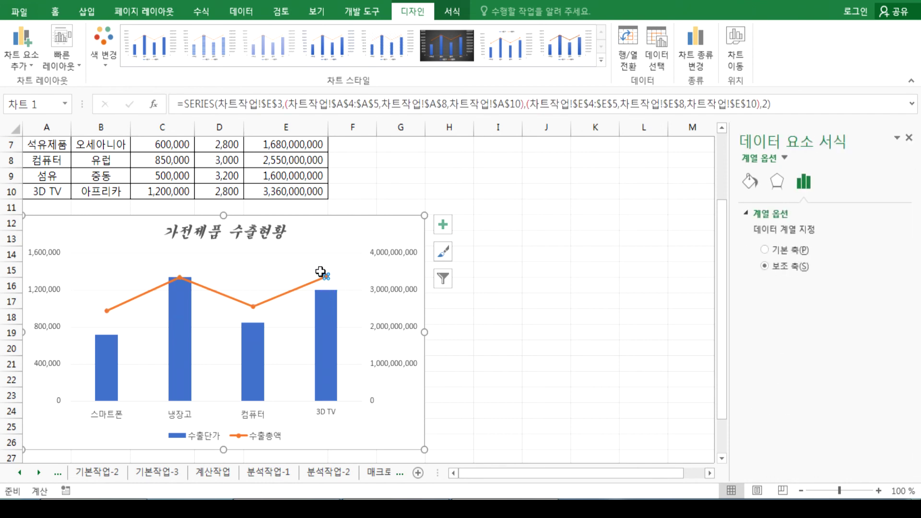
pyautogui.rightClick(324, 275)
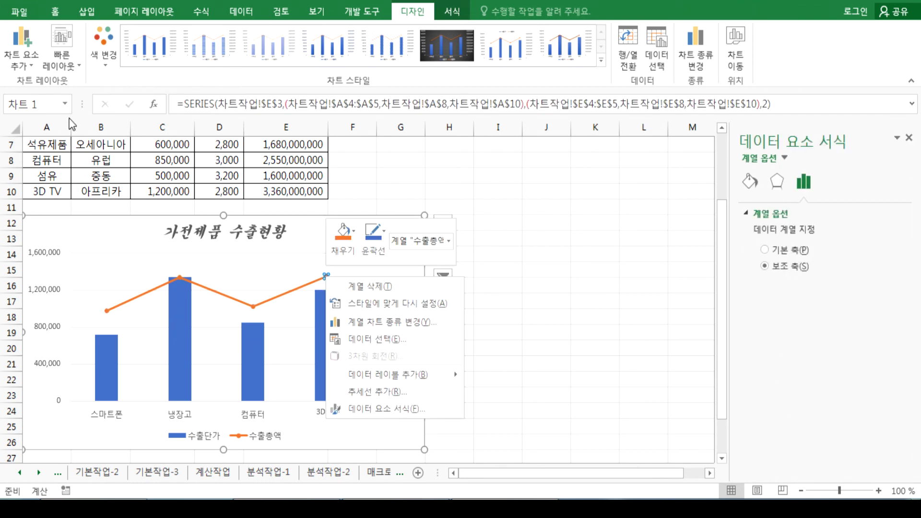
pyautogui.click(21, 58)
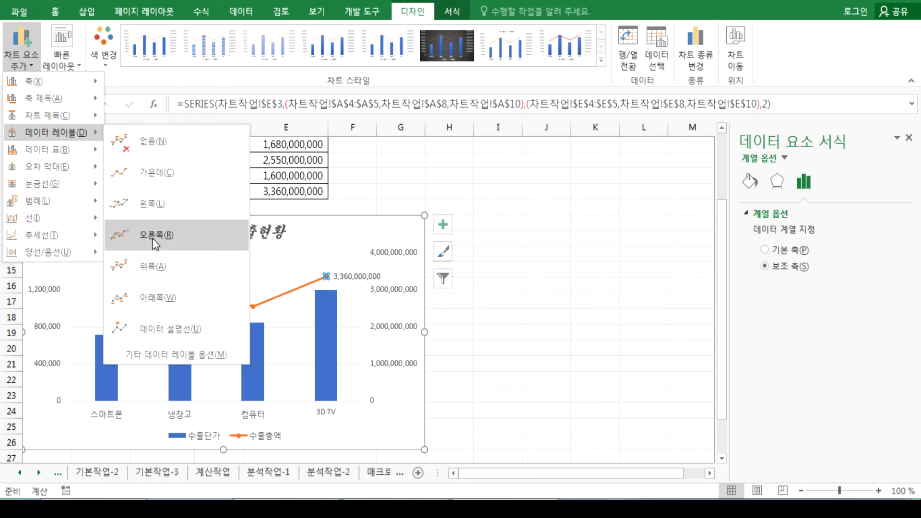
pyautogui.click(151, 266)
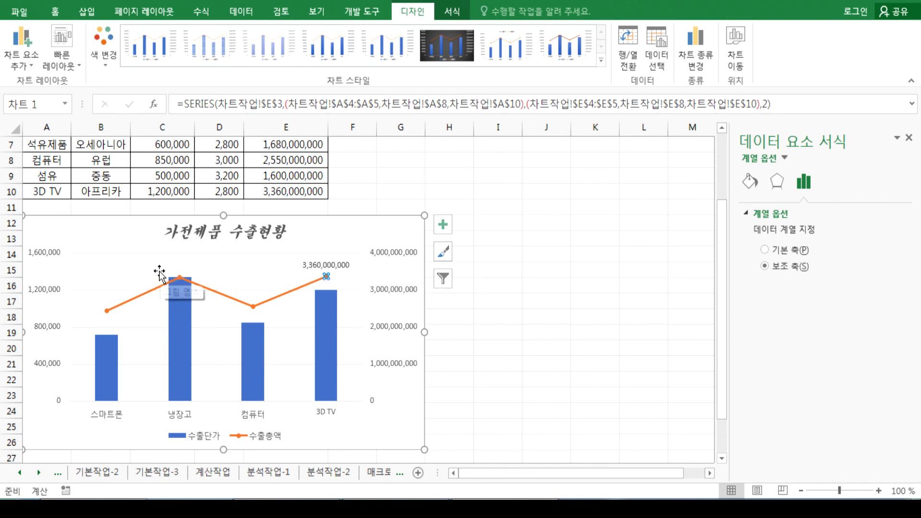
# Step: Open the legend's format options, set its position to 오른쪽, and return it to 아래쪽
pyautogui.click(246, 435)
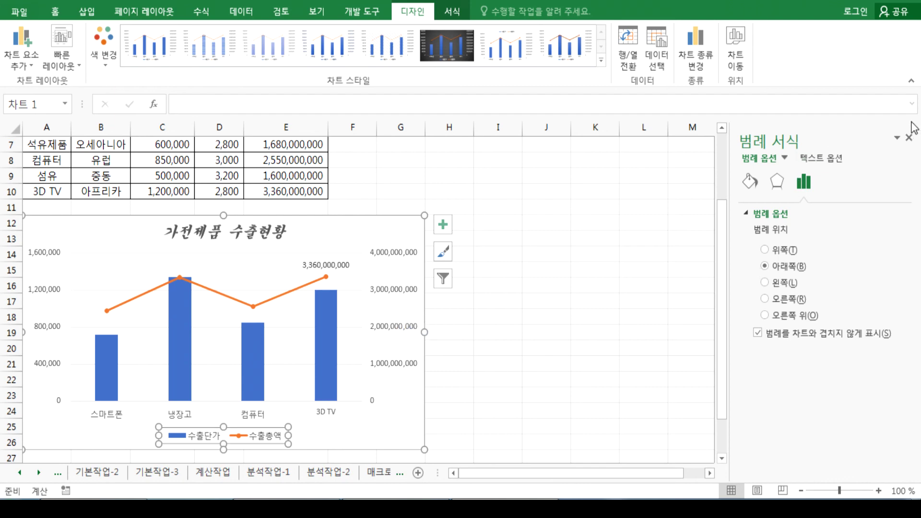
pyautogui.click(909, 139)
pyautogui.click(320, 424)
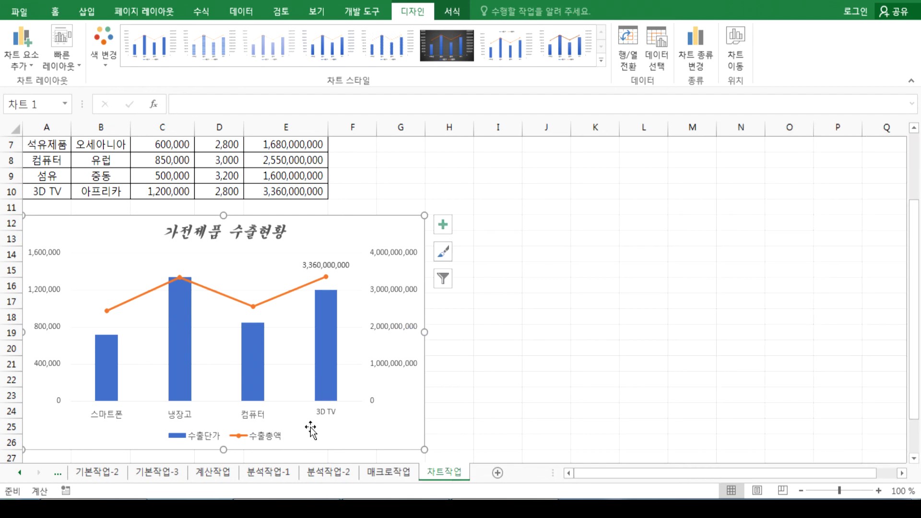
pyautogui.doubleClick(274, 437)
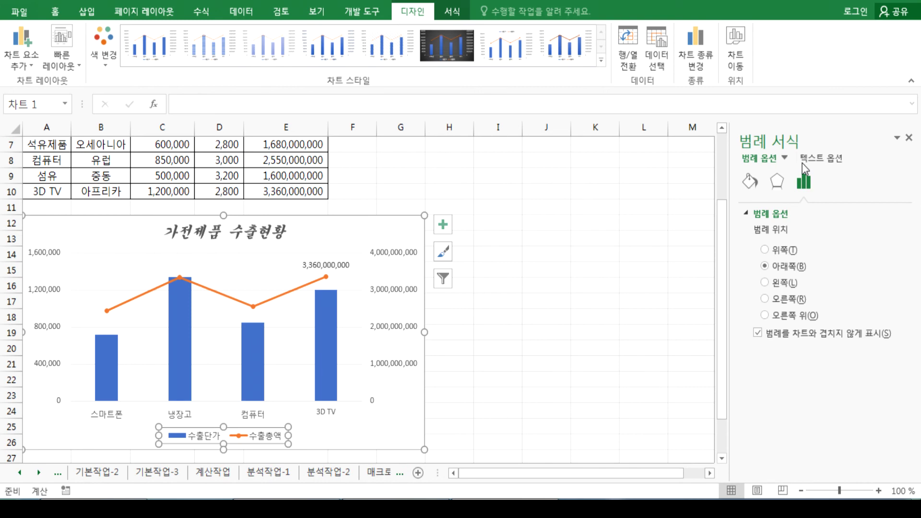
pyautogui.click(778, 301)
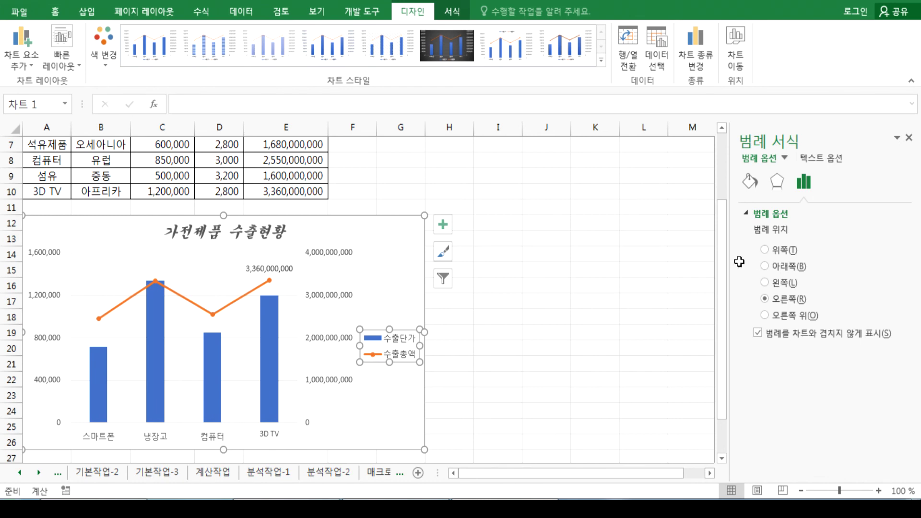
pyautogui.click(773, 272)
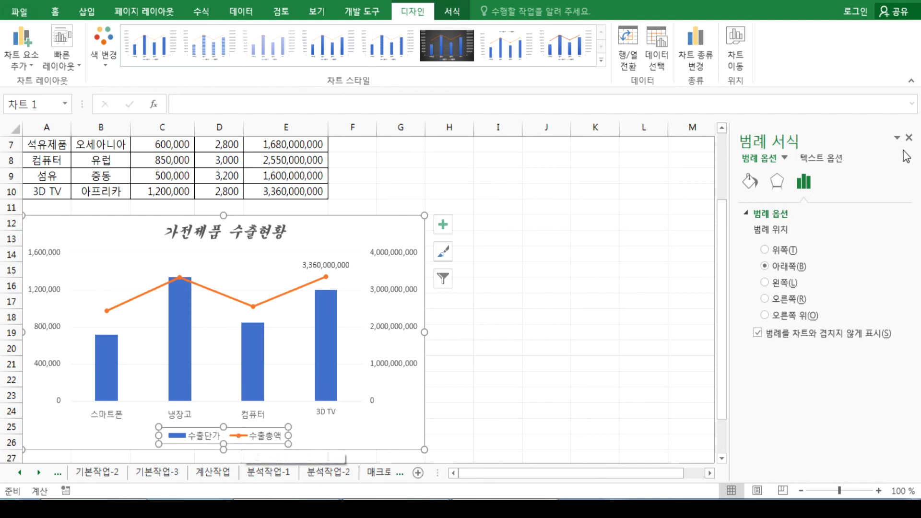
# Step: Place the legend at the 오른쪽 position as a chart element, and remove it from the chart with 없음
pyautogui.click(21, 55)
pyautogui.moveTo(38, 202)
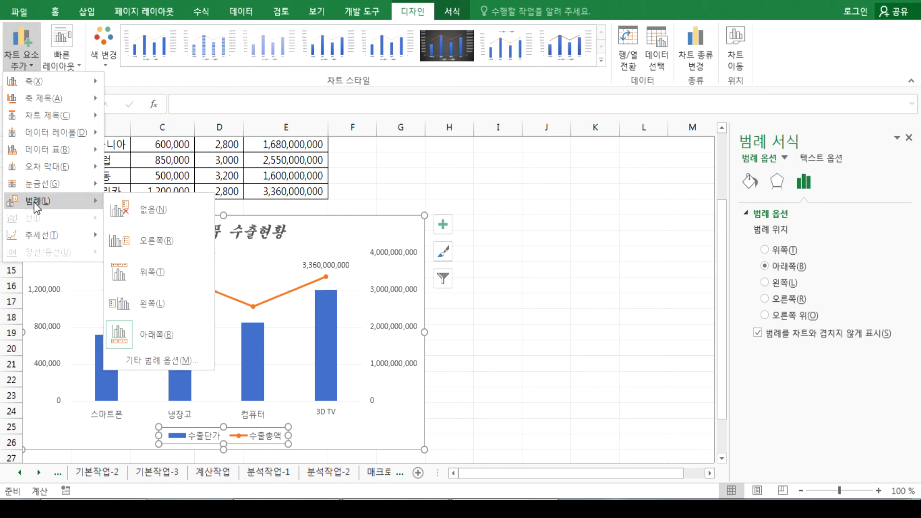
pyautogui.click(128, 238)
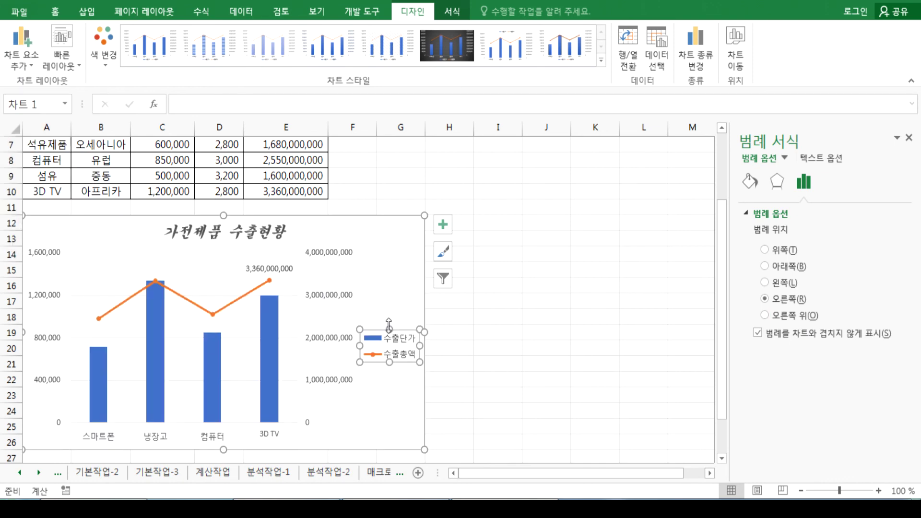
pyautogui.click(25, 62)
pyautogui.moveTo(39, 201)
pyautogui.click(162, 212)
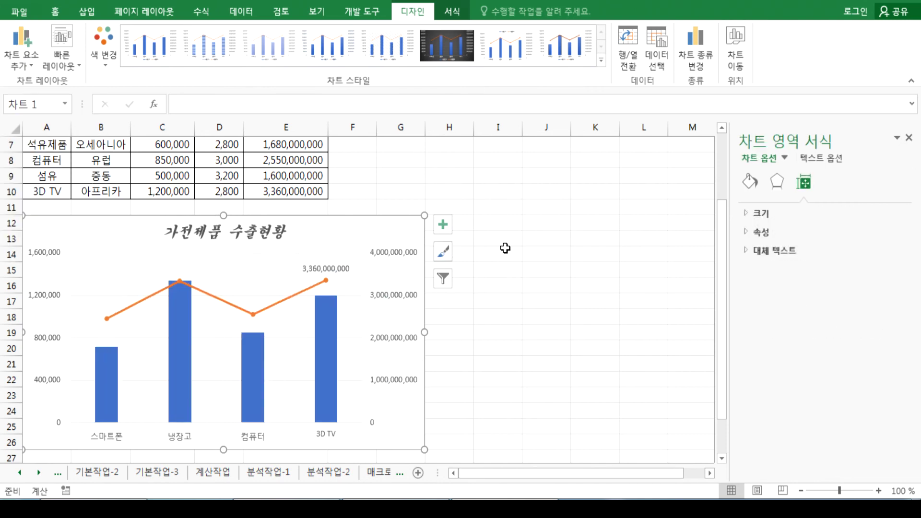
# Step: Add the legend back to the chart at the 오른쪽 position and select it
pyautogui.click(24, 56)
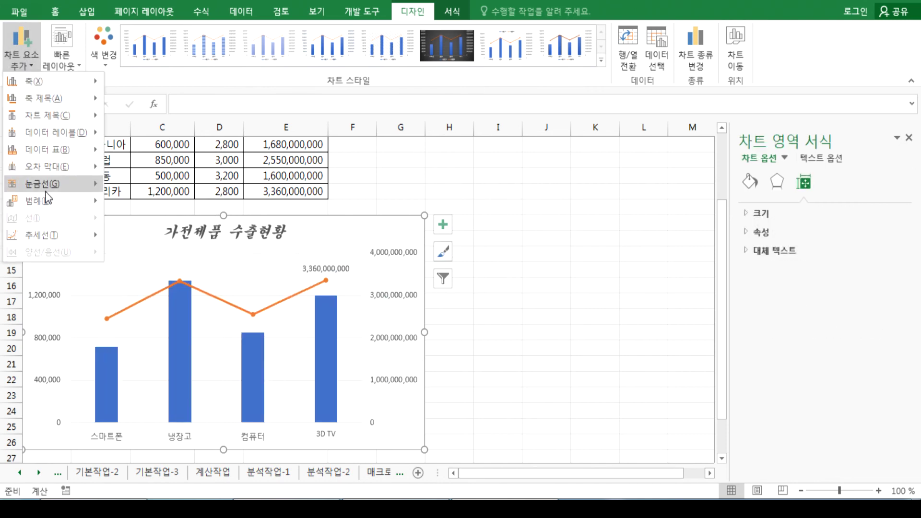
pyautogui.moveTo(45, 199)
pyautogui.click(148, 240)
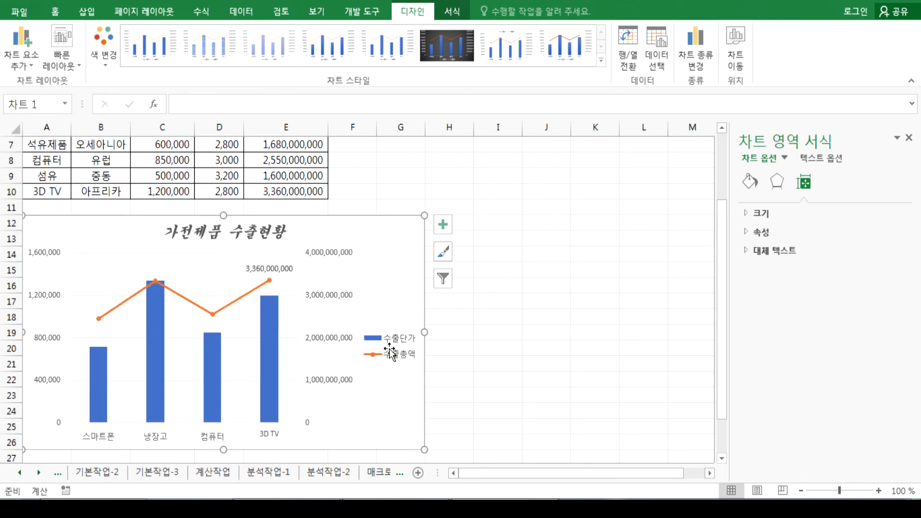
pyautogui.click(398, 357)
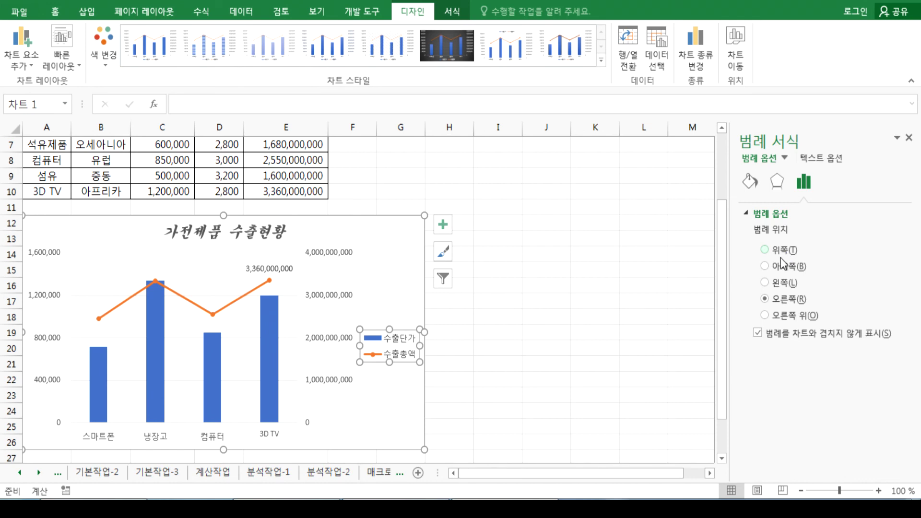
pyautogui.click(403, 412)
pyautogui.click(407, 358)
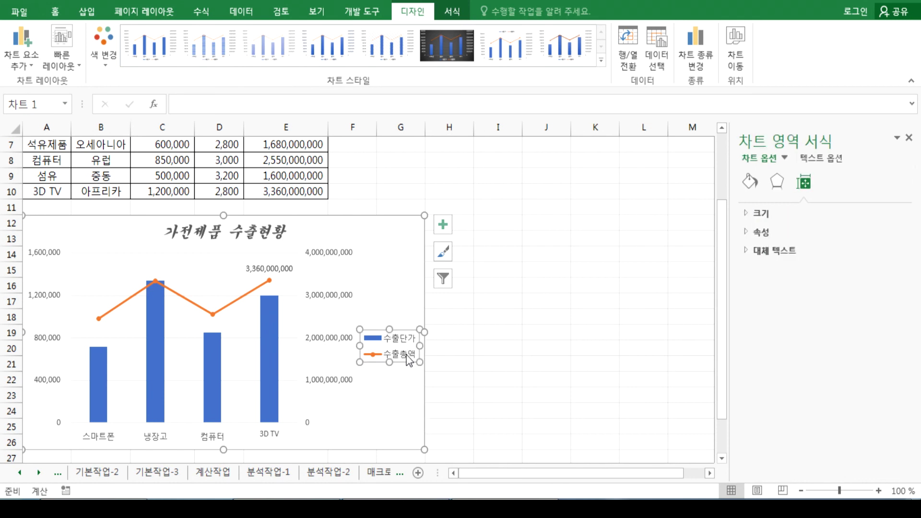
# Step: Delete the legend from the chart, and add it back at the 오른쪽 position
pyautogui.press('Delete')
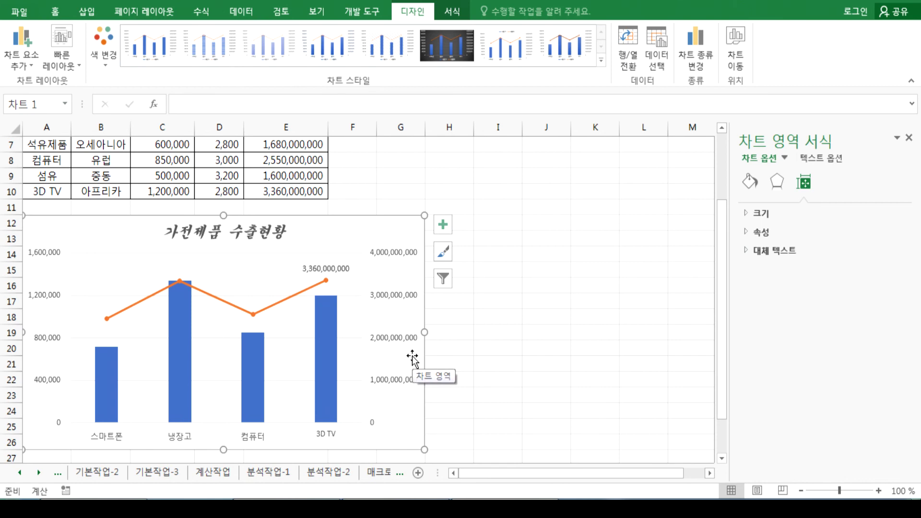
pyautogui.click(18, 55)
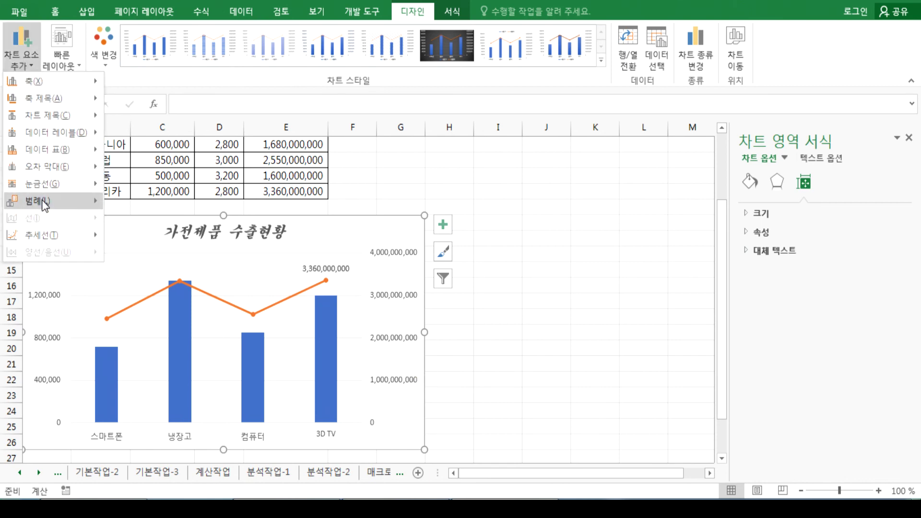
pyautogui.moveTo(45, 204)
pyautogui.click(127, 241)
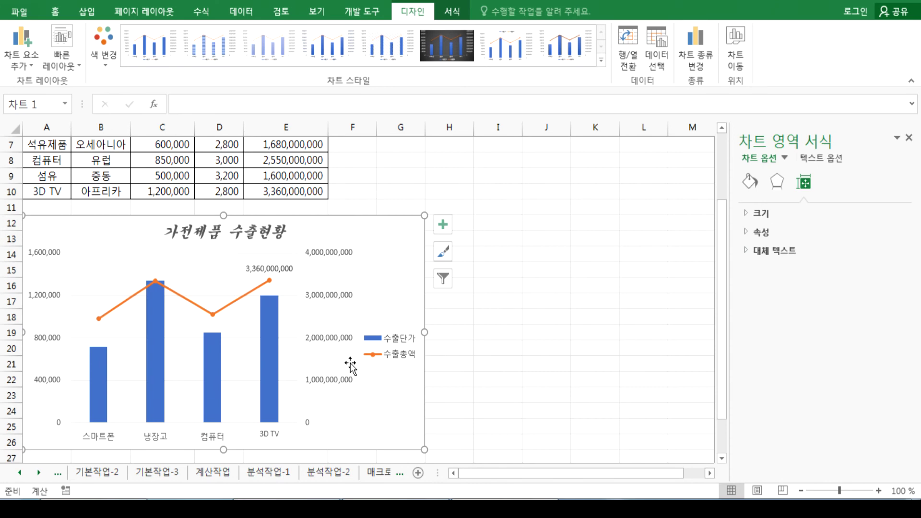
pyautogui.click(402, 355)
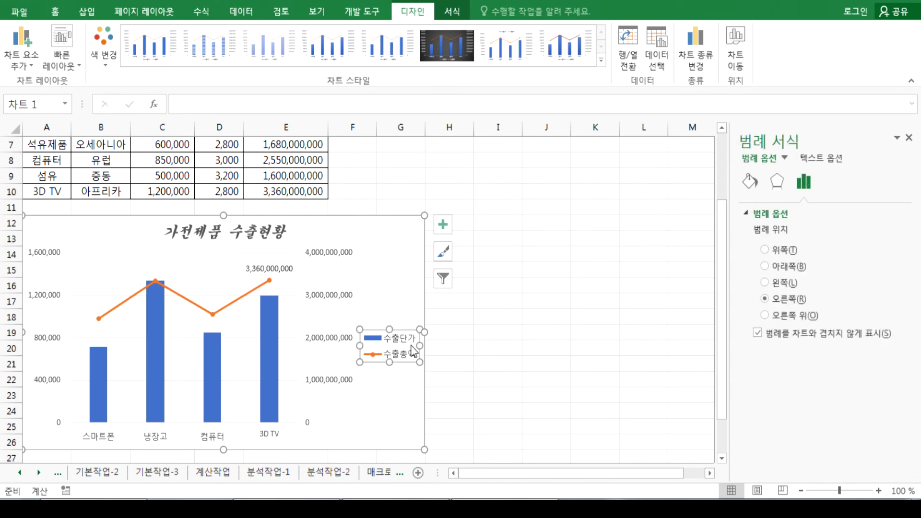
# Step: Move the legend freely upward beside the secondary axis, and reset it to the 오른쪽 position
pyautogui.moveTo(404, 331); pyautogui.dragTo(402, 269)
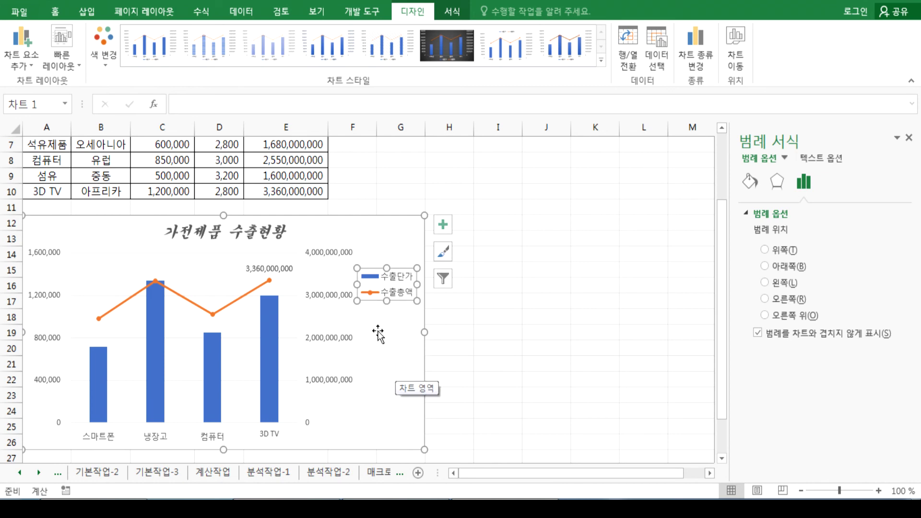
pyautogui.click(795, 267)
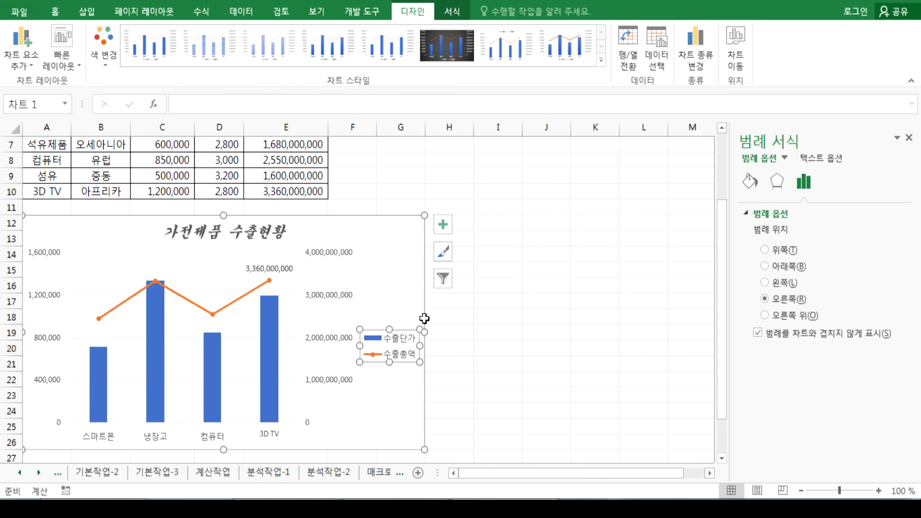
pyautogui.moveTo(405, 331); pyautogui.dragTo(405, 249)
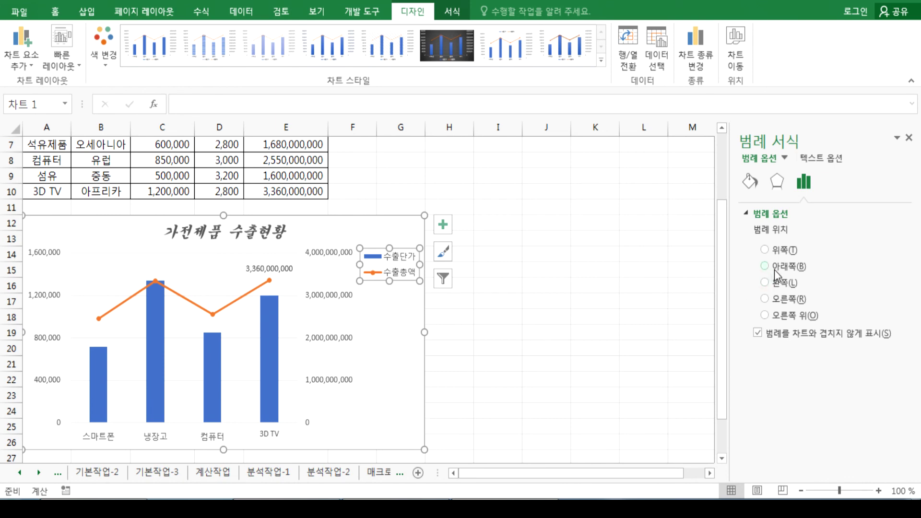
pyautogui.click(798, 300)
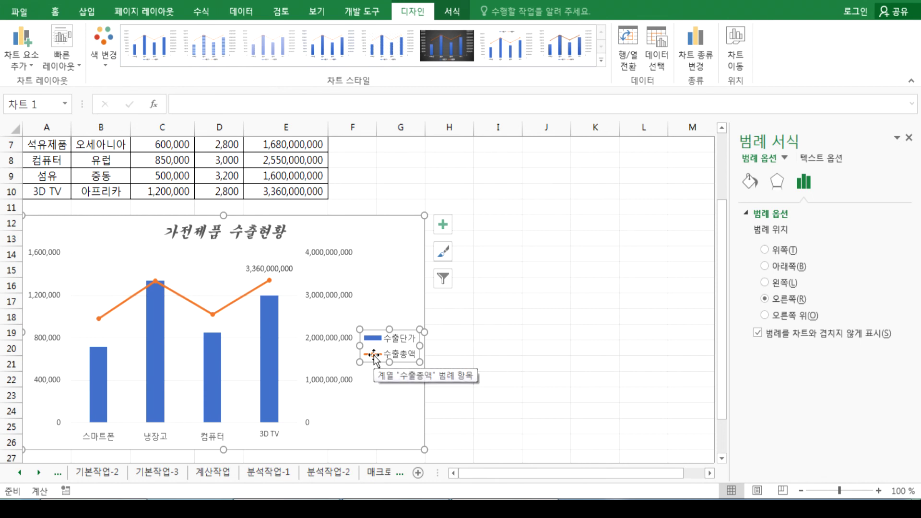
# Step: Move the legend over the upper-right corner of the plot area, and reset its position to 아래쪽
pyautogui.click(403, 339)
pyautogui.click(401, 367)
pyautogui.click(400, 338)
pyautogui.moveTo(401, 329); pyautogui.dragTo(328, 240)
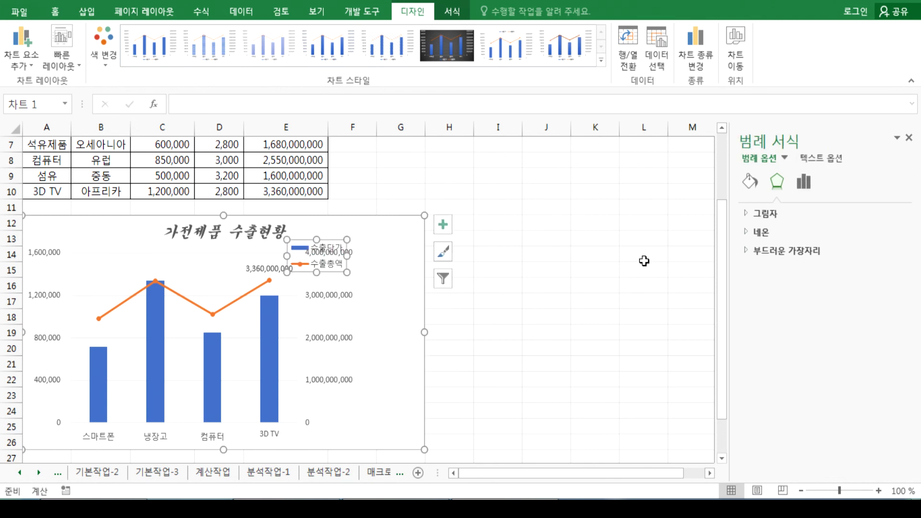
pyautogui.click(334, 266)
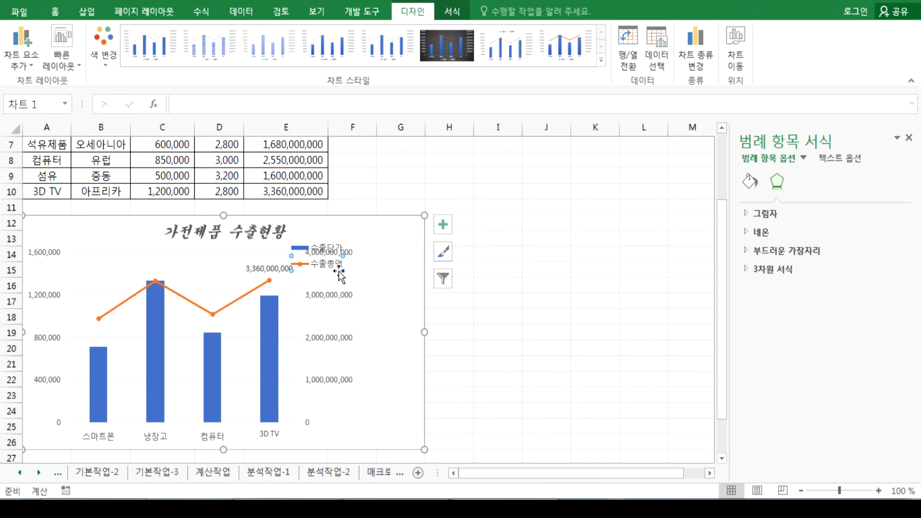
pyautogui.press('Escape')
pyautogui.click(416, 315)
pyautogui.click(337, 260)
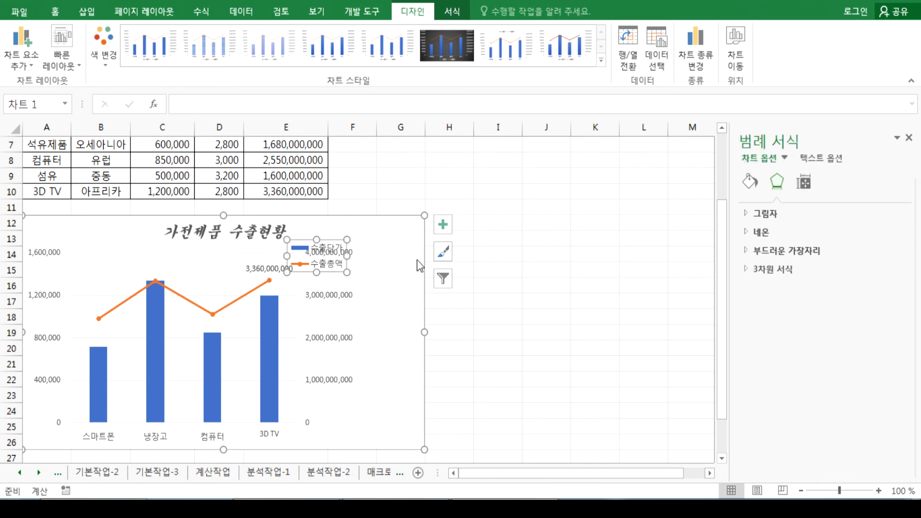
pyautogui.click(803, 182)
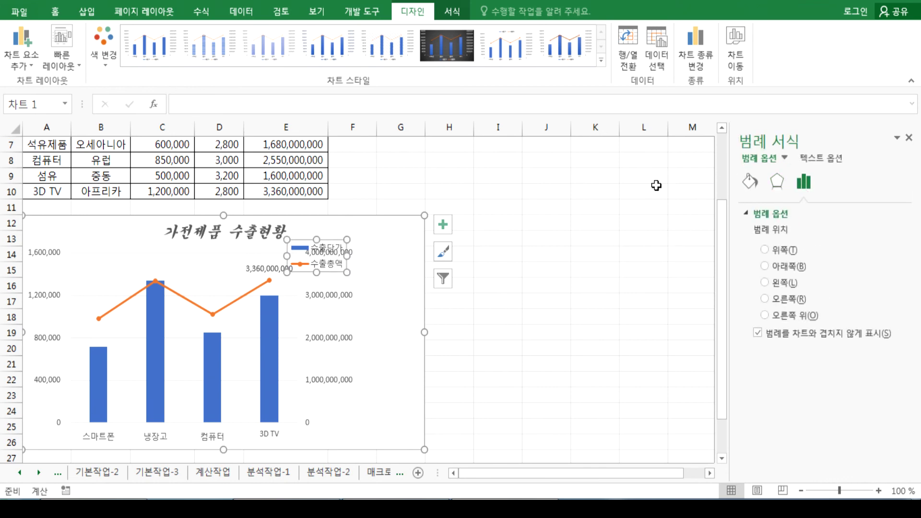
pyautogui.click(789, 268)
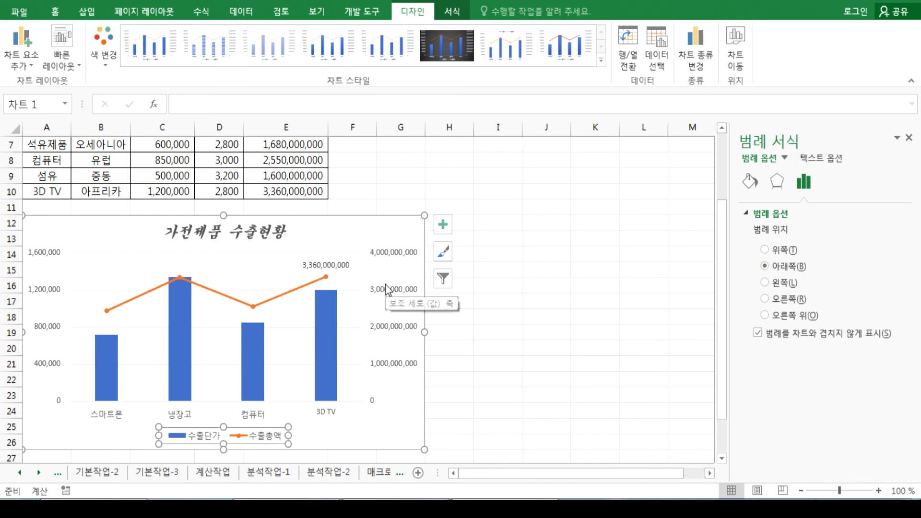
# Step: Narrow the plot area from its right edge to leave empty space beside the secondary axis
pyautogui.click(328, 311)
pyautogui.click(366, 324)
pyautogui.click(358, 324)
pyautogui.moveTo(359, 327); pyautogui.dragTo(295, 328)
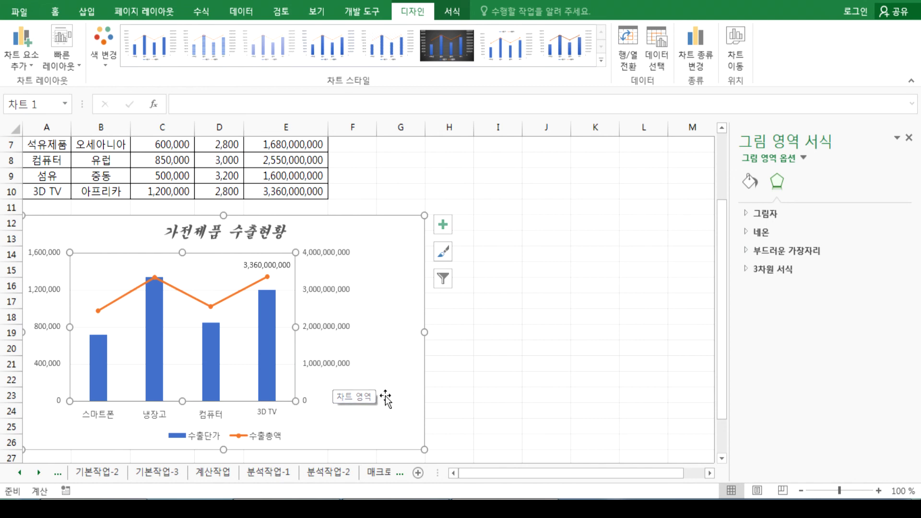
# Step: Open the legend's position options and try switching the legend between 아래쪽 and 오른쪽
pyautogui.click(421, 397)
pyautogui.click(283, 434)
pyautogui.click(804, 182)
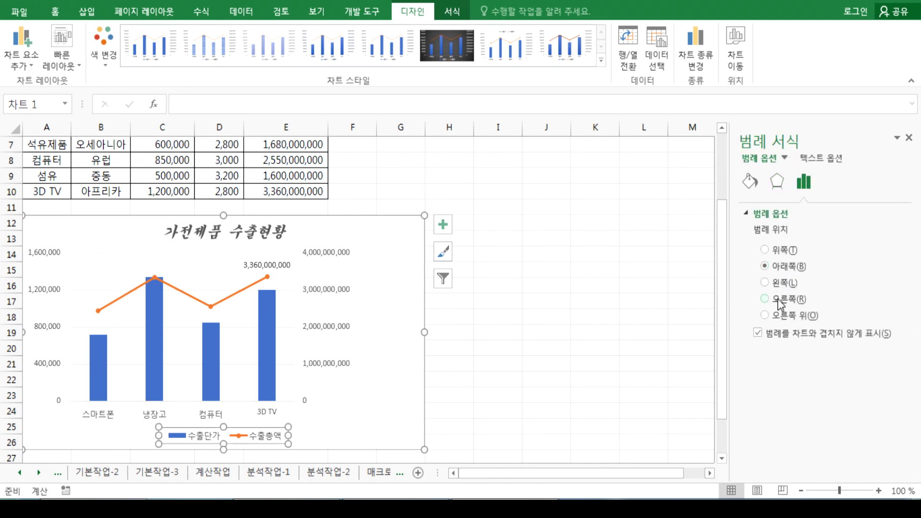
pyautogui.click(773, 268)
pyautogui.click(788, 300)
# Step: Apply the first quick layout to the chart, and switch the legend to 아래쪽 and back to 오른쪽
pyautogui.click(64, 60)
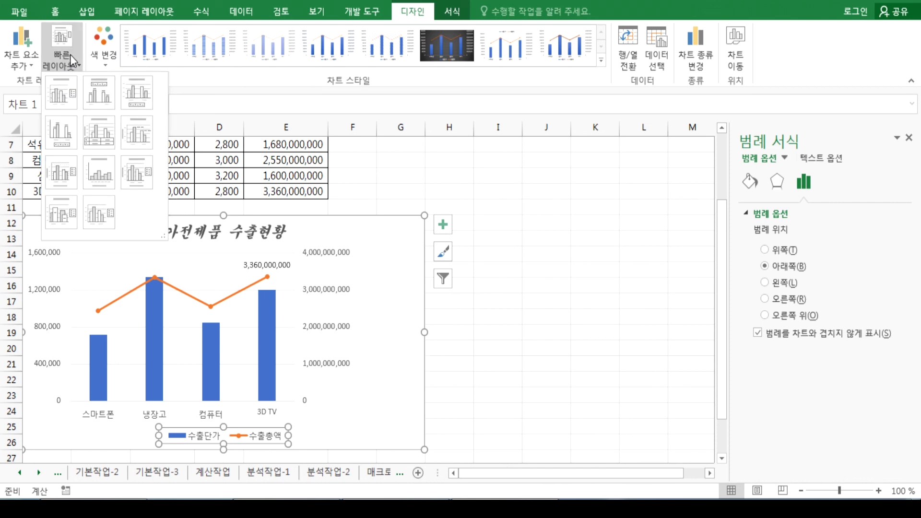
pyautogui.click(69, 85)
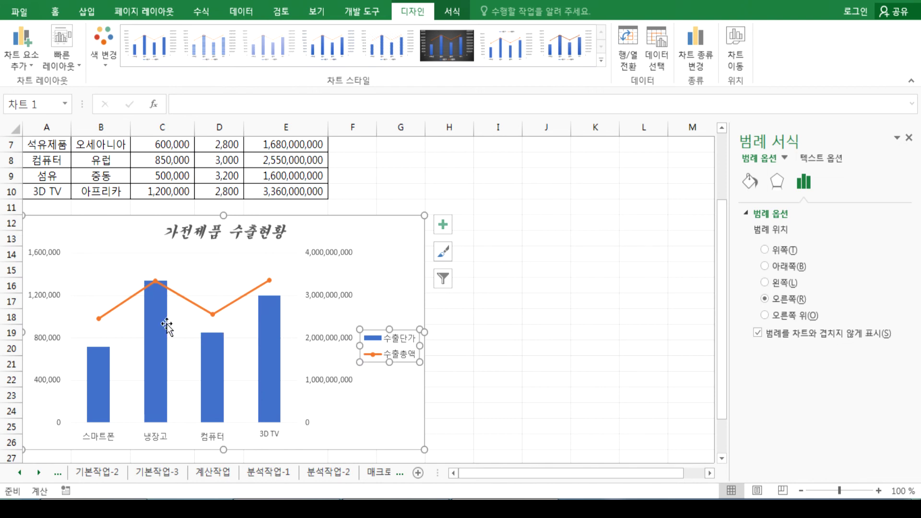
pyautogui.click(68, 62)
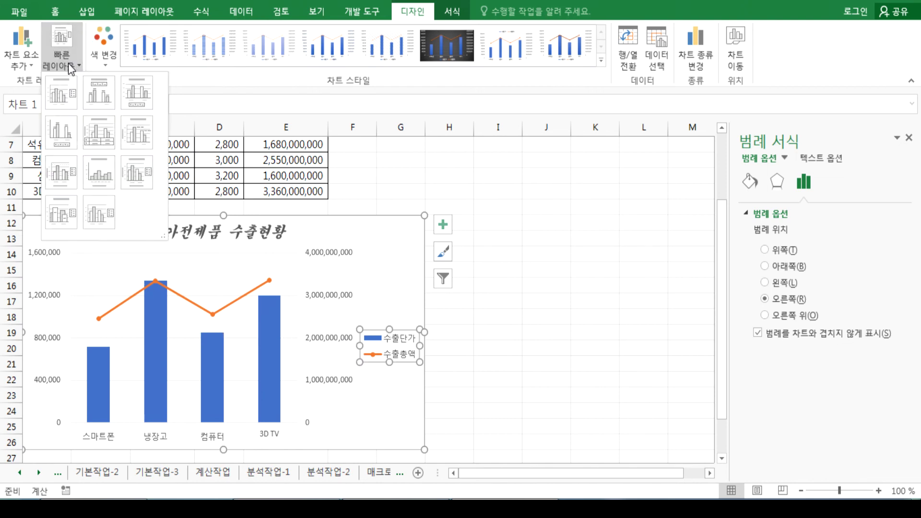
pyautogui.click(61, 89)
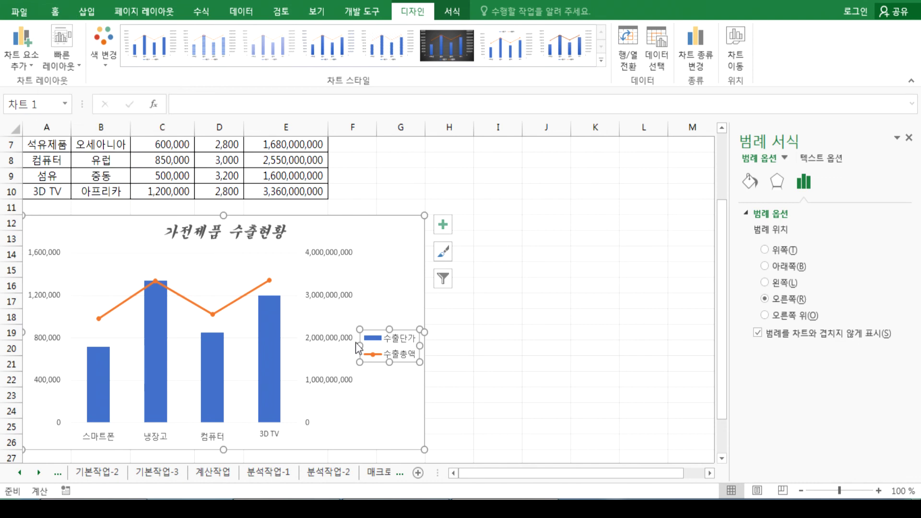
pyautogui.click(792, 270)
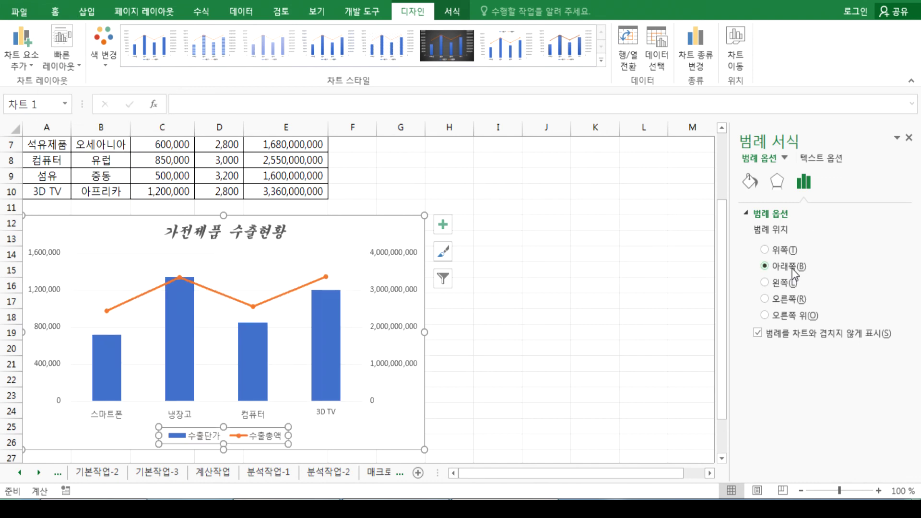
pyautogui.click(781, 299)
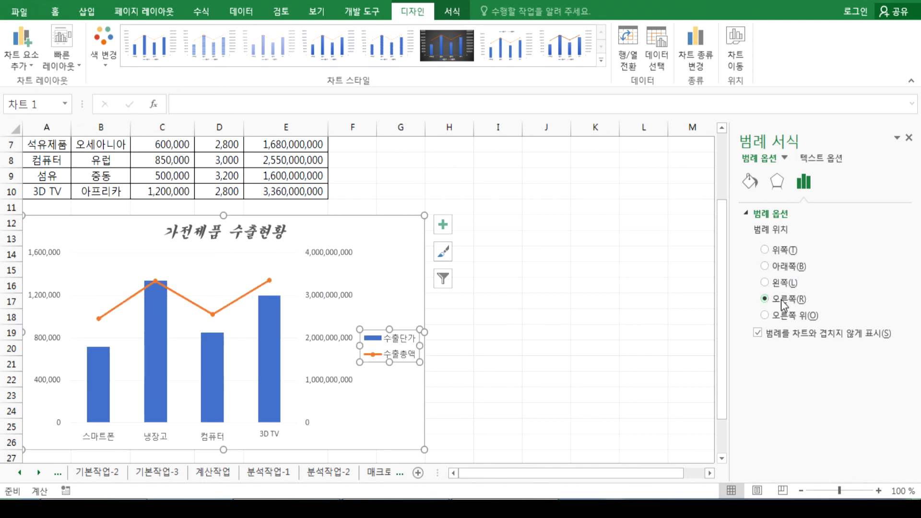
# Step: Add a data label at the 위쪽 position to only the 3D TV point of the 수출총액 line
pyautogui.click(269, 280)
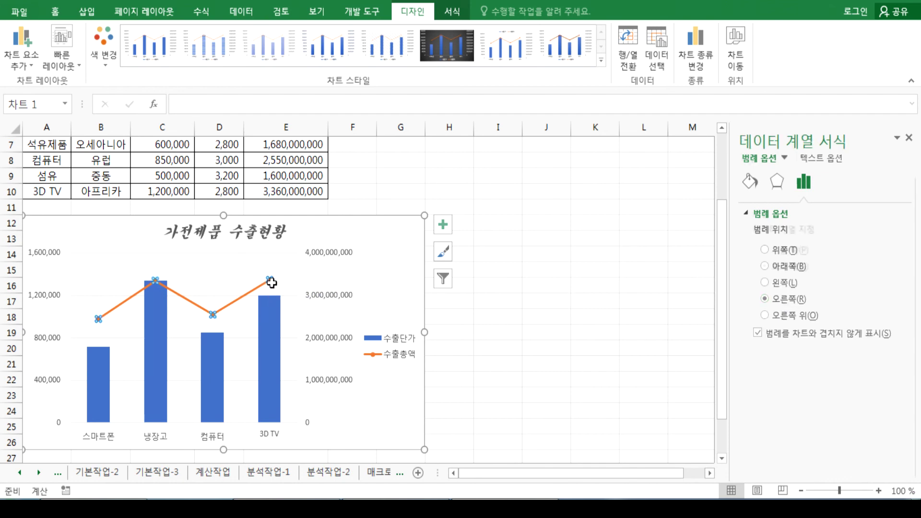
pyautogui.click(270, 281)
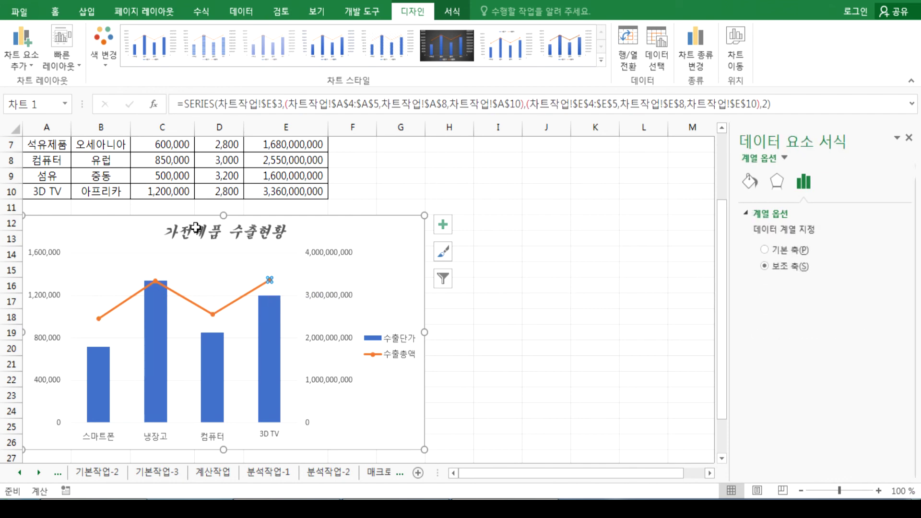
pyautogui.click(22, 64)
pyautogui.moveTo(46, 184)
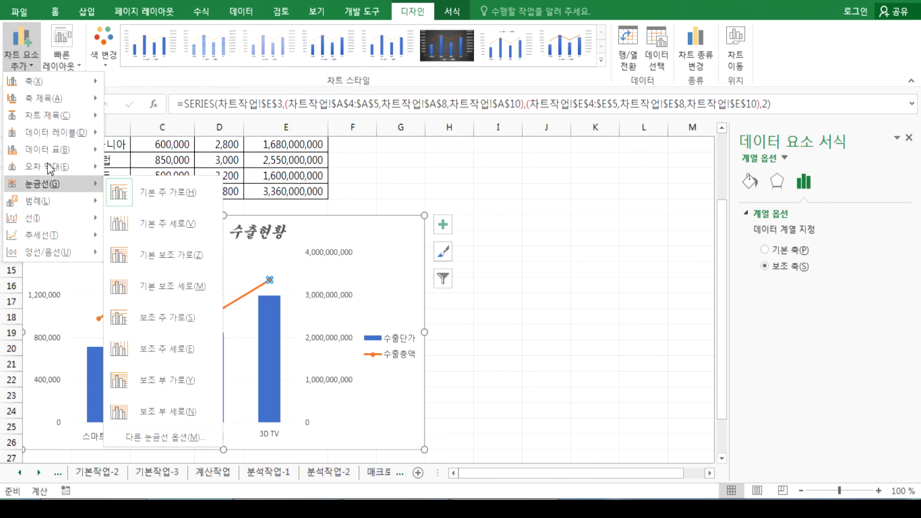
pyautogui.moveTo(50, 131)
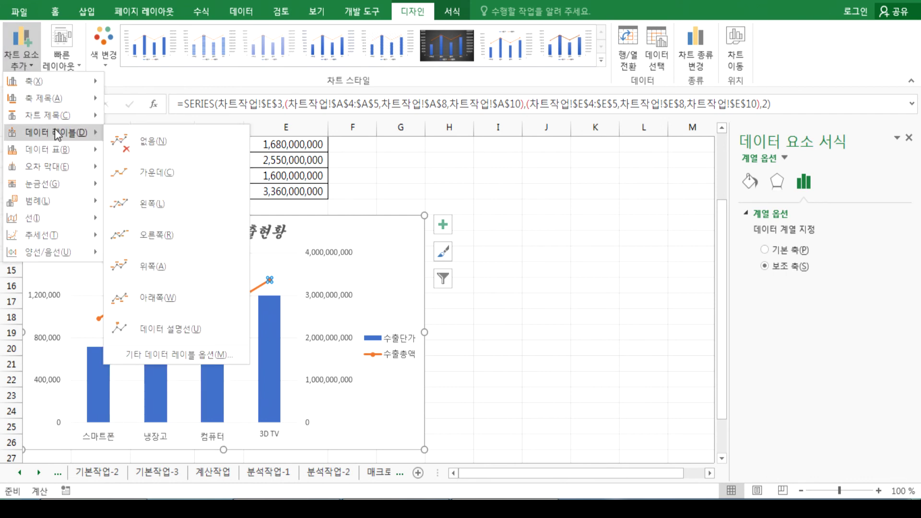
pyautogui.click(162, 273)
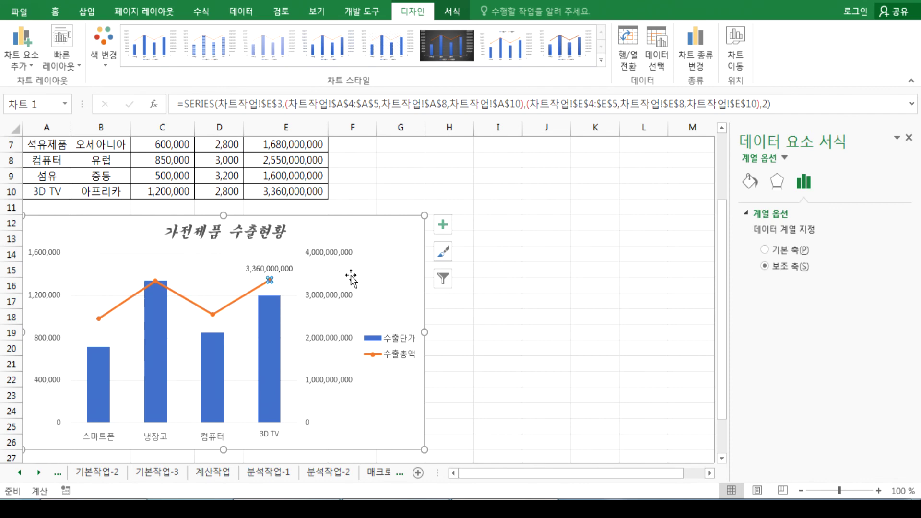
pyautogui.click(265, 234)
pyautogui.click(309, 254)
pyautogui.click(390, 337)
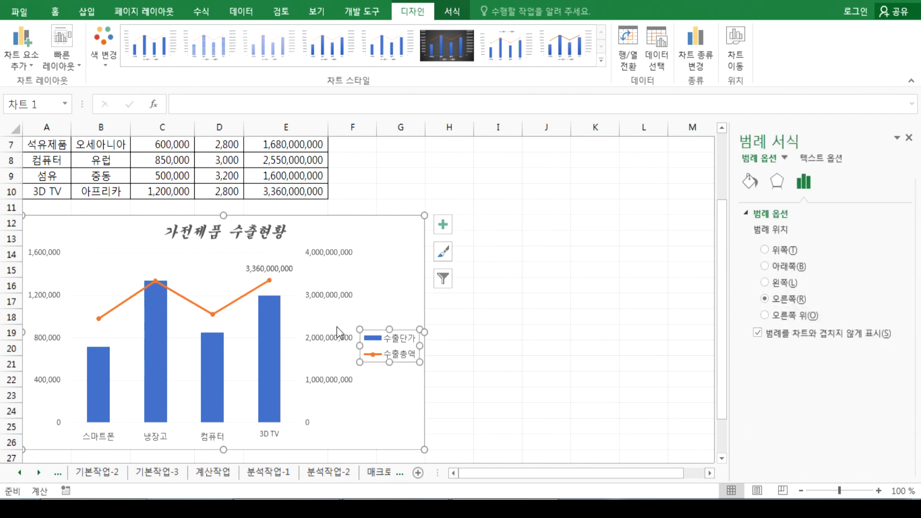
# Step: Nudge the legend upward, try the 위쪽 and 아래쪽 positions, and return it to 오른쪽
pyautogui.click(388, 305)
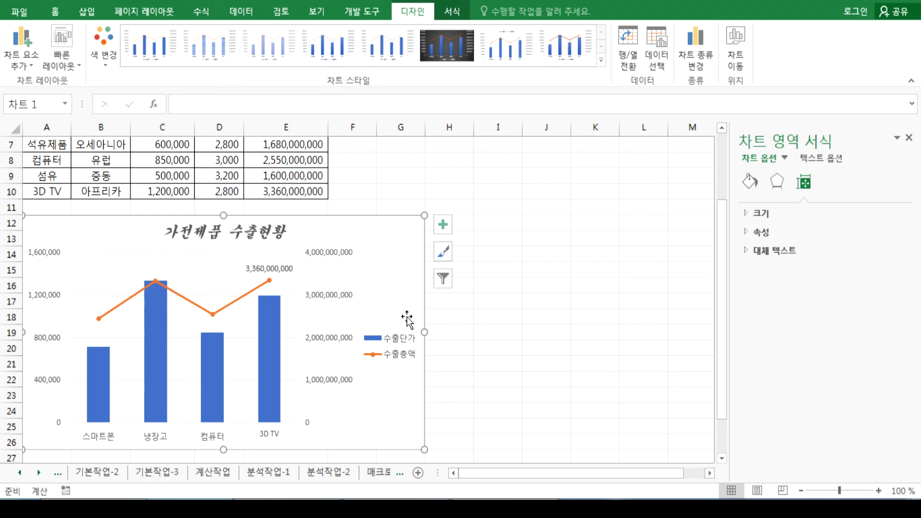
pyautogui.click(406, 345)
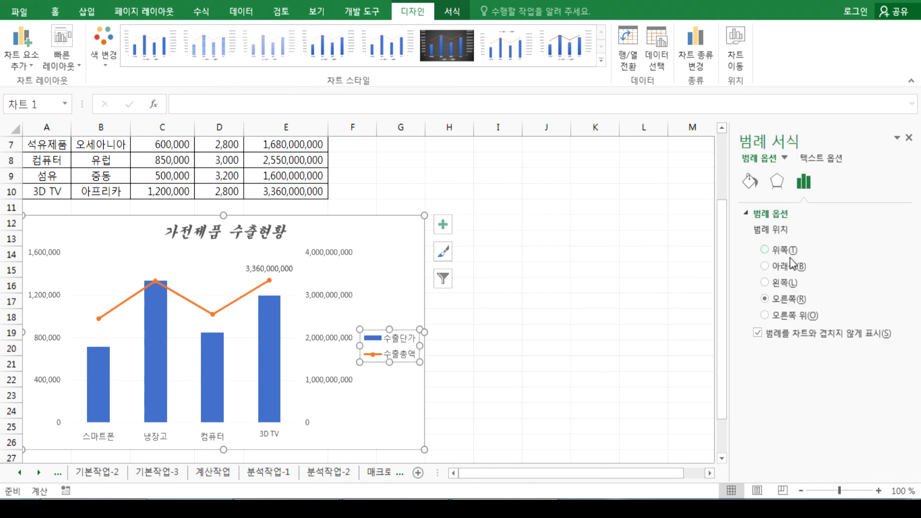
pyautogui.moveTo(396, 331); pyautogui.dragTo(397, 314)
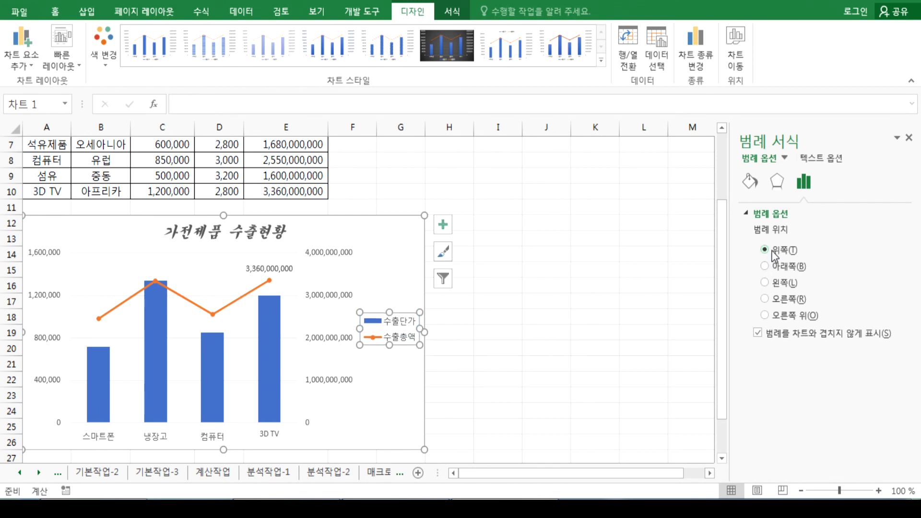
pyautogui.click(778, 267)
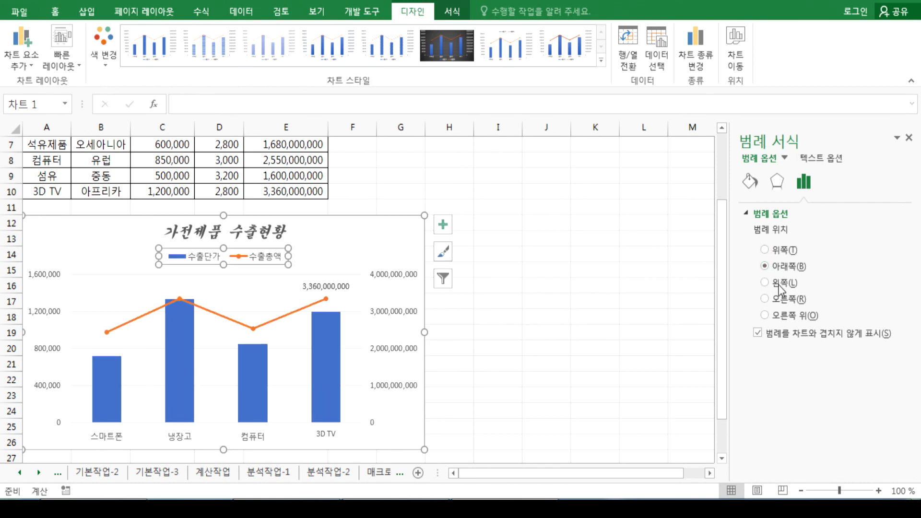
pyautogui.click(781, 298)
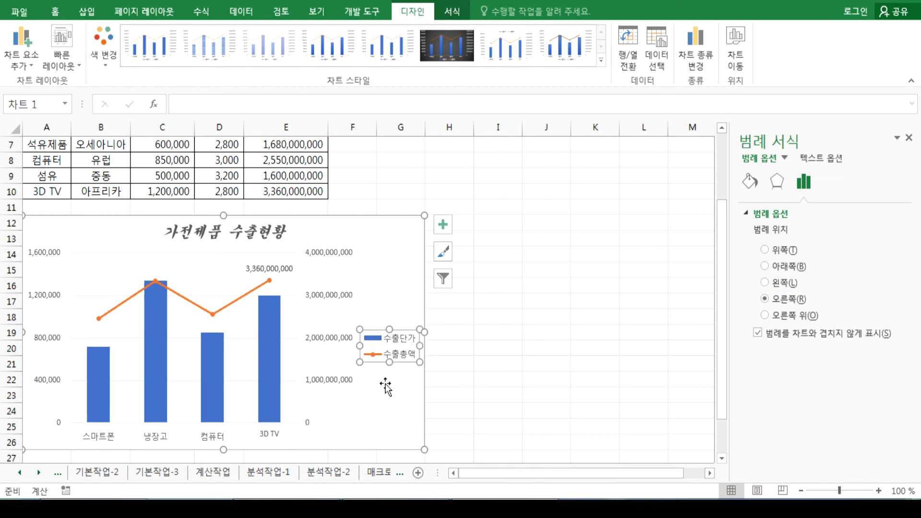
# Step: Turn on 둥근 모서리 in the chart area's border formatting, and deselect the chart to check its outline
pyautogui.click(209, 296)
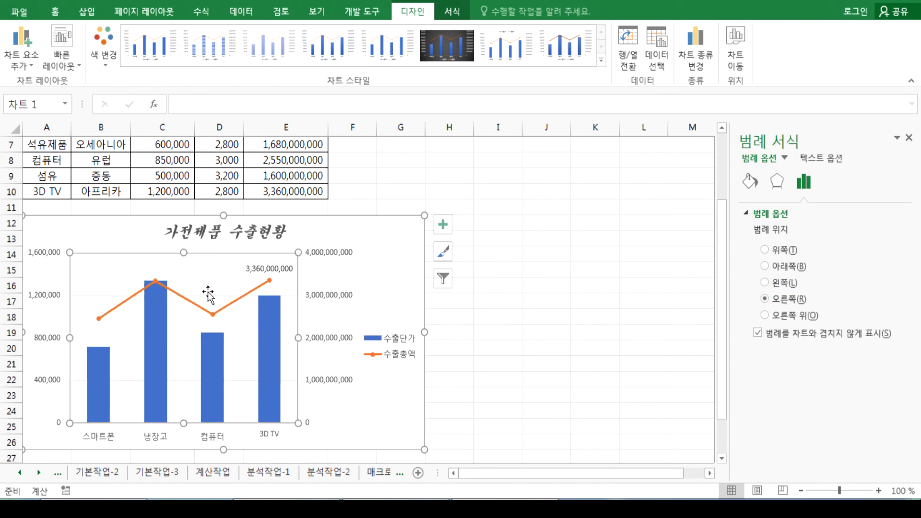
pyautogui.click(410, 237)
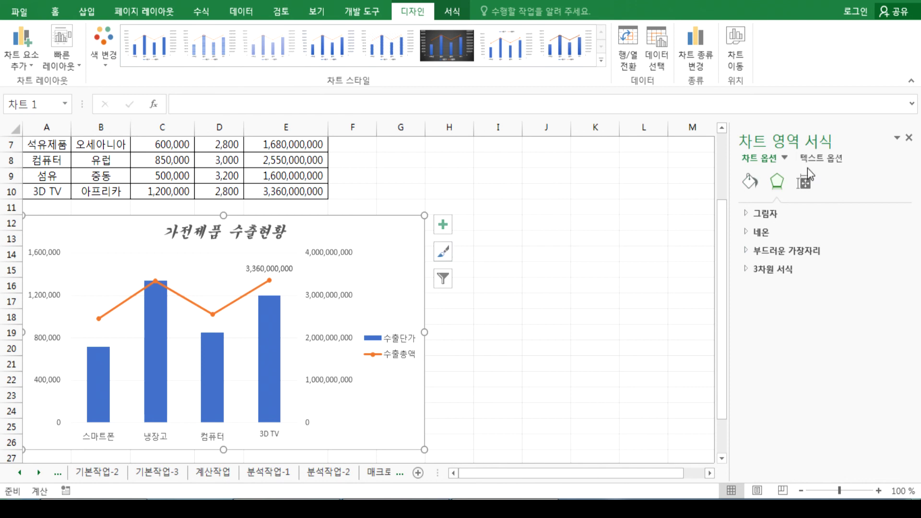
pyautogui.click(751, 183)
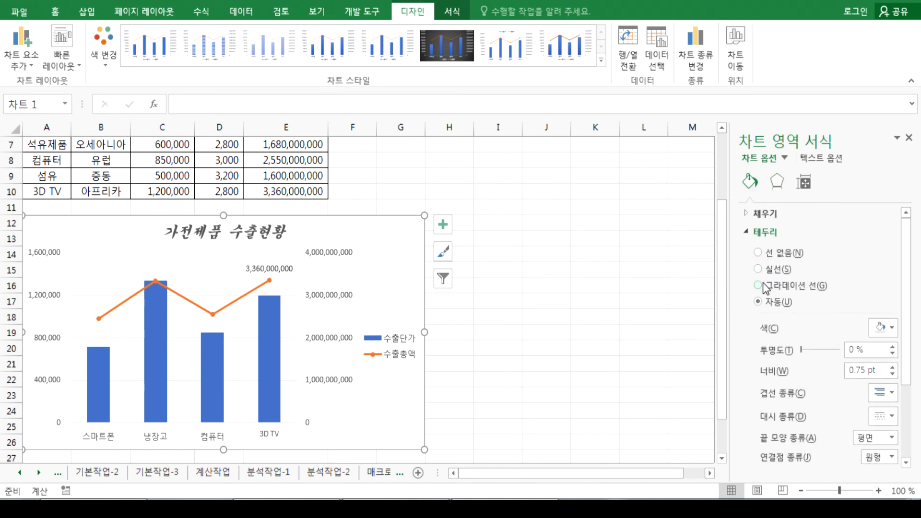
pyautogui.scroll(-3, 785, 349)
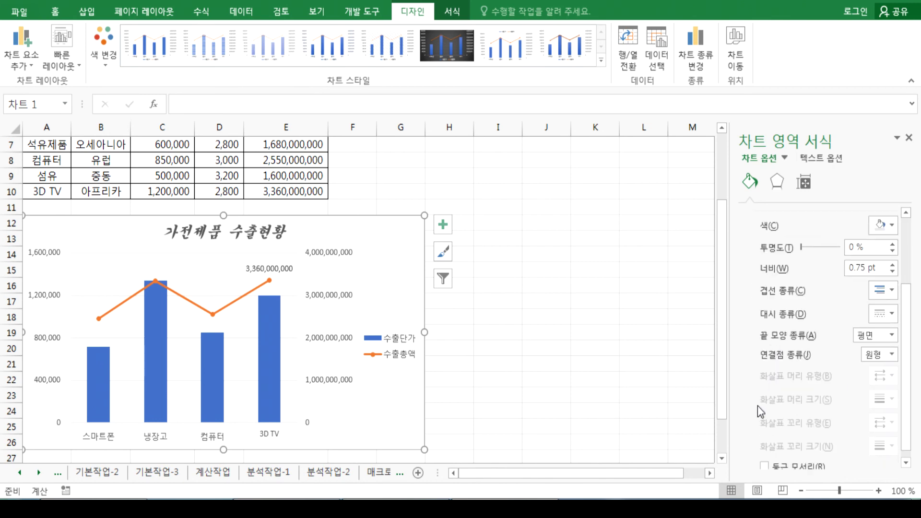
pyautogui.scroll(-1, 758, 406)
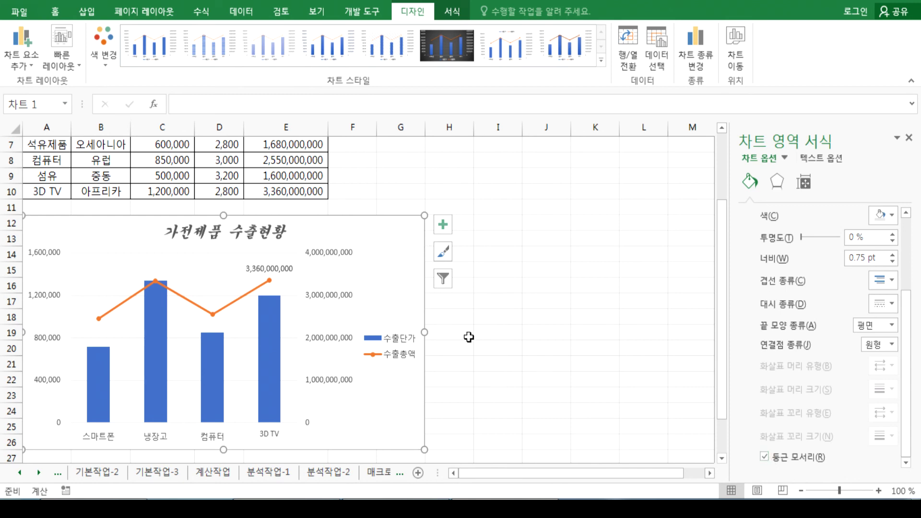
pyautogui.click(444, 188)
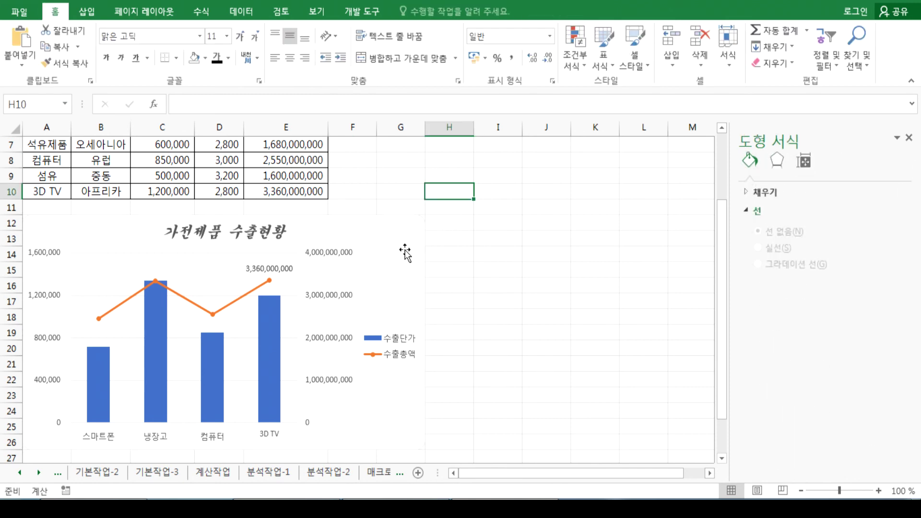
# Step: Set the chart area's border width to 3 pt with 둥근 모서리 kept on, and deselect the chart
pyautogui.click(403, 244)
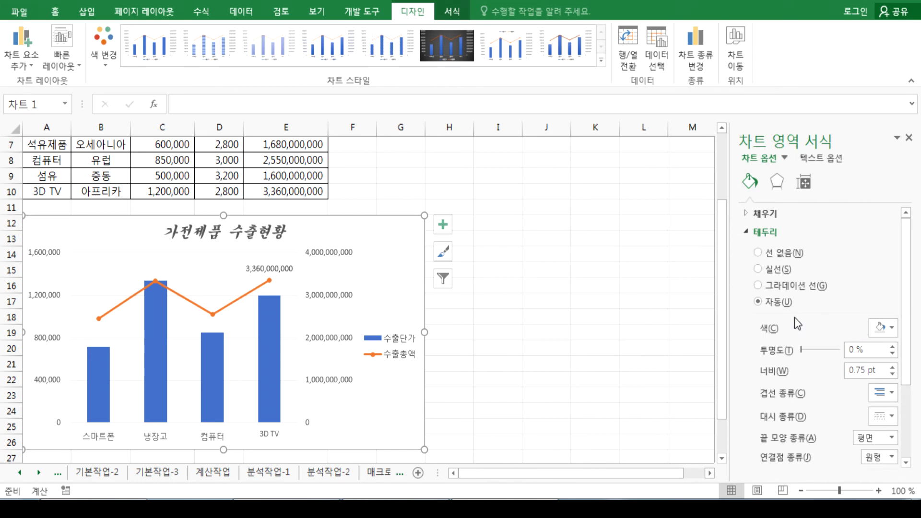
pyautogui.scroll(-3, 816, 336)
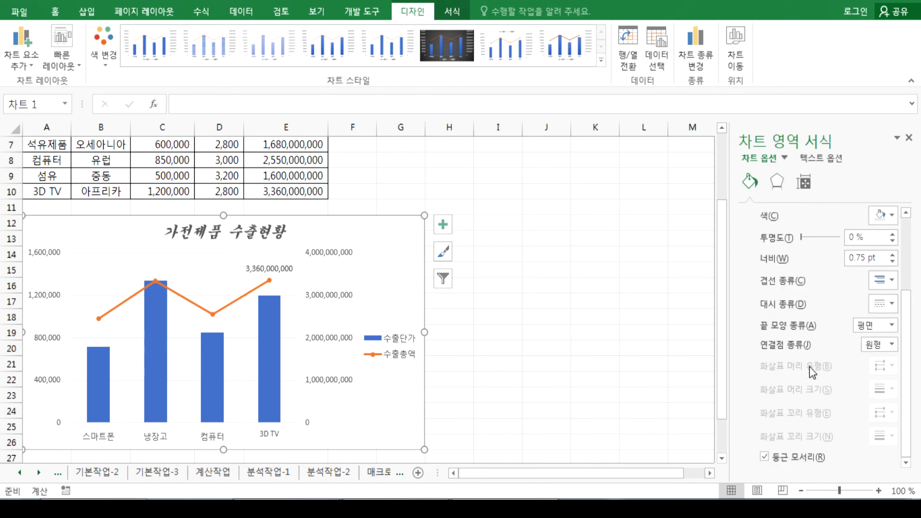
pyautogui.click(777, 459)
pyautogui.click(893, 255)
pyautogui.click(892, 255)
pyautogui.click(892, 255)
pyautogui.click(892, 254)
pyautogui.click(893, 254)
pyautogui.click(892, 254)
pyautogui.click(892, 254)
pyautogui.click(892, 255)
pyautogui.click(893, 255)
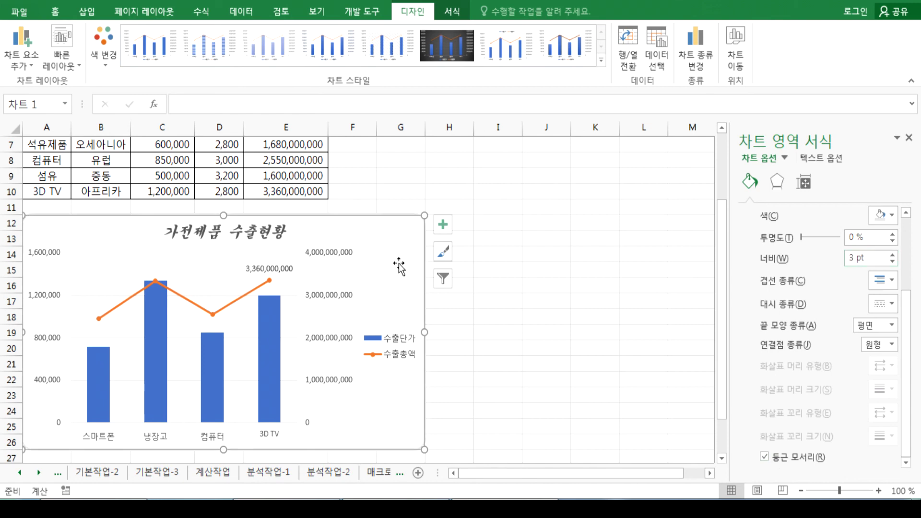
pyautogui.click(428, 181)
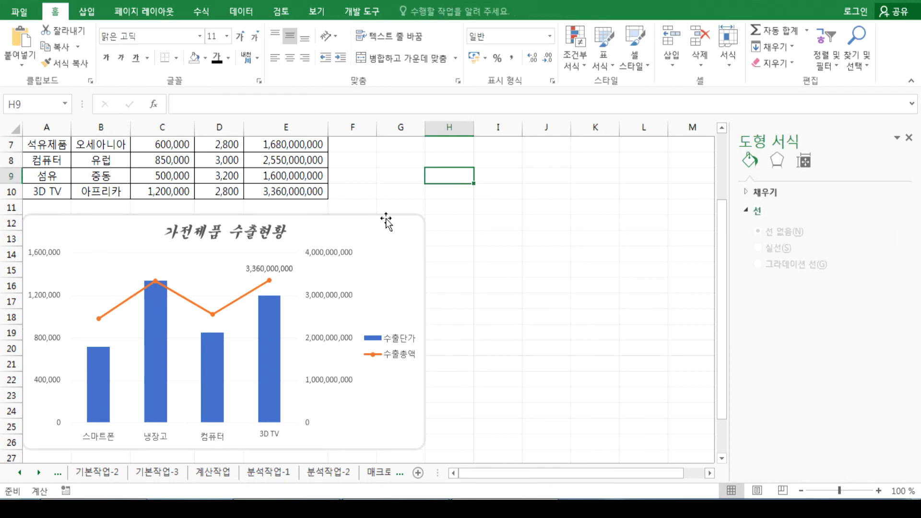
# Step: Examine the chart area's border, effects and size options, and the secondary vertical axis's 눈금 and 축 옵션 settings
pyautogui.click(404, 242)
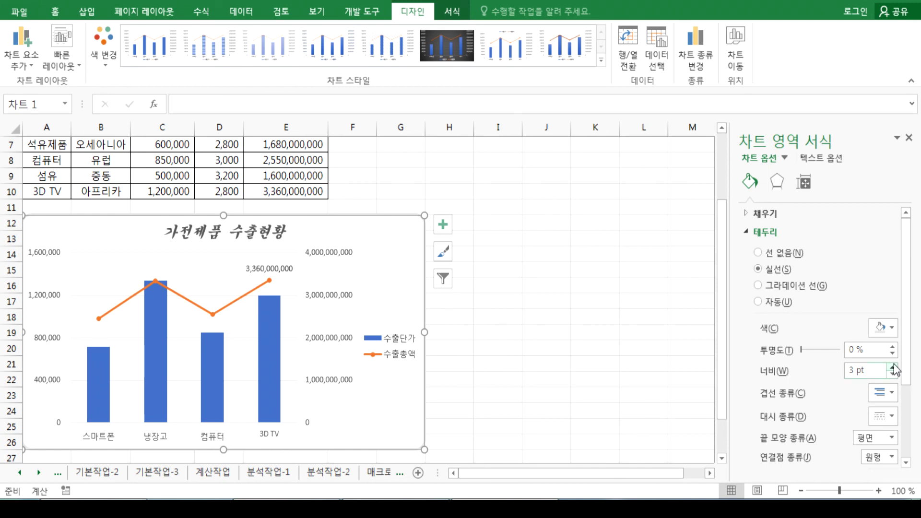
pyautogui.moveTo(906, 374); pyautogui.dragTo(904, 459)
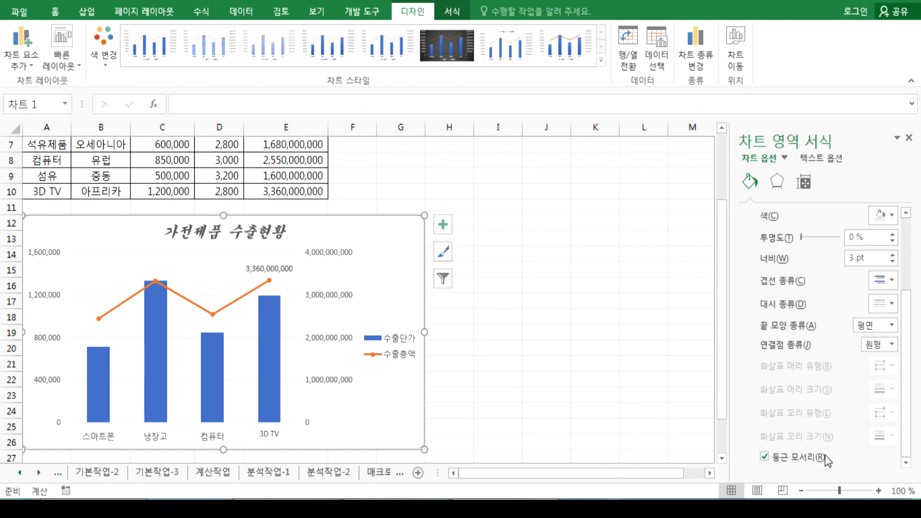
pyautogui.click(777, 181)
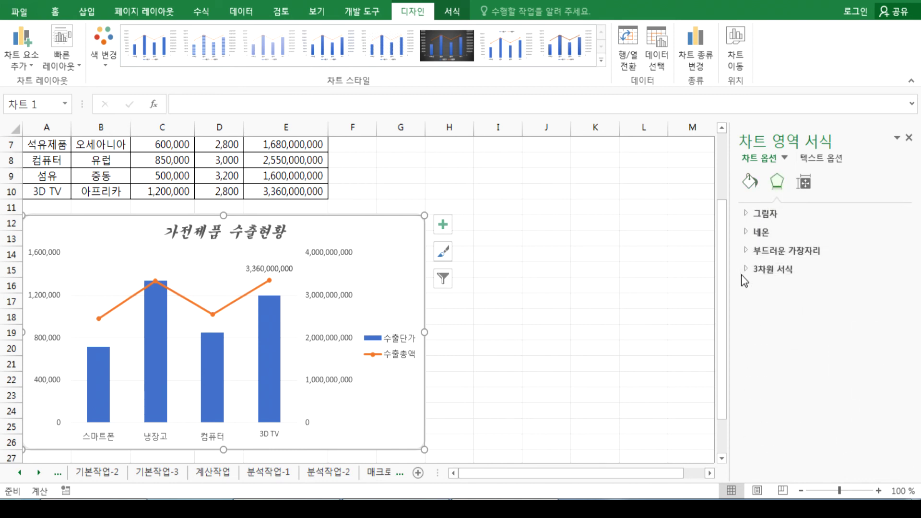
pyautogui.click(813, 181)
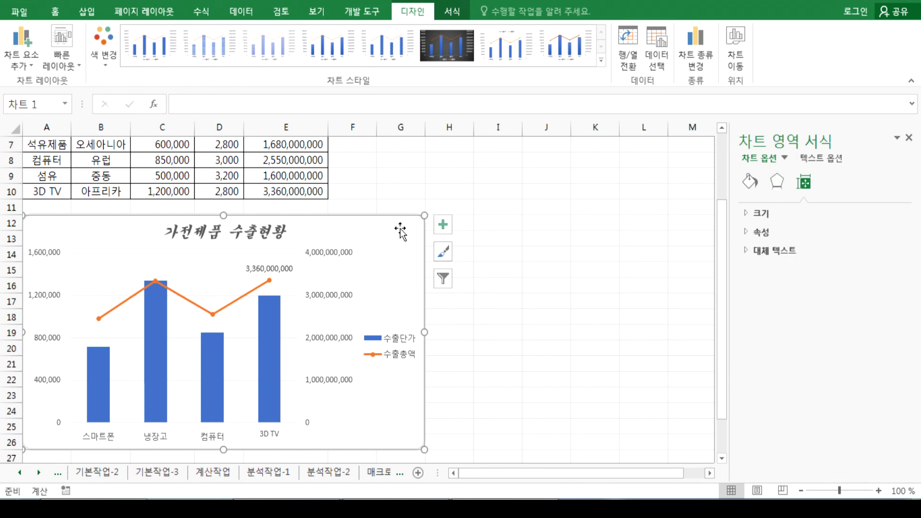
pyautogui.click(328, 259)
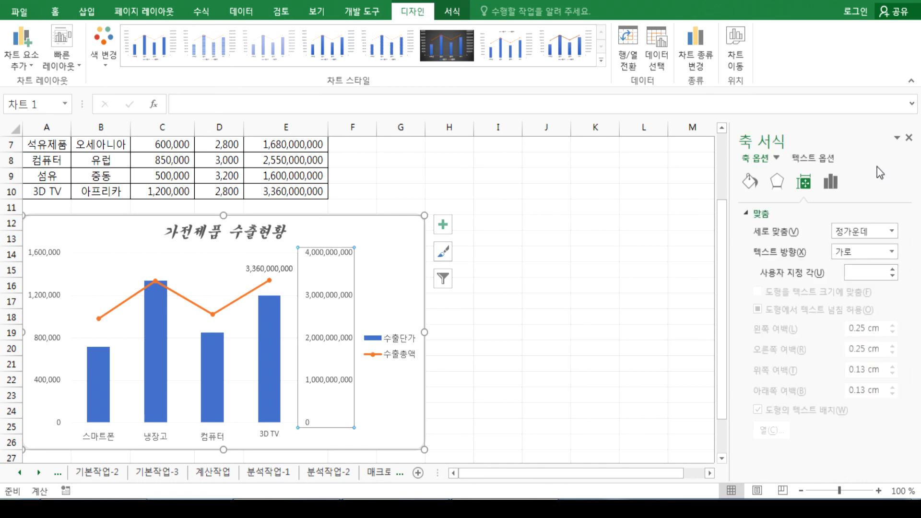
pyautogui.click(831, 181)
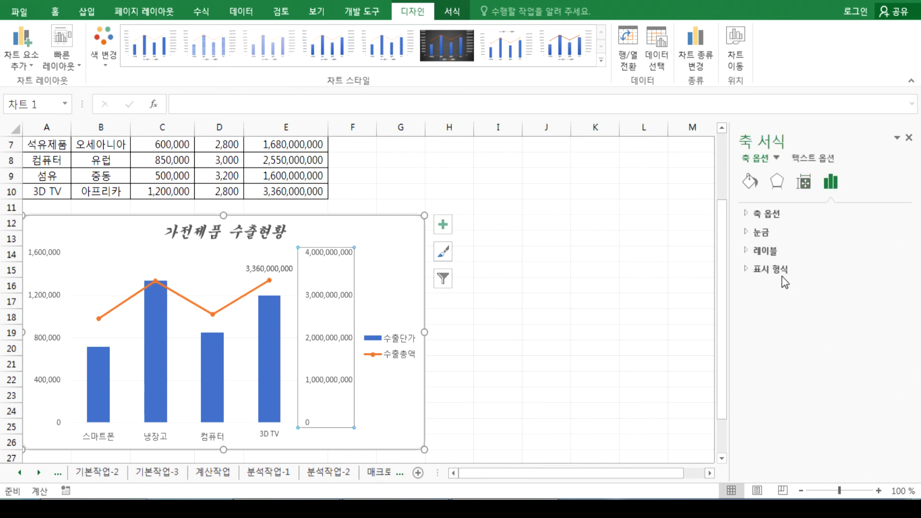
pyautogui.click(761, 231)
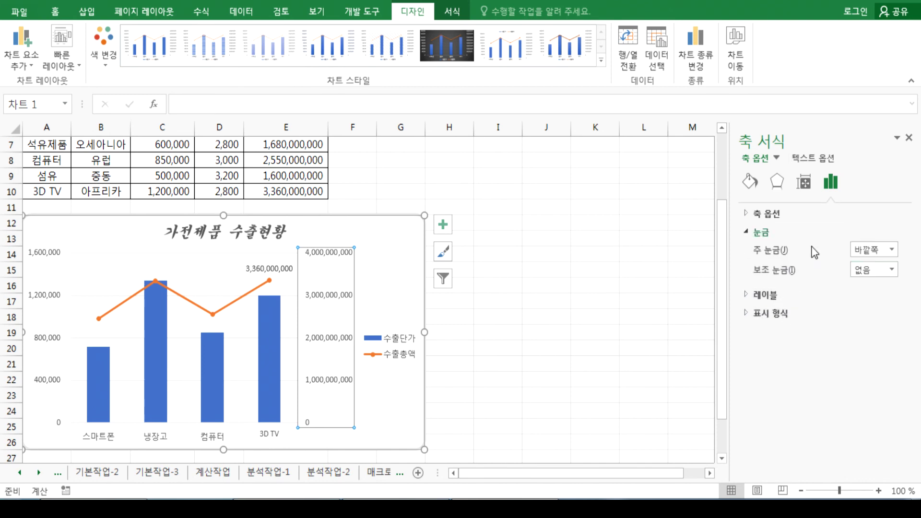
pyautogui.click(766, 213)
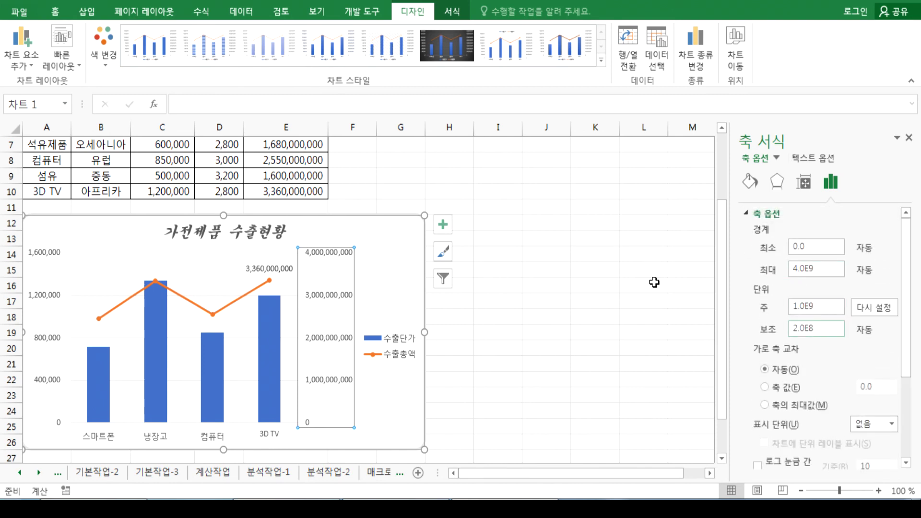
pyautogui.click(418, 240)
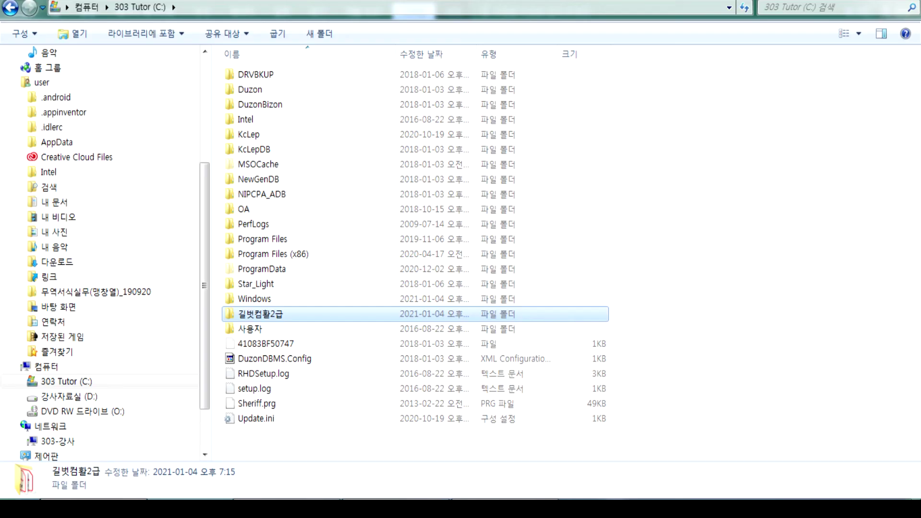
# Step: Switch from the file explorer back to the Excel workbook and deselect the finished chart
pyautogui.click(211, 509)
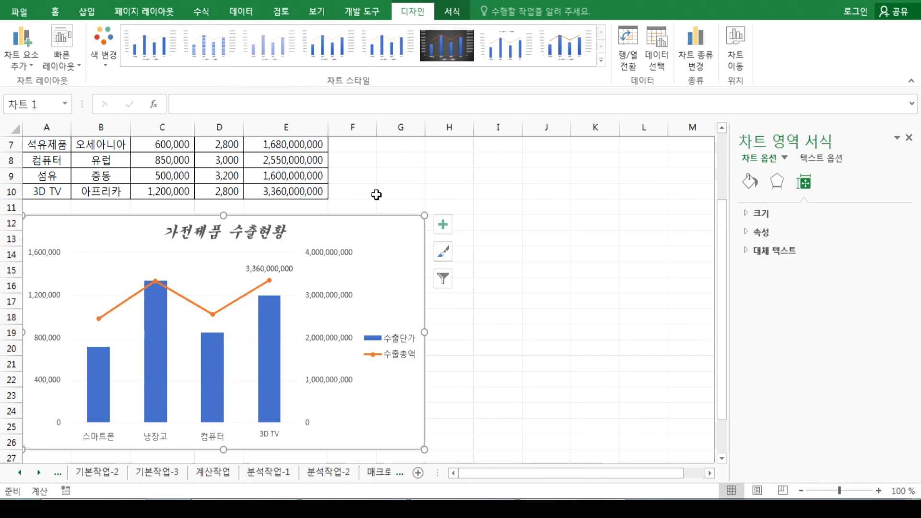
pyautogui.click(403, 196)
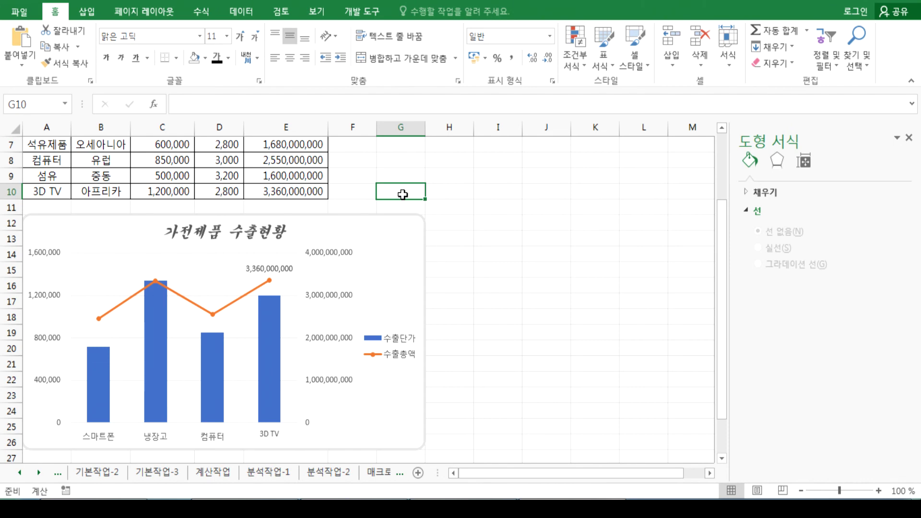